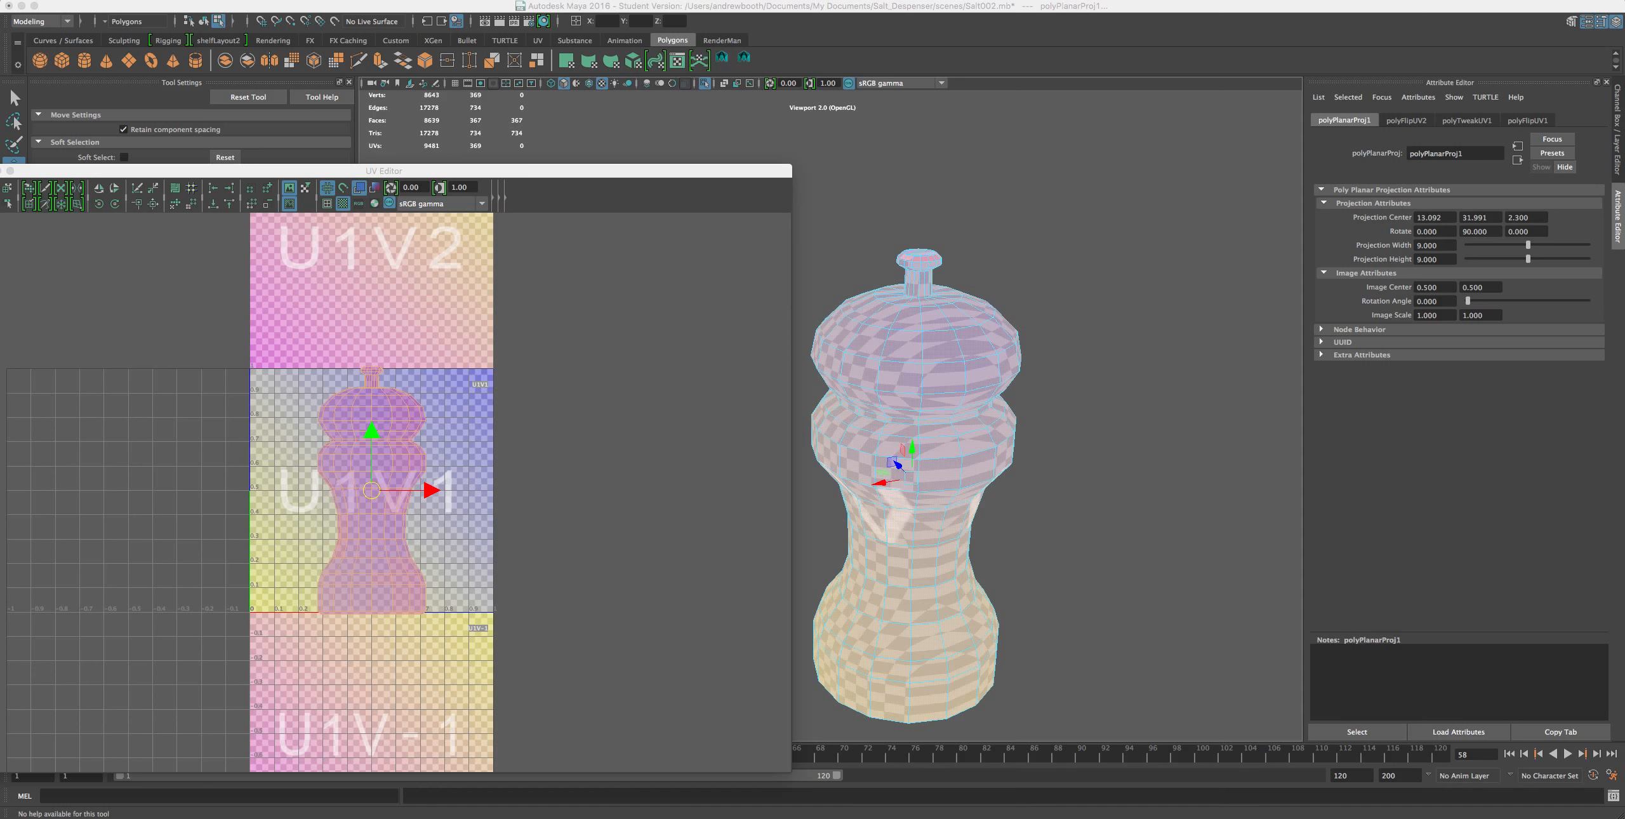
- Switch to the web browser and look through the designer's portfolio homepage, from the 3D scenes down to the three video tutorials
left_click_drag(0, 4, 1252, 4)
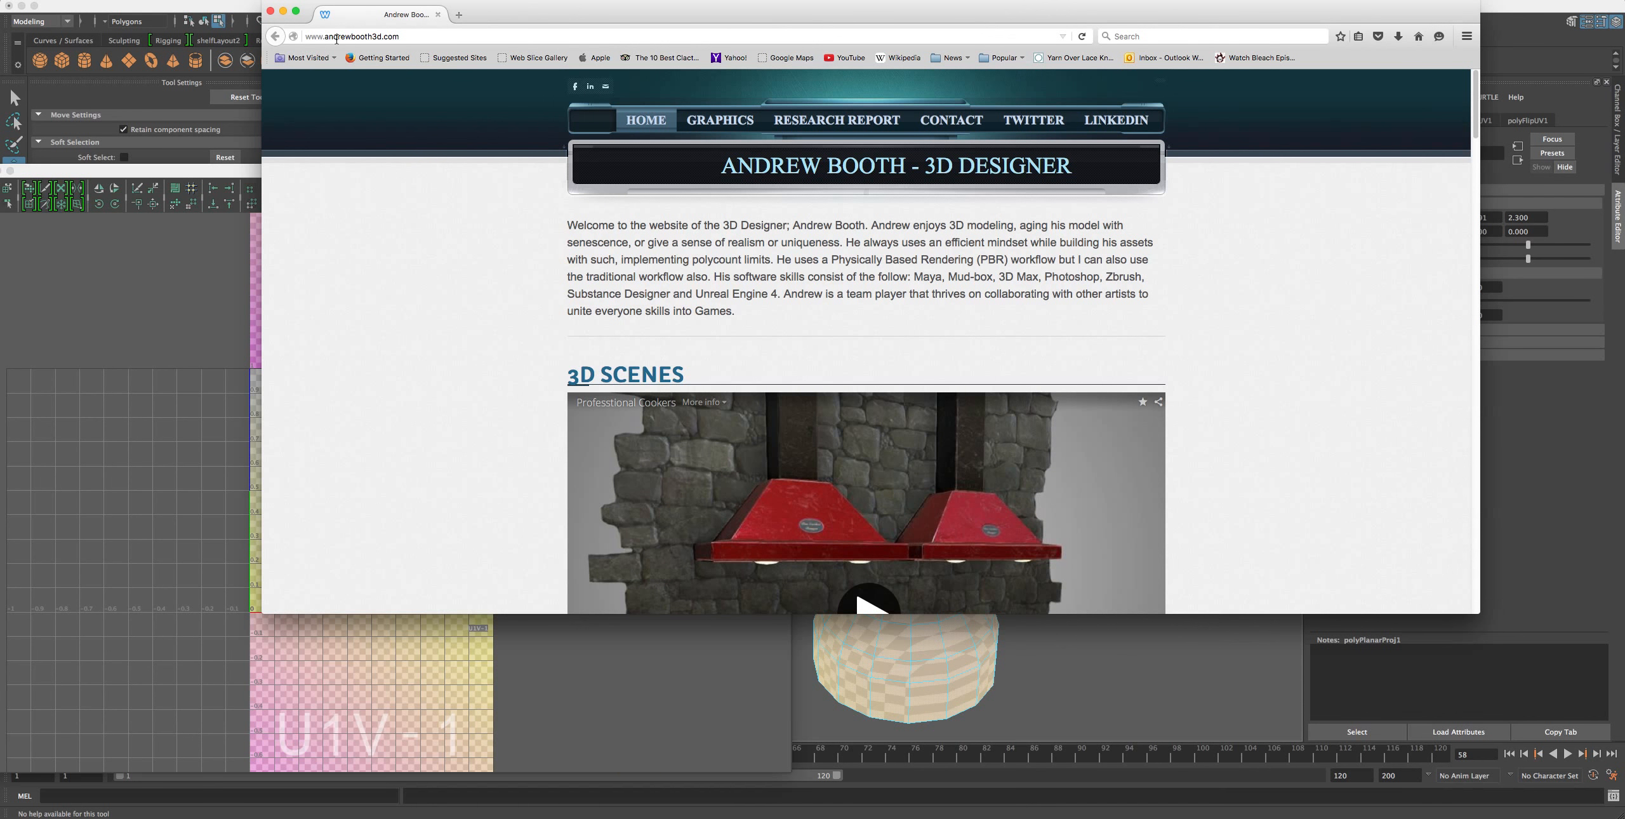
scroll(636, 294, "down", 2)
scroll(630, 297, "up", 2)
scroll(628, 297, "down", 5)
scroll(626, 297, "down", 7)
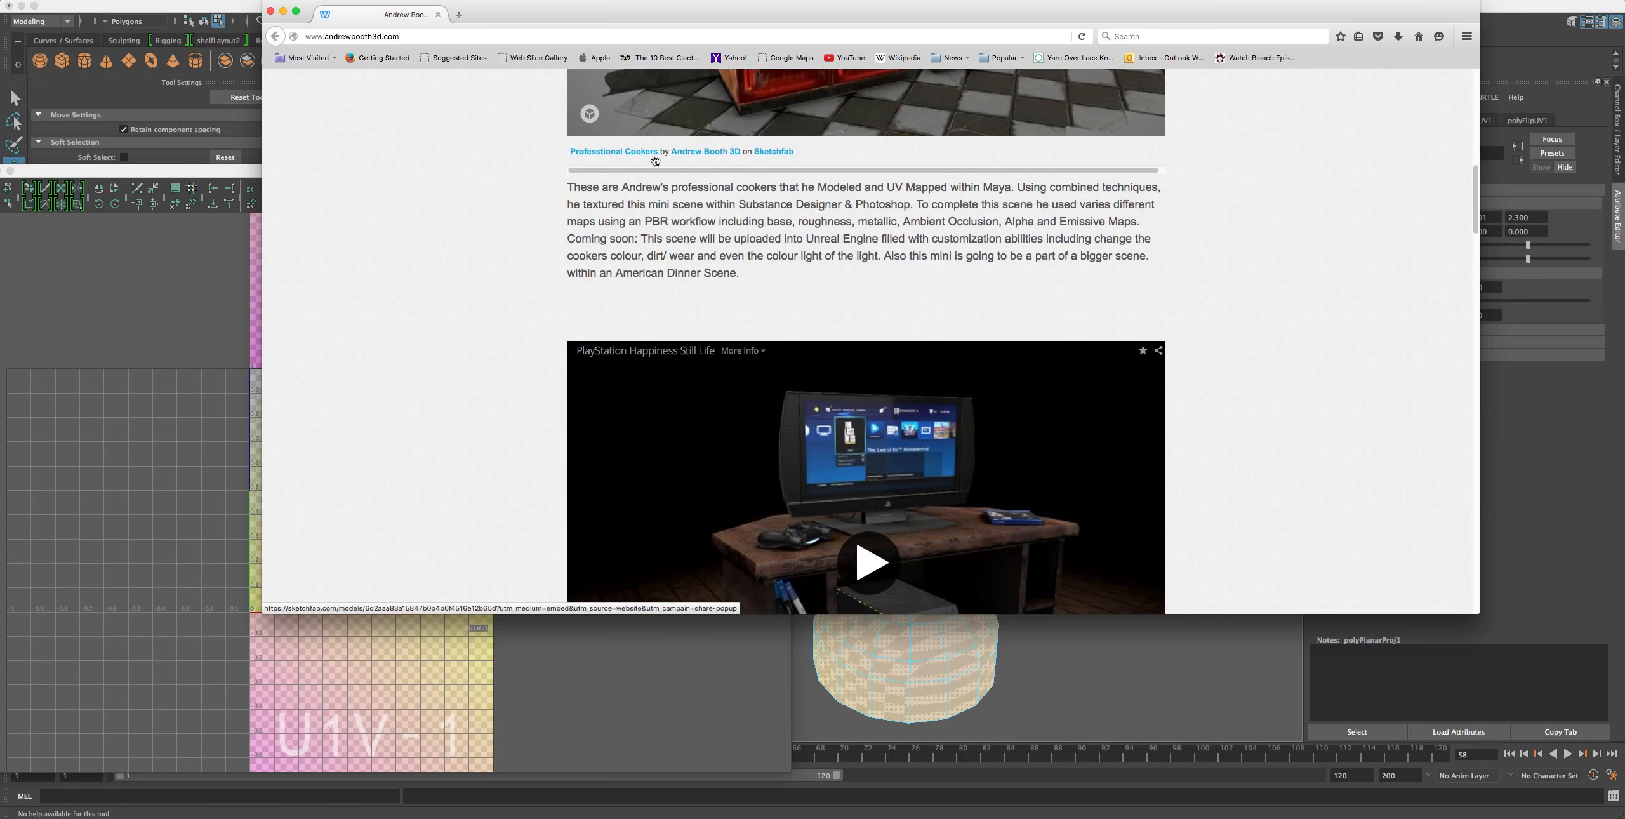
scroll(660, 177, "down", 6)
scroll(651, 170, "down", 6)
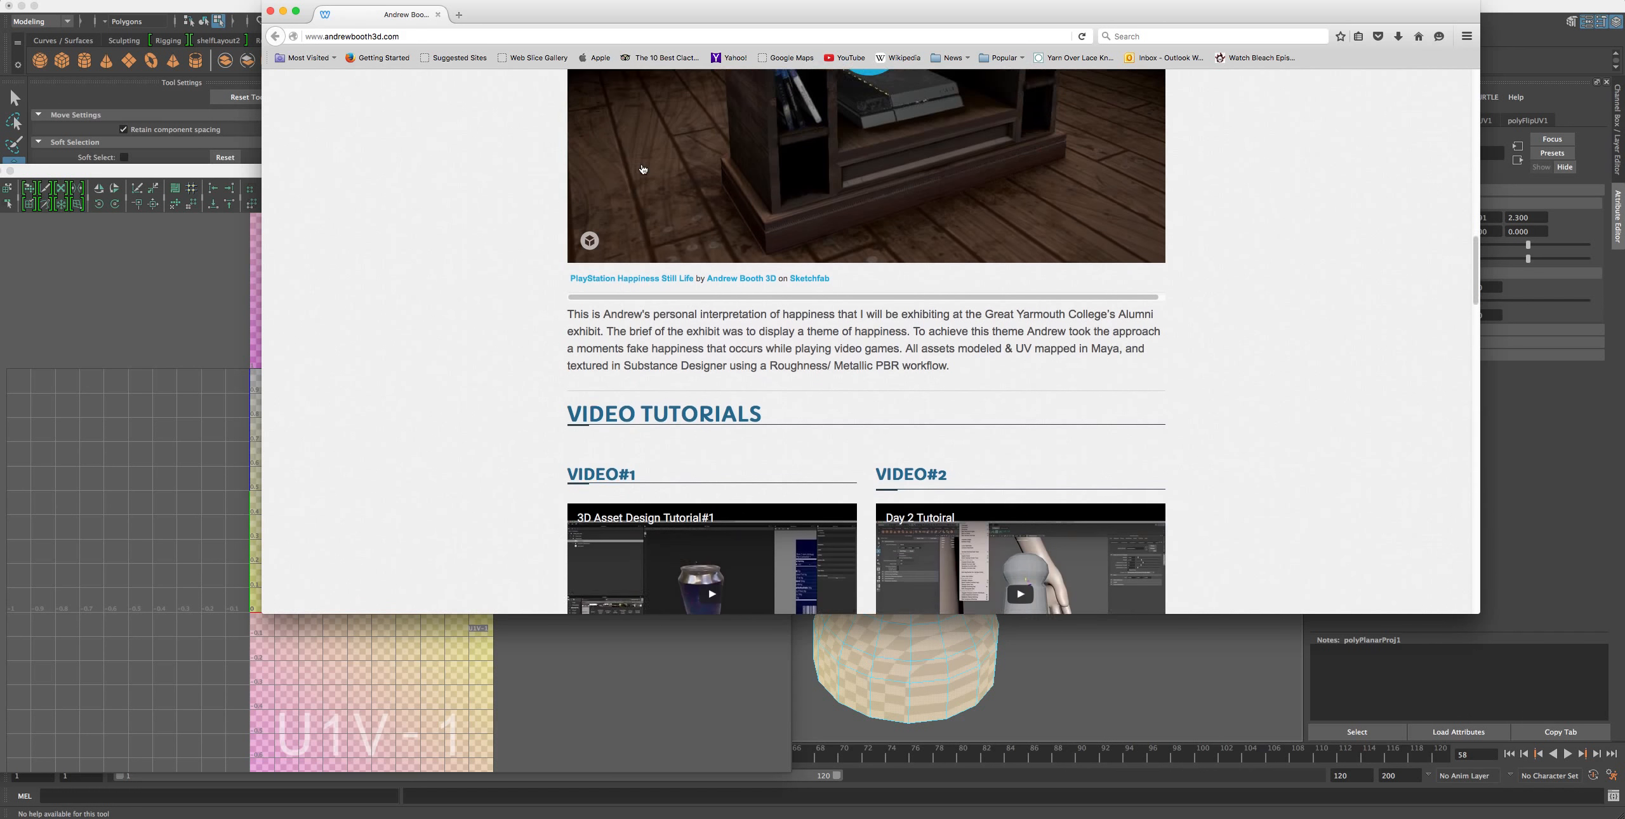
scroll(641, 168, "down", 3)
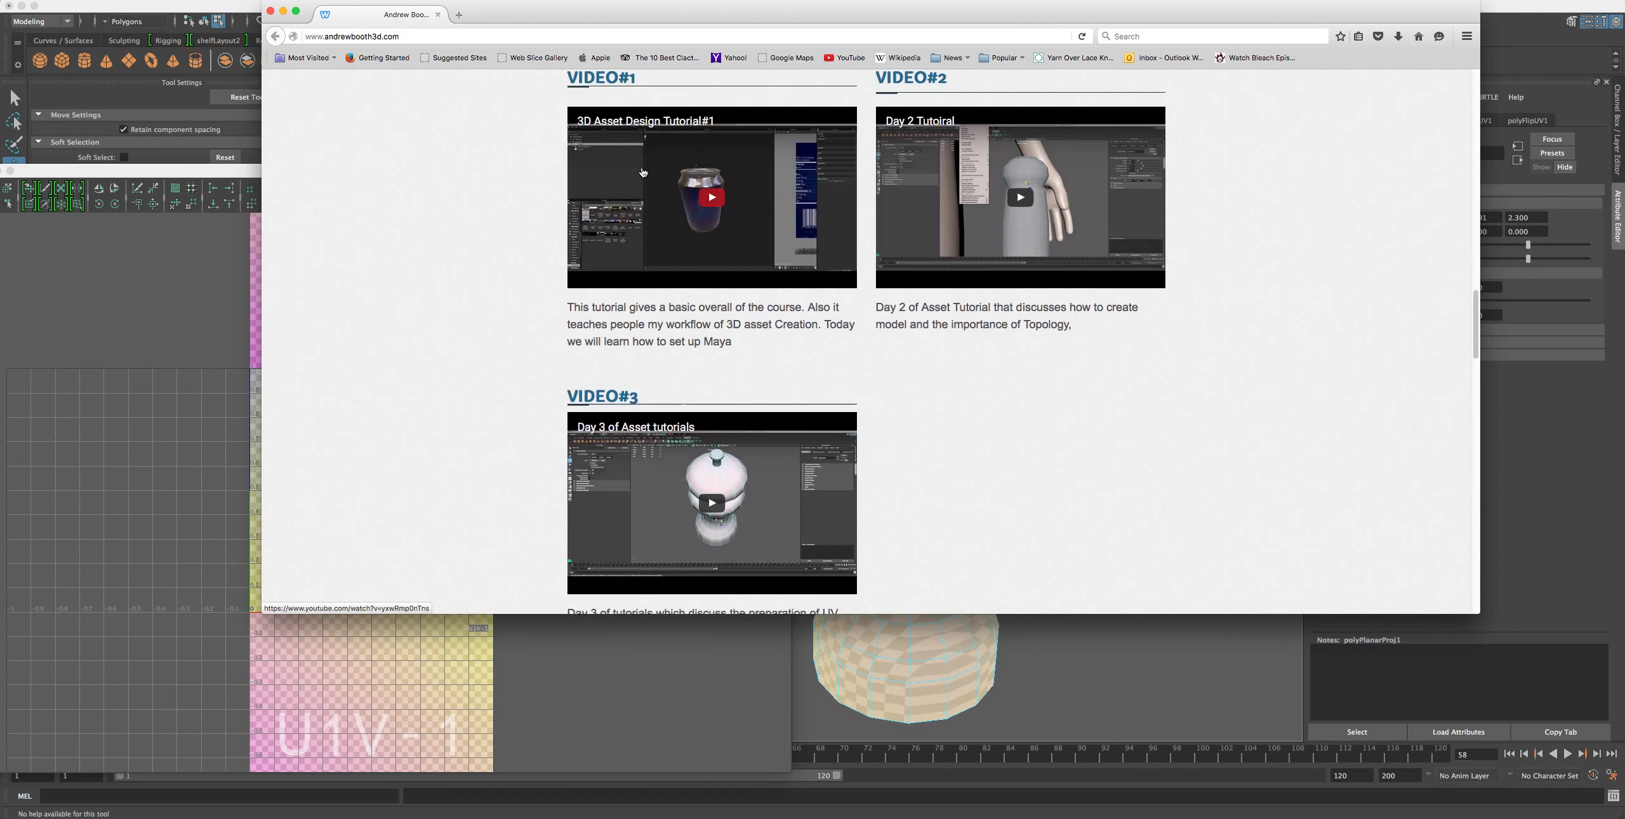
scroll(657, 201, "down", 2)
scroll(657, 201, "down", 2)
scroll(898, 224, "up", 4)
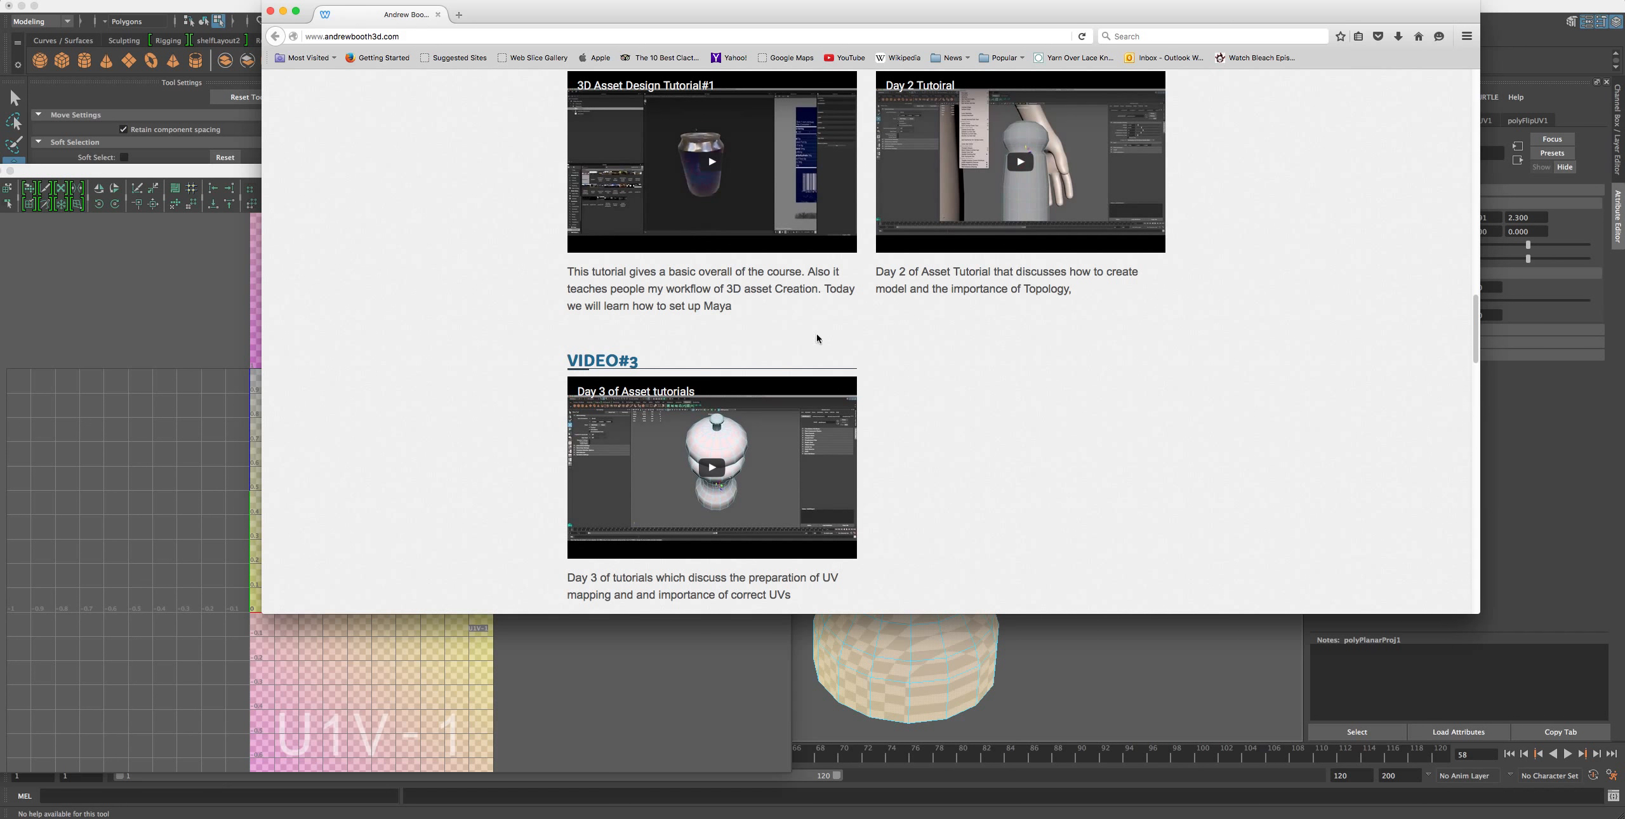
scroll(677, 317, "up", 1)
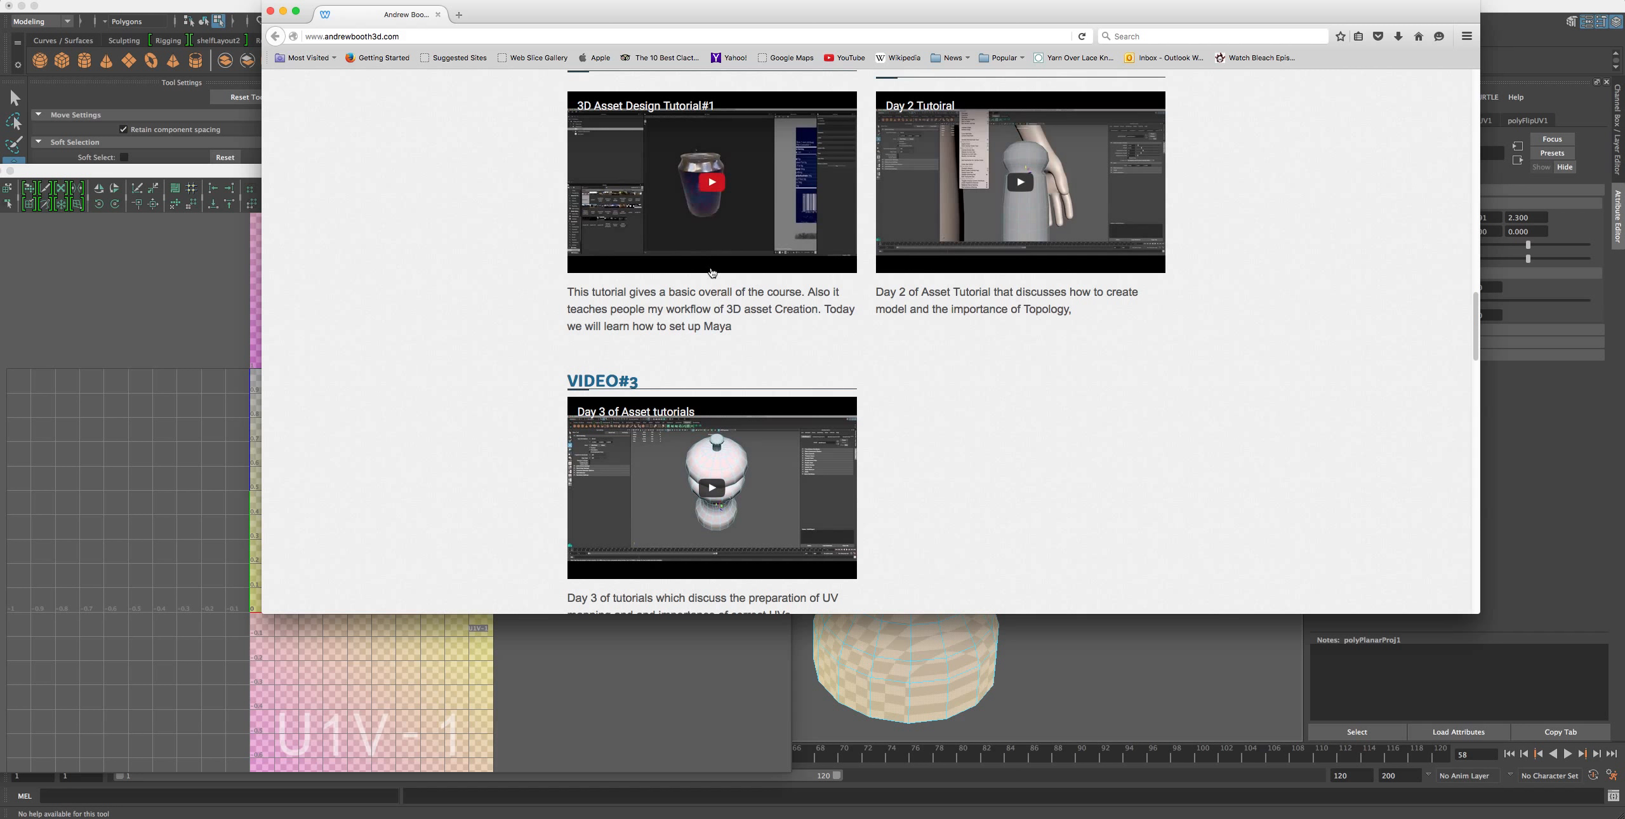
scroll(678, 452, "down", 3)
scroll(678, 452, "down", 20)
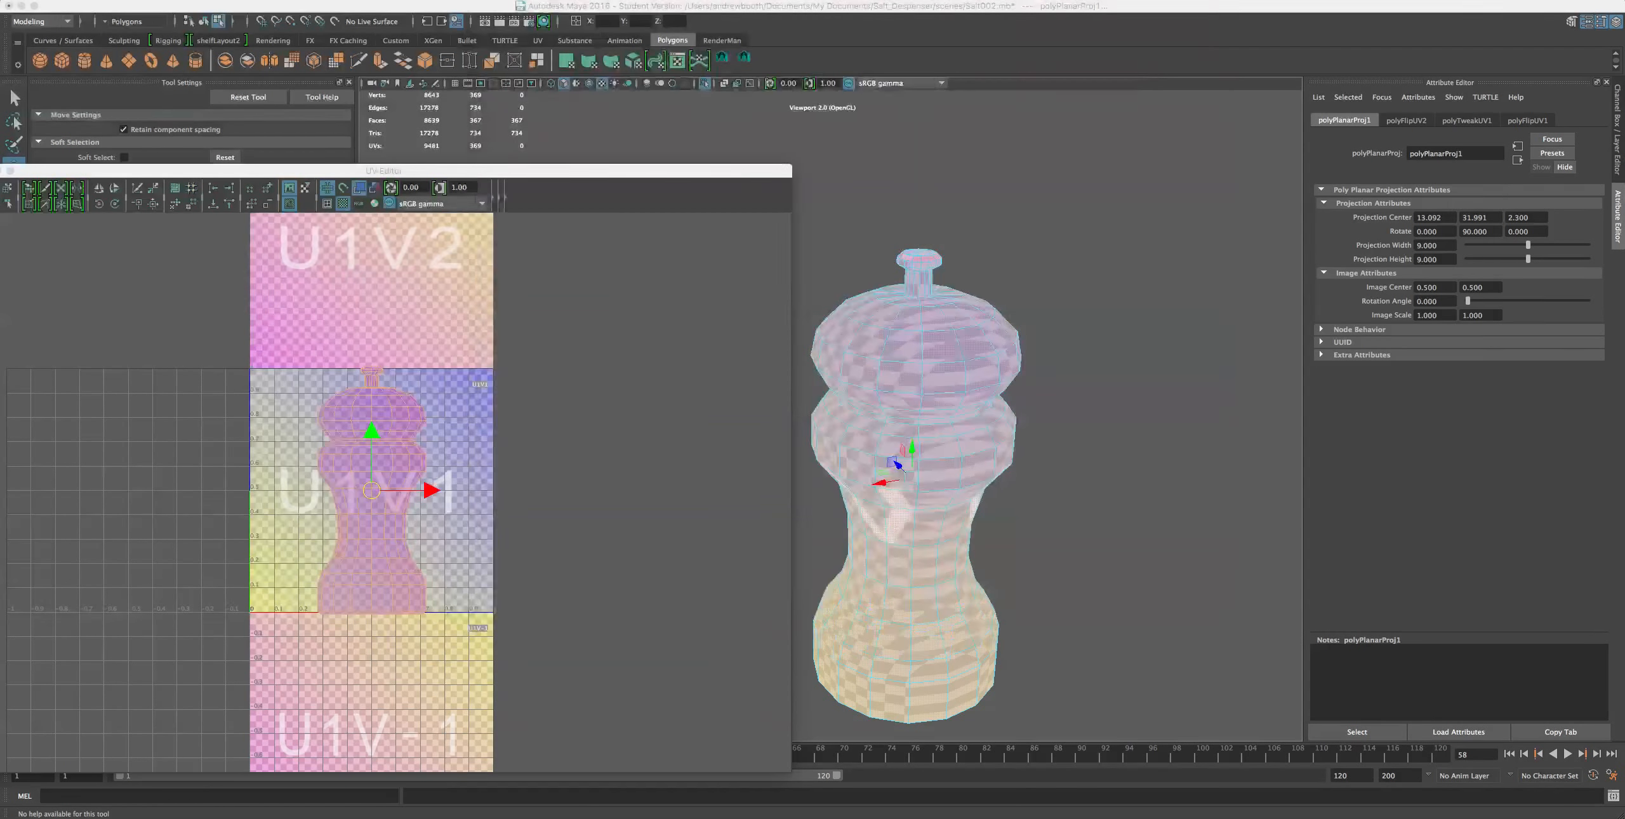
- Return to Maya, leave component editing for object mode and select the whole salt dispenser
scroll(834, 430, "up", 5)
scroll(852, 433, "down", 4)
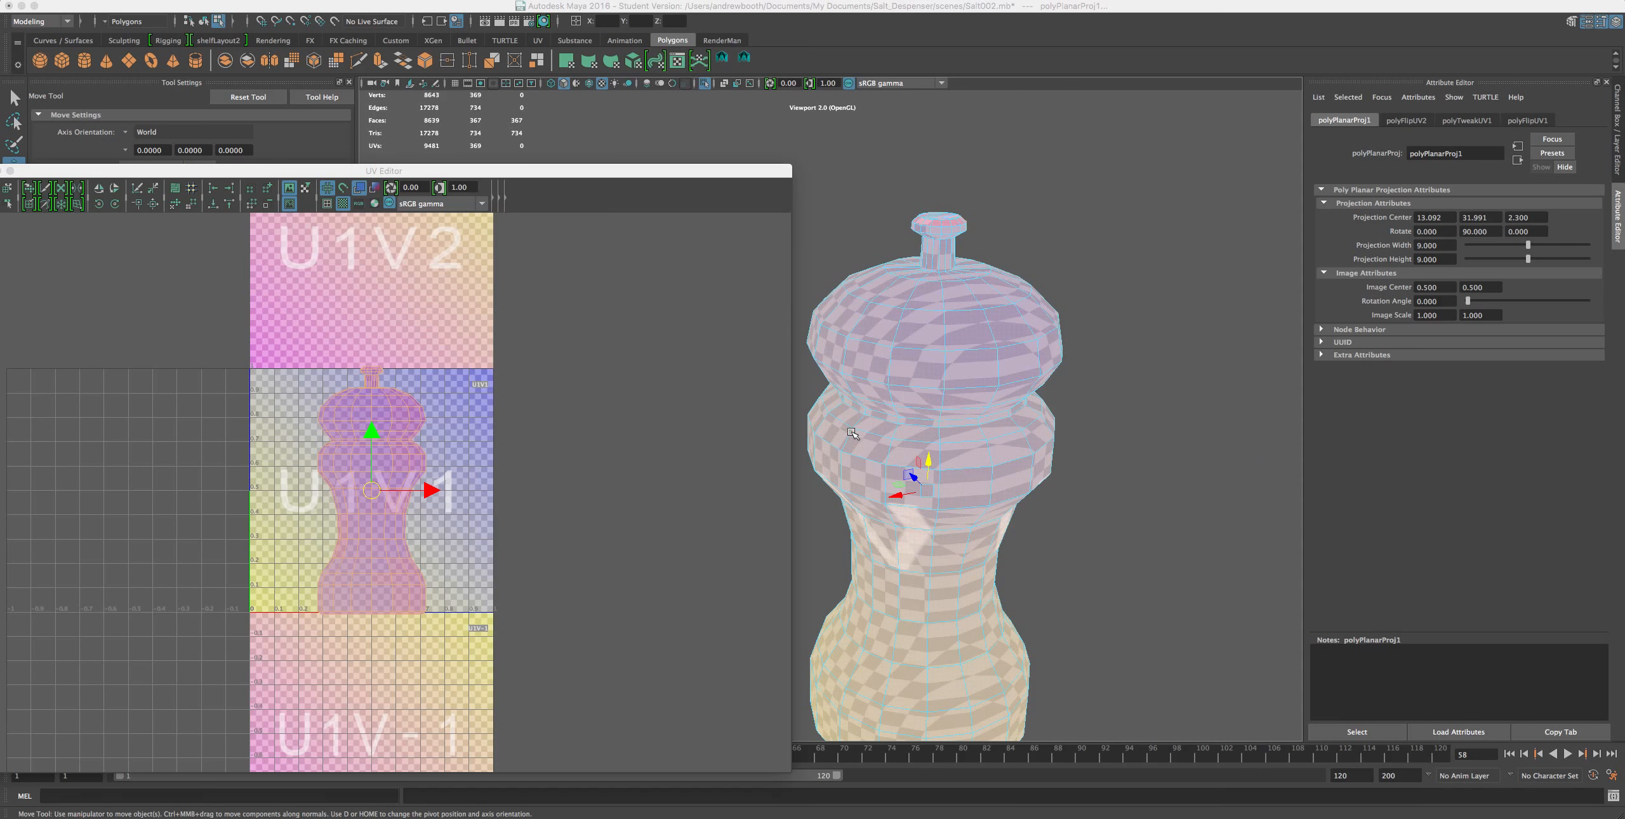
left_click_drag(1122, 417, 1059, 380, "alt")
right_click_drag(1022, 335, 1066, 281)
left_click(1054, 285)
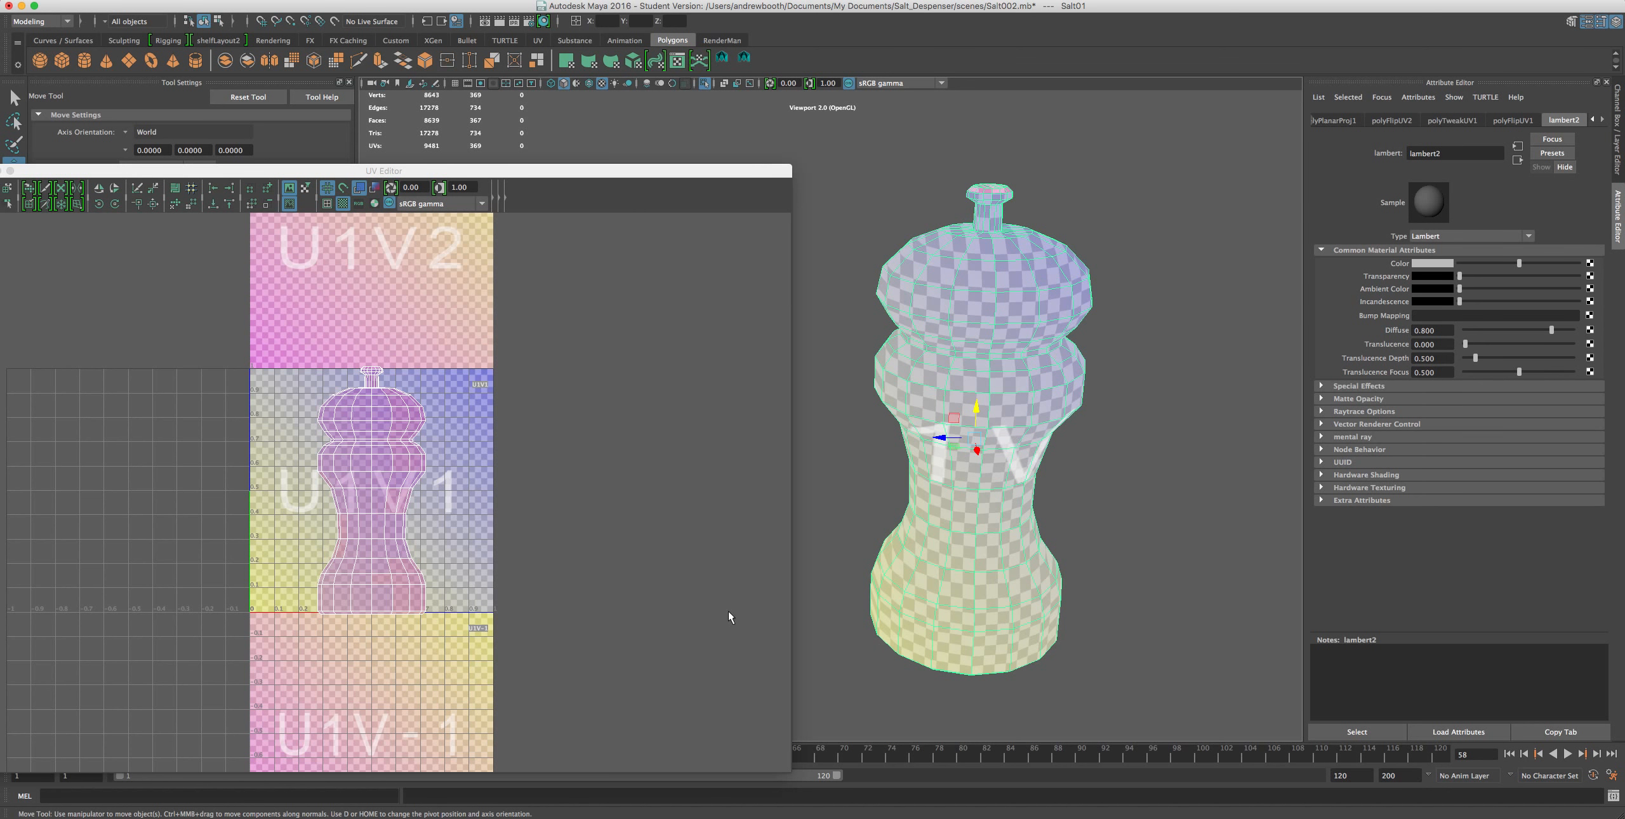
- Switch the salt dispenser to edge selection and select the two edge loops at the neck between the dome and the middle bulge
left_click_drag(1020, 573, 928, 508, "alt")
middle_click_drag(928, 507, 1112, 424, "alt")
left_click_drag(958, 424, 1031, 402, "alt")
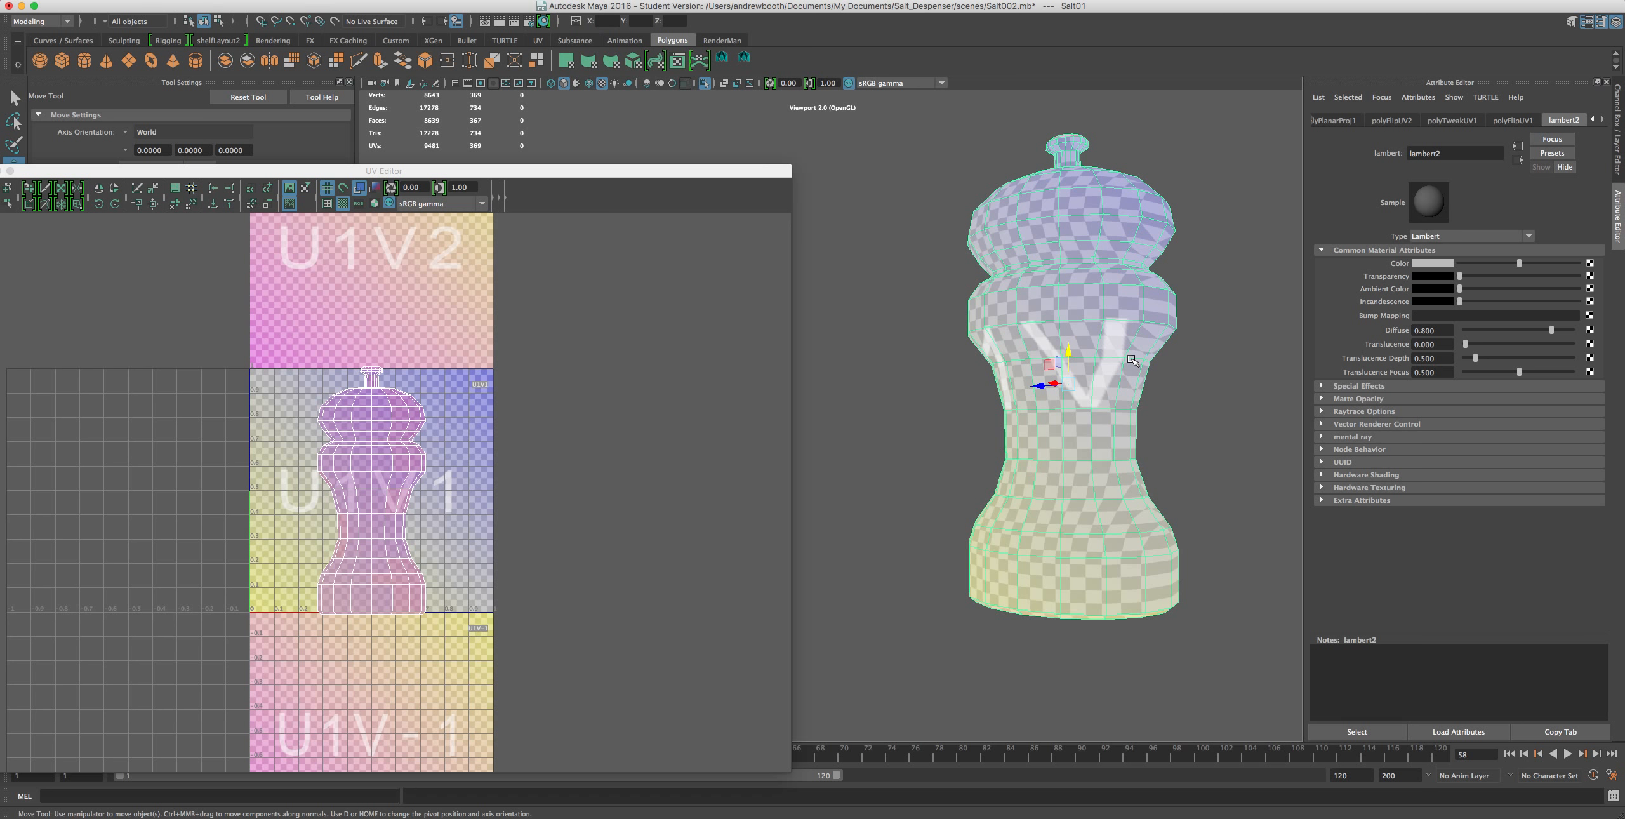
right_click(1069, 290)
right_click_drag(1069, 290, 1069, 254)
scroll(1068, 324, "up", 3)
middle_click_drag(1058, 308, 910, 354, "alt")
left_click_drag(994, 336, 982, 356, "alt")
middle_click_drag(1030, 326, 987, 386, "alt")
scroll(999, 356, "up", 3)
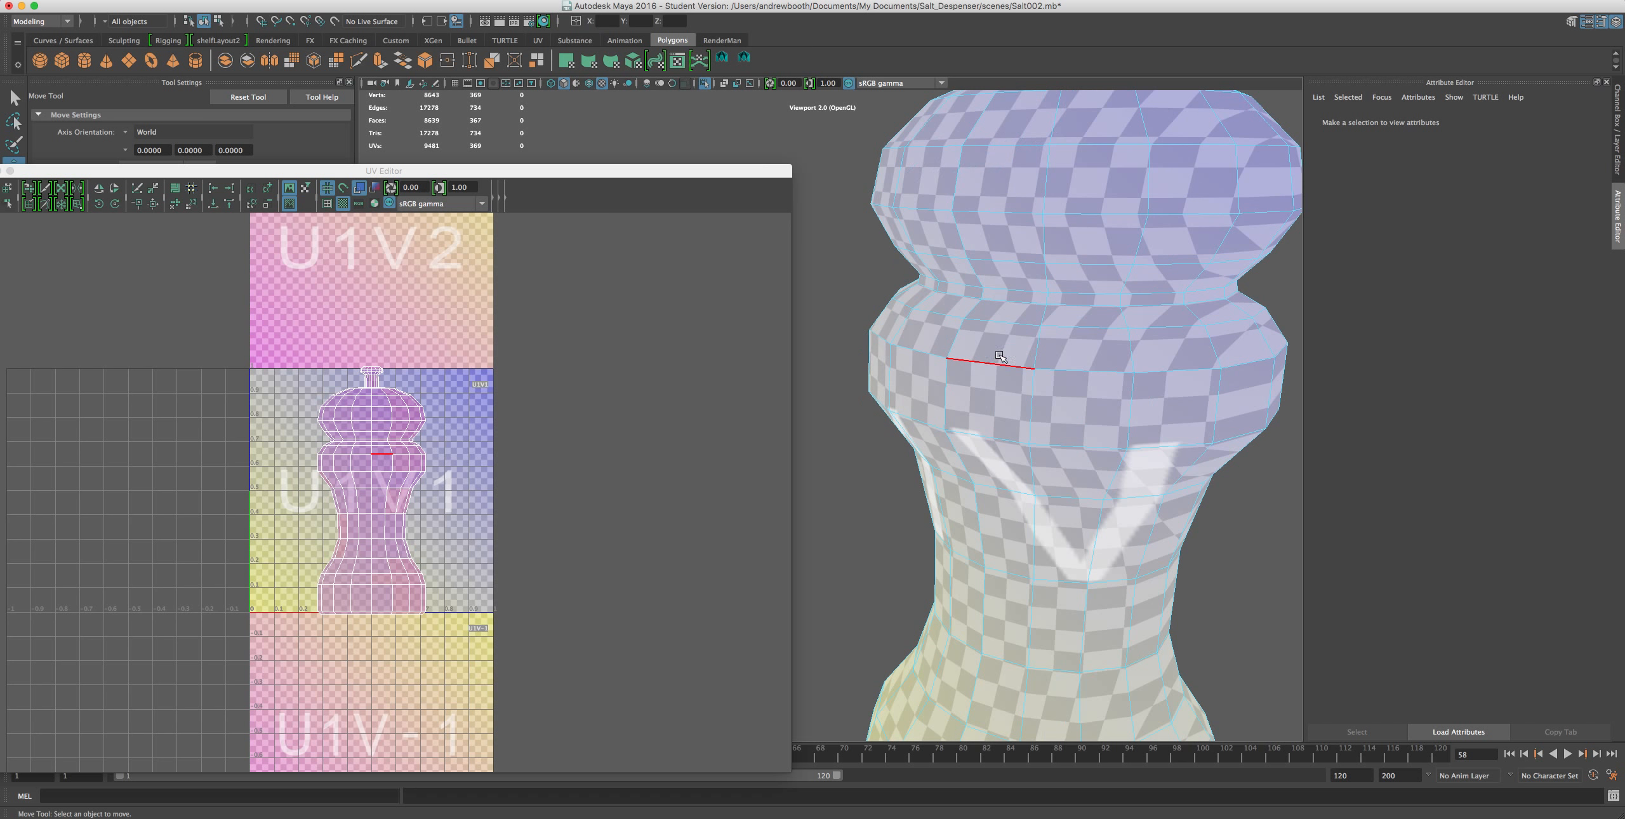
double_click(1057, 300)
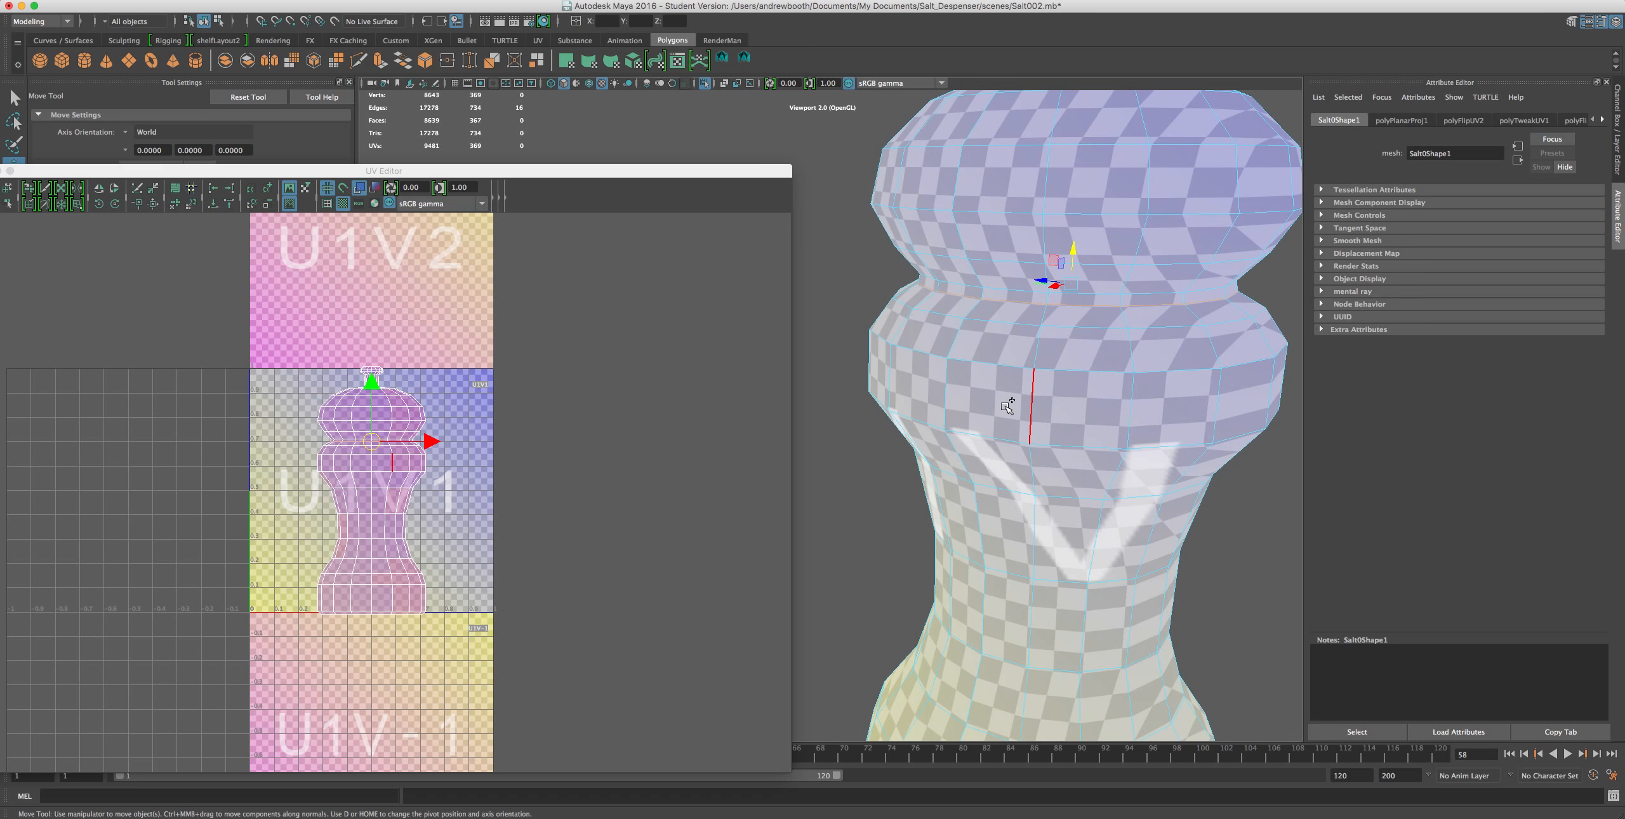
left_click(1114, 293, "shift")
double_click(1114, 294, "shift")
- Add the edge loops at the base of the knob's stem and directly beneath the knob to the selection
left_click_drag(1114, 294, 964, 407, "alt")
double_click(998, 328, "shift")
left_click_drag(998, 328, 995, 279, "alt")
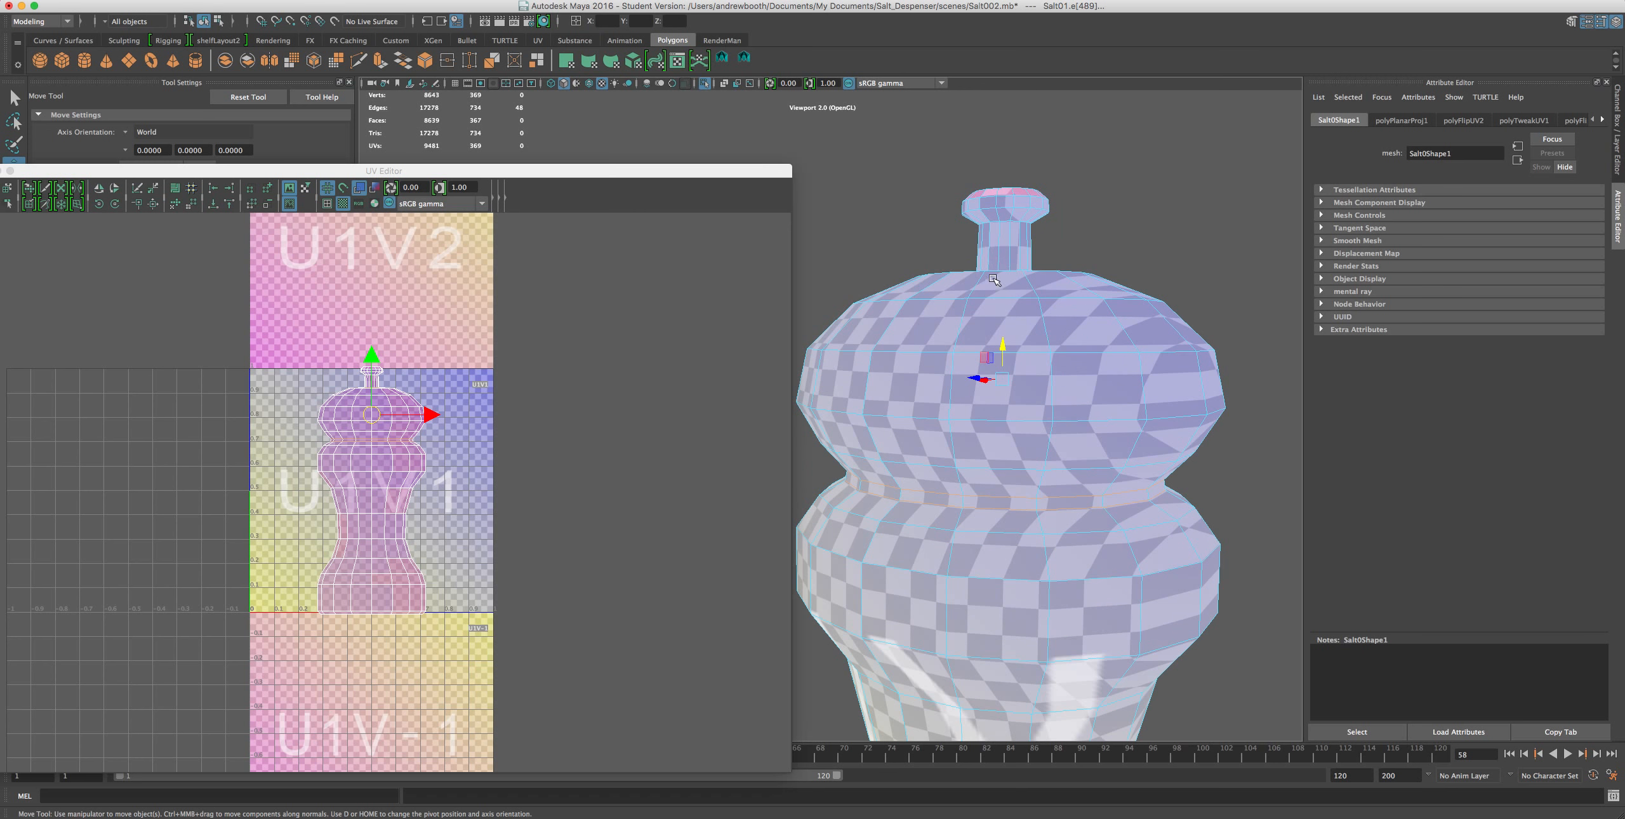
double_click(1010, 228, "shift")
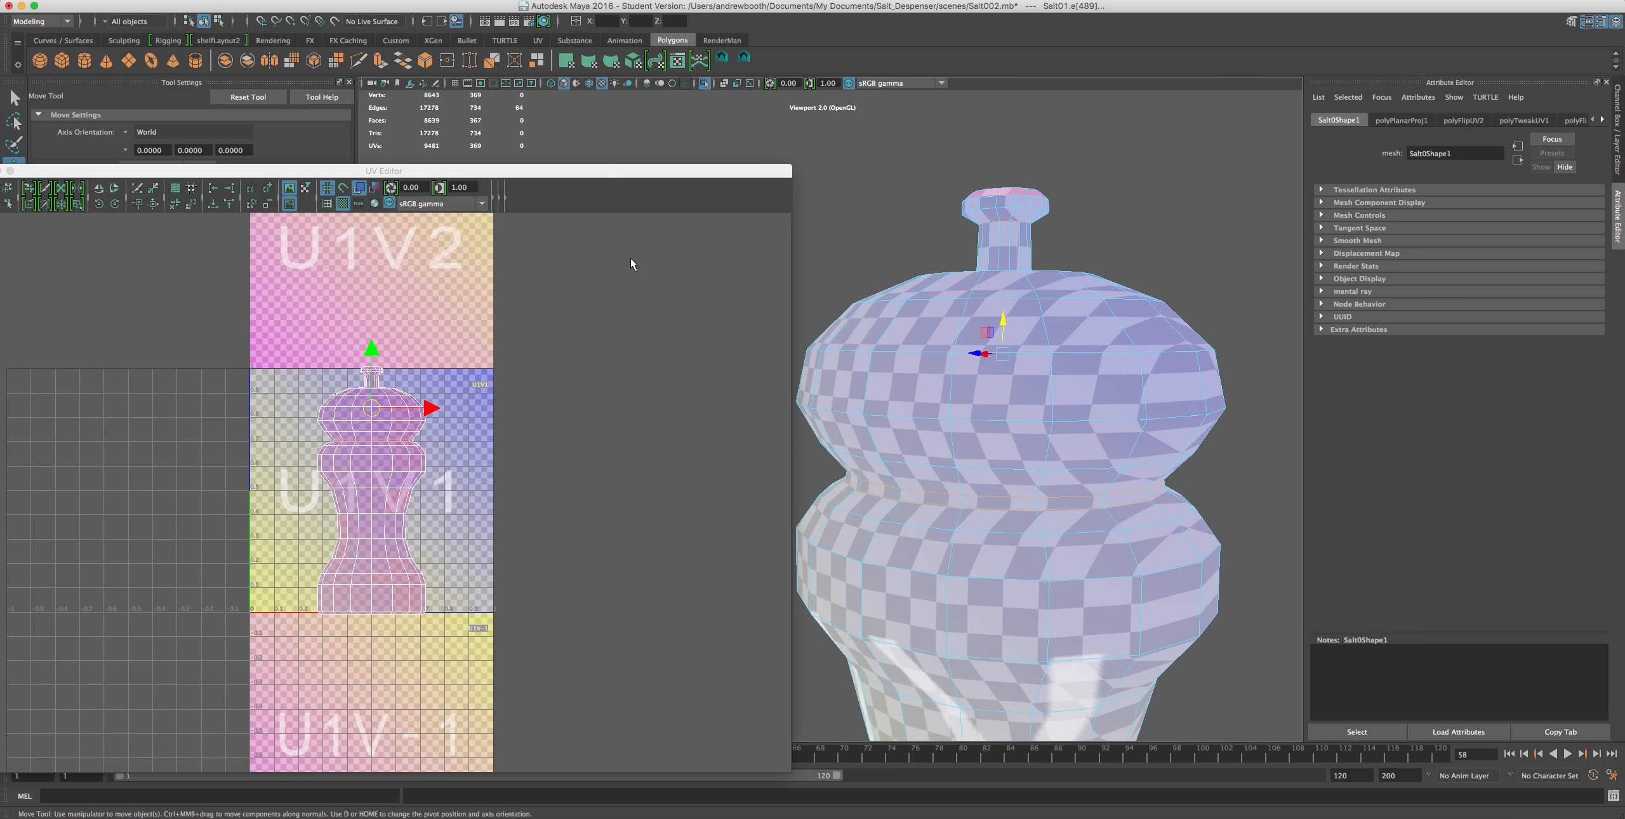
- Add the complete edge loop around the rim of the knob's top face to the selection
left_click_drag(1009, 248, 1008, 285, "alt")
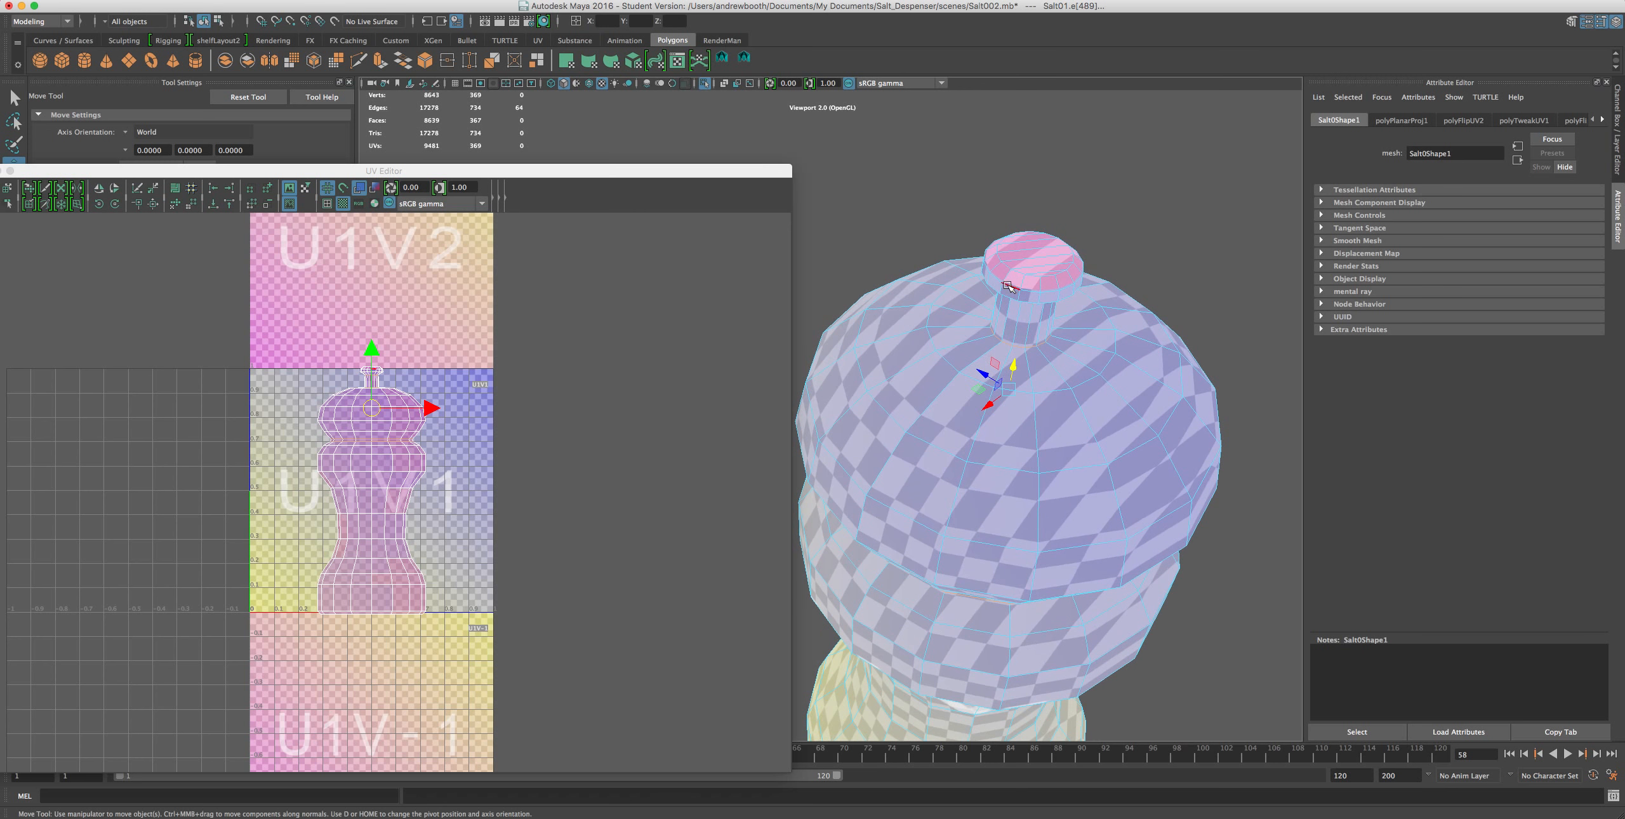
double_click(1016, 270, "shift")
scroll(1030, 307, "up", 5)
middle_click_drag(1047, 287, 798, 599, "alt")
middle_click_drag(854, 539, 1016, 427, "alt")
scroll(1015, 427, "up", 5)
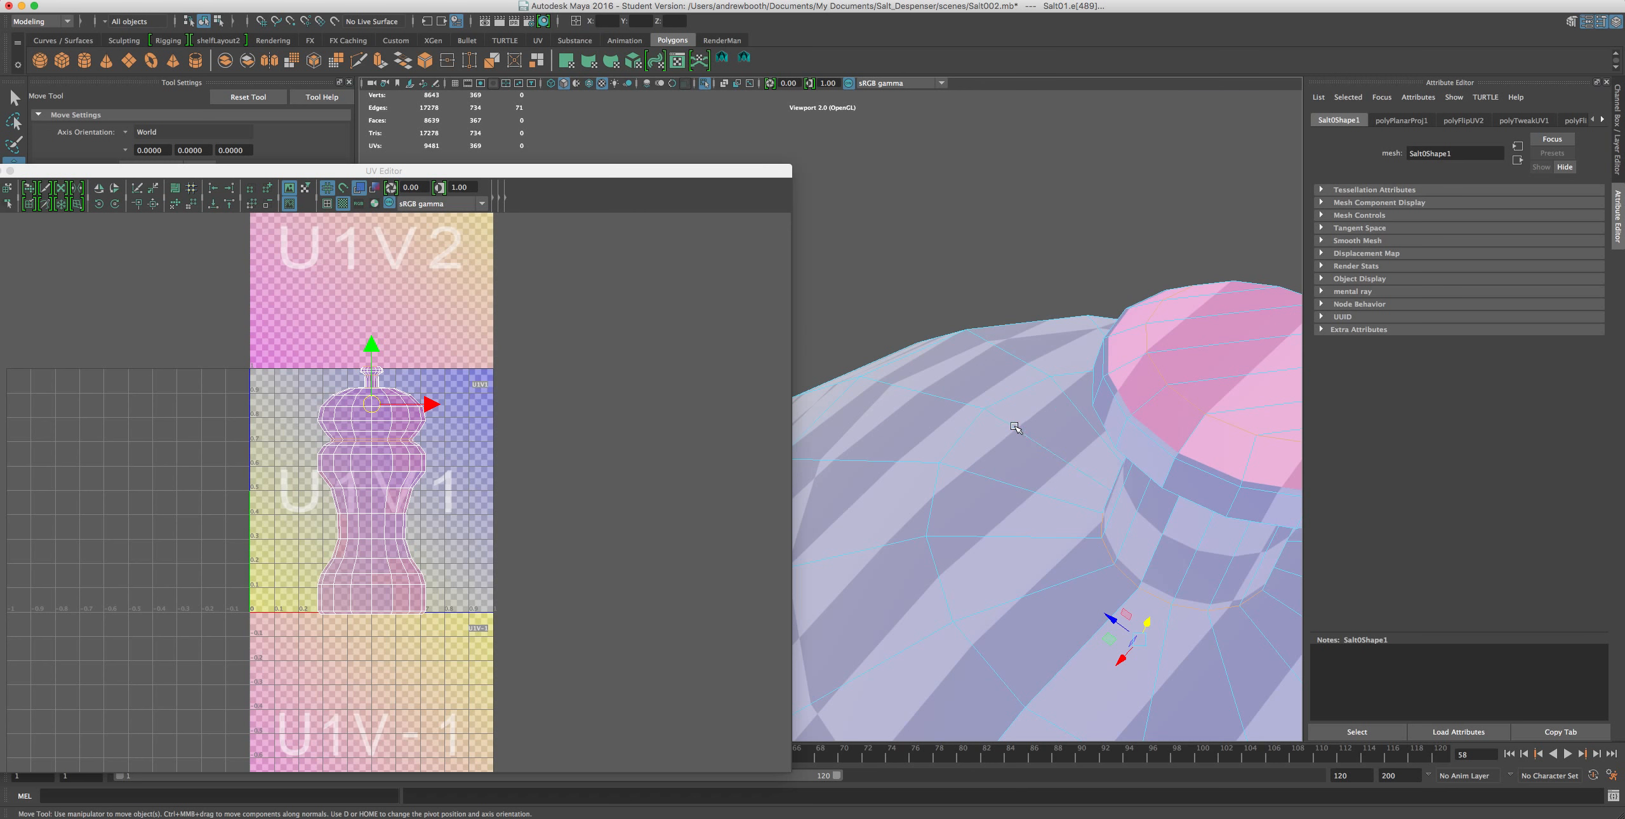
scroll(1152, 362, "down", 5)
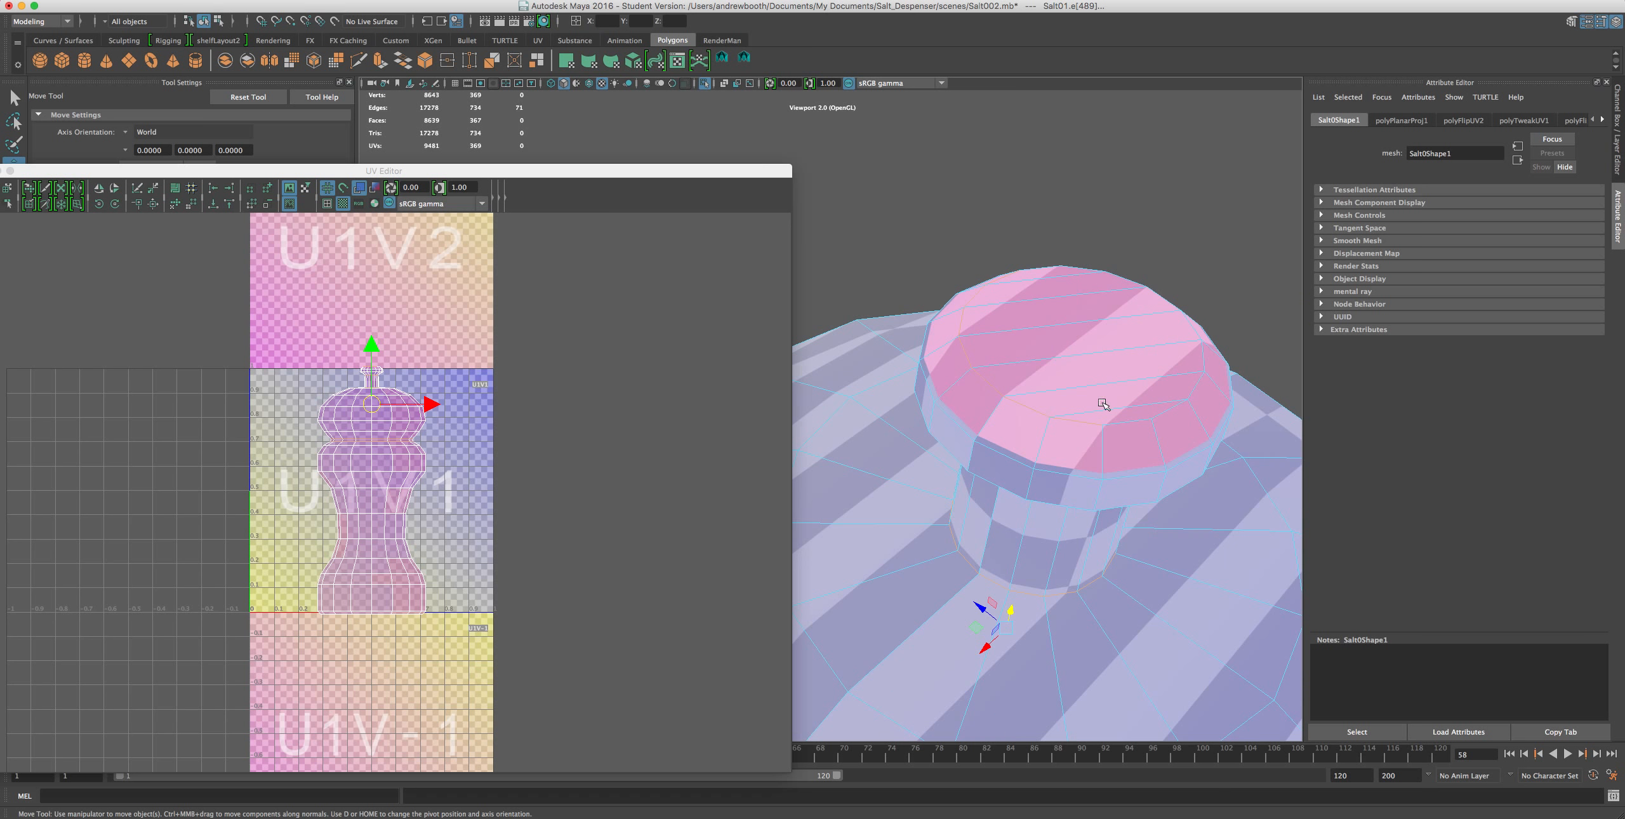
left_click(1200, 356, "shift")
double_click(1199, 355, "shift")
- Add the edge loops beneath the middle bulge and at the top of the base bulge to the selection
left_click_drag(1129, 483, 1130, 457, "alt")
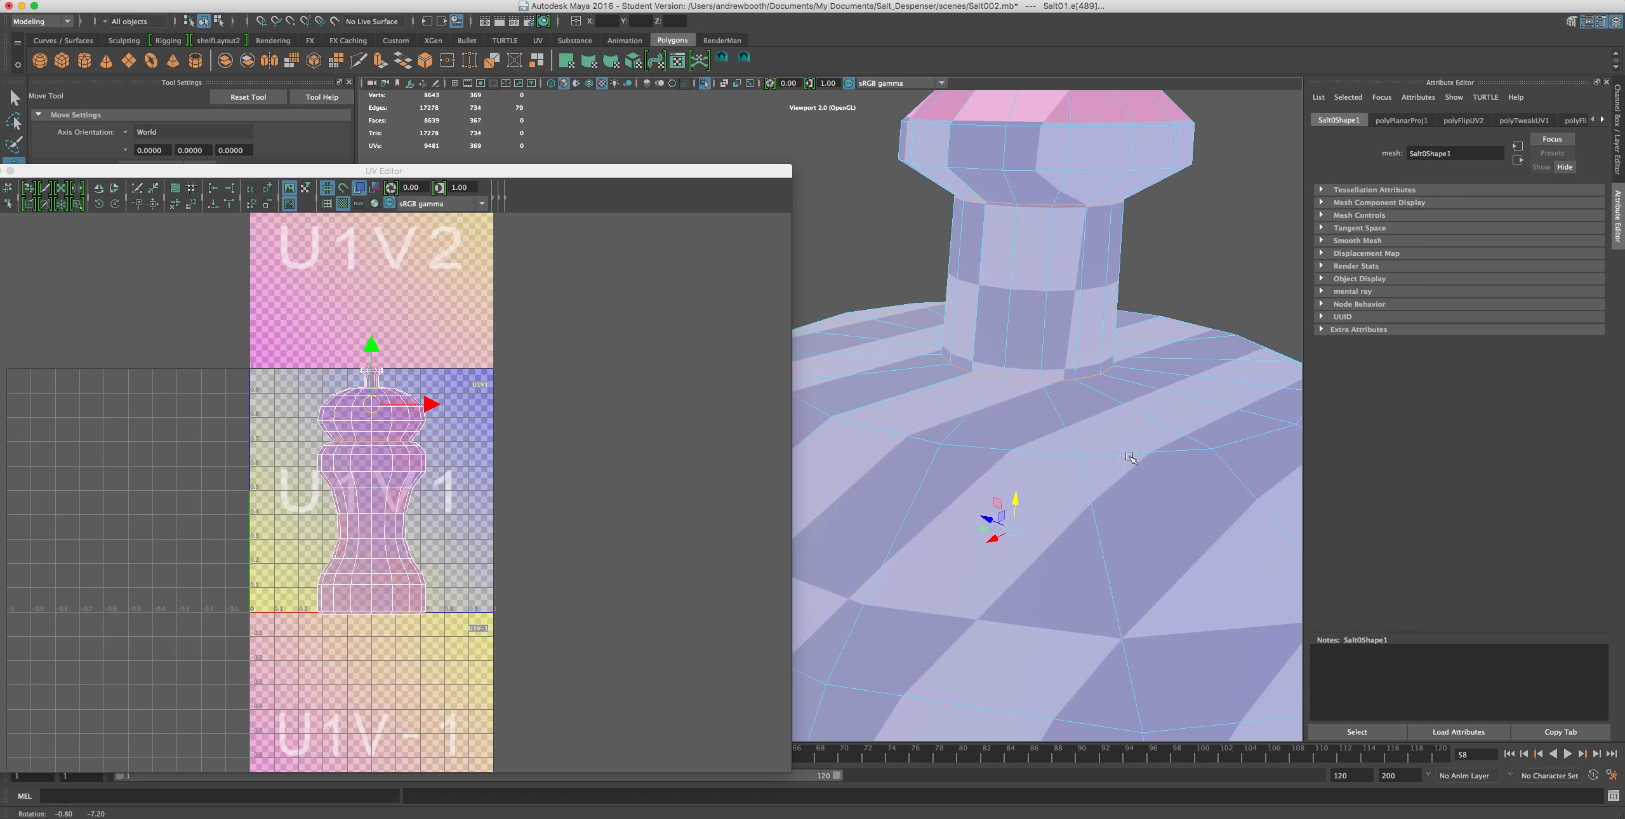
middle_click_drag(1130, 457, 1139, 493, "alt")
left_click_drag(1137, 448, 1139, 436, "alt")
middle_click_drag(1140, 444, 1135, 304, "alt")
scroll(1124, 406, "down", 10)
middle_click_drag(1041, 460, 1075, 330, "alt")
left_click_drag(1076, 400, 1077, 365, "alt")
middle_click_drag(1068, 428, 1080, 285, "alt")
left_click_drag(1009, 305, 1009, 396, "alt")
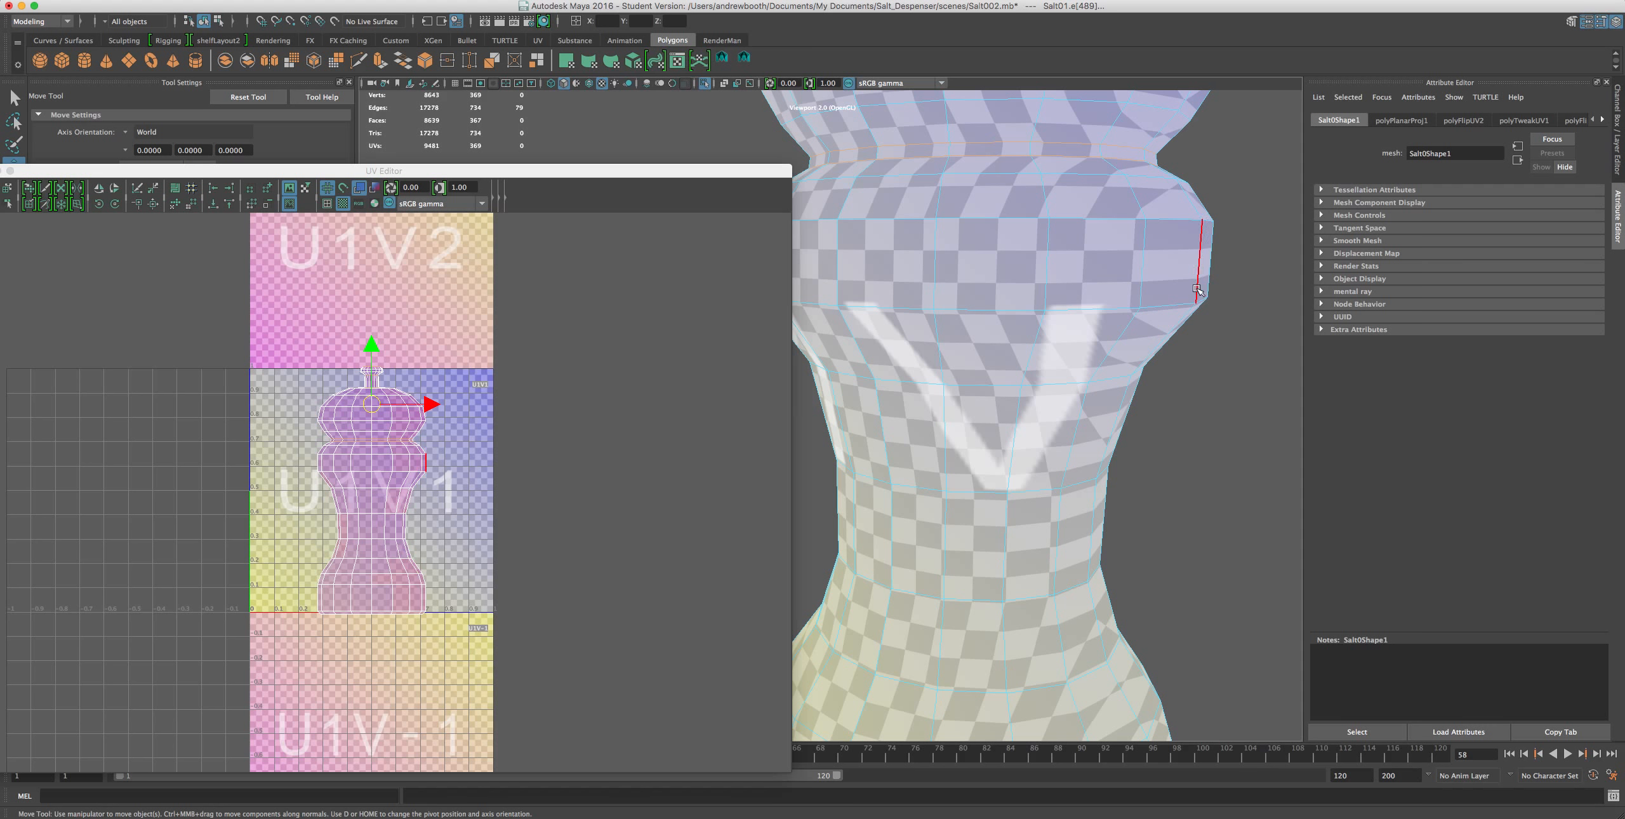
double_click(1060, 384, "shift")
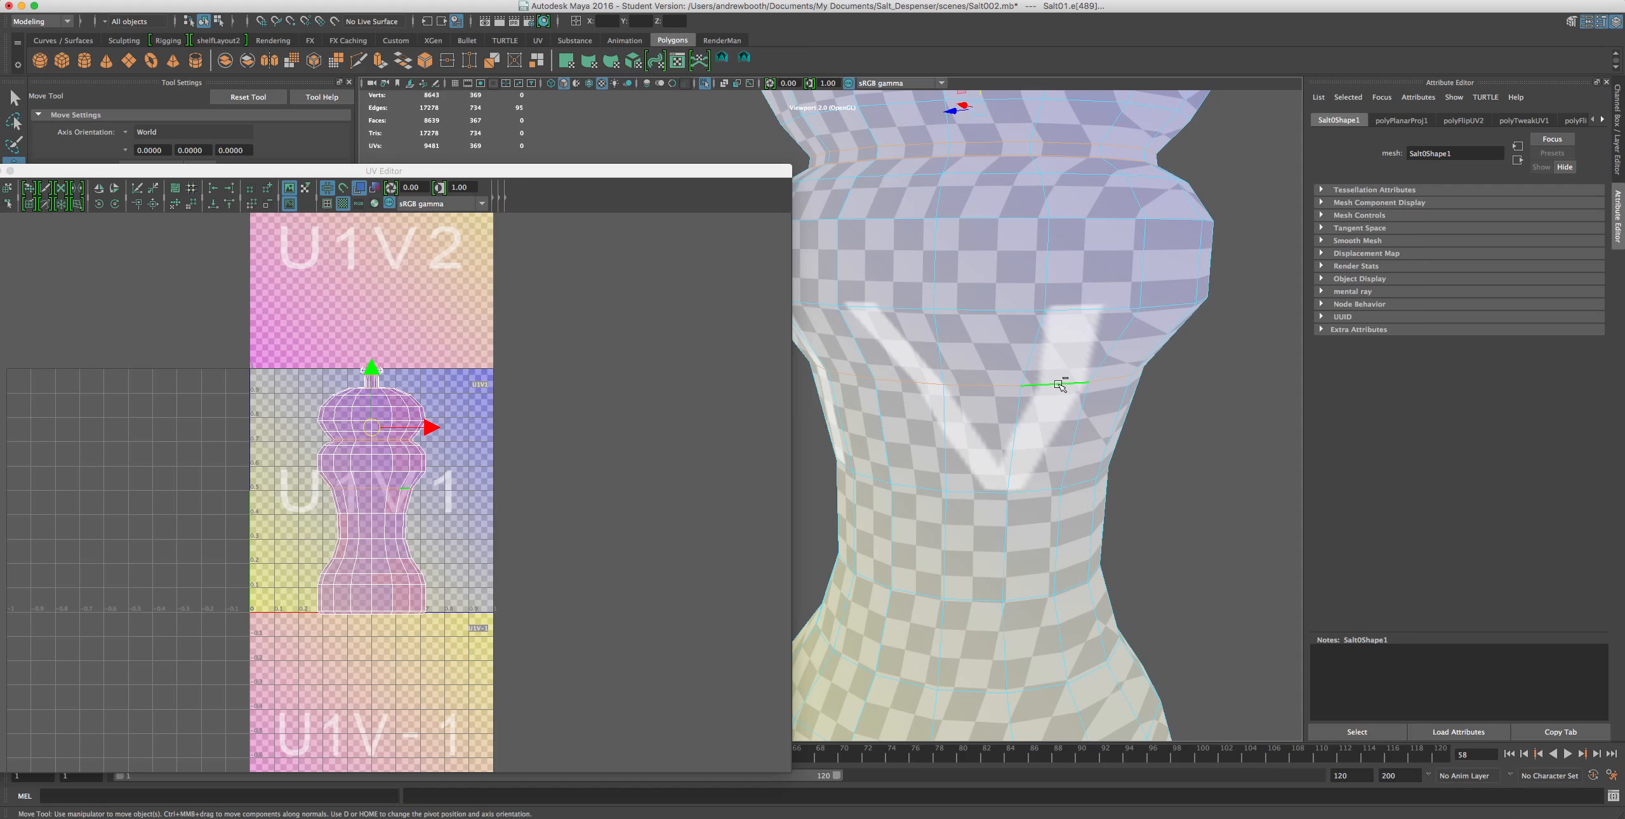
middle_click_drag(1024, 461, 1052, 254, "alt")
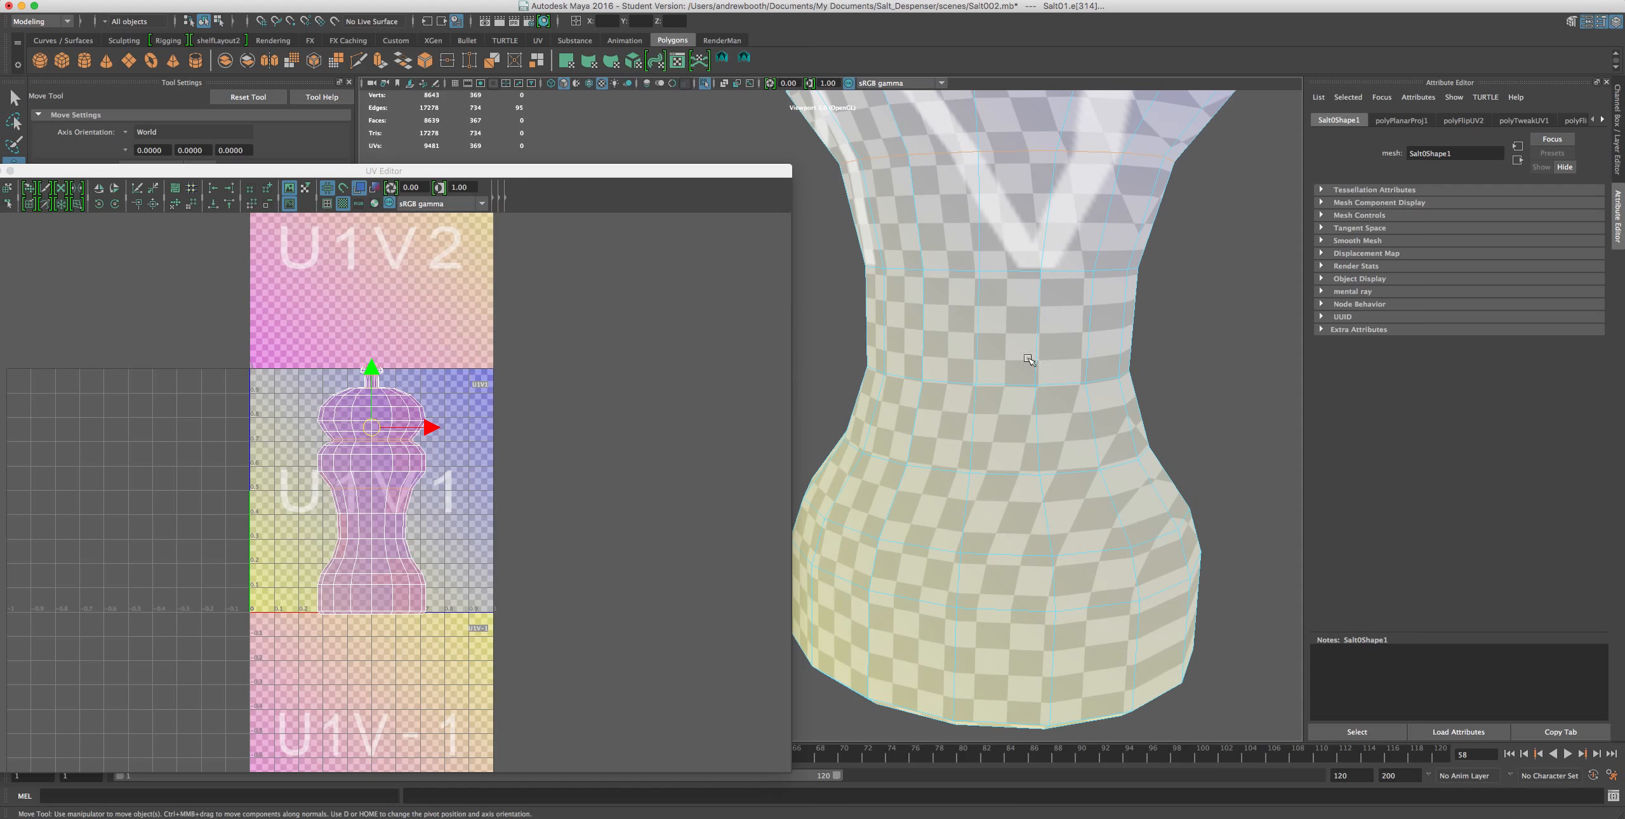
double_click(1064, 451, "shift")
- Add the edge loop around the bottom rim of the salt dispenser to the selection
middle_click_drag(993, 260, 1015, 297, "alt")
middle_click_drag(924, 196, 894, 356, "alt")
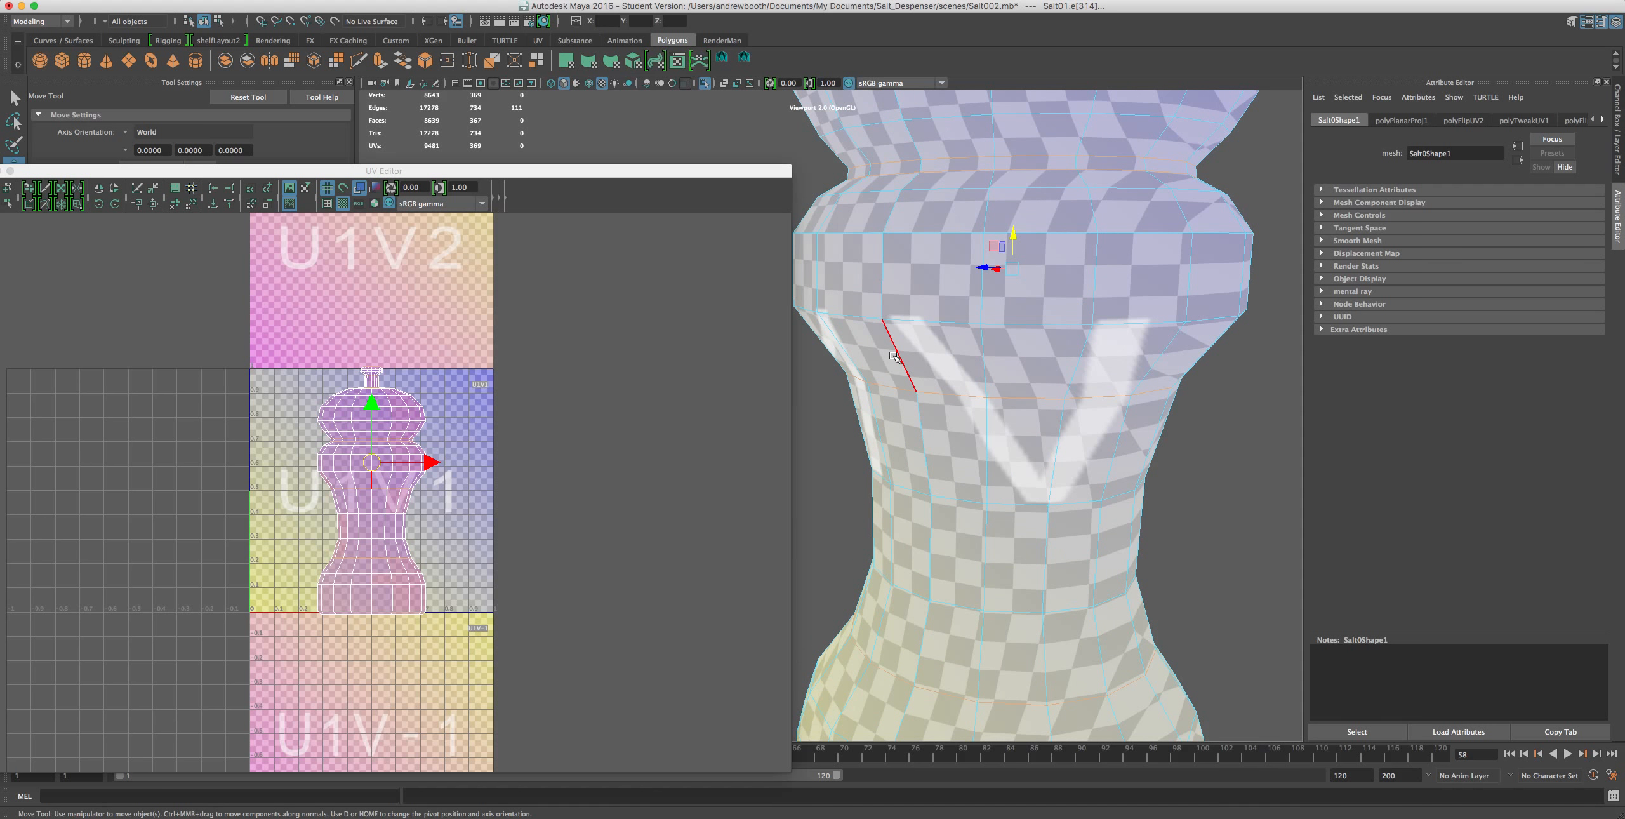
middle_click_drag(952, 440, 947, 409, "alt")
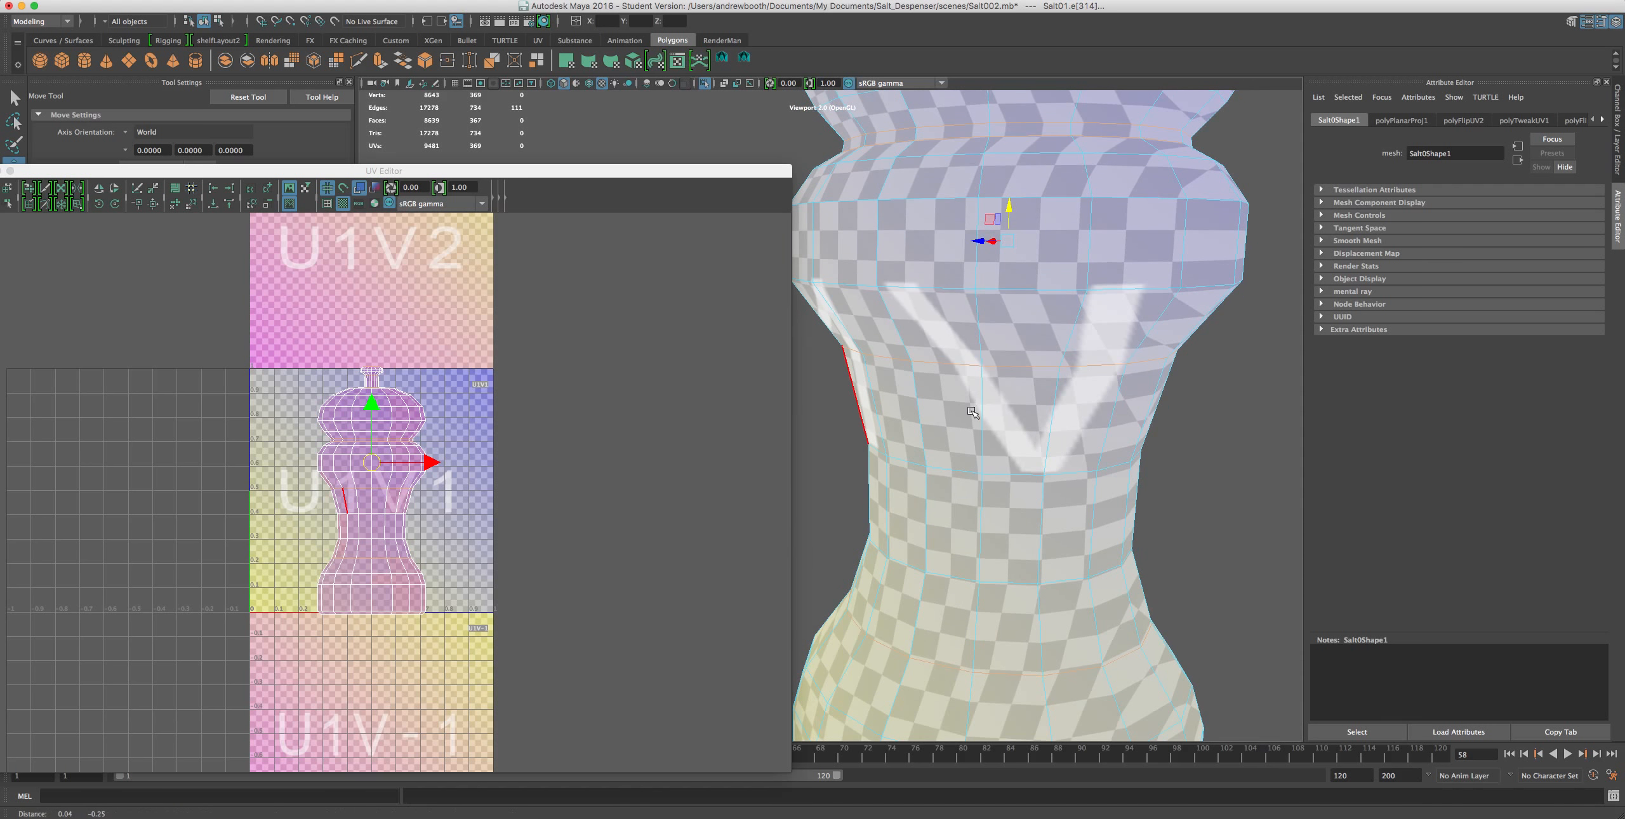
middle_click_drag(1075, 423, 1104, 353, "alt")
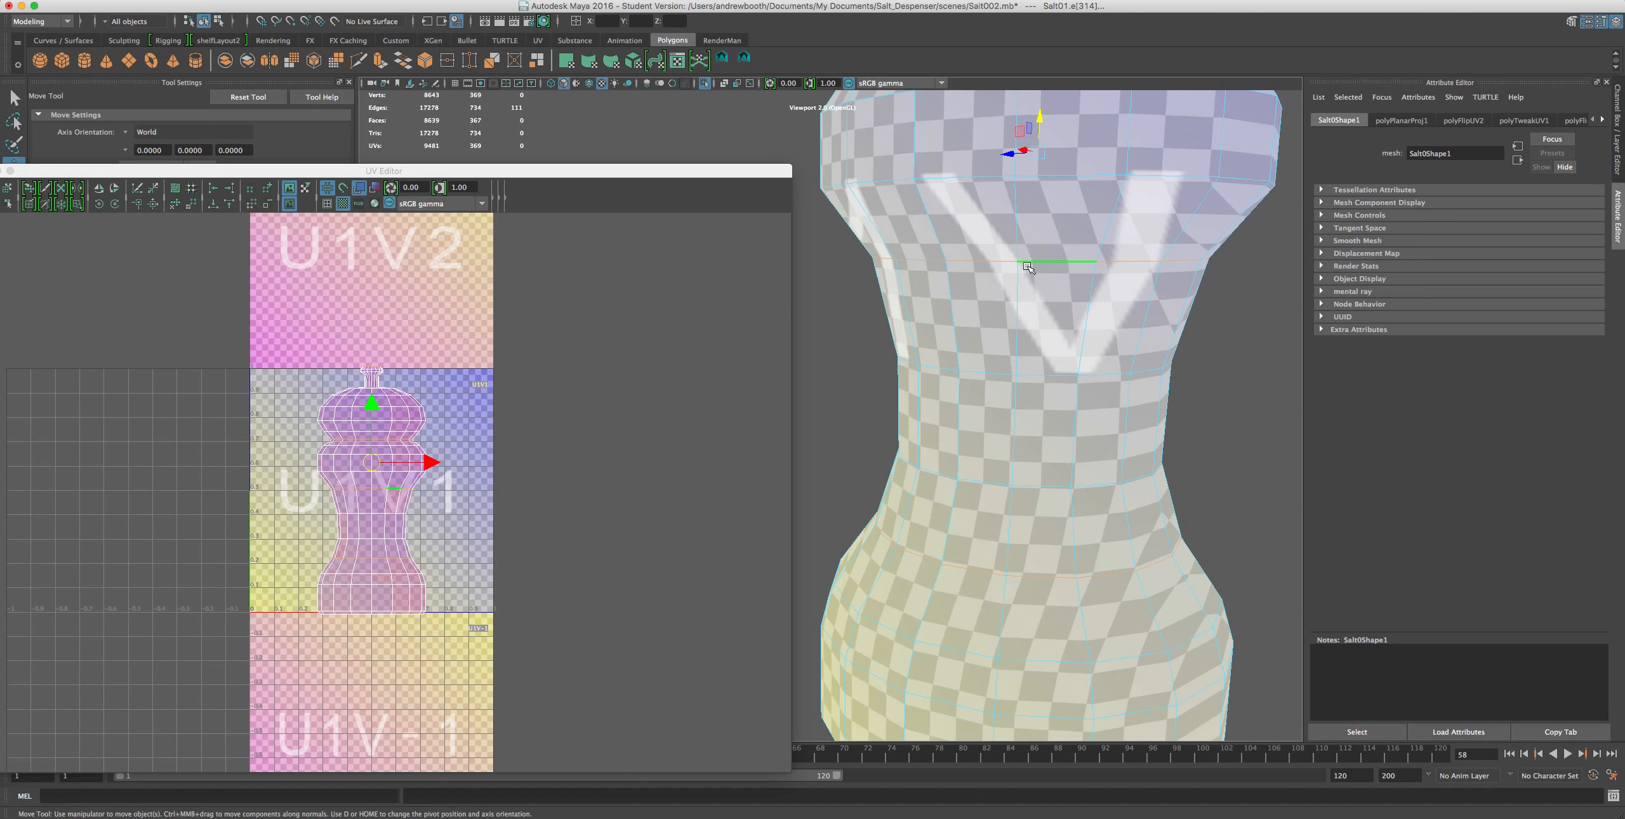
middle_click_drag(1031, 484, 1073, 352, "alt")
middle_click_drag(1081, 420, 1077, 360, "alt")
left_click_drag(1077, 360, 1067, 330, "alt")
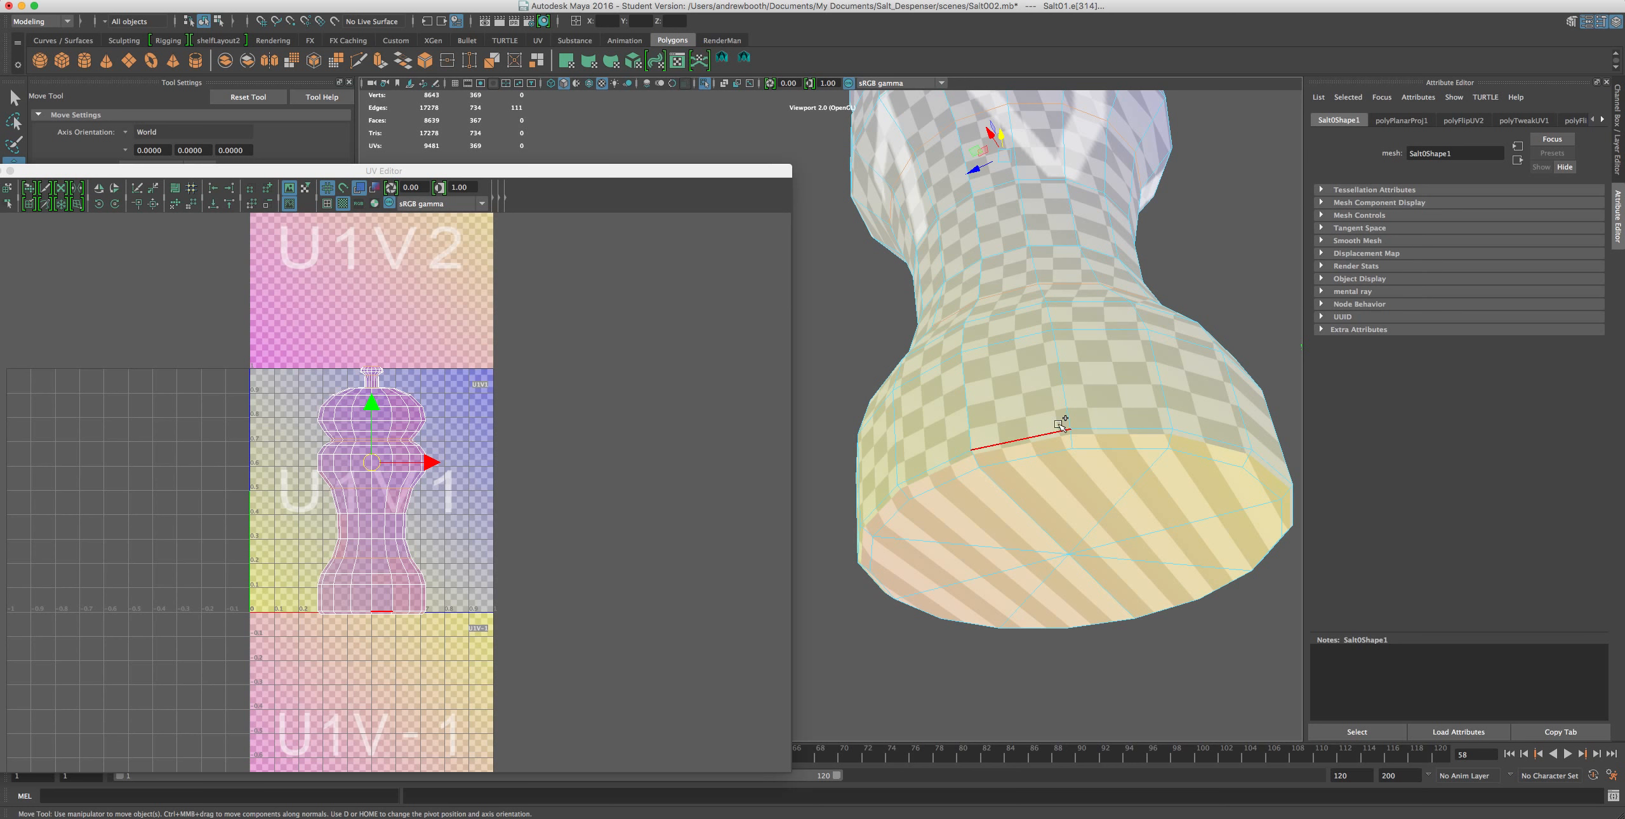
double_click(1031, 435, "shift")
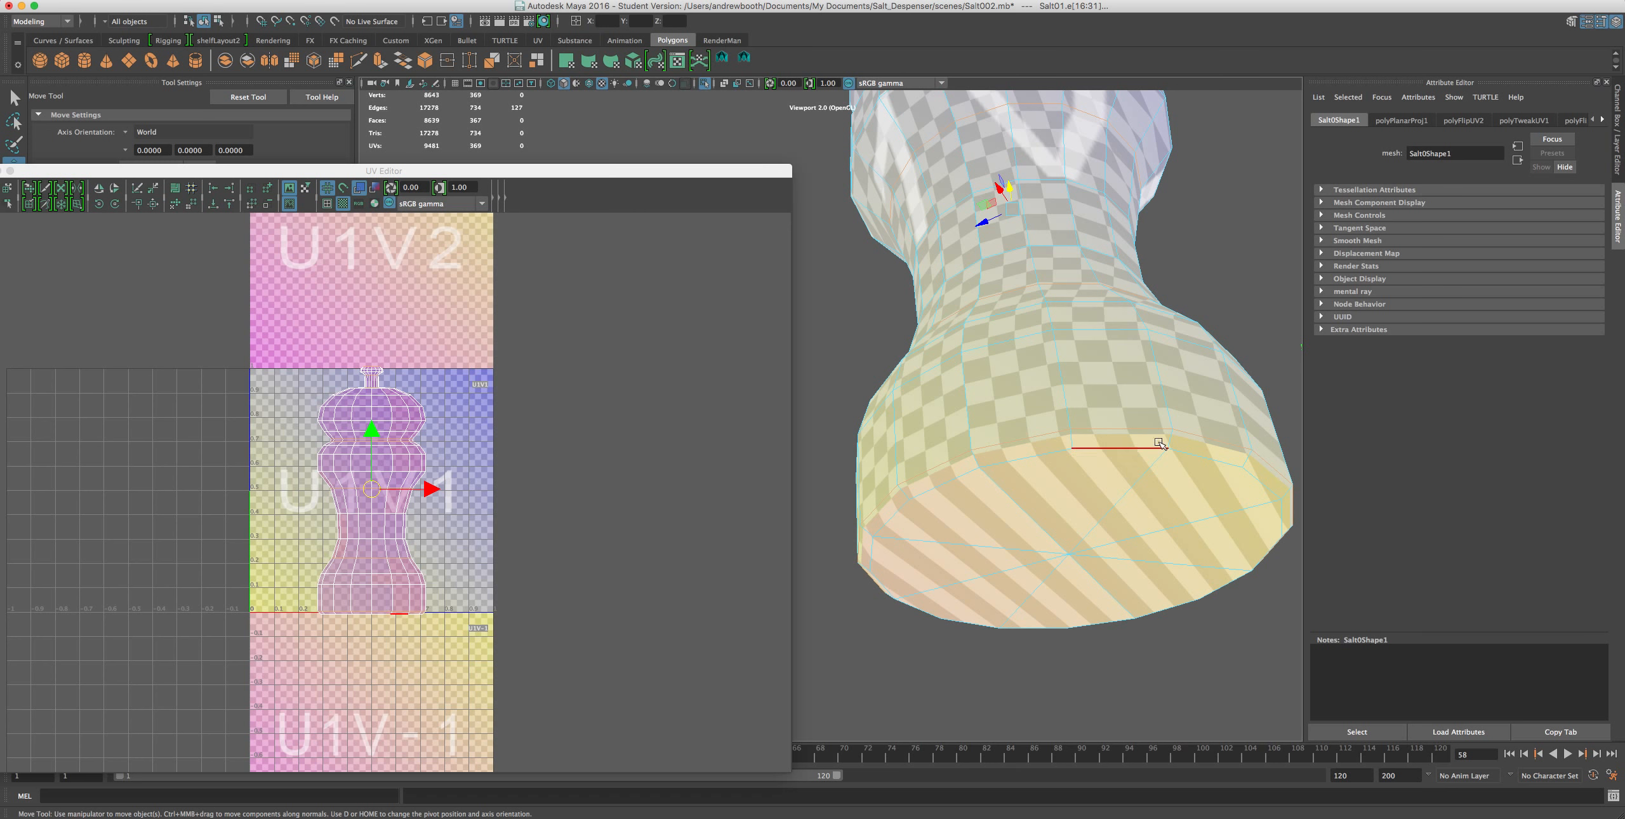
- Move the UV Editor window clear of the tool settings and cut the UVs along all selected edge loops
left_click_drag(1141, 426, 1145, 455, "alt")
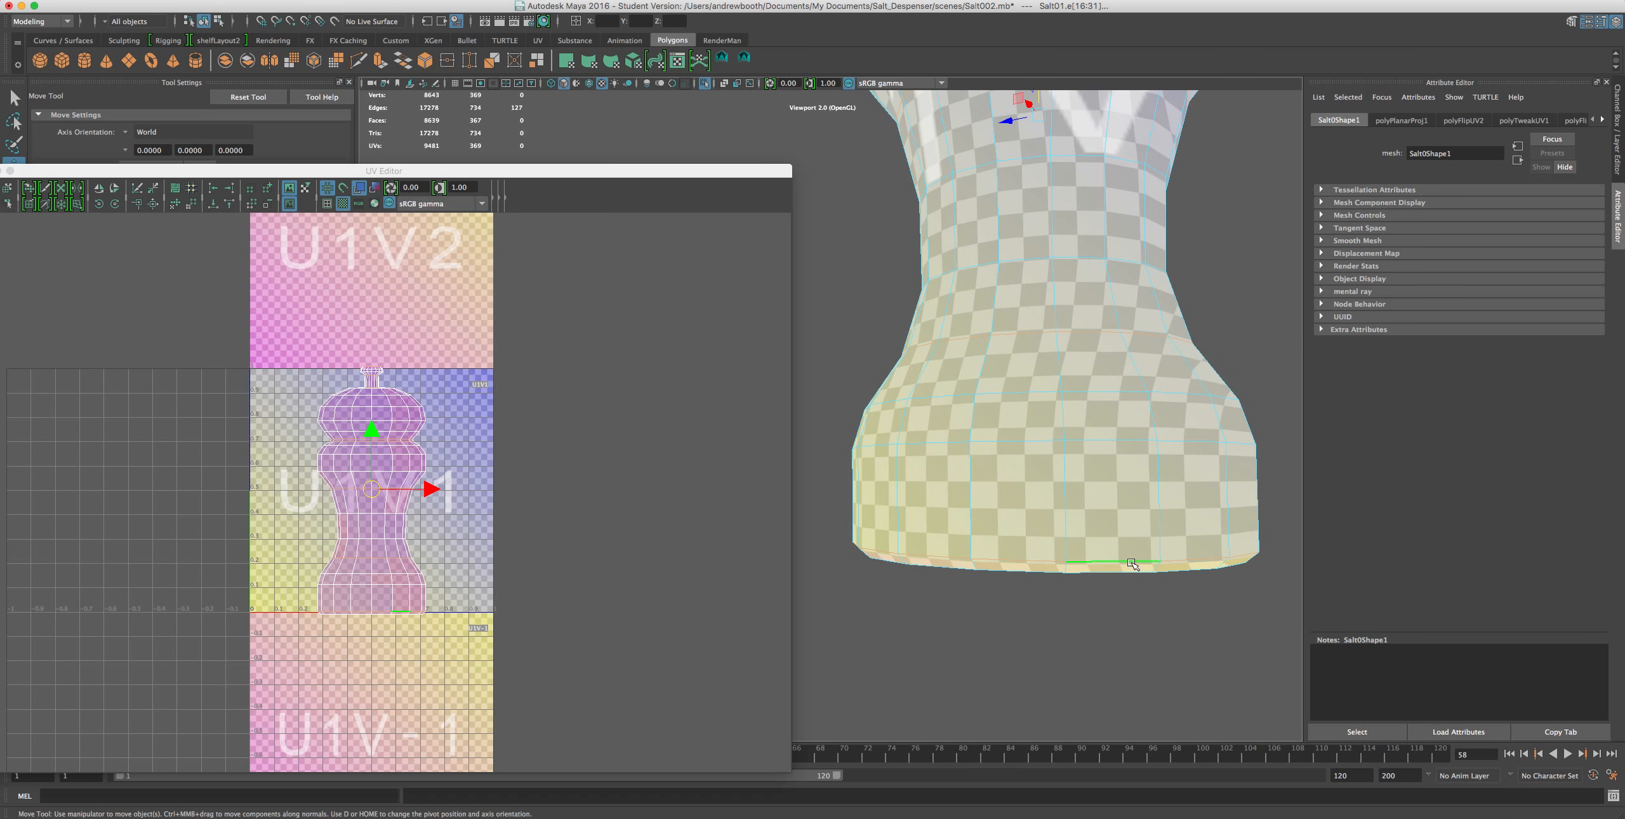
left_click_drag(1016, 642, 1084, 638, "alt")
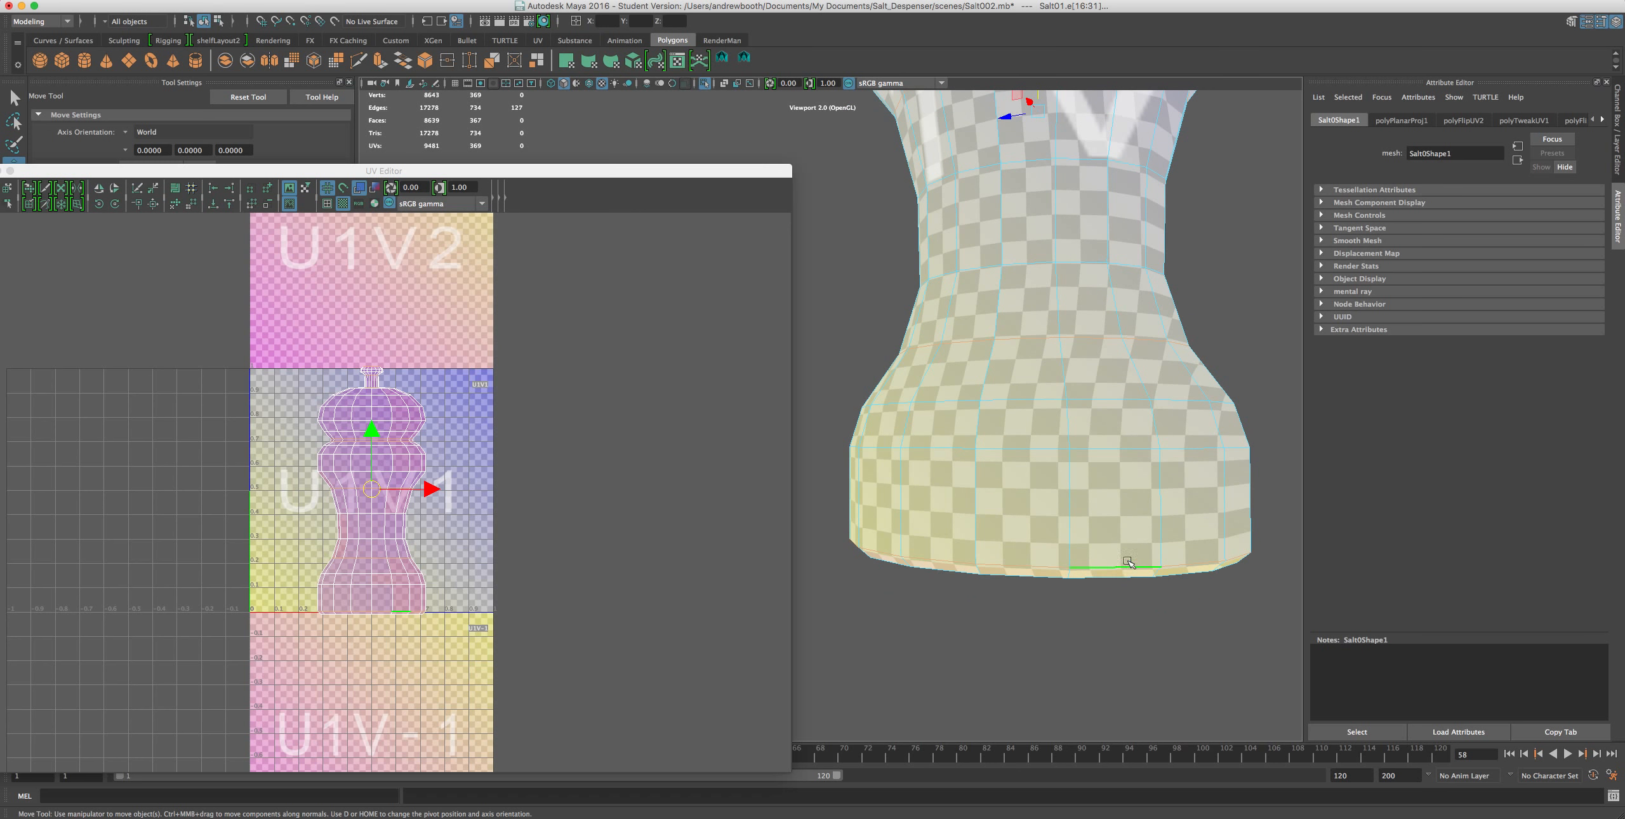
left_click_drag(1083, 565, 1161, 537, "alt")
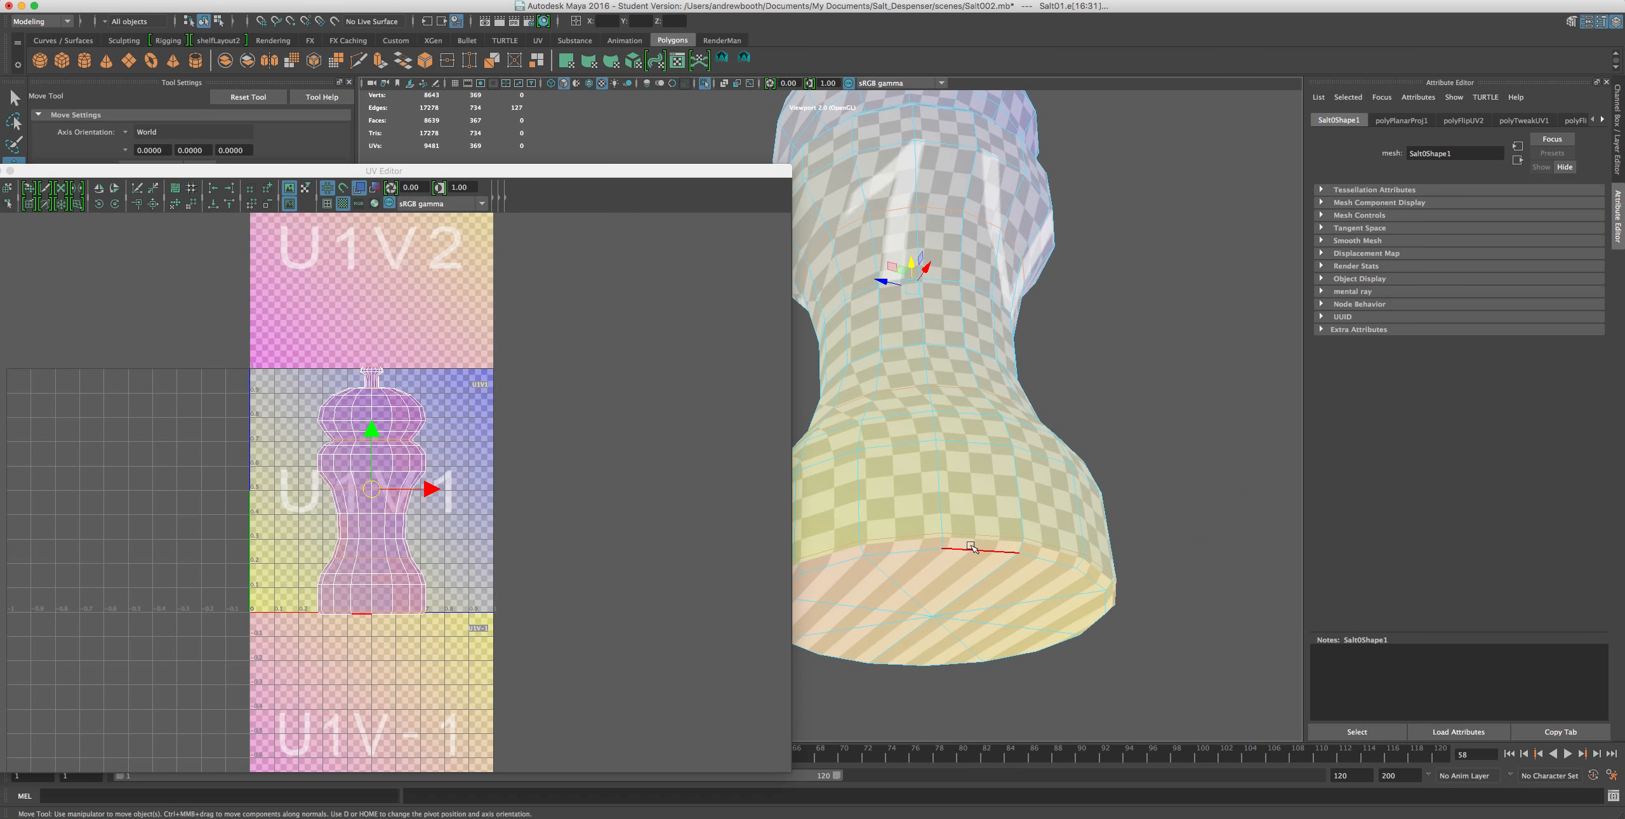
left_click_drag(996, 553, 1143, 502, "alt")
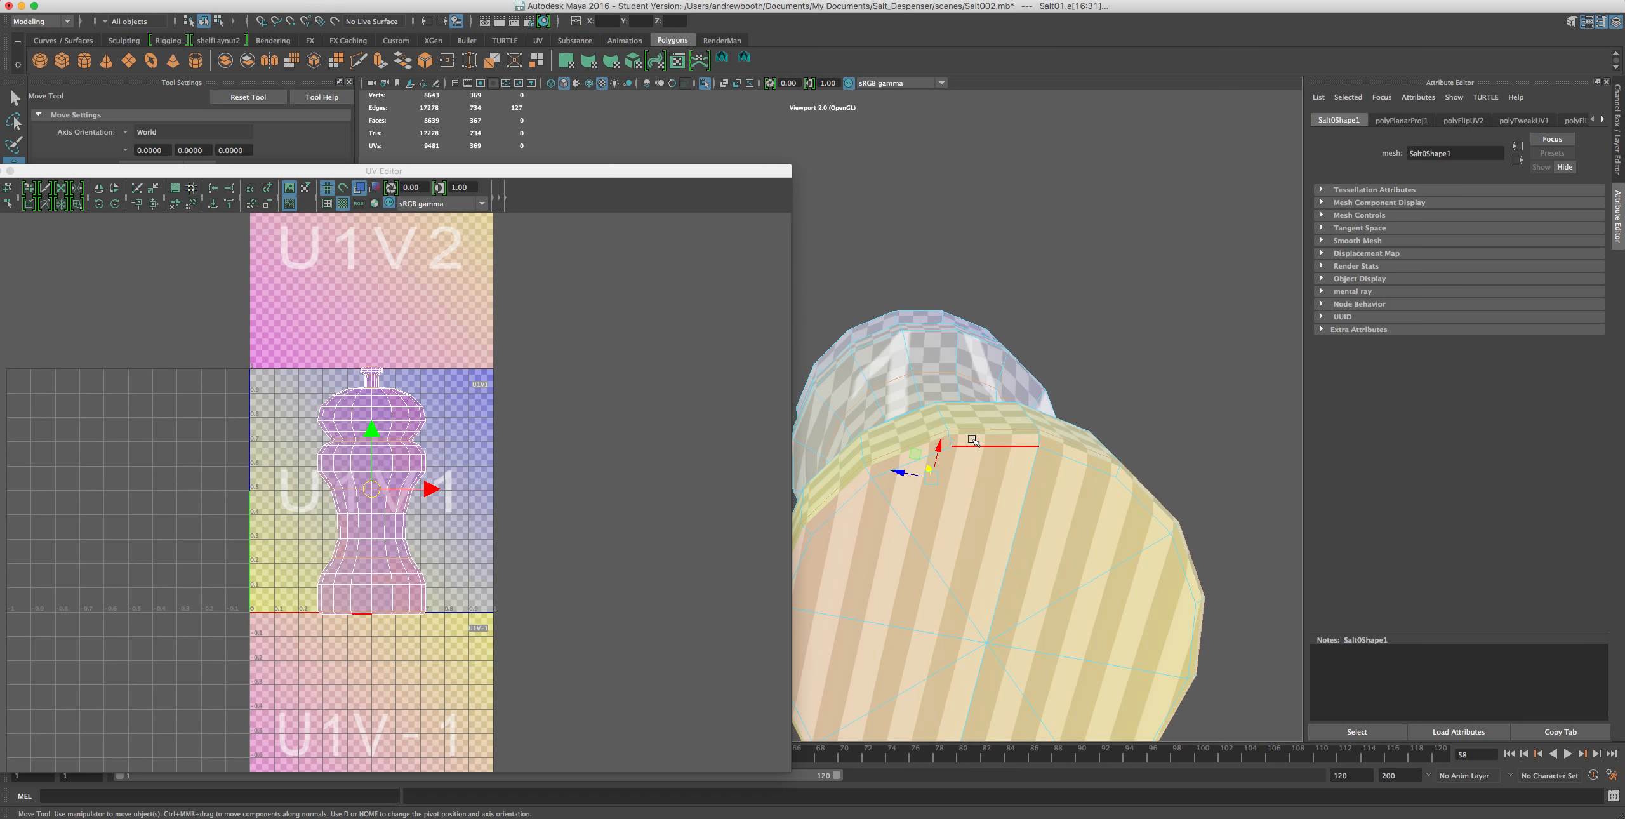
left_click_drag(964, 445, 971, 532, "alt")
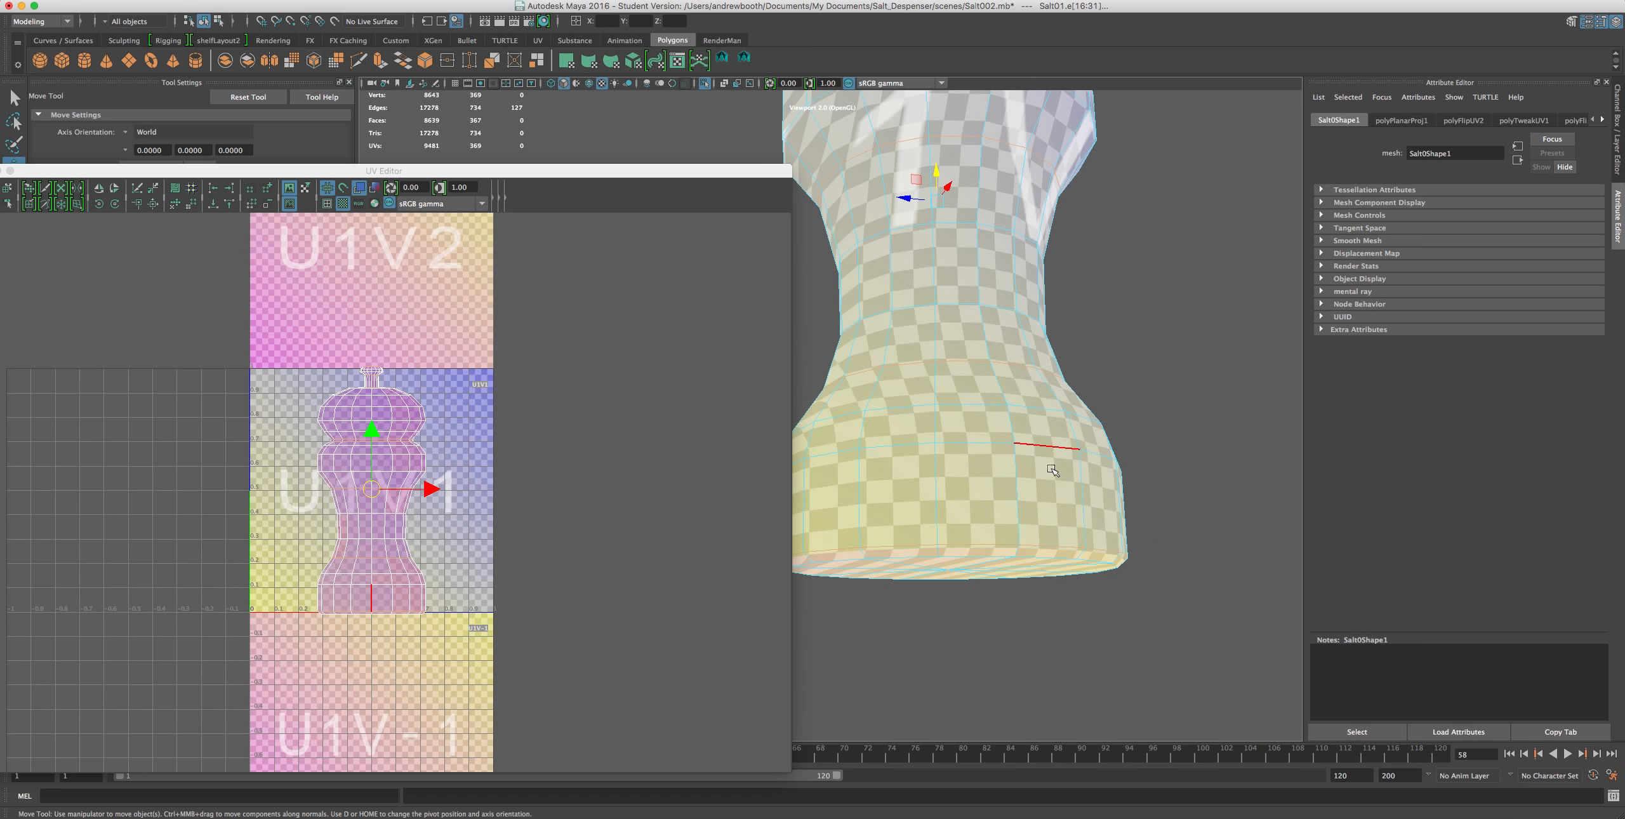
left_click_drag(1065, 455, 1072, 463, "alt")
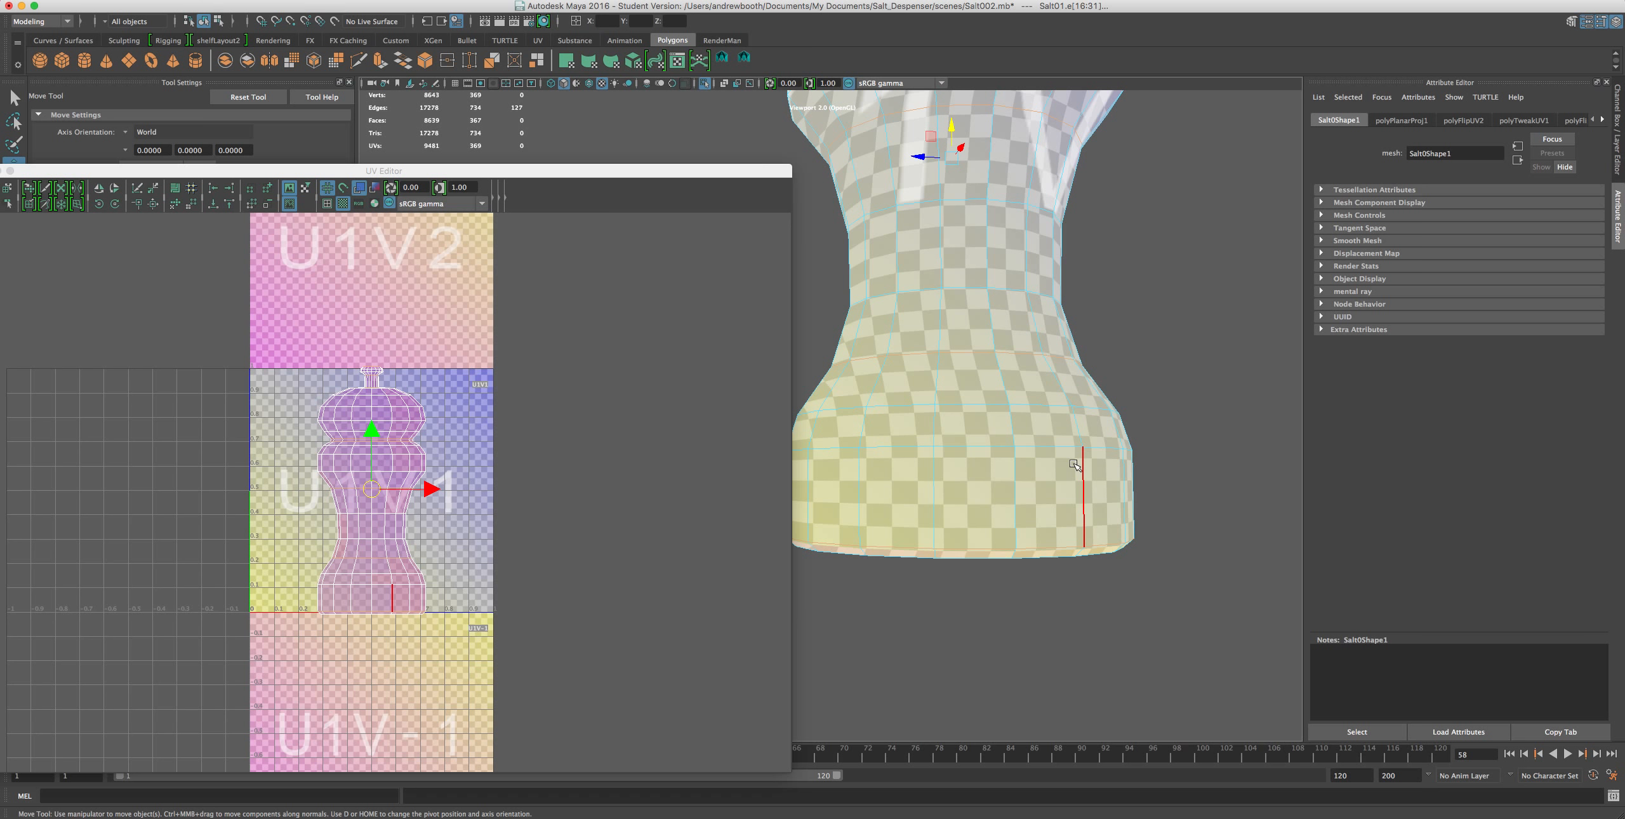
middle_click_drag(1047, 389, 1118, 575, "alt")
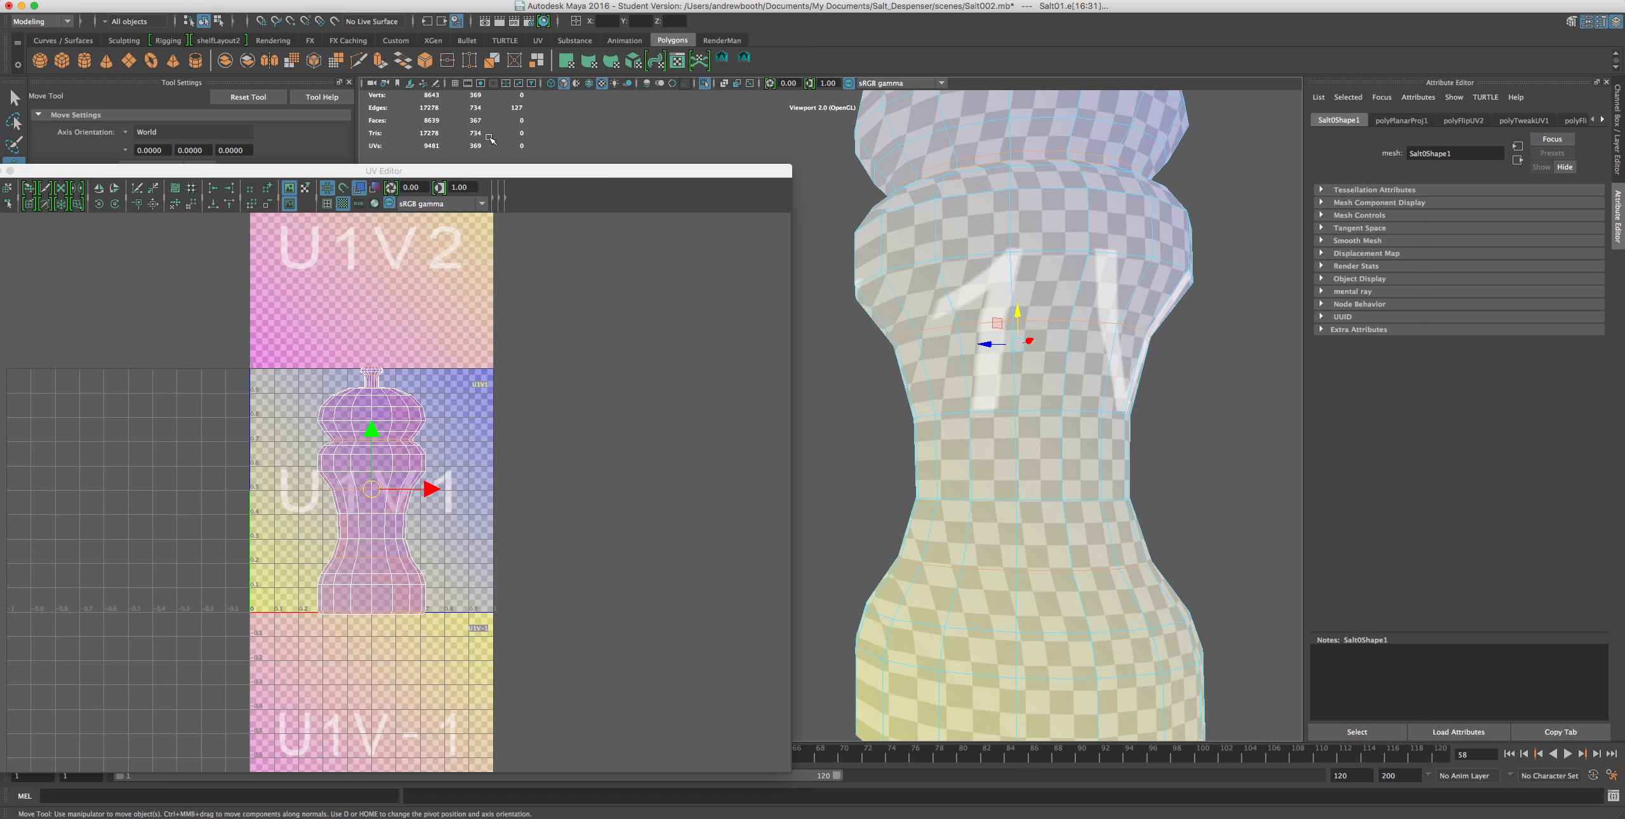
left_click_drag(495, 171, 538, 224)
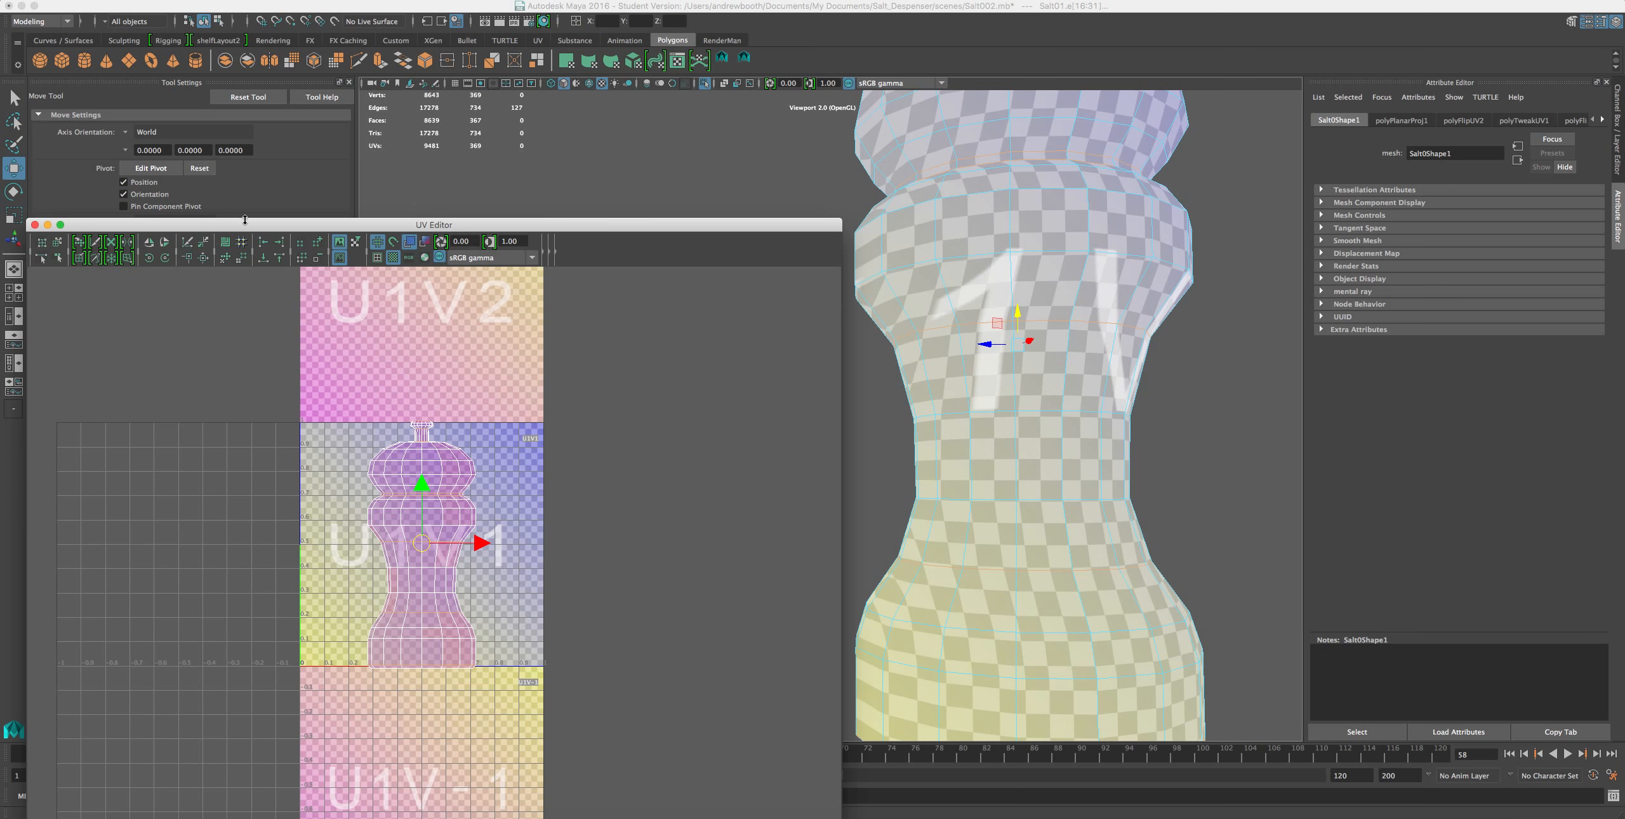
left_click(188, 244)
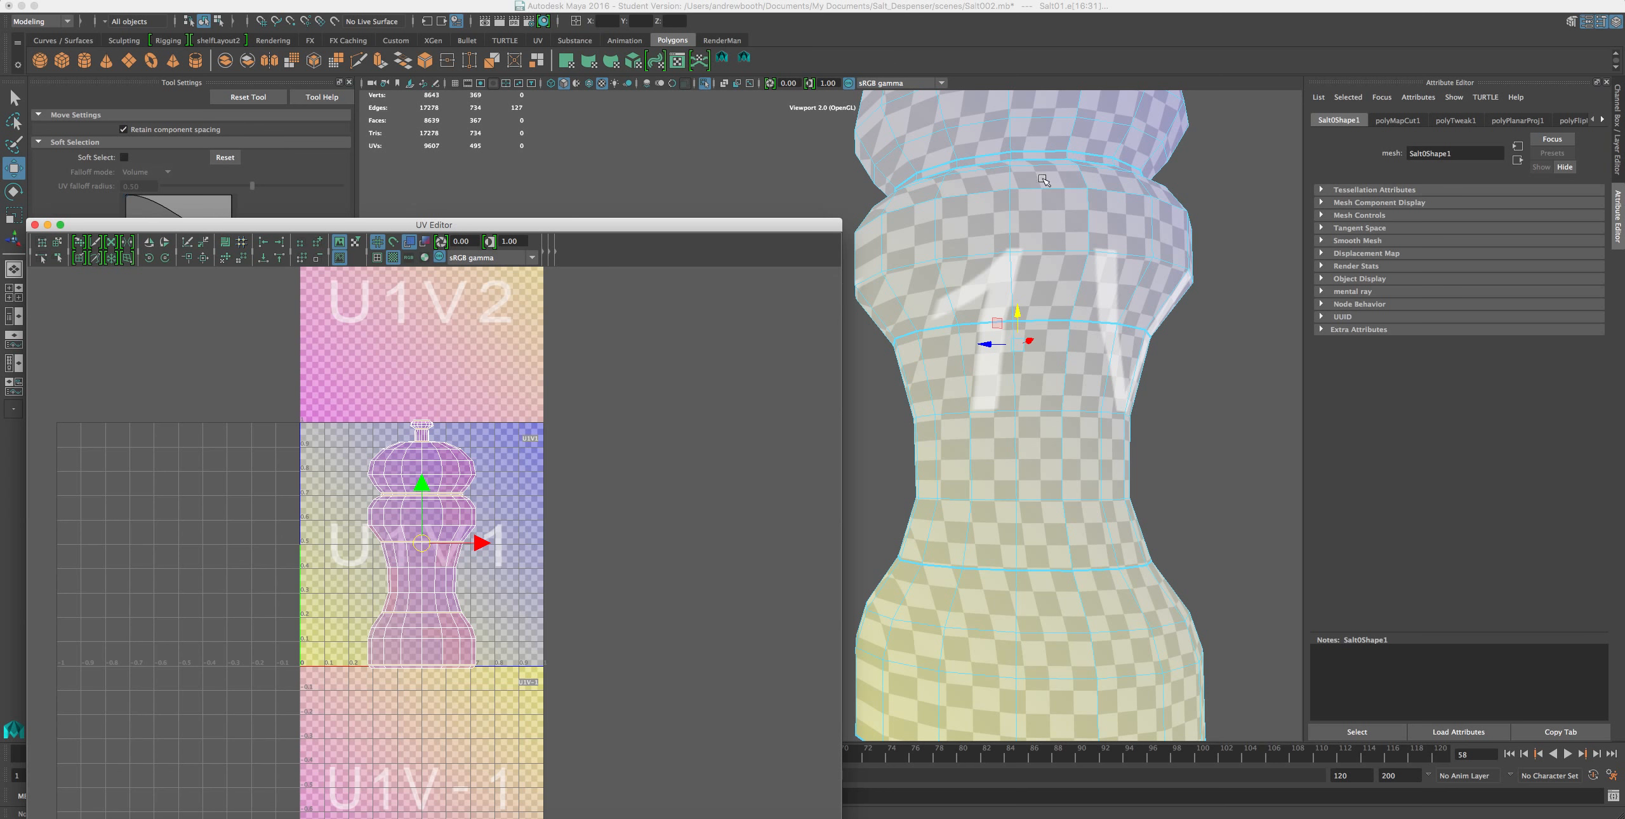
- Select the edge loop around the outer edge of the dome's top and cut the UVs along it
scroll(966, 410, "down", 5)
left_click_drag(964, 421, 969, 462, "ctrl")
left_click_drag(1016, 324, 1135, 323, "alt")
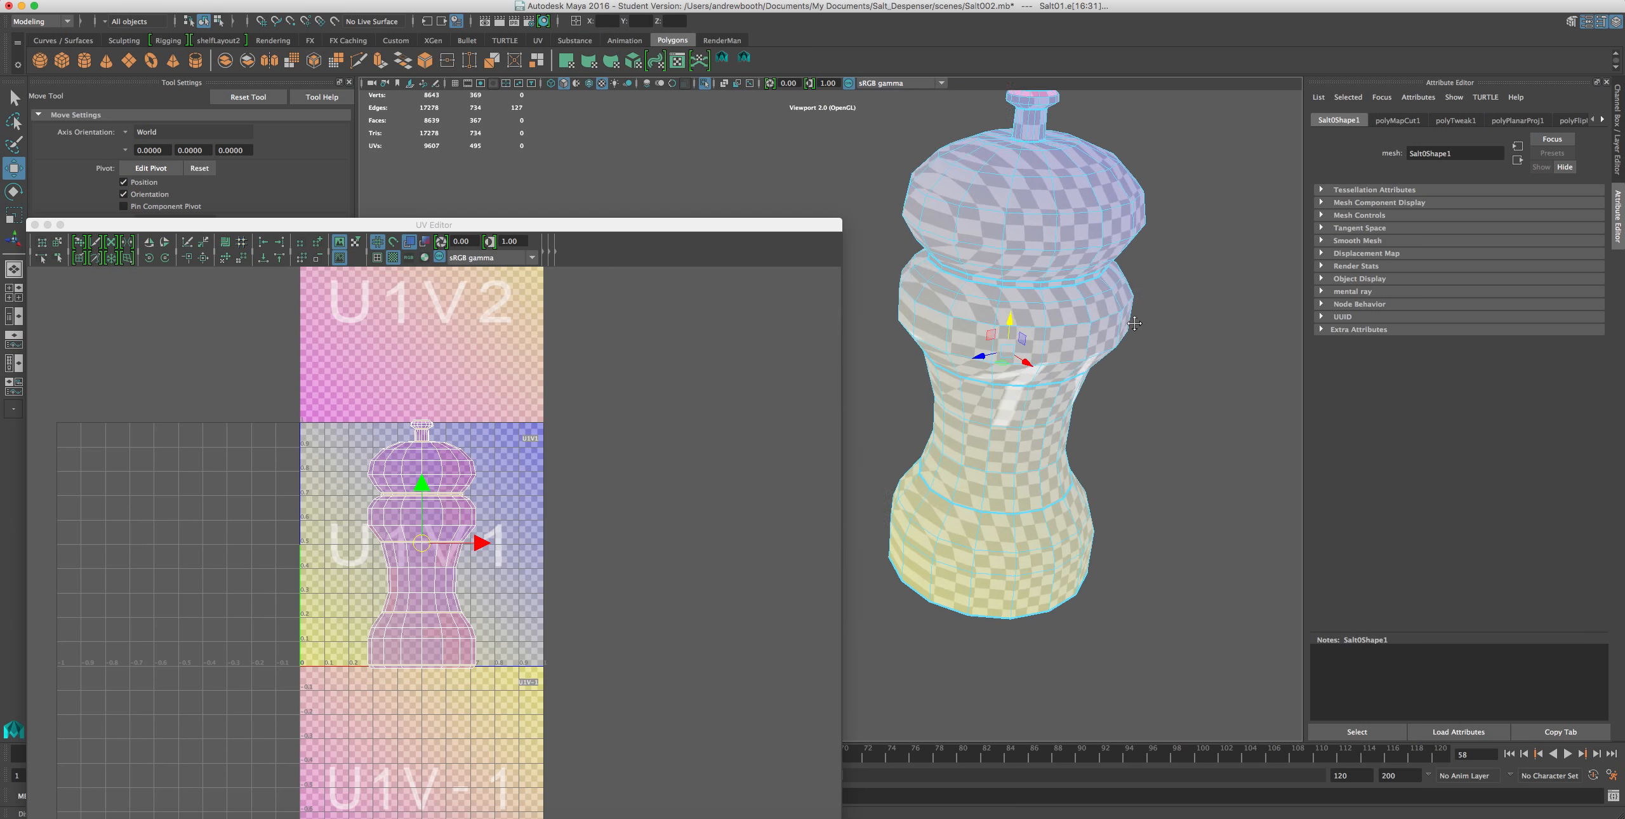
middle_click_drag(1135, 324, 1215, 417, "alt")
left_click_drag(1125, 371, 1033, 353, "alt")
middle_click_drag(1059, 351, 1100, 233, "alt")
mouse_move(1099, 233)
left_mouse_down("alt")
mouse_move(1094, 365)
mouse_move(1110, 187)
mouse_move(1107, 216)
left_mouse_up("alt")
middle_click_drag(1106, 216, 1036, 417, "alt")
left_click_drag(1036, 417, 1088, 394, "alt")
double_click(1090, 394)
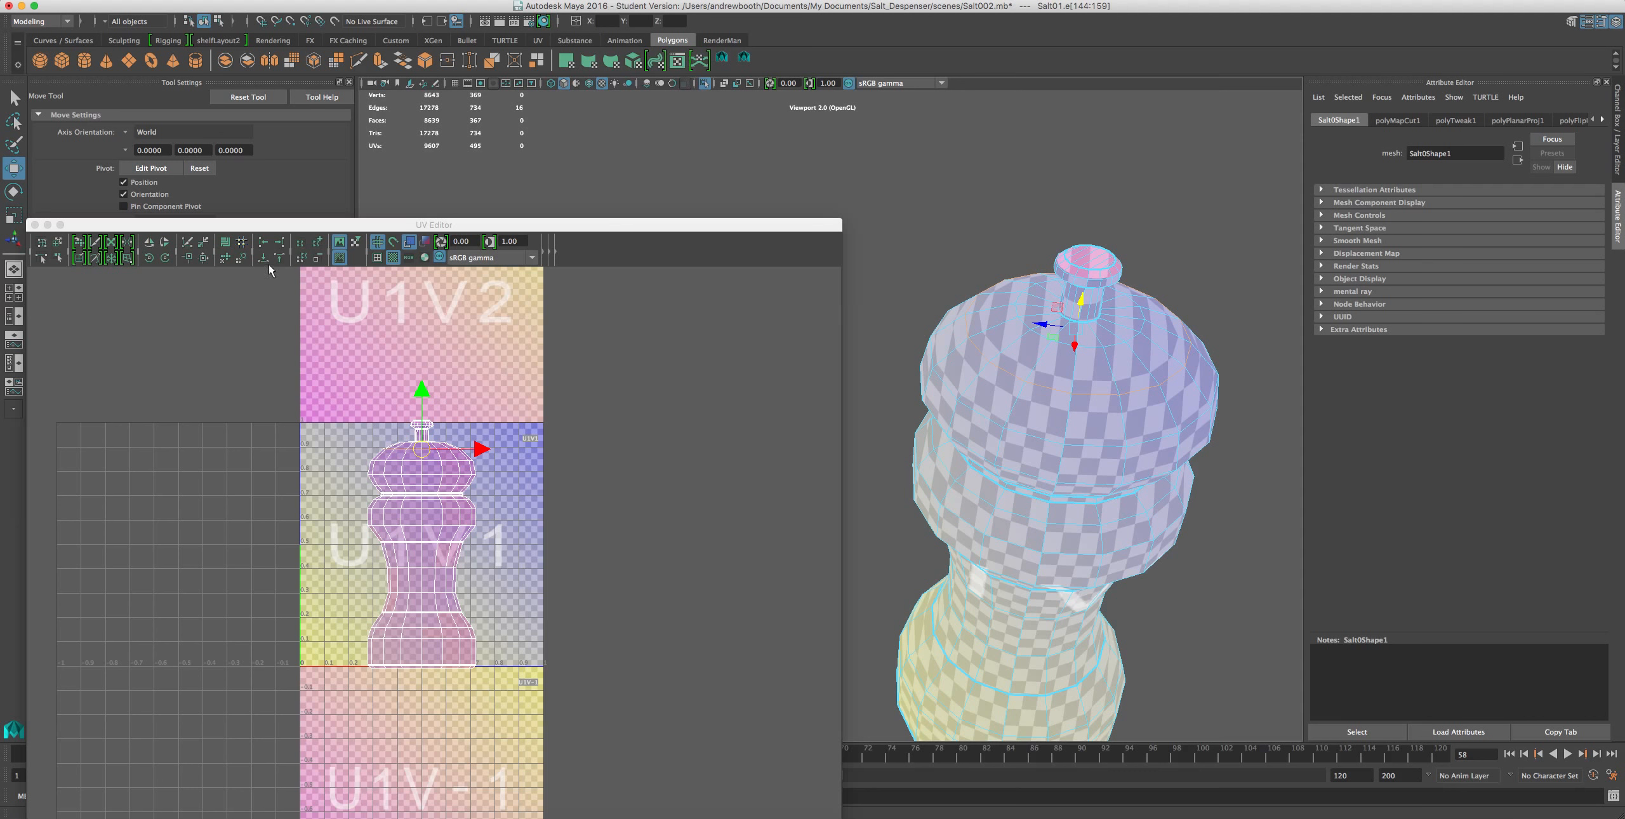
left_click(188, 242)
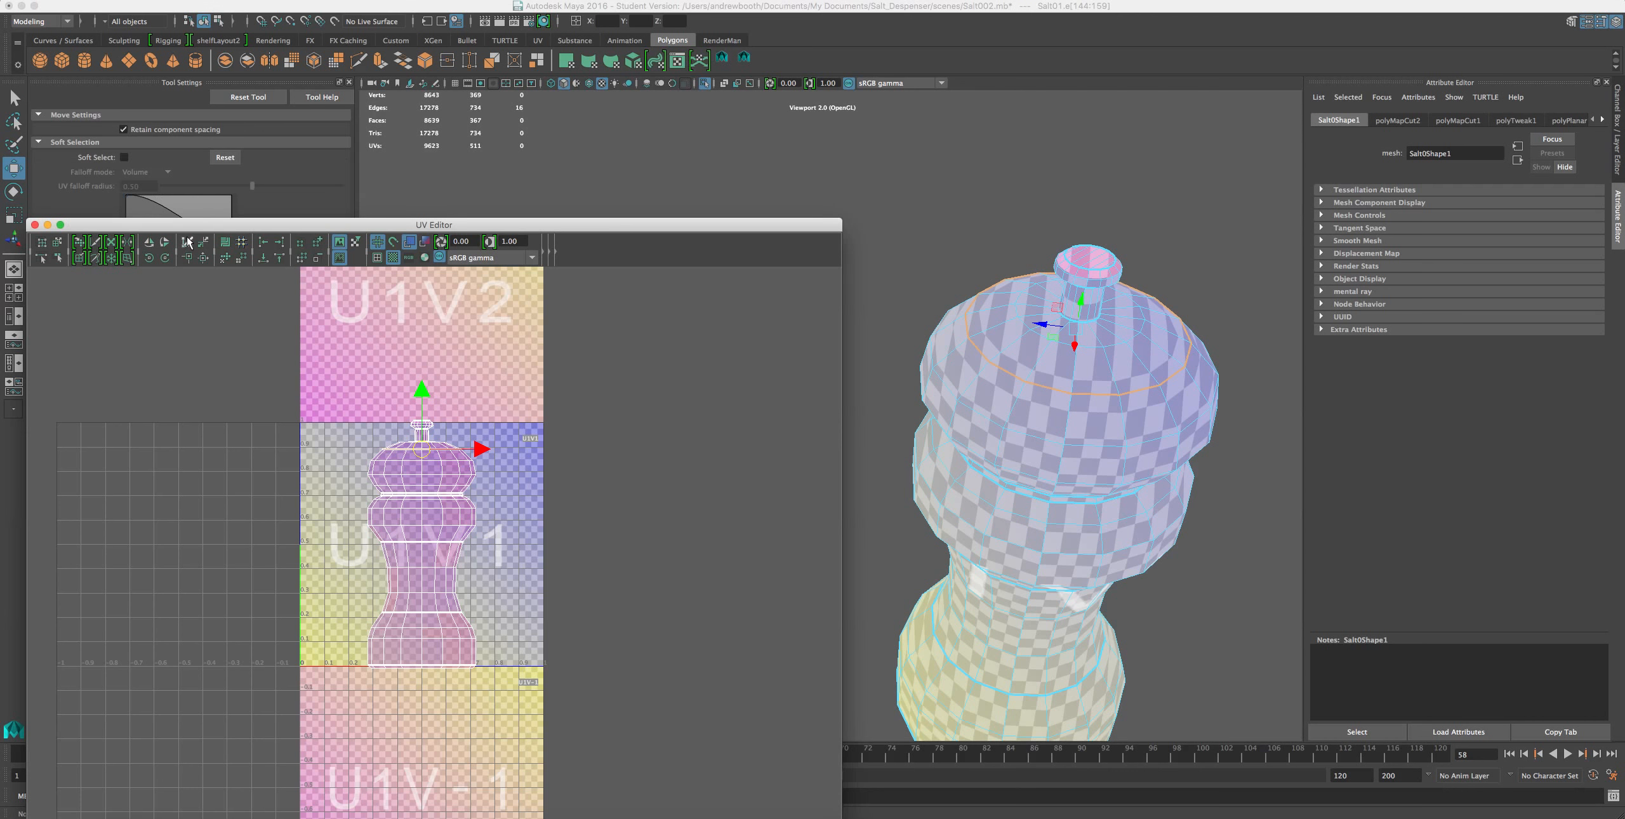
- Select the UV shell of the faces on top of the dome around the knob's stem
left_click_drag(1095, 373, 1075, 371, "alt")
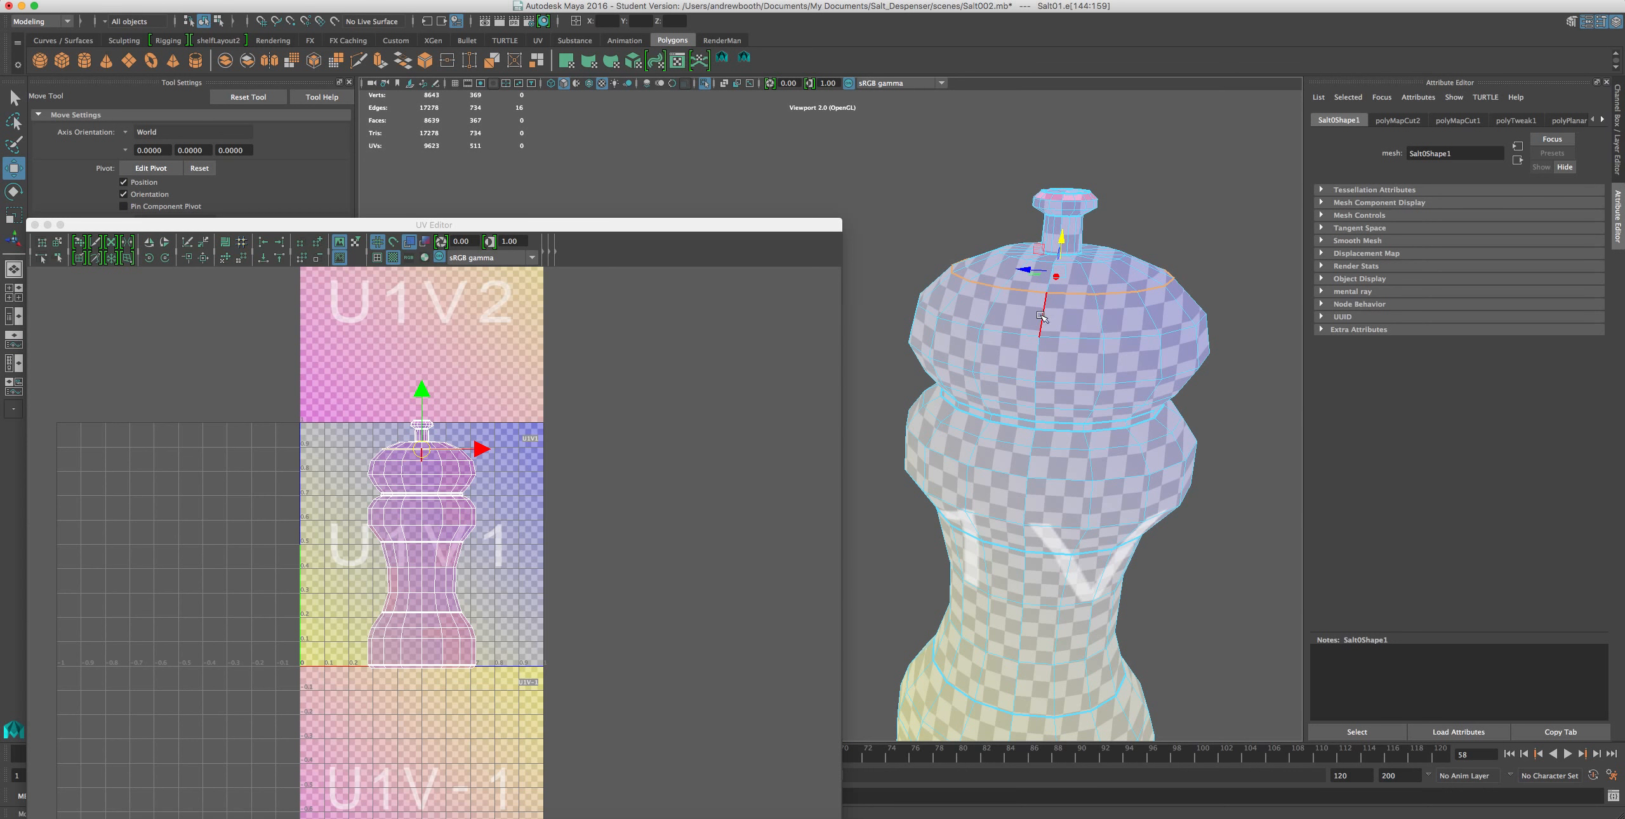
left_click_drag(1006, 358, 1003, 398, "alt")
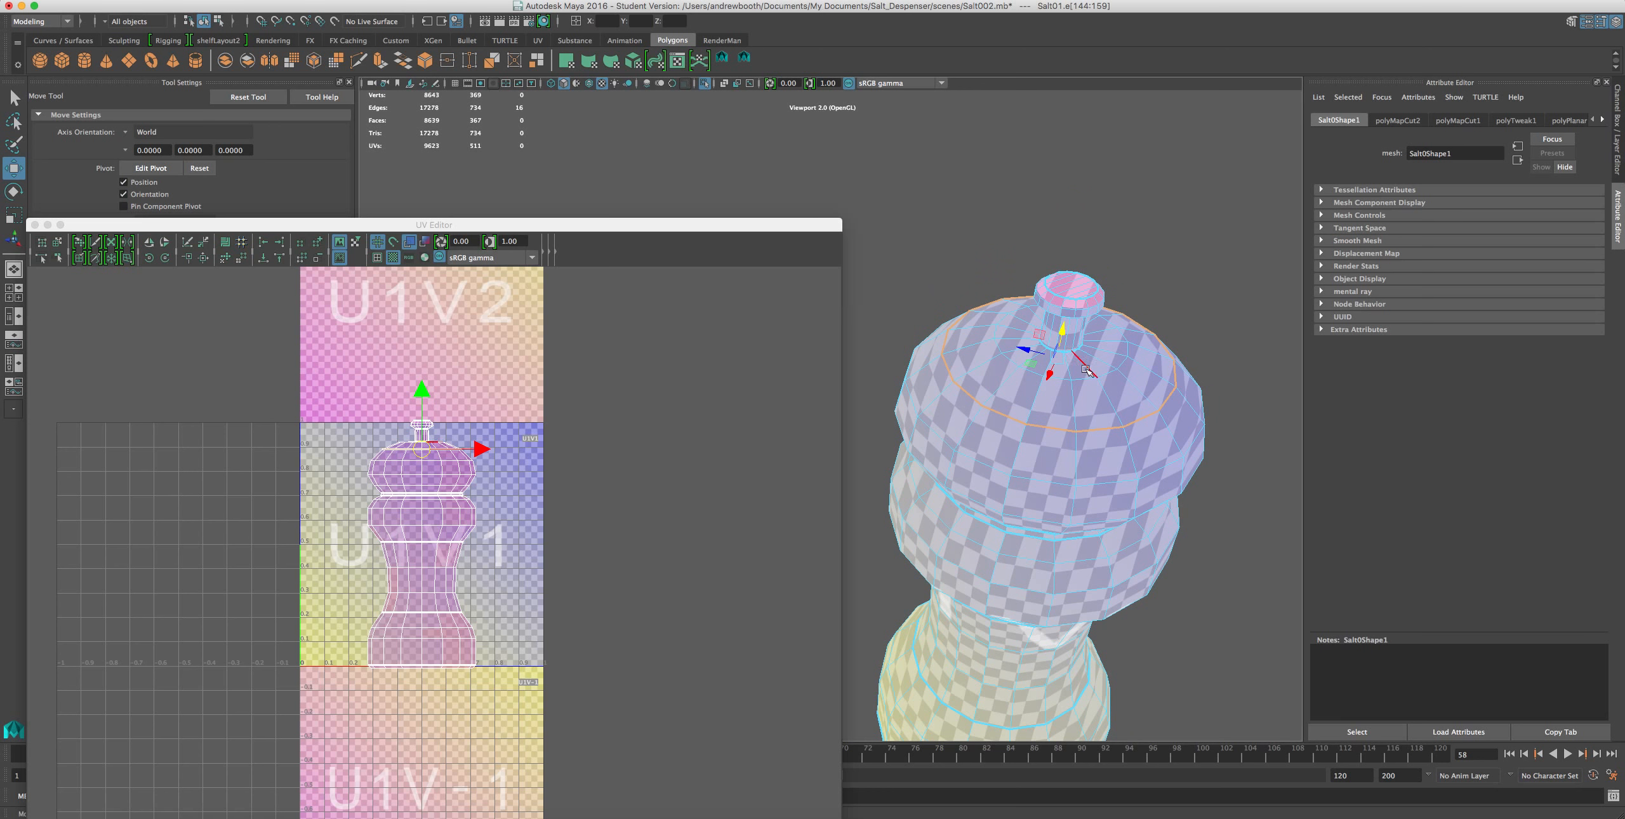
left_click_drag(1060, 420, 1042, 184, "alt")
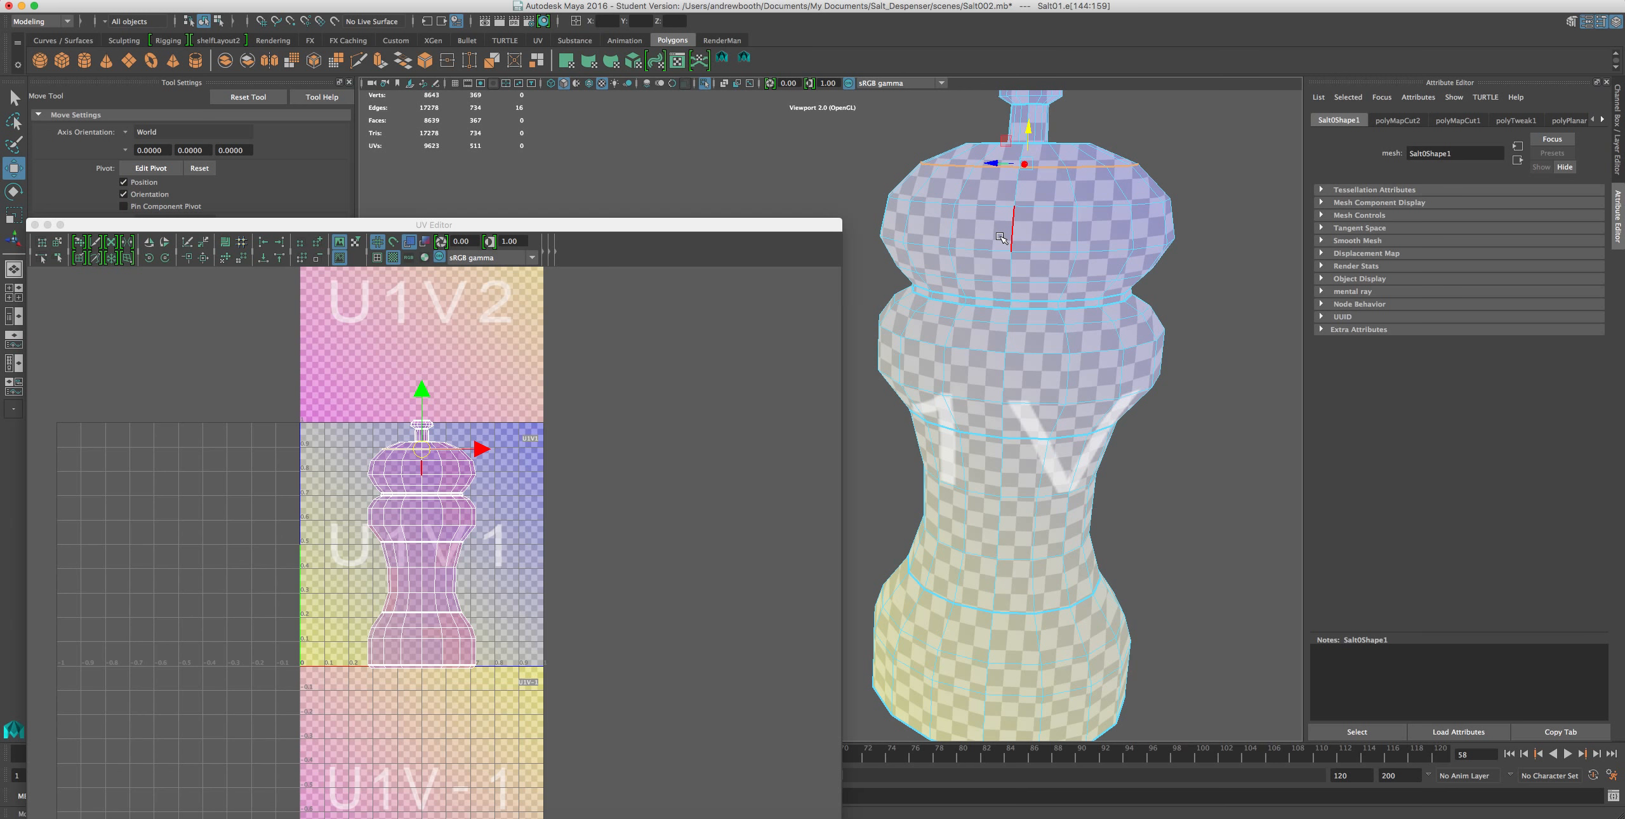
middle_click_drag(1019, 327, 1006, 373, "alt")
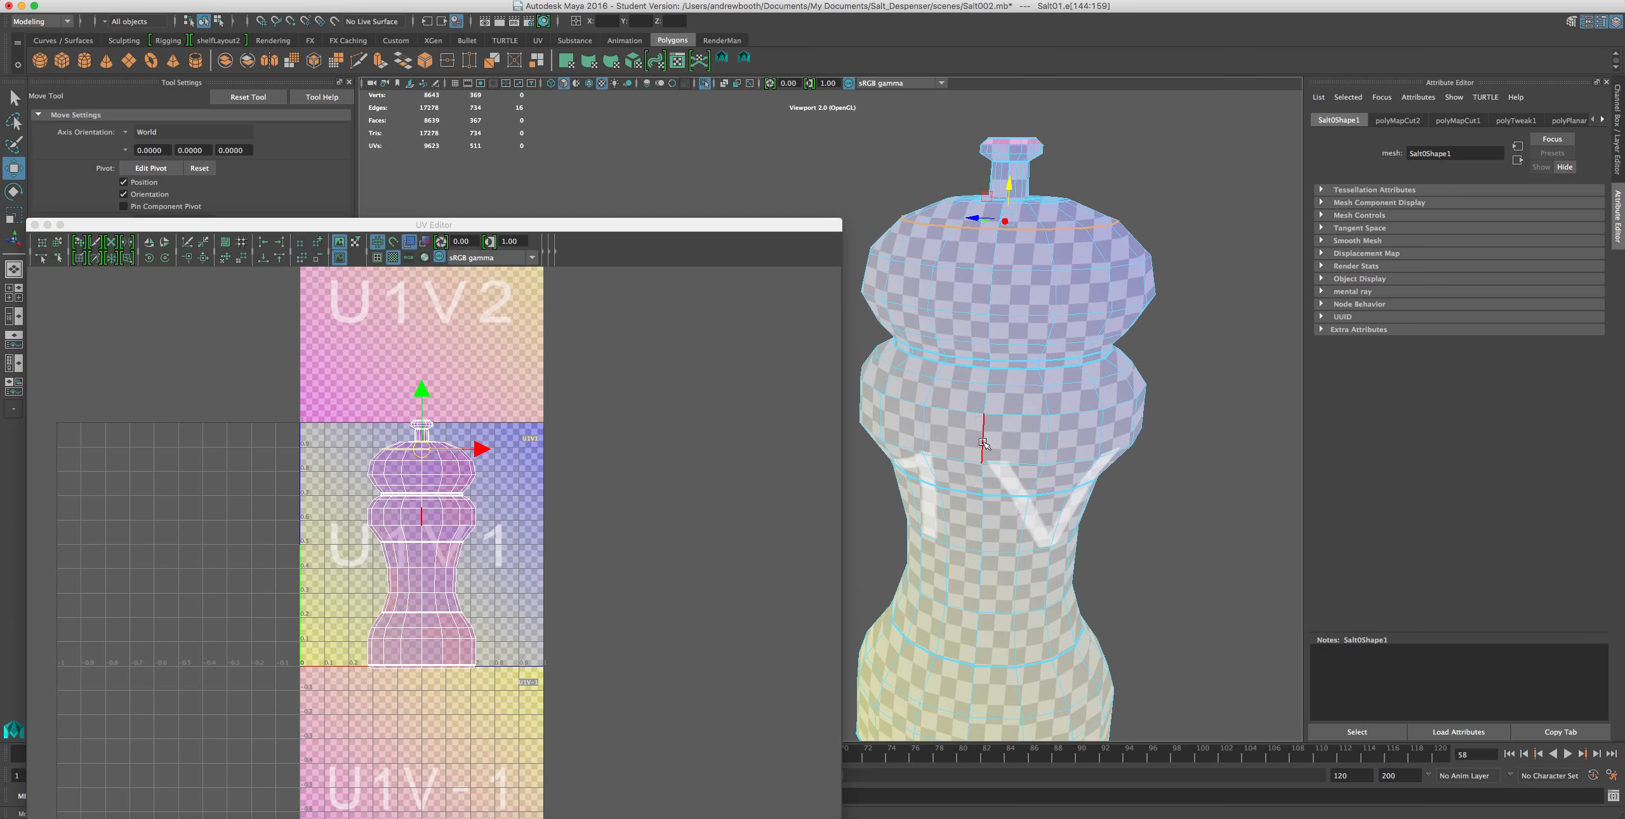
right_click(1008, 299)
right_click_drag(1008, 299, 1064, 333)
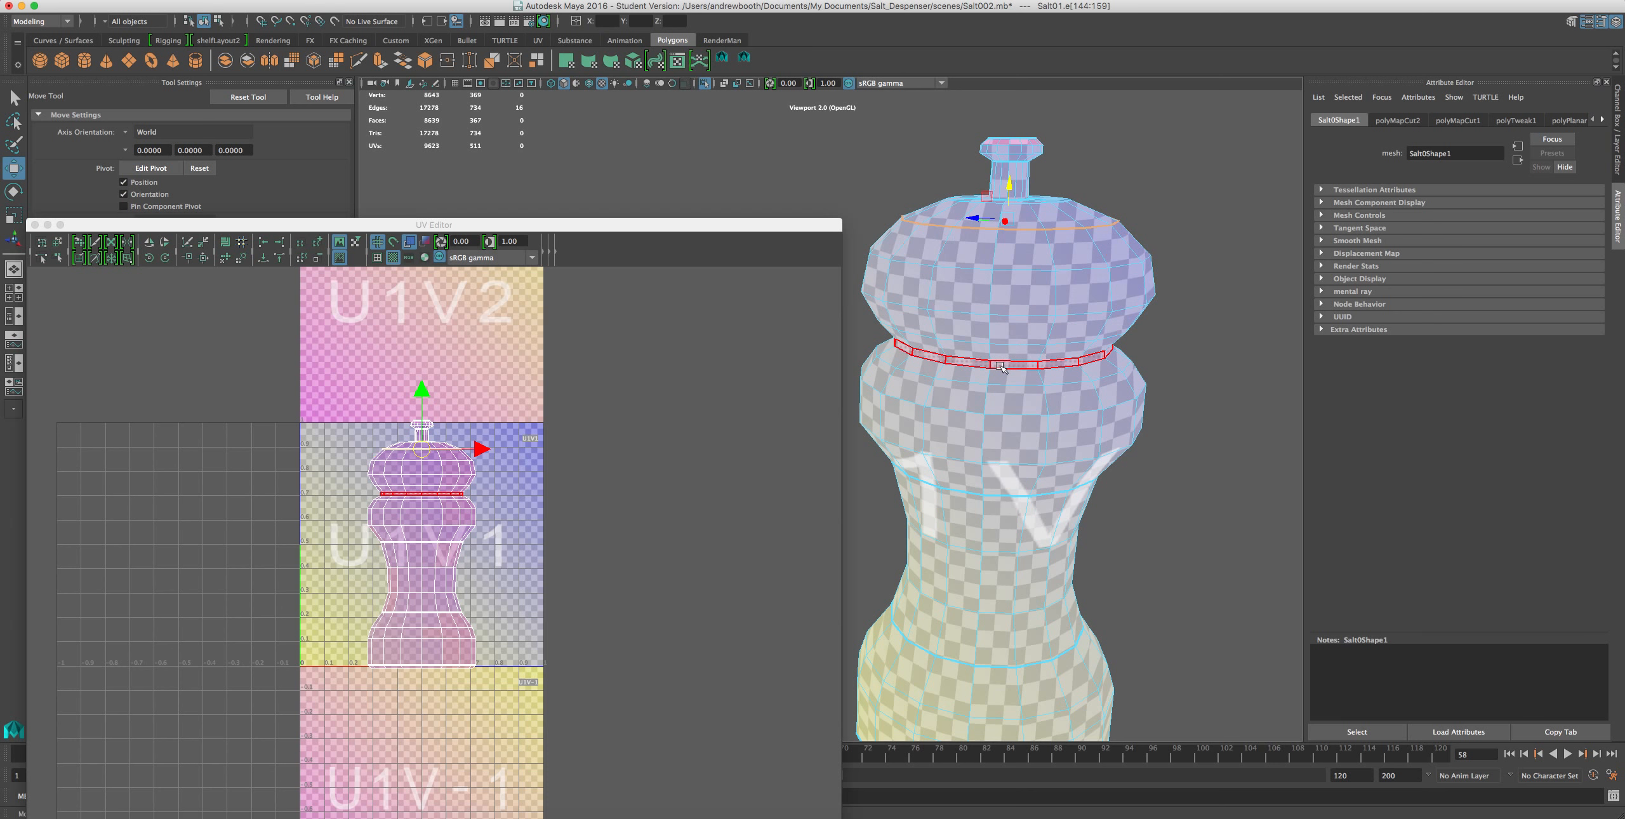
scroll(1001, 635, "down", 2)
scroll(1007, 617, "up", 3)
left_click_drag(1037, 515, 1018, 479, "alt")
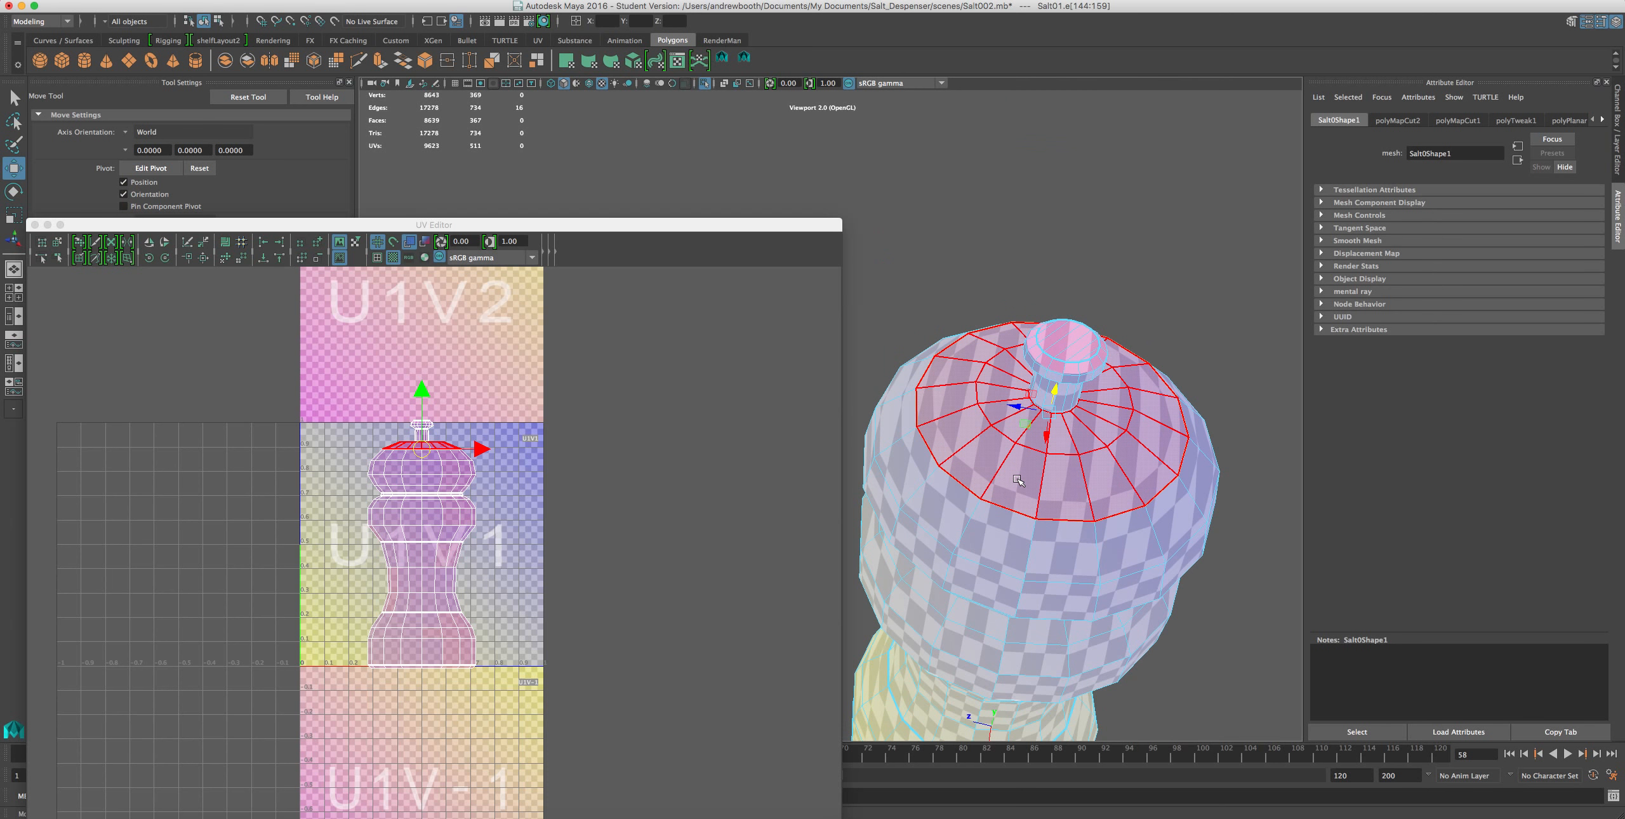
left_click(1020, 476)
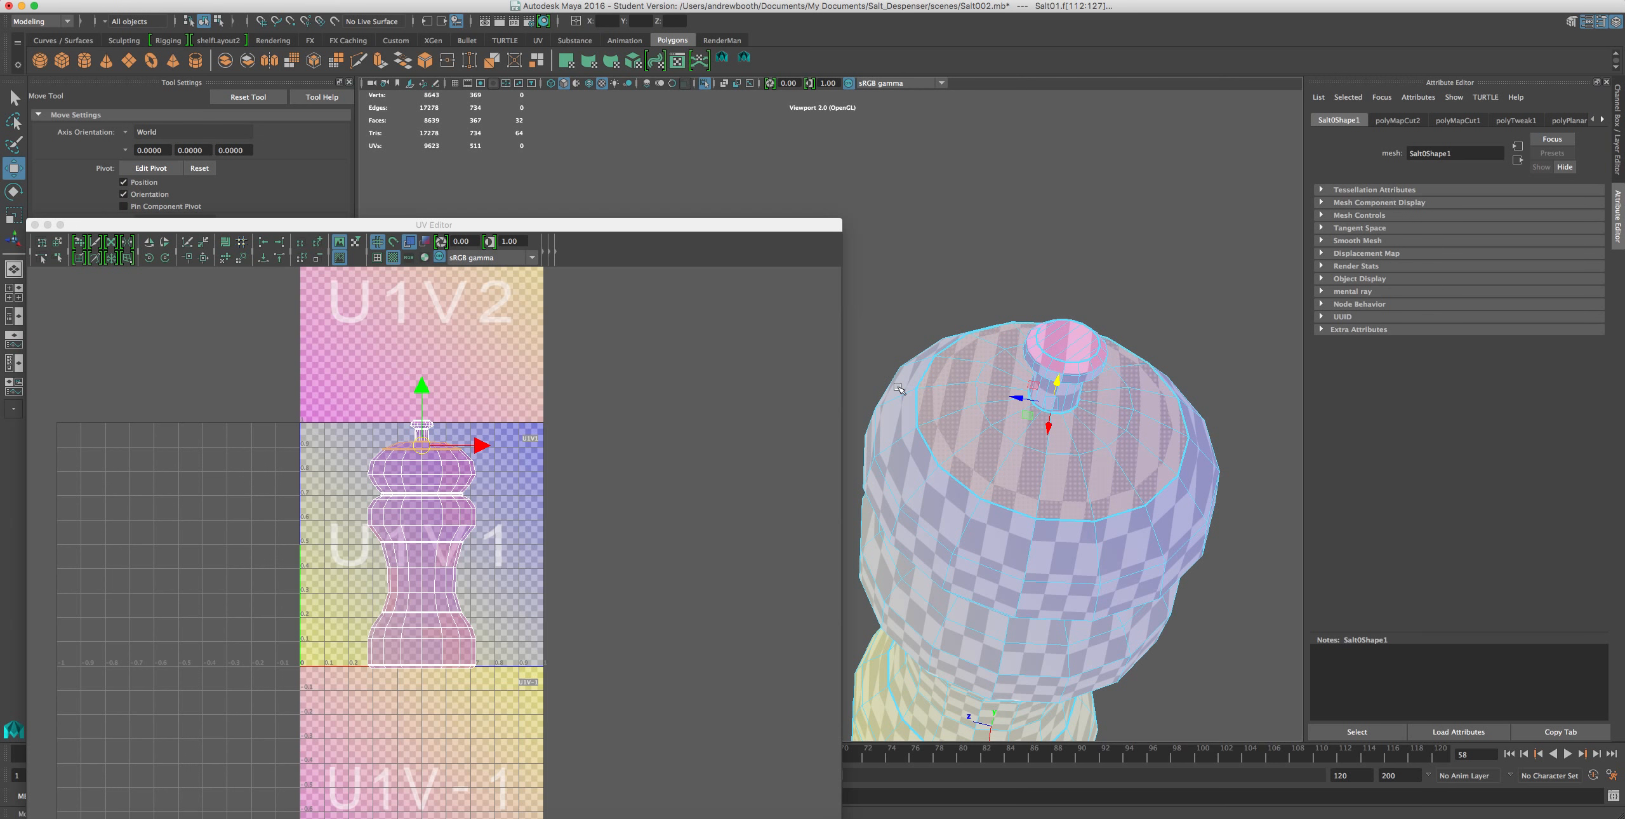
- Apply a planar UV projection to the selected dome-top faces
left_click(640, 1)
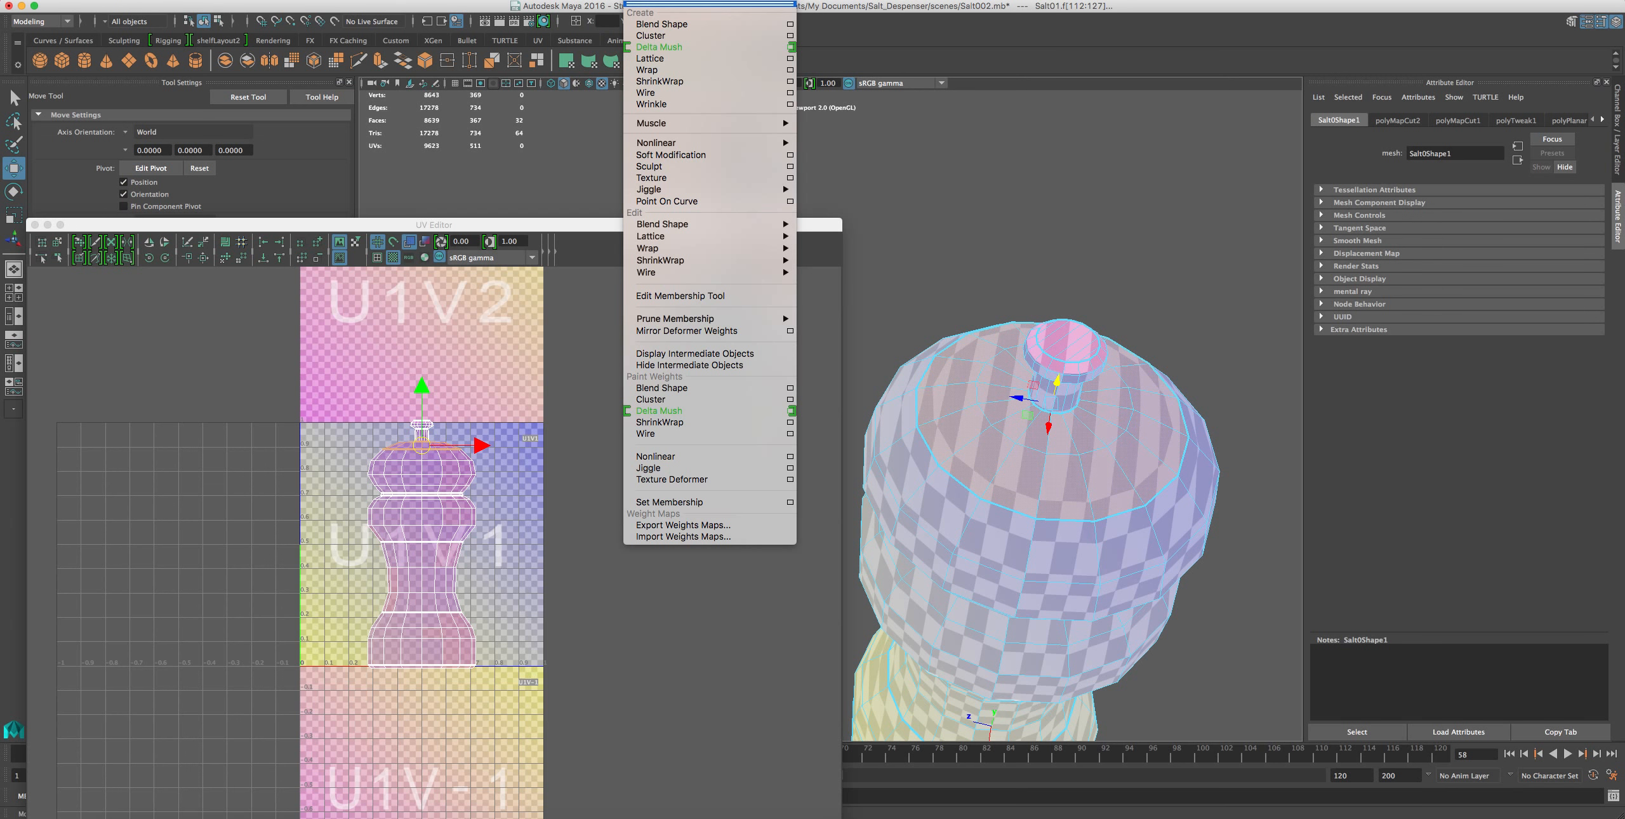
mouse_move(674, 1)
left_click(685, 138)
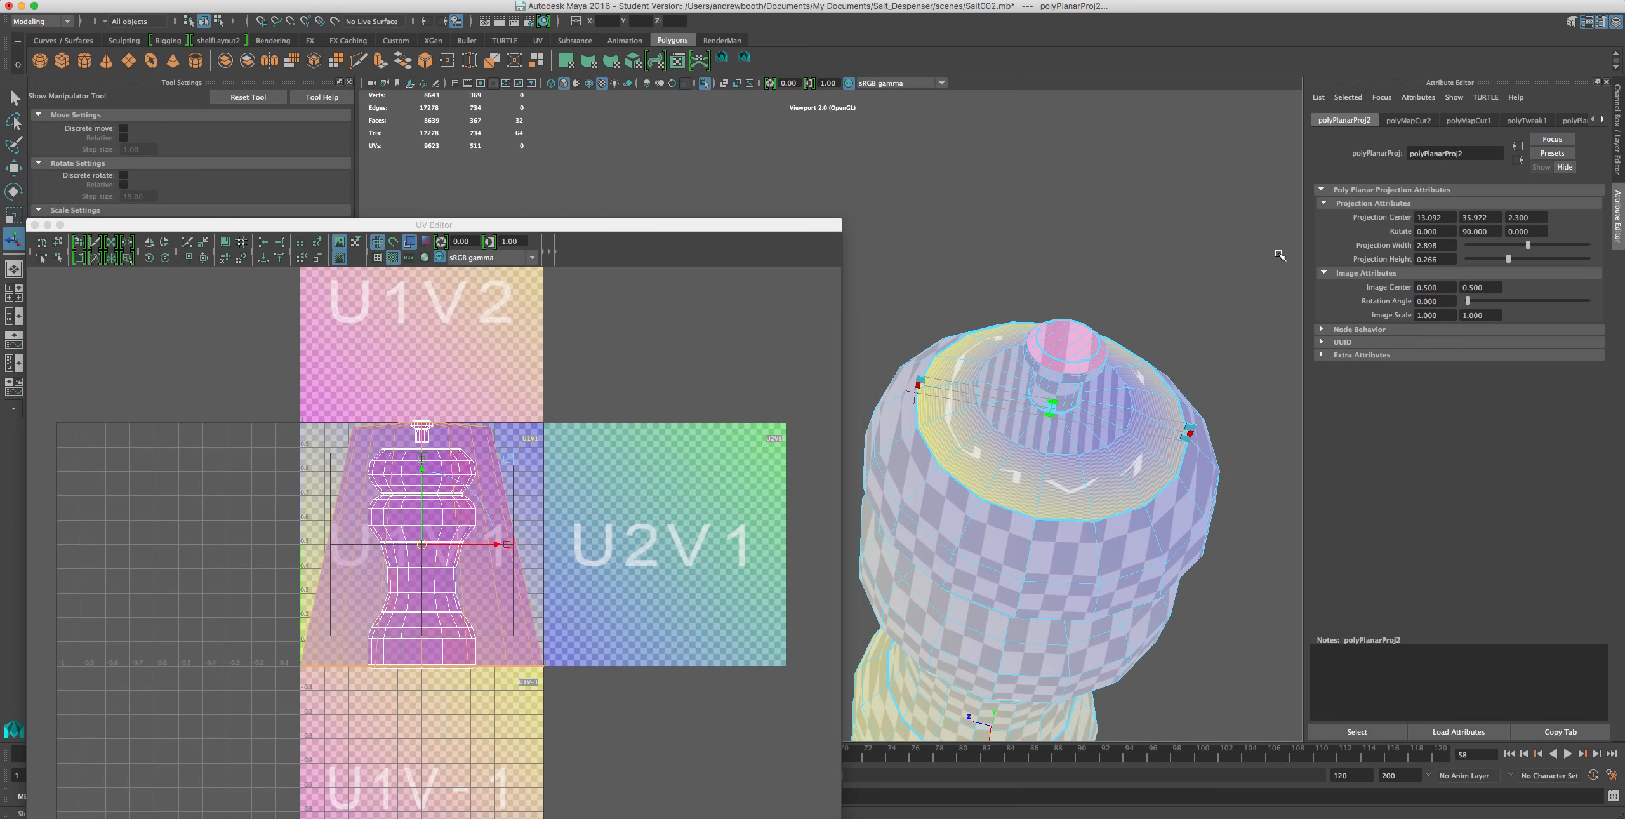
- Set the planar projection's width and height to 4 and its Y rotation to 0
left_click_drag(1020, 362, 996, 338, "alt")
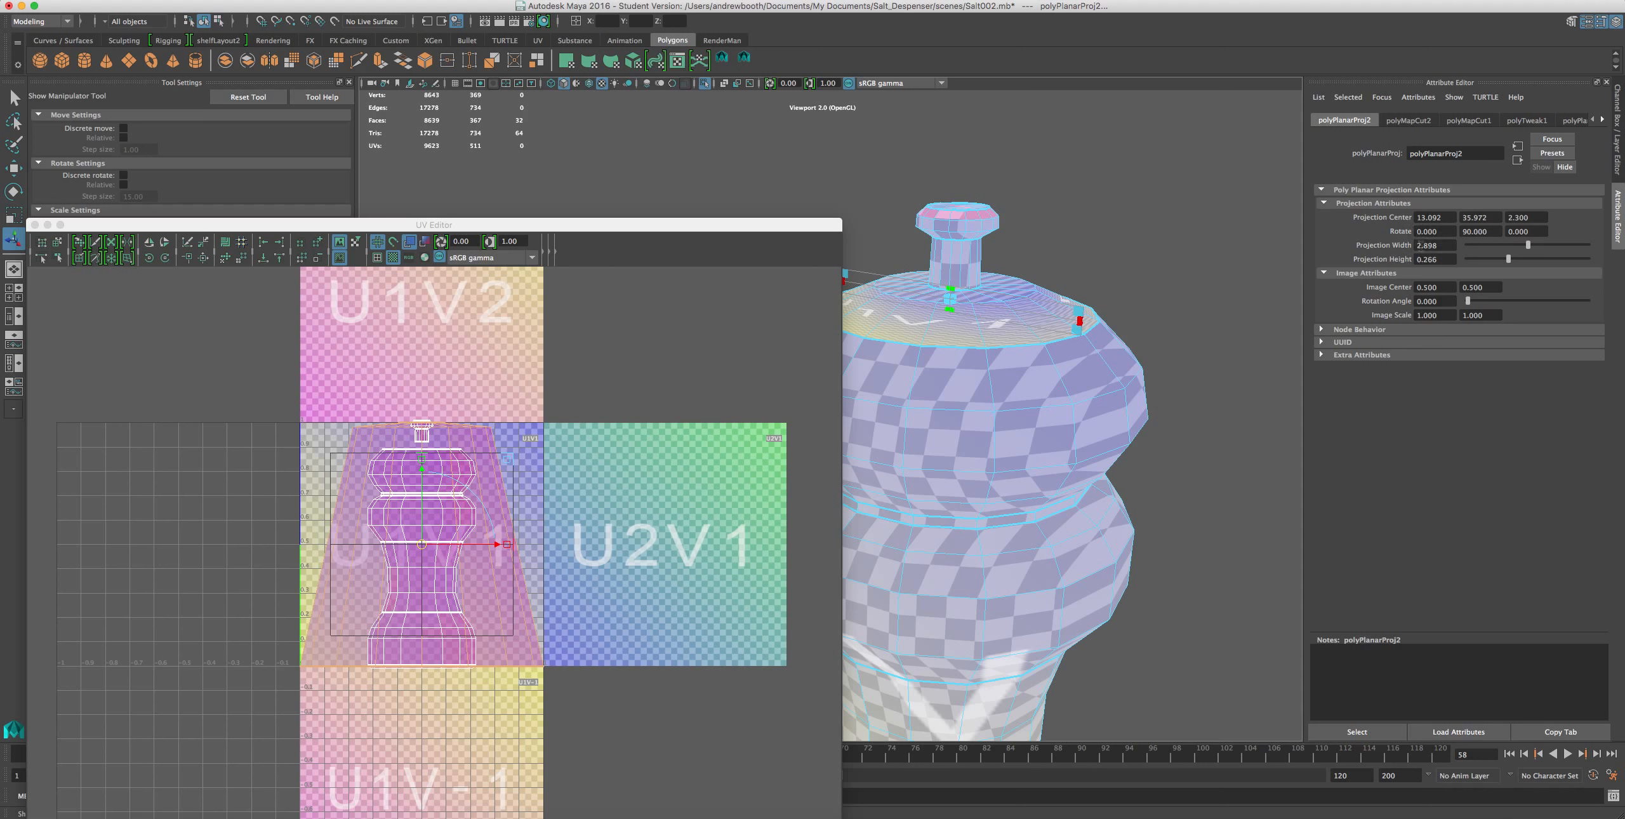
left_click_drag(1445, 246, 1386, 243)
key("Return")
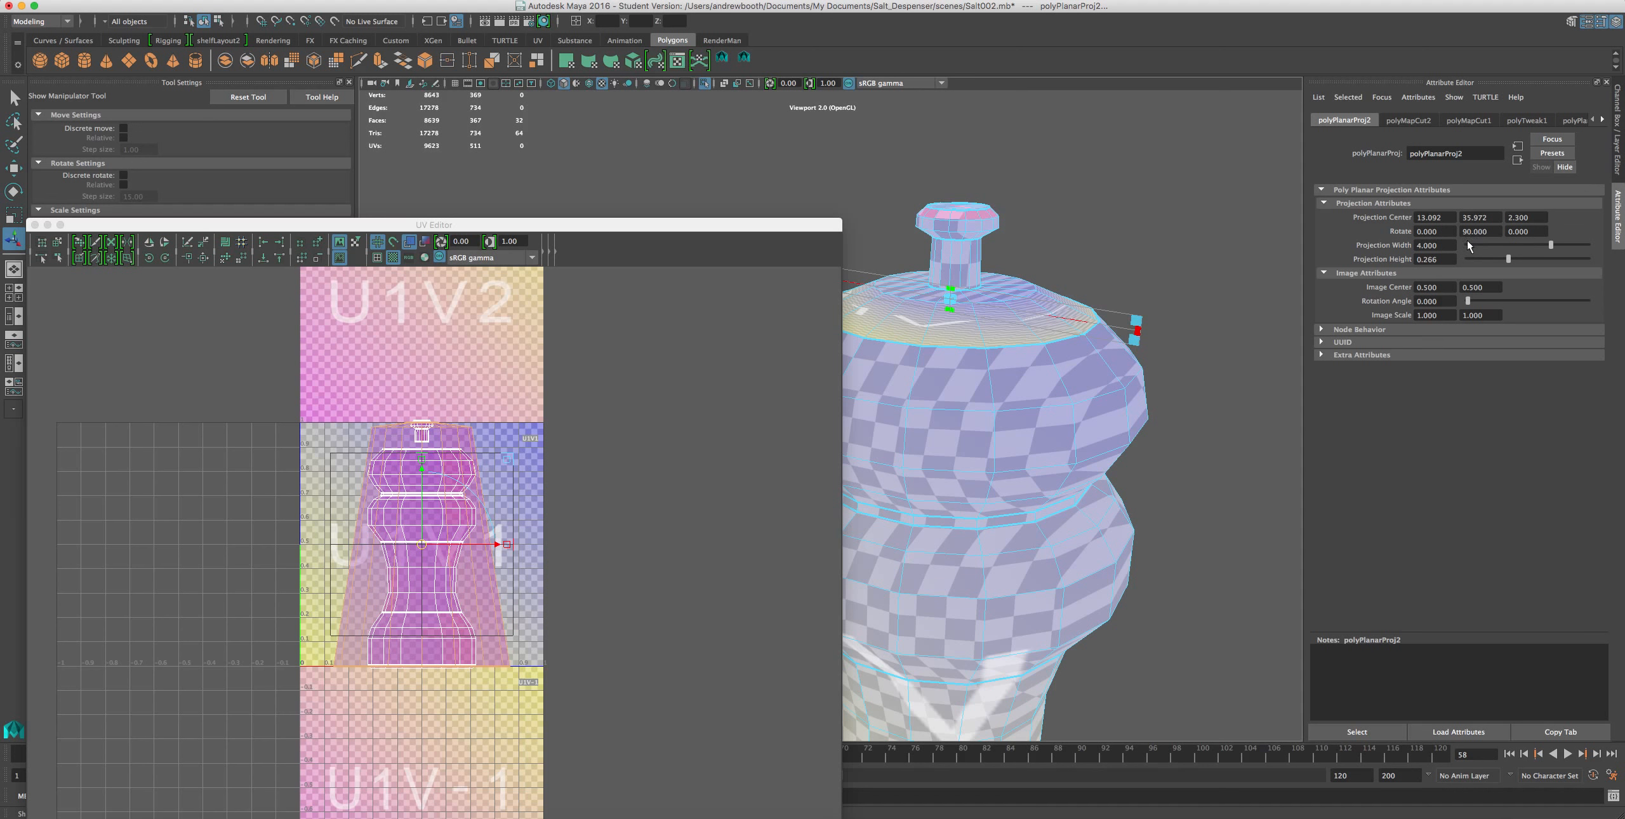
left_click_drag(1454, 259, 1396, 258)
type("4")
key("Return")
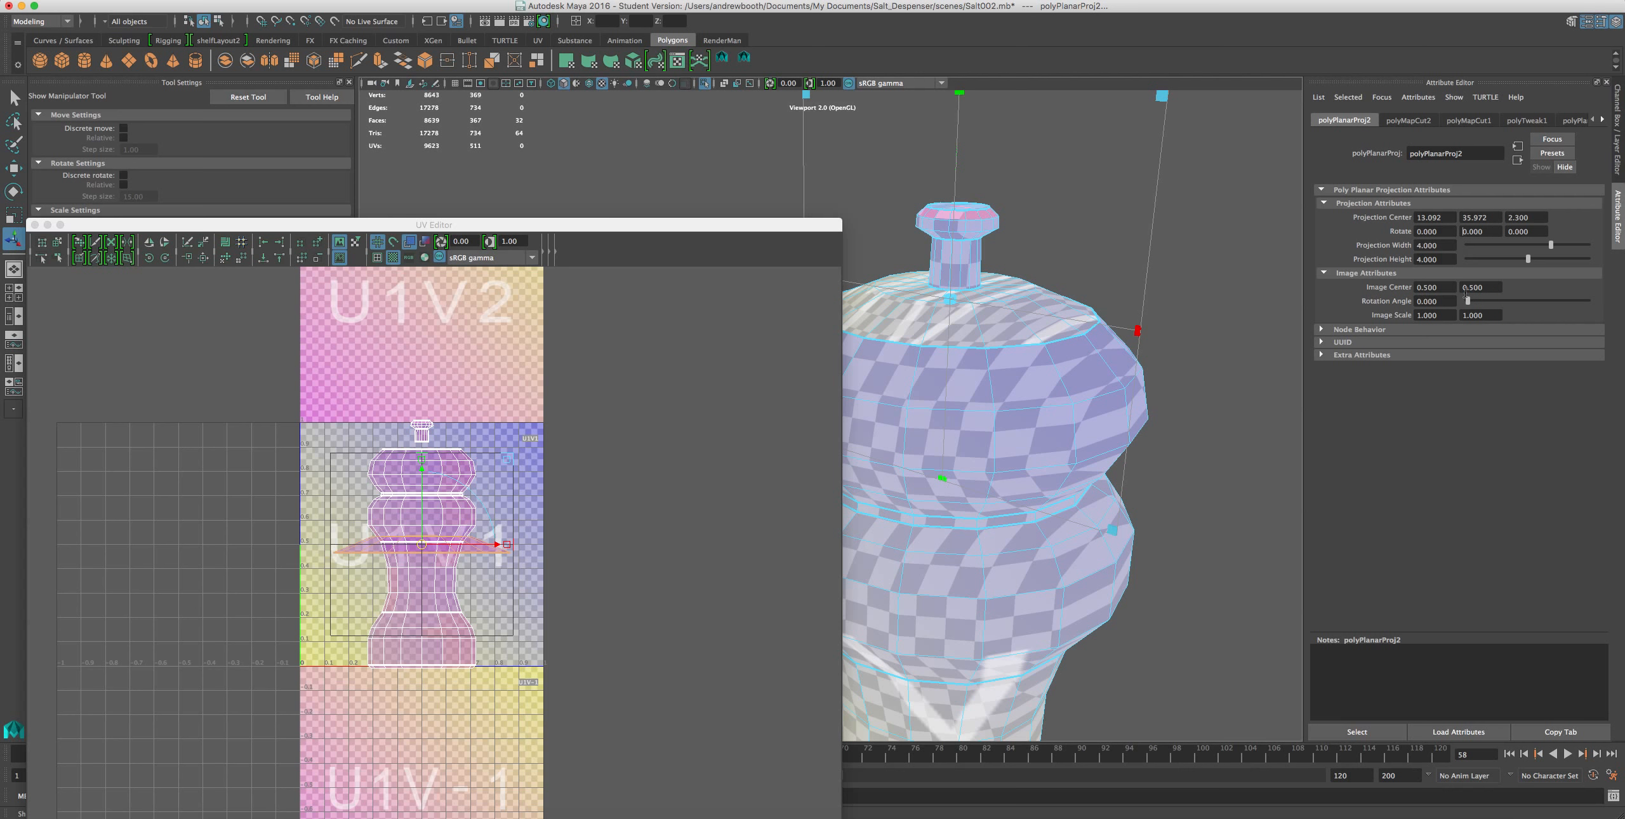
- Try rotating the planar projection 90 degrees about Z
key("super+z")
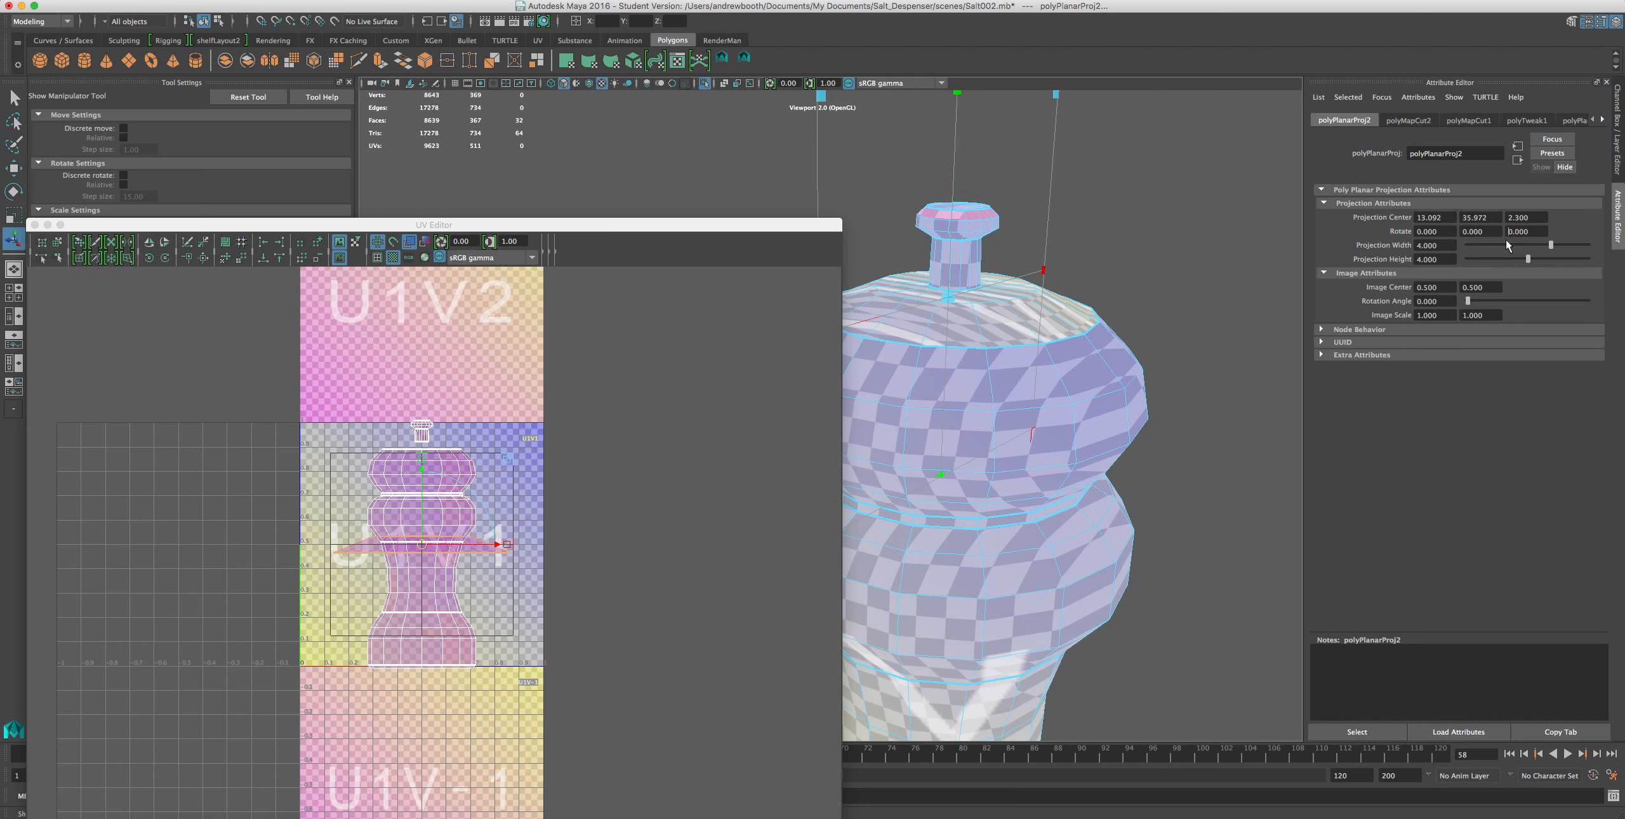
type("9")
key("Return")
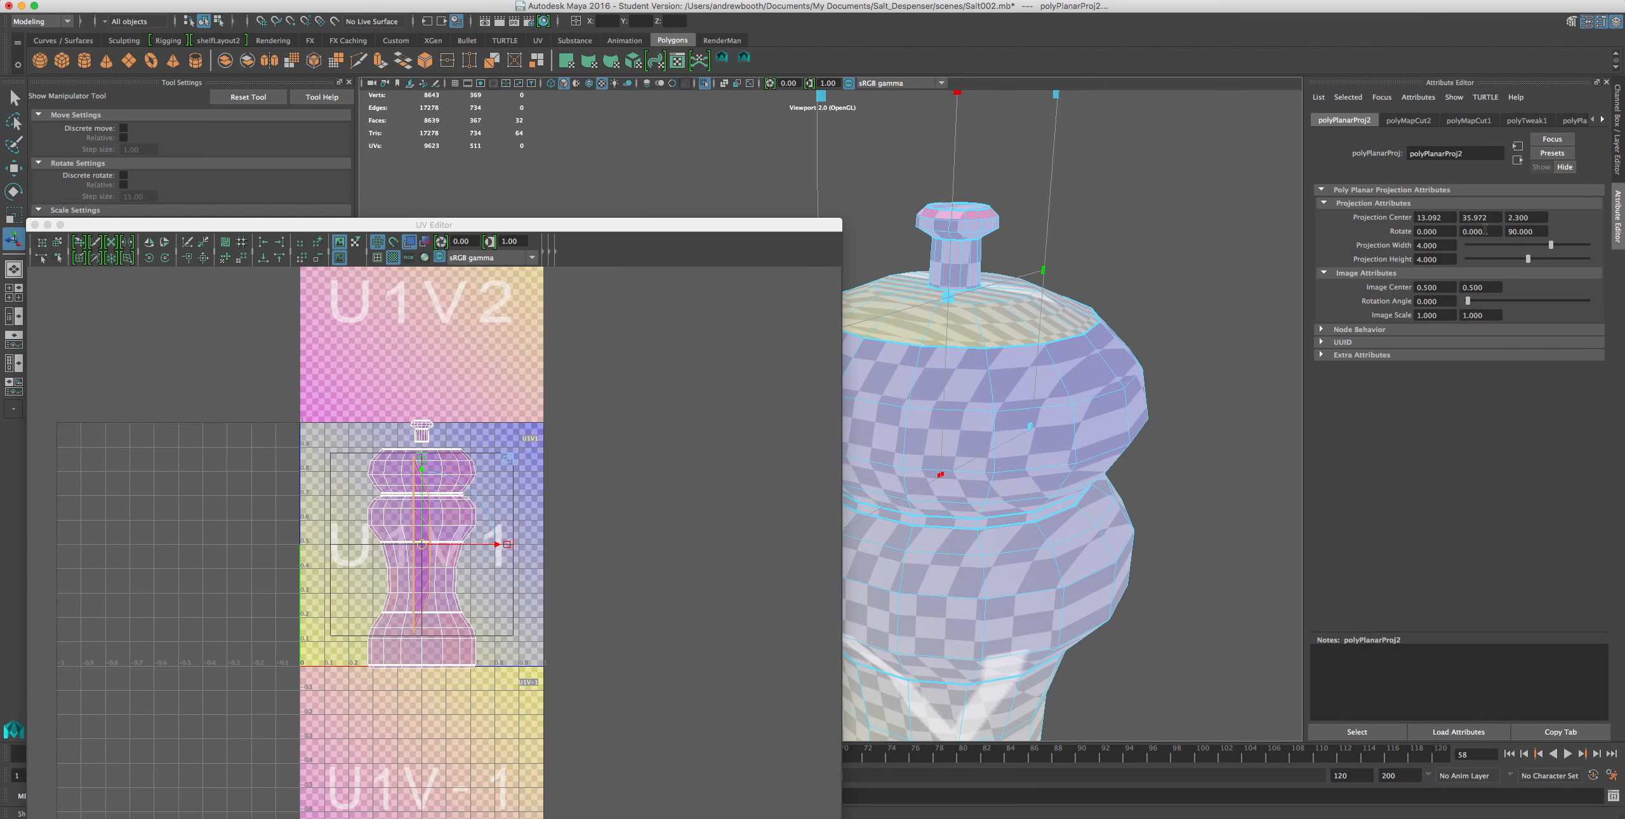
key("BackSpace")
- Set the planar projection's X rotation to -90 degrees so it projects onto the dome's top
left_click(1415, 230)
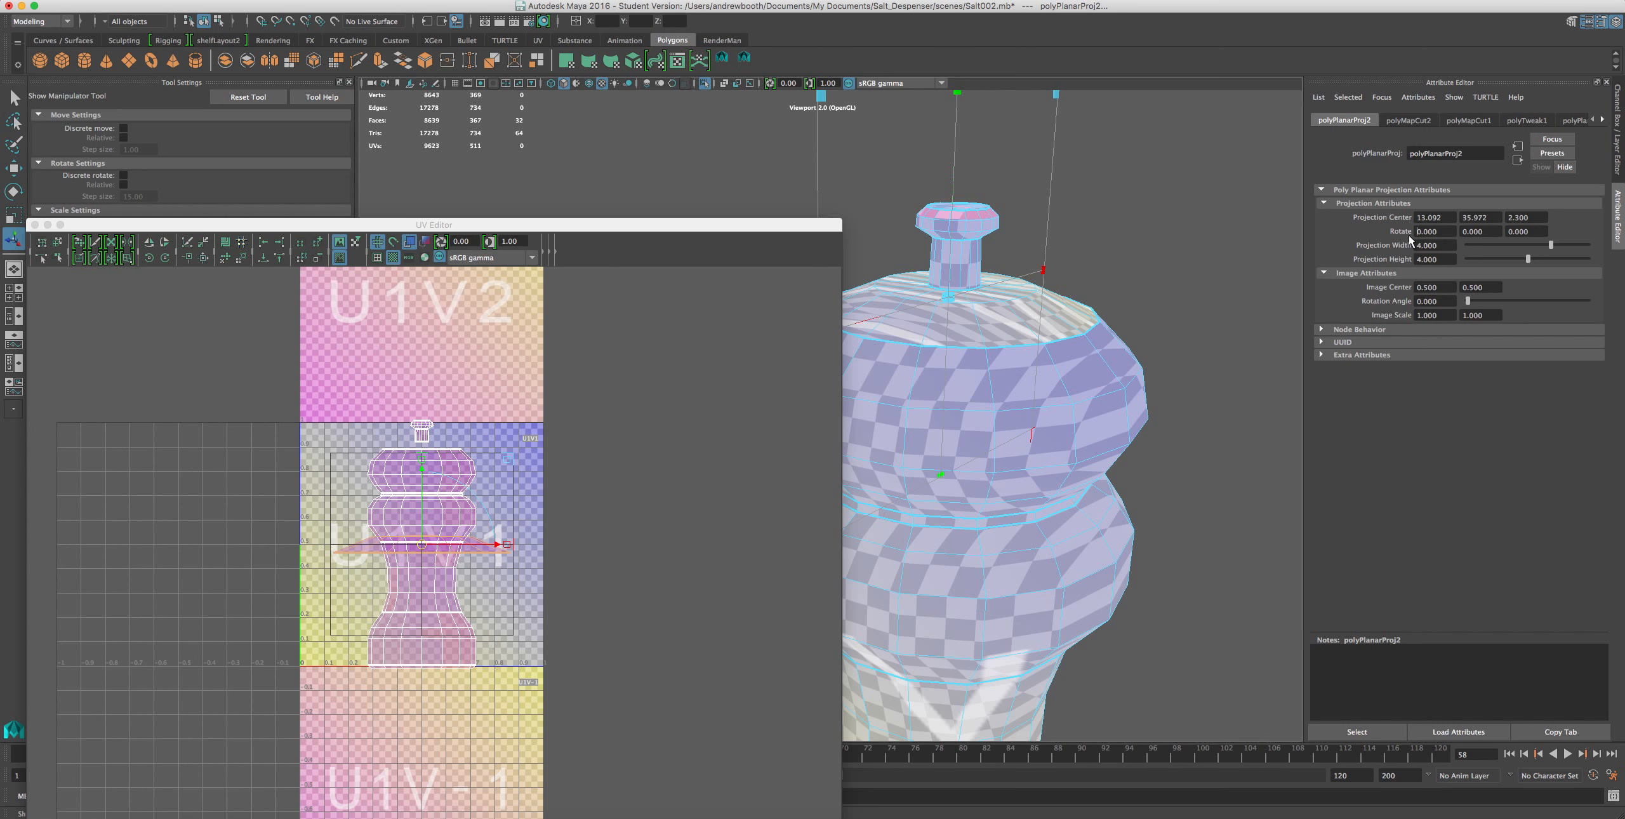
type("9")
key("Return")
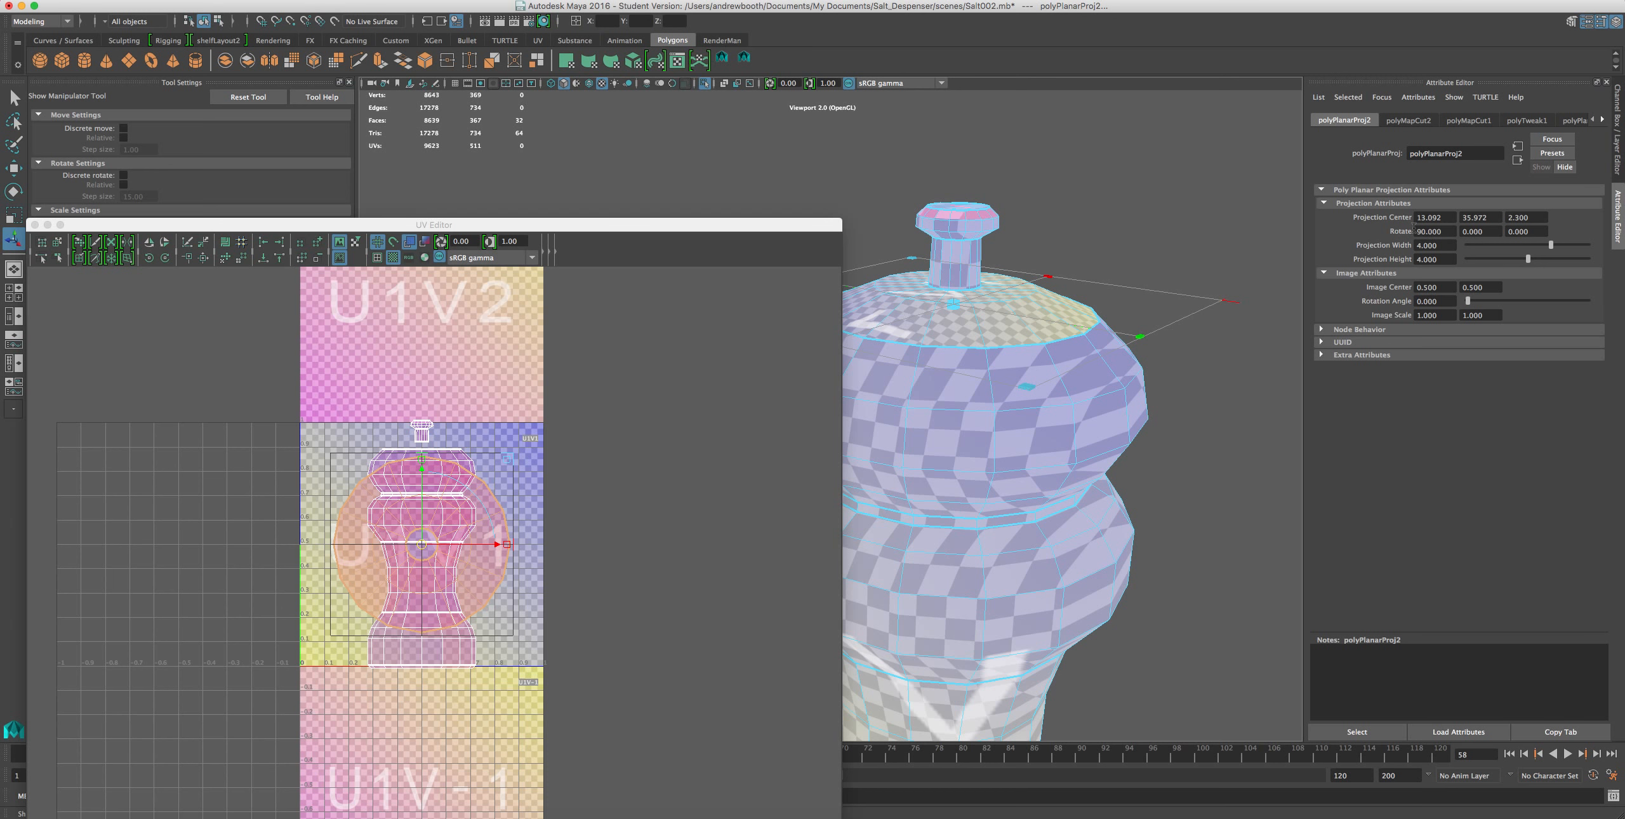
type("-")
key("Return")
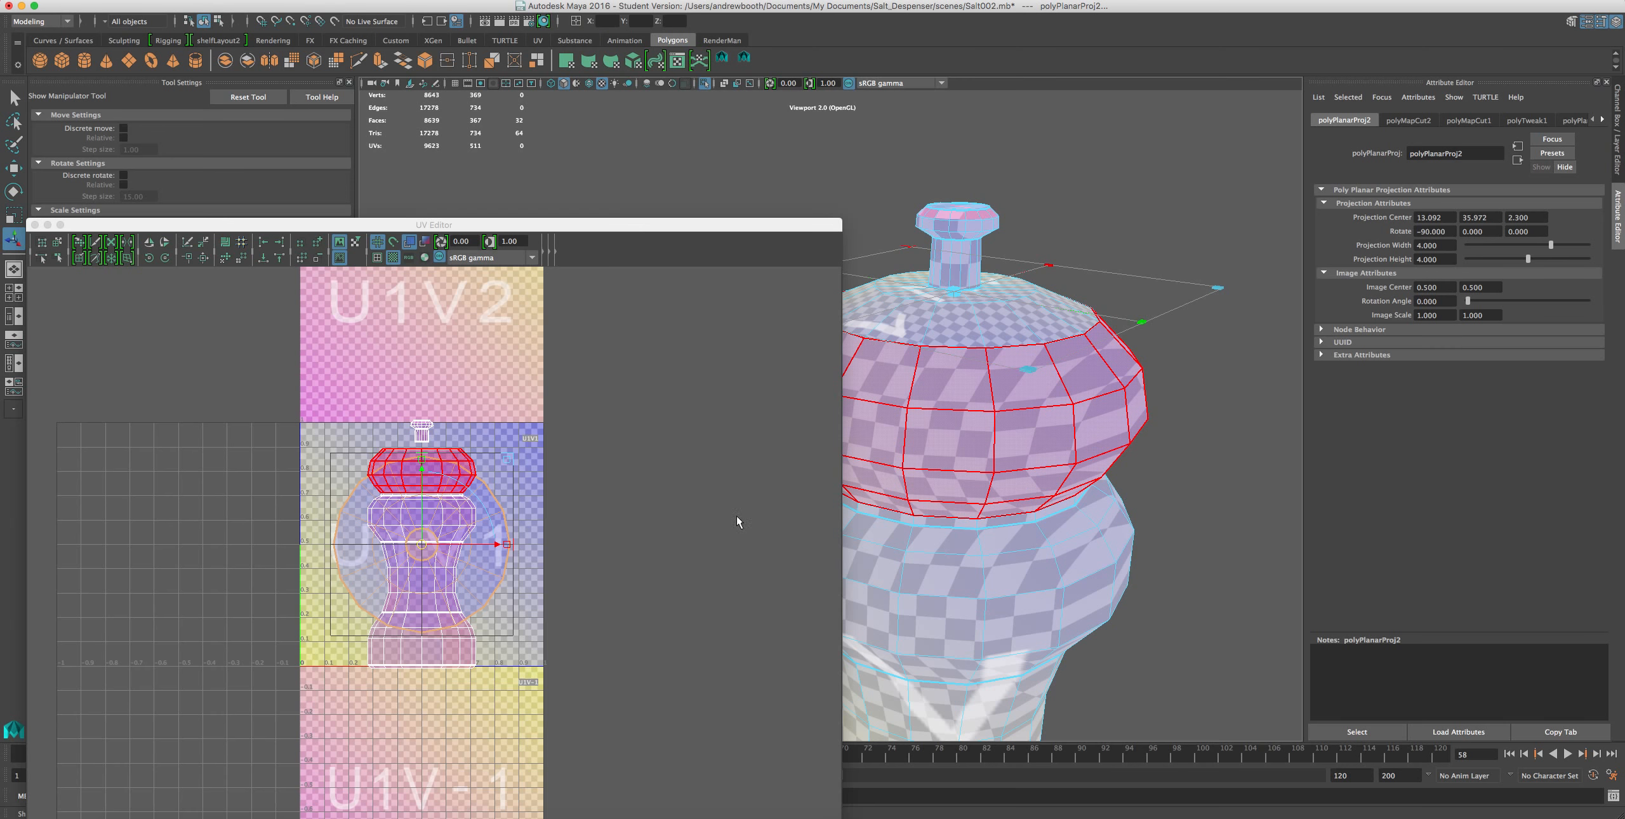
- Move the circular dome-top shell clear of the other UVs into the U-1 tiles with the Move UV Shell Tool
left_click(407, 542)
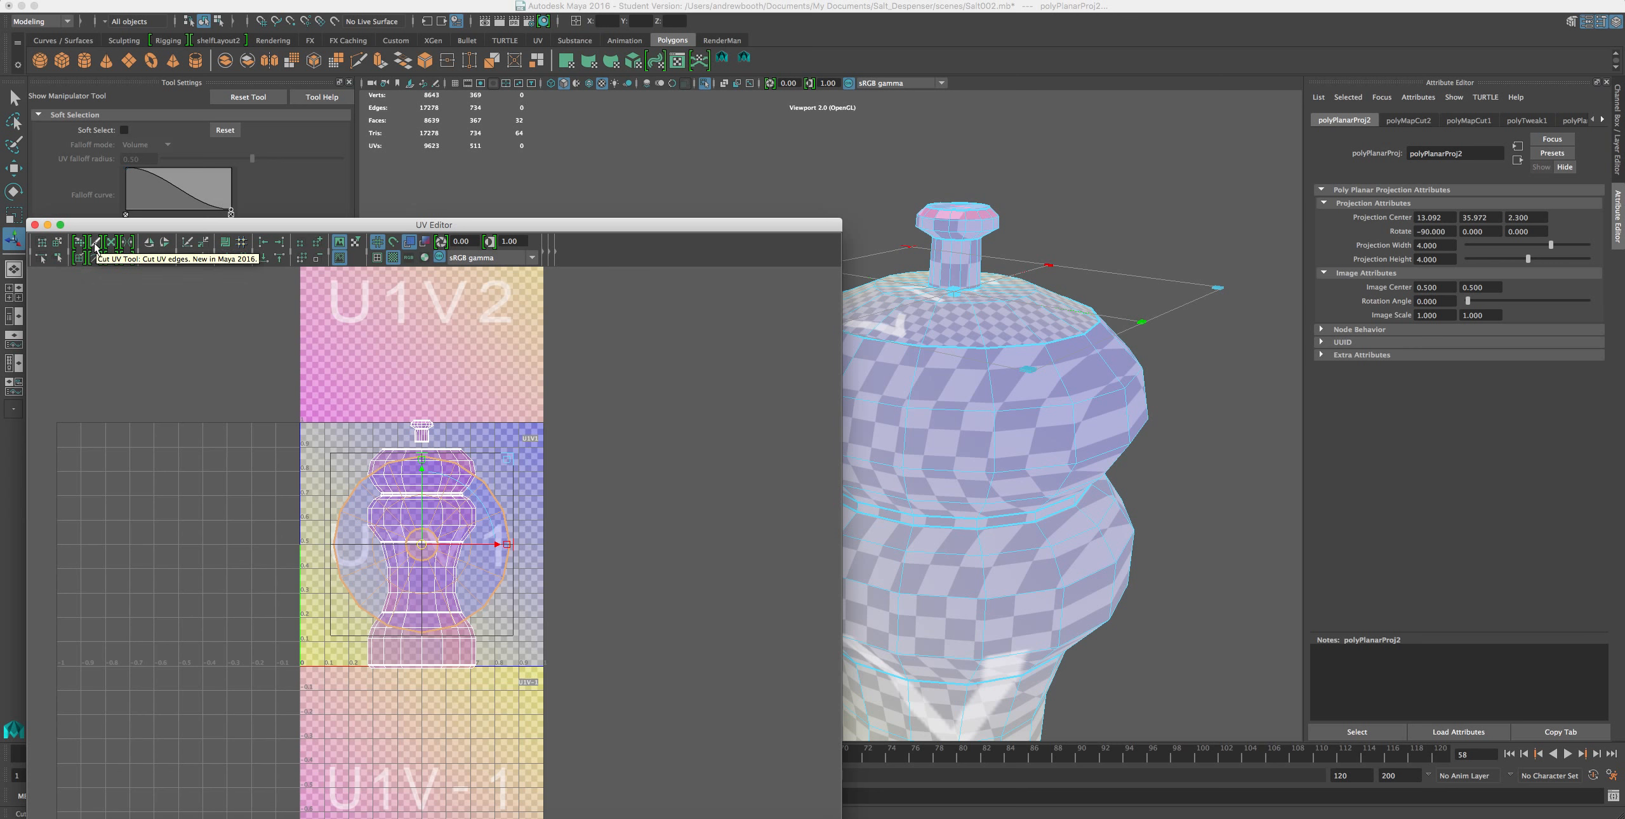
left_click(56, 242)
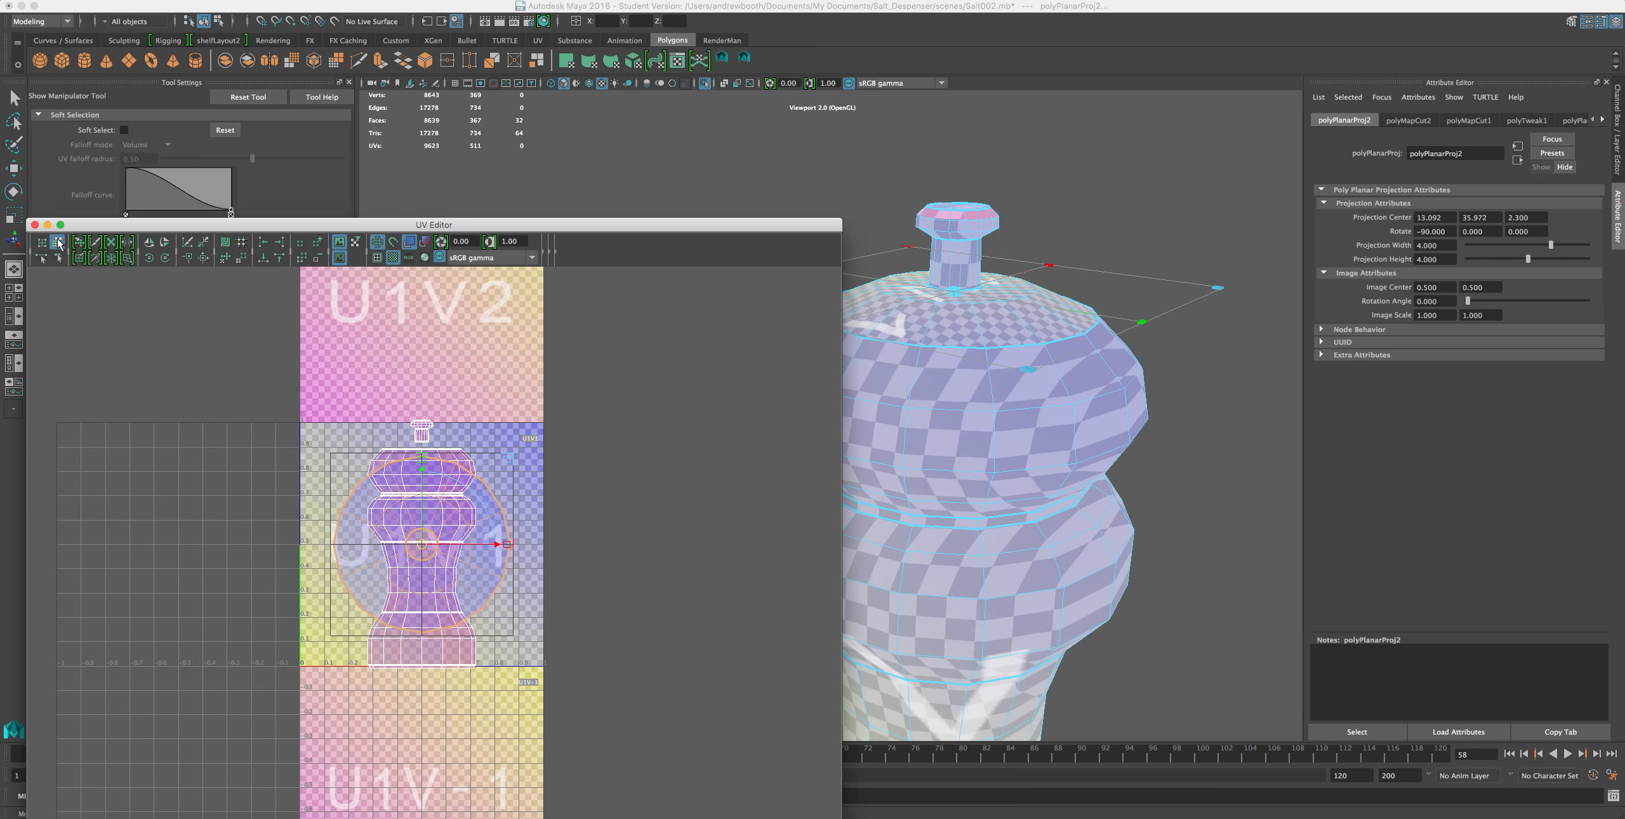
left_click_drag(327, 490, 159, 437)
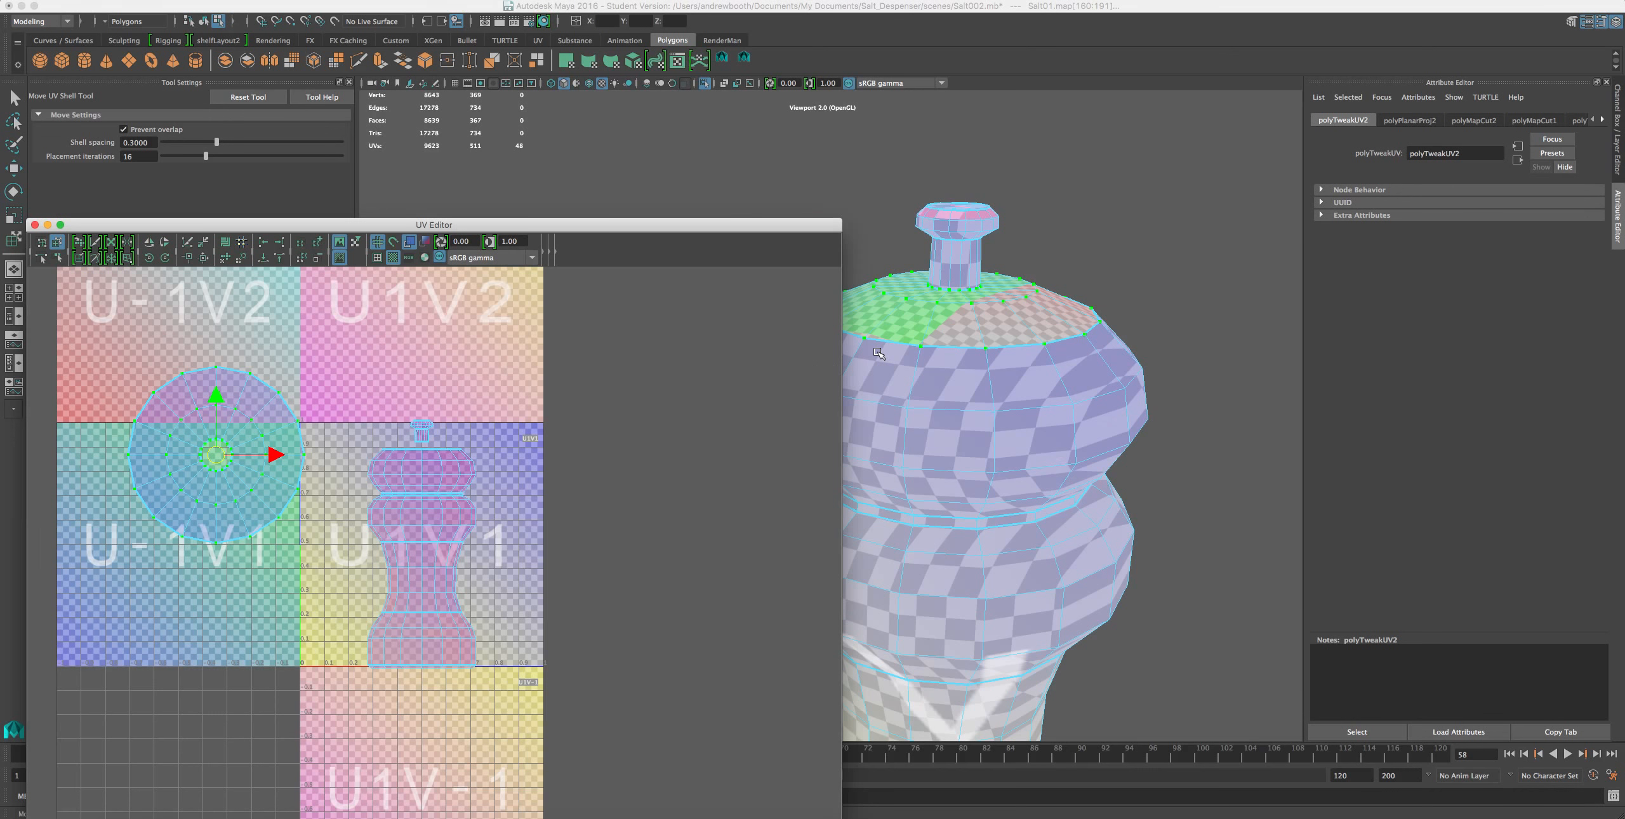
- Inspect the checker pattern on the dome's top and unfold its circular shell with the Smooth UV Tool
key("f")
scroll(965, 401, "down", 5)
middle_click_drag(1015, 417, 1195, 262, "alt")
left_click_drag(1195, 262, 1026, 335, "alt")
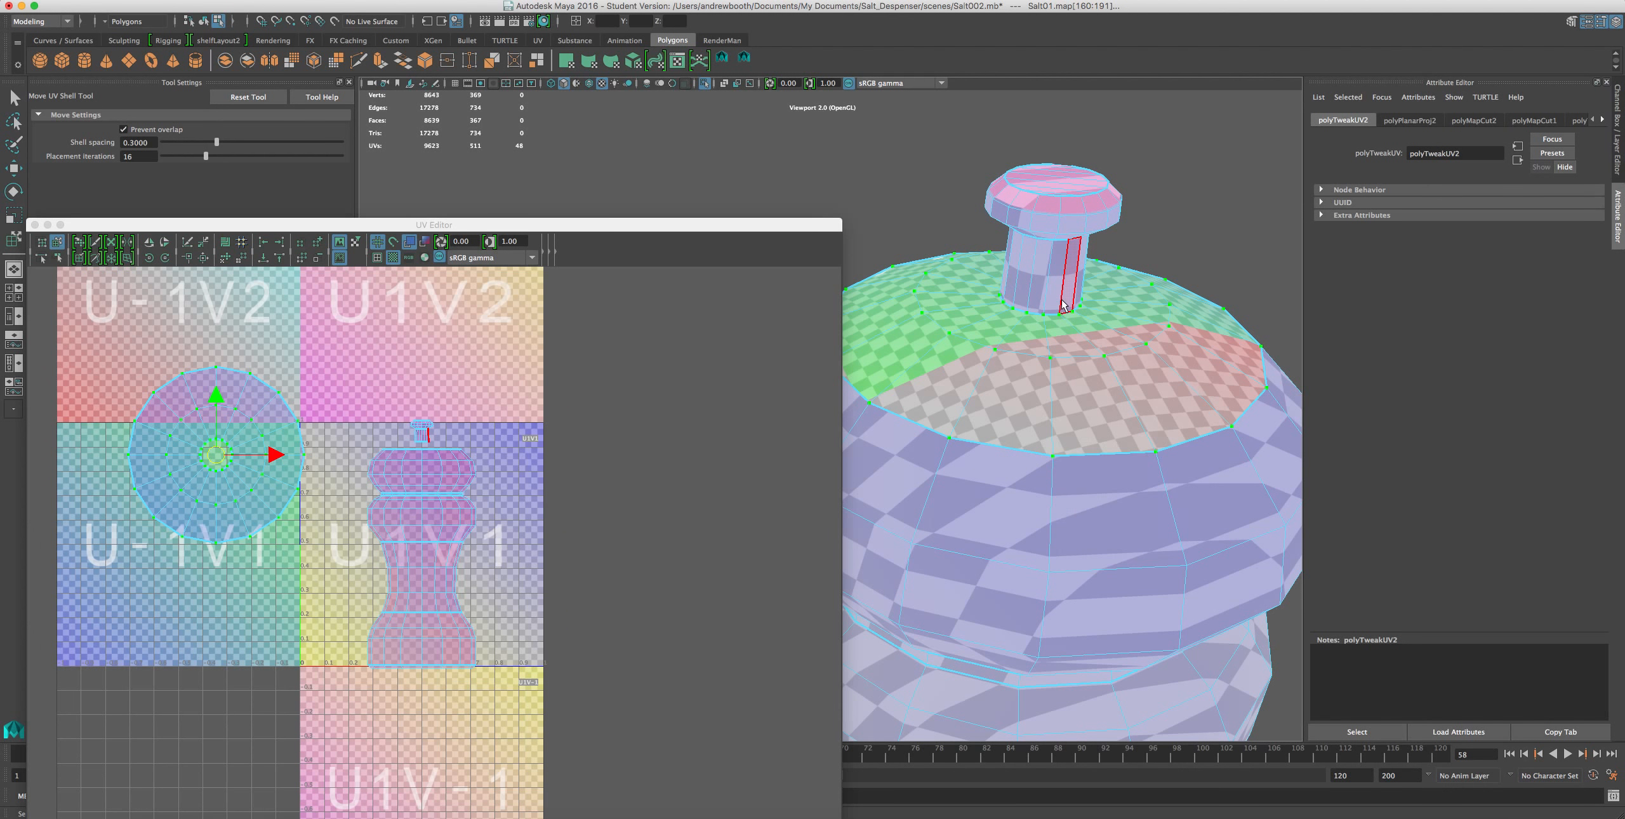
left_click_drag(996, 377, 1067, 420, "alt")
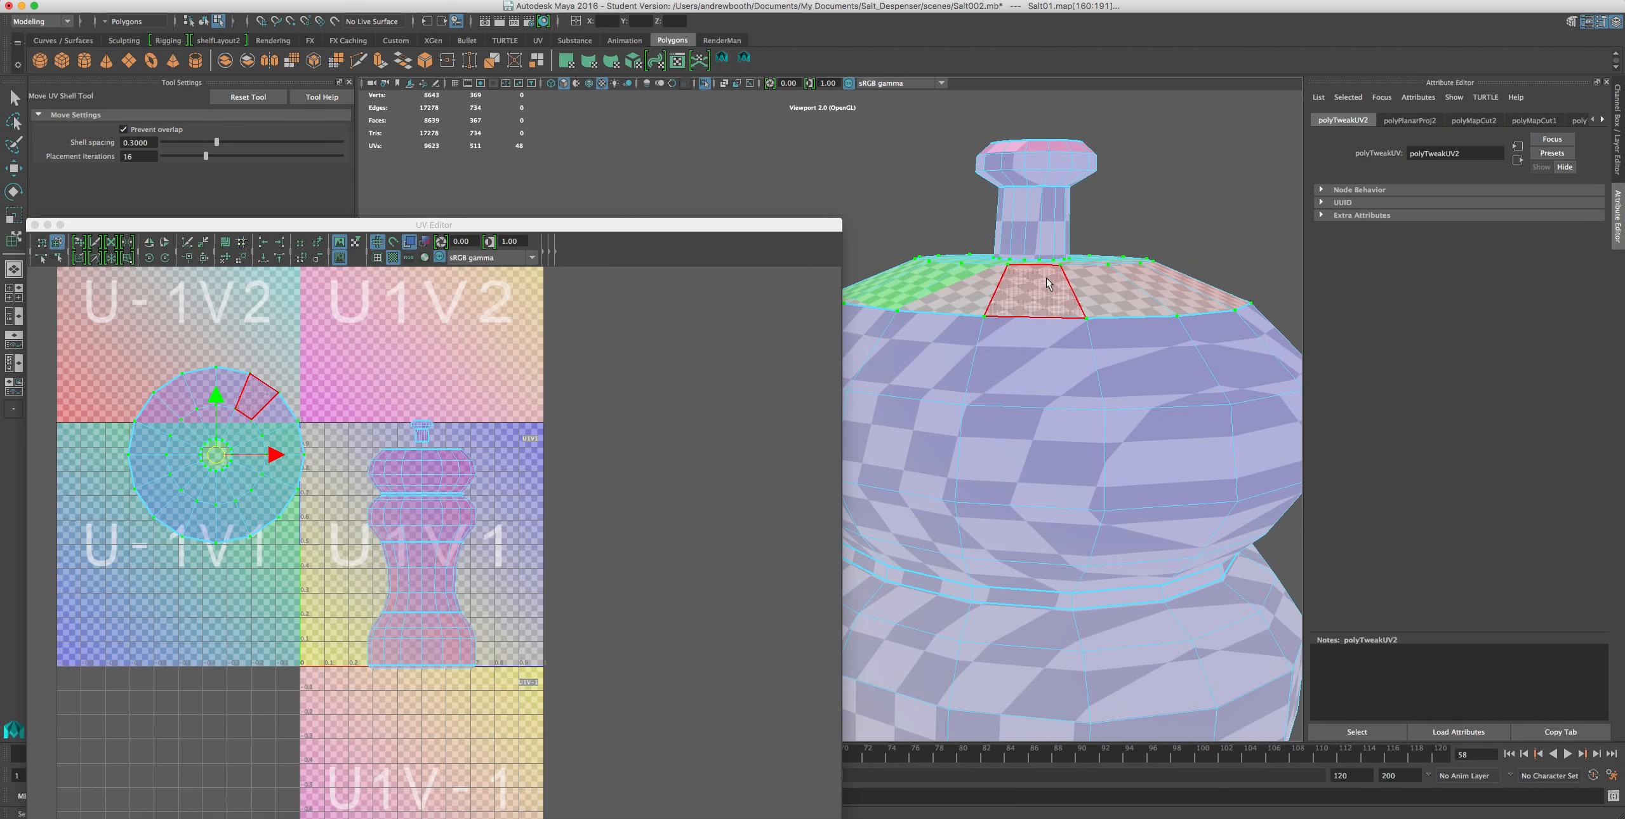
left_click_drag(1003, 333, 999, 384, "alt")
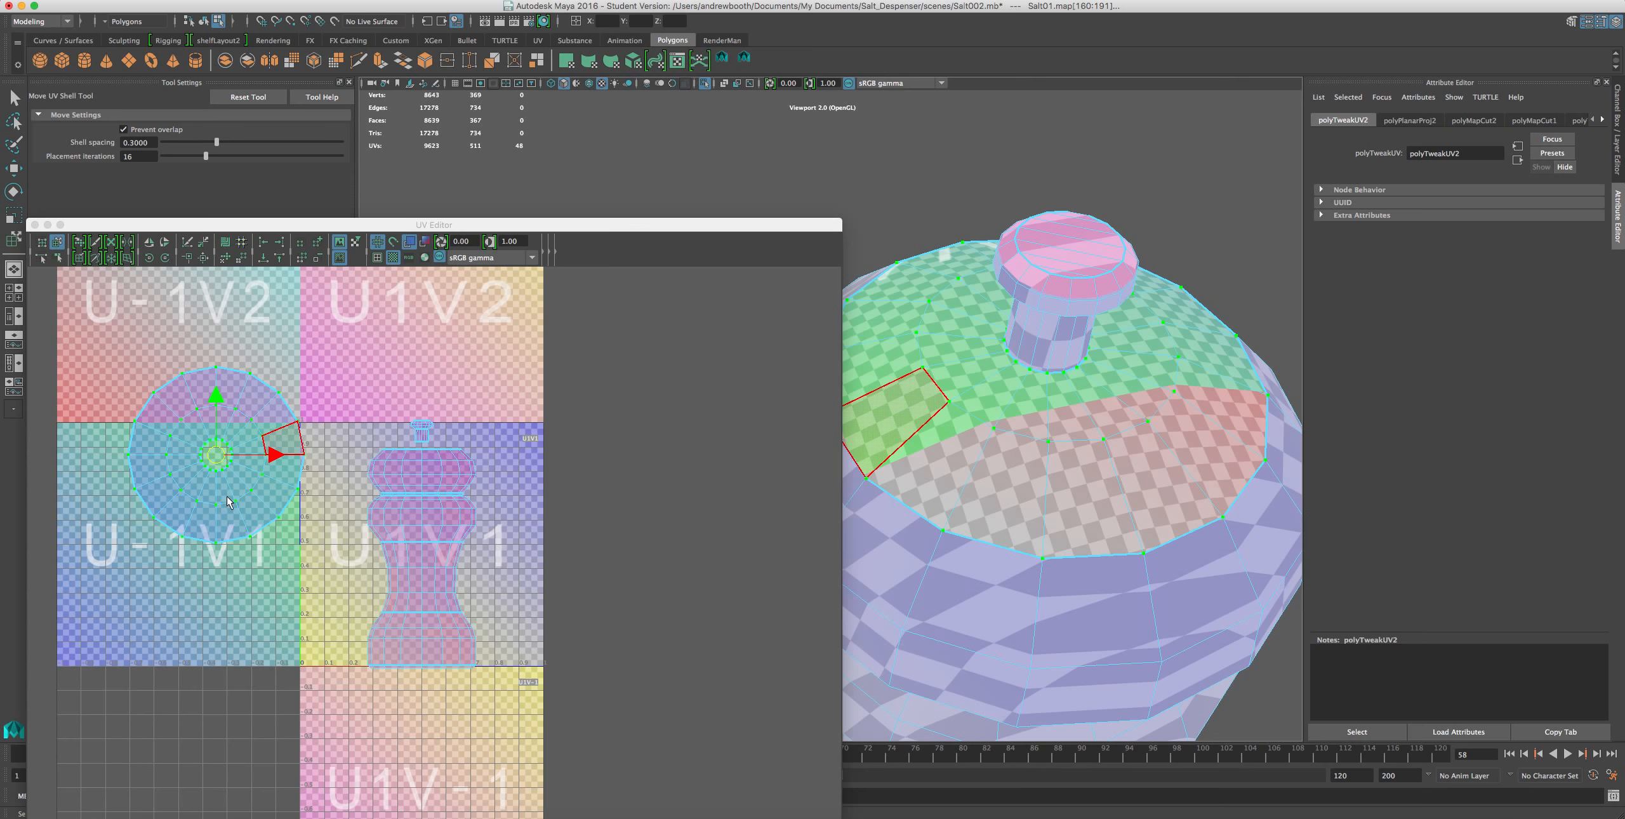
right_click(188, 501)
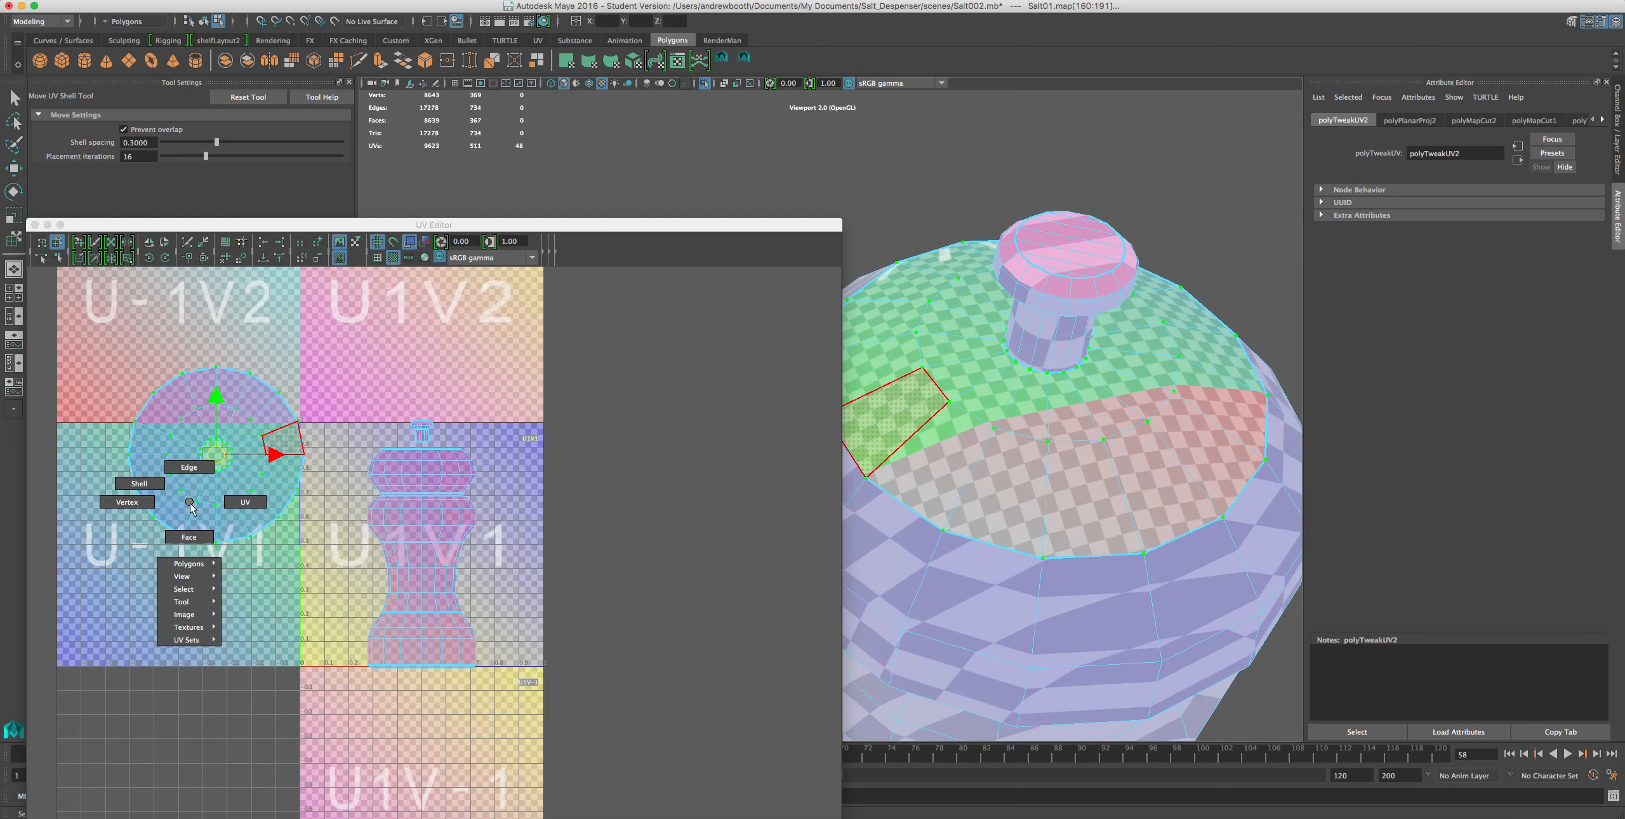
mouse_move(194, 570)
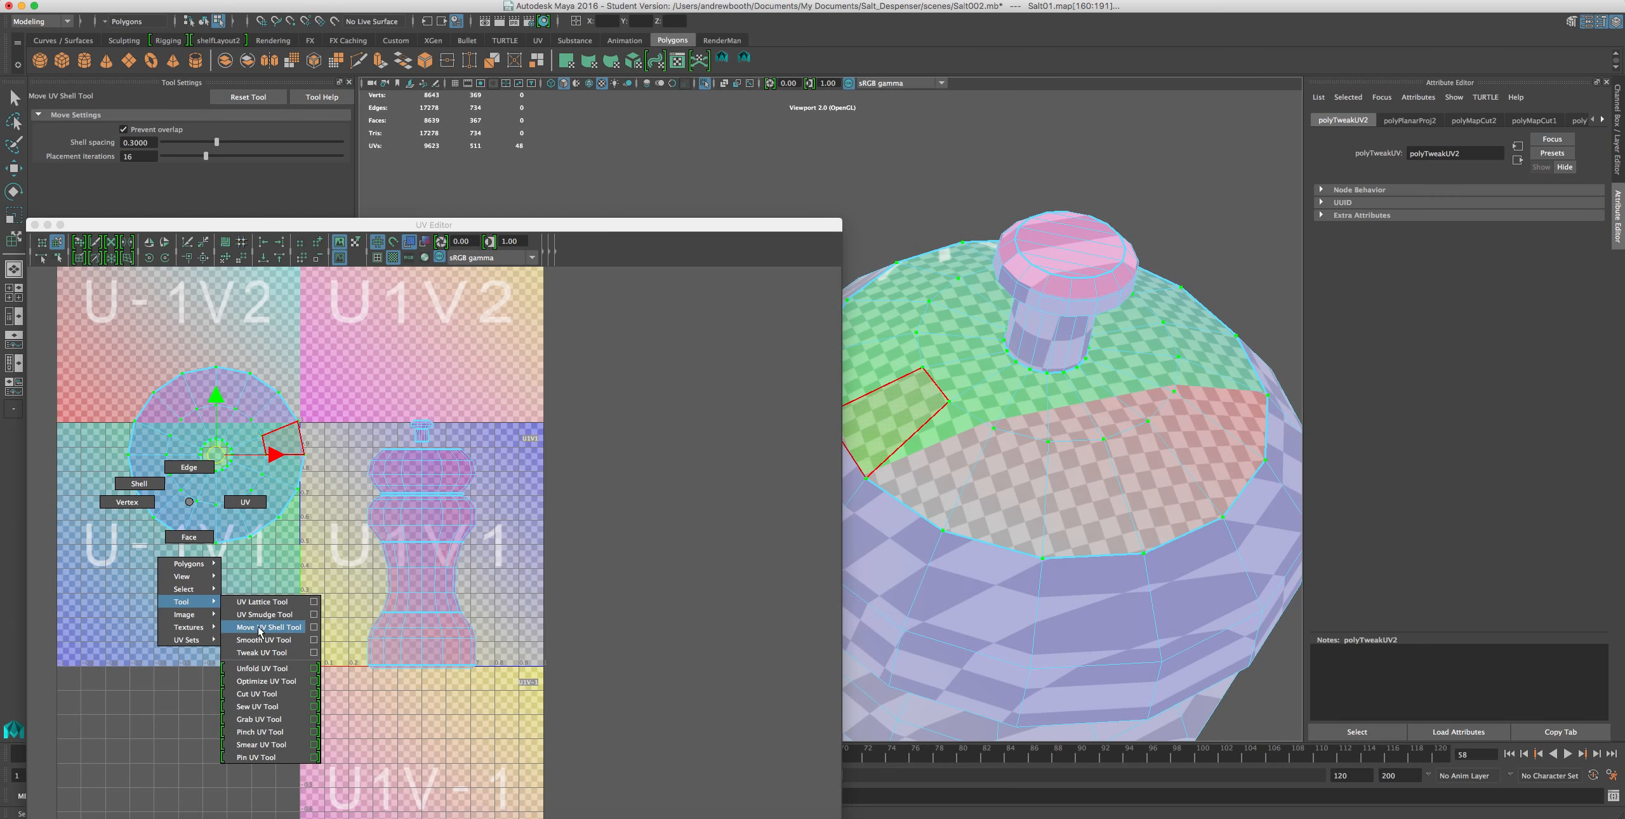
left_click(252, 640)
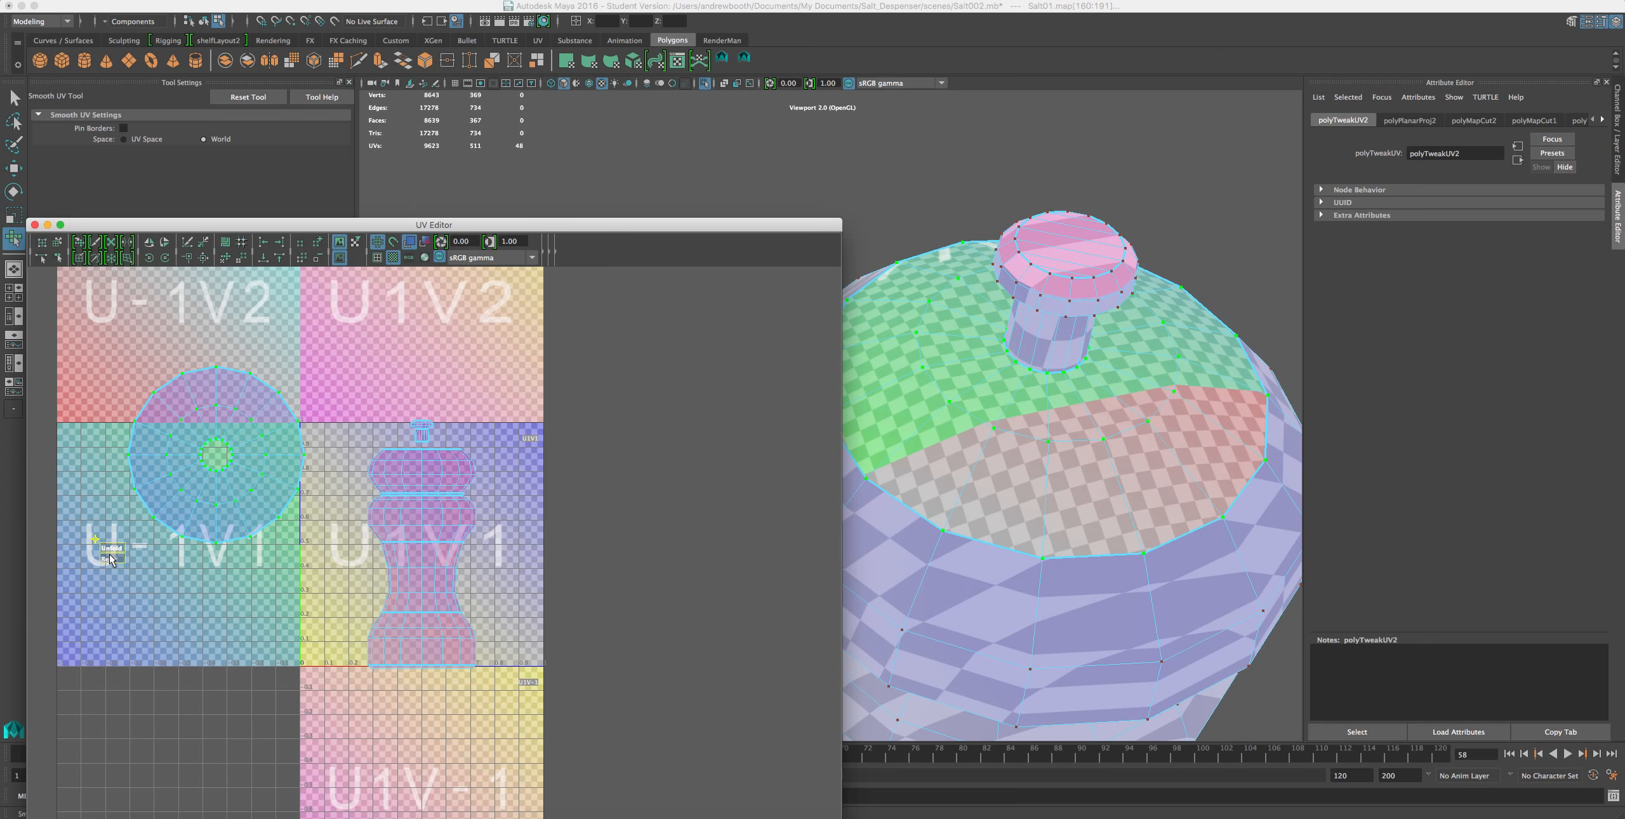
left_click_drag(110, 551, 315, 531)
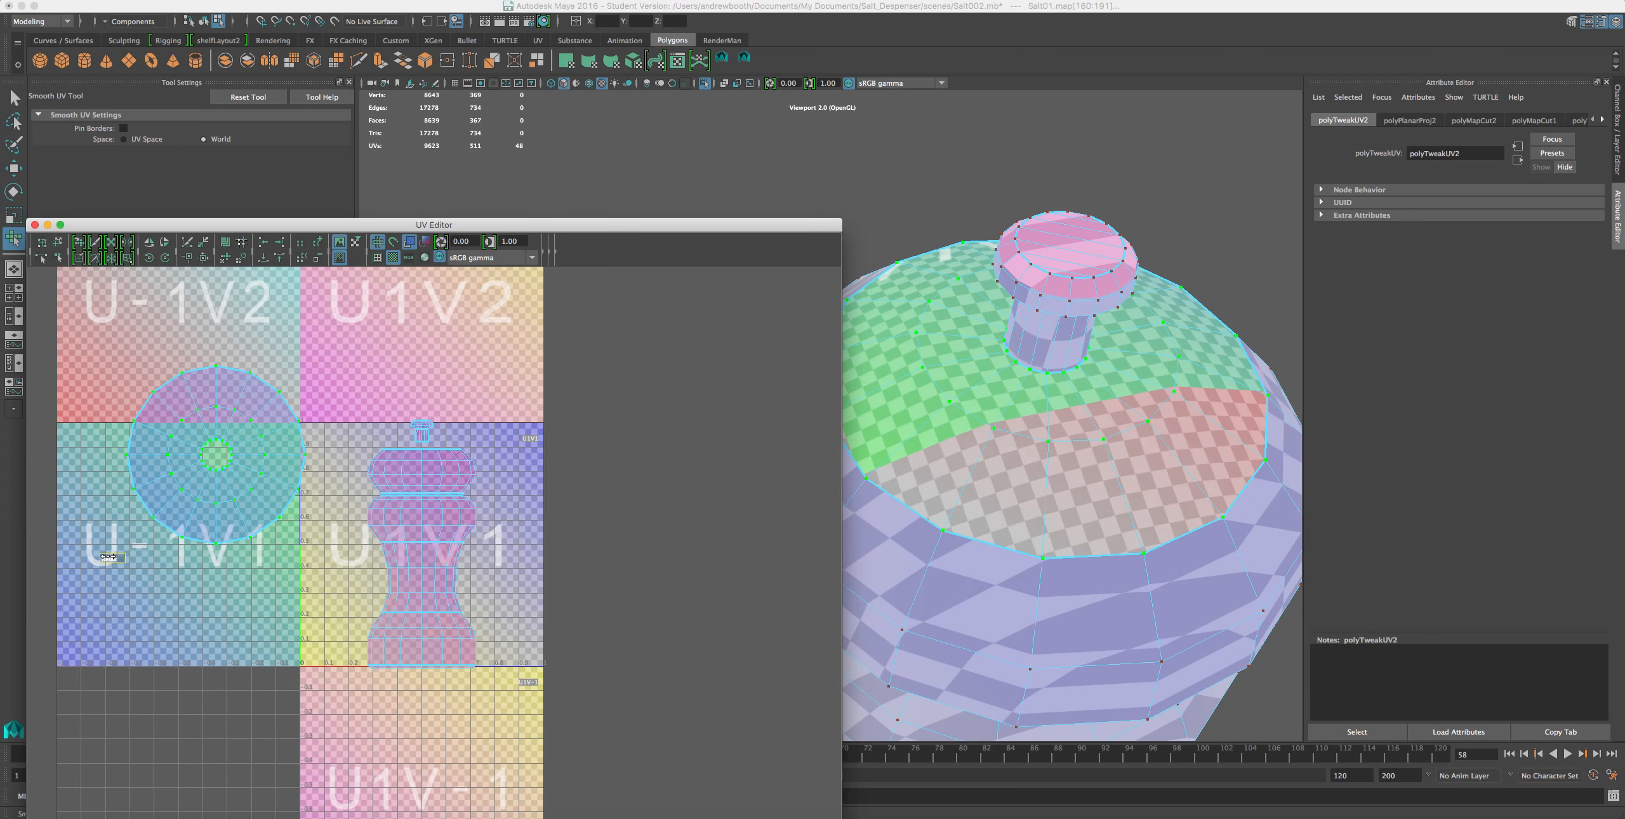
- Try stronger smoothing and unfolding of the circular dome-top shell with the Smooth UV Tool, and undo the distortion
left_click_drag(107, 556, 111, 557)
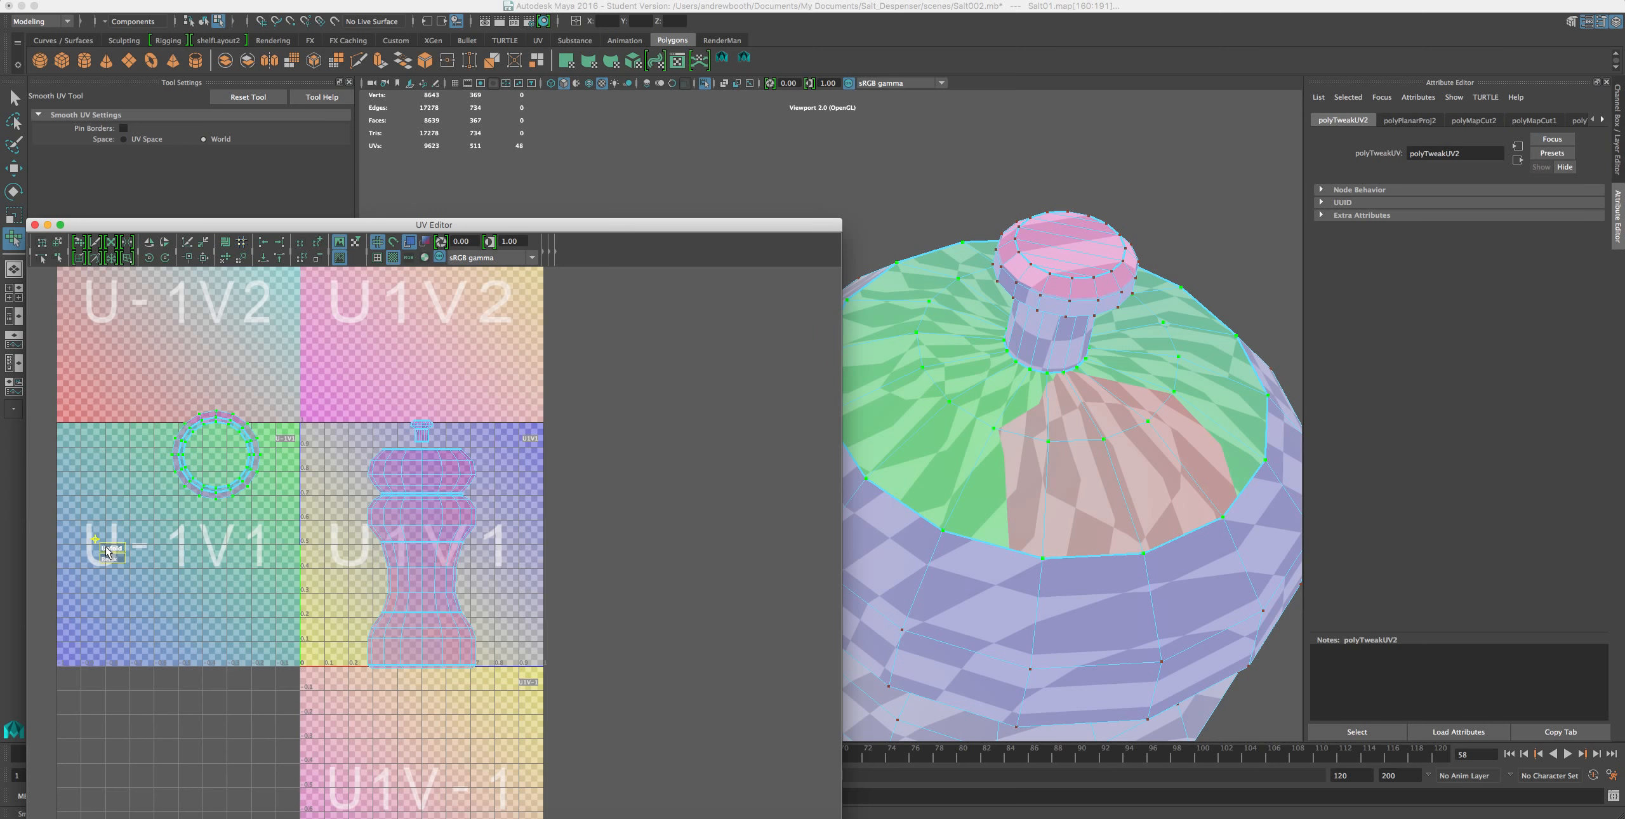
left_click_drag(107, 552, 458, 485)
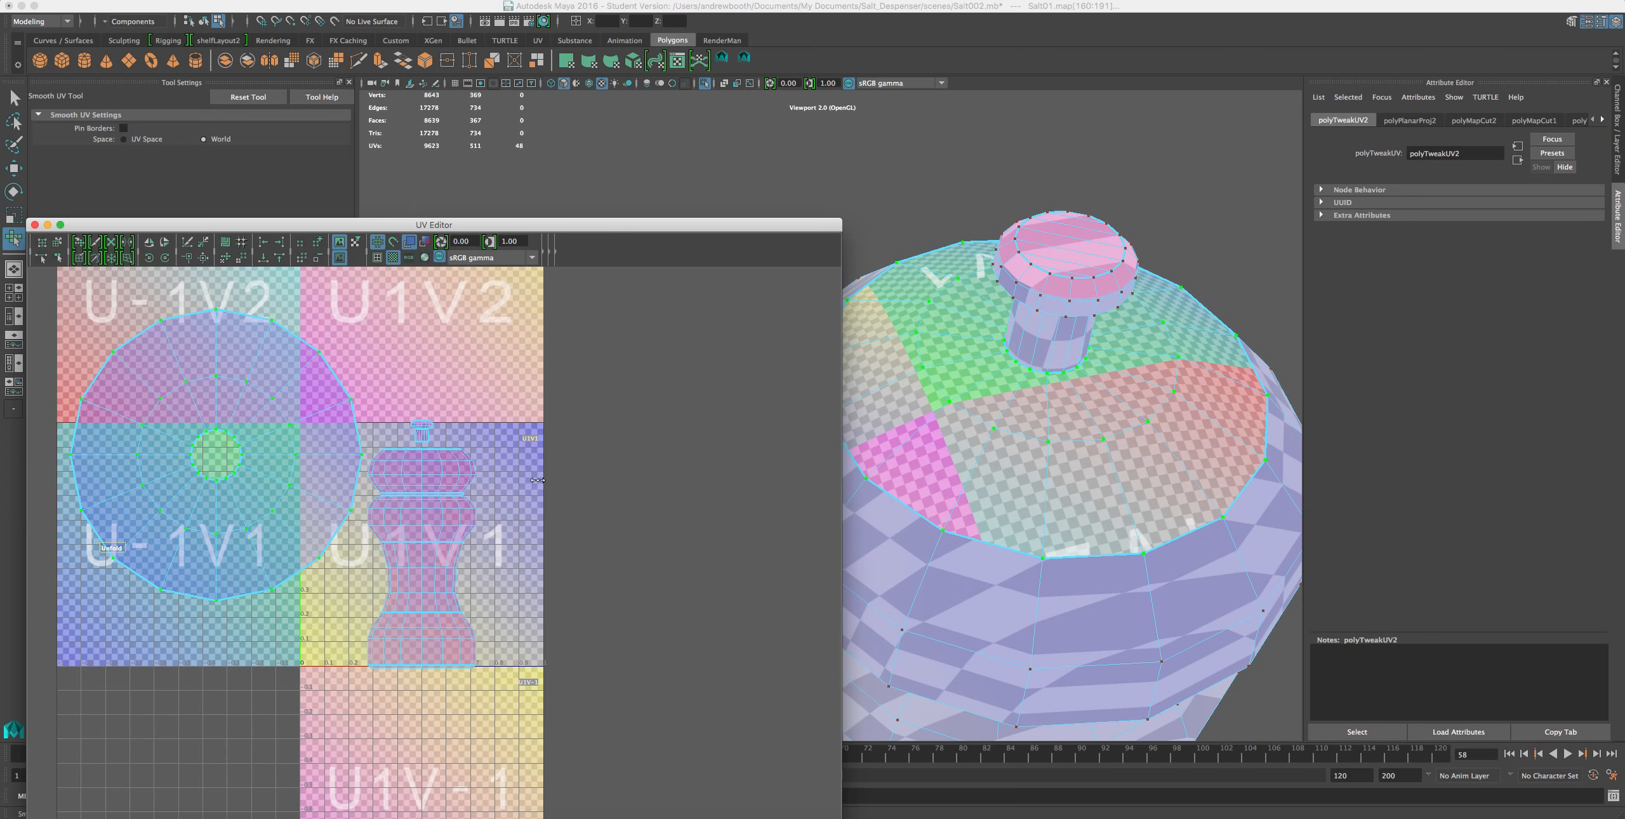
left_click_drag(613, 478, 589, 457)
key("ctrl+z")
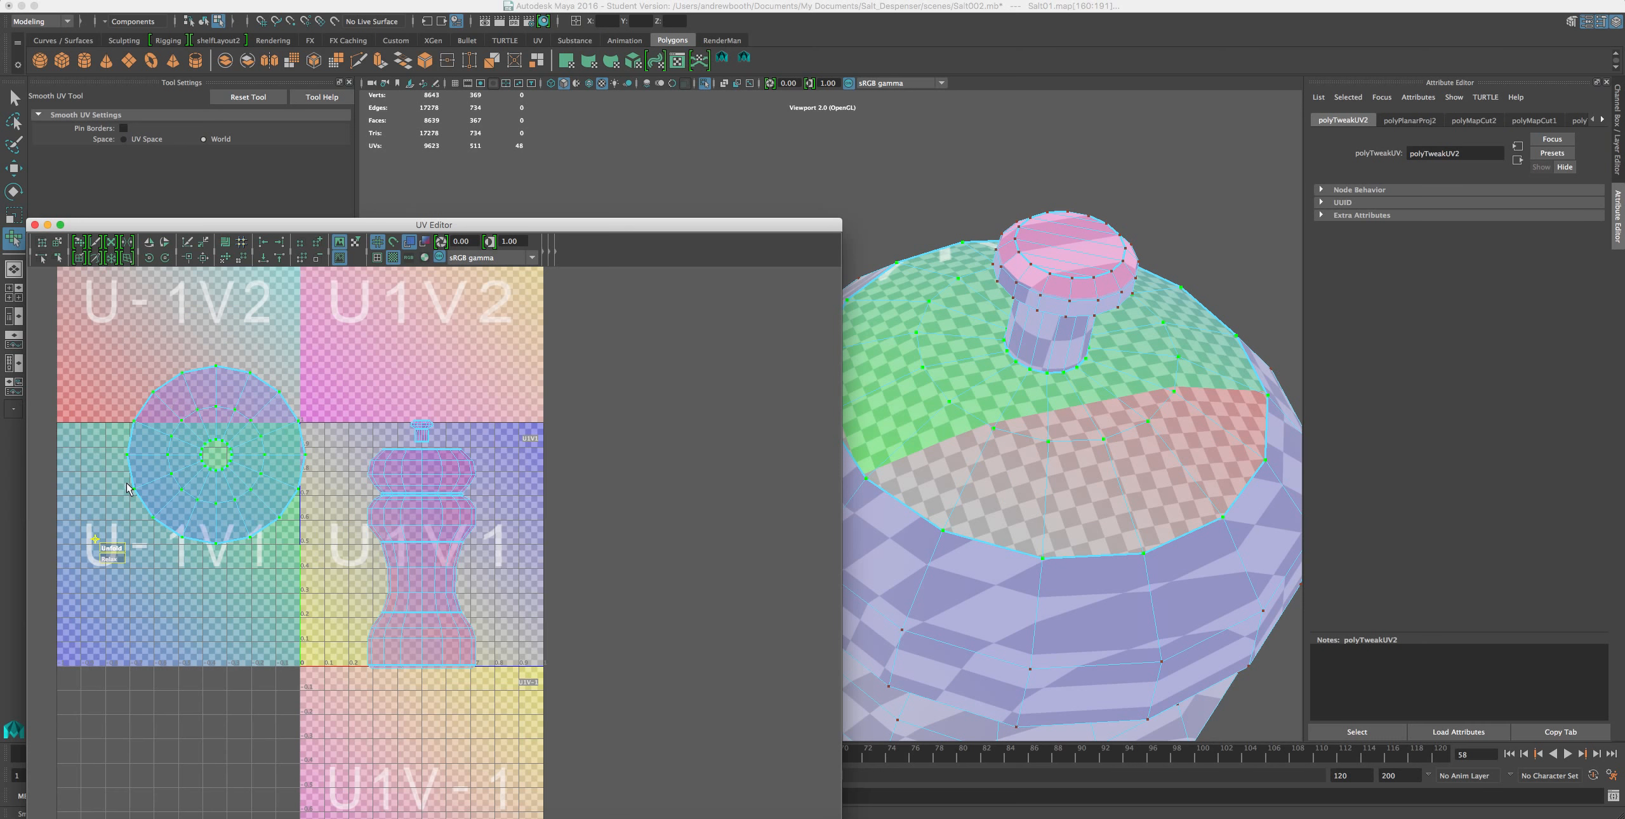
left_click_drag(111, 549, 198, 540)
- Select the UV shell of the faces on the underside of the salt dispenser's base
left_click_drag(993, 506, 1193, 416, "alt")
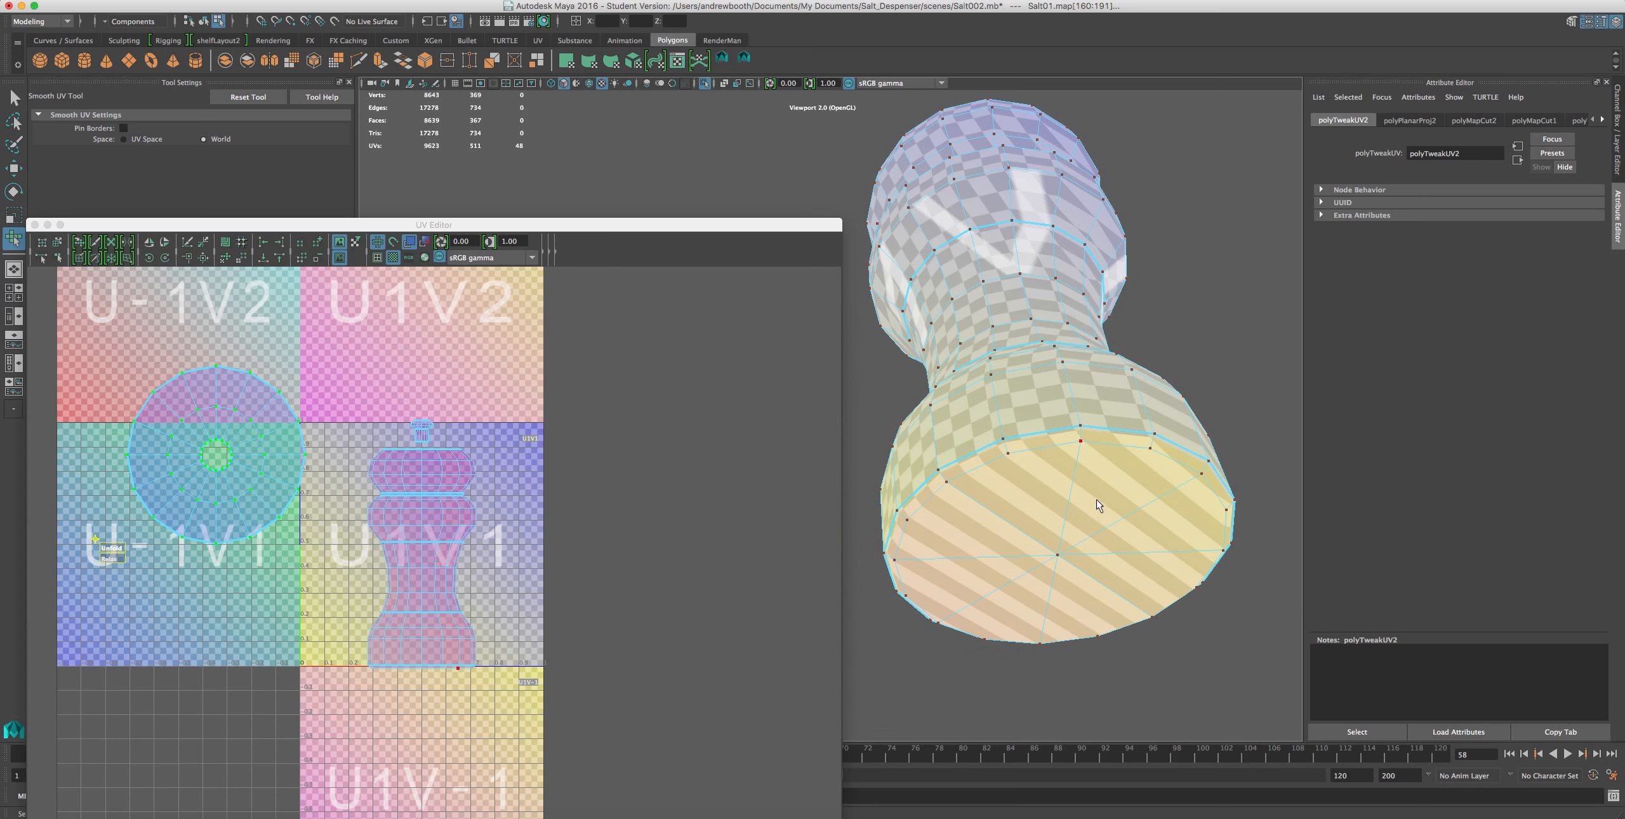
right_click_drag(1030, 547, 1099, 559)
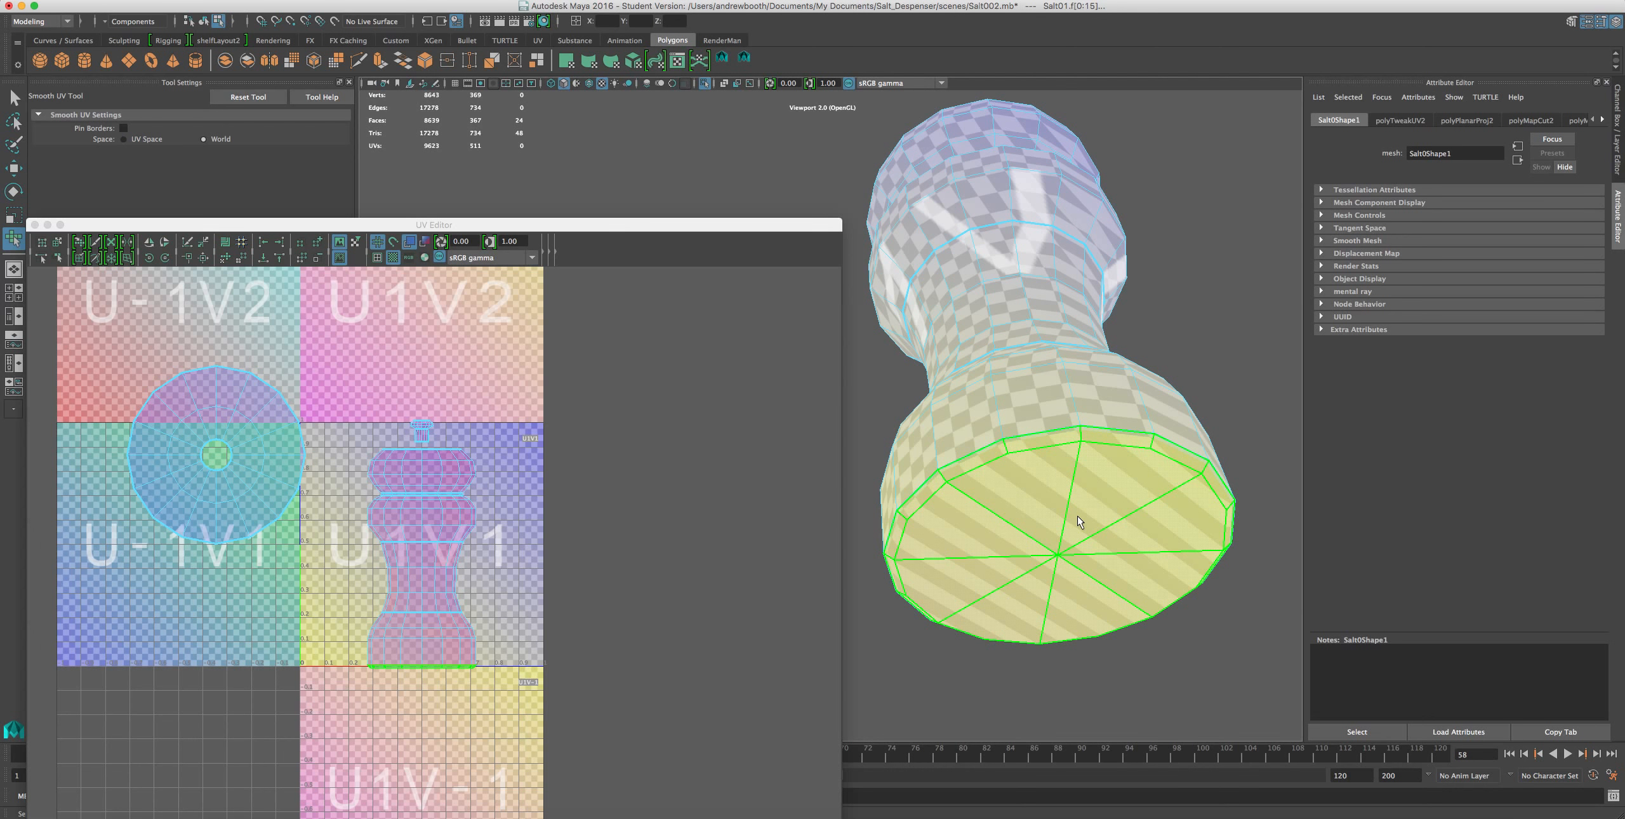
- Apply a planar projection to the underside faces of the base and set its rotation to 90, 0, 0
left_click(751, 0)
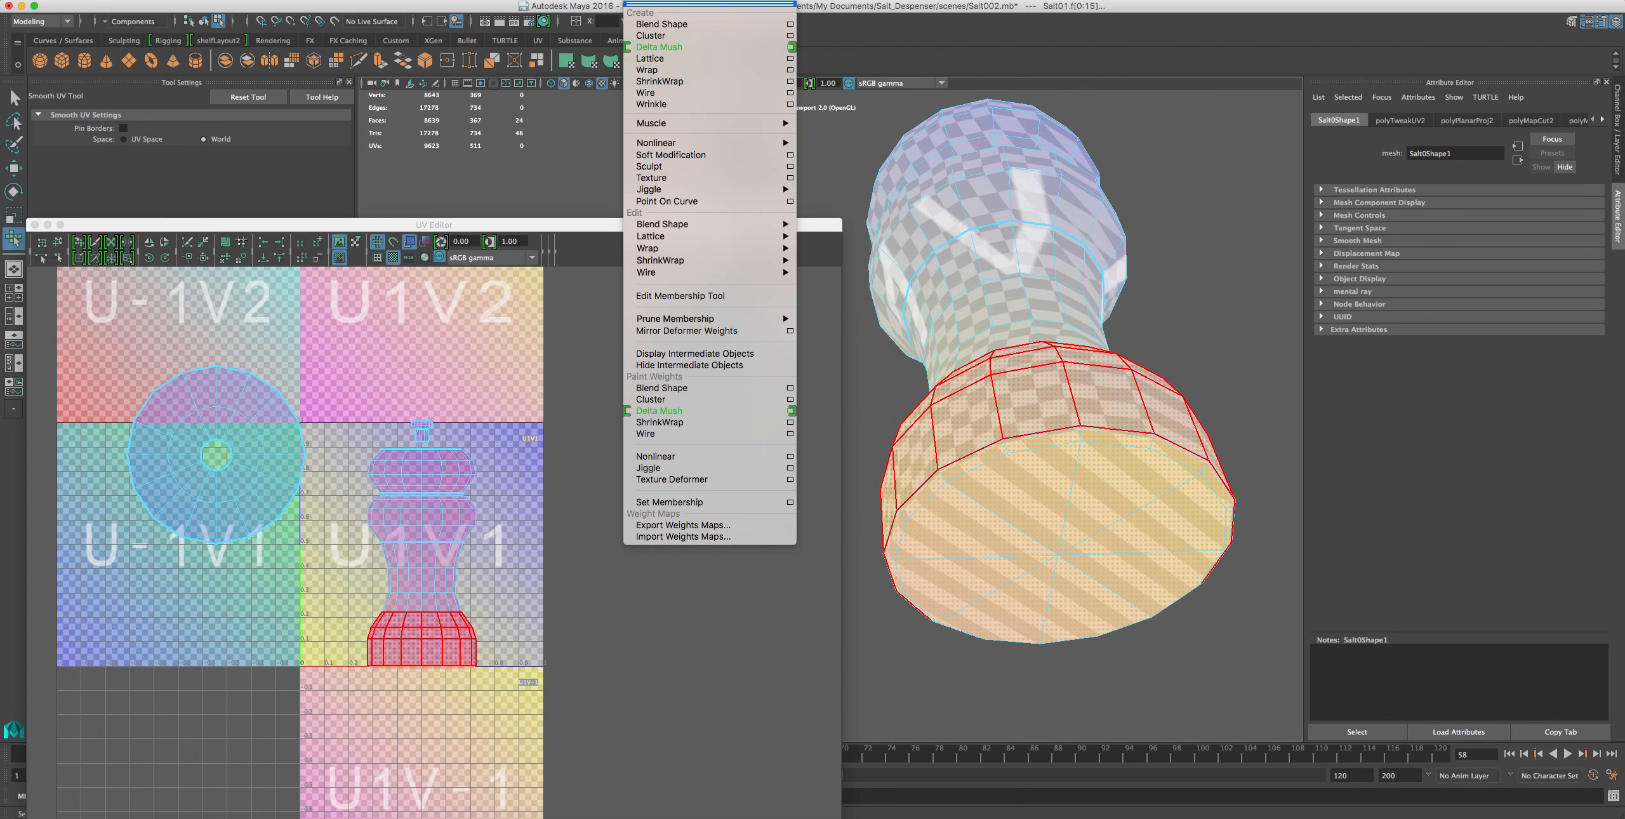
mouse_move(676, 0)
left_click(680, 136)
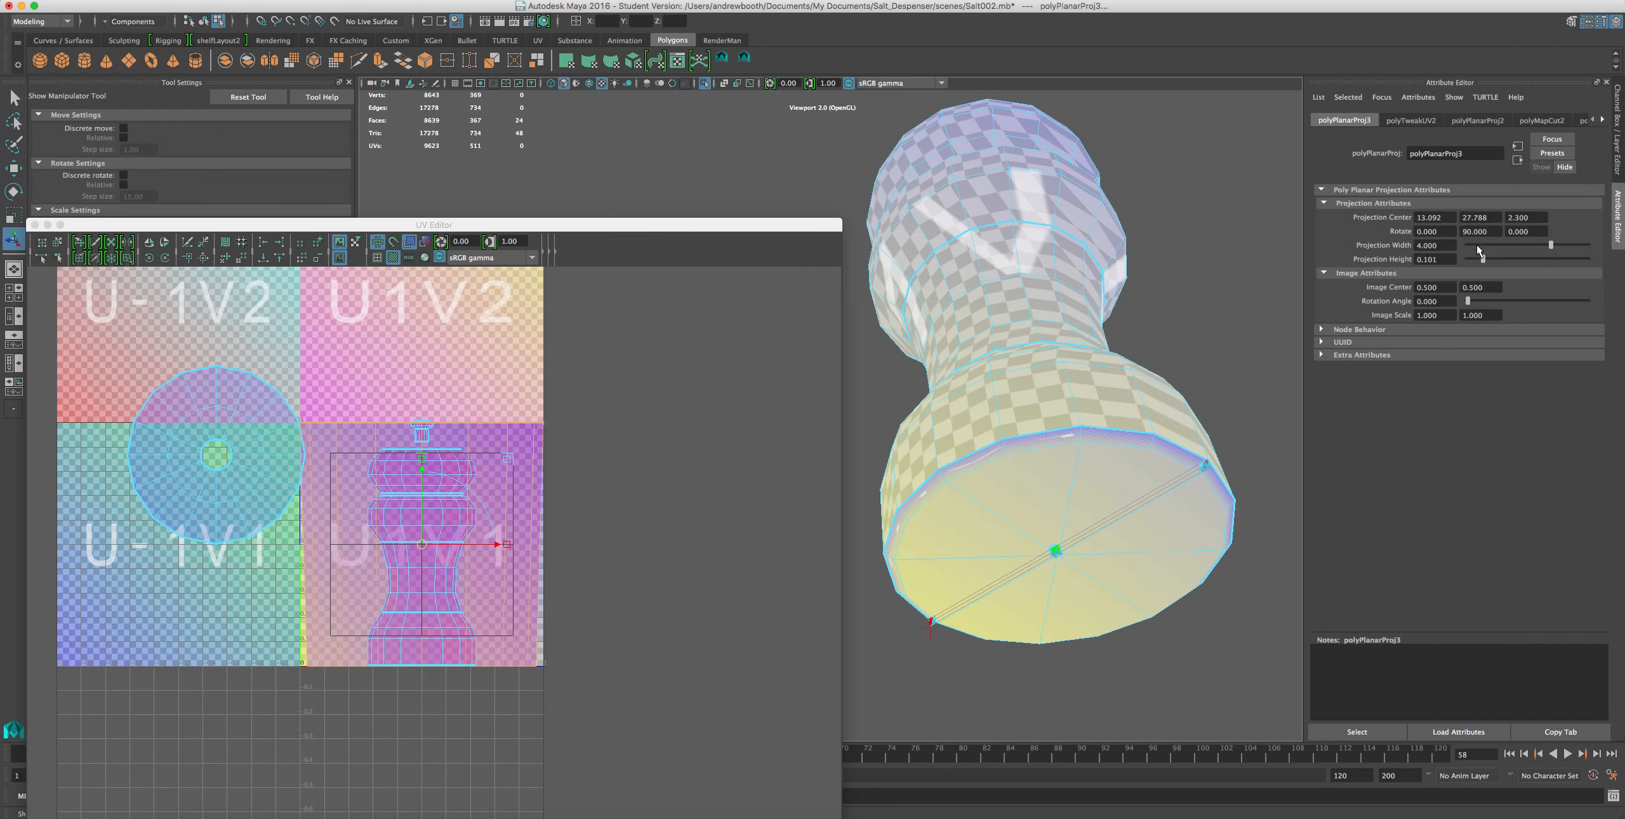
key("BackSpace")
key("Return")
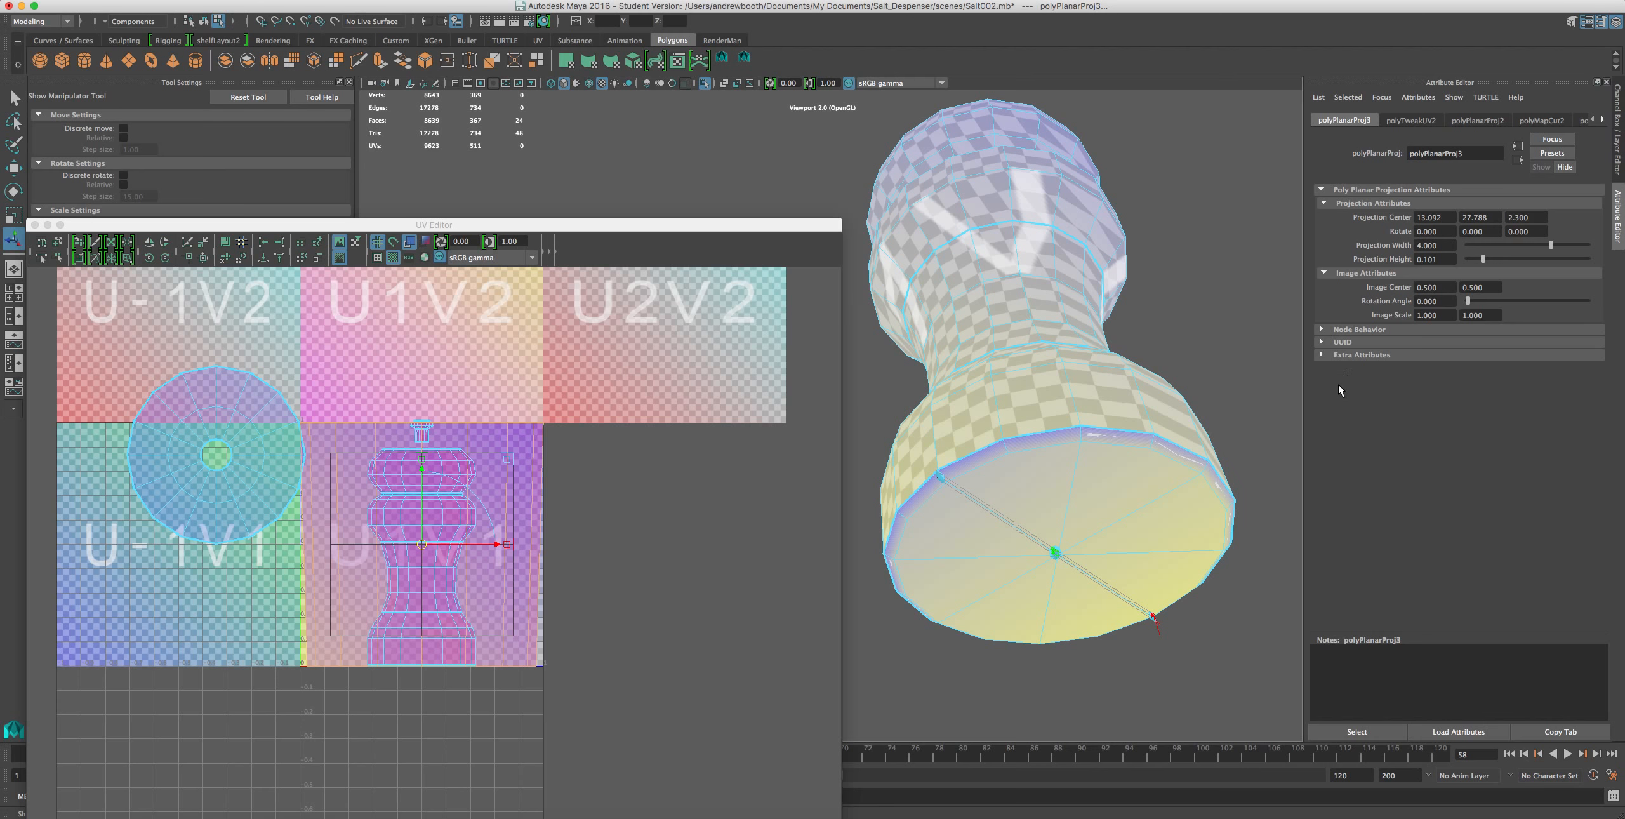
type("9")
key("Return")
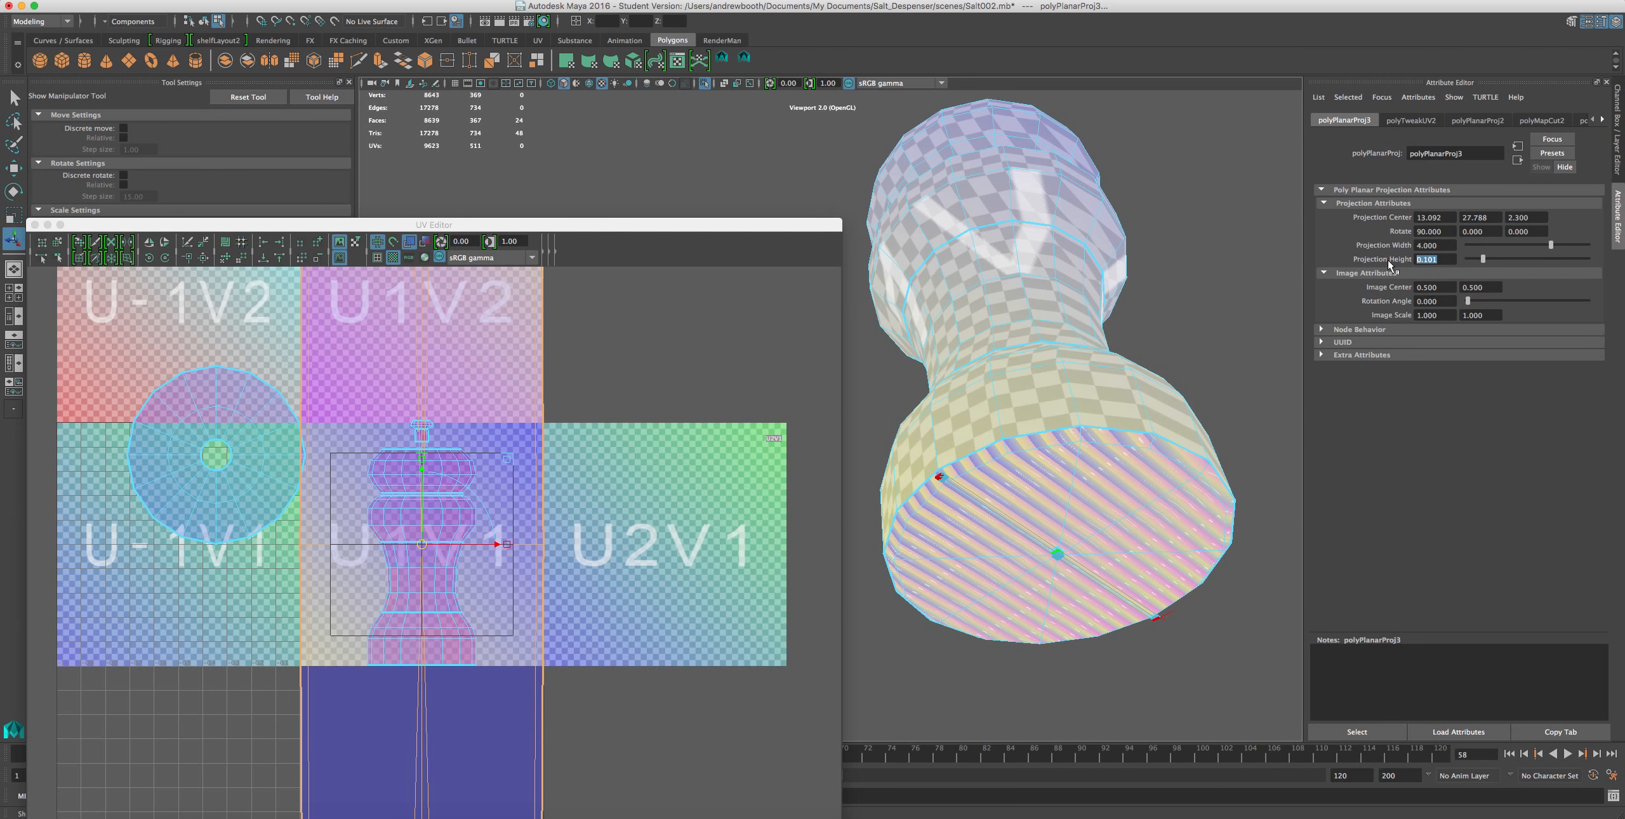
- Set the planar projection height to 4 and move the circular underside shell into the U2V1 tile
type("4")
key("Return")
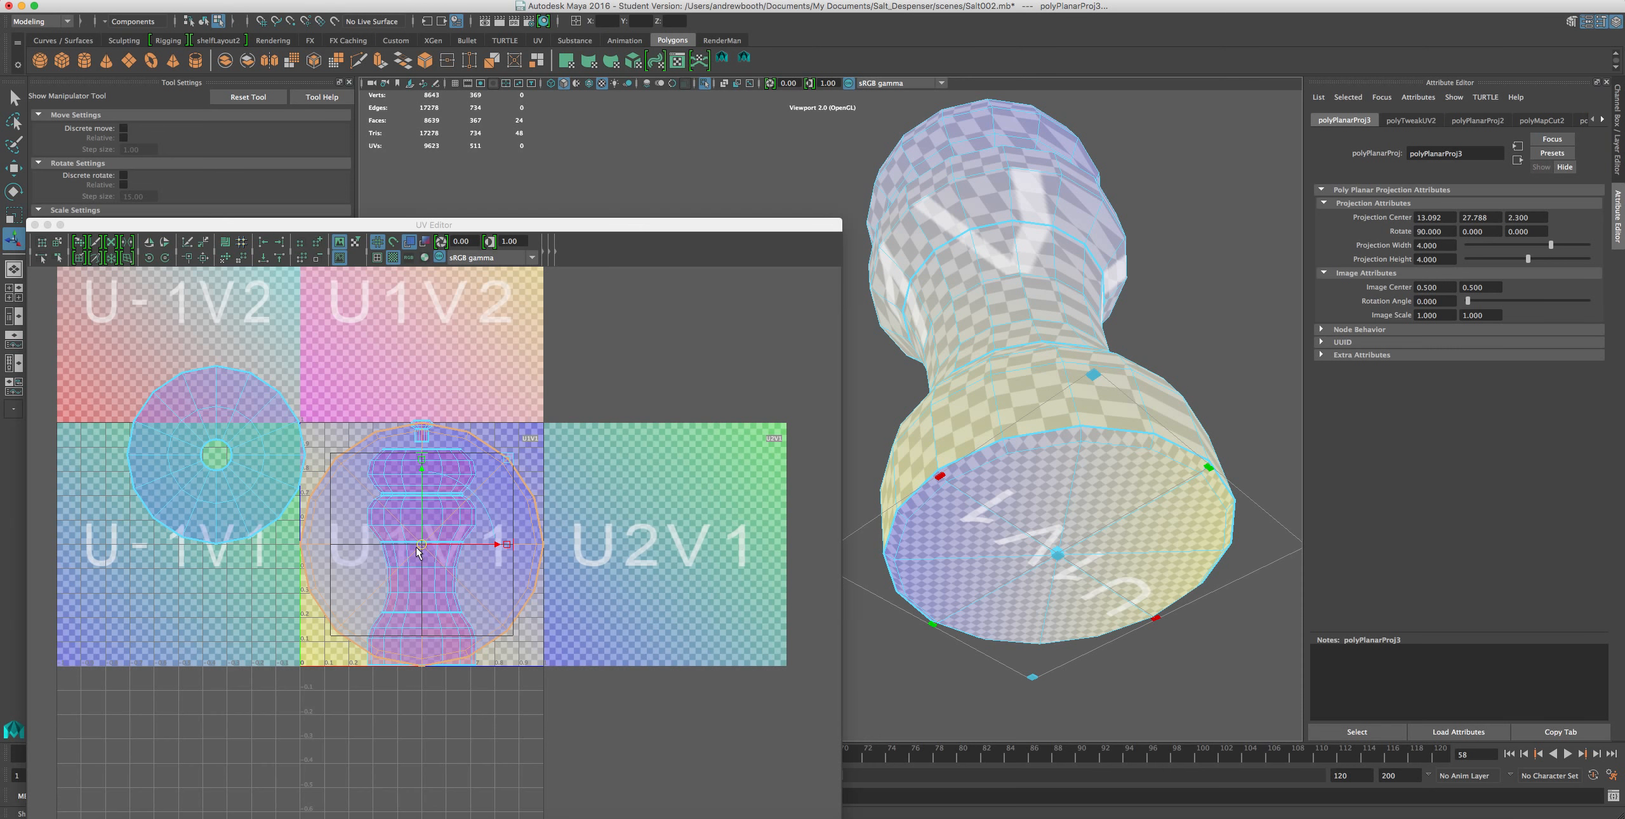
left_click_drag(421, 544, 672, 535)
left_click(586, 389)
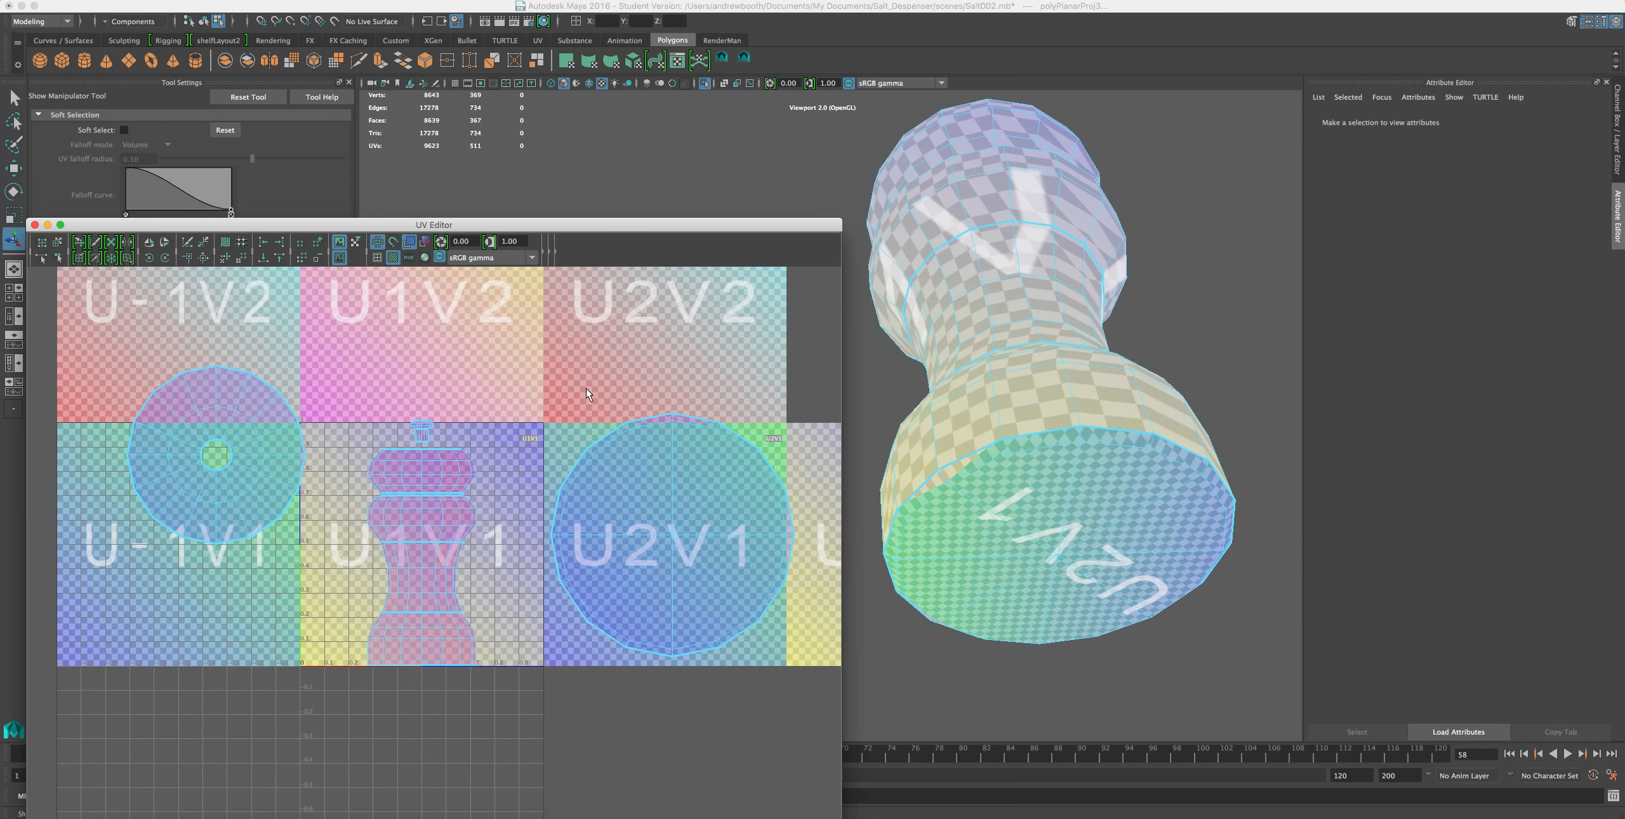
- Examine the checker pattern where the underside shell meets the side of the base, comparing it with the circular shell in the UV layout
scroll(519, 511, "up", 2)
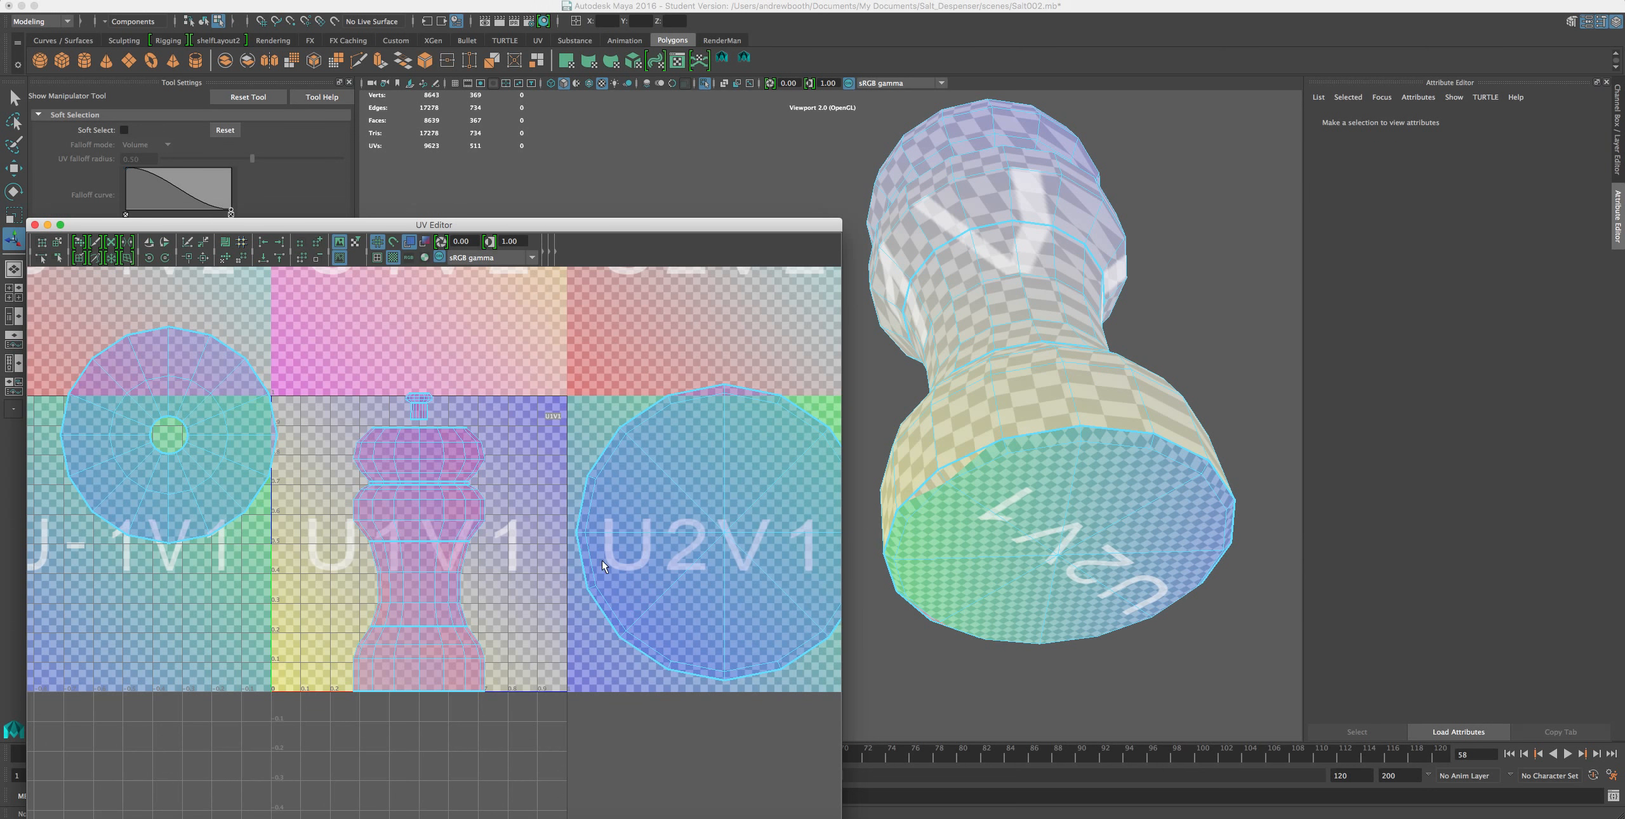
middle_click_drag(602, 560, 468, 523, "alt")
scroll(604, 522, "up", 1)
scroll(1114, 432, "up", 4)
scroll(1116, 435, "up", 3)
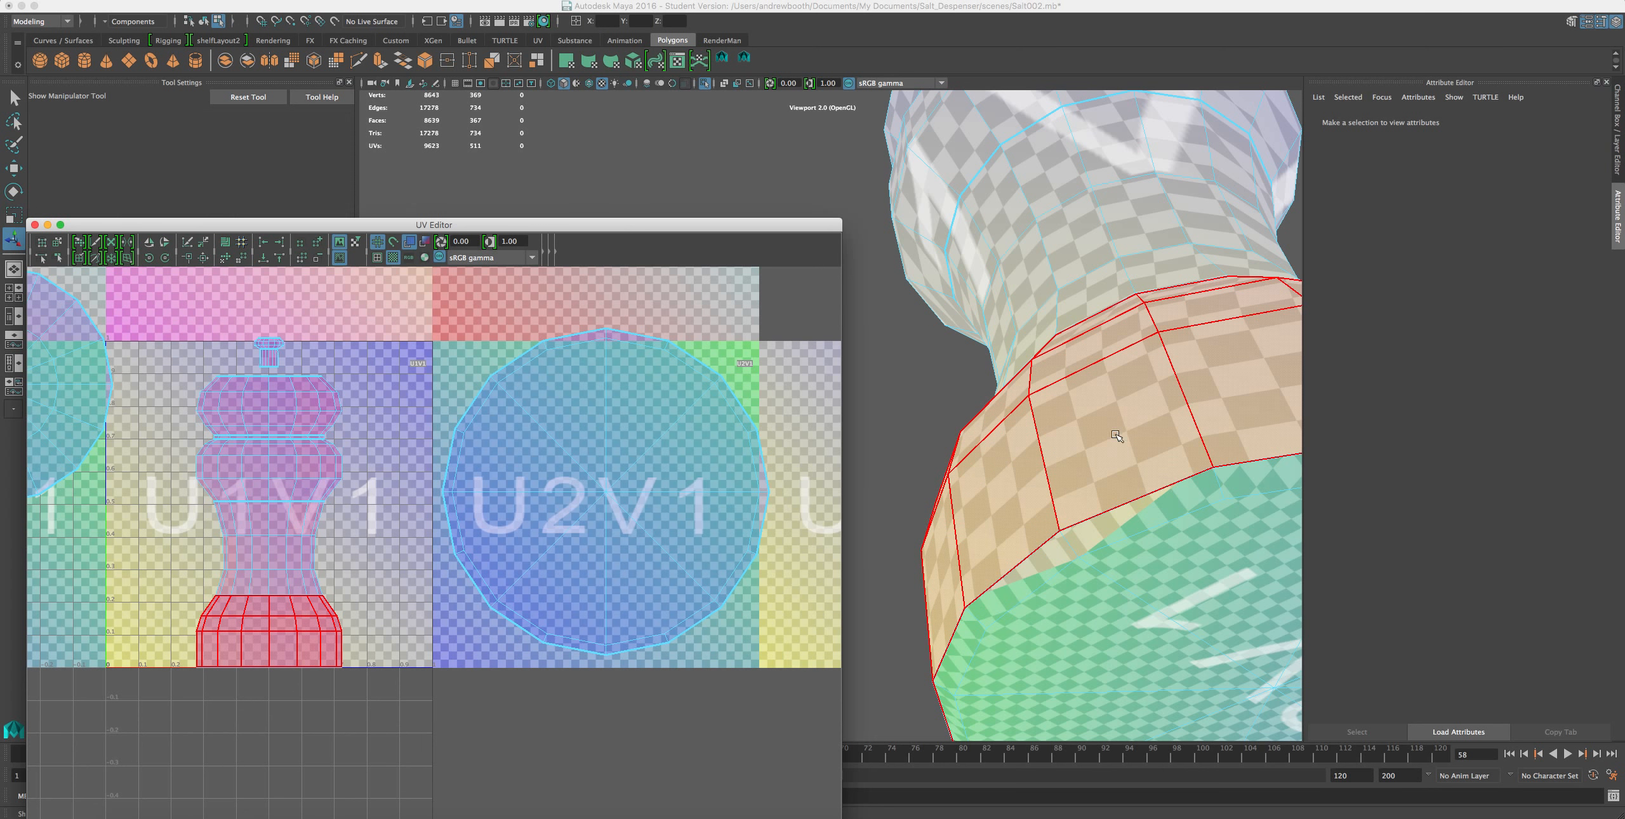
middle_click_drag(1161, 480, 1075, 464, "alt")
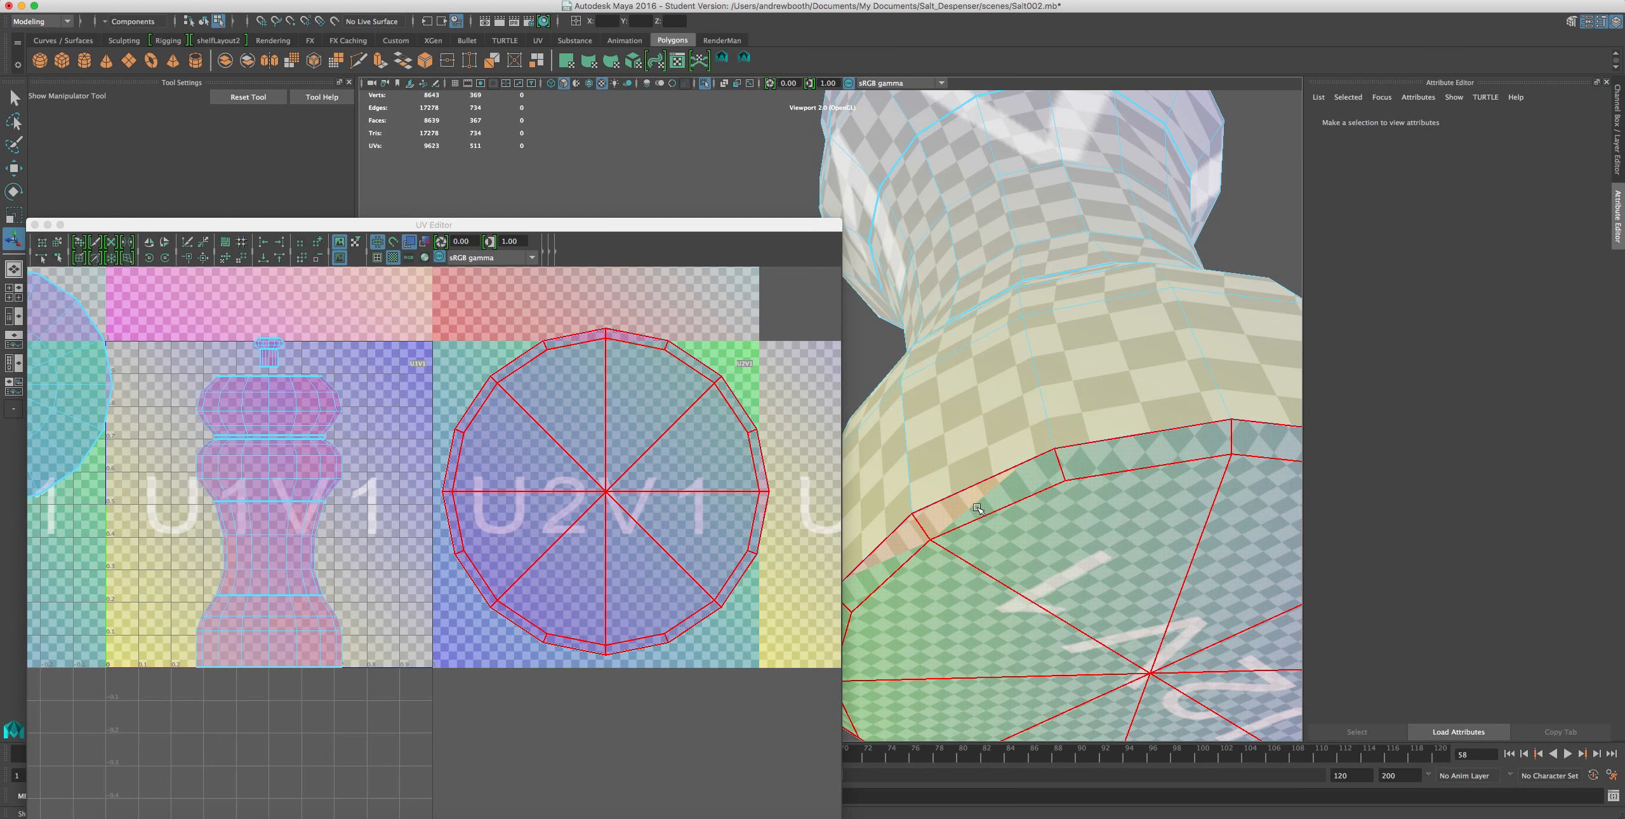
left_click(683, 374)
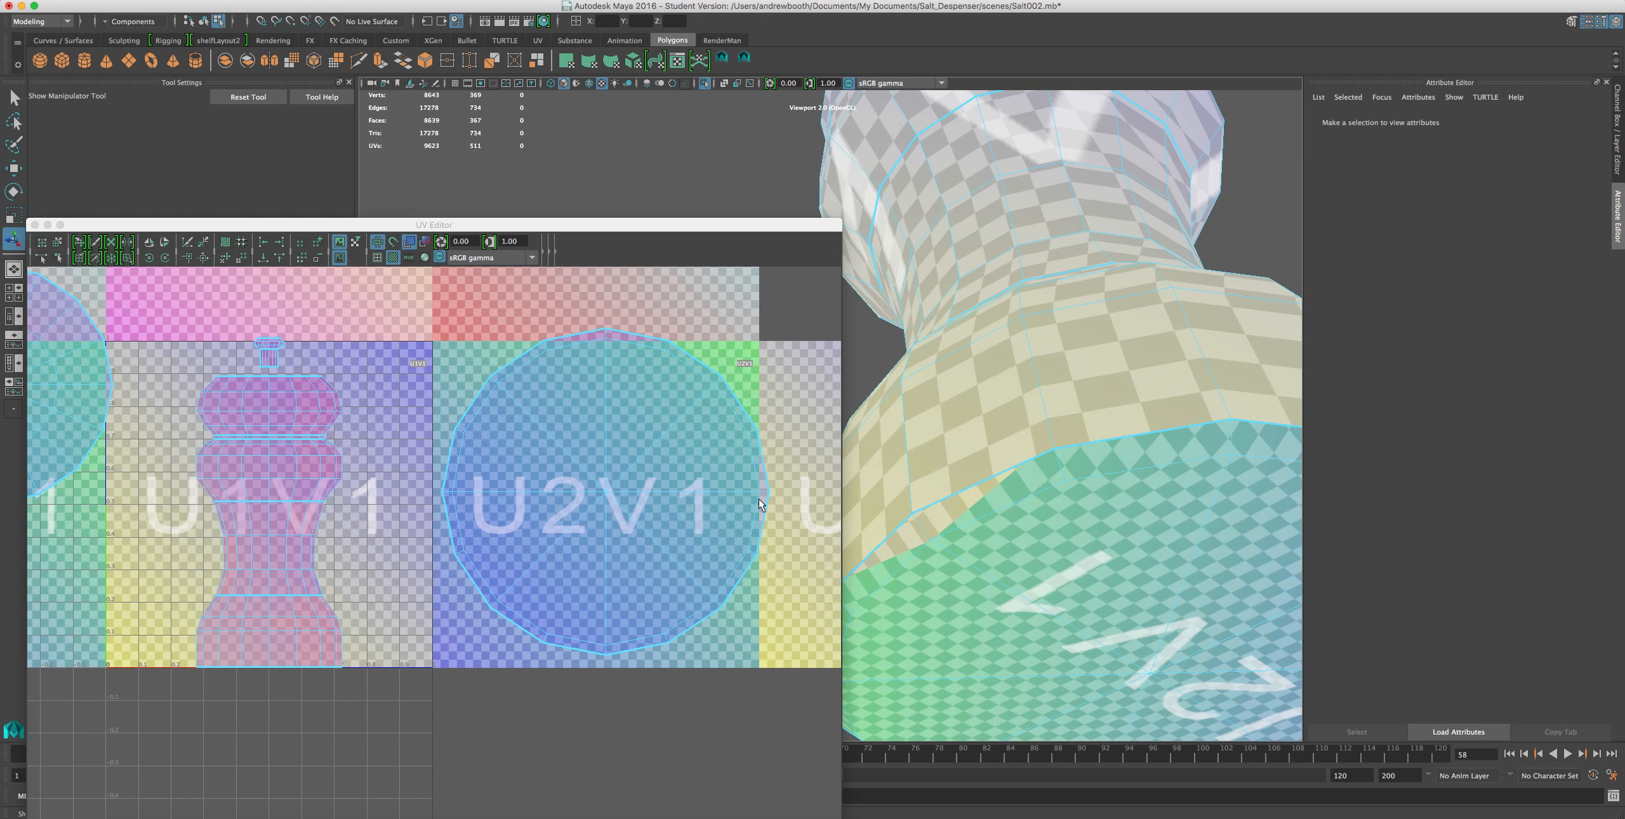
left_click_drag(1067, 419, 1055, 447, "alt")
mouse_move(1055, 448)
middle_mouse_down("alt")
mouse_move(1059, 424)
mouse_move(1036, 425)
middle_mouse_up("alt")
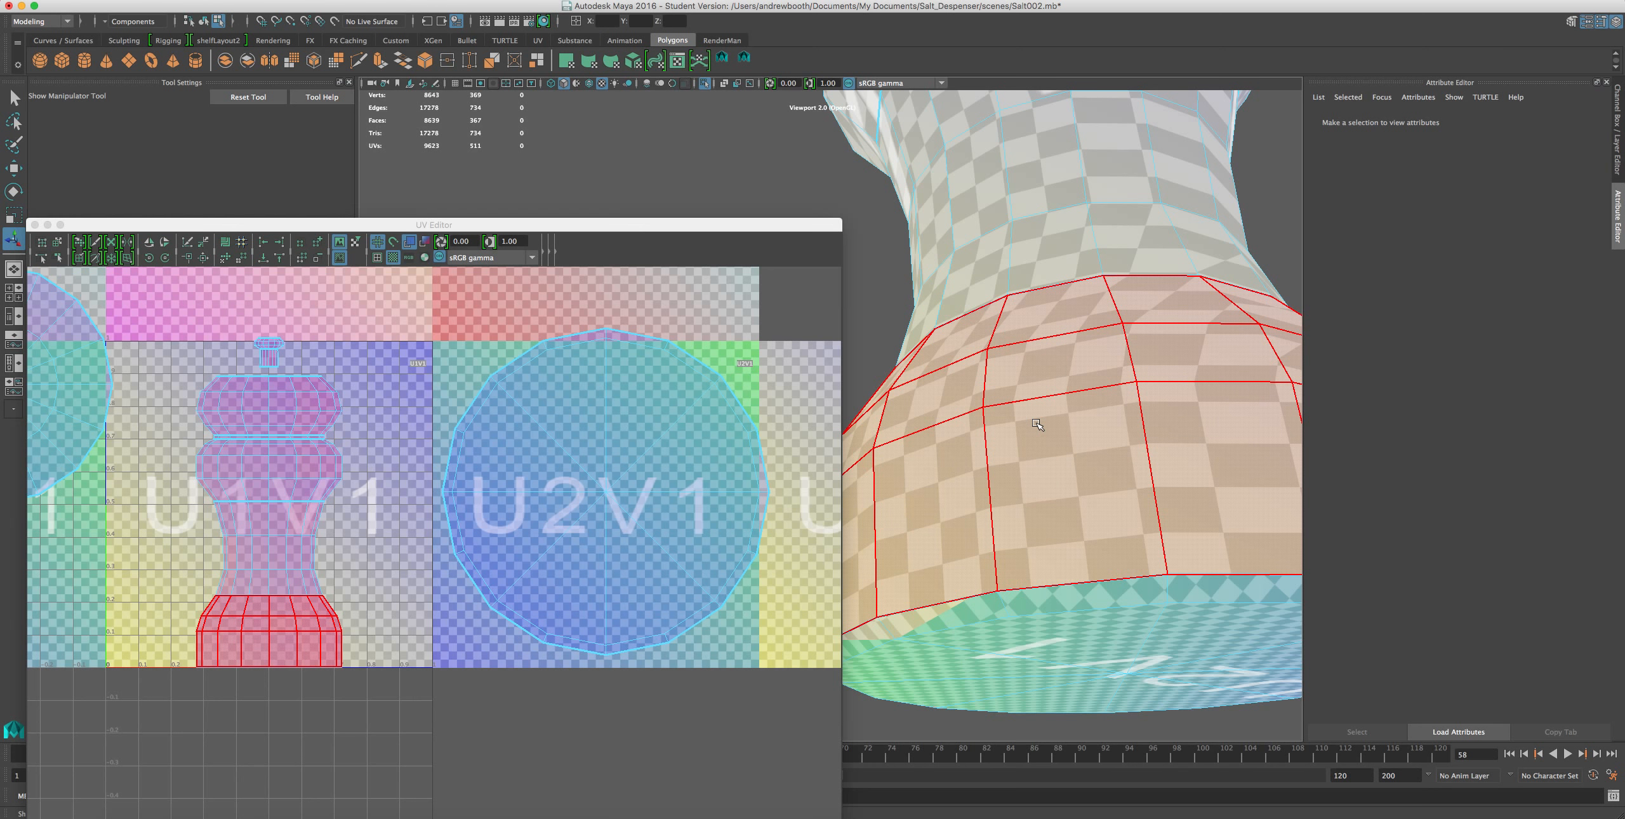
mouse_move(1064, 518)
left_mouse_down("alt")
mouse_move(1061, 452)
mouse_move(1079, 531)
left_mouse_up("alt")
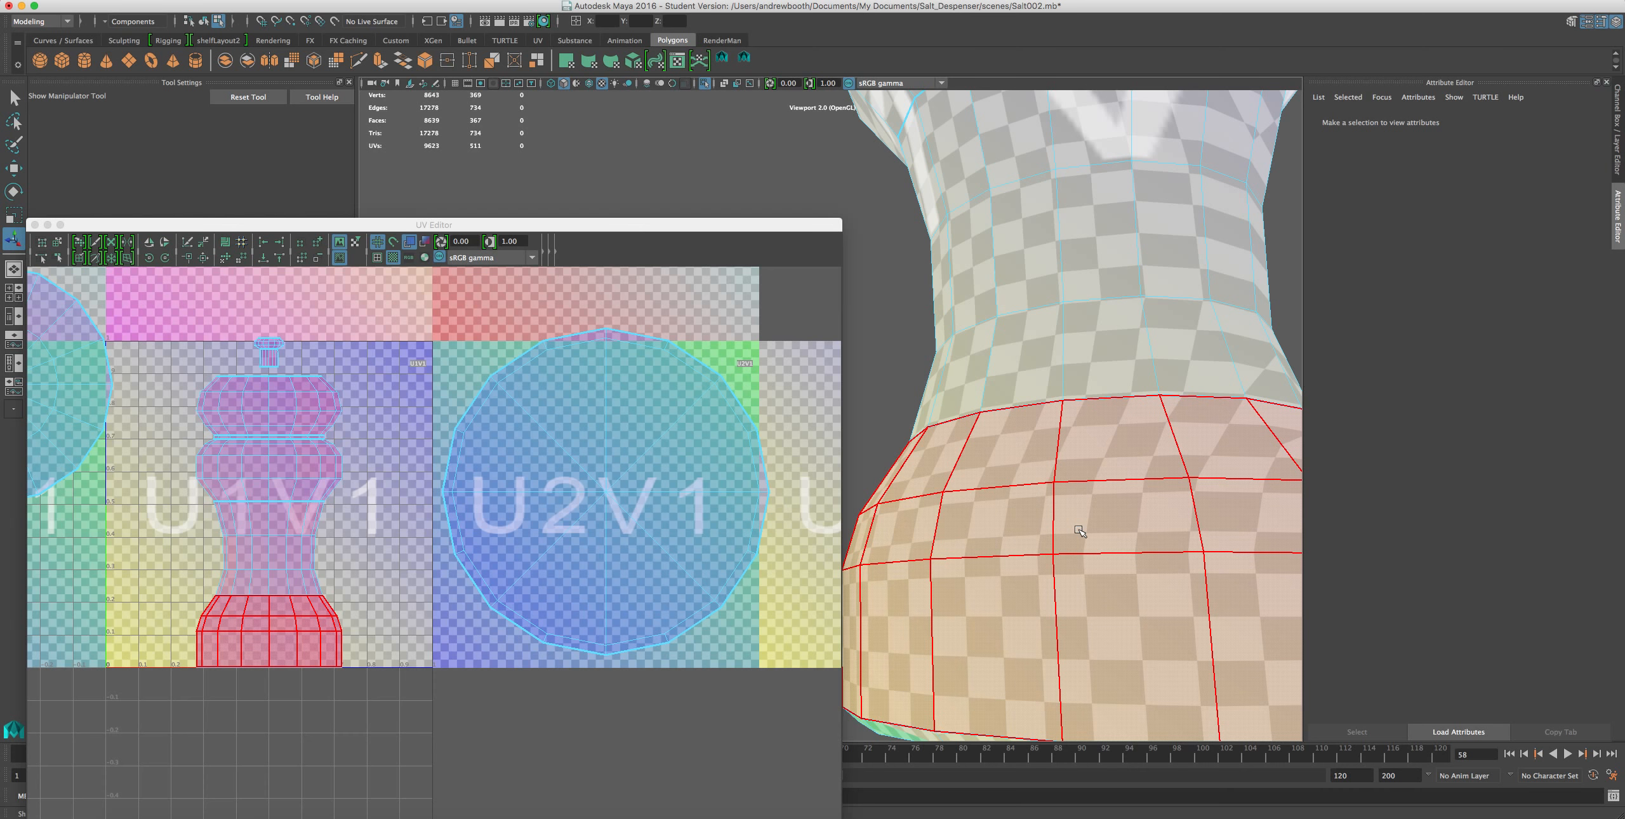
left_click_drag(1010, 572, 1026, 539, "alt")
left_click(1026, 540)
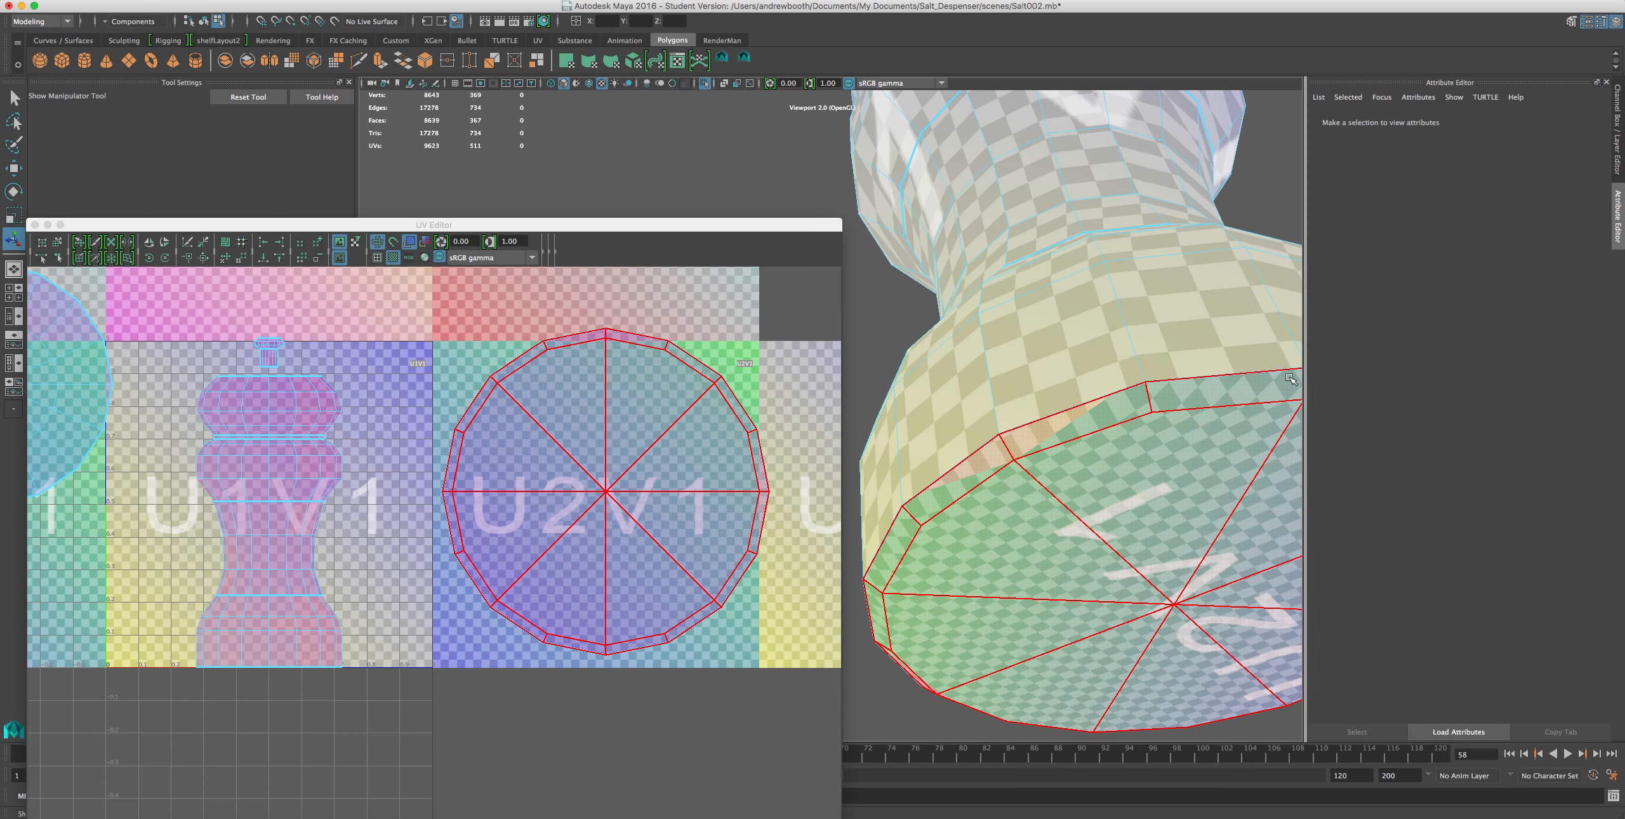
left_click(1206, 376)
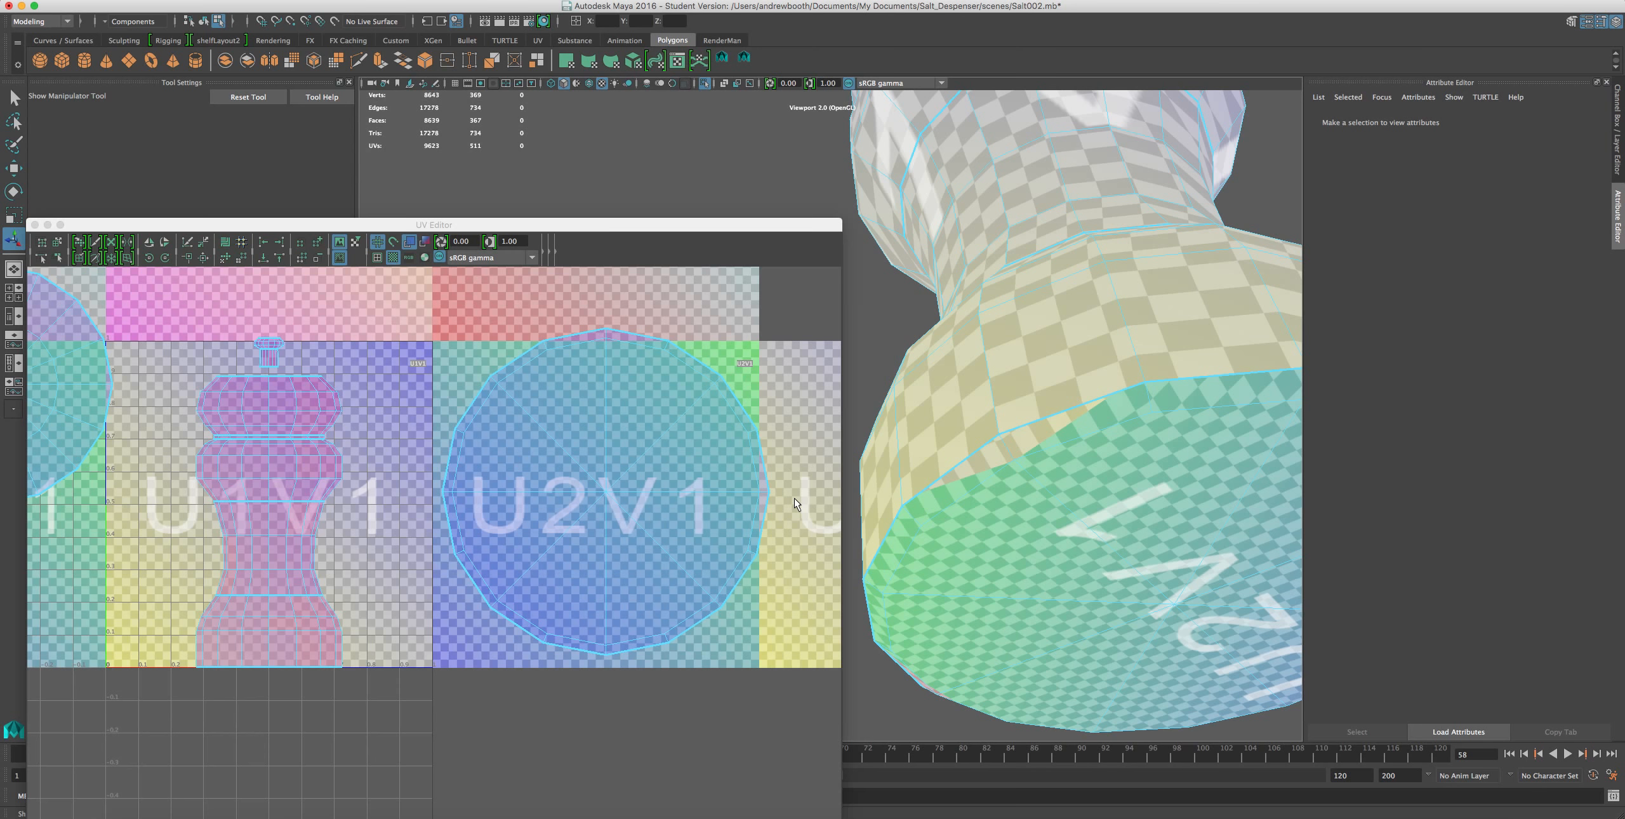
- Select the circular underside shell with the Move UV Shell Tool and adjust it slightly with the Smooth UV Tool
right_click_drag(639, 409, 628, 487)
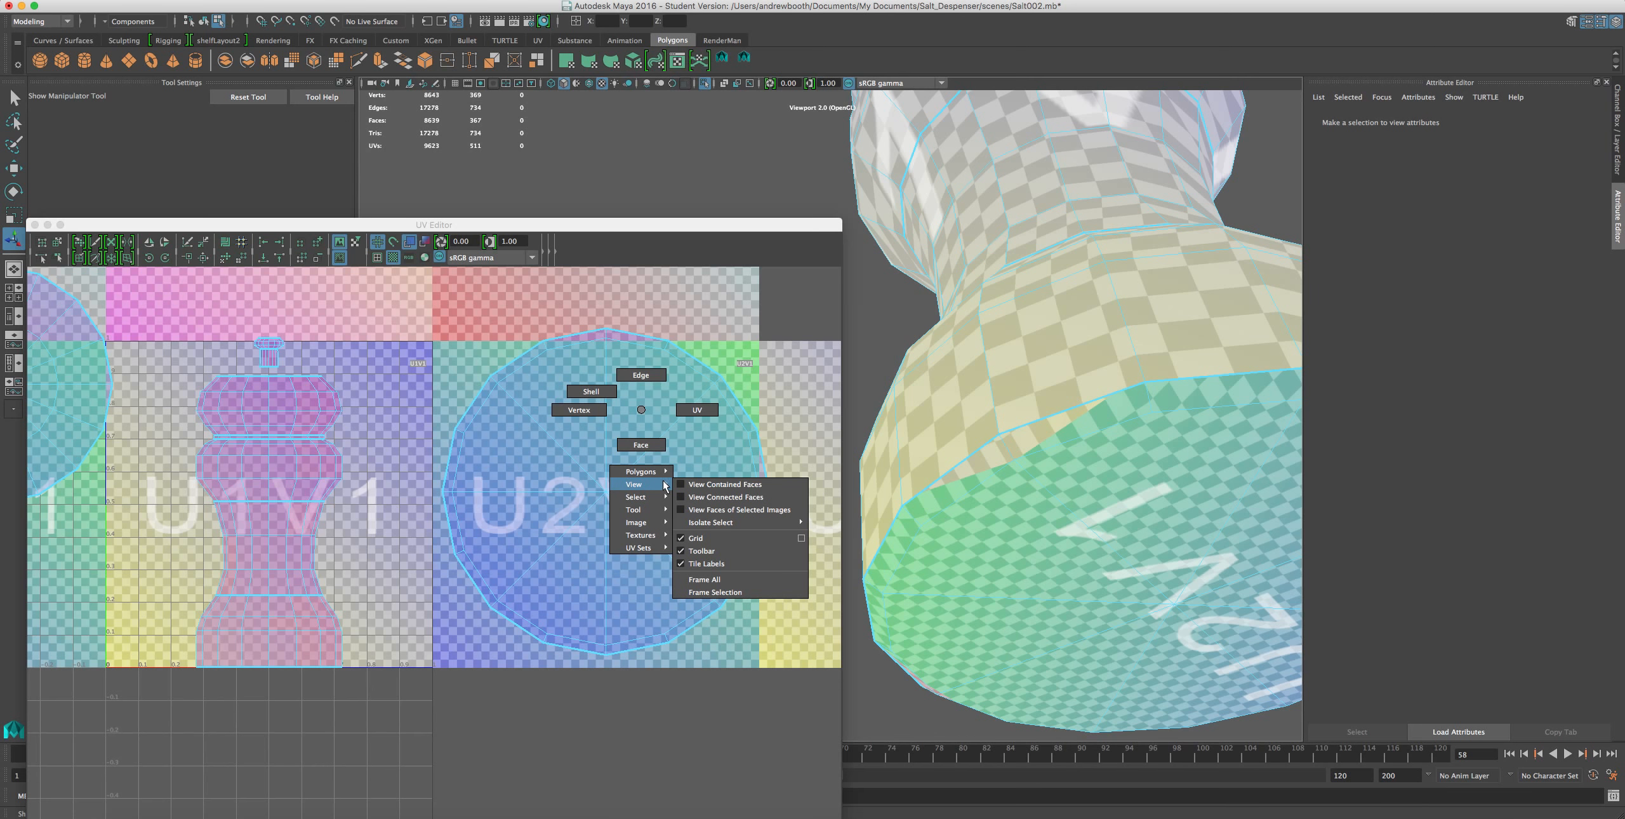
right_click_drag(666, 486, 710, 548)
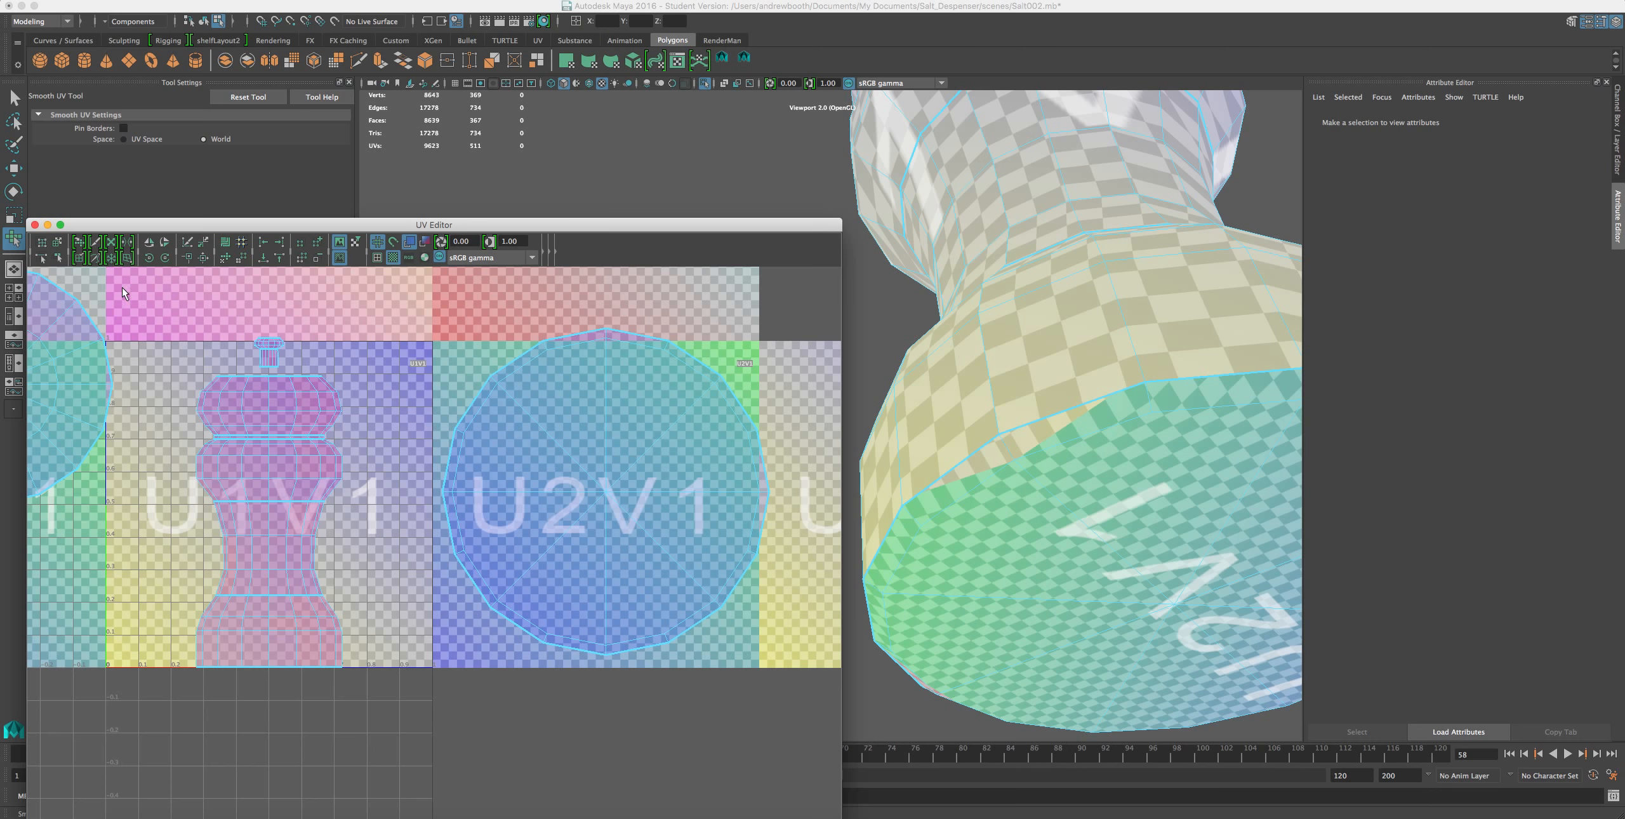
left_click(57, 242)
left_click(446, 551)
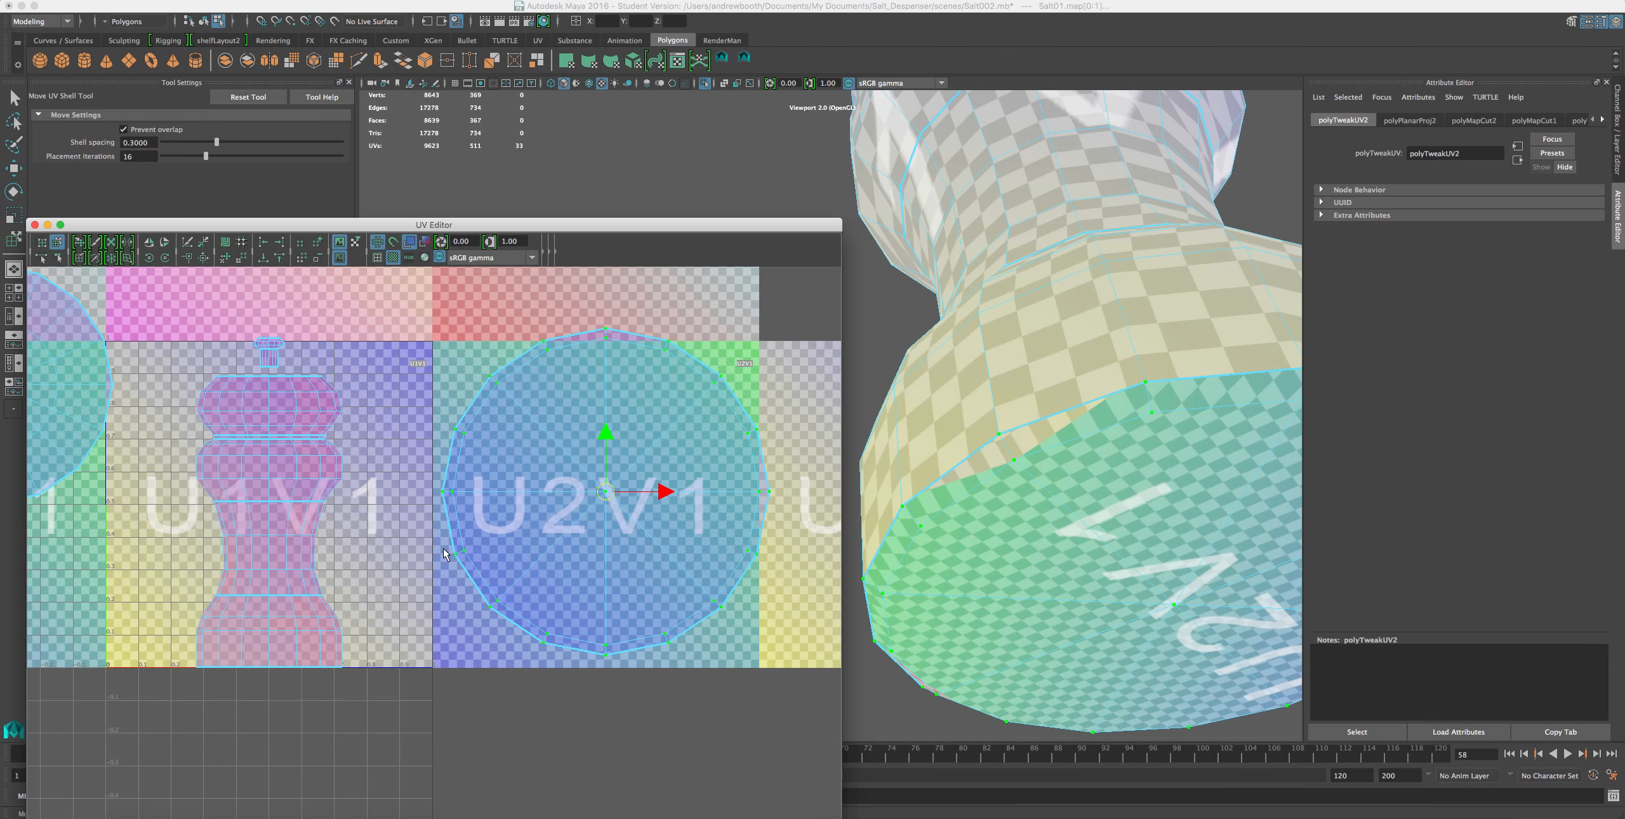
right_click(499, 419)
mouse_move(490, 518)
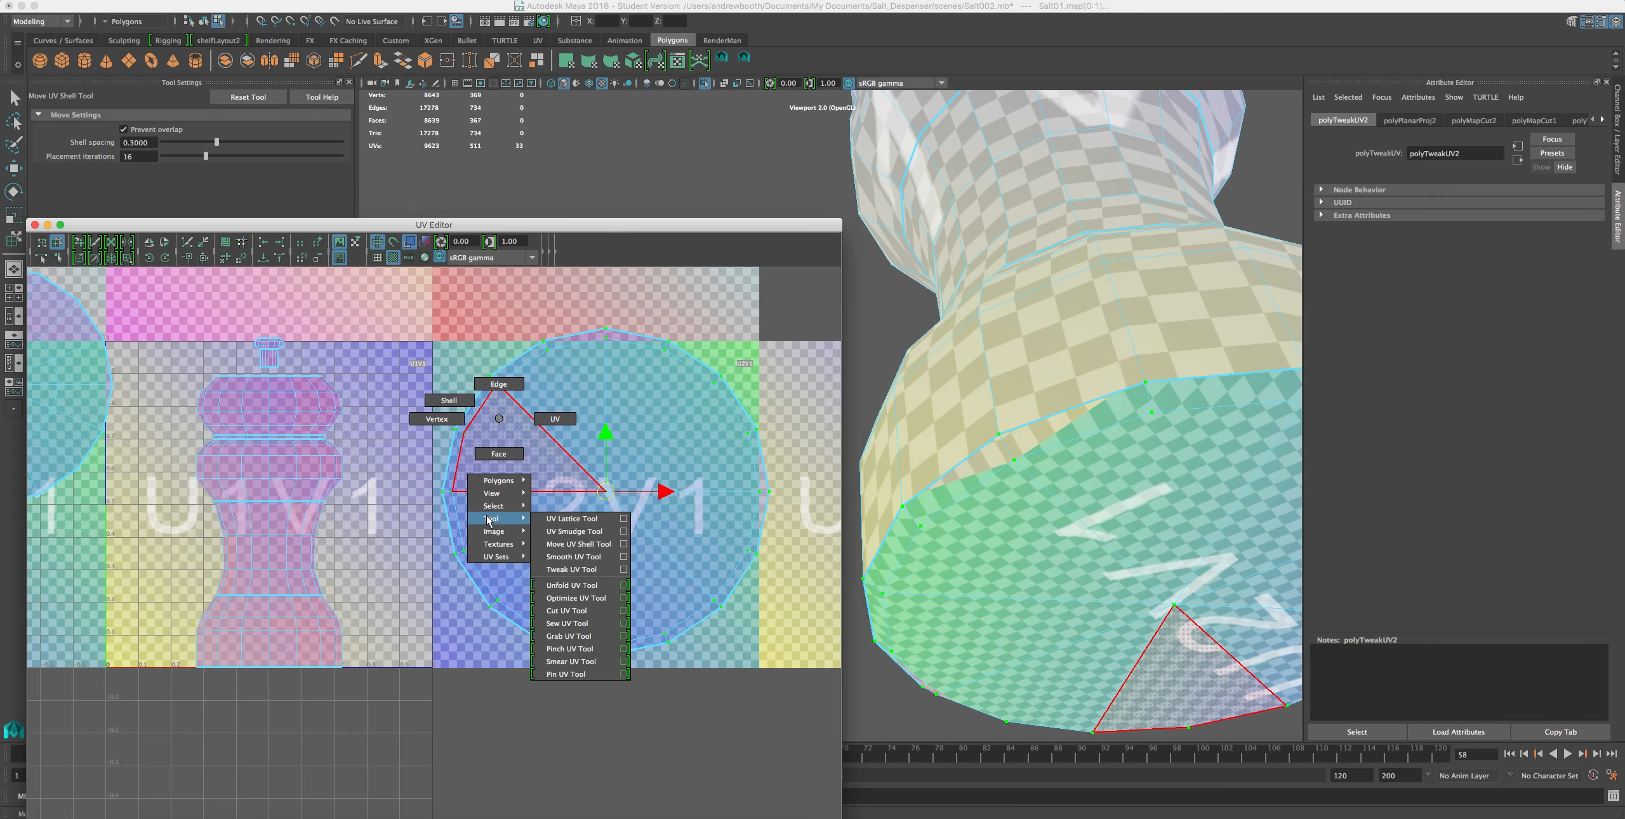
left_click(838, 504)
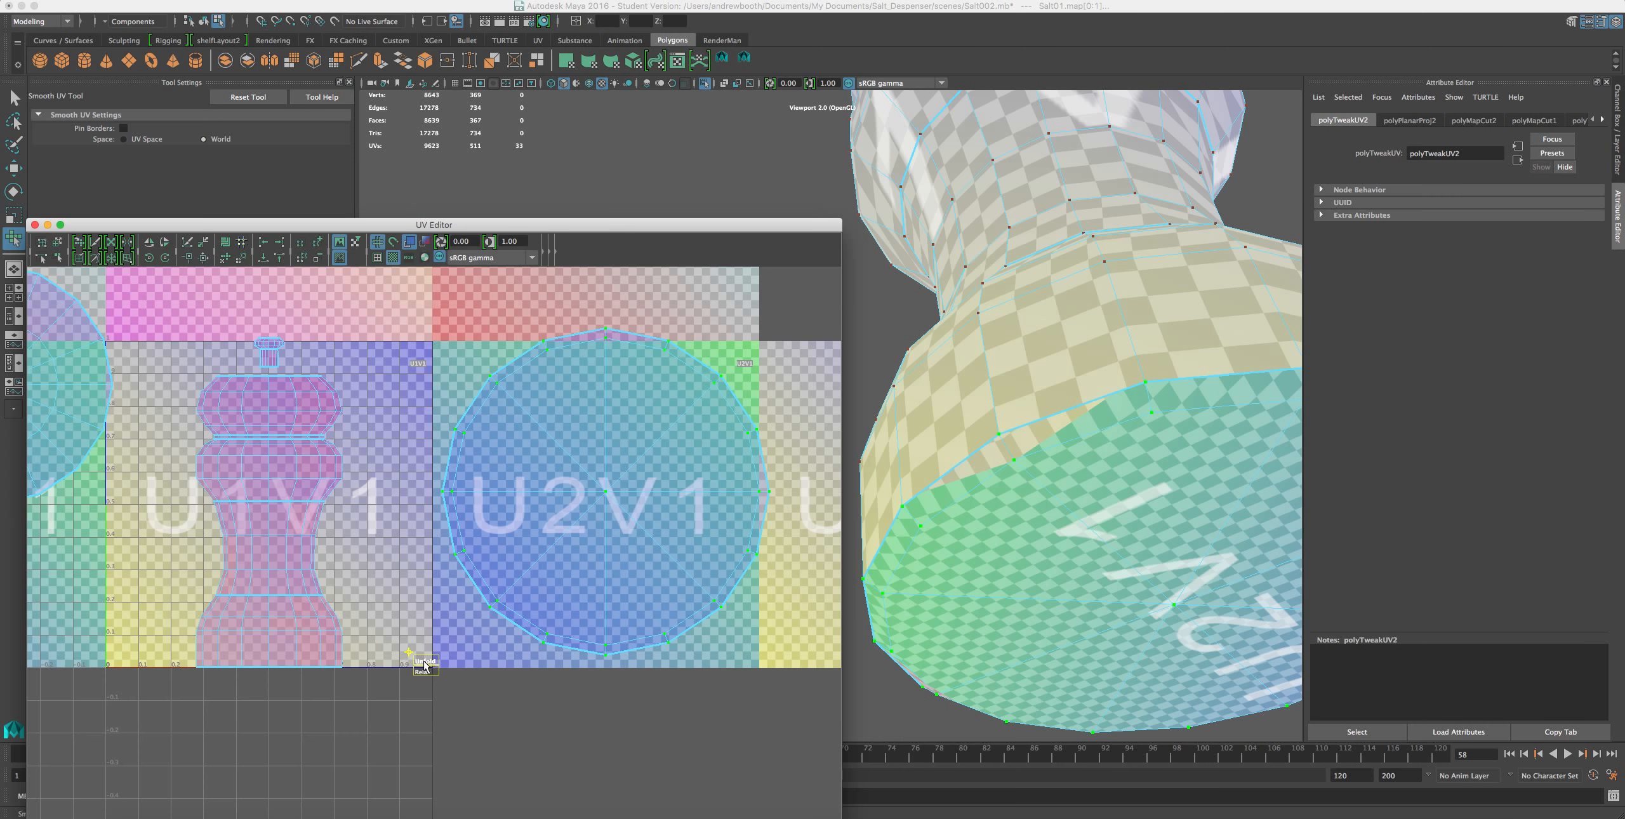
left_click_drag(424, 664, 427, 661)
left_click_drag(565, 645, 564, 645)
scroll(444, 552, "down", 2)
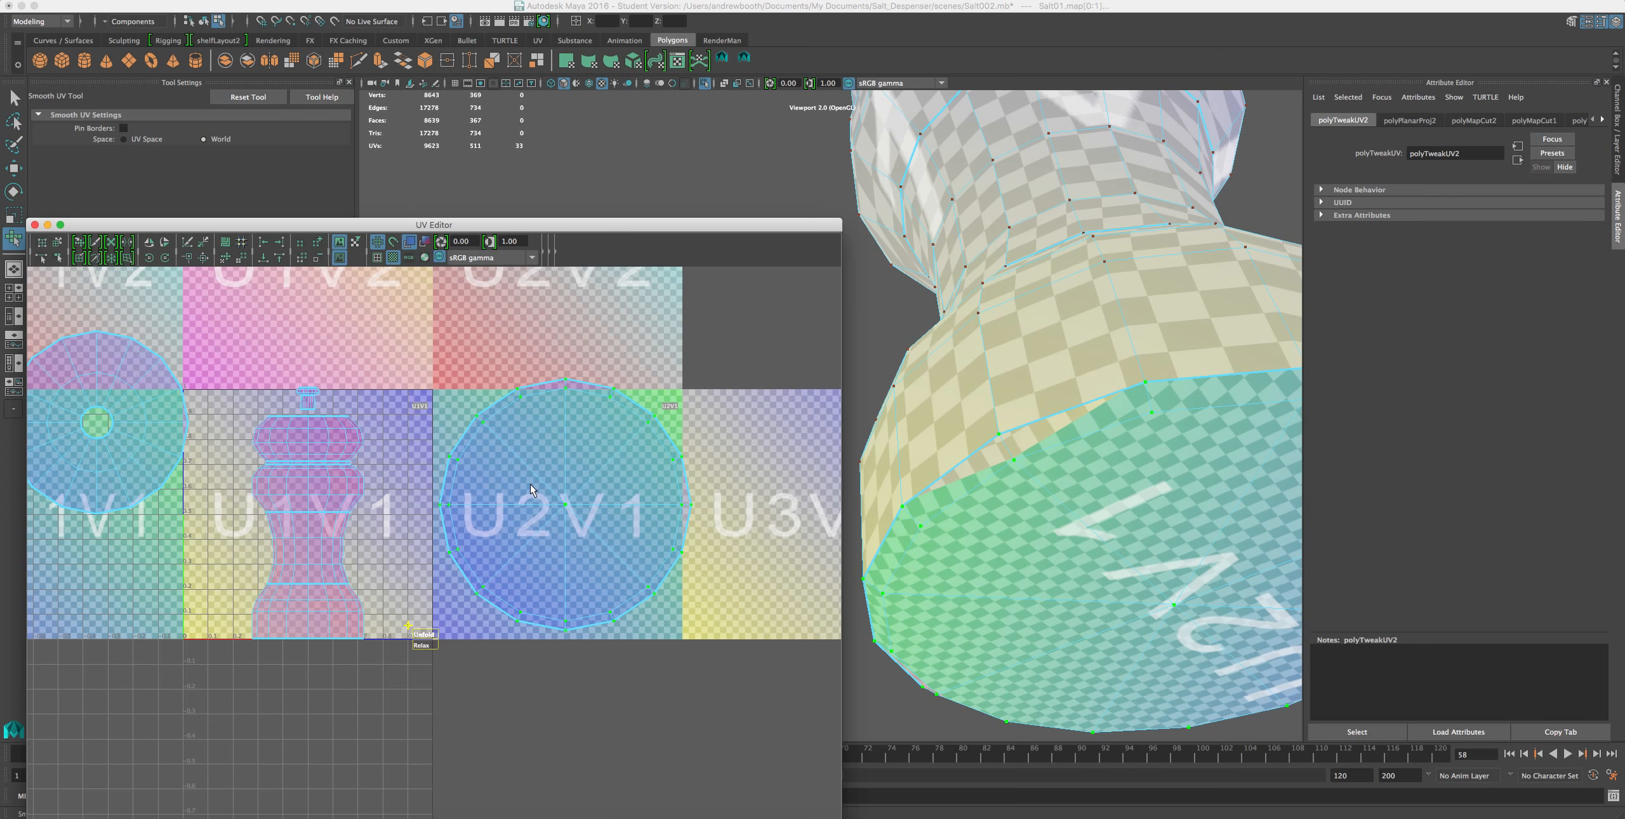
- Select the UV shell of the thin ring of faces in the groove below the rounded dome
left_click_drag(1069, 415, 1063, 443, "alt")
scroll(1062, 443, "down", 5)
middle_click_drag(1063, 442, 1152, 460, "alt")
middle_click_drag(1097, 326, 1145, 390, "alt")
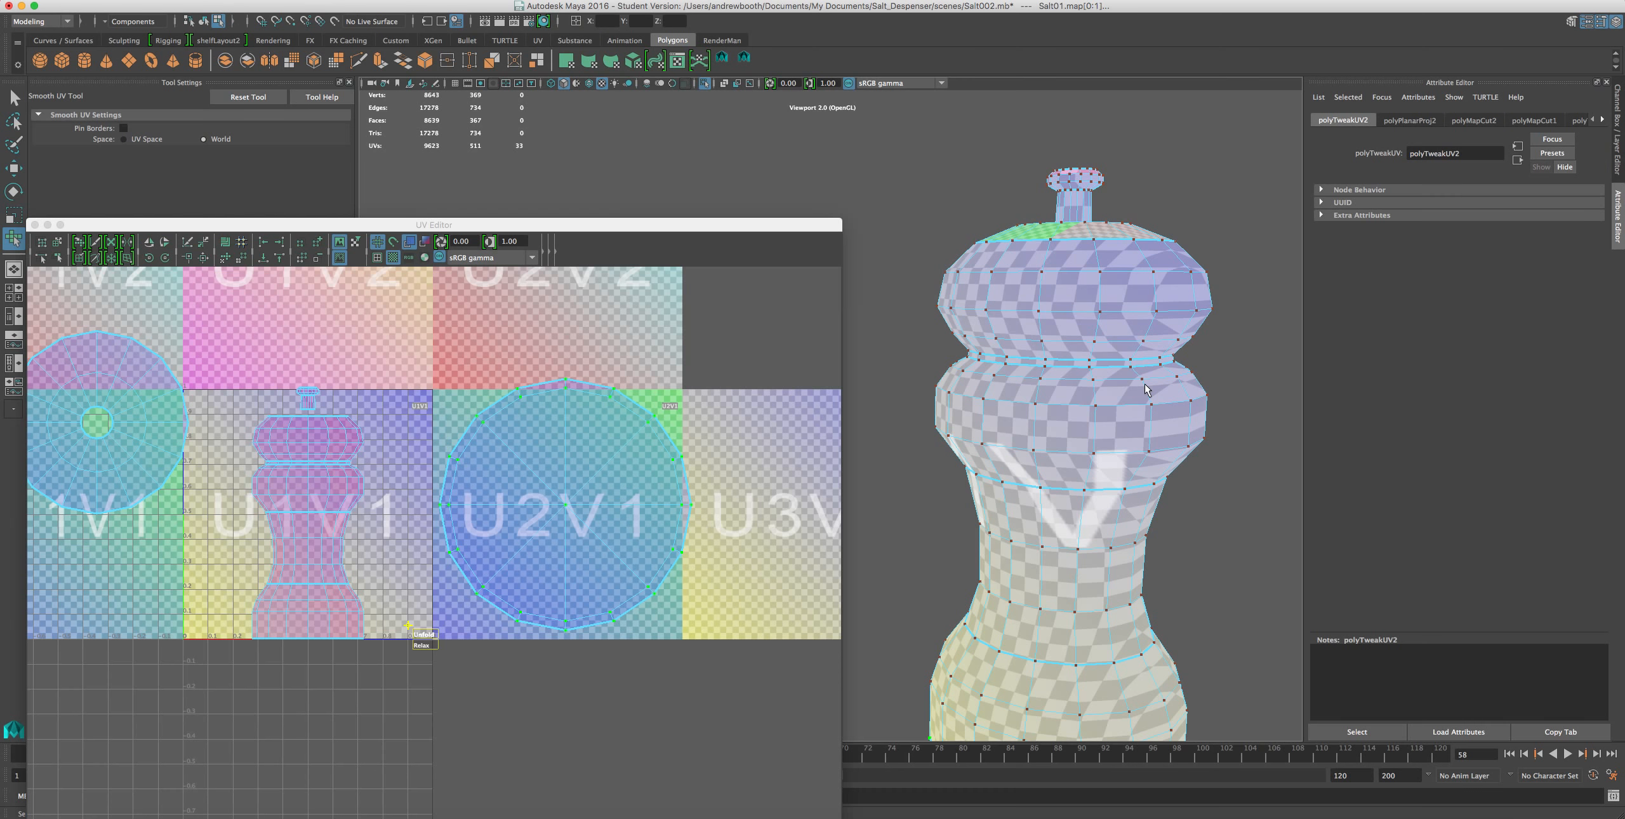
middle_click_drag(1156, 285, 1105, 340, "alt")
scroll(1104, 341, "up", 4)
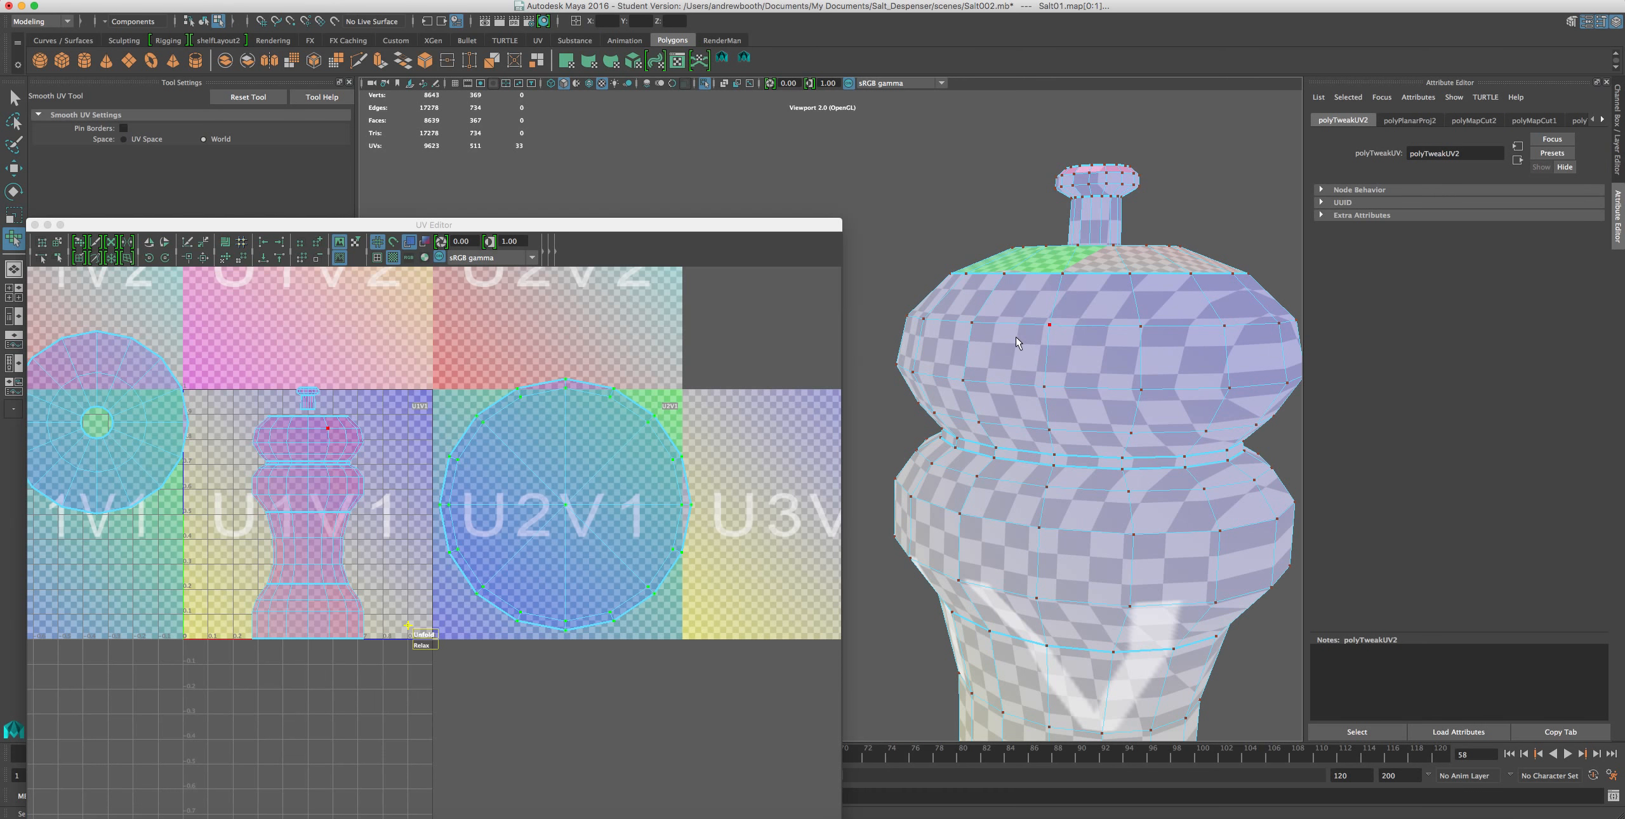
right_click_drag(1032, 342, 1077, 357)
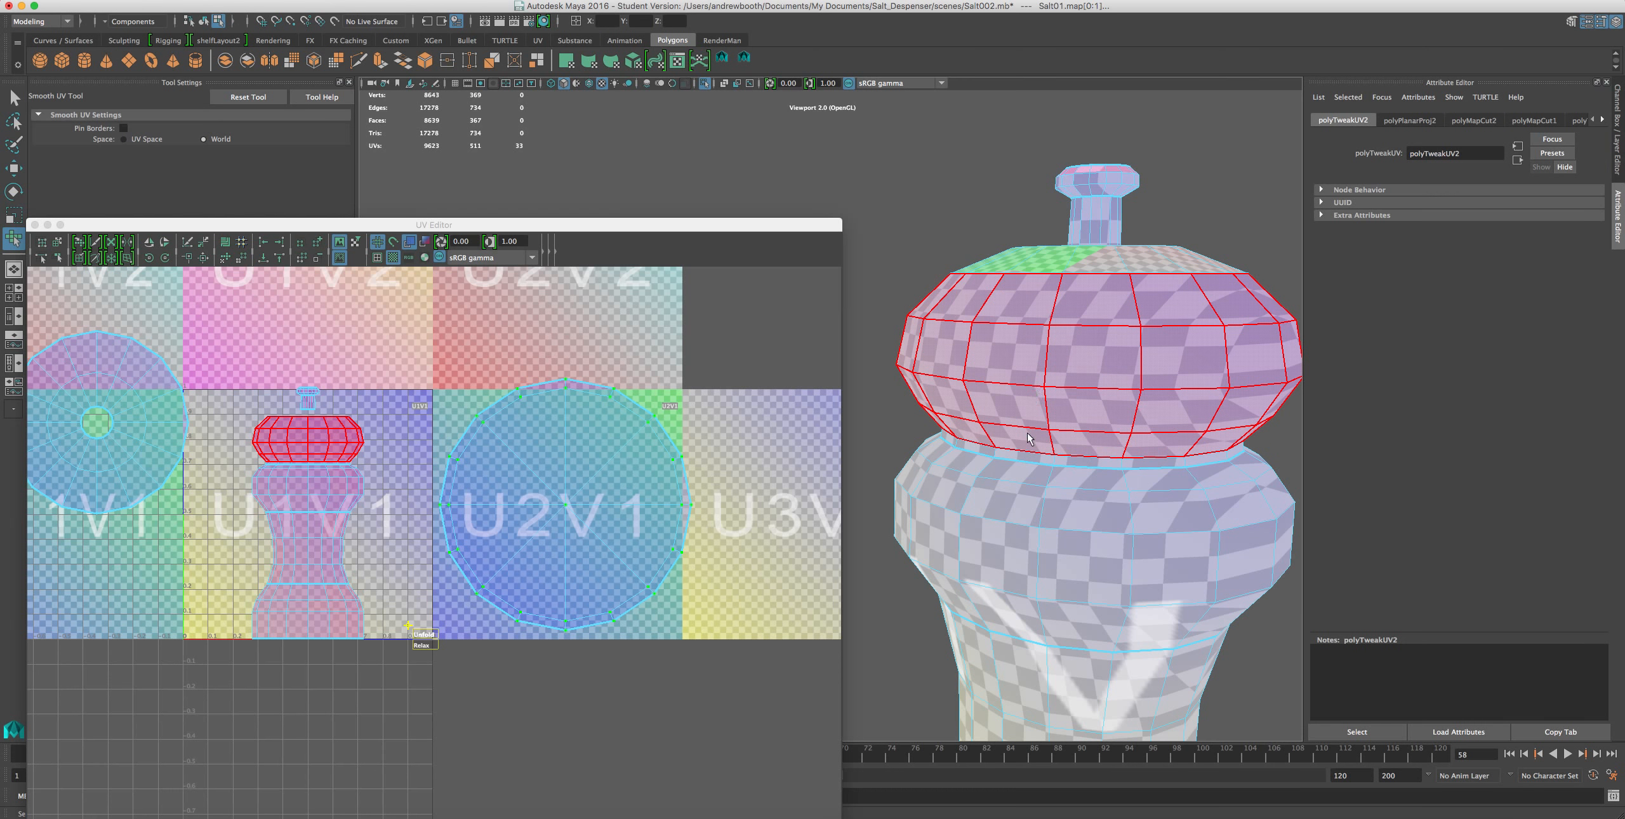
left_click(1022, 457)
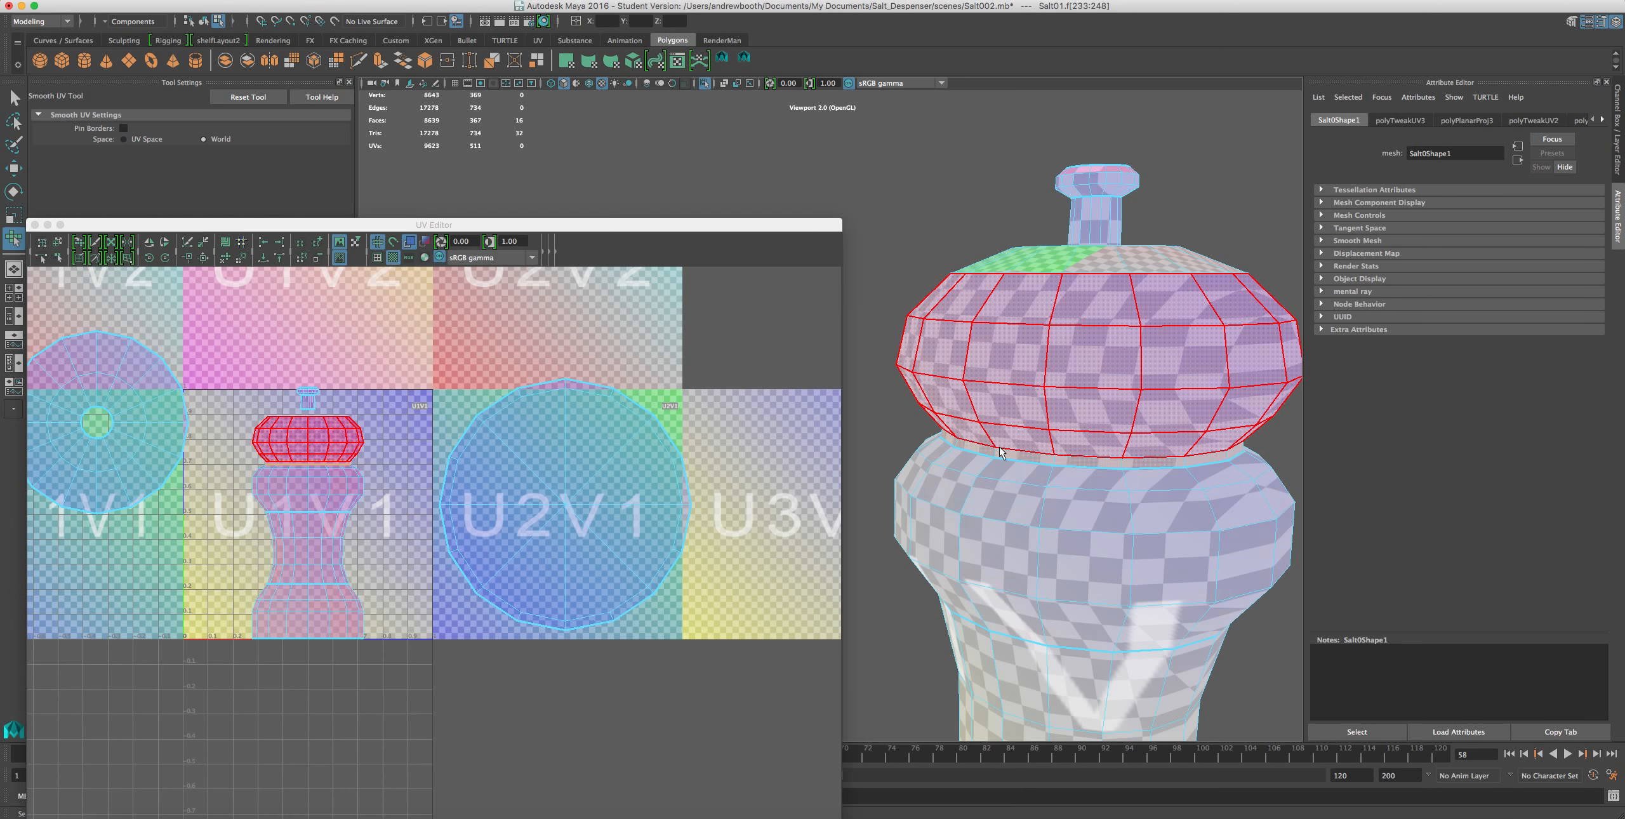
- Apply a cylindrical projection to the thin ring and widen its horizontal sweep to about 141.7, with a projection height of about 0.126
left_click(710, 0)
mouse_move(677, 0)
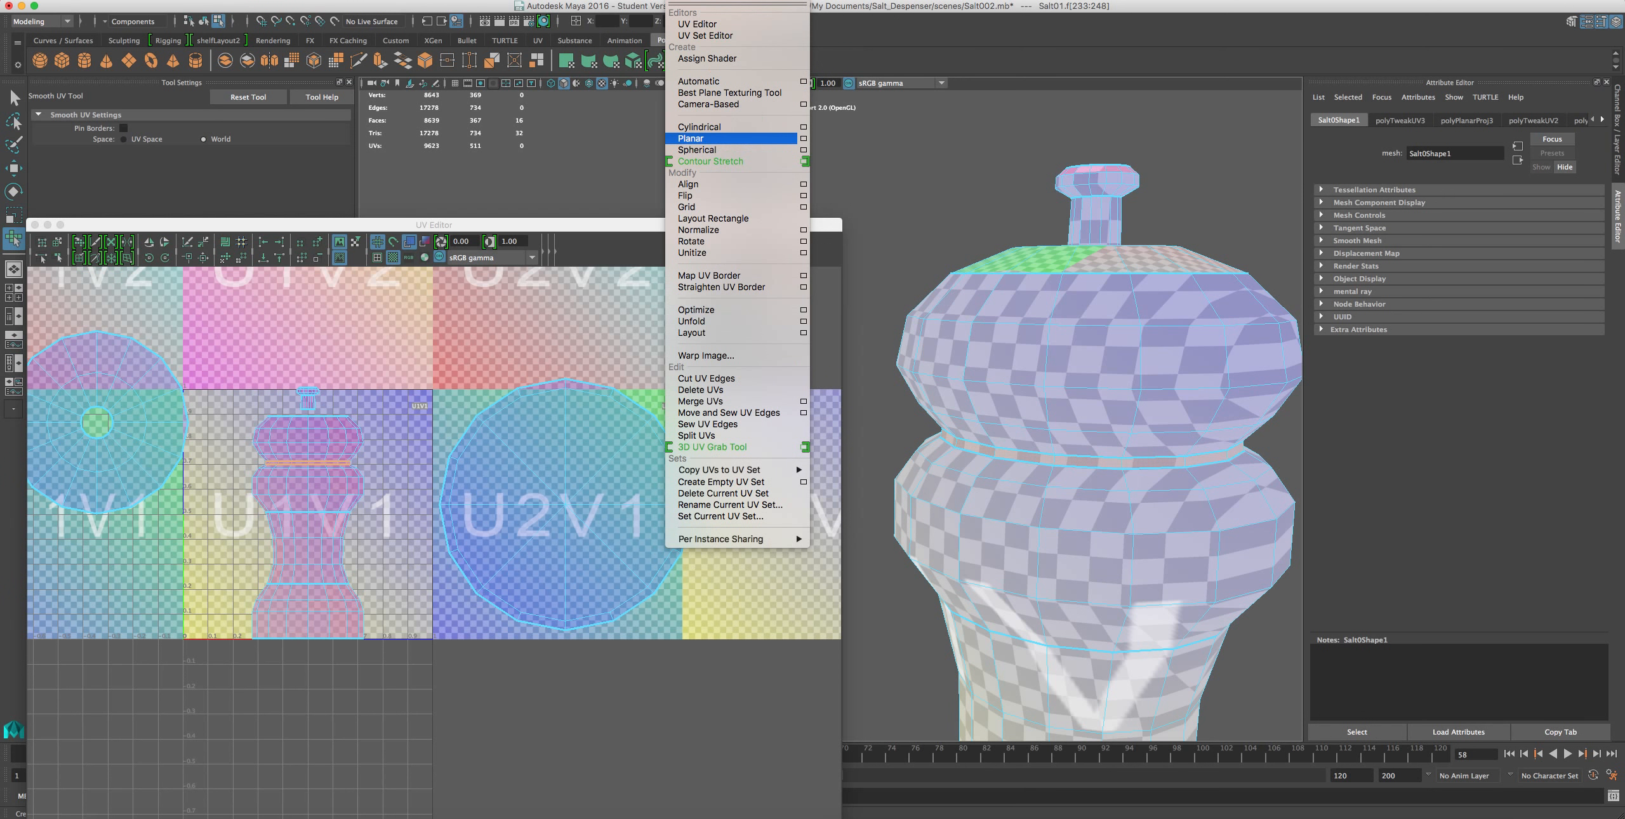
left_click(693, 128)
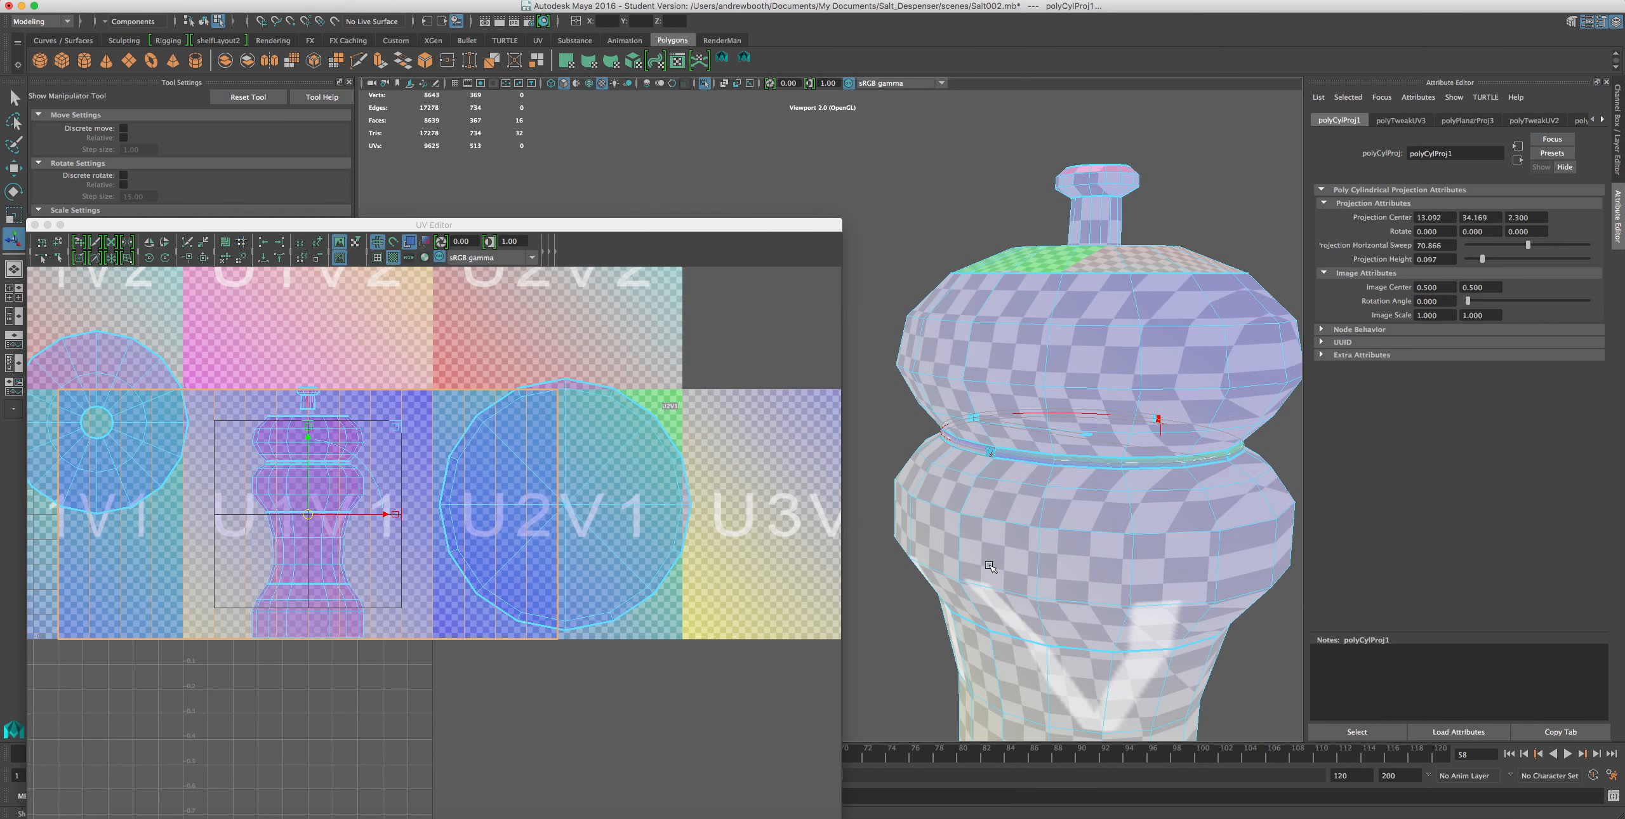
right_click_drag(953, 460, 1056, 467, "alt")
middle_click_drag(1117, 504, 962, 405, "alt")
right_click_drag(1031, 408, 1062, 383, "alt")
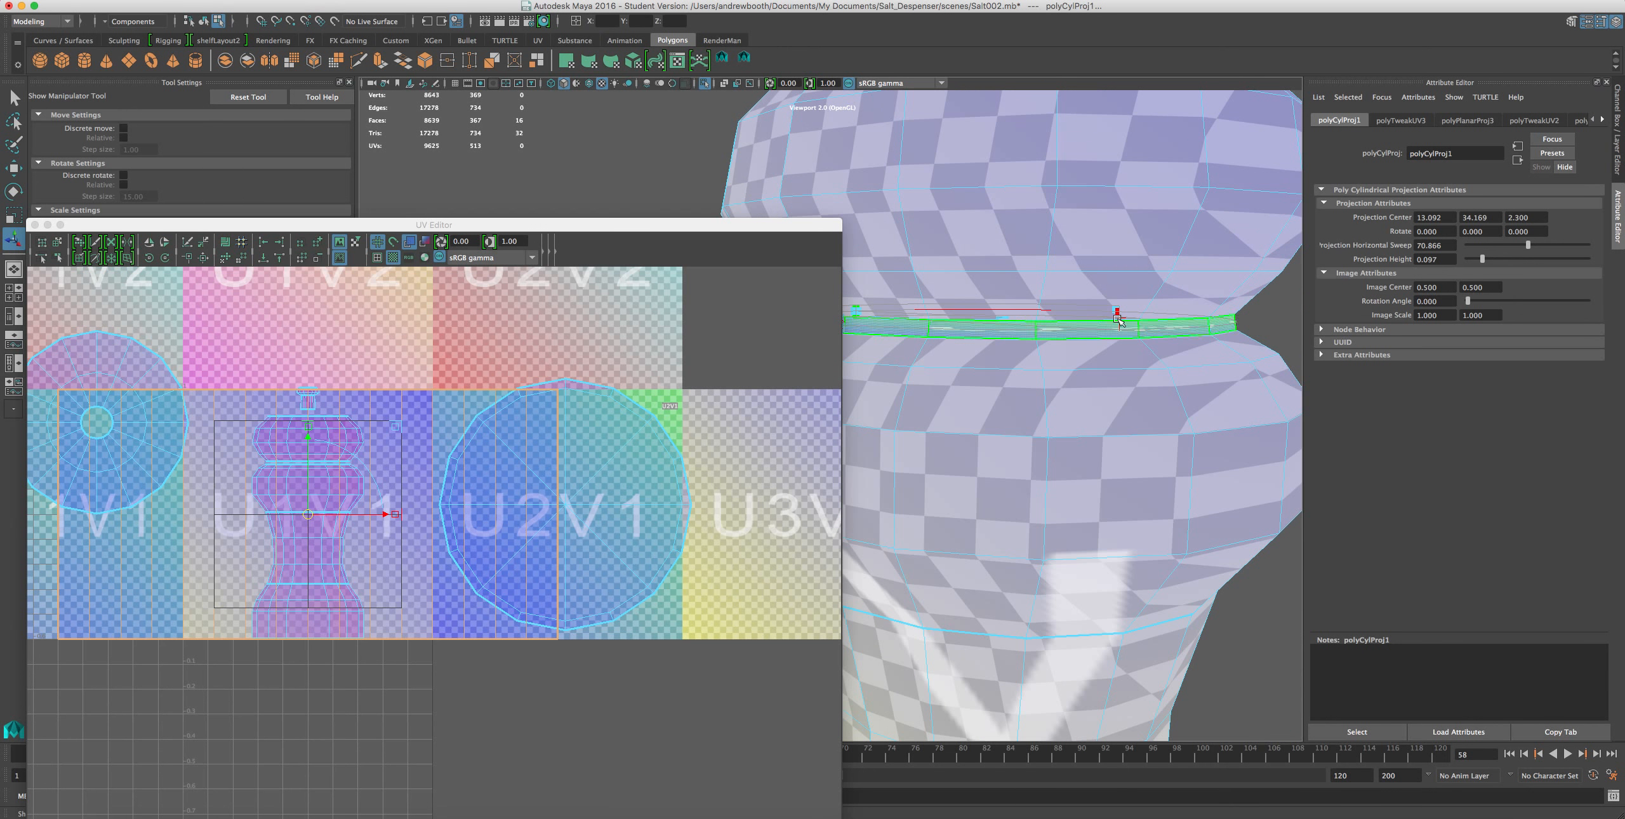
left_click_drag(1118, 311, 1188, 314)
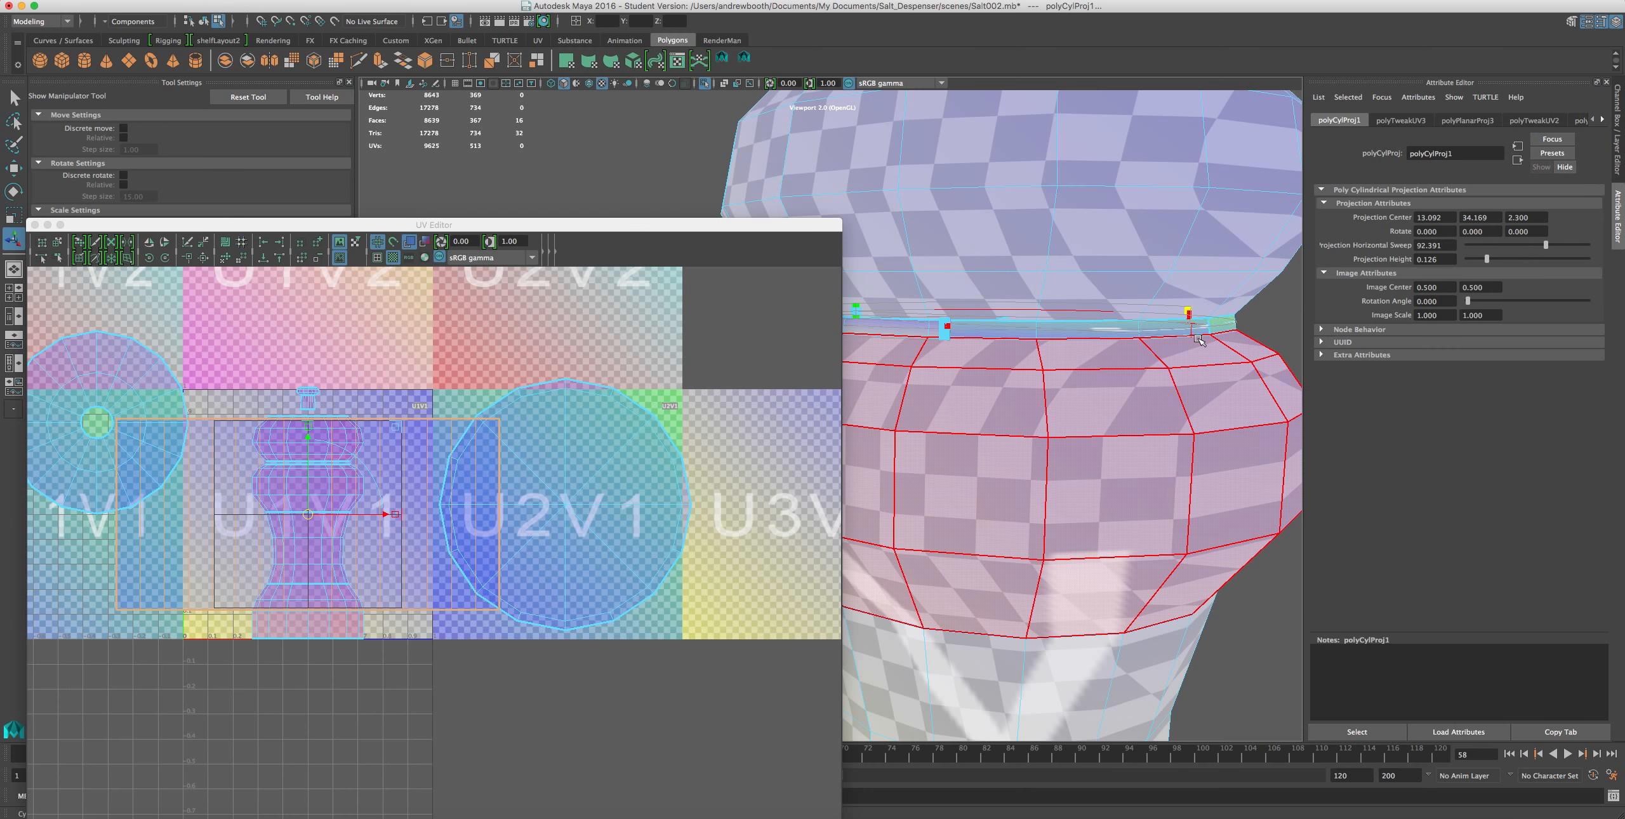
left_click_drag(1041, 369, 998, 377, "alt")
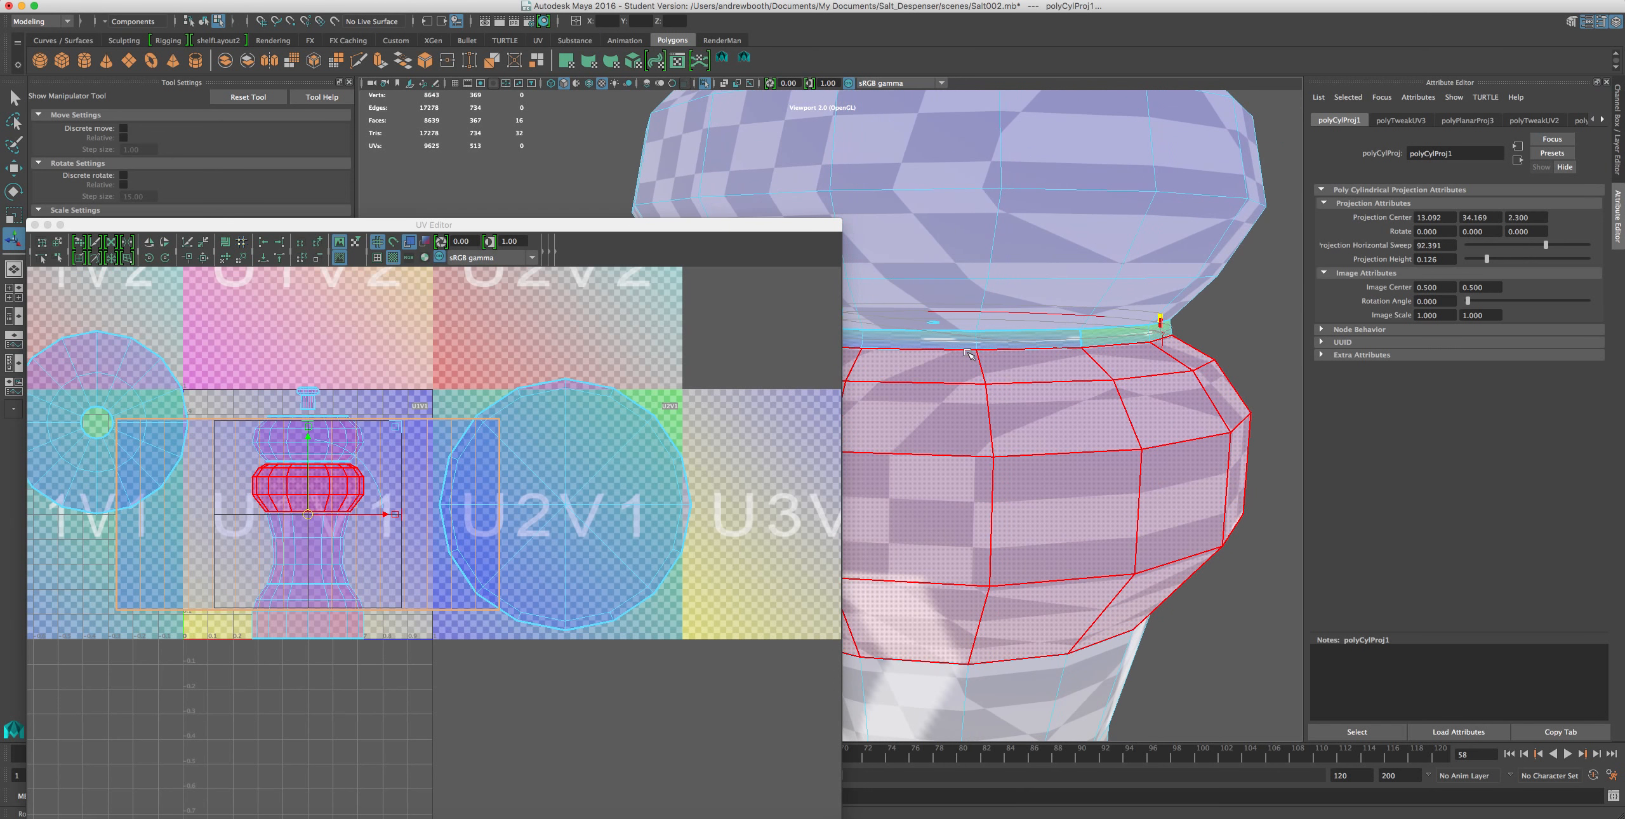
left_click_drag(1158, 321, 1168, 360)
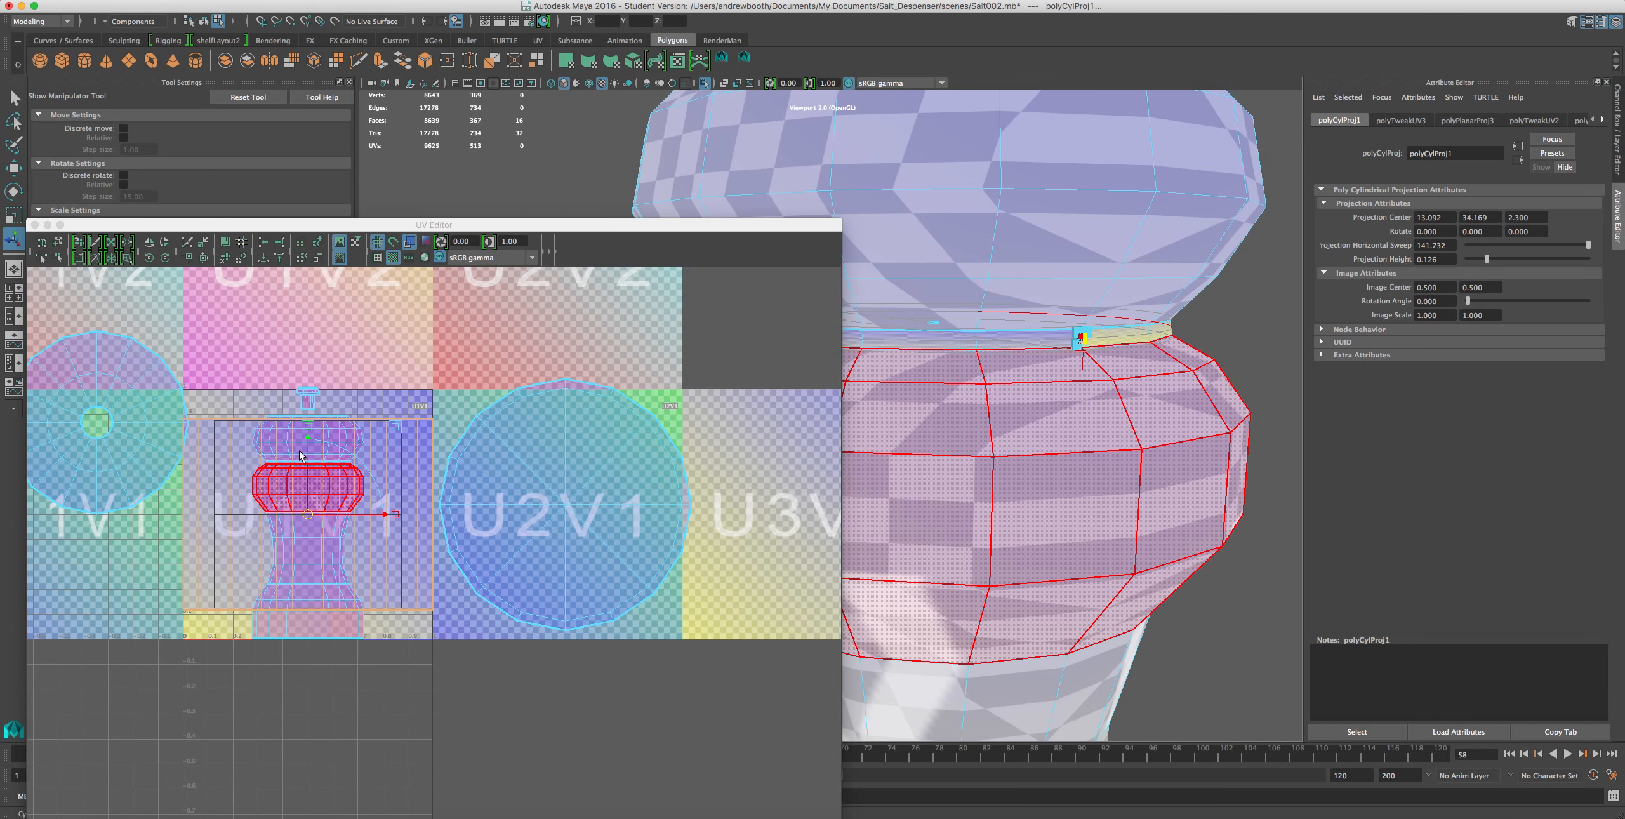
- Move the ring's projected UVs clear of the other shells into the U1V2 and U2V2 tiles and inspect the ring's checker pattern
left_click_drag(306, 508, 377, 280)
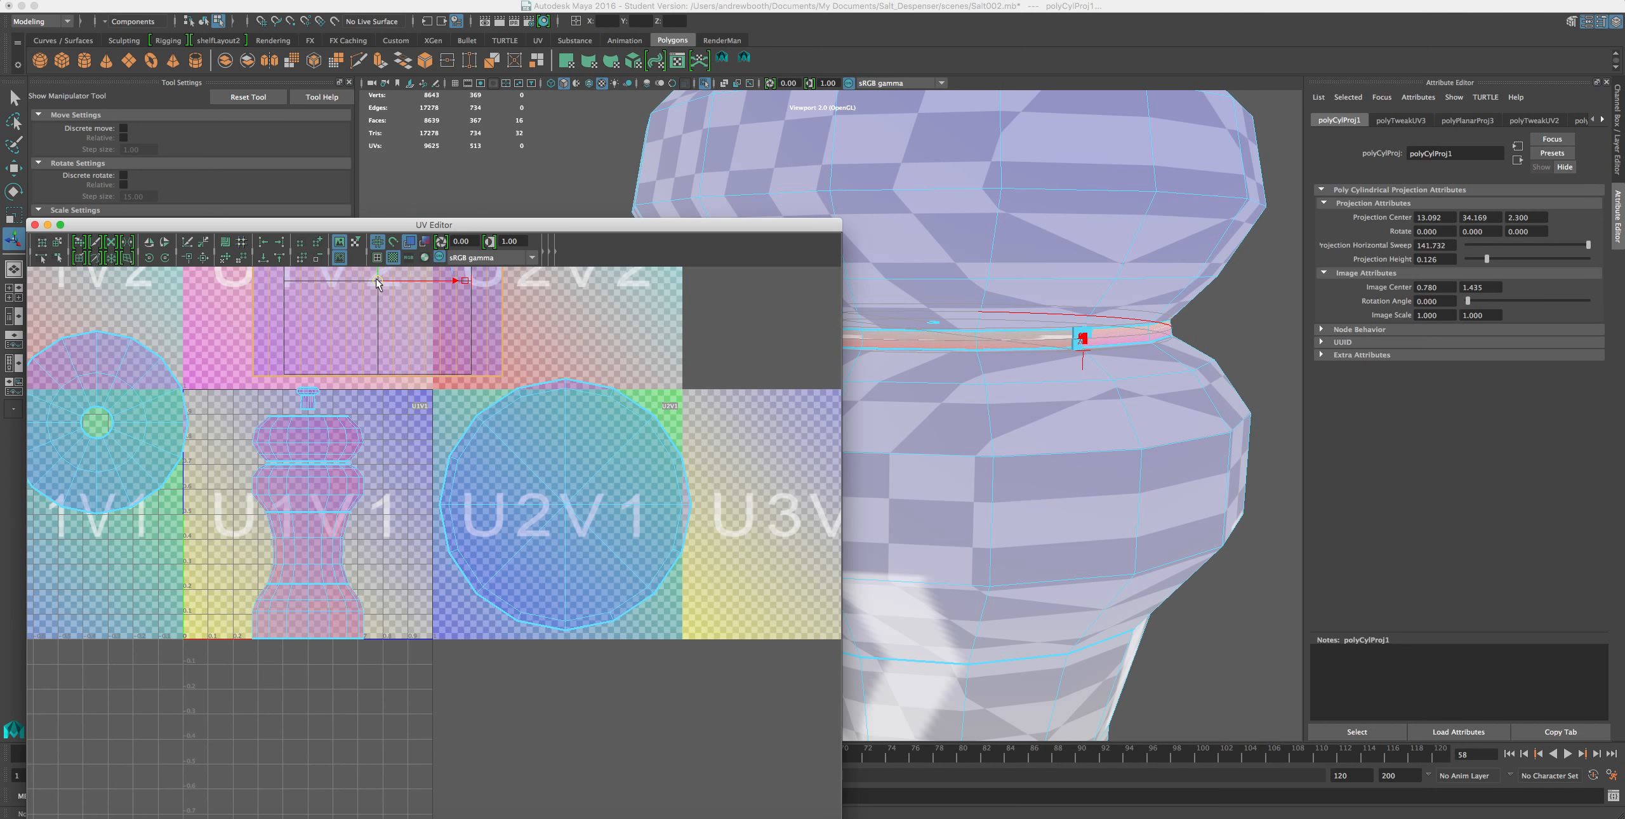
left_click_drag(1058, 447, 1125, 437, "alt")
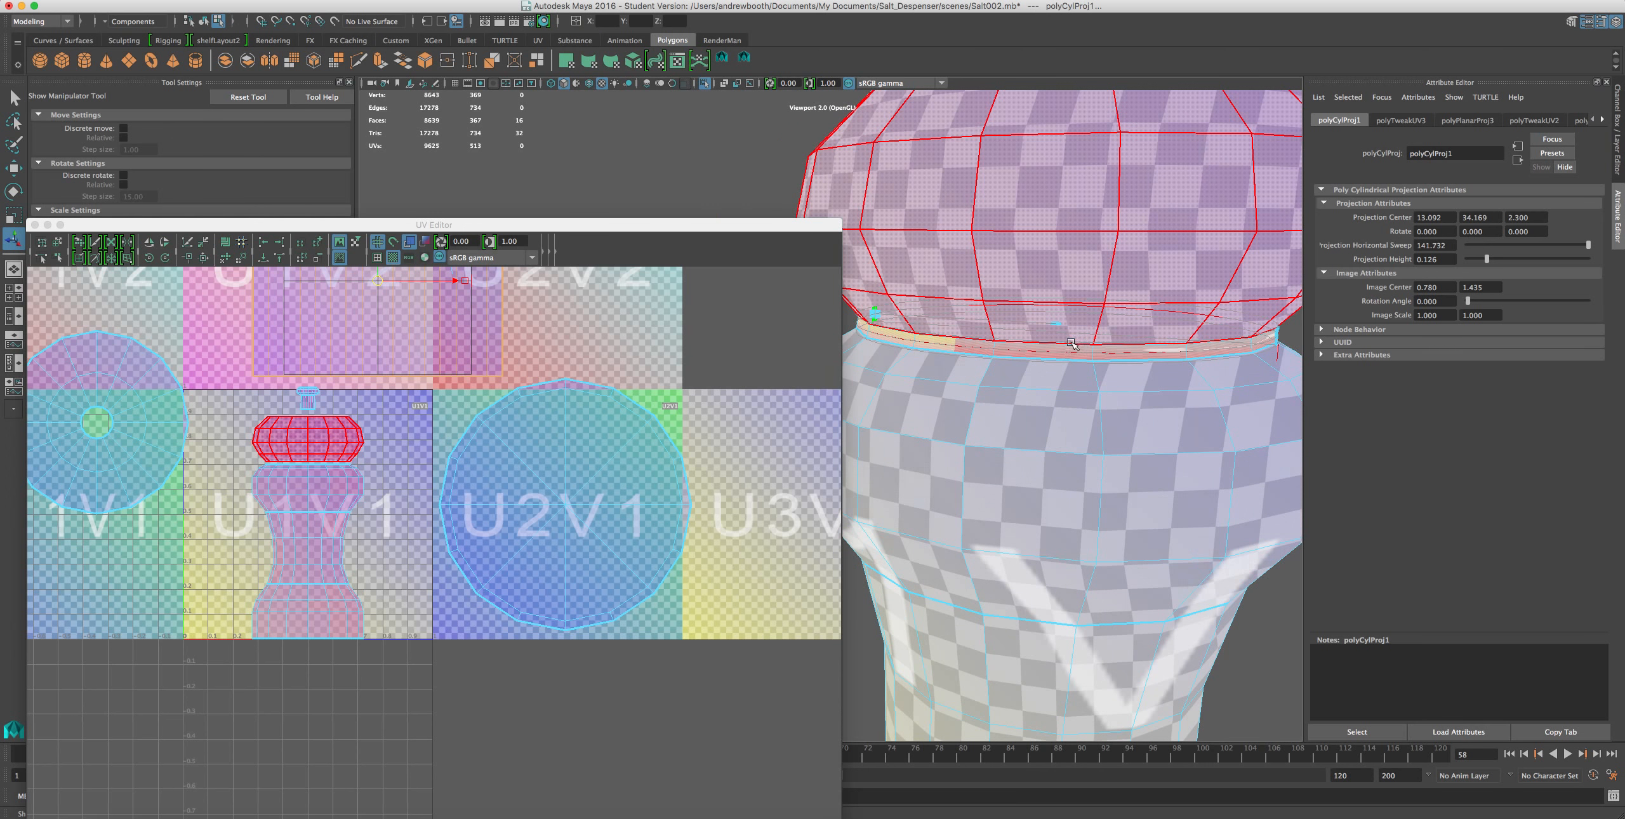
left_click(995, 353)
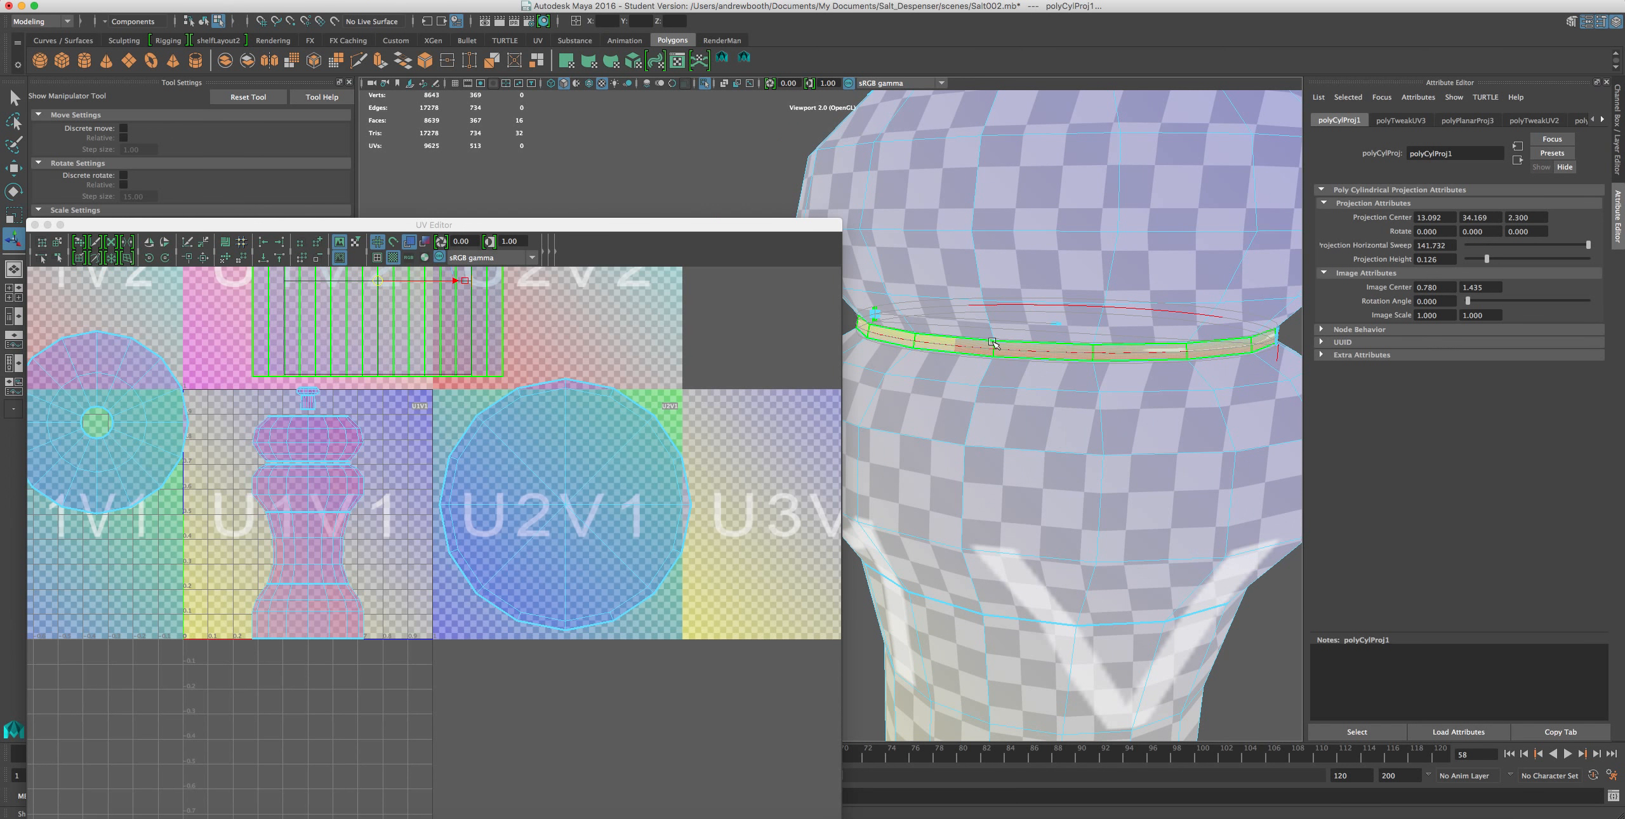
left_click_drag(991, 360, 969, 371, "alt")
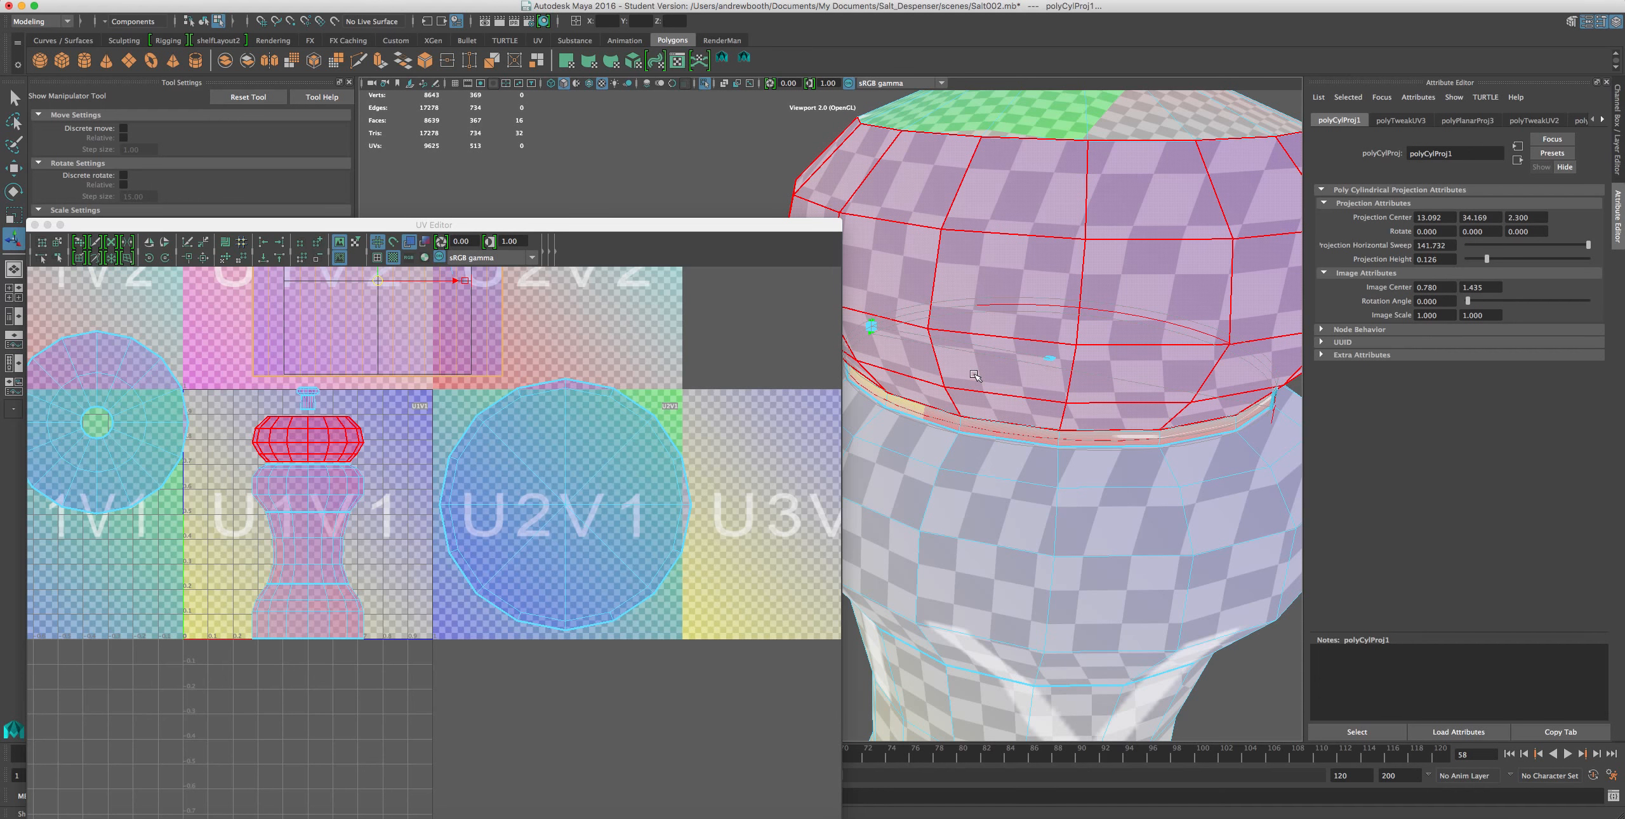
left_click_drag(1061, 386, 1184, 379, "alt")
left_click_drag(1097, 255, 1135, 233, "alt")
scroll(1135, 234, "up", 3)
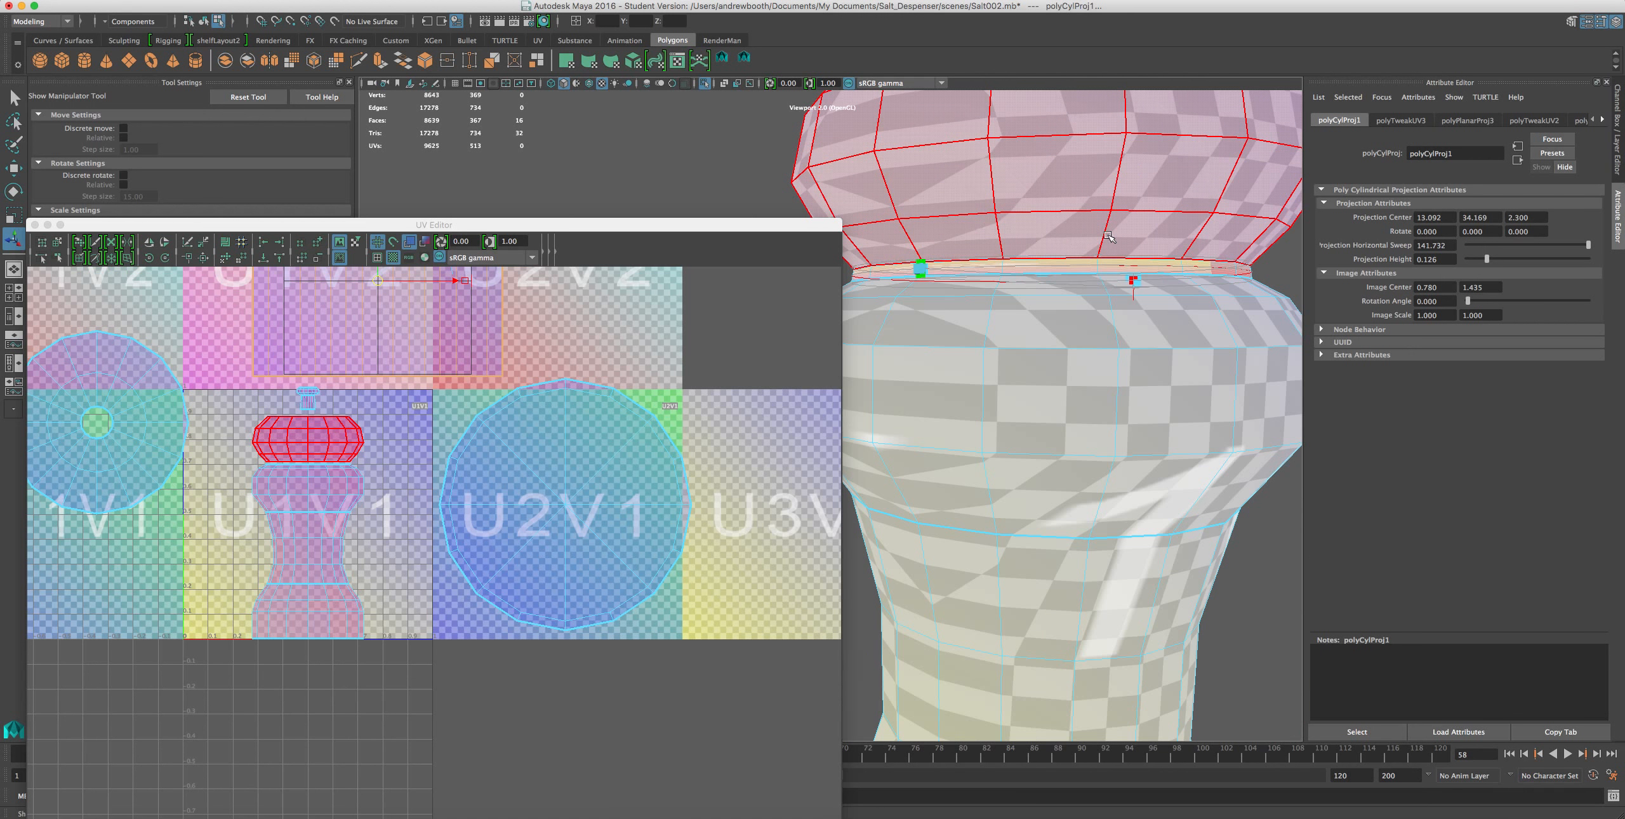
- Increase the ring's cylindrical projection height to about 8.66 and lower its centre to about 32.7 in Y
left_click_drag(918, 260, 923, 28)
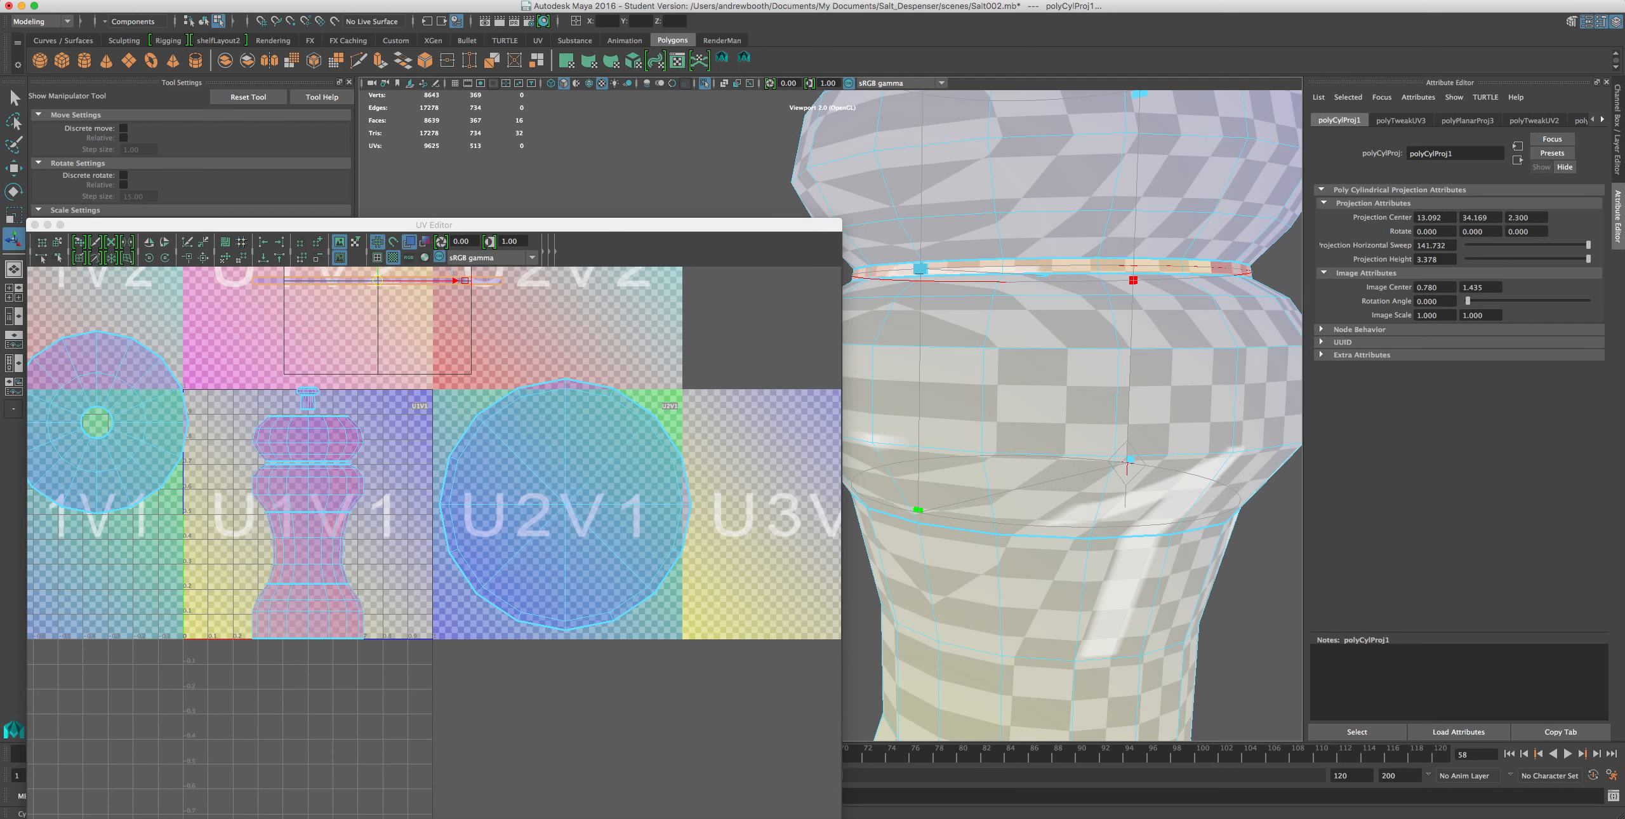
scroll(1036, 234, "down", 6)
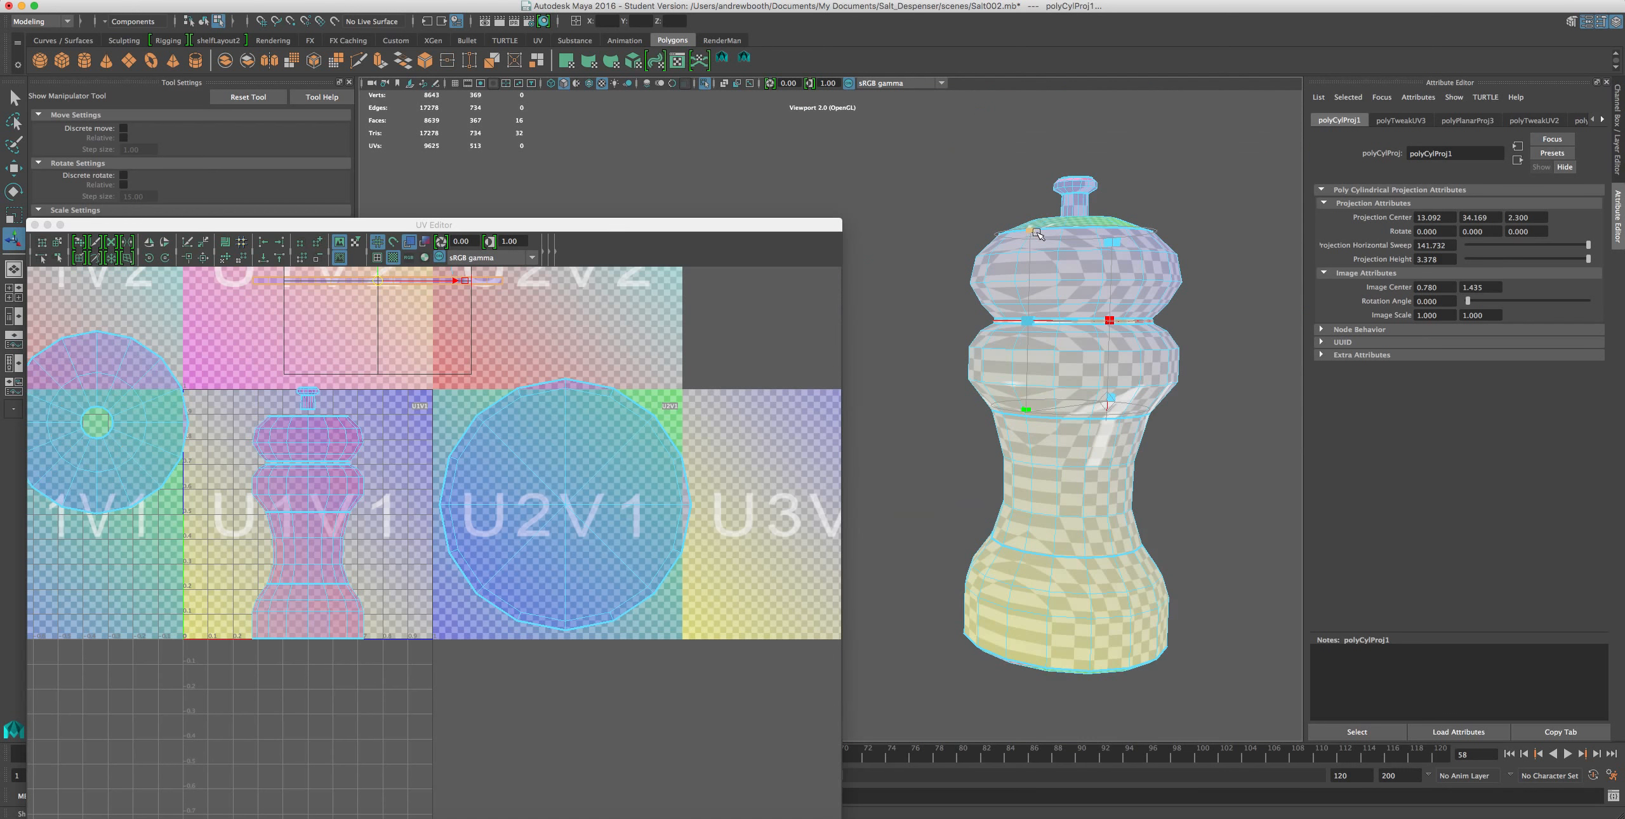
left_click_drag(1029, 230, 1001, 96)
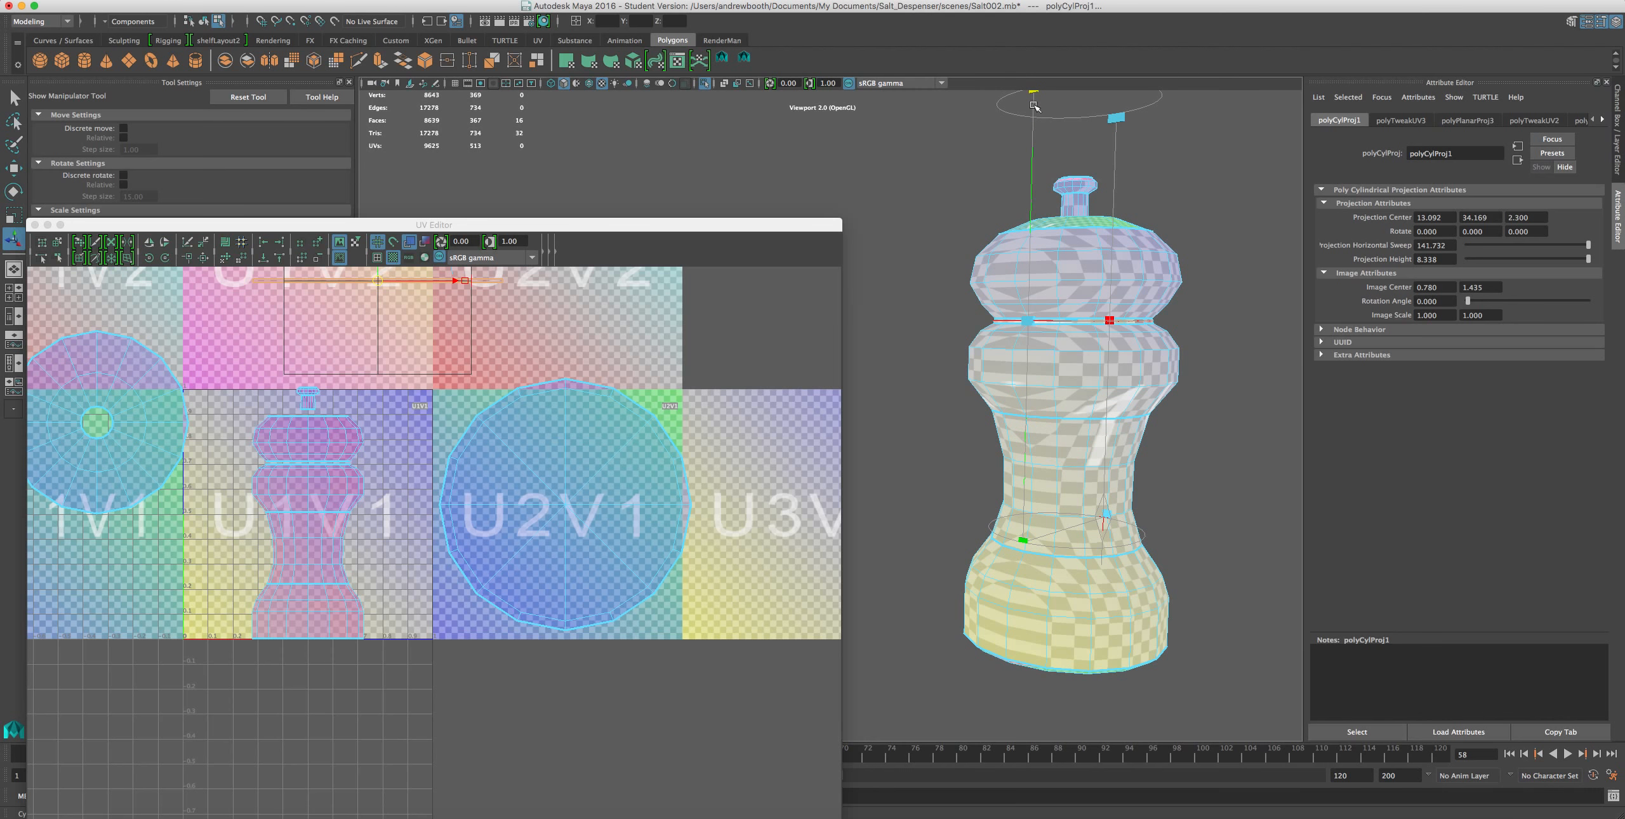
left_click_drag(1030, 328, 1023, 401)
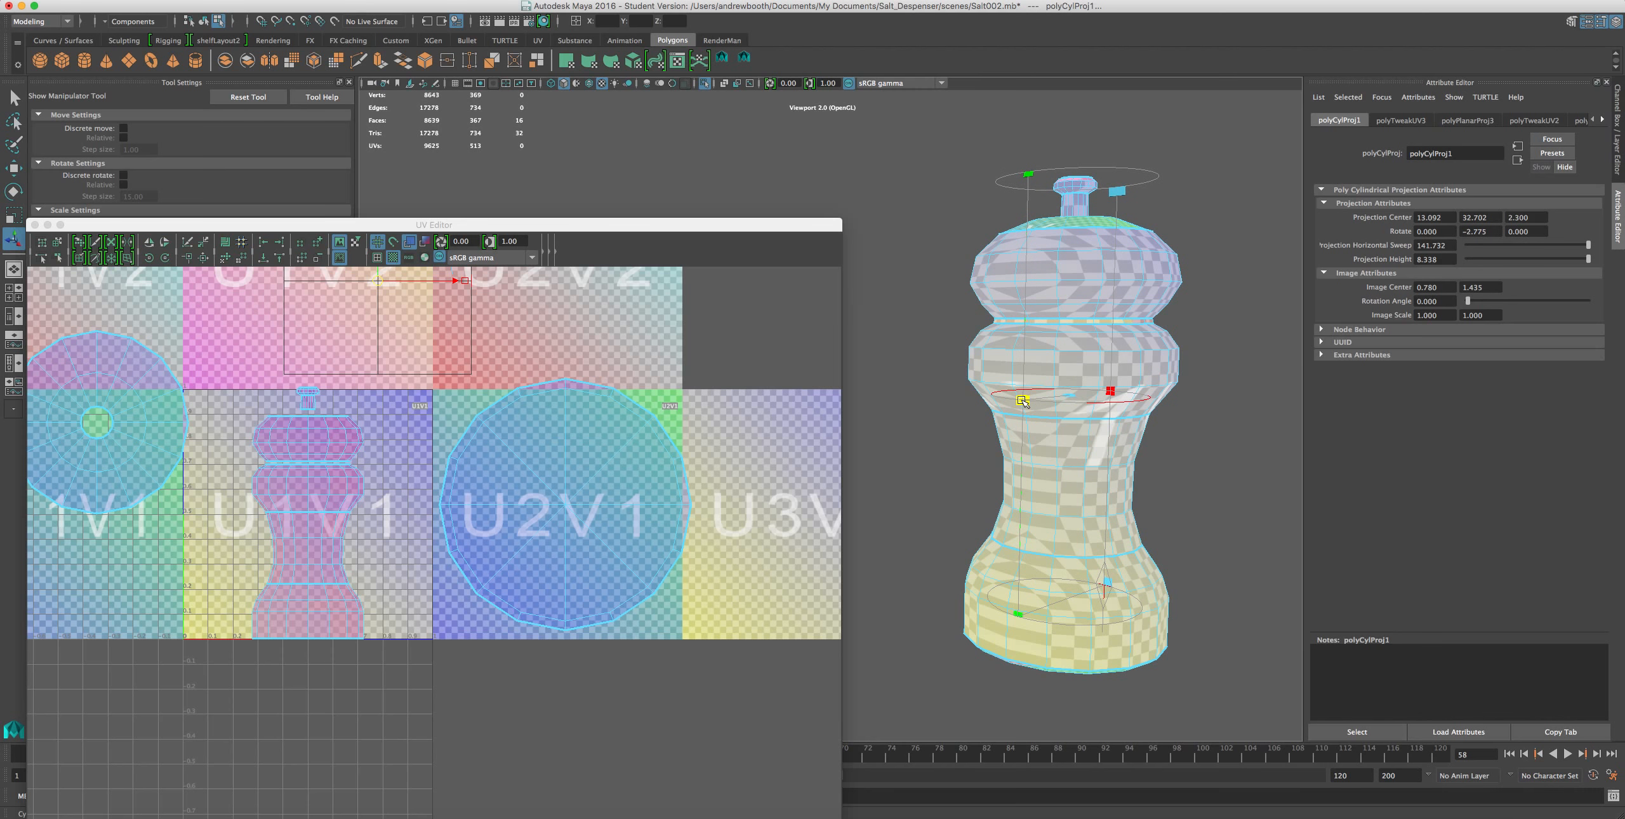
mouse_move(1028, 173)
left_mouse_down()
mouse_move(1026, 105)
mouse_move(1026, 158)
left_mouse_up()
- Widen the cylindrical projection beyond the dispenser's body, with height about 9.83, centre Y about 31.98 and Y rotation about -9.96
left_click_drag(1054, 272, 998, 272, "alt")
middle_click_drag(998, 272, 936, 123, "alt")
mouse_move(936, 123)
left_mouse_down("alt")
mouse_move(941, 67)
mouse_move(939, 101)
left_mouse_up("alt")
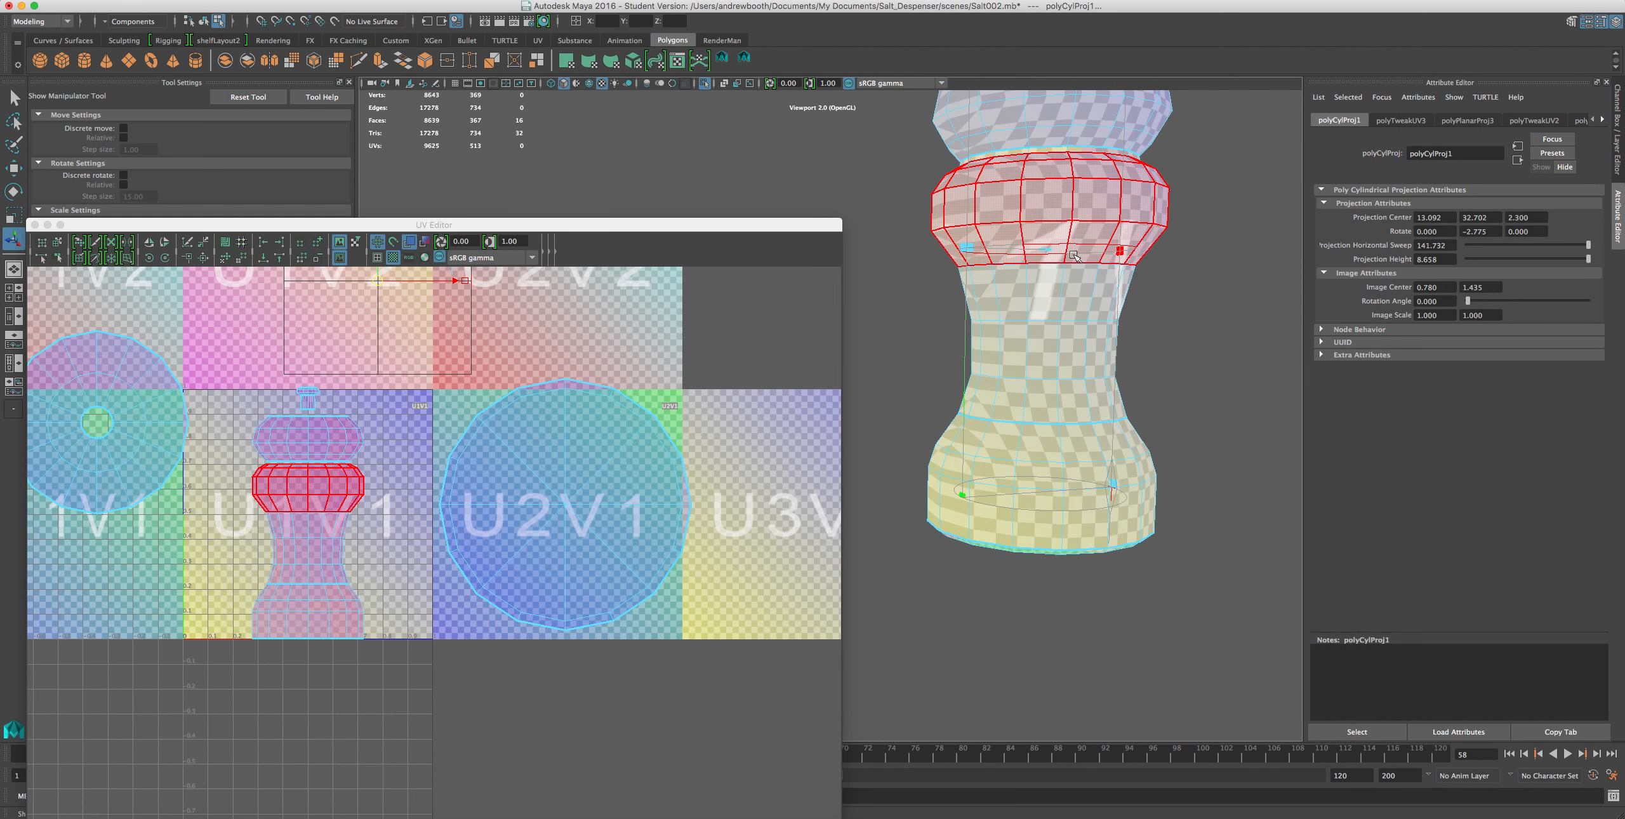
scroll(1076, 257, "up", 3)
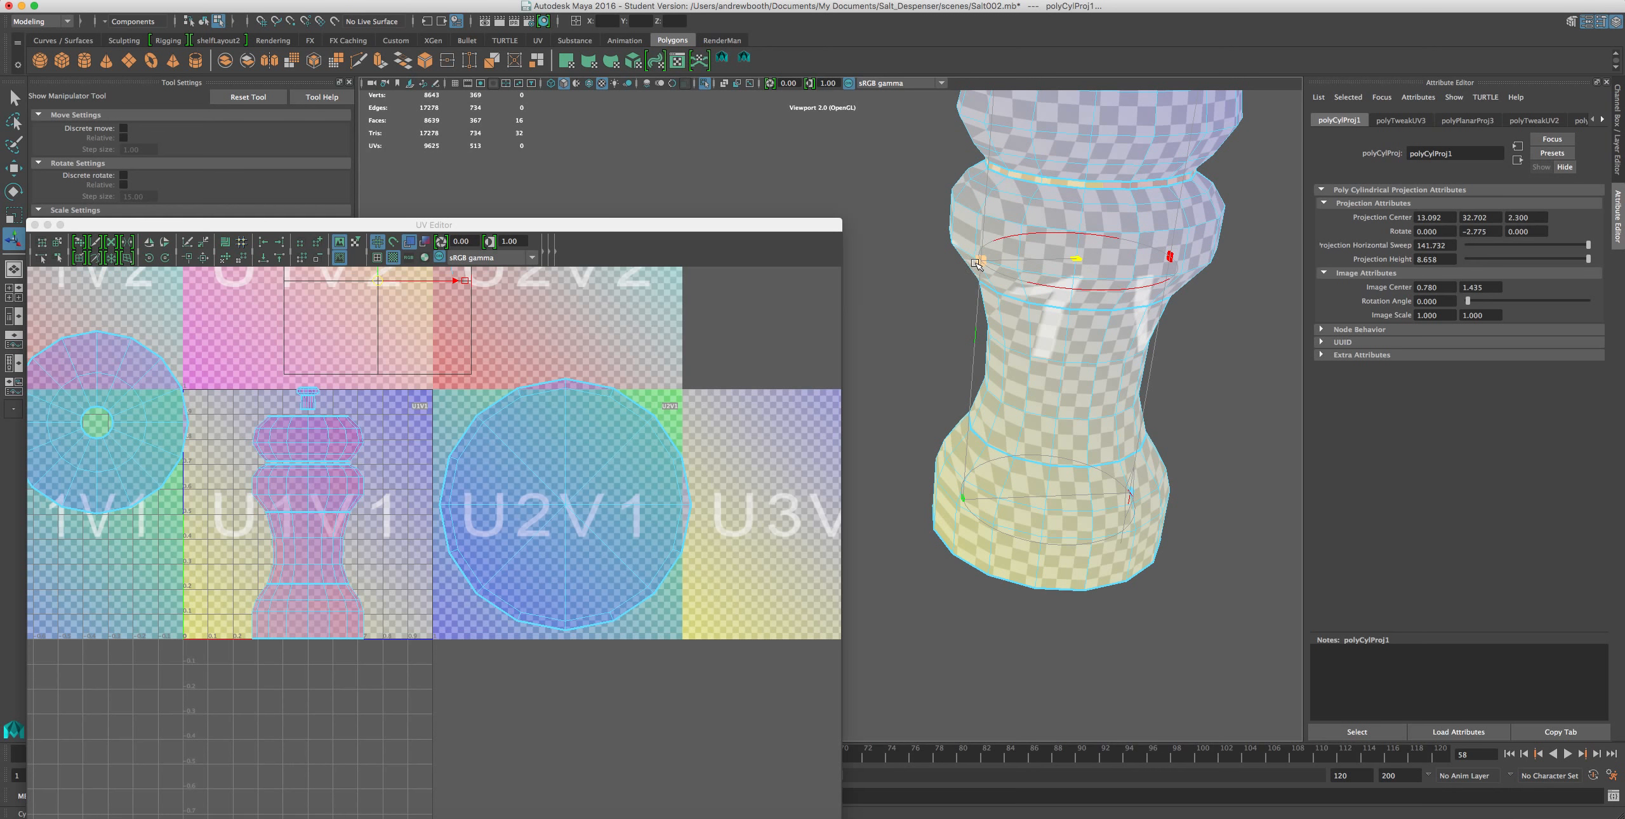
left_click_drag(1076, 258, 1173, 235)
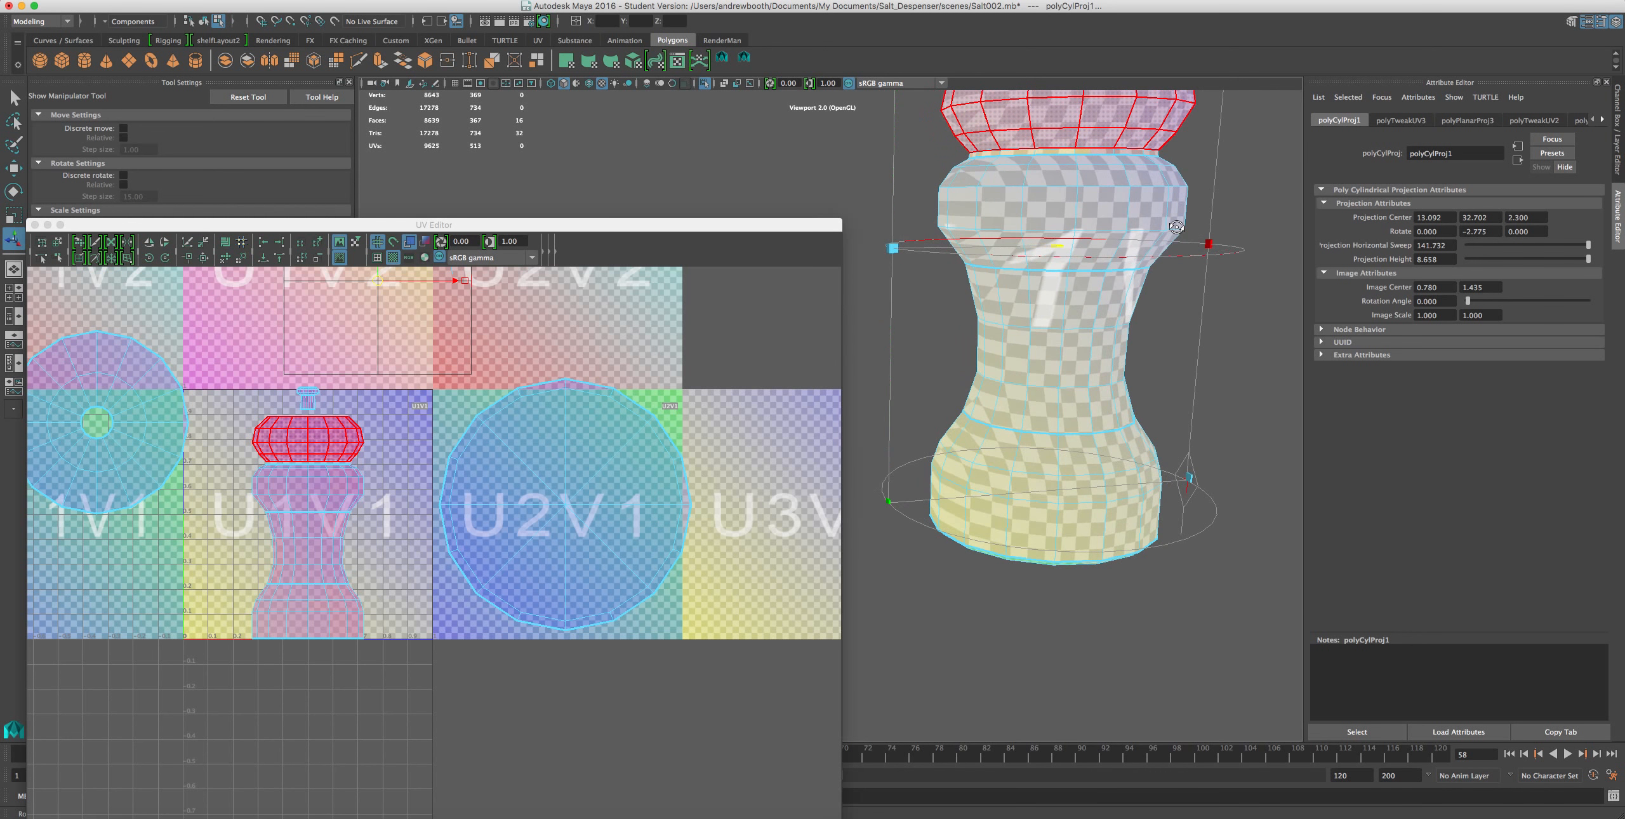
left_click_drag(1056, 246, 1042, 257)
mouse_move(1039, 403)
left_mouse_down("alt")
mouse_move(1044, 346)
mouse_move(1051, 378)
left_mouse_up("alt")
scroll(1050, 378, "down", 3)
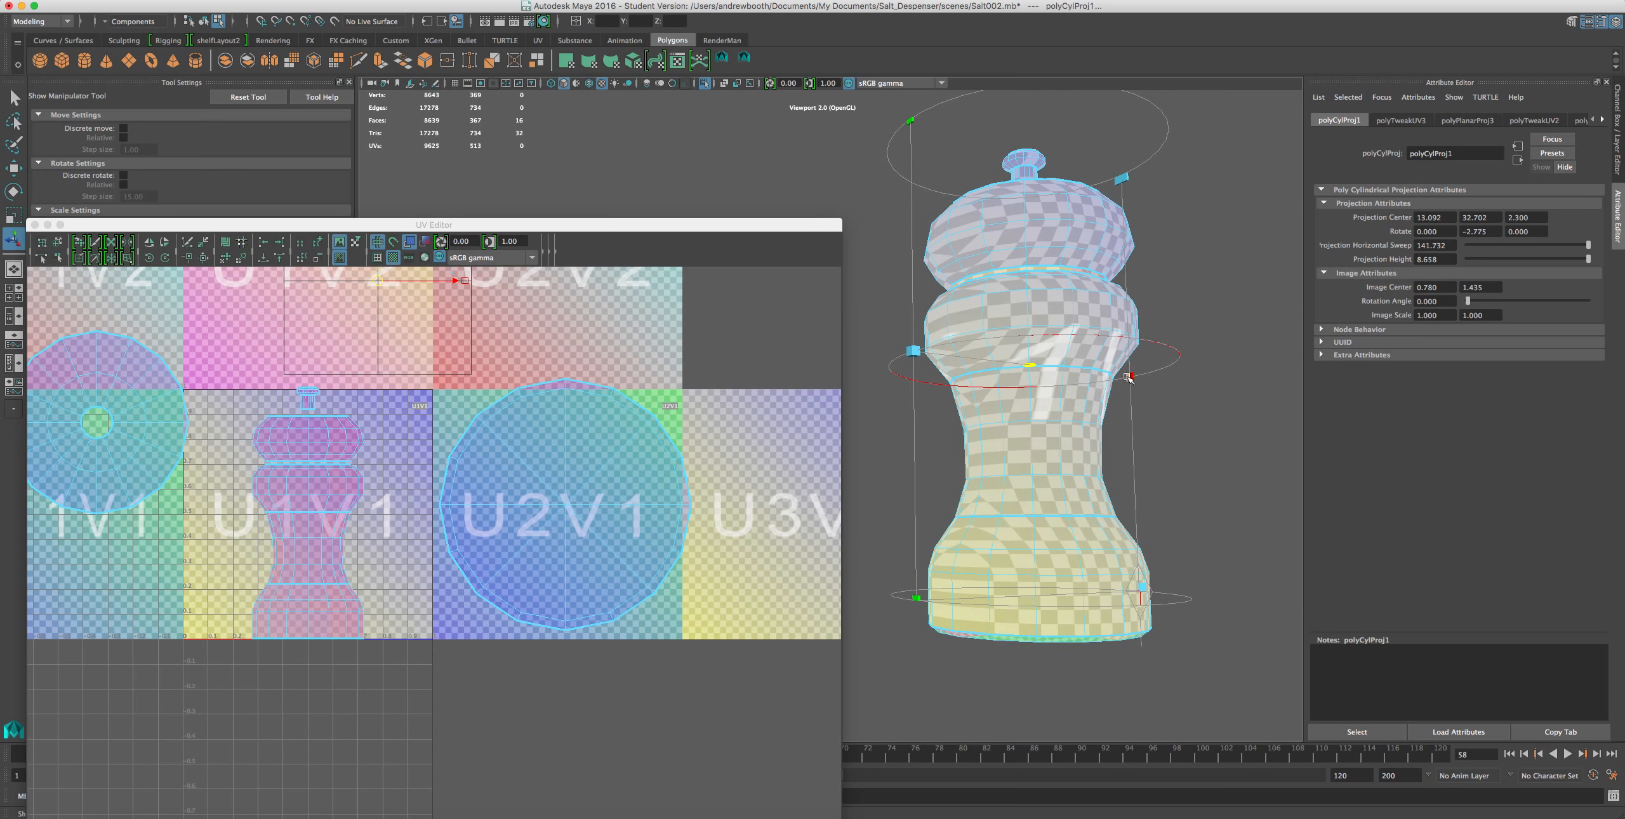
left_click_drag(912, 353, 903, 217)
left_click_drag(915, 141, 927, 93)
- Leave the projection manipulator and examine the ring's thin UV strip in the U1V2 tile and its checker pattern on the model
left_click(828, 323)
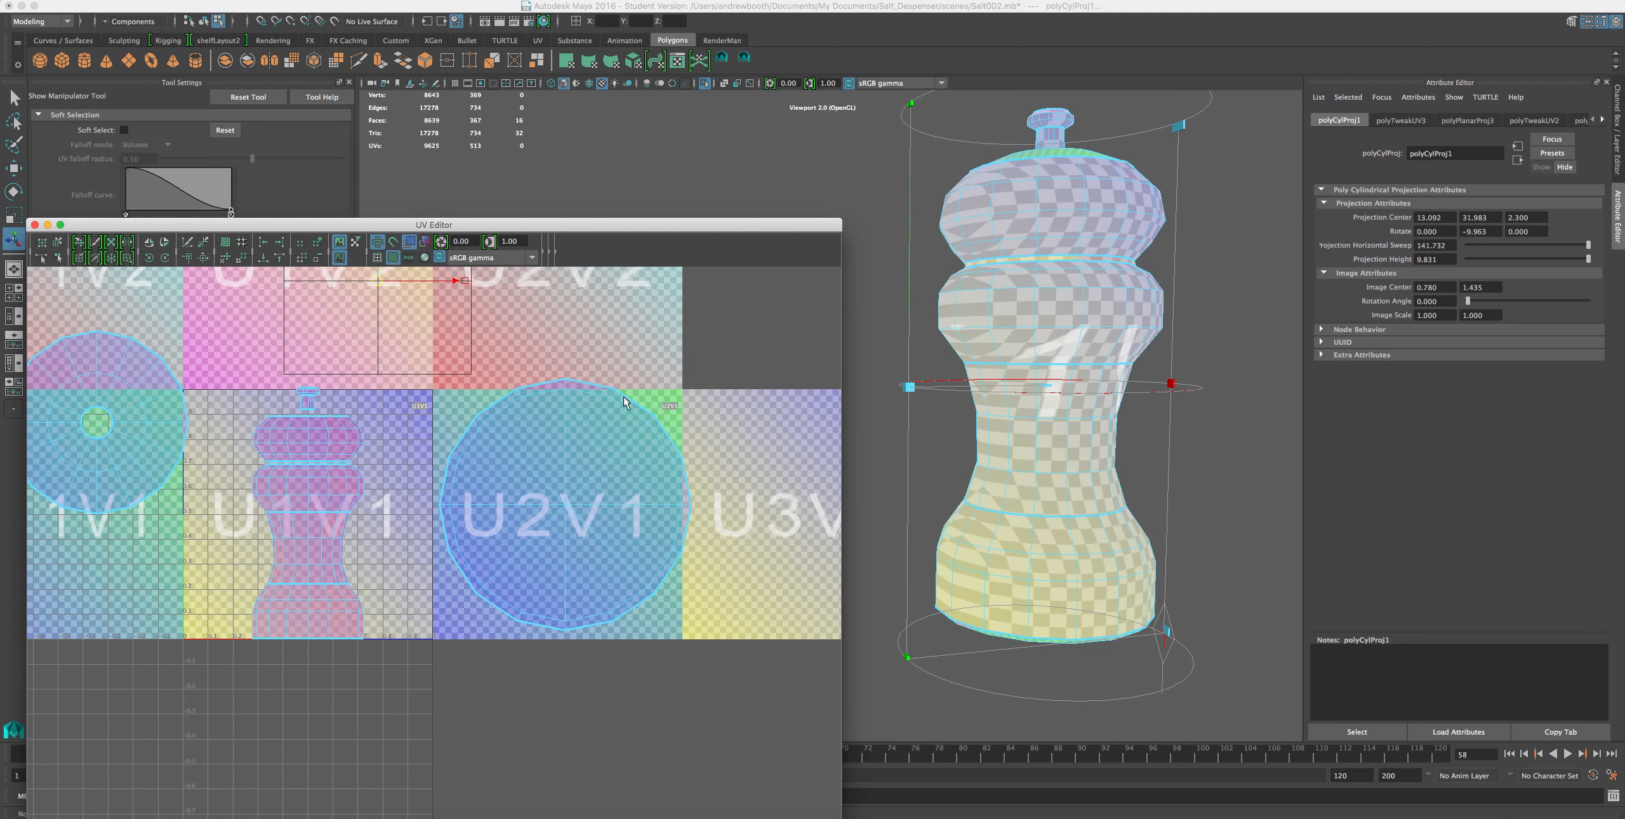
middle_click_drag(402, 375, 464, 480, "alt")
scroll(459, 440, "up", 4)
middle_click_drag(558, 409, 654, 543, "alt")
scroll(585, 461, "up", 8)
middle_click_drag(338, 370, 396, 633, "alt")
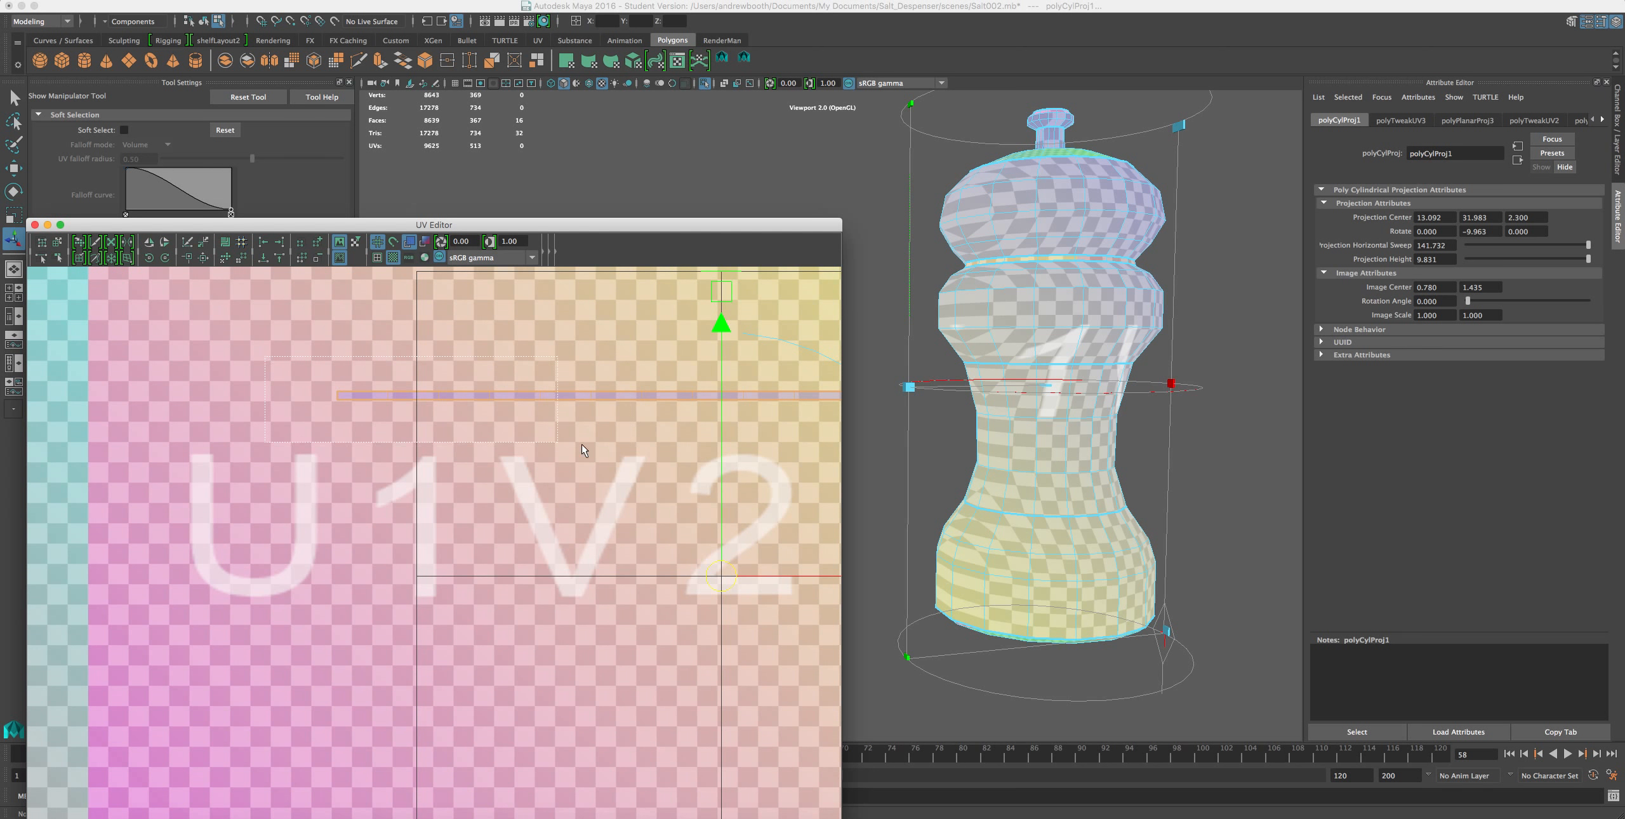
left_click(802, 497)
scroll(648, 519, "down", 4)
scroll(752, 499, "down", 2)
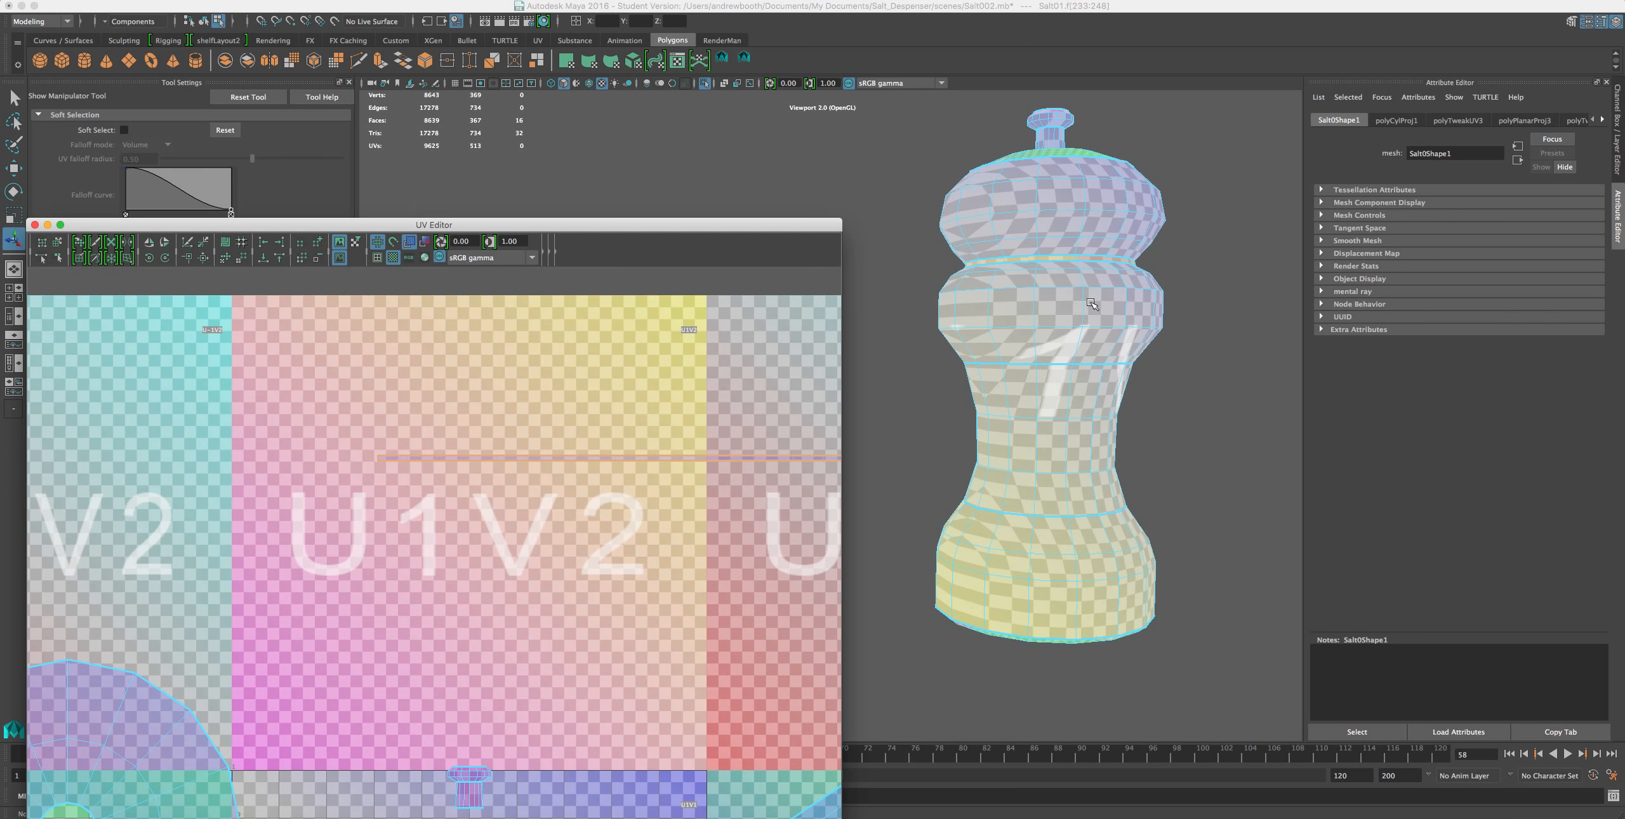
scroll(1079, 279, "up", 4)
scroll(1079, 223, "up", 4)
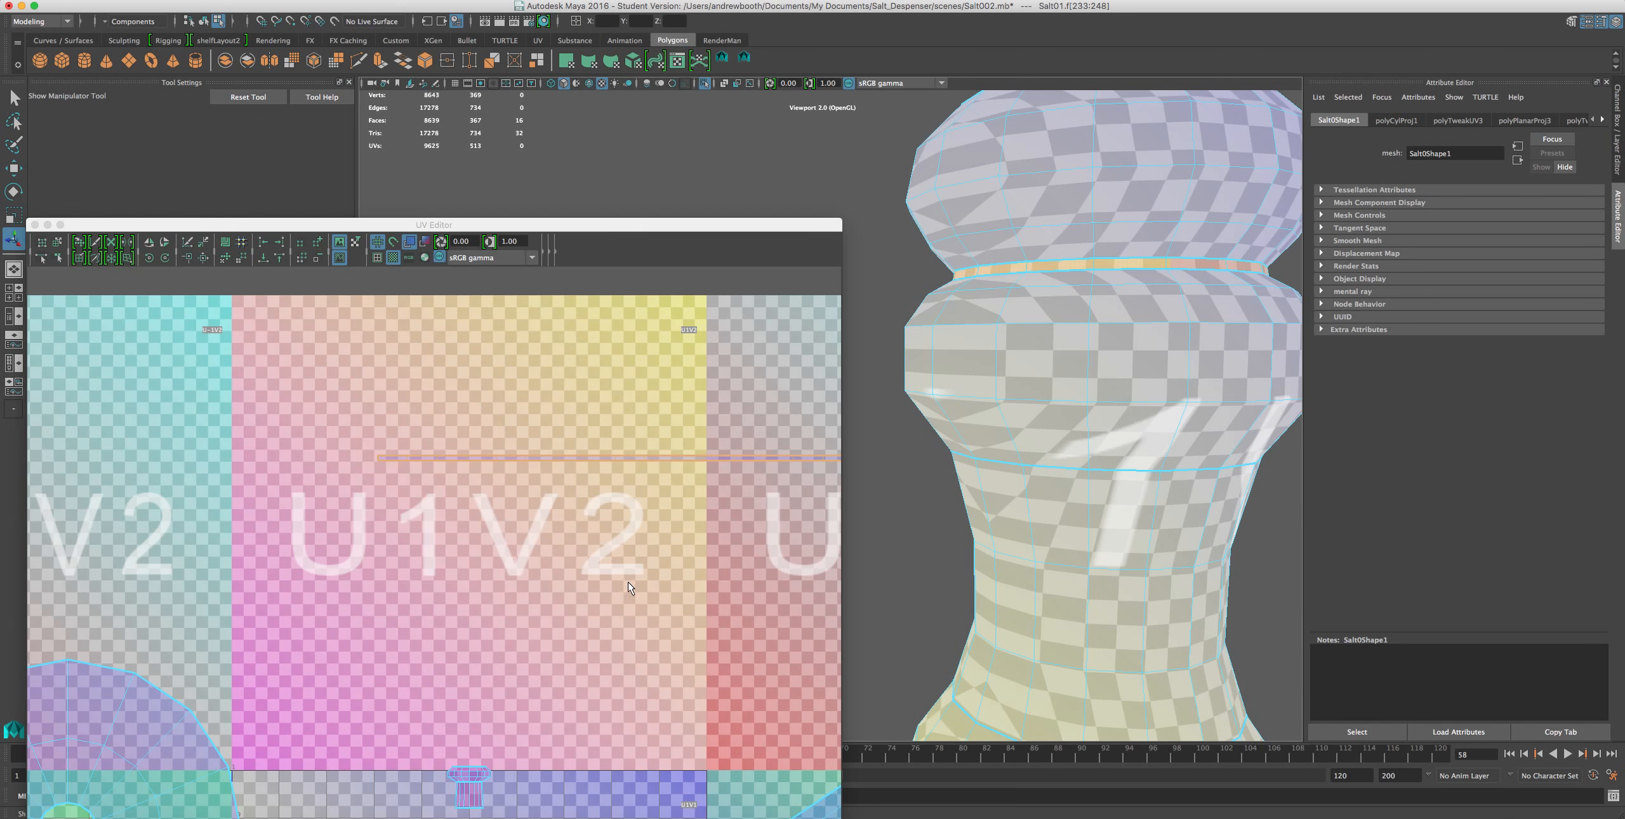
scroll(630, 587, "down", 2)
- Select the ring's thin UV strip as a complete shell with the Move UV Shell Tool
left_click_drag(349, 434, 605, 529)
left_click_drag(848, 551, 847, 551)
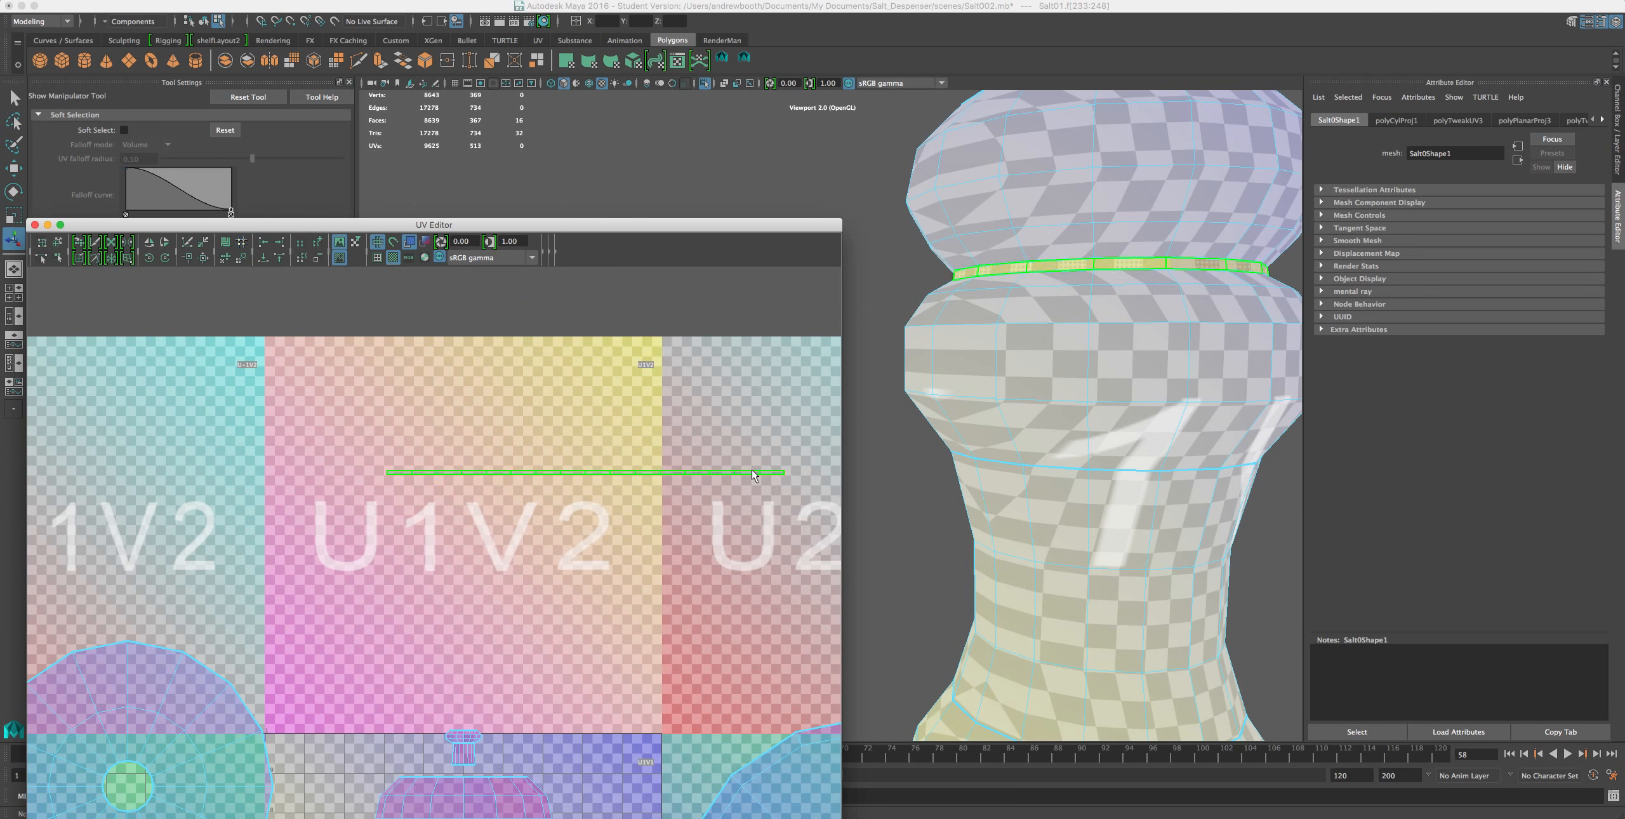
left_click(60, 241)
left_click(469, 473)
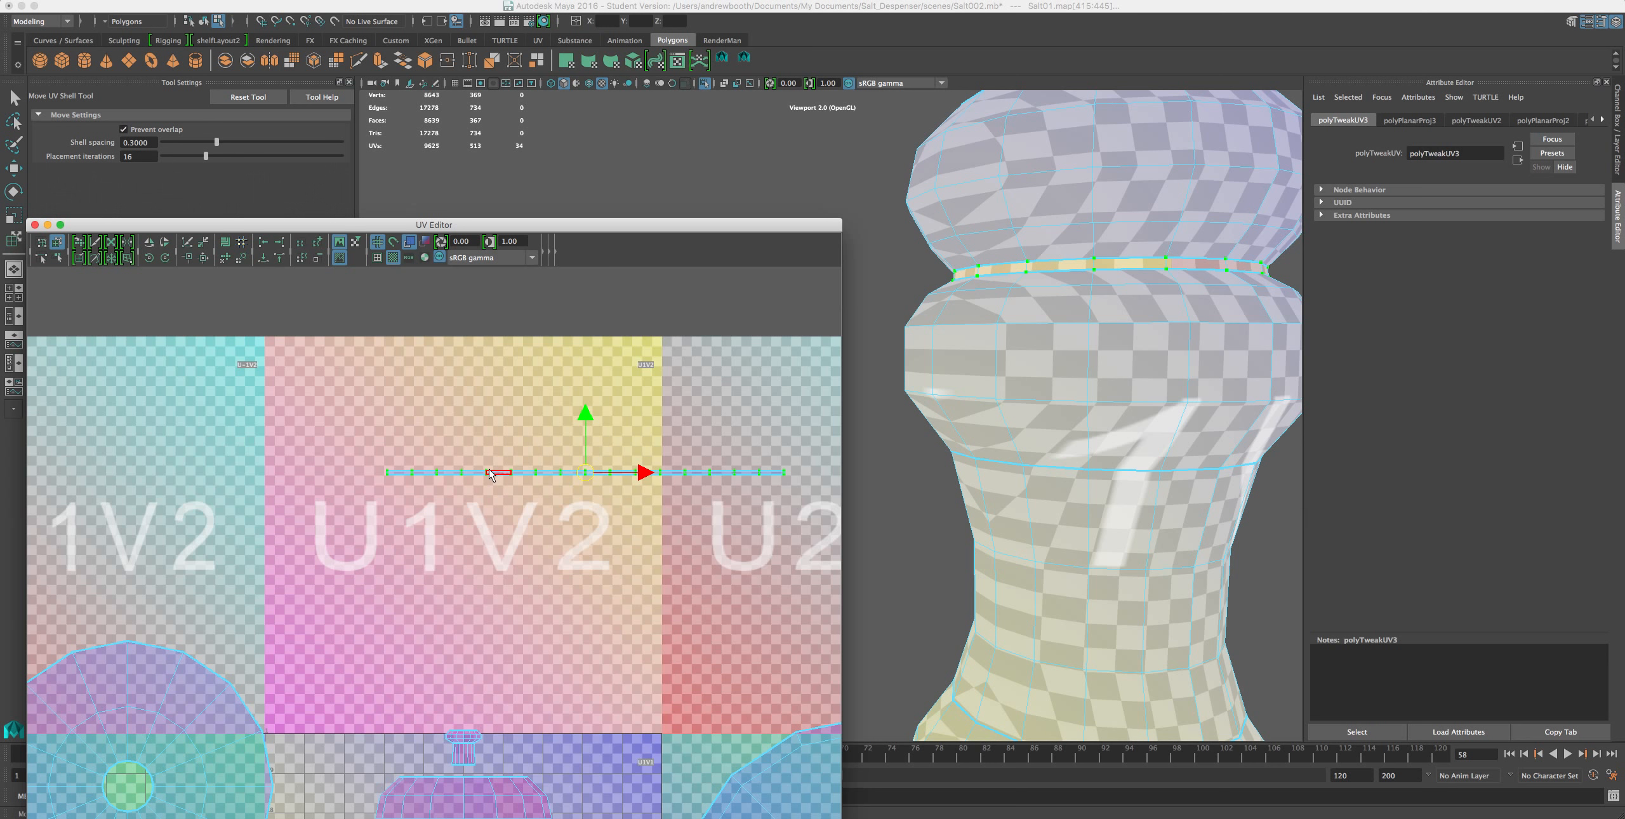
- Scale the ring's UV strip up uniformly, then reduce it slightly to adjust the checker density in the groove
key("r")
left_click_drag(585, 475, 1108, 750)
scroll(1010, 215, "up", 5)
middle_click_drag(1093, 262, 886, 417, "alt")
scroll(1209, 351, "up", 5)
middle_click_drag(1196, 286, 961, 343, "alt")
right_click_drag(961, 343, 1248, 303, "alt")
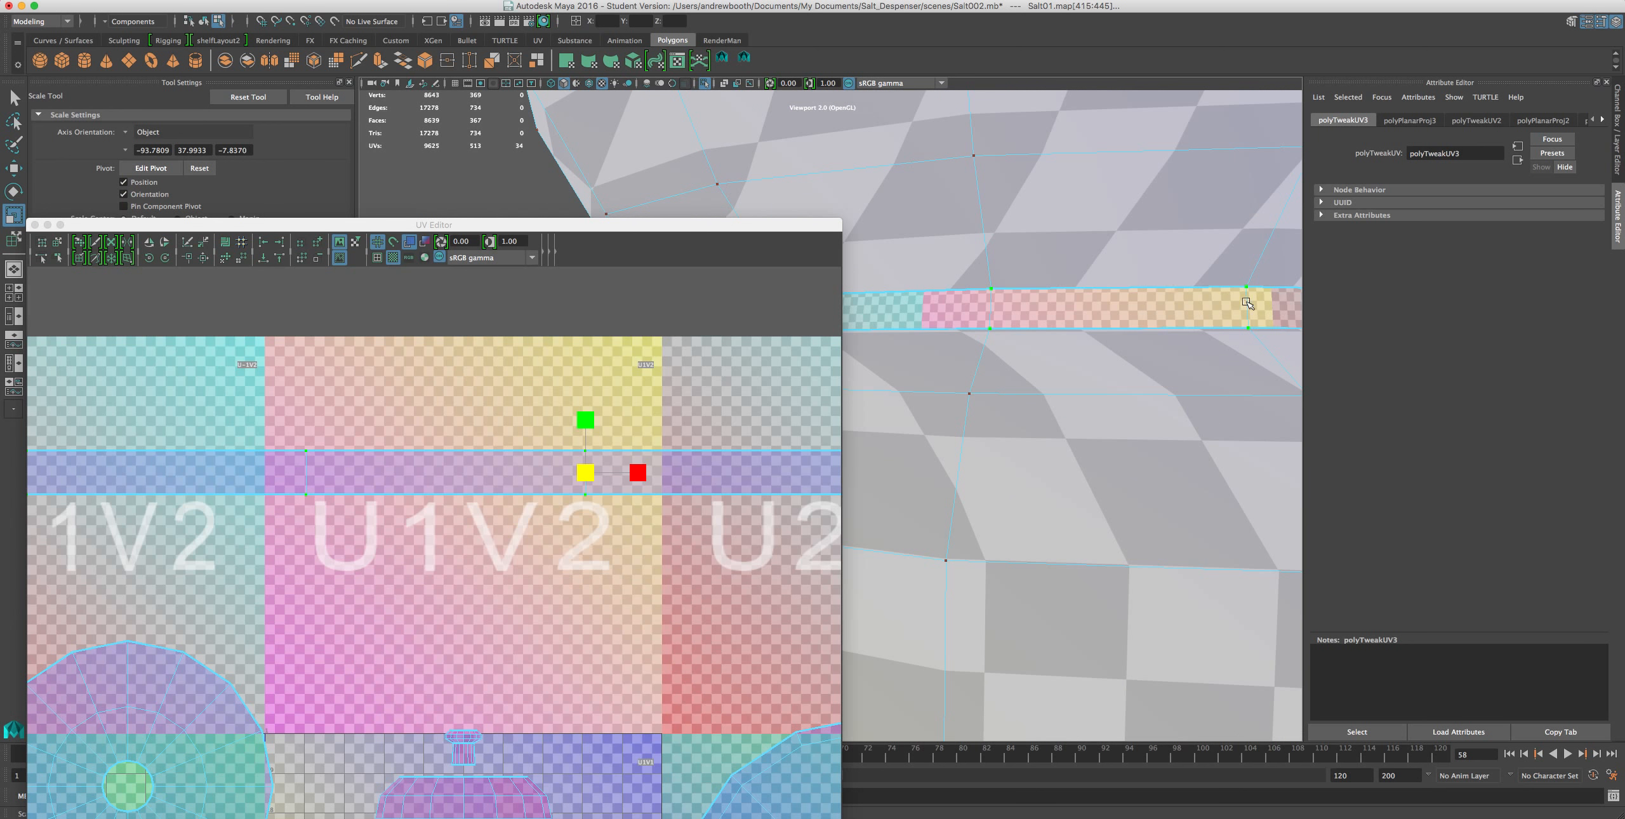
scroll(1150, 317, "down", 3)
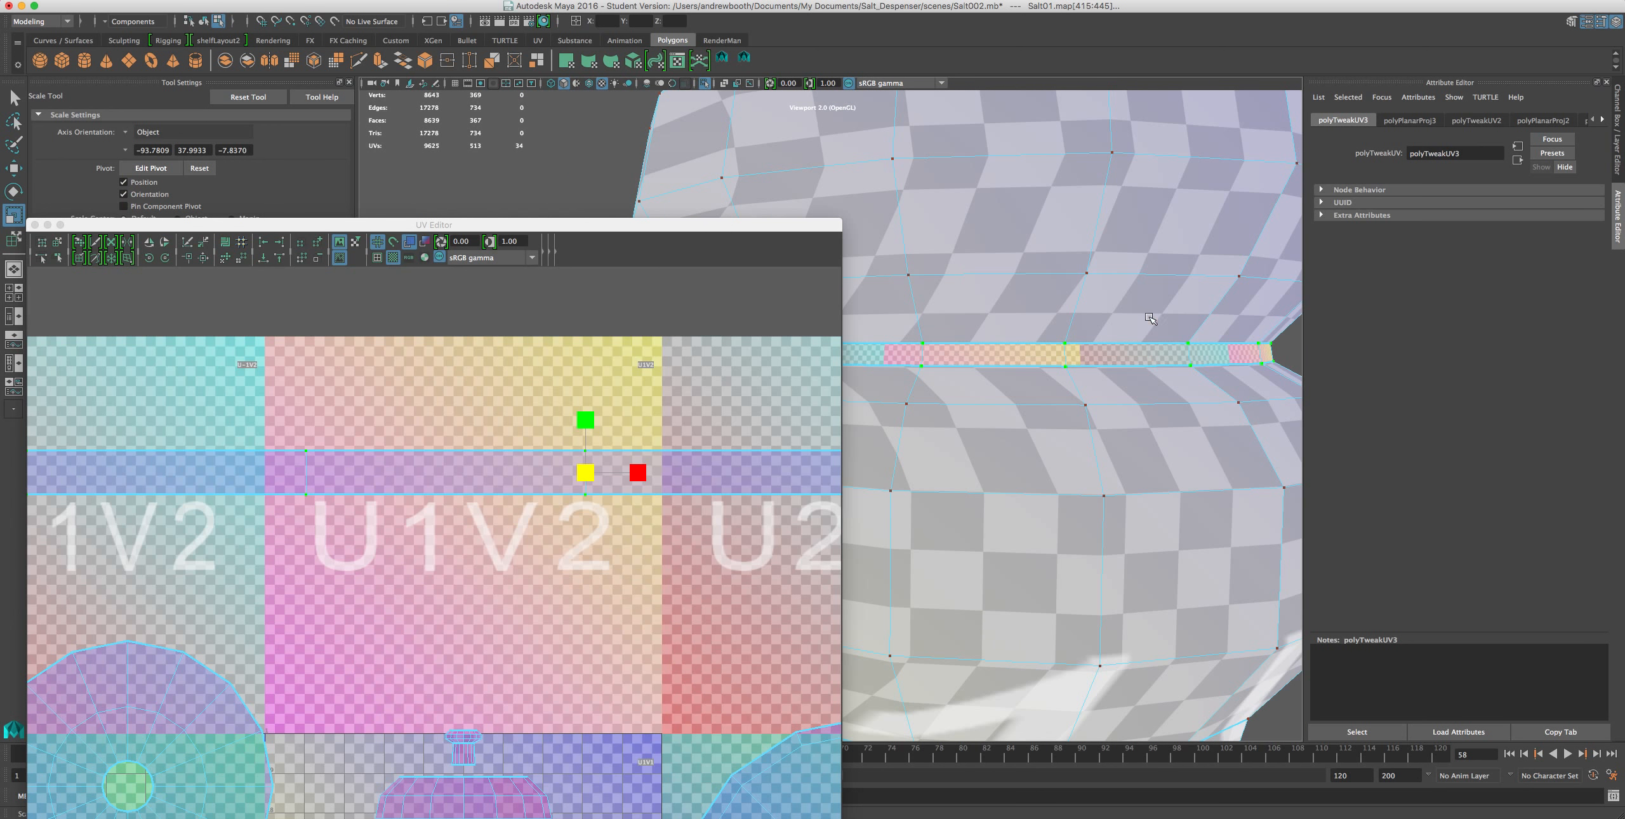
scroll(1155, 371, "up", 3)
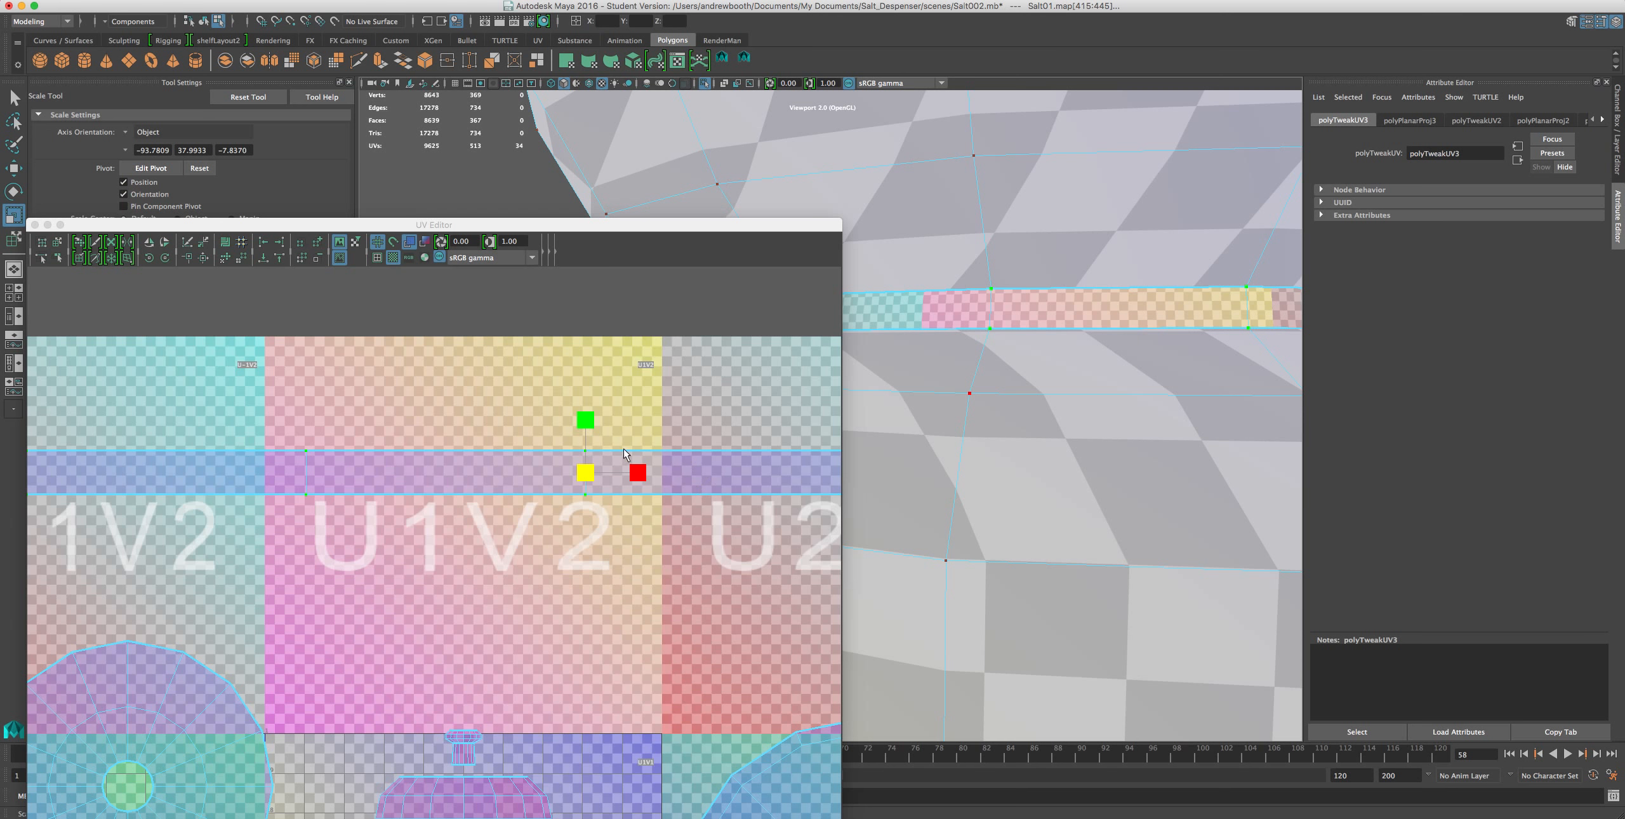
mouse_move(579, 471)
left_mouse_down()
mouse_move(554, 486)
mouse_move(568, 487)
left_mouse_up()
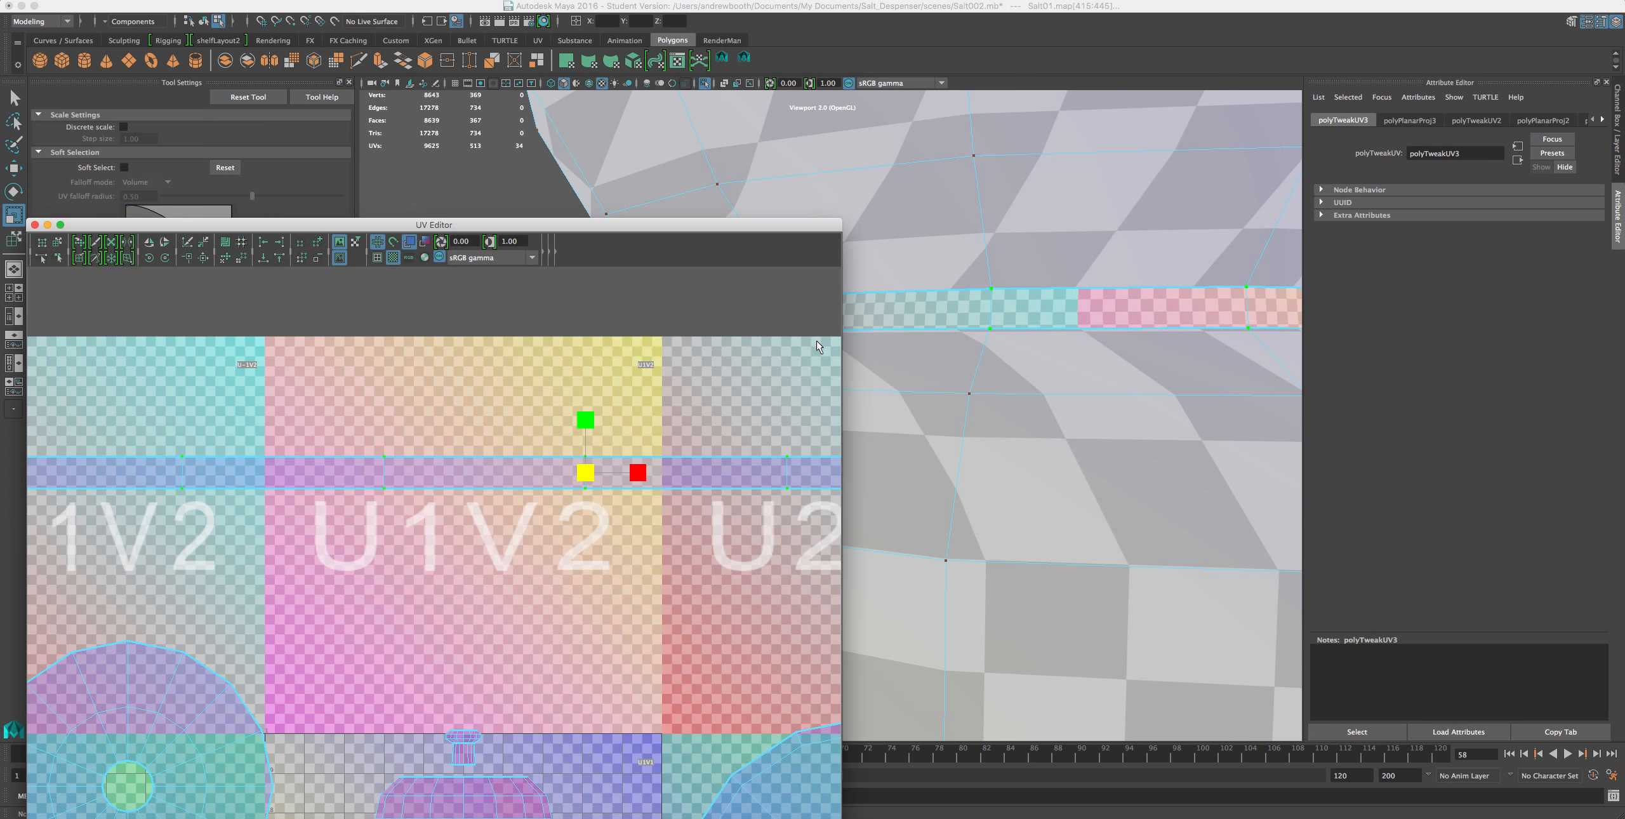
- Inspect the ring's checker squares around the groove for stretching and compare their size with the neighbouring surfaces
scroll(1046, 294, "down", 2)
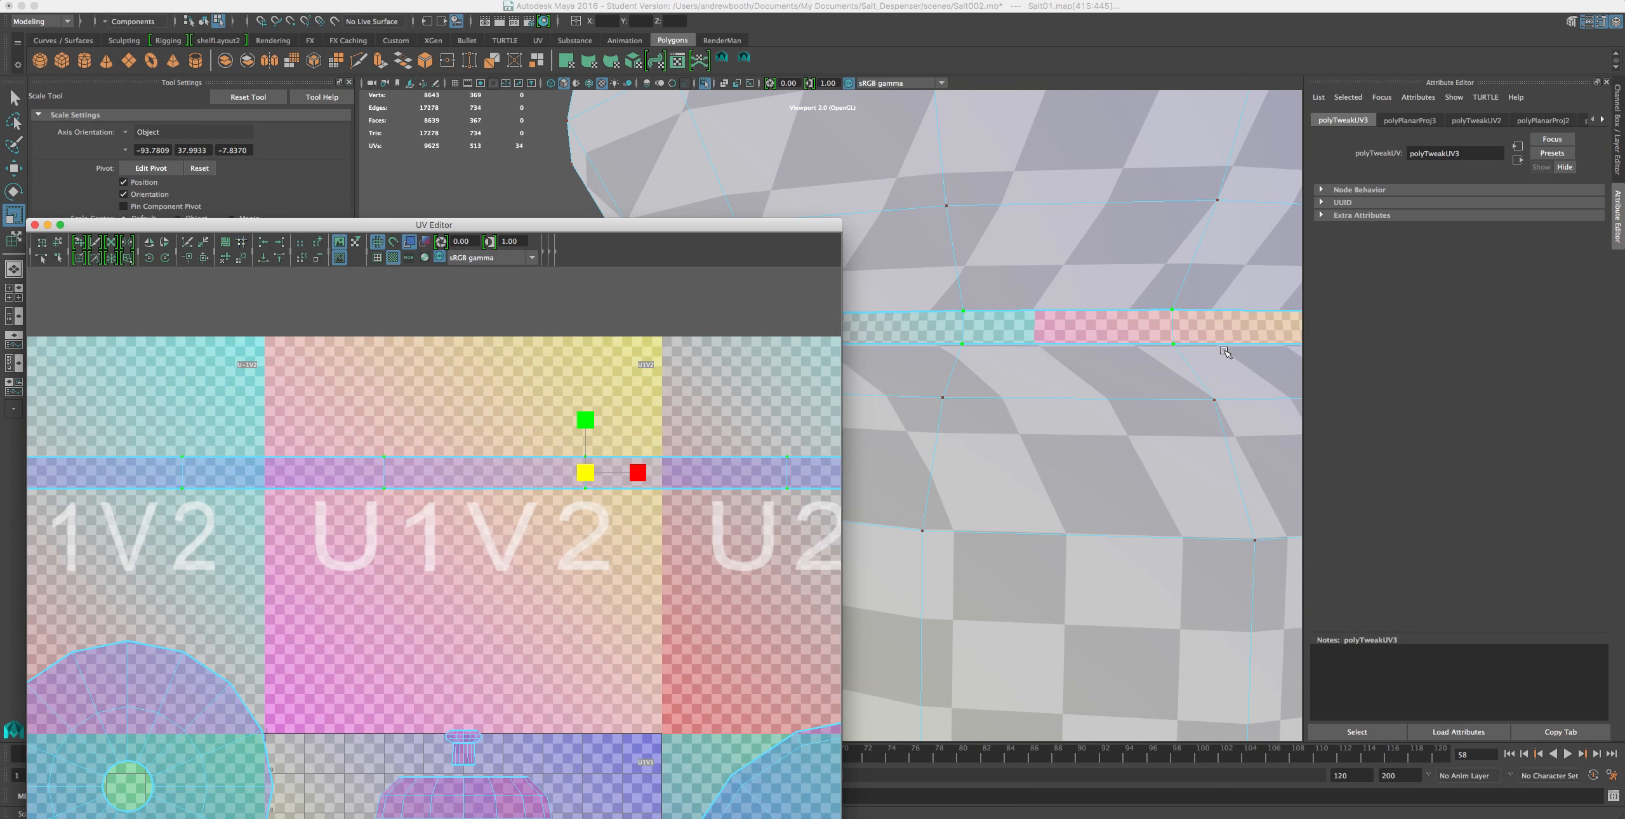
left_click_drag(1238, 358, 1268, 328, "alt")
left_click_drag(1173, 264, 1279, 312, "alt")
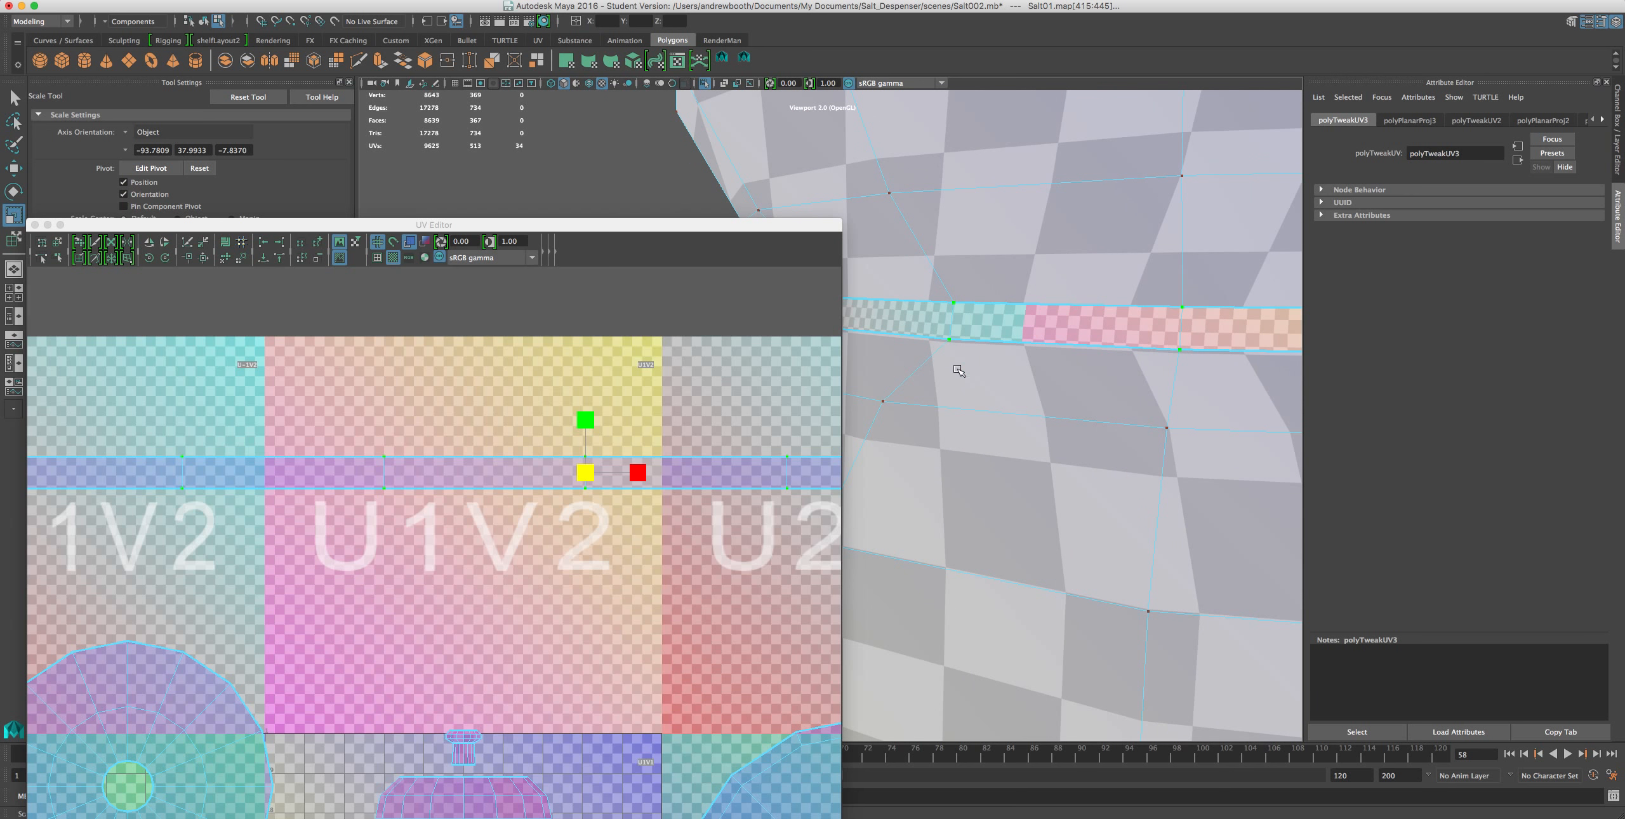
scroll(957, 321, "down", 1)
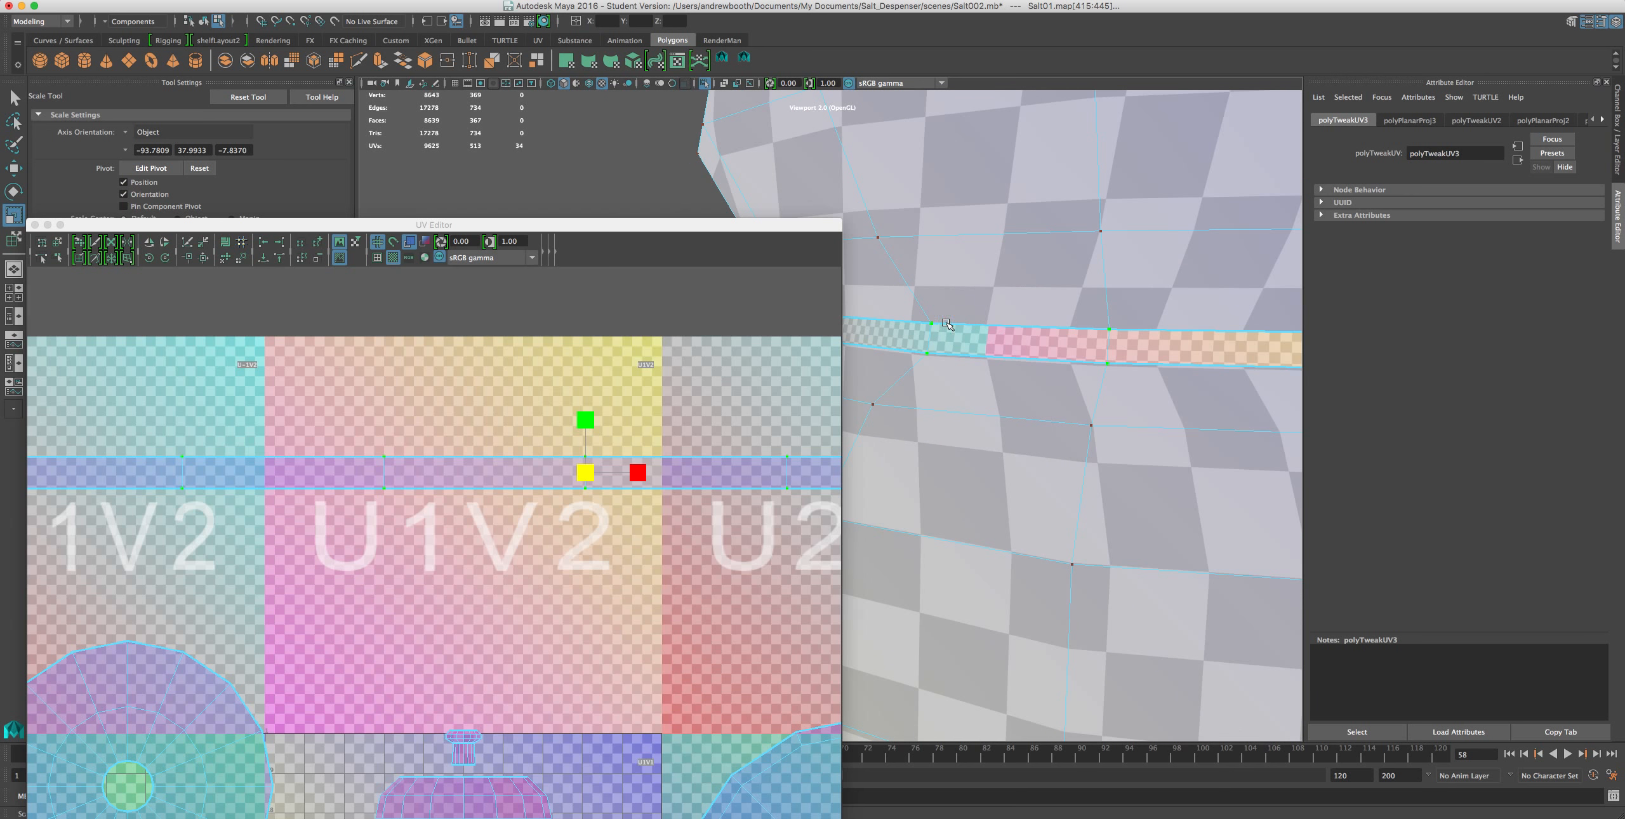
scroll(949, 333, "down", 5)
middle_click_drag(949, 333, 1270, 343, "alt")
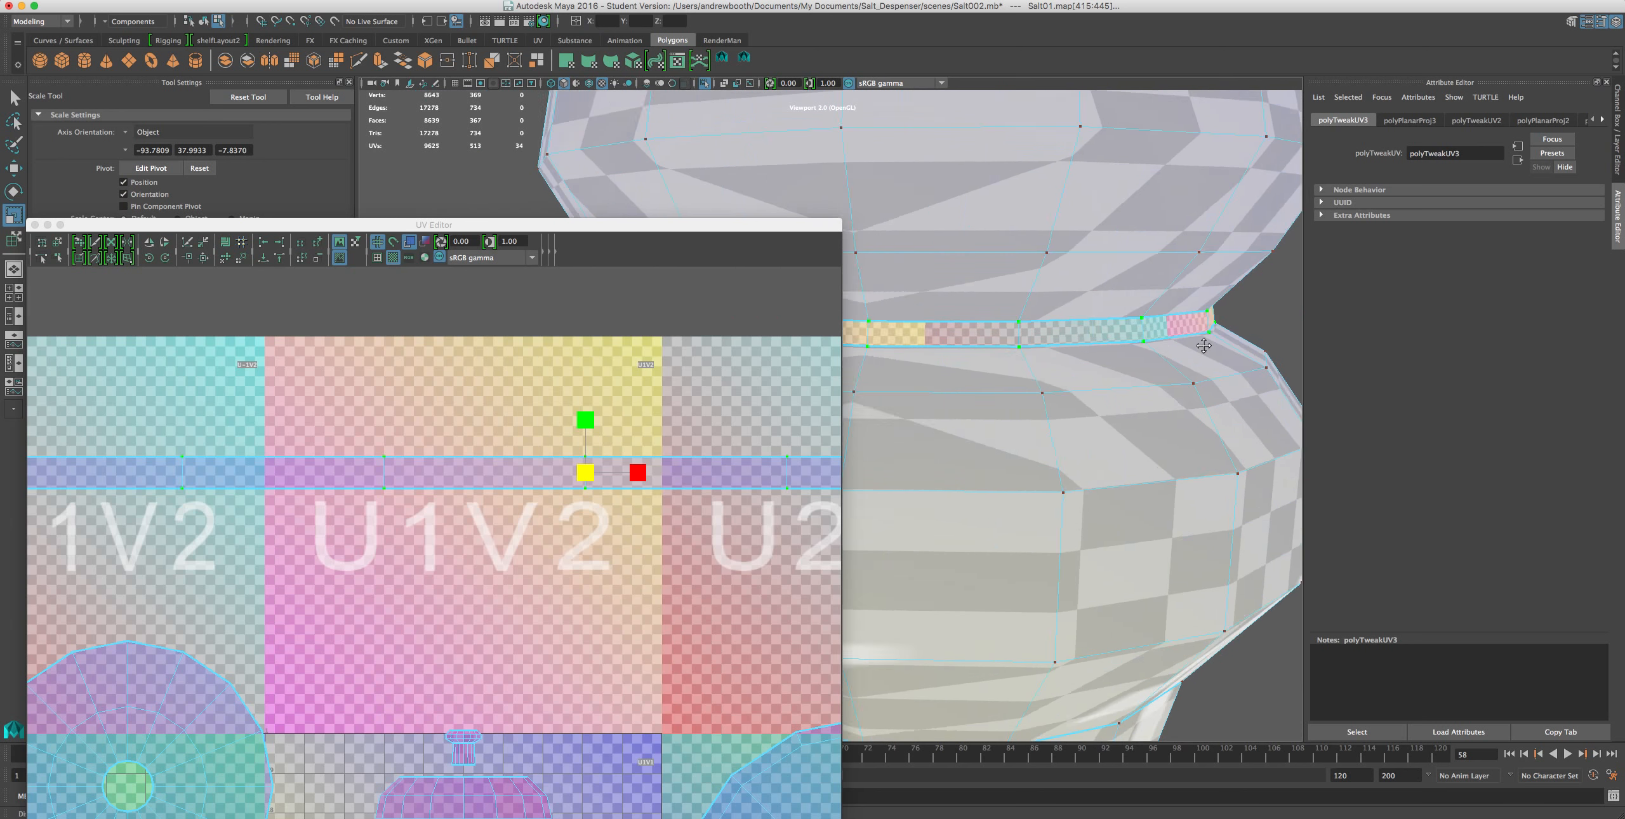
left_click_drag(1269, 343, 1118, 369, "alt")
scroll(1196, 319, "down", 5)
scroll(1196, 319, "down", 2)
scroll(1208, 337, "up", 4)
scroll(1118, 375, "up", 10)
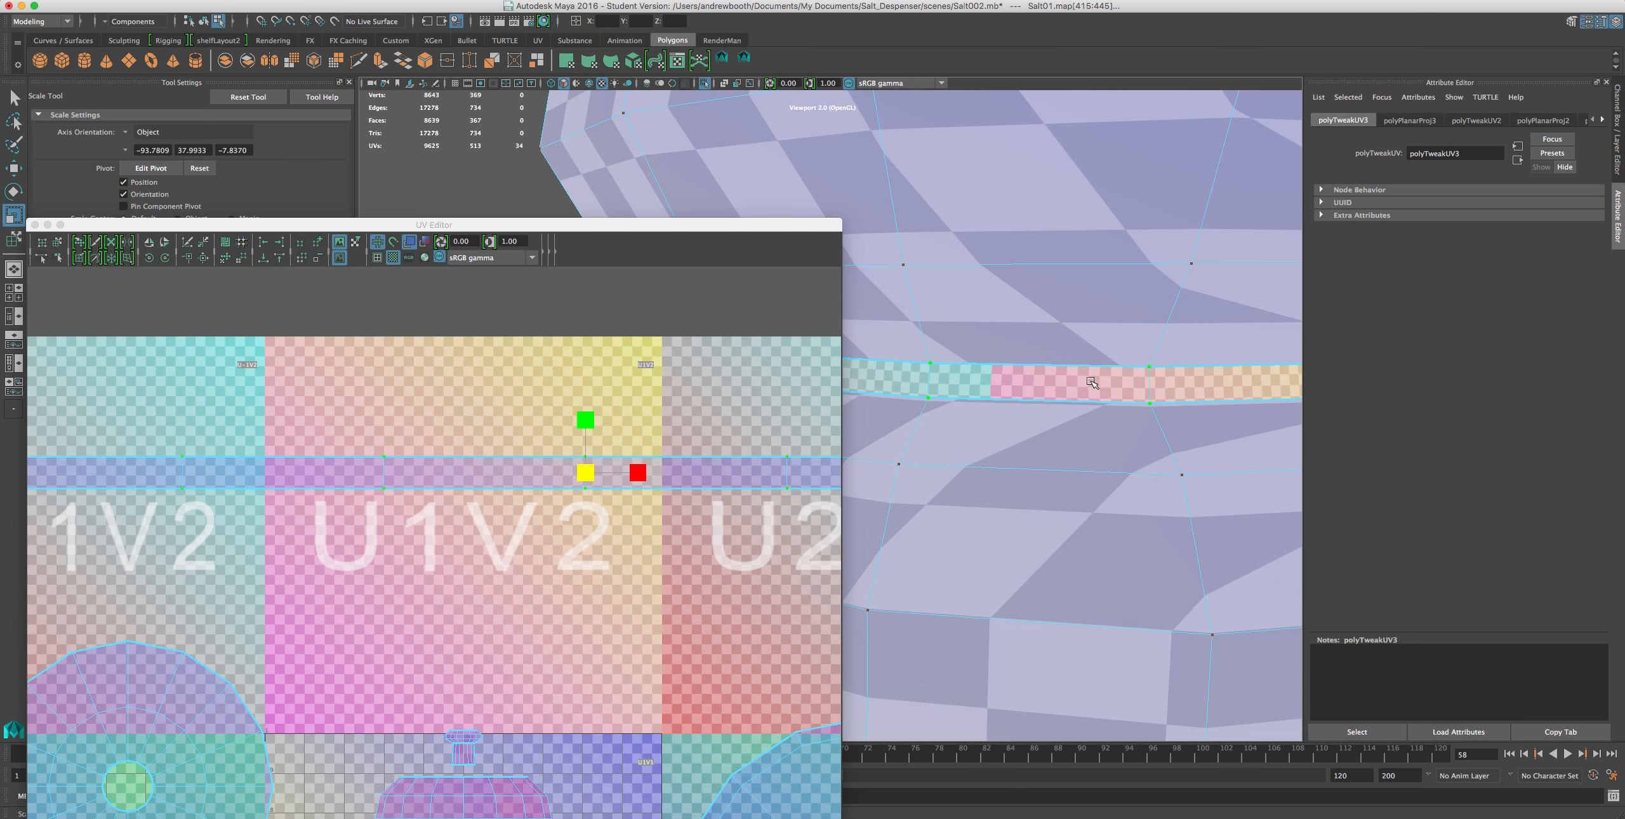
left_click_drag(1119, 393, 1028, 419, "alt")
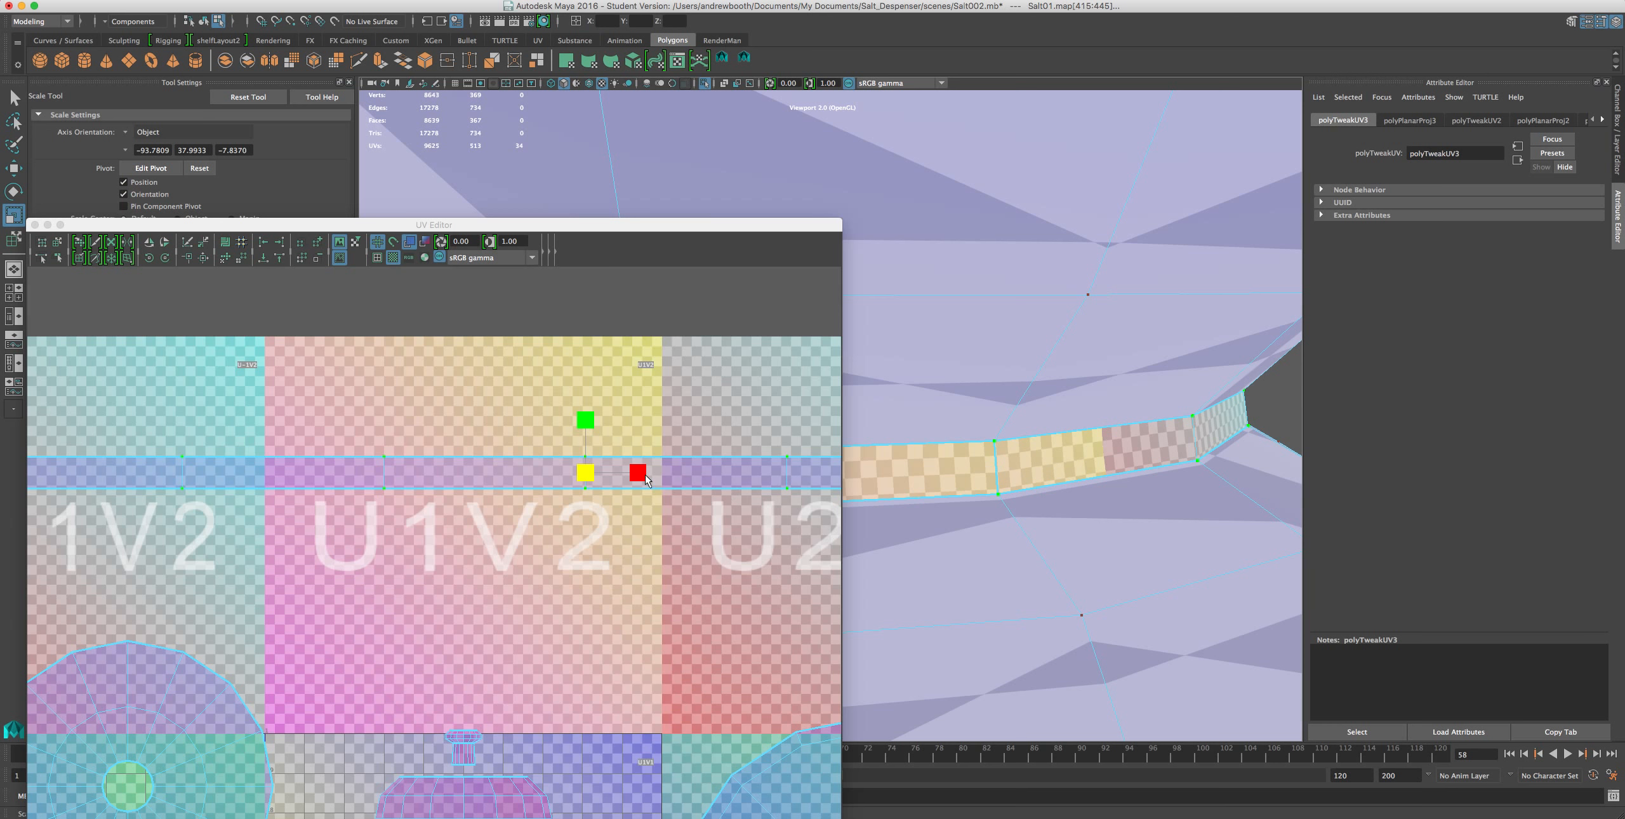
- Stretch the ring's UV strip horizontally across the tiles from U-3V2 to U4V2, then clear the selection
left_click_drag(635, 472, 623, 476)
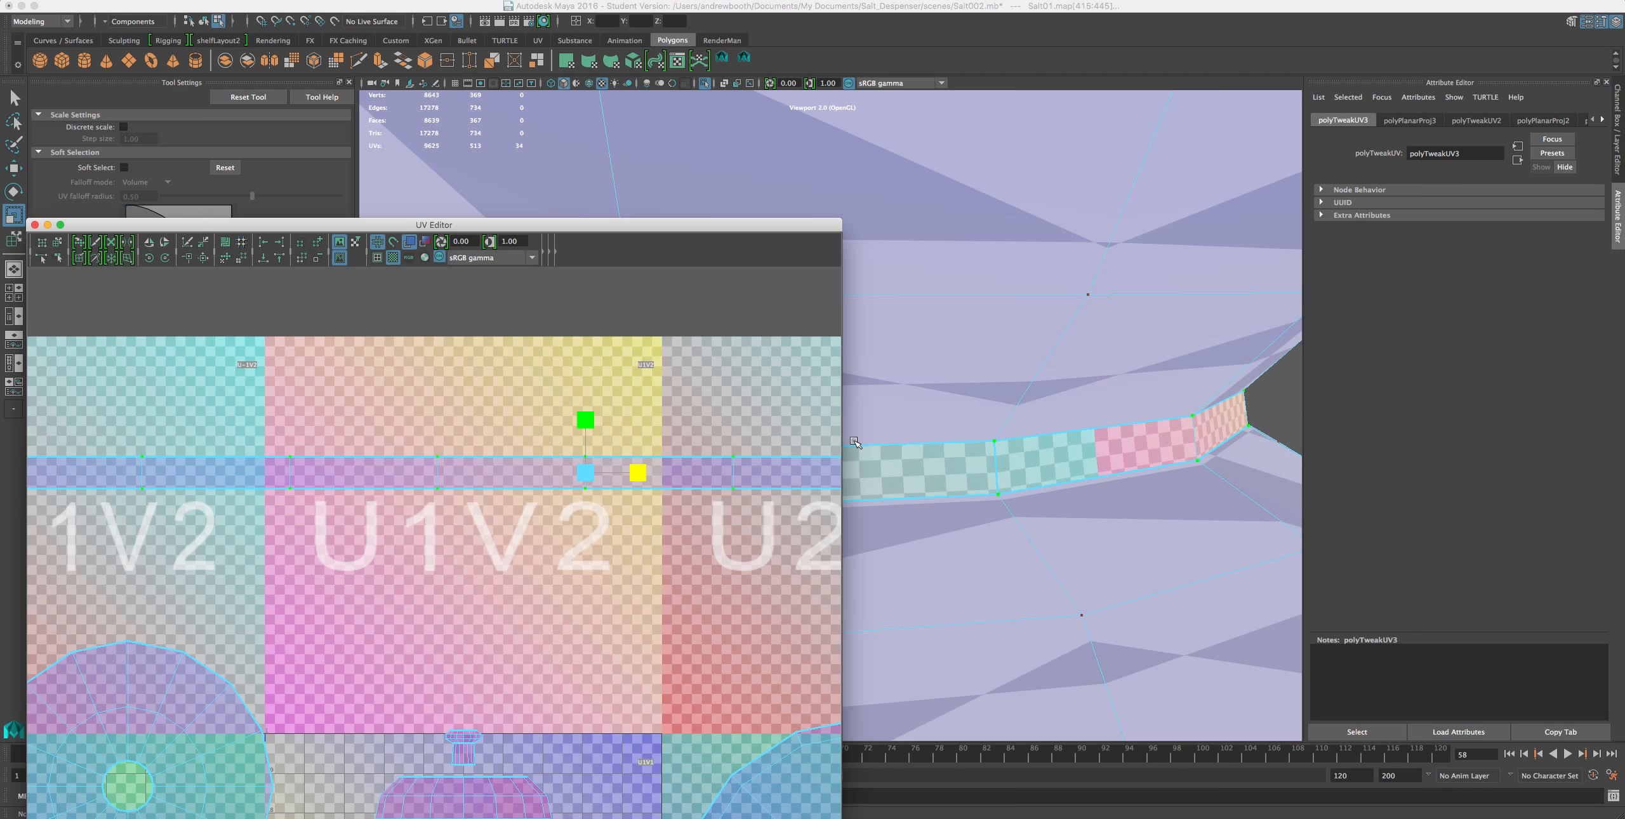
scroll(778, 473, "down", 2)
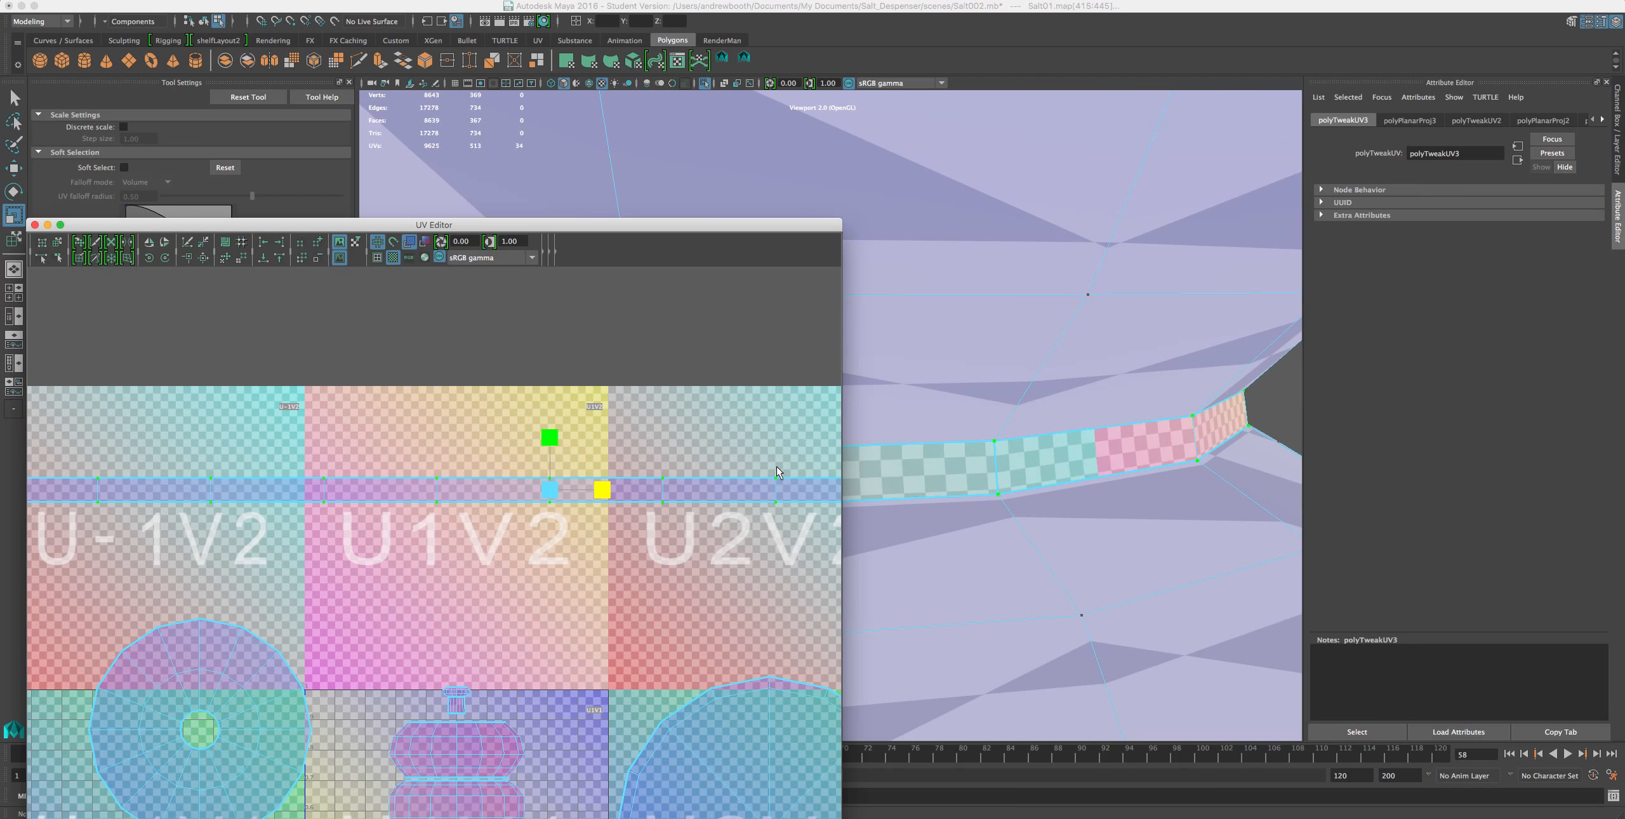
left_click(779, 473)
scroll(762, 473, "down", 5)
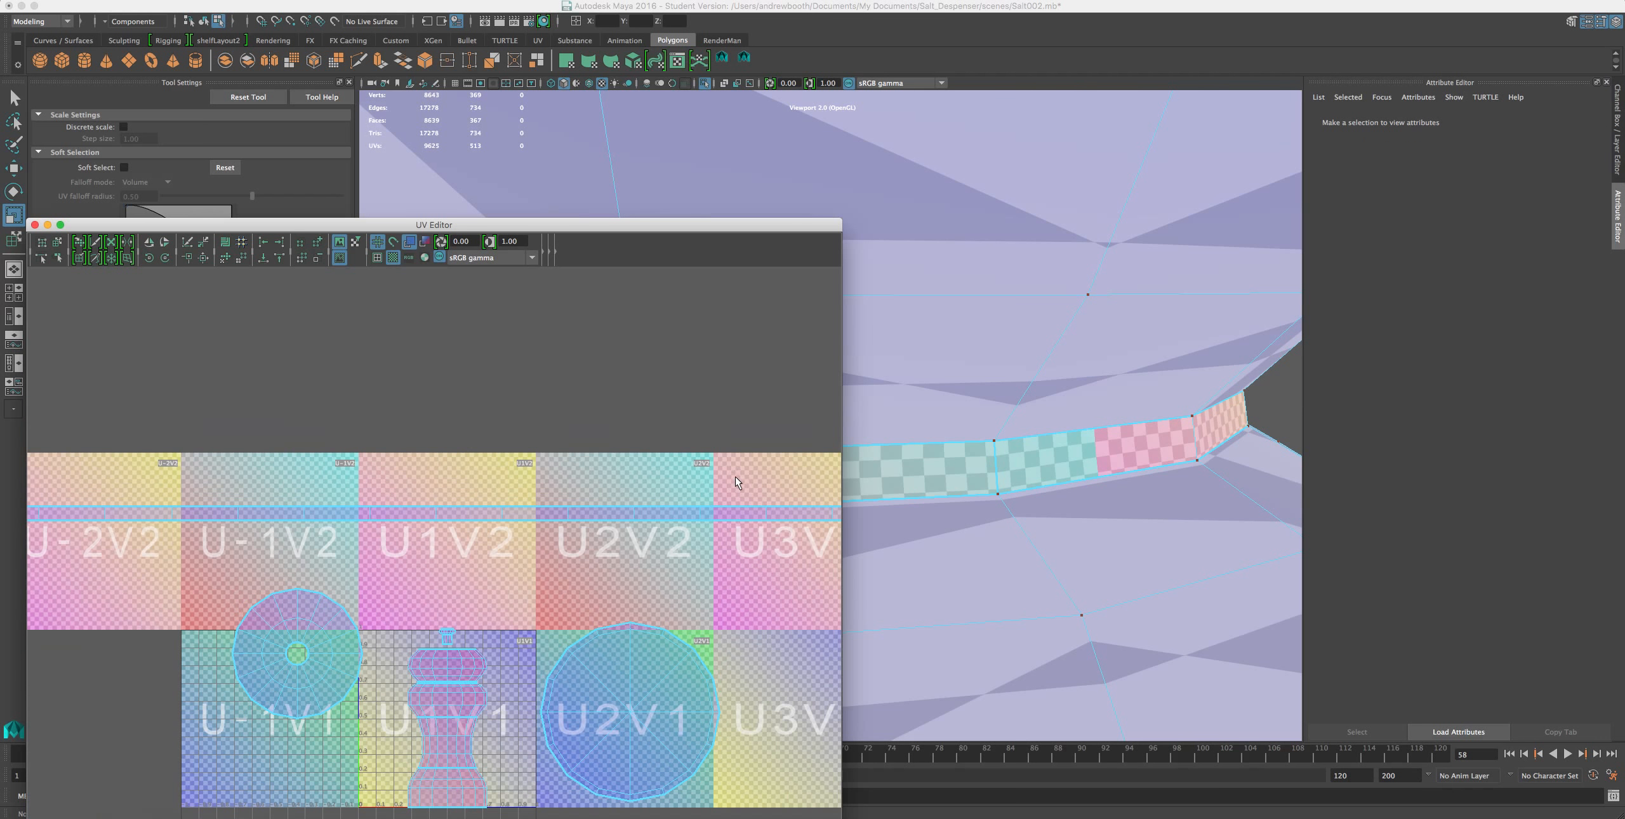
scroll(734, 479, "down", 1)
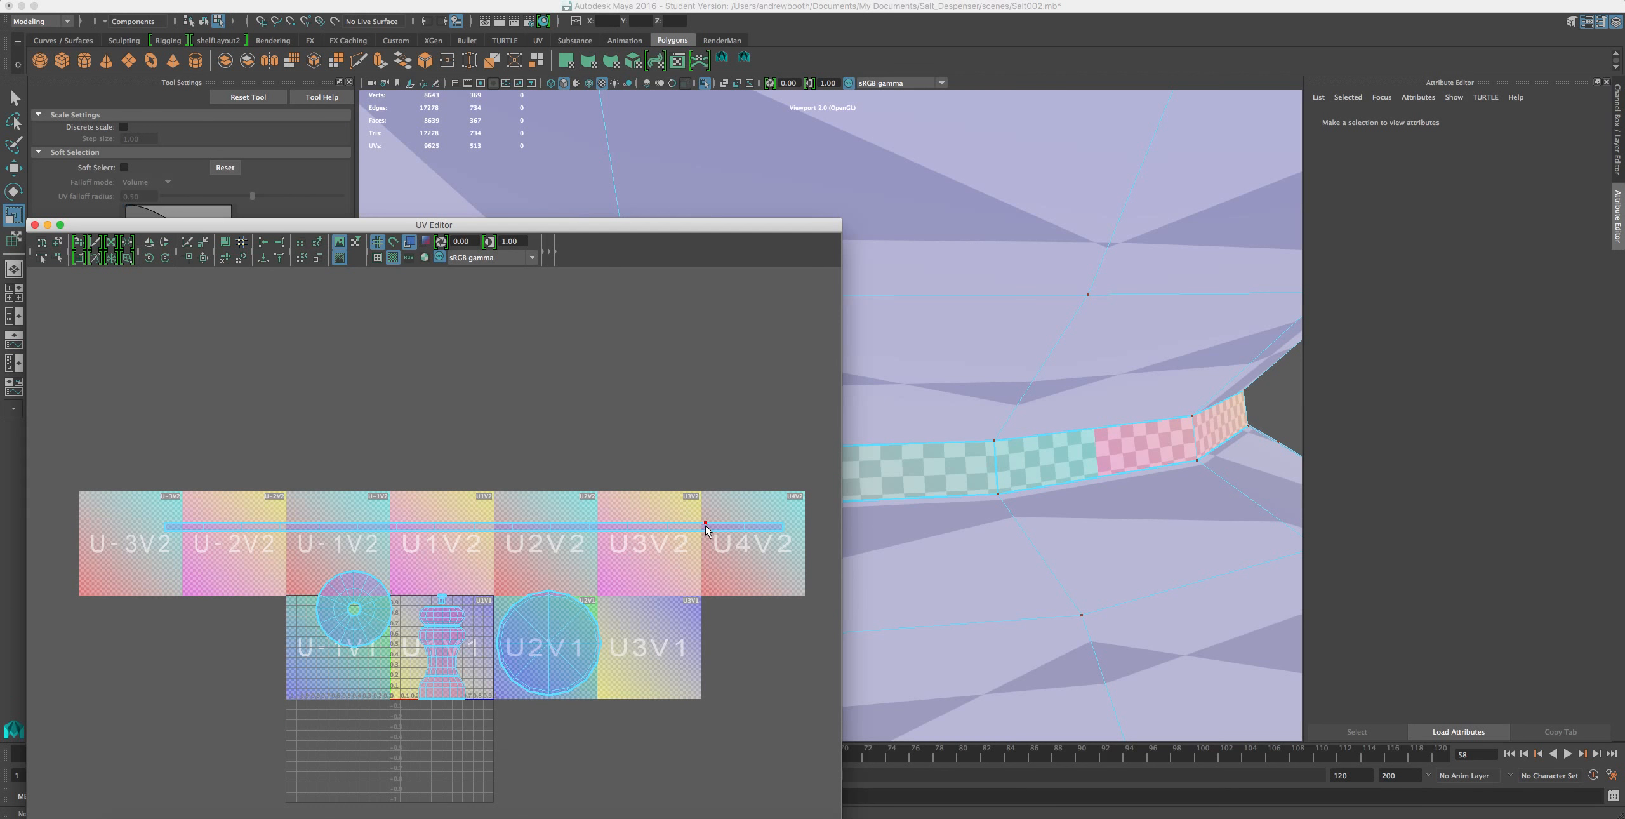
- Select the UVs of the ring's strip except those at its two ends and open the Unfold UVs options
scroll(435, 548, "up", 4)
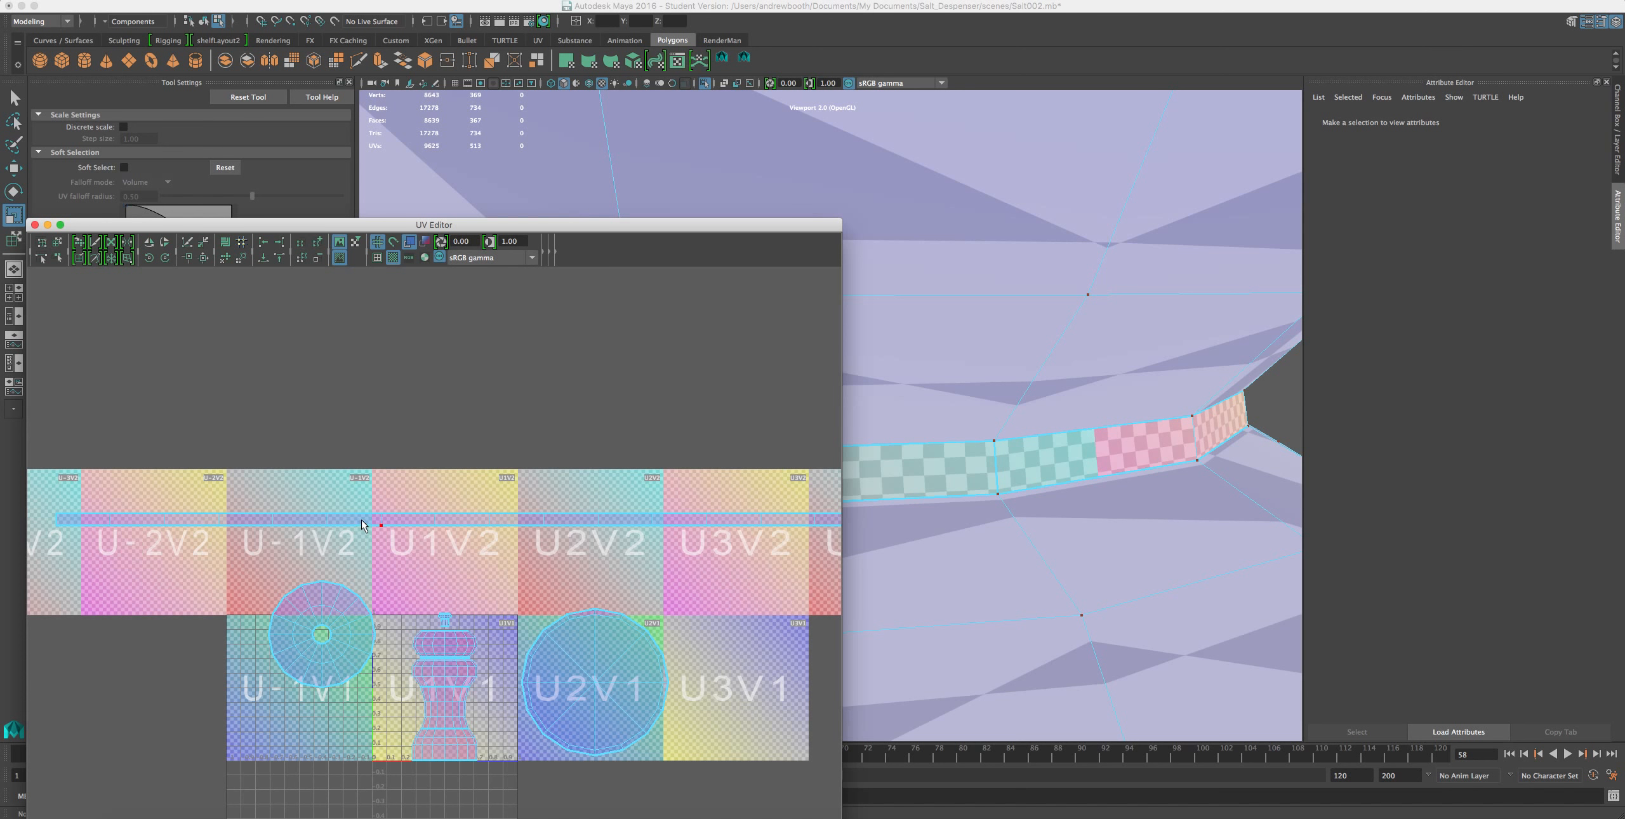
scroll(723, 519, "down", 2)
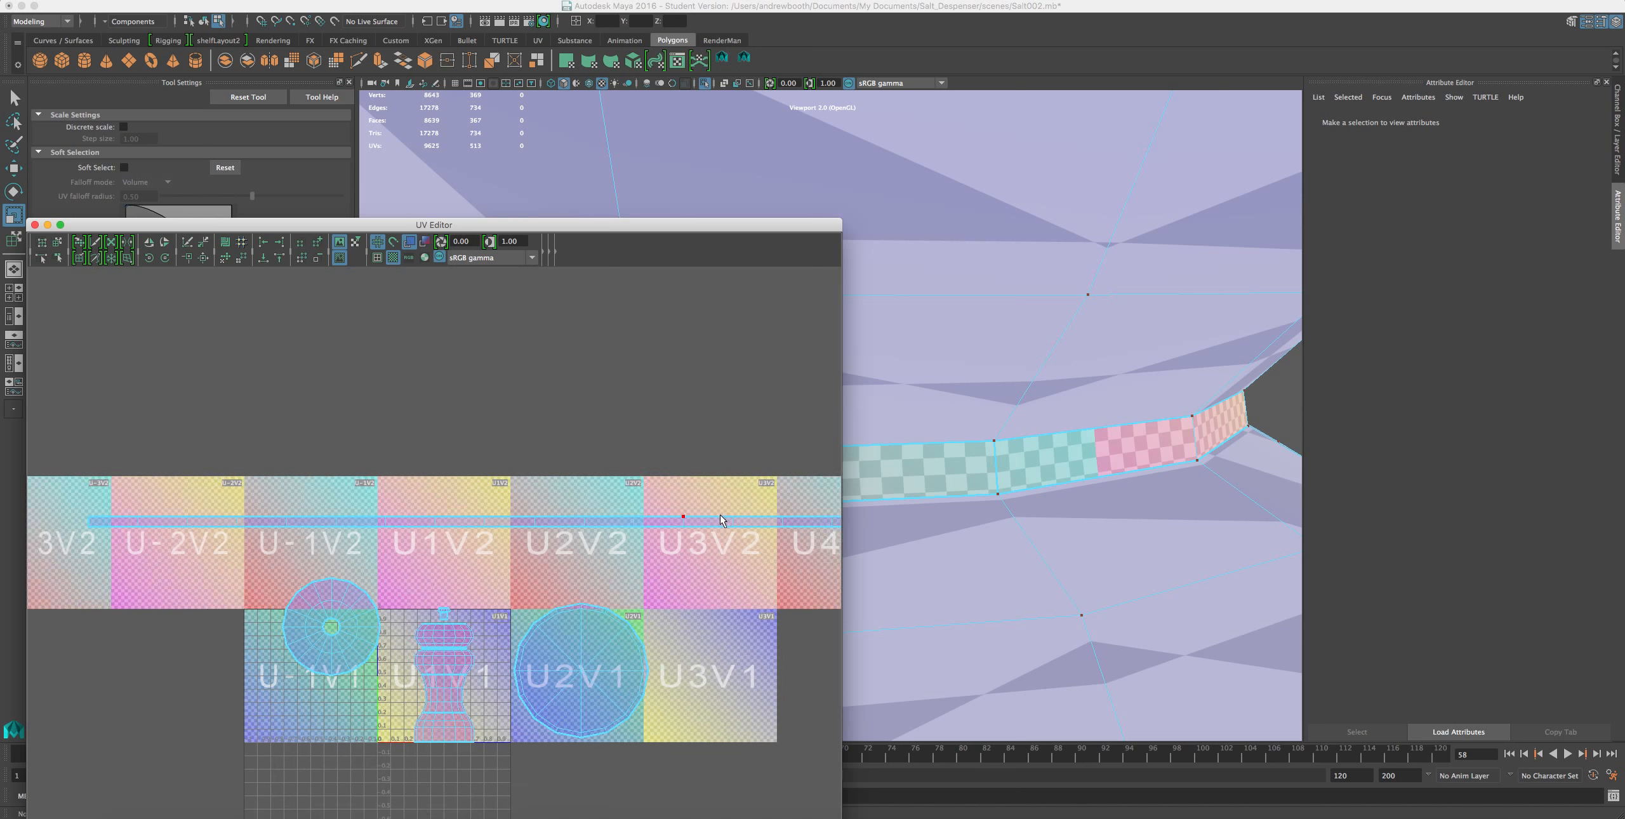
scroll(769, 519, "down", 1)
left_click_drag(789, 511, 173, 545)
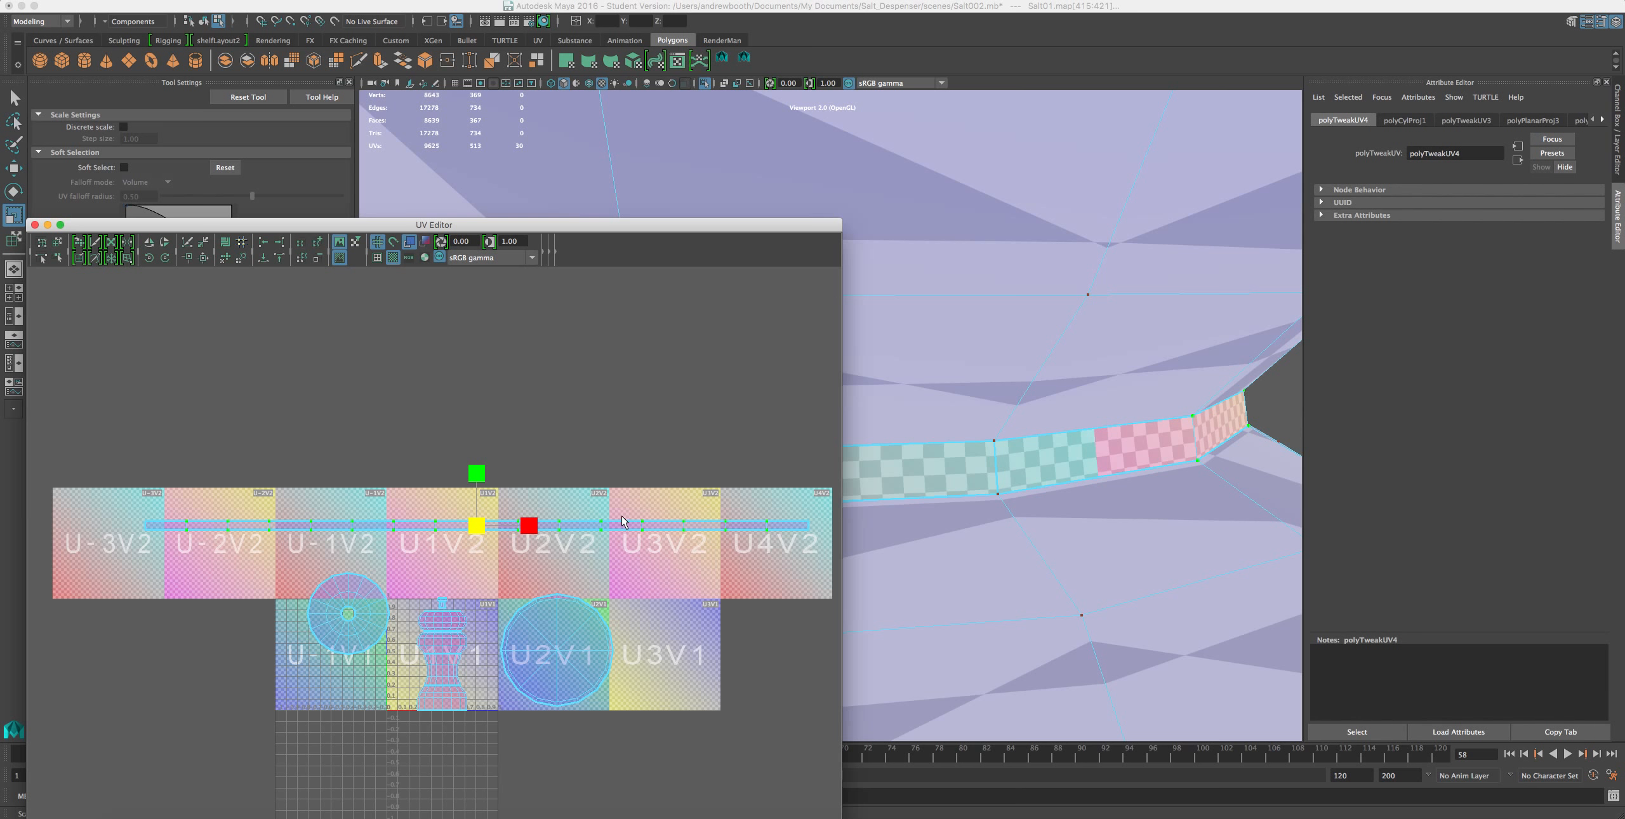
right_click(604, 525)
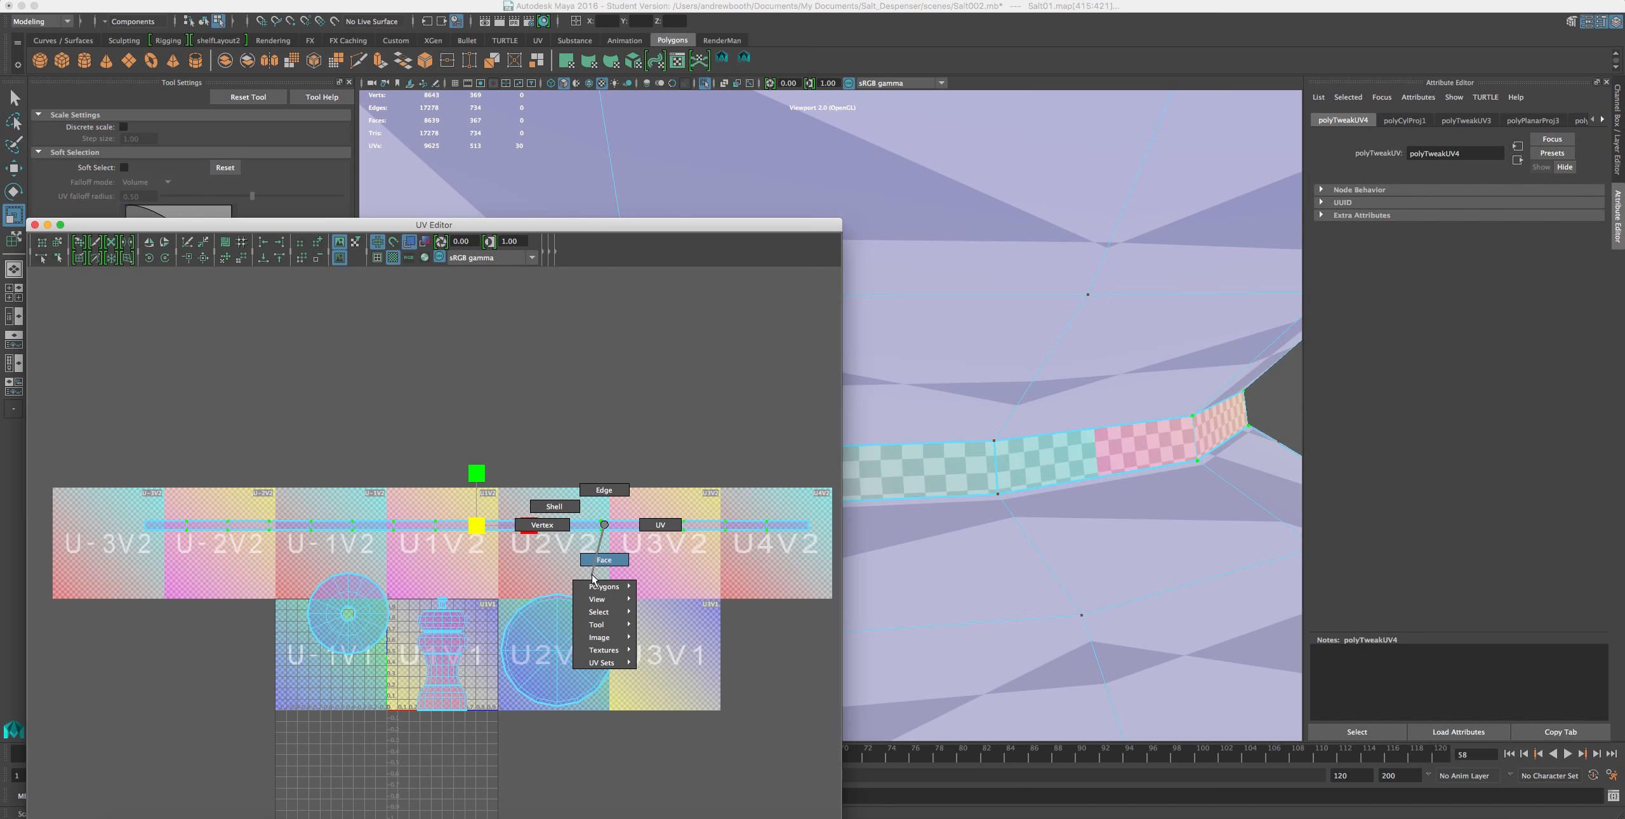
mouse_move(592, 588)
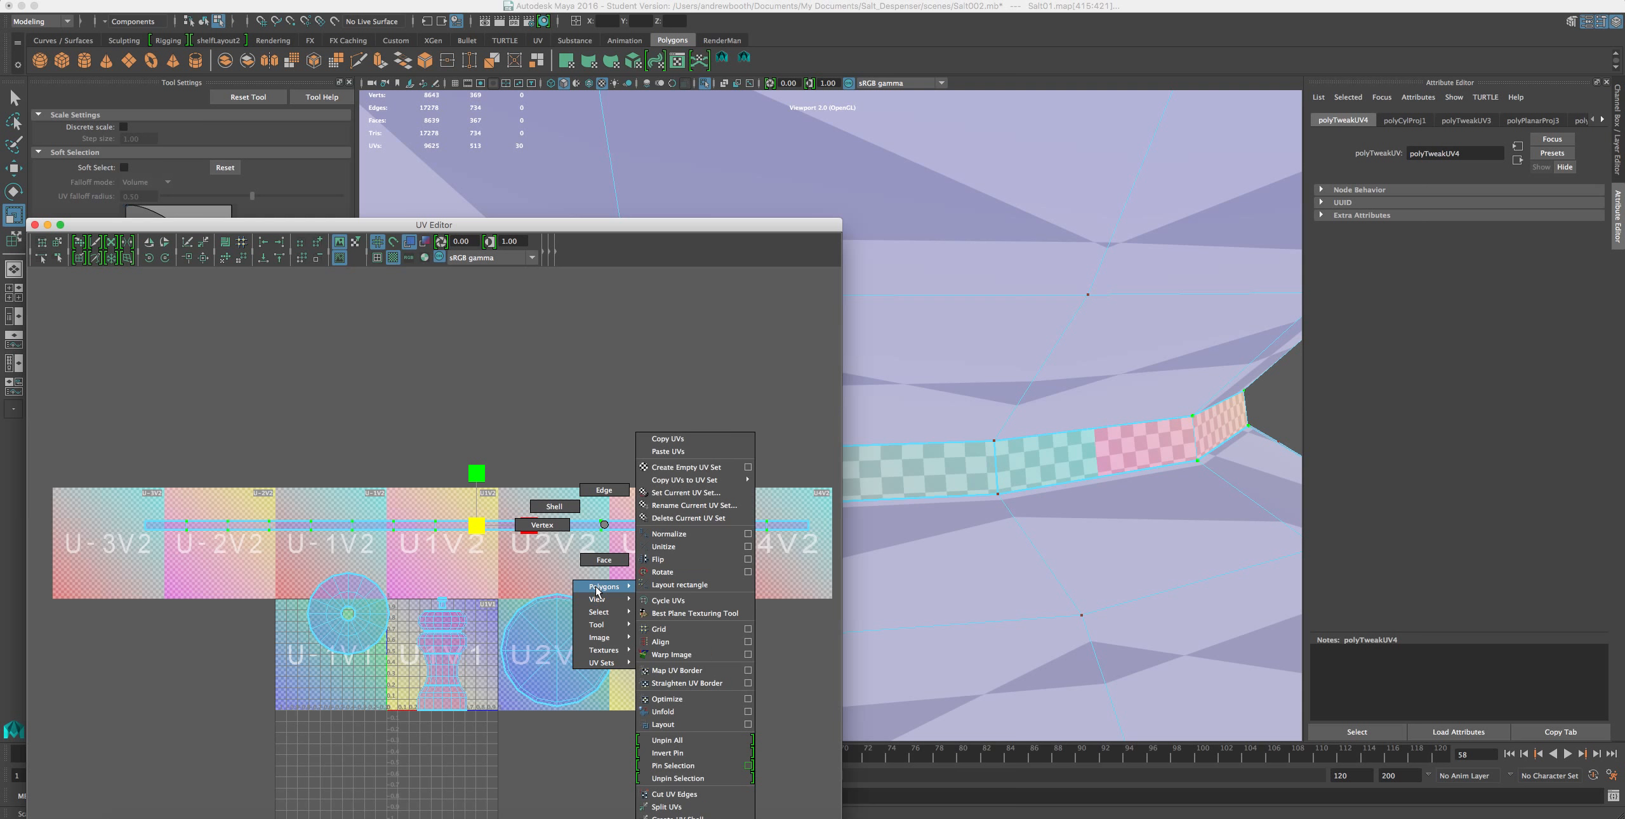
left_click(748, 710)
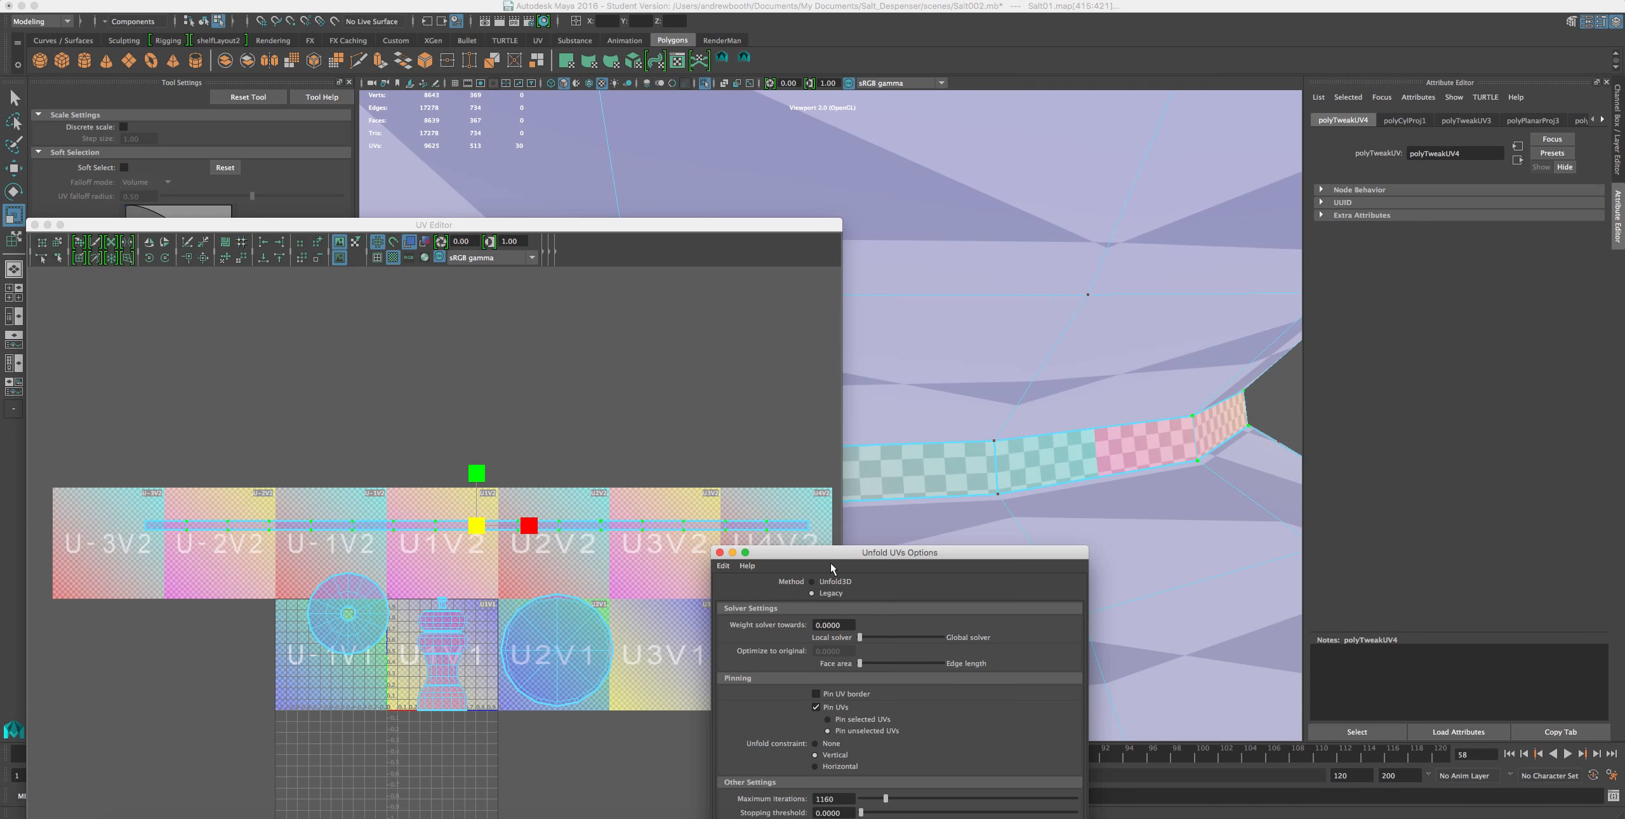
left_click_drag(838, 556, 907, 341)
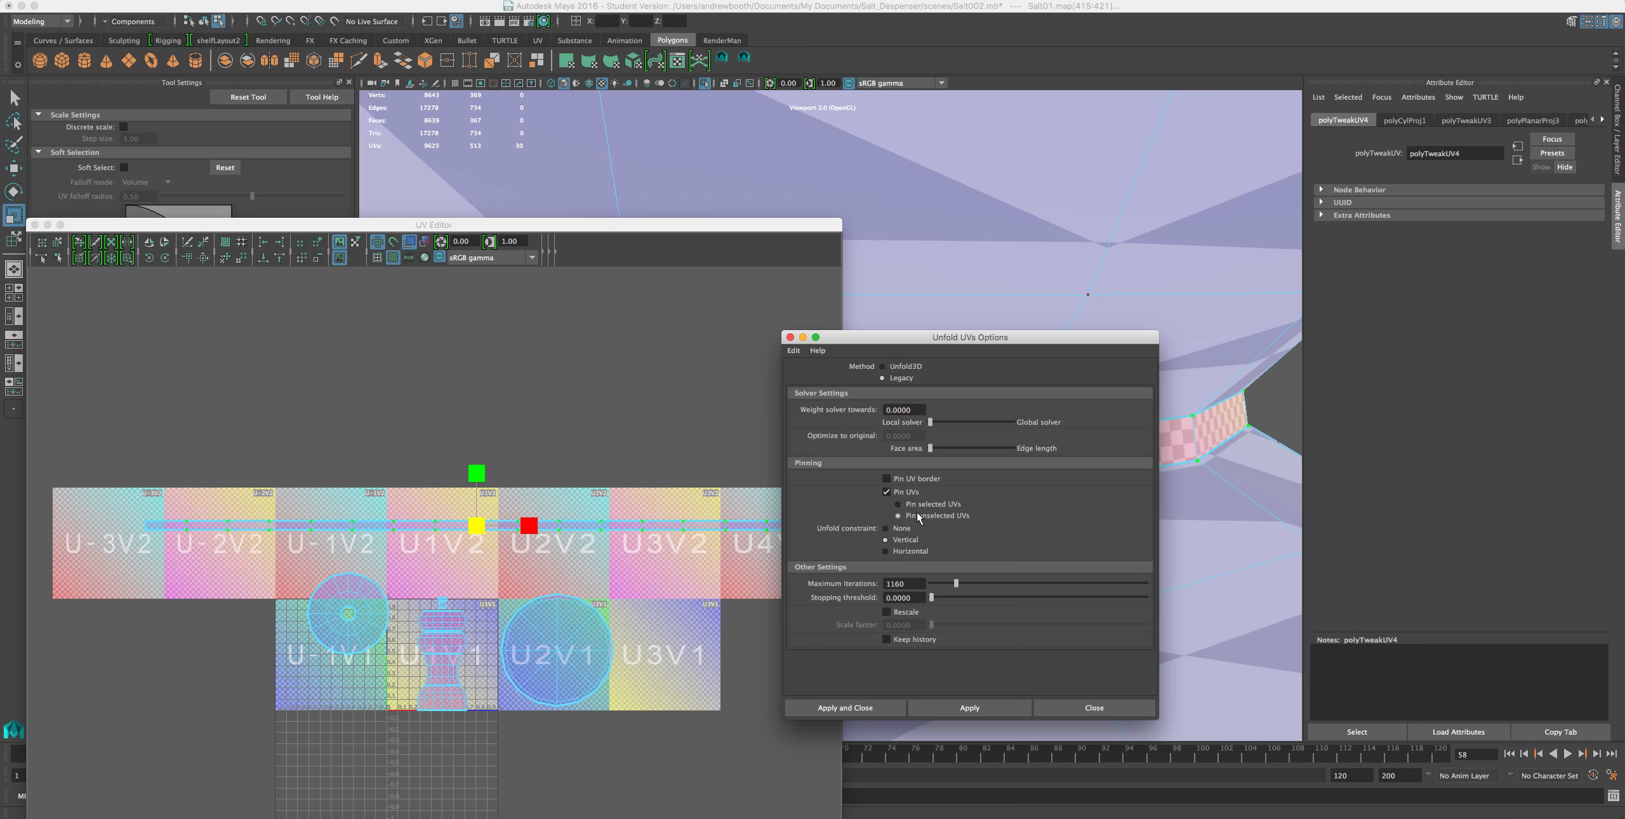
- Unfold the selected strip UVs repeatedly with the Legacy method constrained to Horizontal and unselected UVs pinned, then close the options
left_click(886, 540)
left_click(886, 551)
left_click(960, 716)
scroll(434, 546, "up", 4)
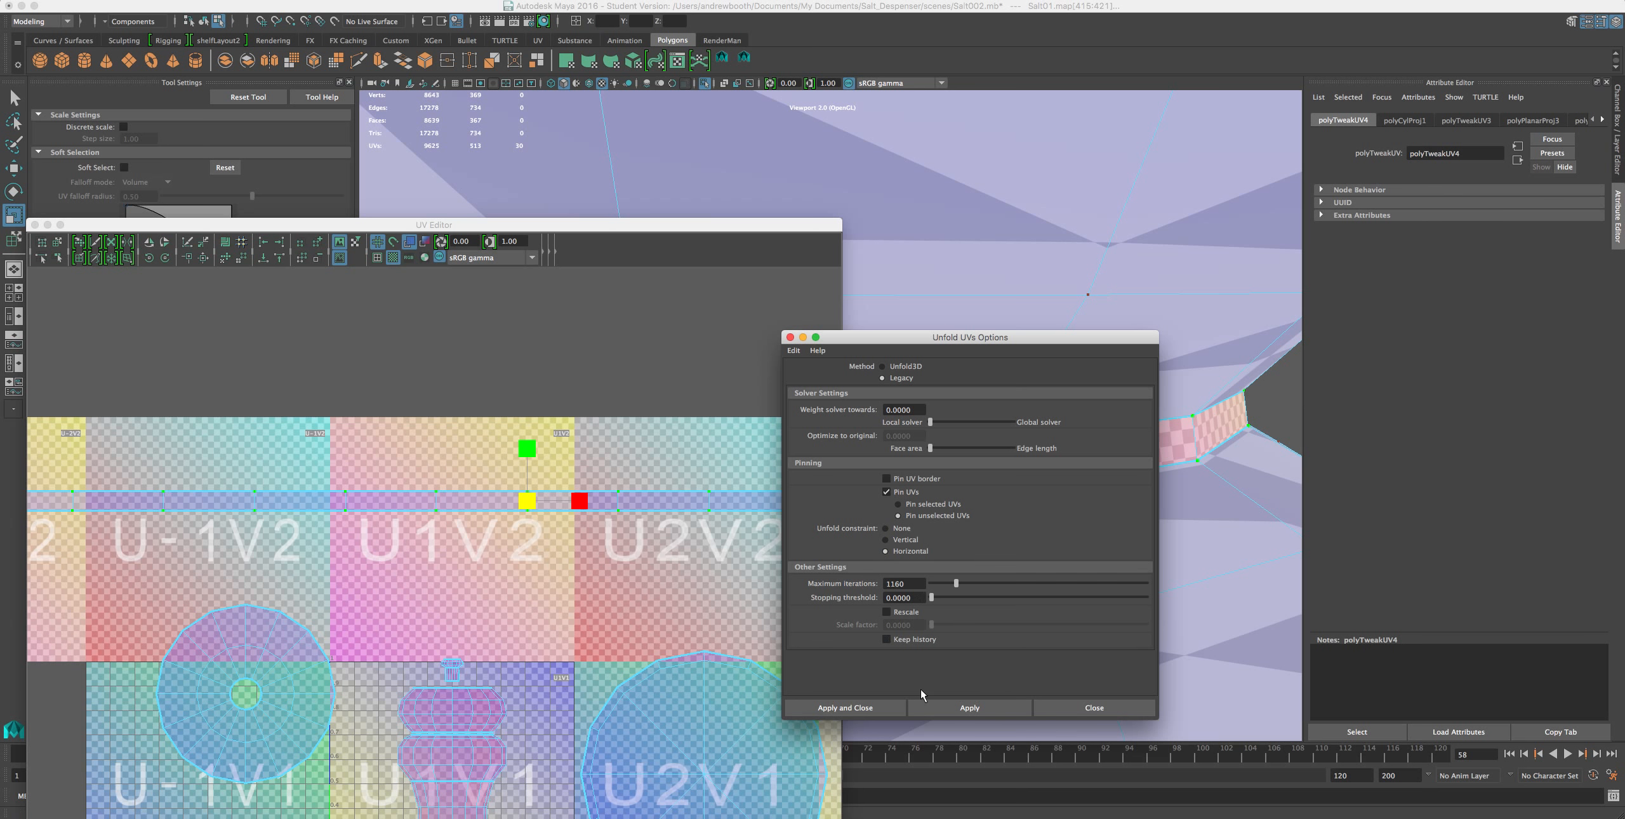
left_click(944, 707)
left_click(952, 710)
left_click(1061, 708)
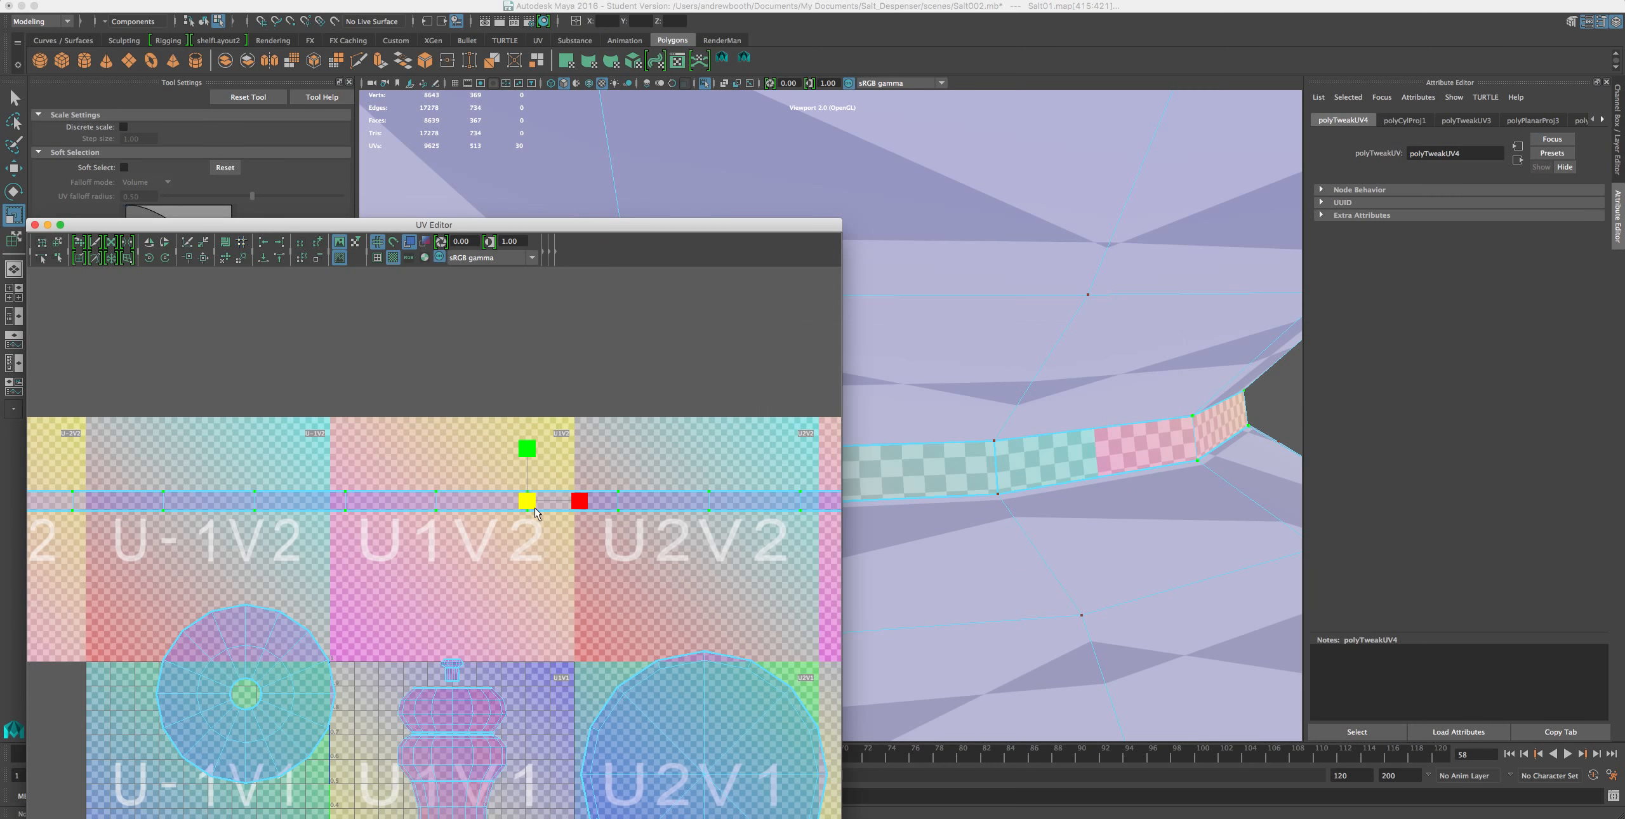
- Select all of the ring strip's UVs, including its ends, and scale the strip down uniformly to fit across U-1V2 to U2V2
left_click_drag(526, 506, 487, 519)
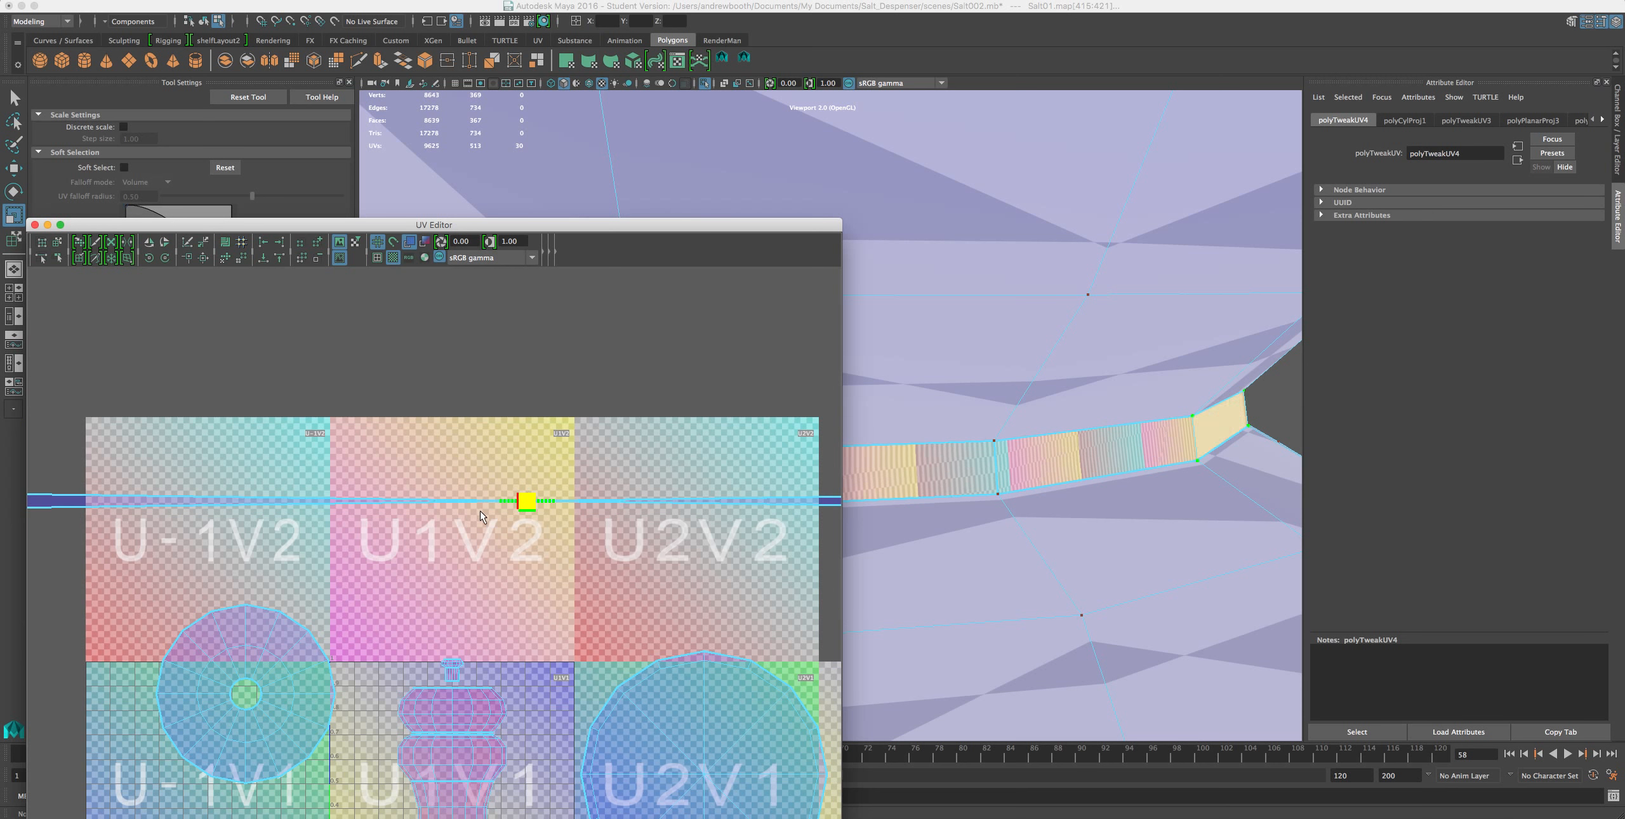
scroll(519, 513, "down", 8)
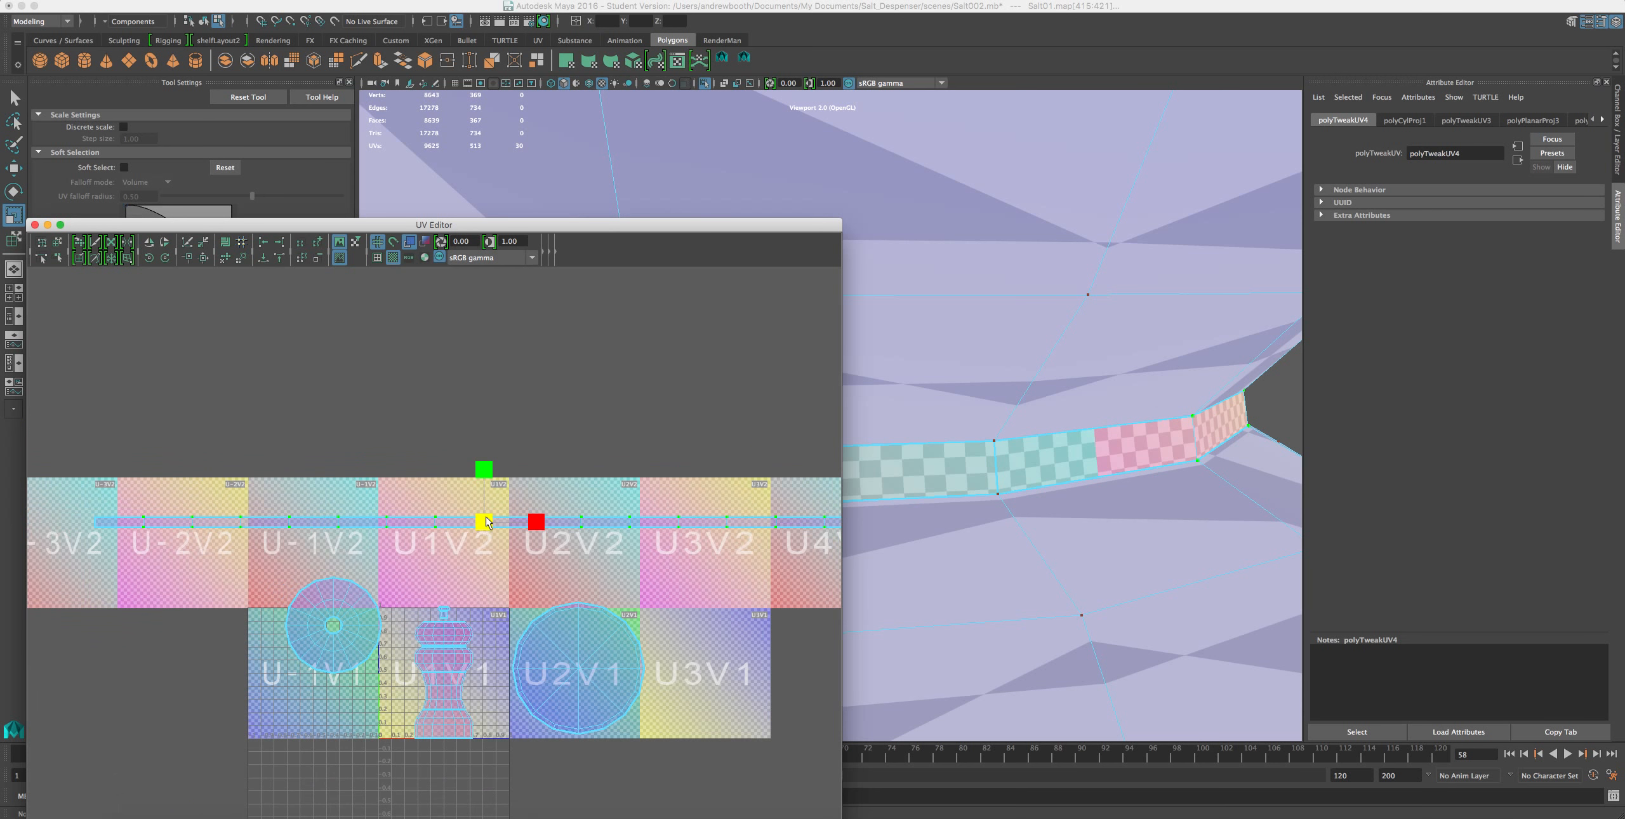
left_click_drag(765, 495, 176, 555)
scroll(241, 543, "up", 3)
scroll(345, 525, "up", 2)
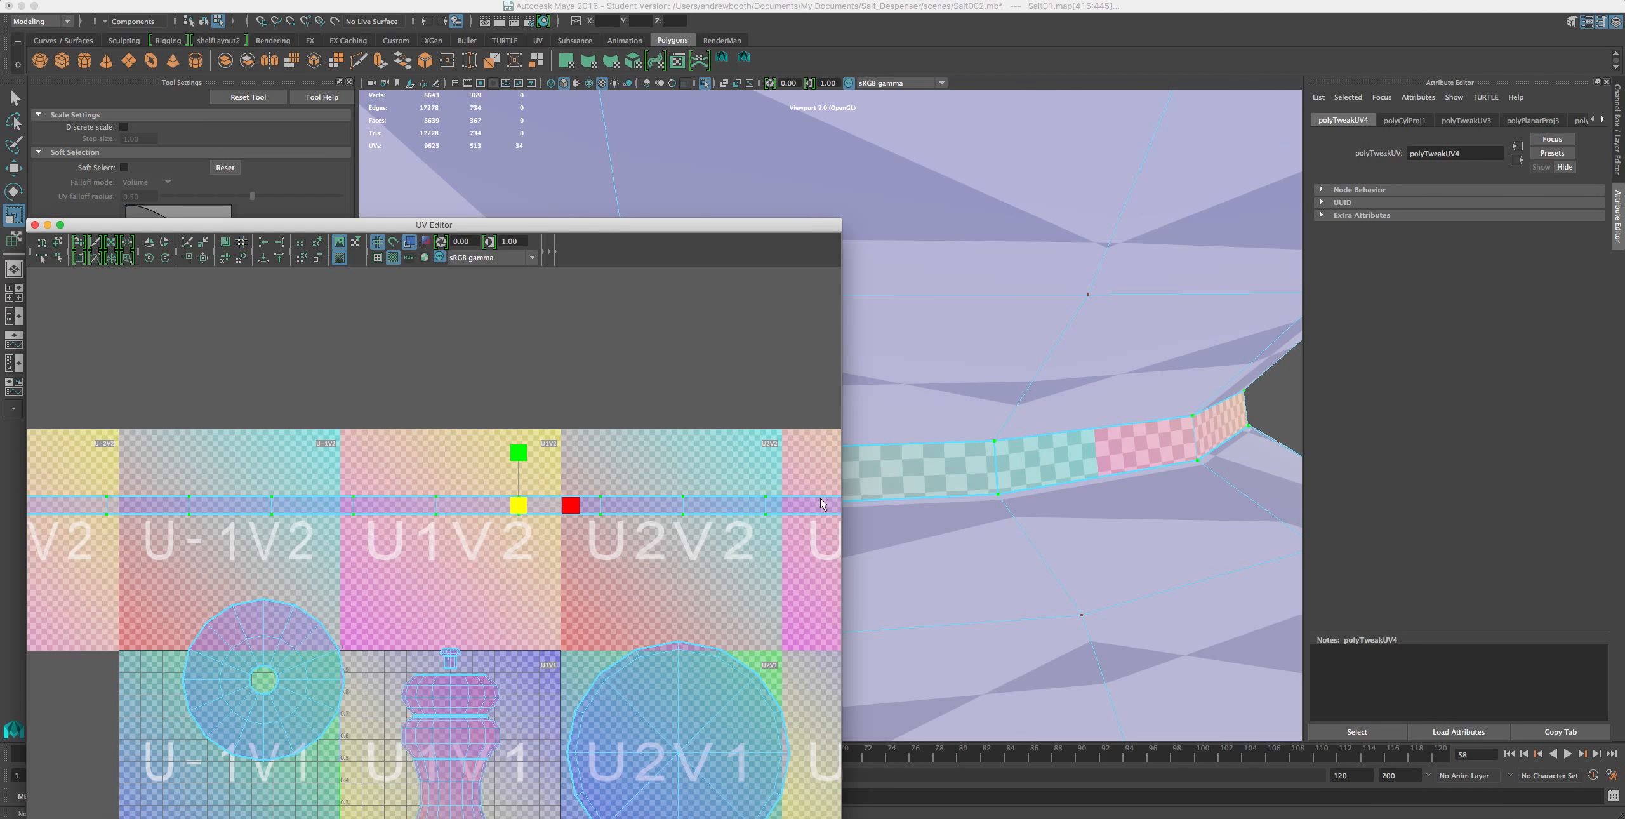
left_click_drag(575, 505, 481, 522)
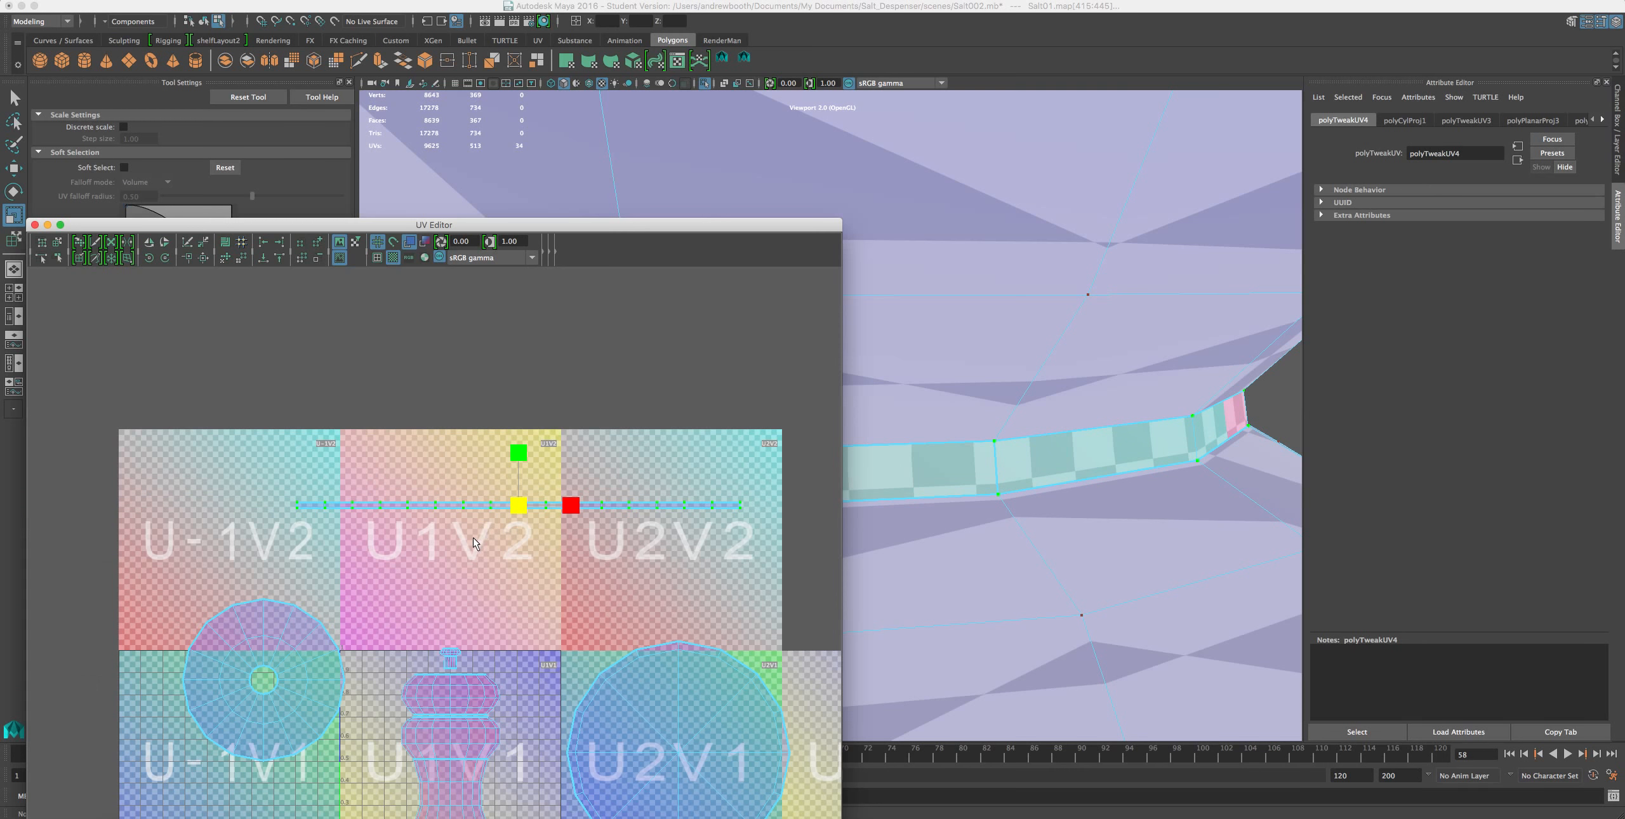
scroll(473, 537, "up", 1)
- Select the faces of the dispenser's upper bulge and apply a Cylindrical UV projection to them
scroll(984, 515, "down", 8)
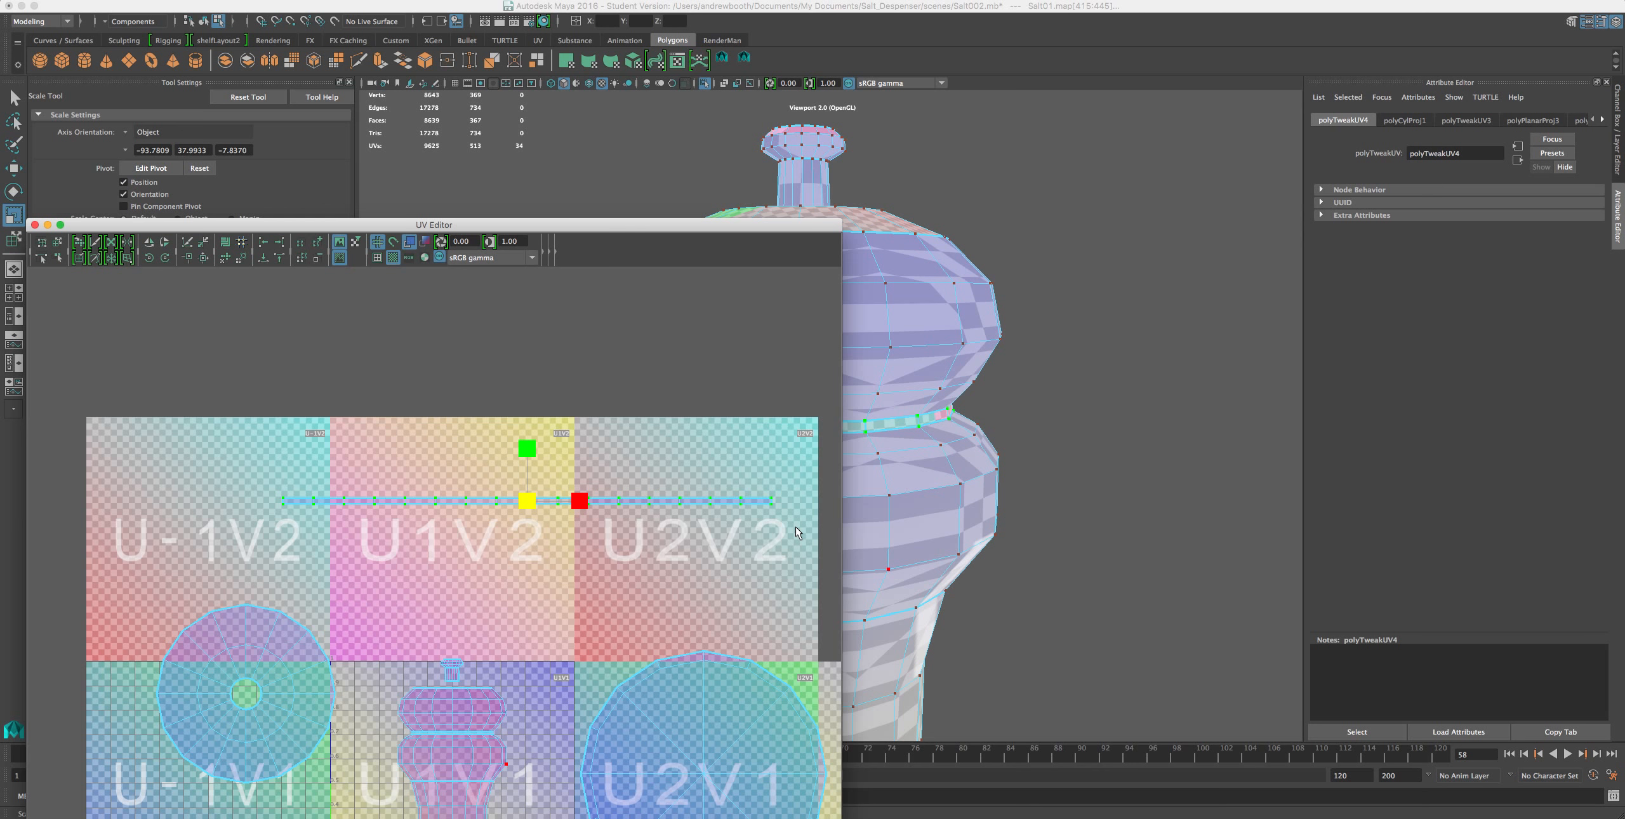
key("f")
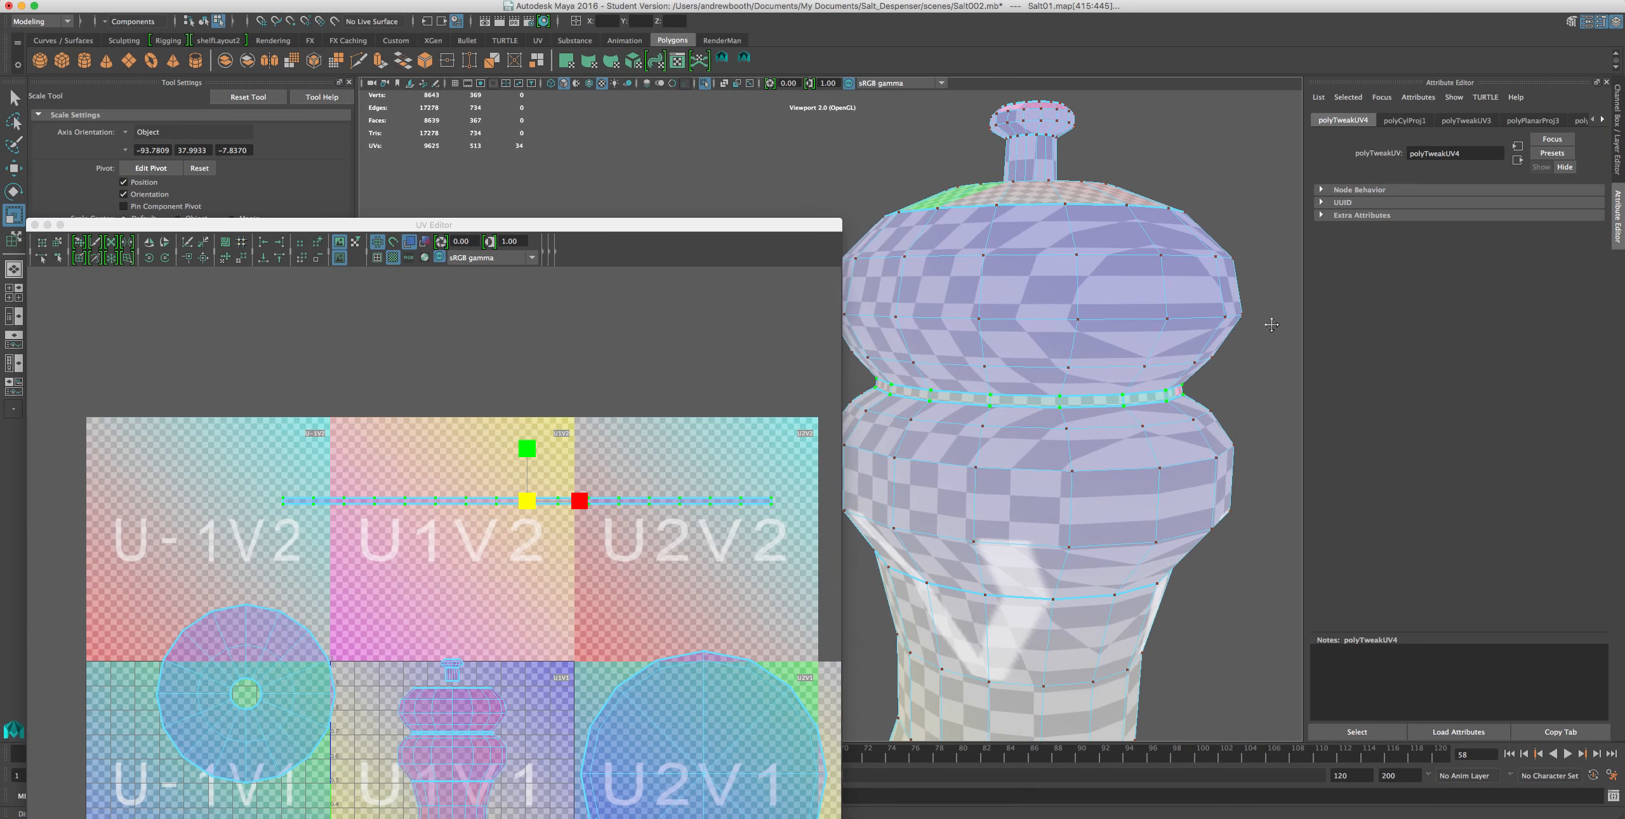
right_click_drag(1042, 281, 1091, 305)
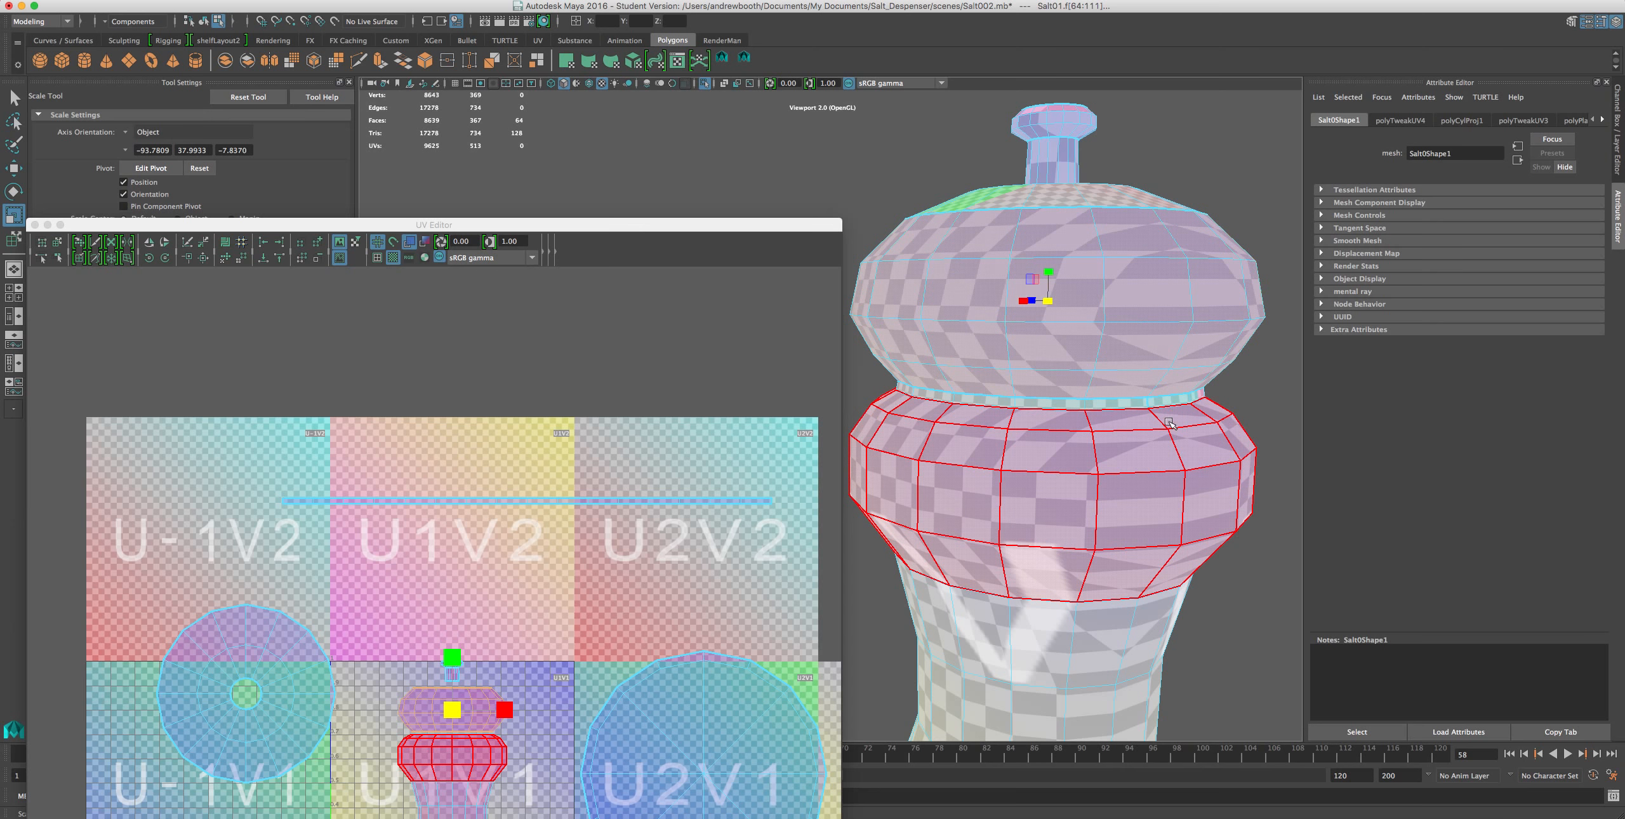
left_click(799, 1)
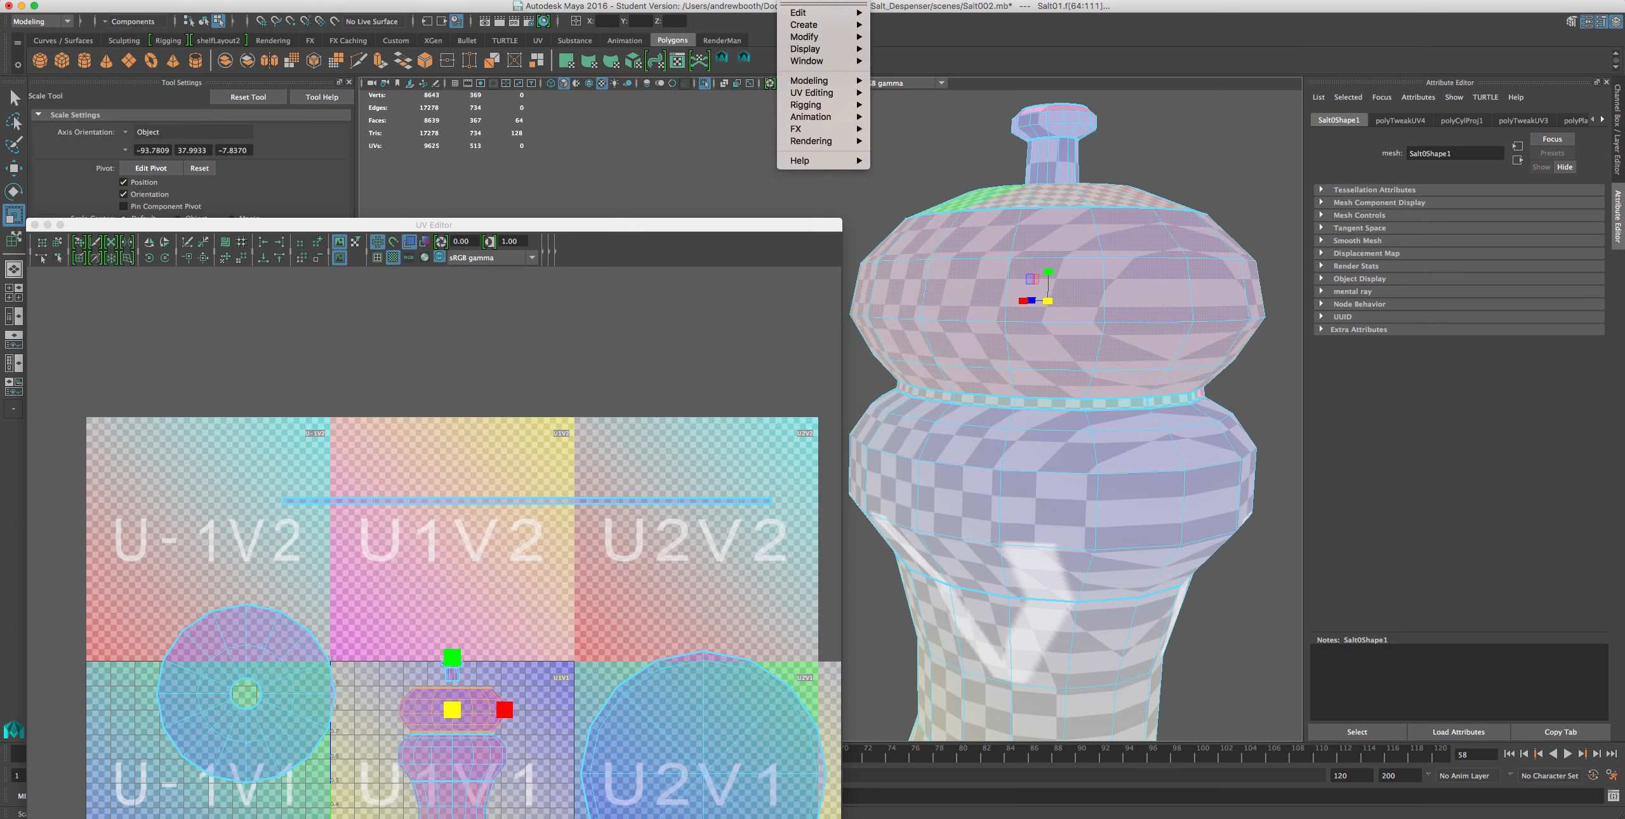
mouse_move(677, 2)
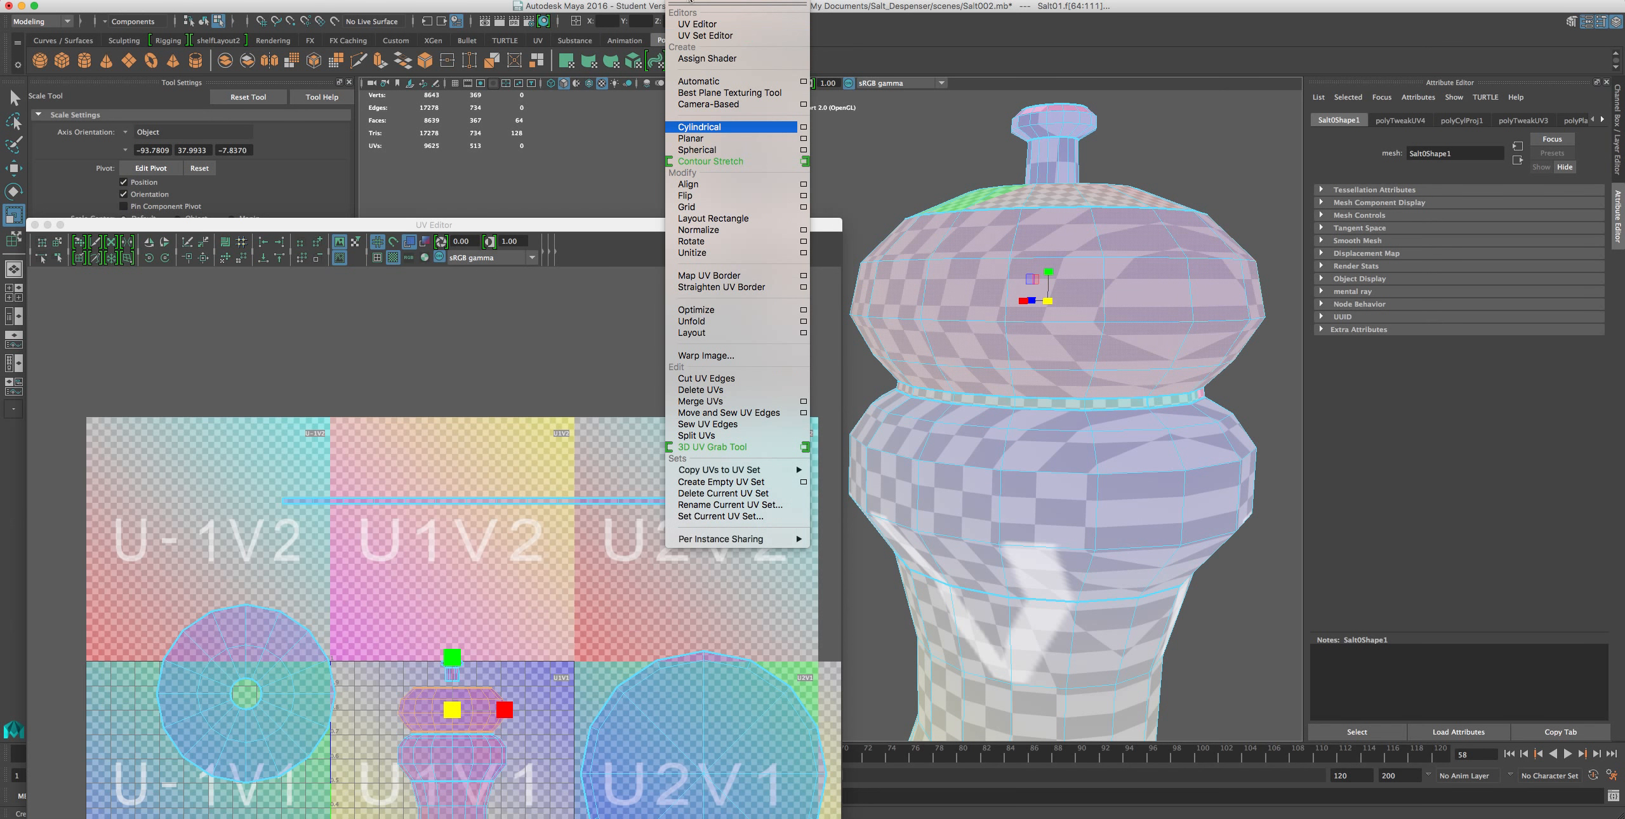
left_click(721, 131)
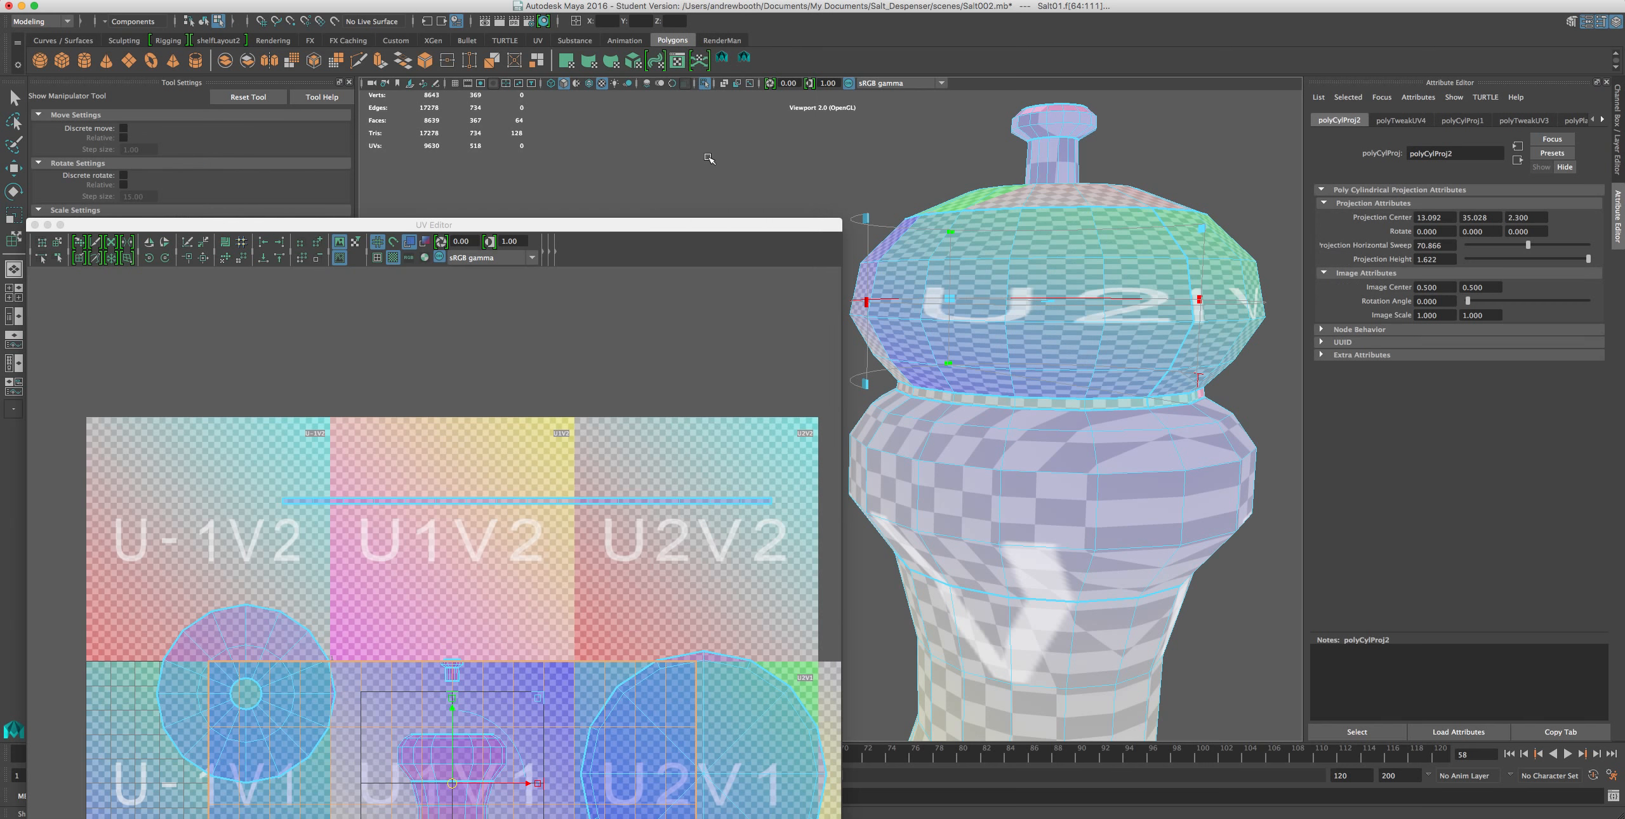
- Widen the cylindrical projection's horizontal sweep to about 141.7 so it wraps around the whole upper bulge
left_click_drag(1199, 299, 1384, 452)
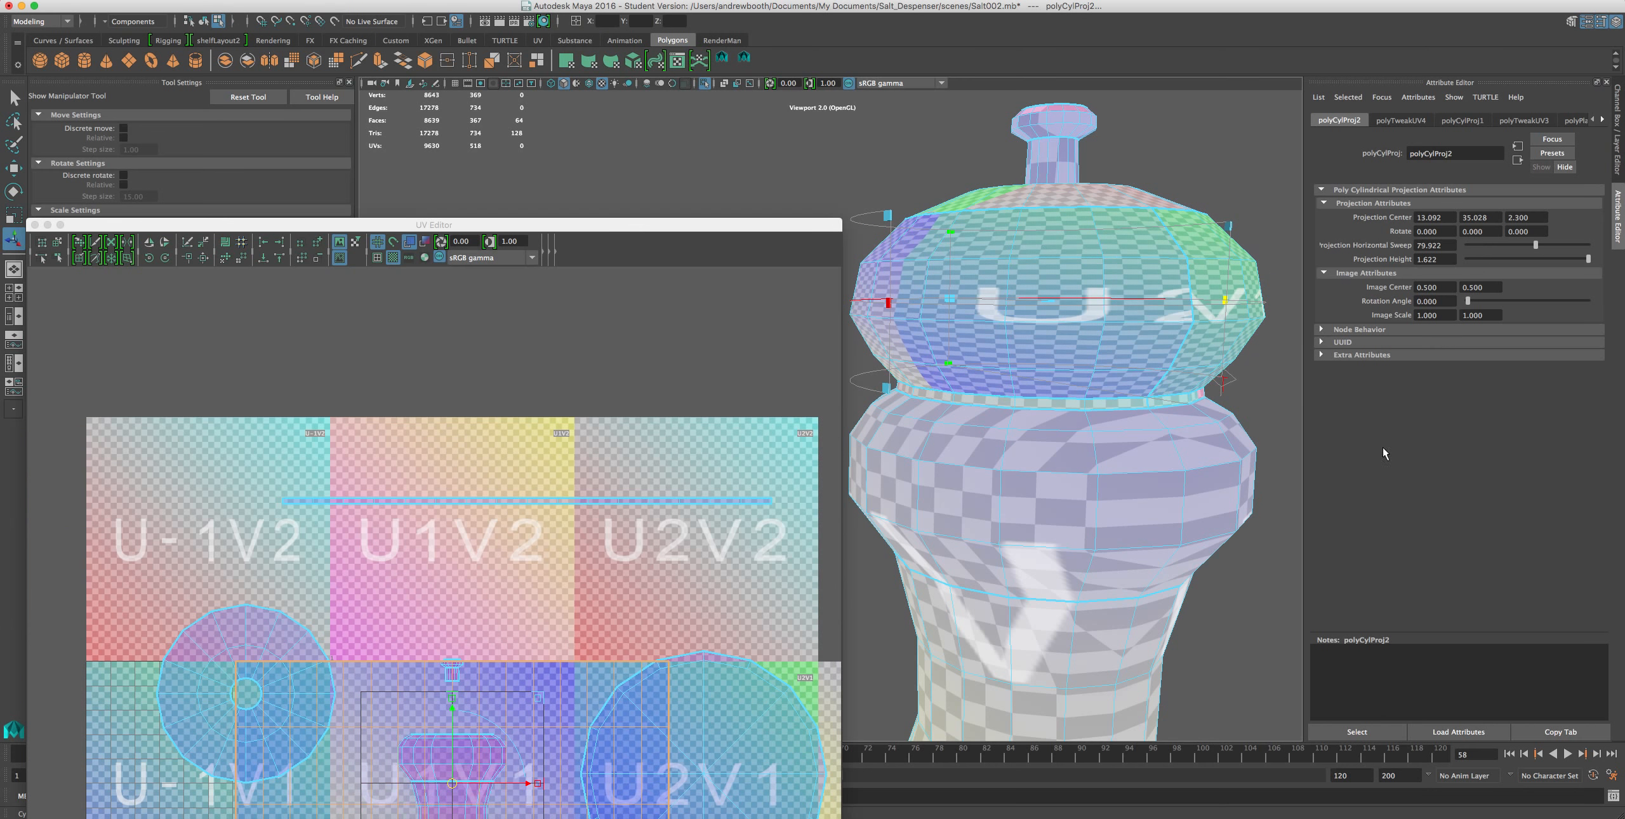
left_click_drag(888, 303, 1089, 494)
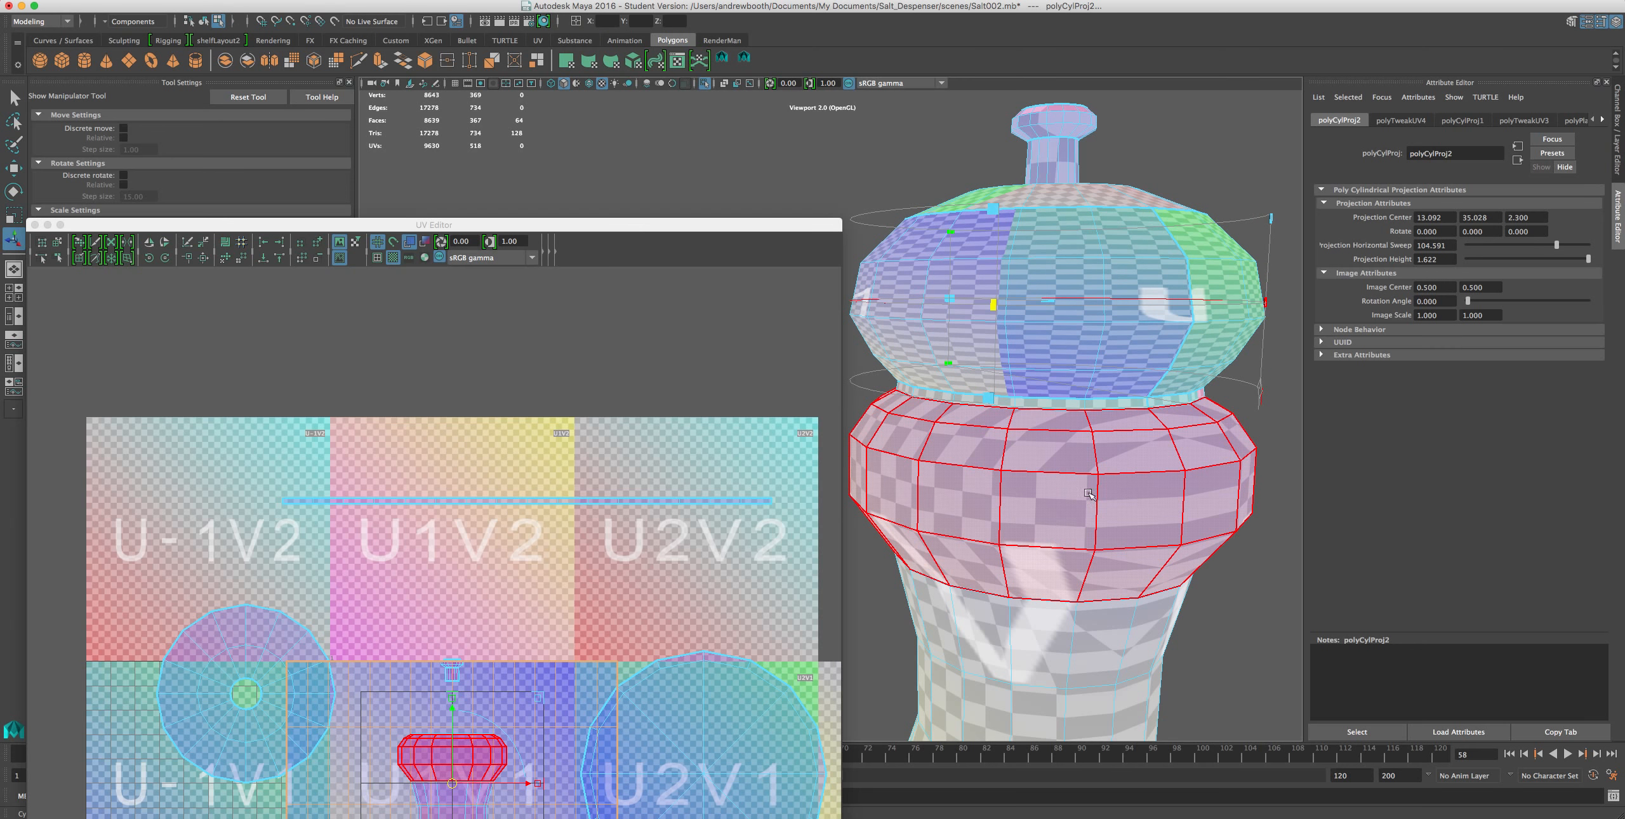
left_click_drag(1131, 416, 971, 450, "alt")
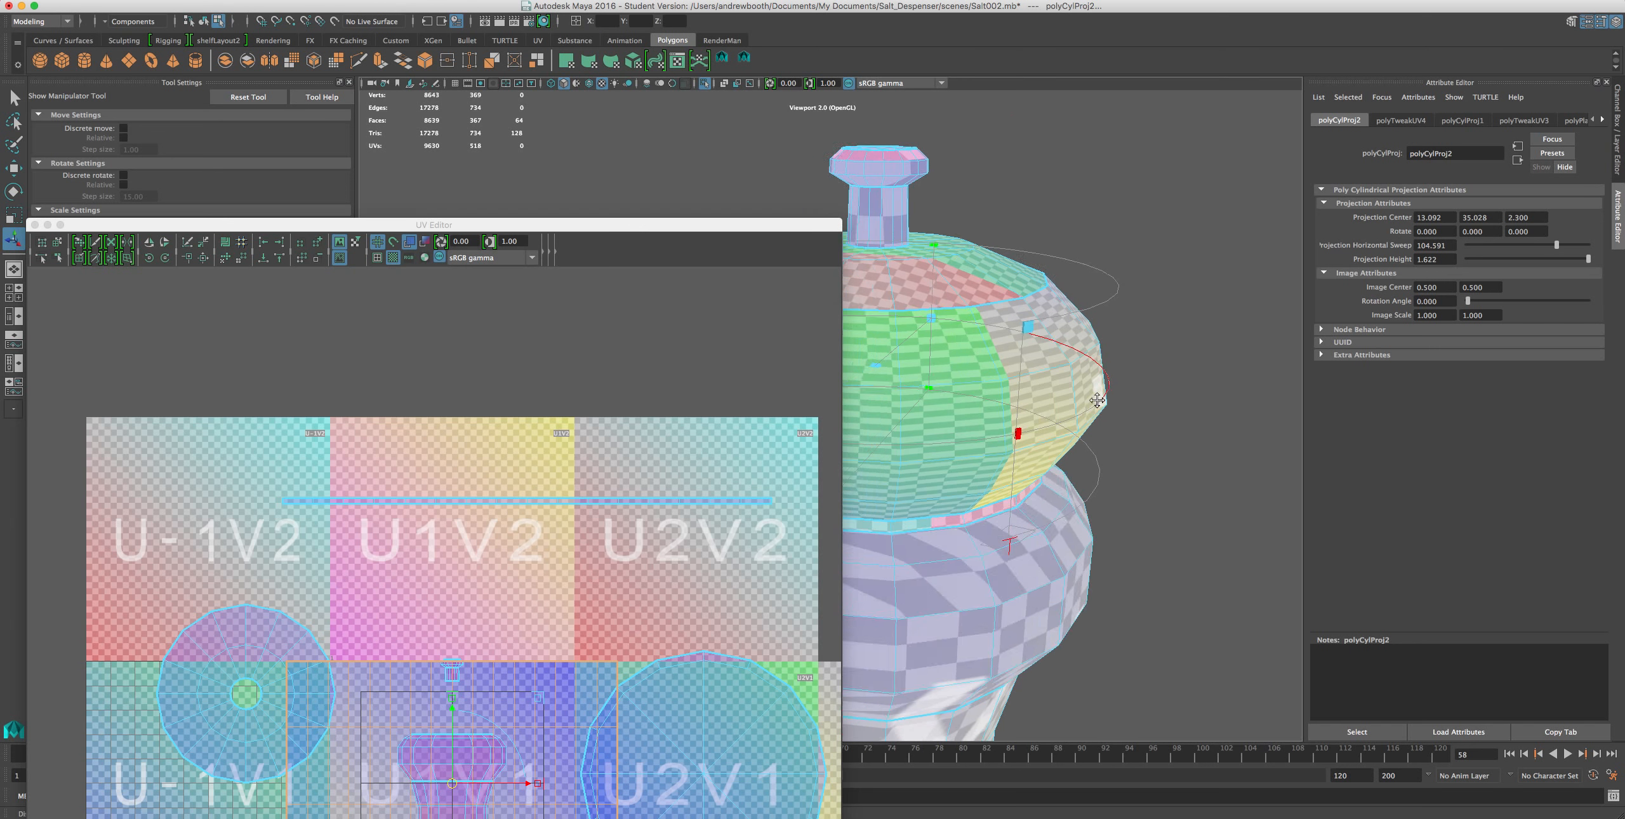
middle_click_drag(971, 448, 1199, 373, "alt")
left_click_drag(1229, 359, 1016, 361)
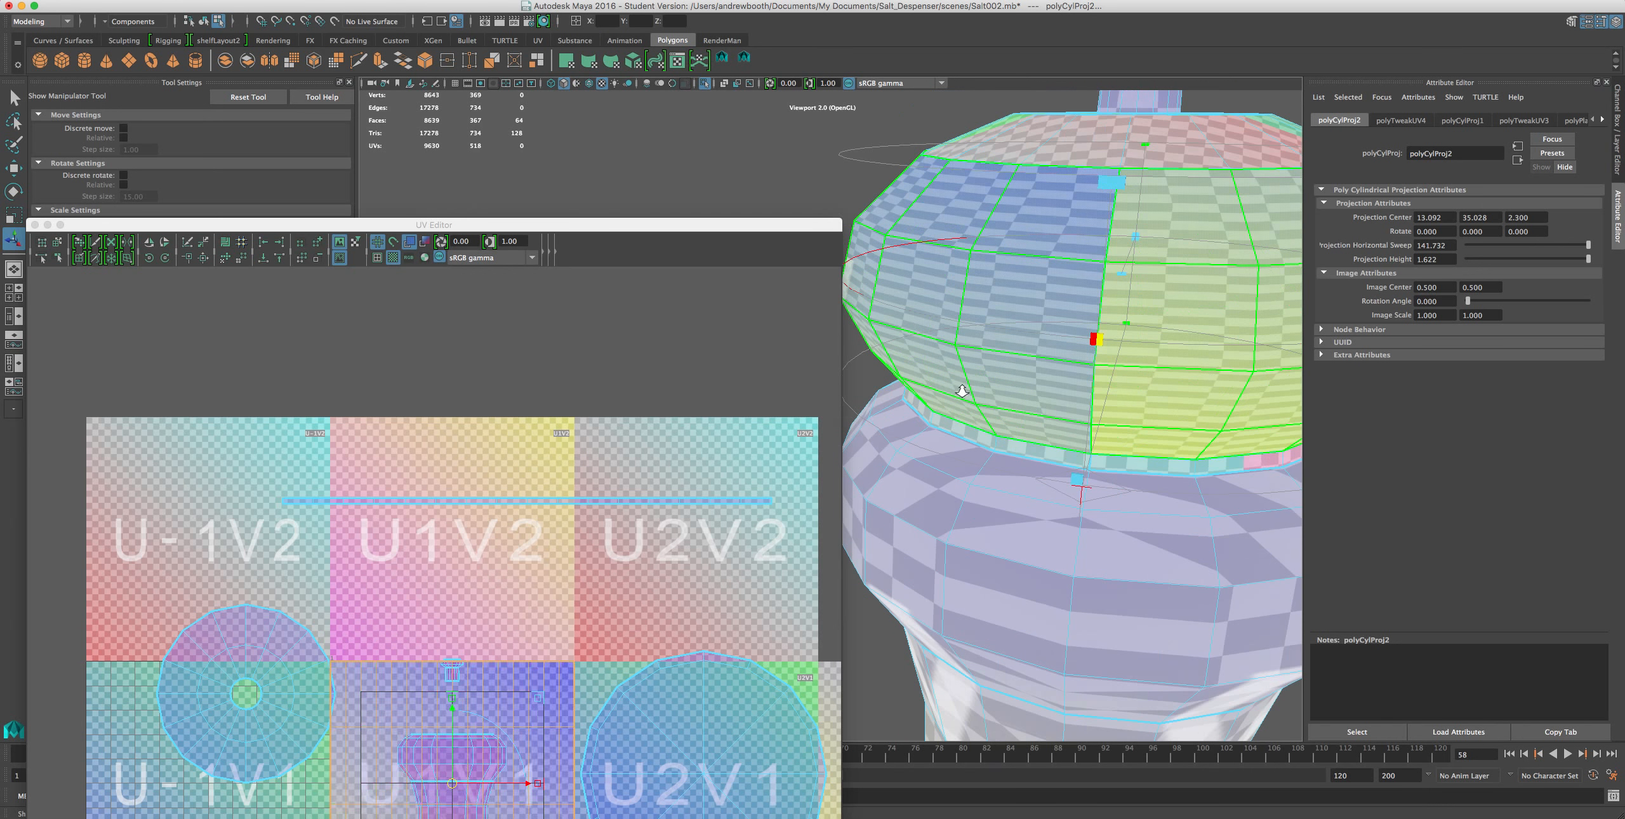
- Stretch the upper bulge's cylindrical projection to a height of about 10.9 to even out the checker squares
scroll(1053, 432, "up", 2)
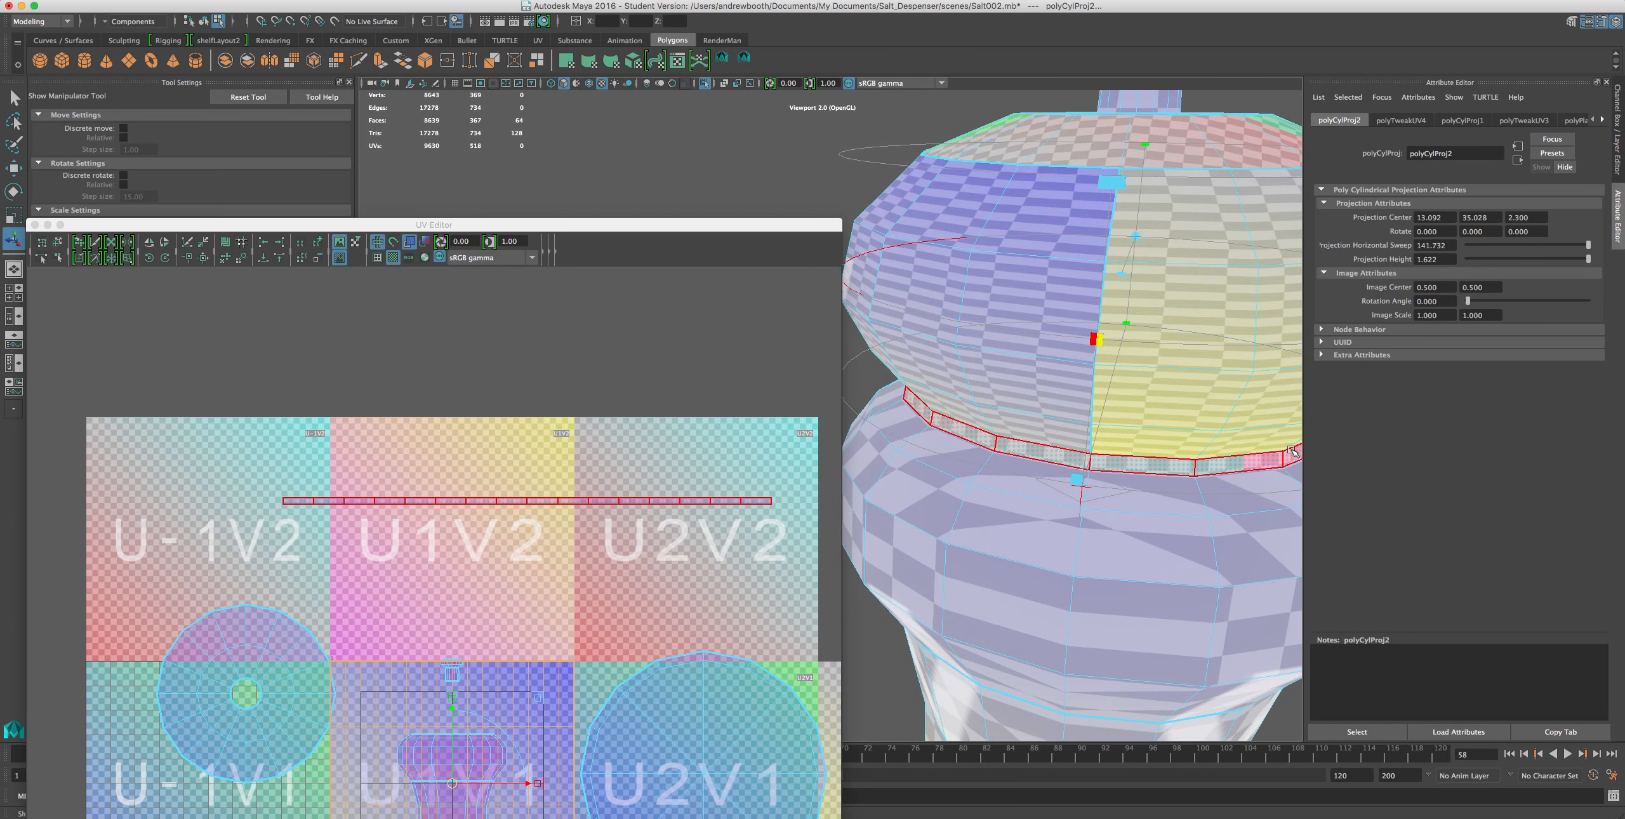
scroll(1286, 448, "down", 5)
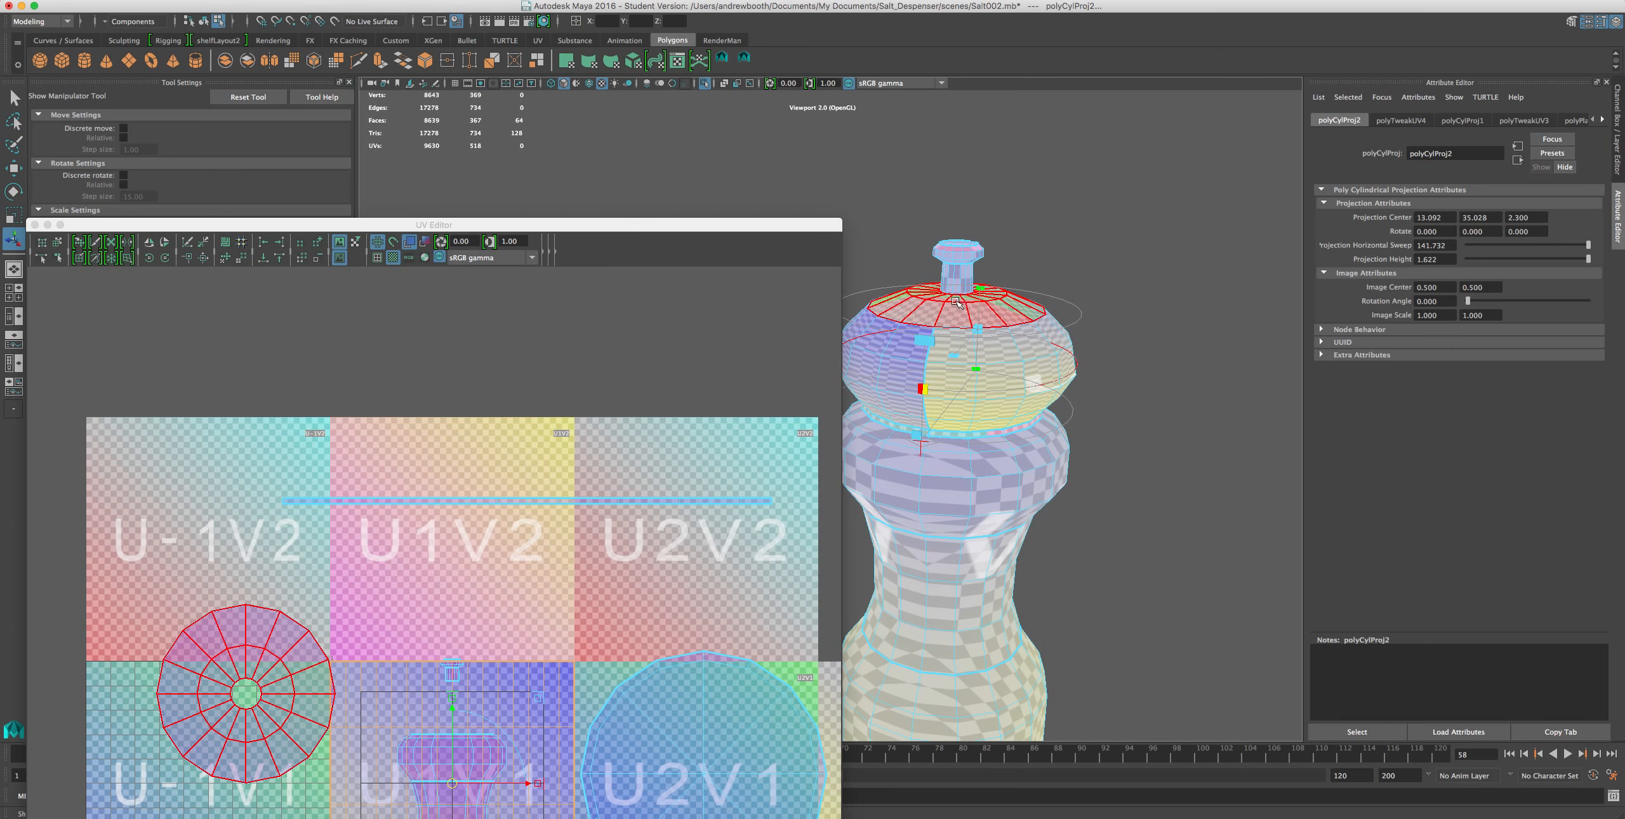
left_click_drag(981, 288, 955, 254)
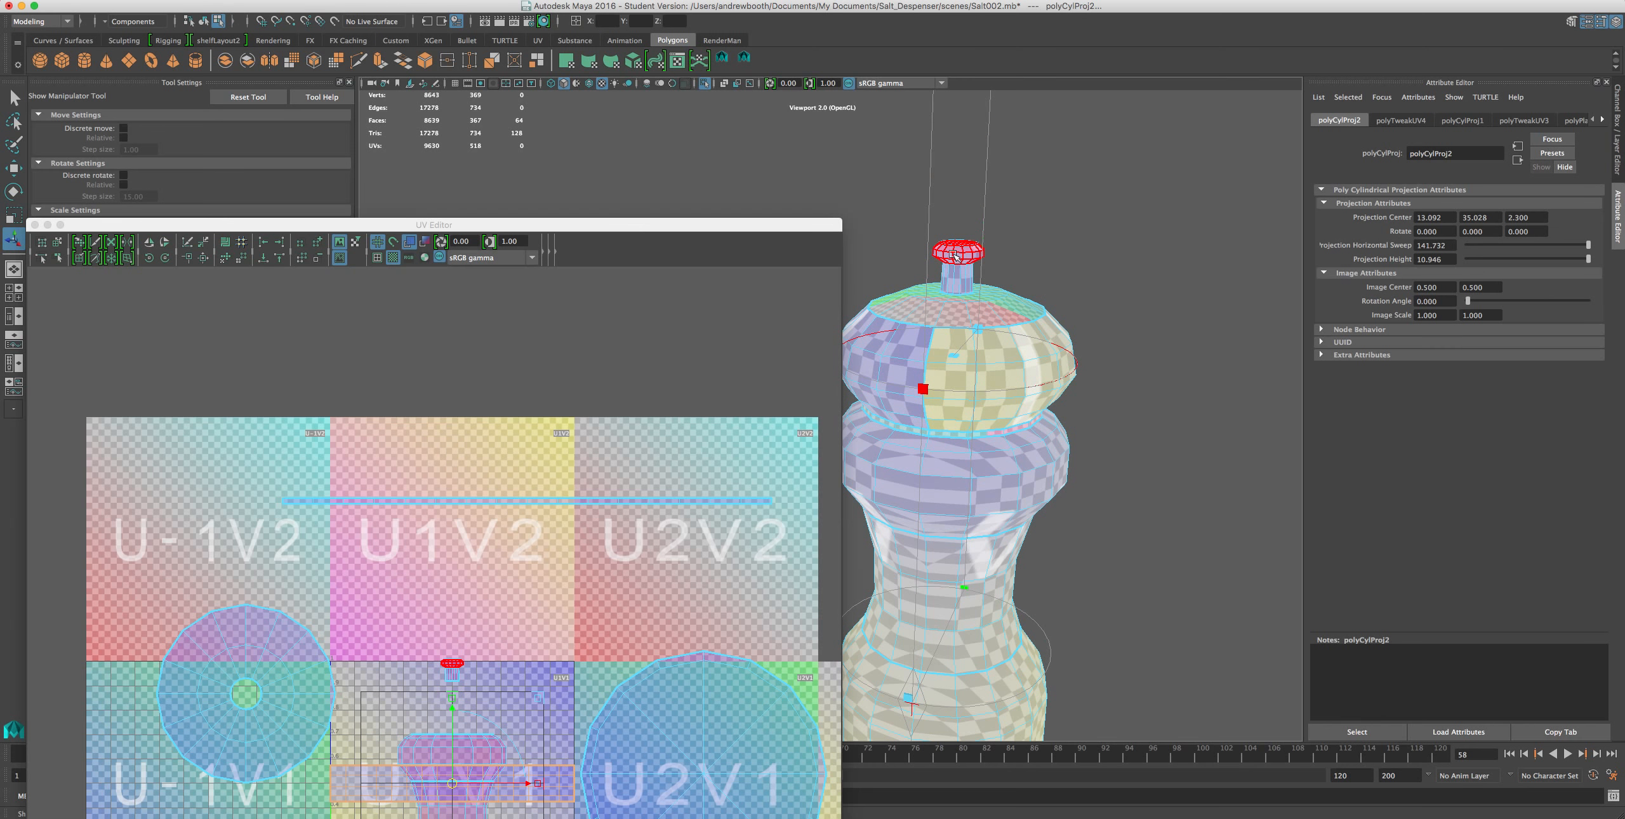
middle_click_drag(977, 330, 999, 267, "alt")
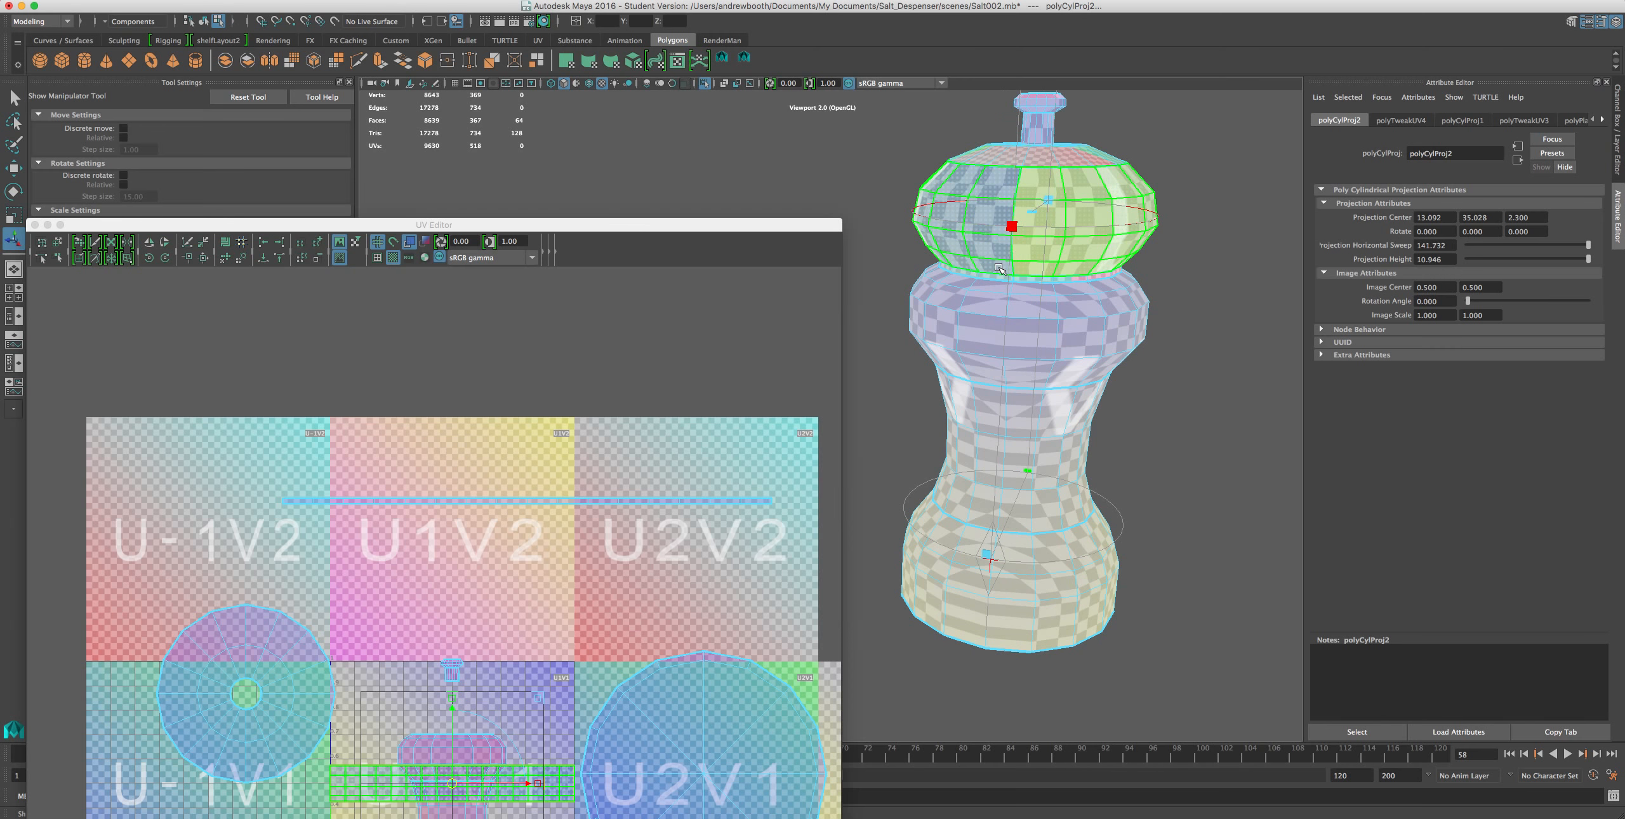
- Lower the projection's centre to about 32.3, rotate it about 11.8 around Y and reduce its height to about 9.2
left_click_drag(1048, 200, 1025, 297)
scroll(1024, 298, "down", 3)
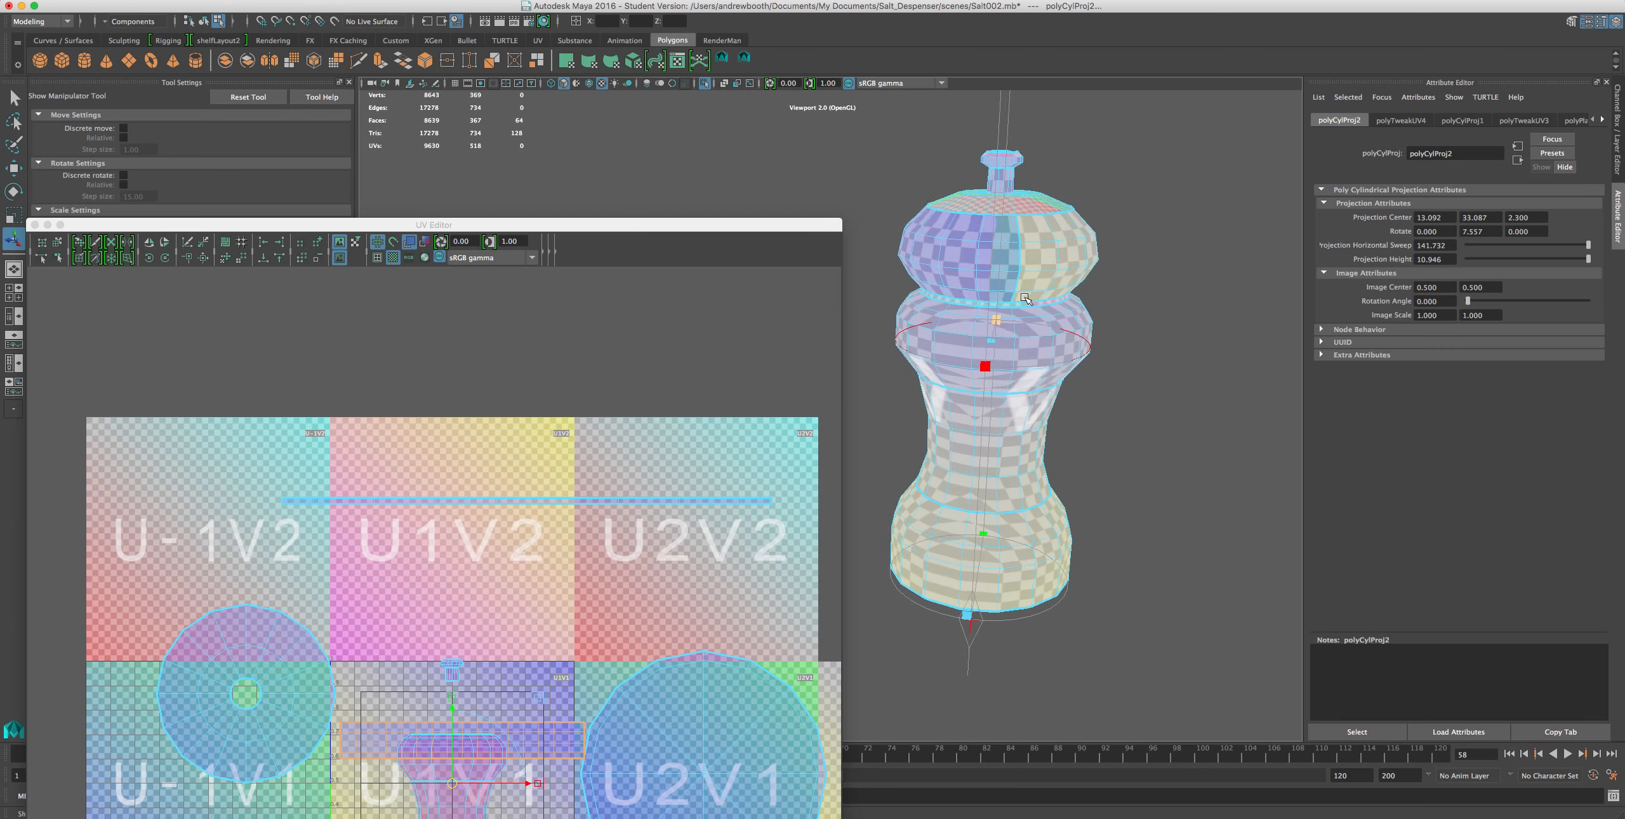
scroll(1026, 298, "down", 3)
left_click_drag(957, 170, 948, 202)
left_click_drag(949, 347, 945, 371)
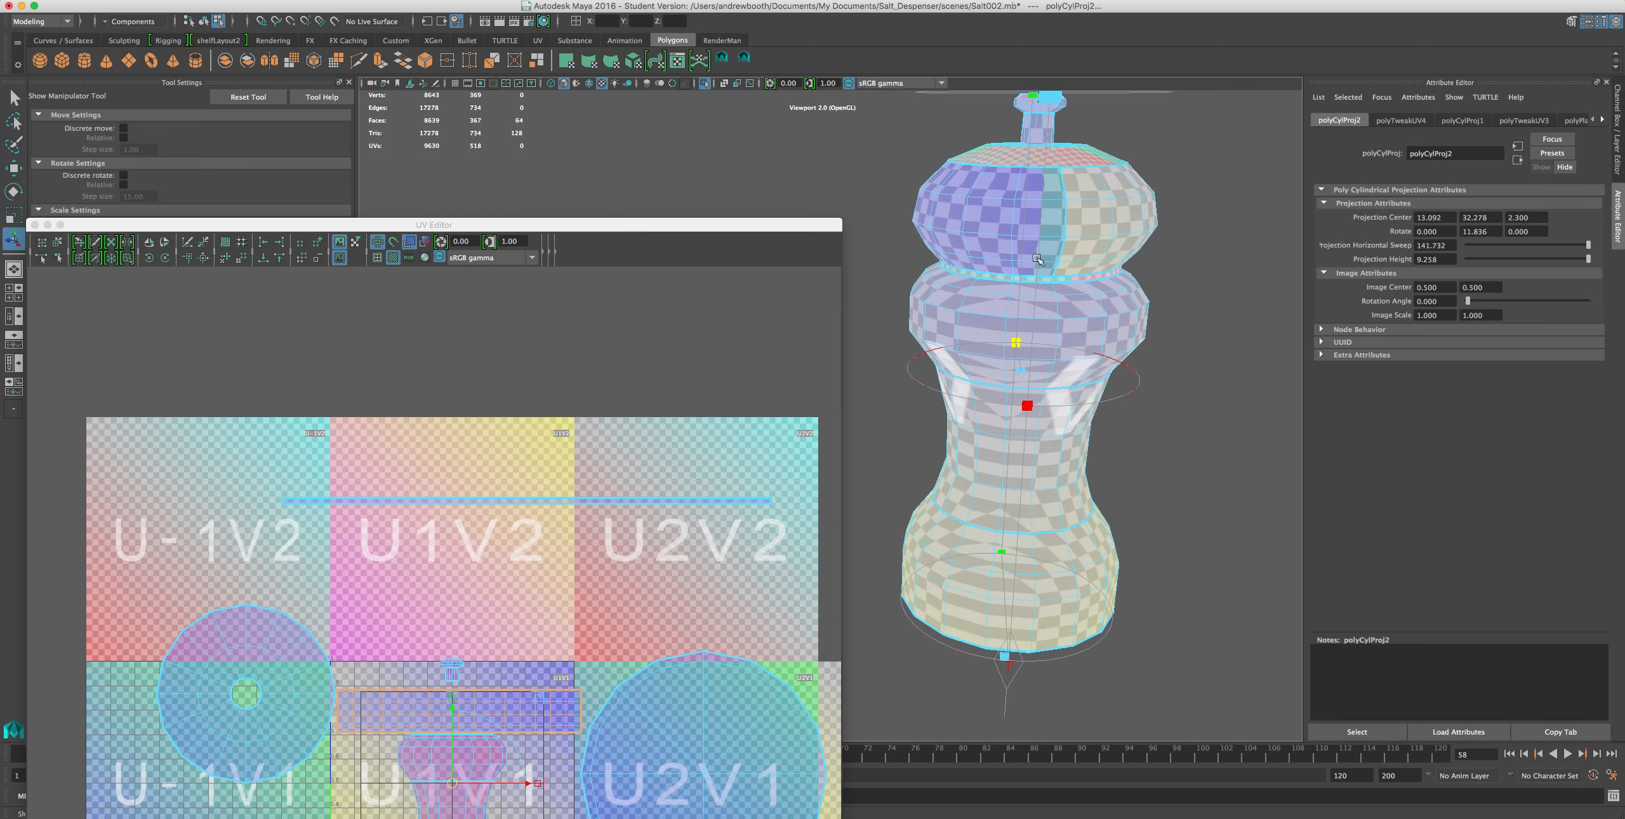
scroll(1090, 235, "up", 5)
middle_click_drag(1136, 249, 1110, 290, "alt")
left_click_drag(1079, 292, 1160, 287, "alt")
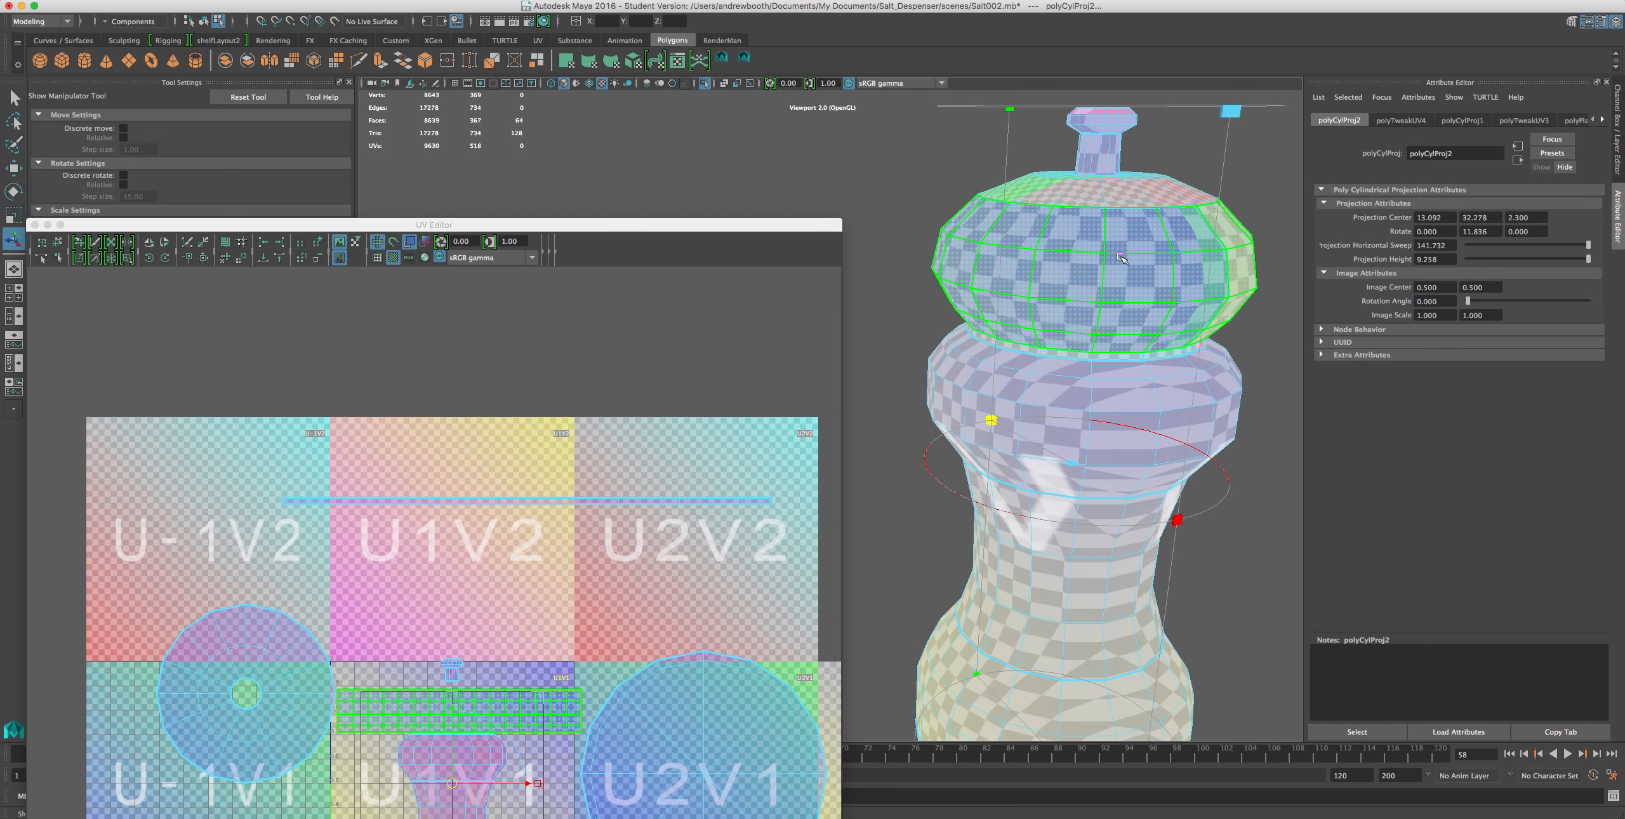
- Move the upper bulge's projected UV shell up into the U1V2 tile and clear the selection
middle_click_drag(546, 583, 649, 359, "alt")
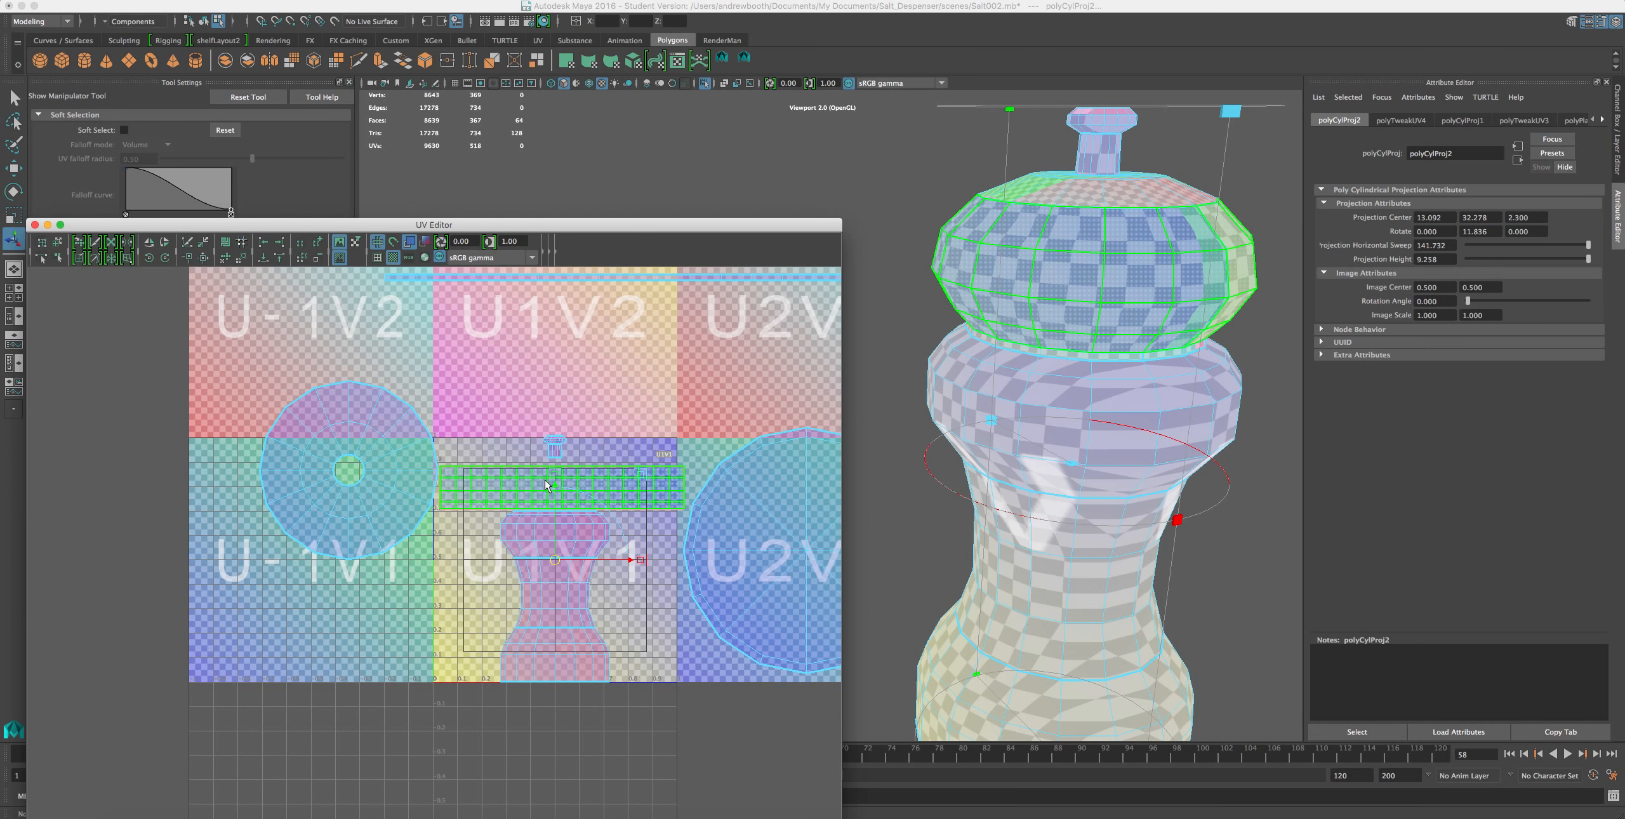
left_click_drag(556, 560, 571, 429)
left_click(360, 344)
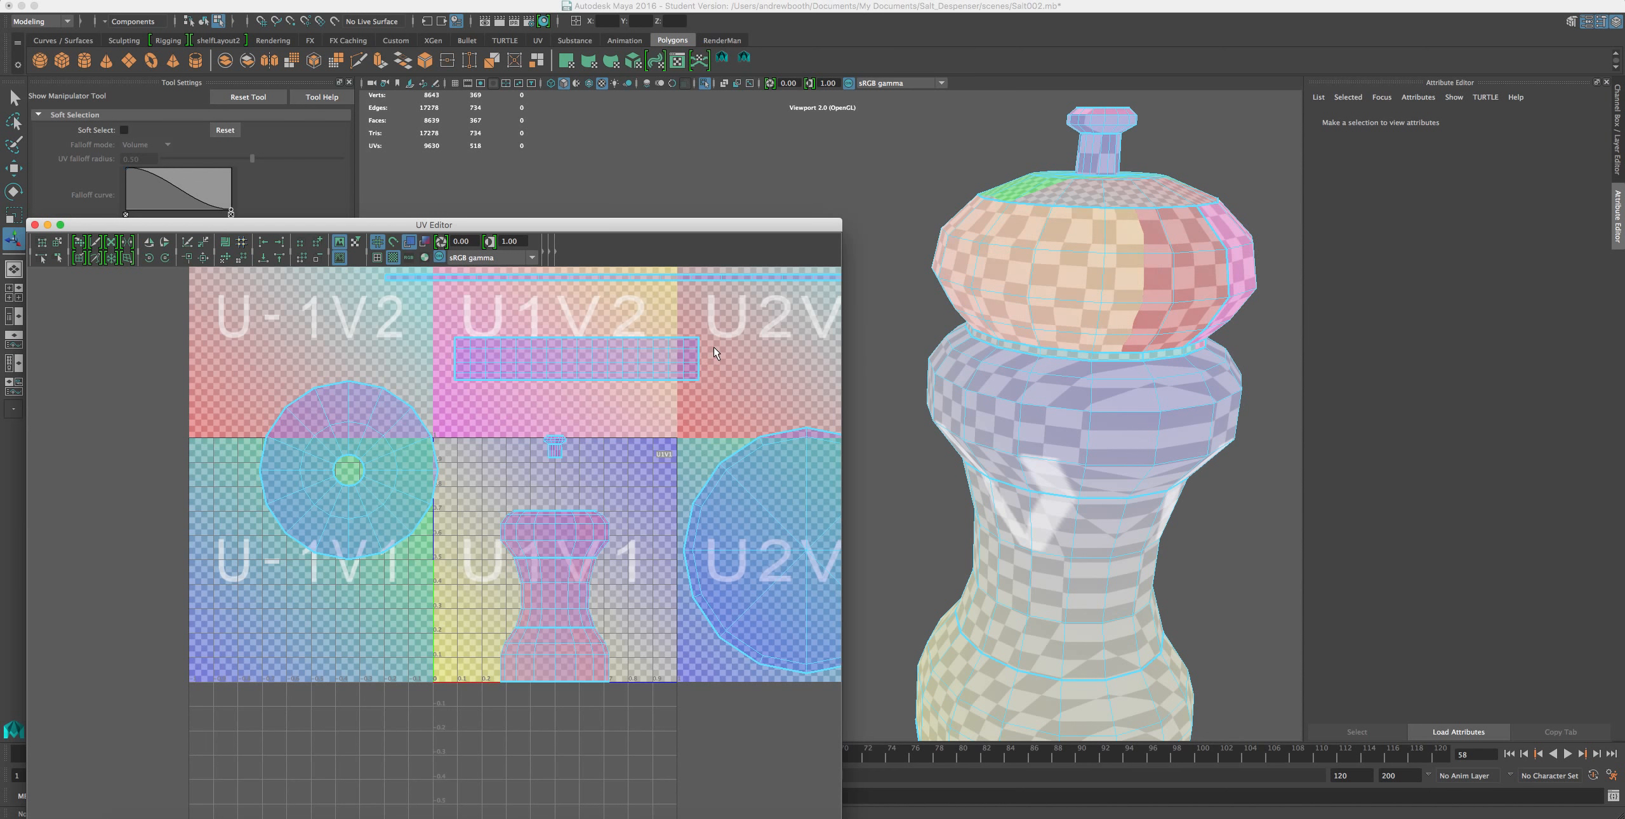
- Select the upper bulge shell's UVs and scale them slightly wider horizontally, checking the checker squares on the model
right_click_drag(706, 348, 720, 345)
left_click_drag(719, 345, 422, 382)
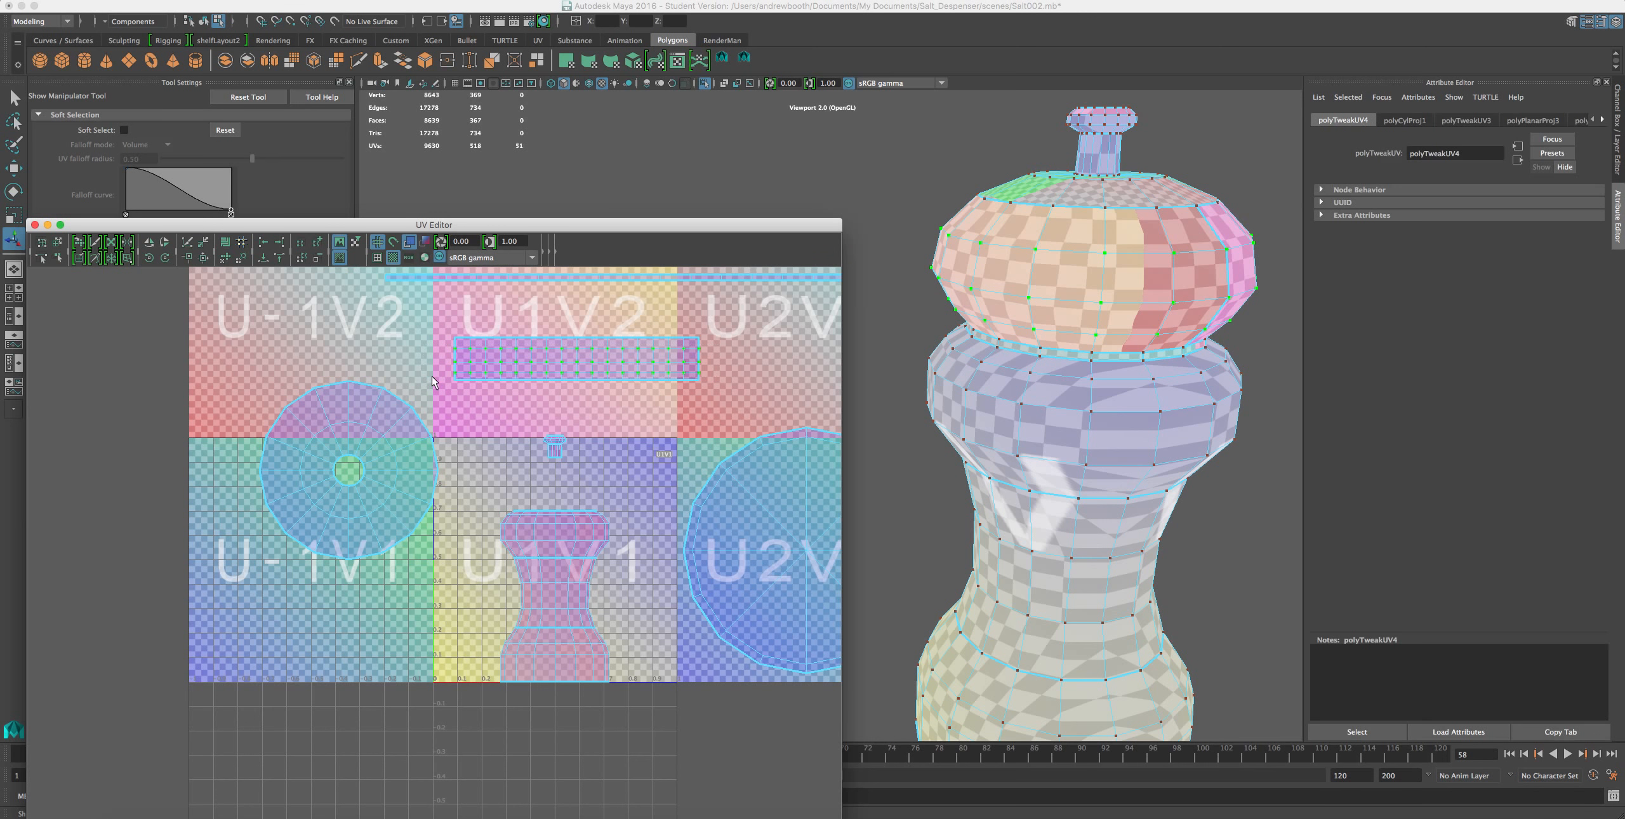
key("r")
left_click_drag(622, 362, 629, 364)
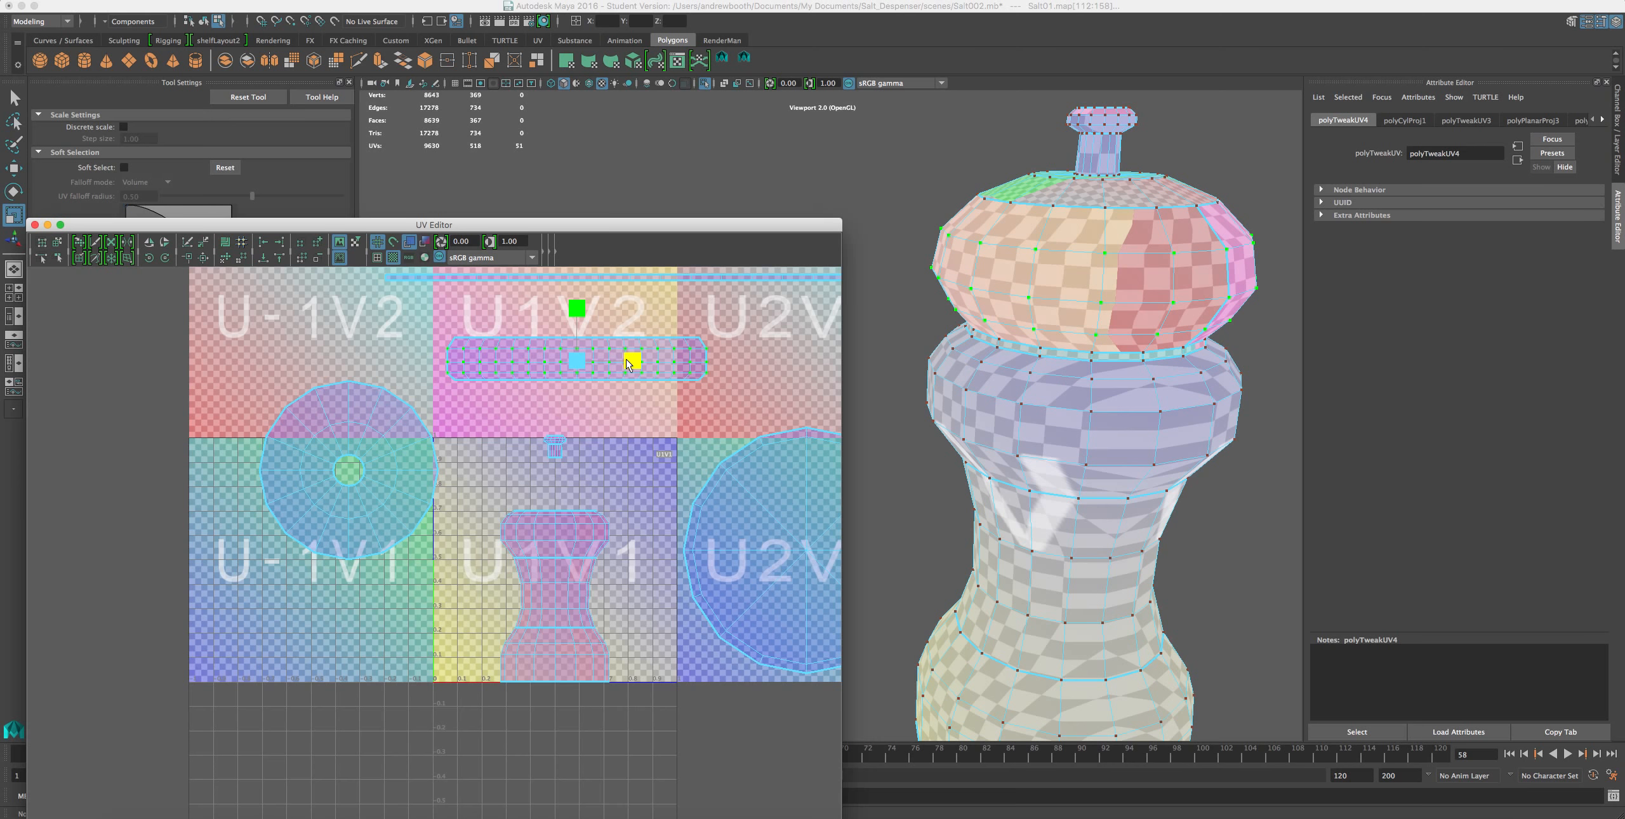
left_click_drag(1054, 352, 964, 330, "alt")
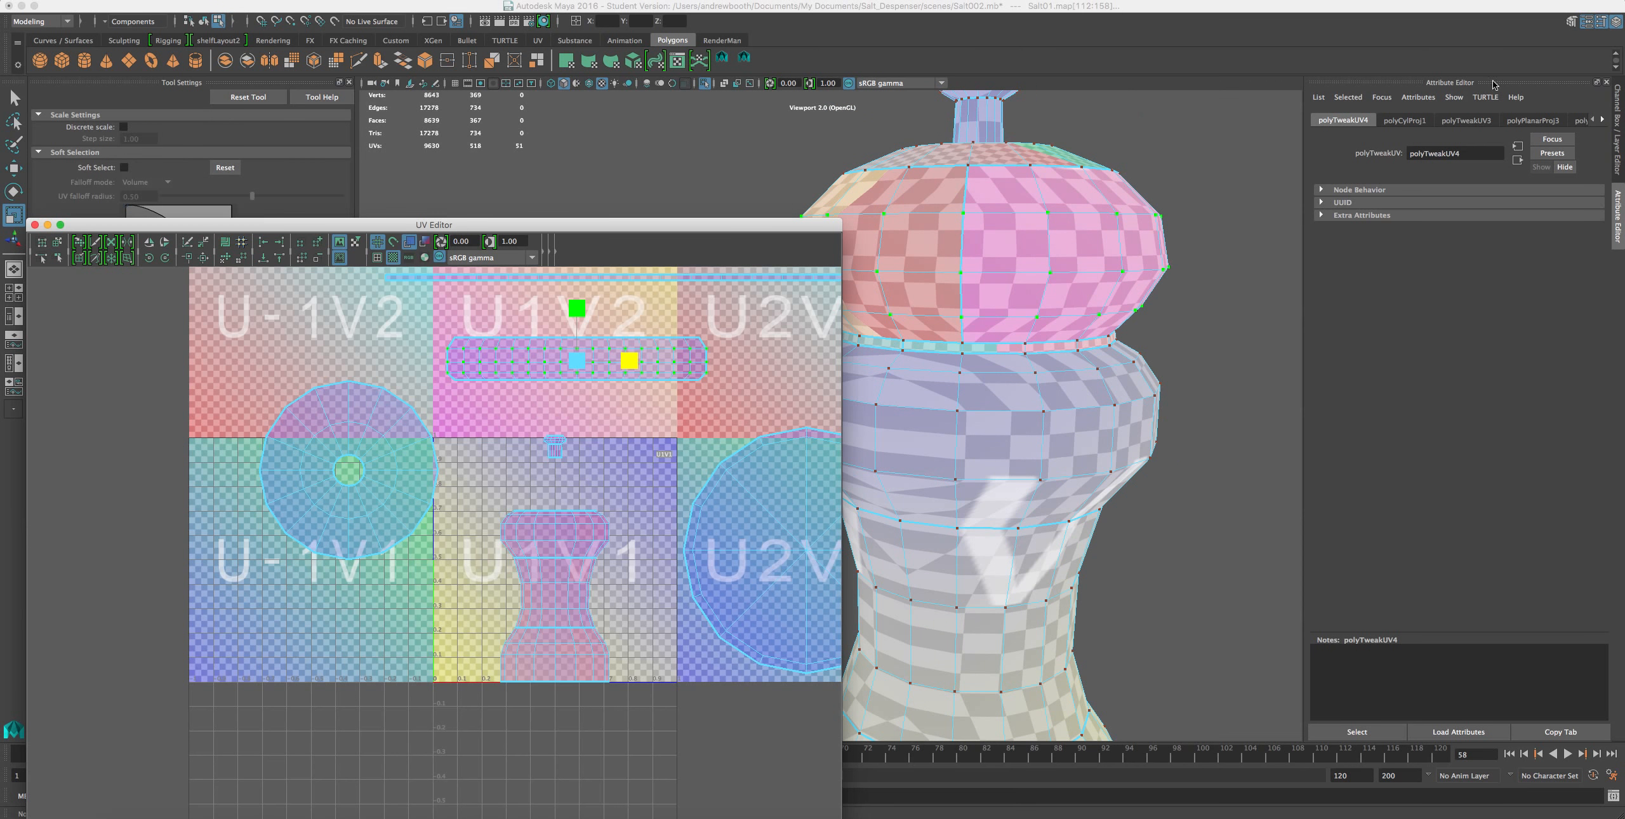
- Examine the checker squares around the upper bulge from several sides and compare them with the section below
middle_click_drag(1275, 256, 1320, 312, "alt")
scroll(1297, 313, "up", 5)
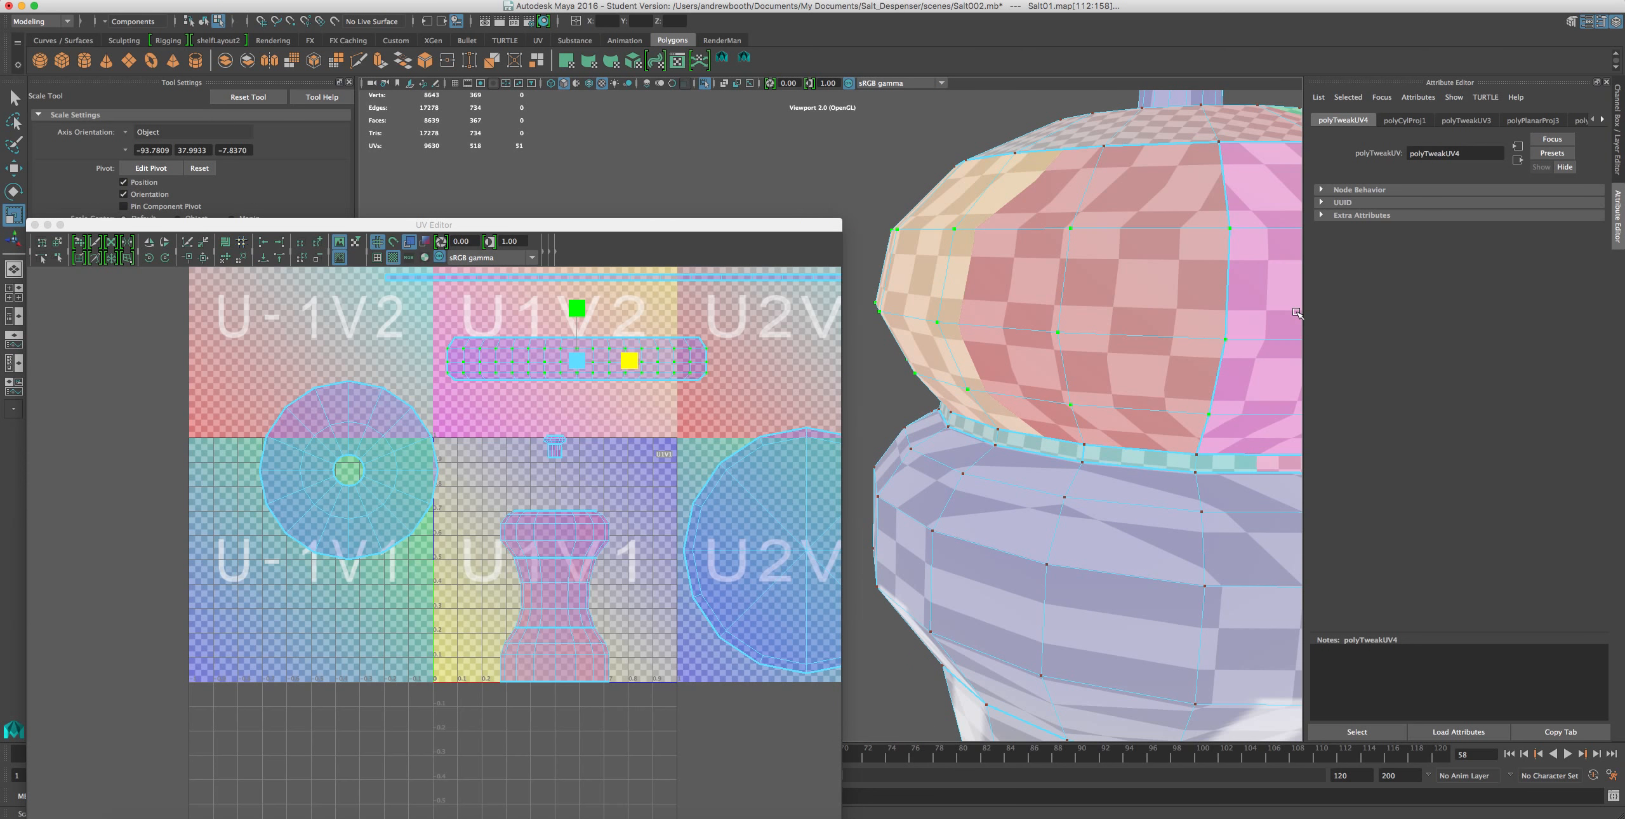
left_click_drag(1297, 312, 1233, 338, "alt")
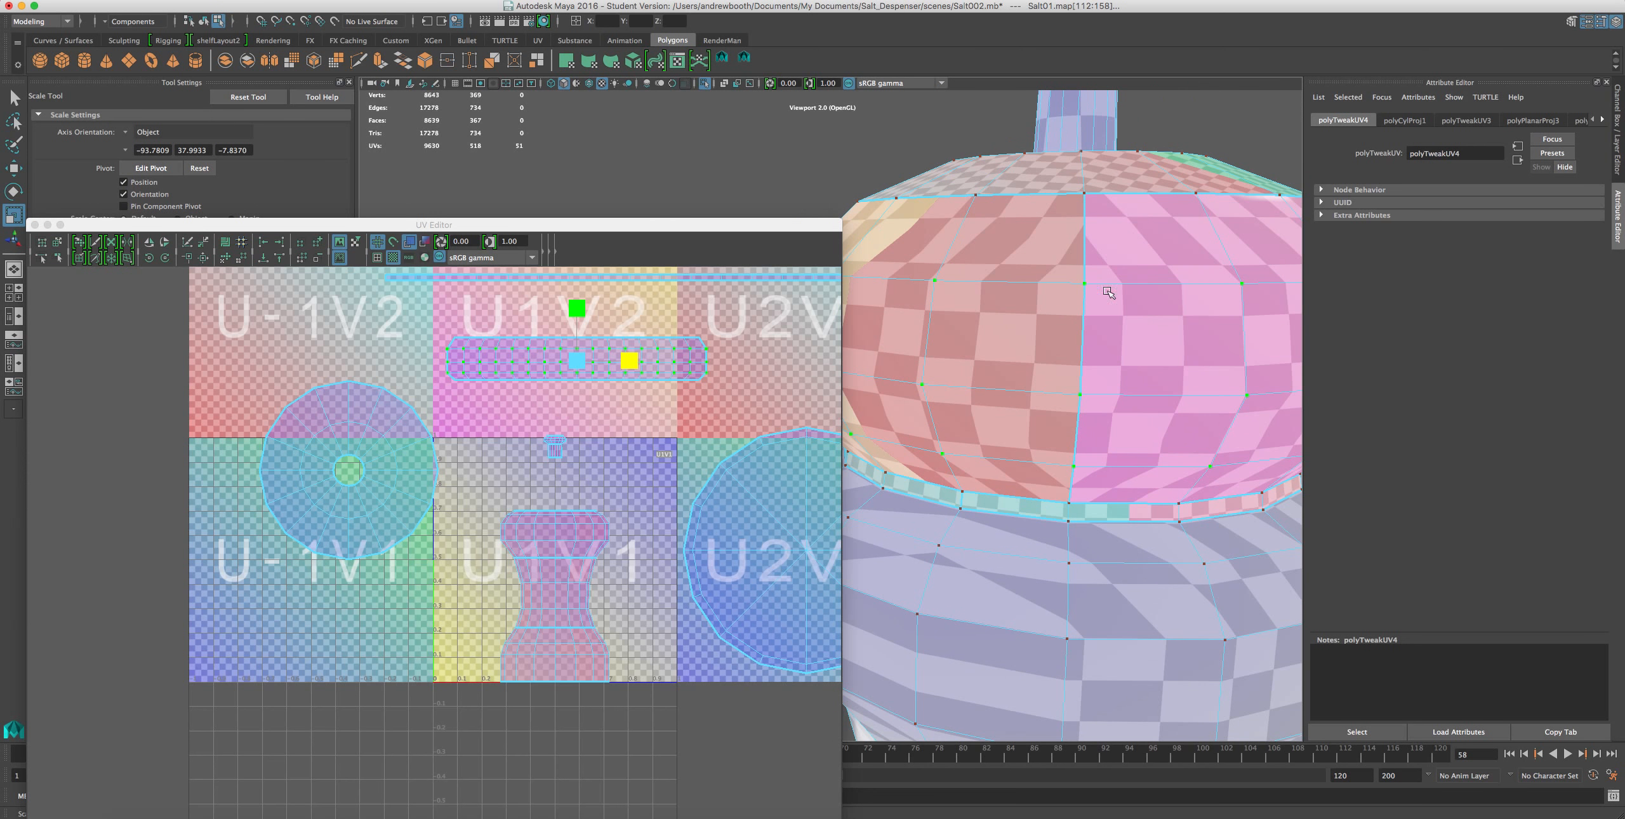
left_click_drag(1055, 376, 1245, 379, "alt")
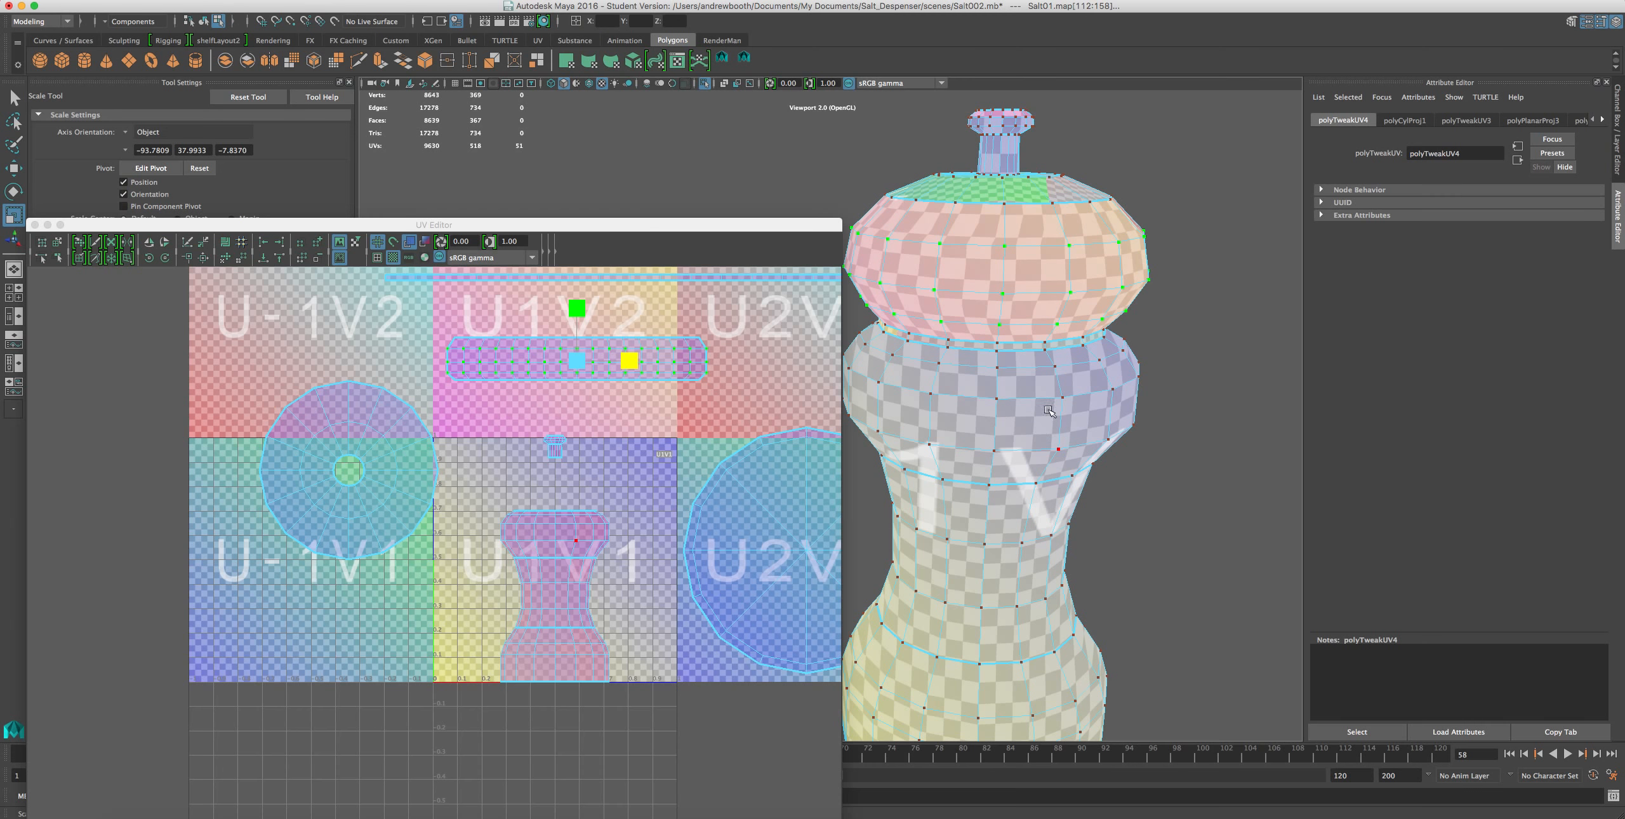
left_click_drag(1041, 432, 974, 387, "alt")
right_click_drag(966, 383, 1079, 355, "alt")
middle_click_drag(1094, 346, 937, 316, "alt")
left_click_drag(1033, 344, 982, 332, "alt")
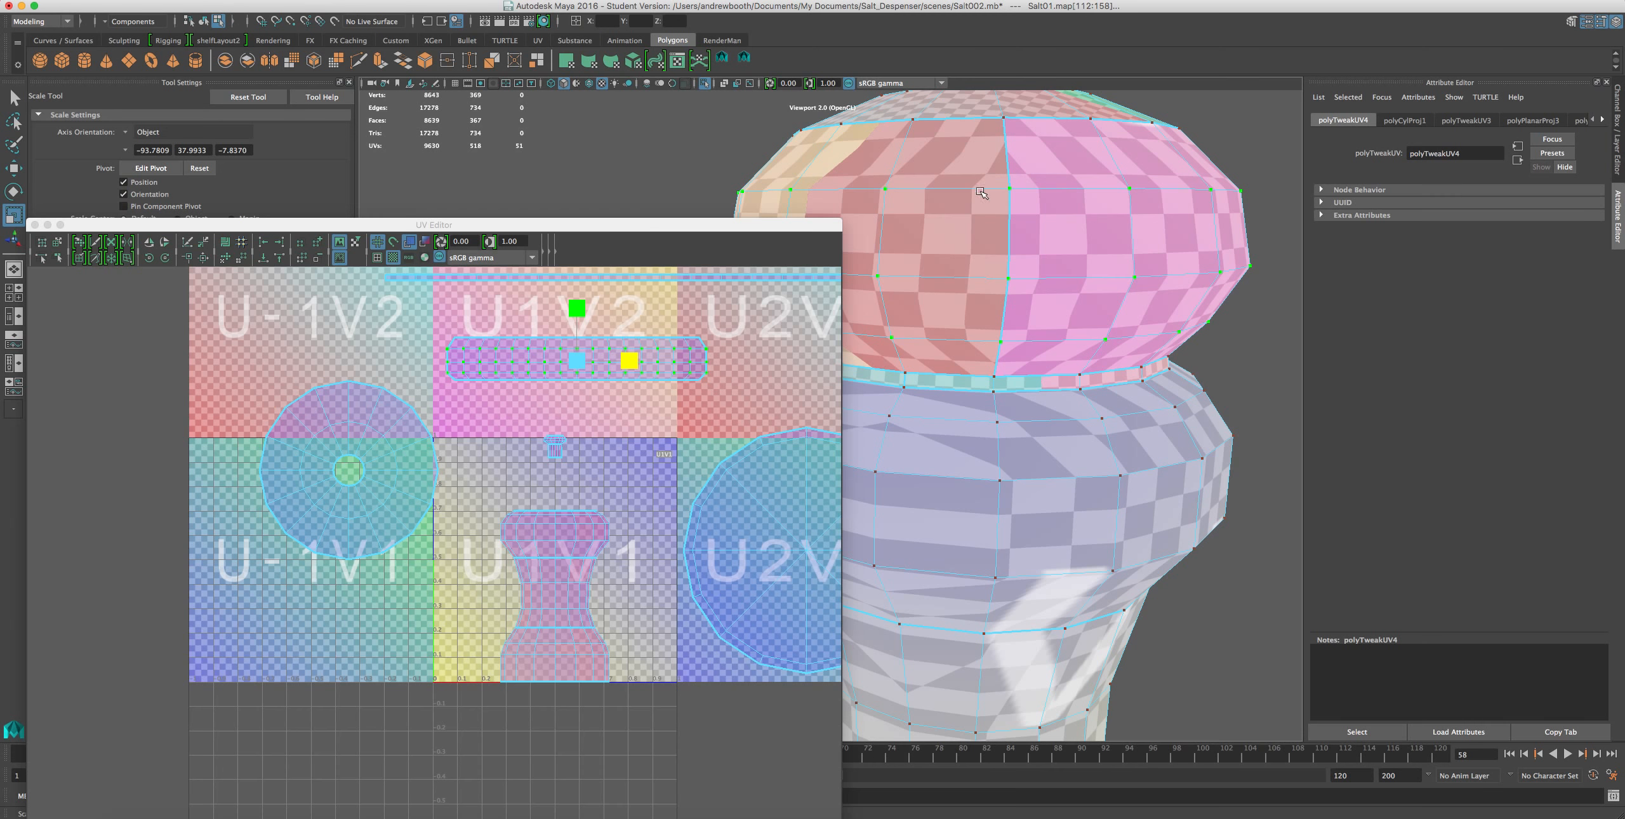
- Undo the last change to the upper bulge's UV shell and check its checker squares around the model
left_click(679, 324)
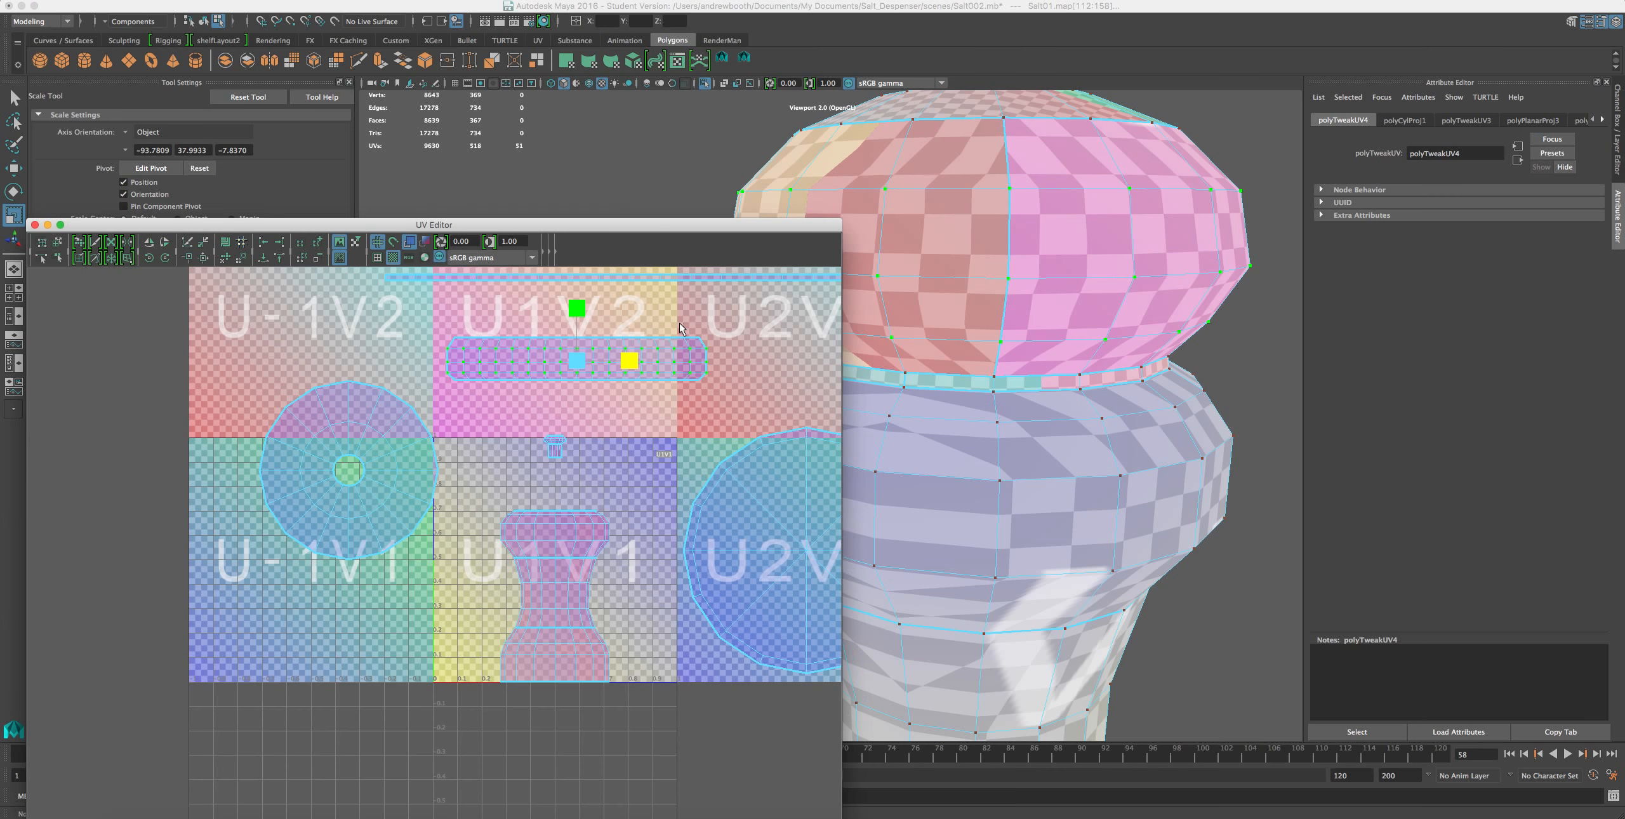
key("super+z")
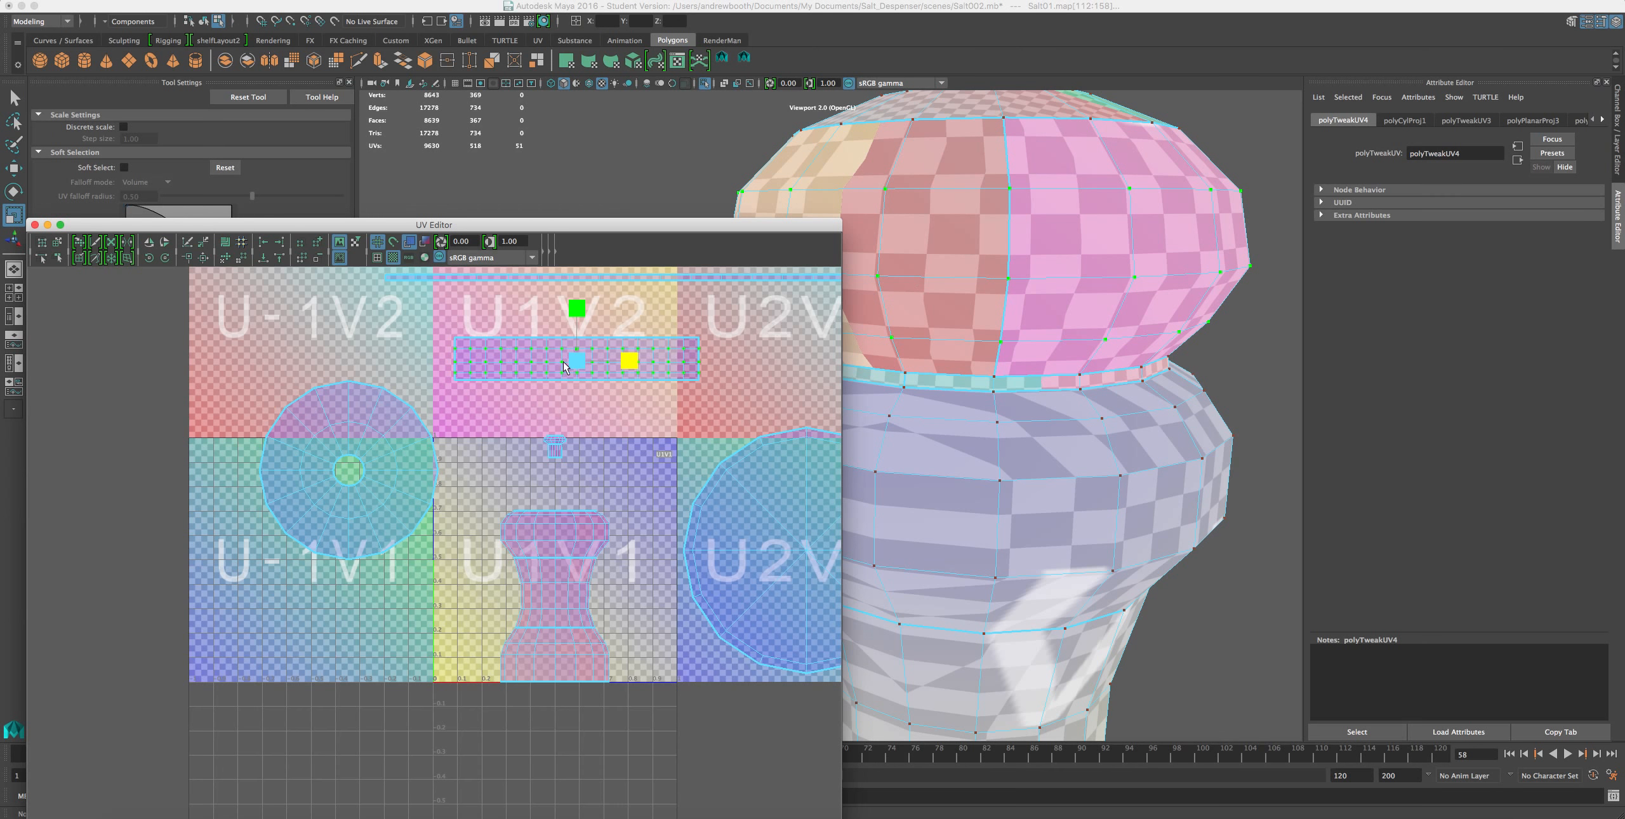
left_click_drag(968, 312, 1153, 286, "alt")
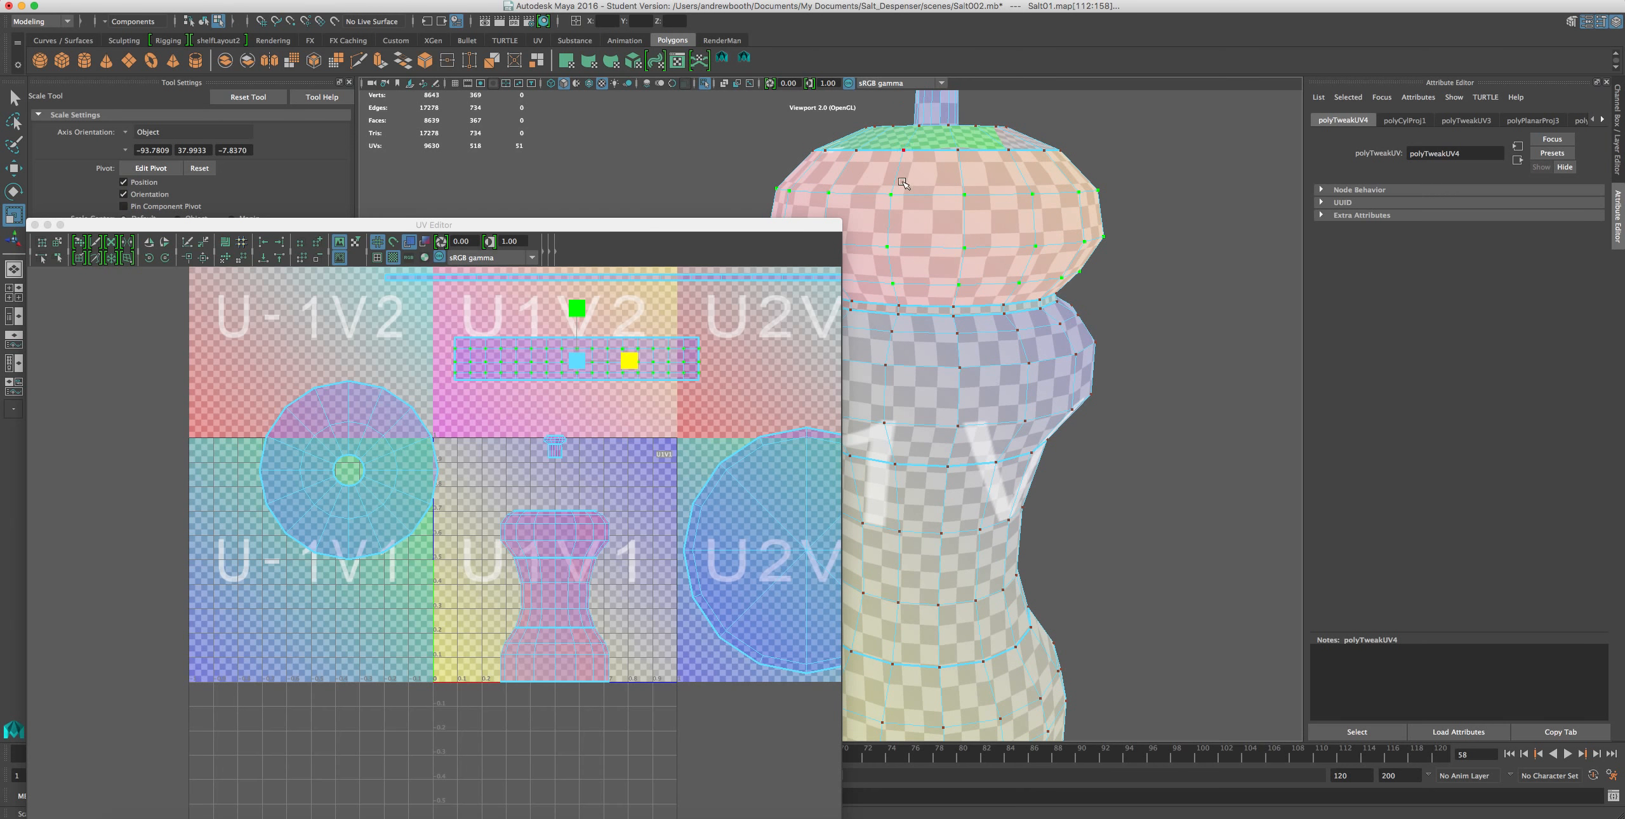
left_click_drag(958, 224, 800, 229, "alt")
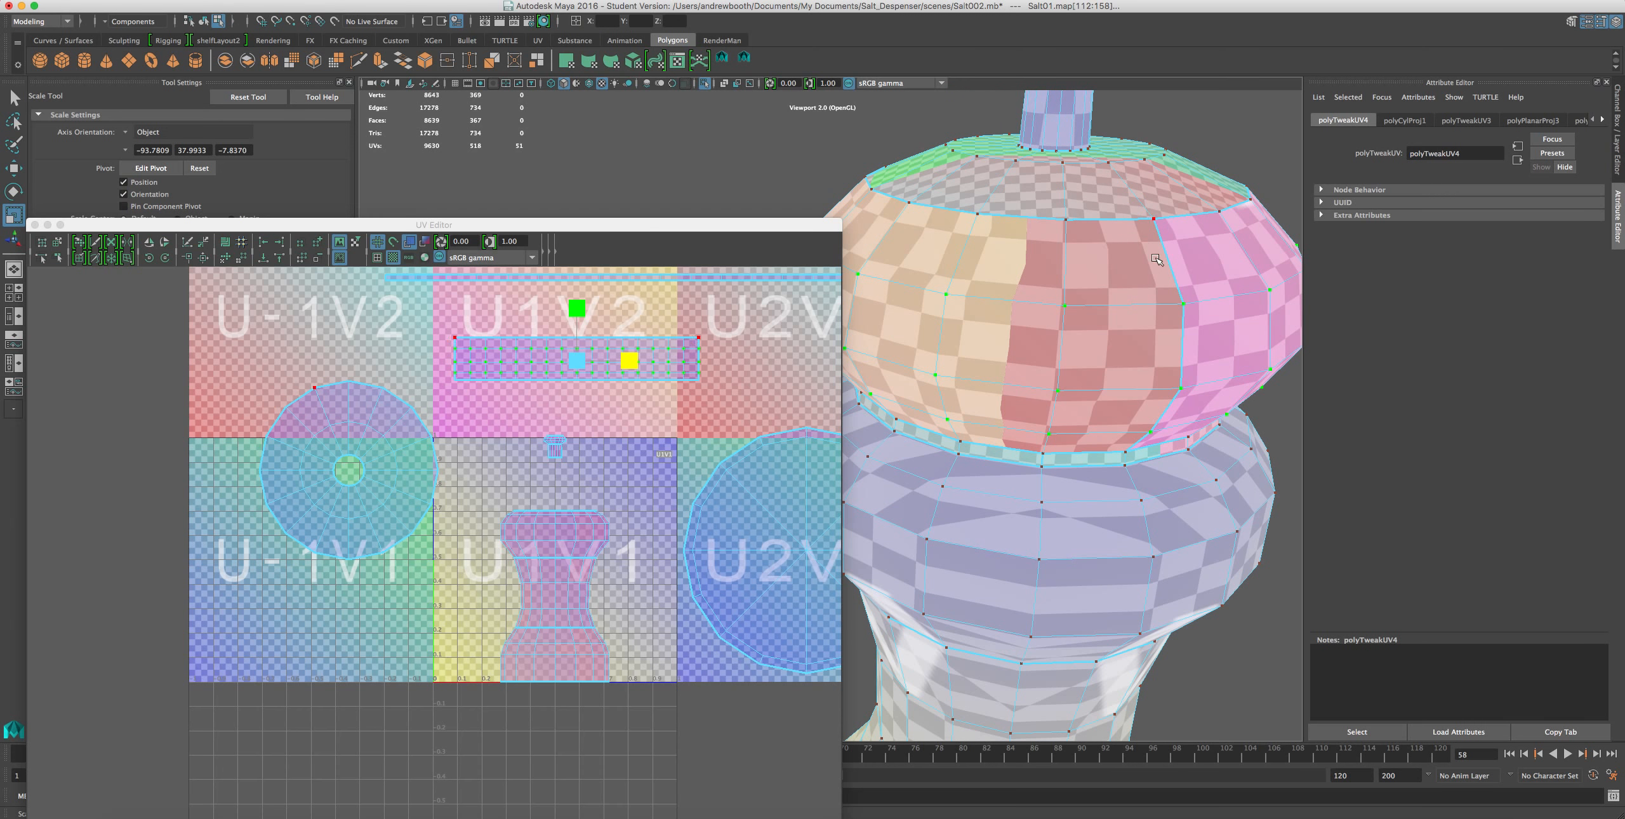
left_click_drag(1025, 283, 1168, 277, "alt")
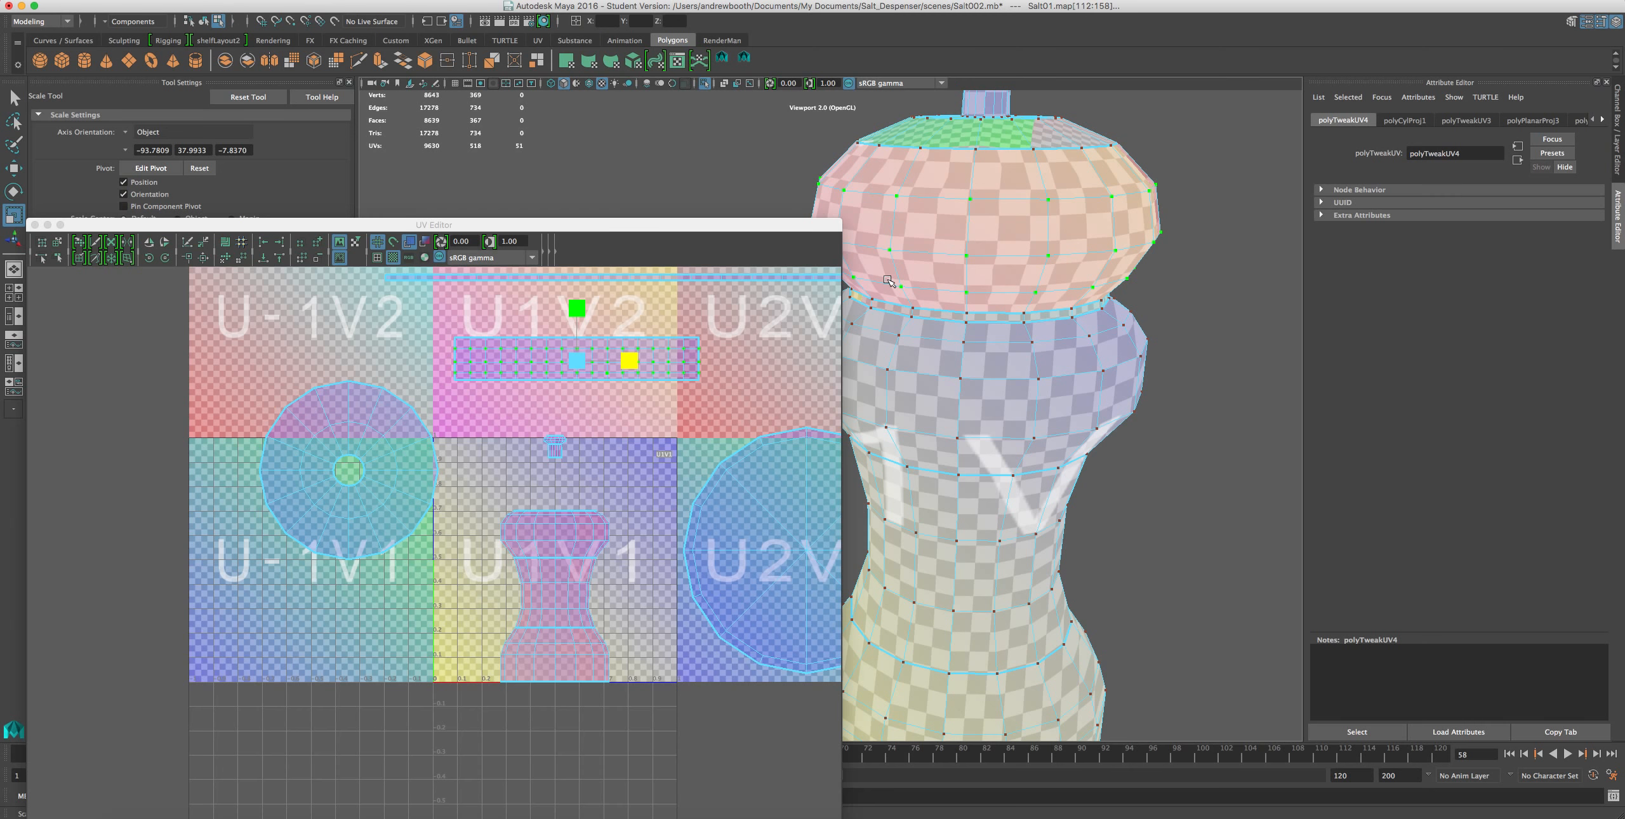
- Raise the upper-left corner UV of the upper bulge's shell and align the whole top row of UVs with it
scroll(577, 363, "up", 4)
middle_click_drag(577, 365, 530, 442, "alt")
scroll(530, 442, "up", 3)
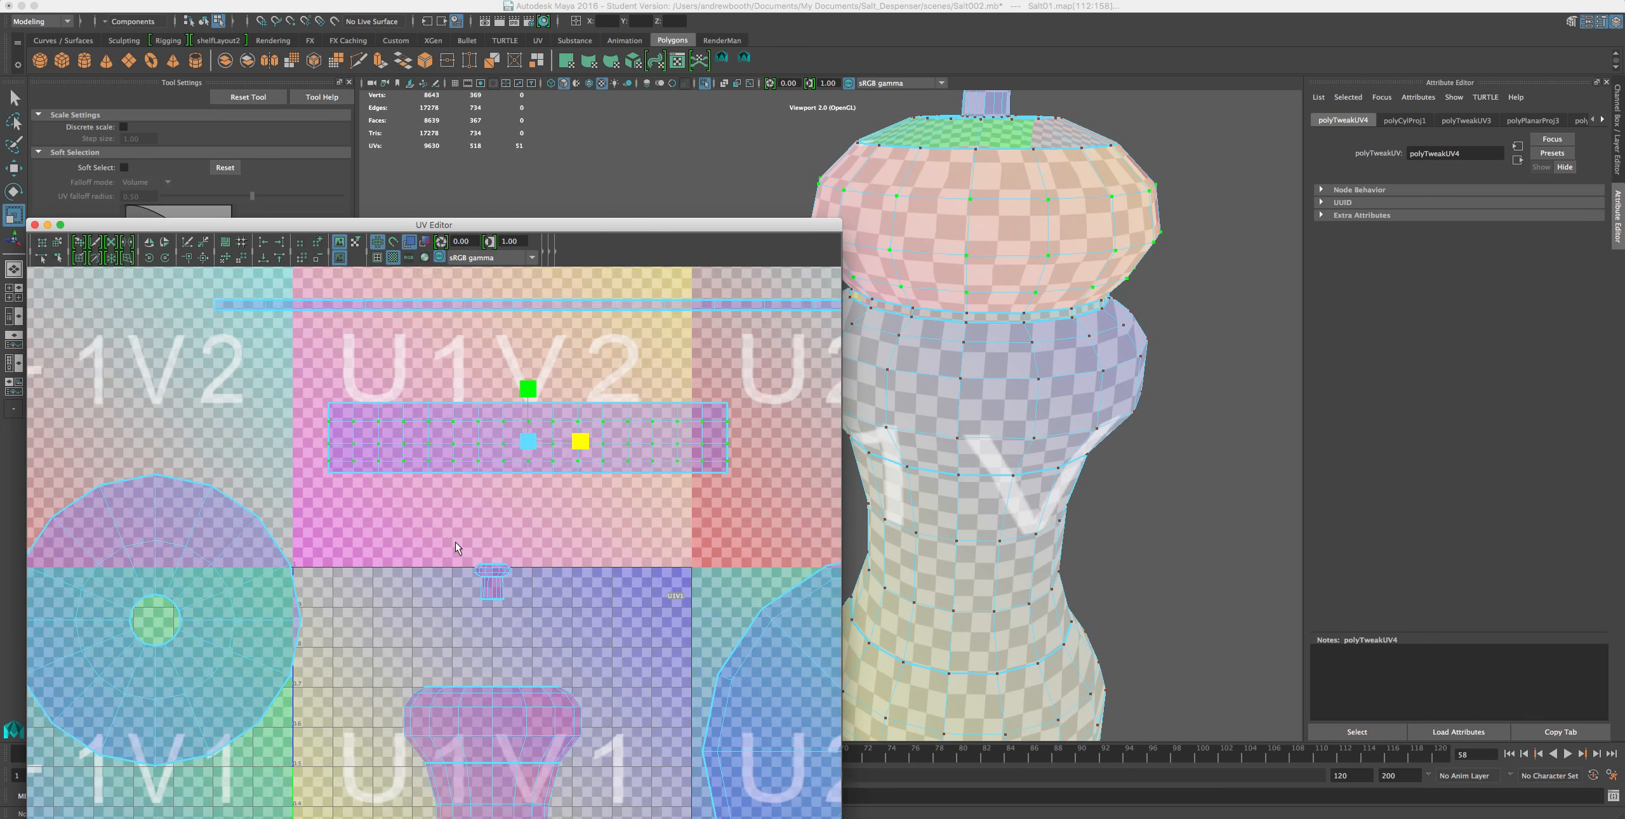
scroll(530, 443, "up", 1)
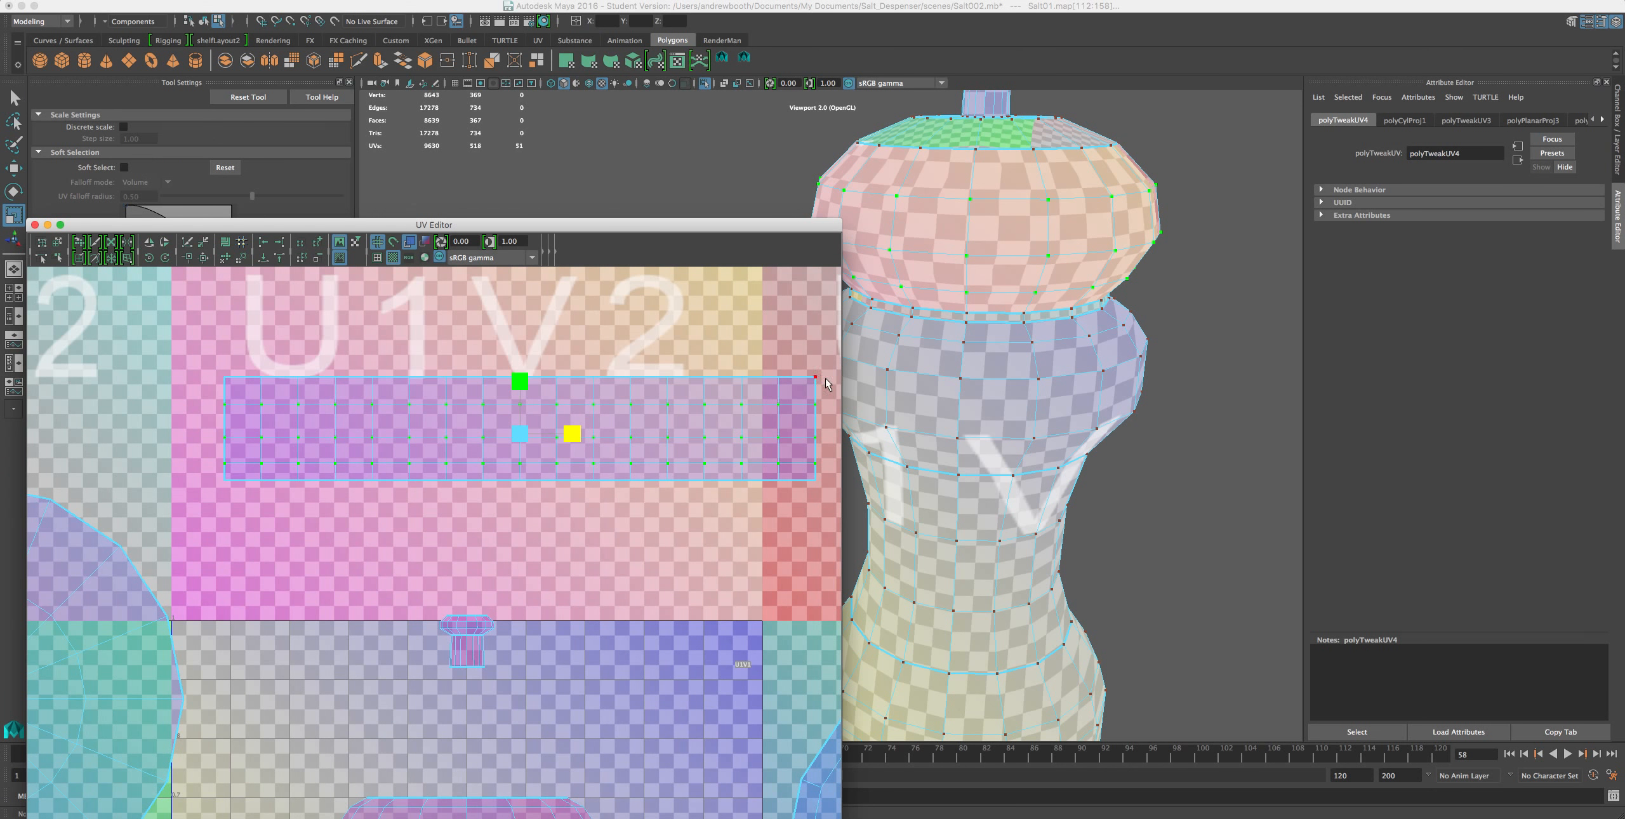
right_click_drag(769, 373, 822, 373)
left_click_drag(825, 361, 175, 382)
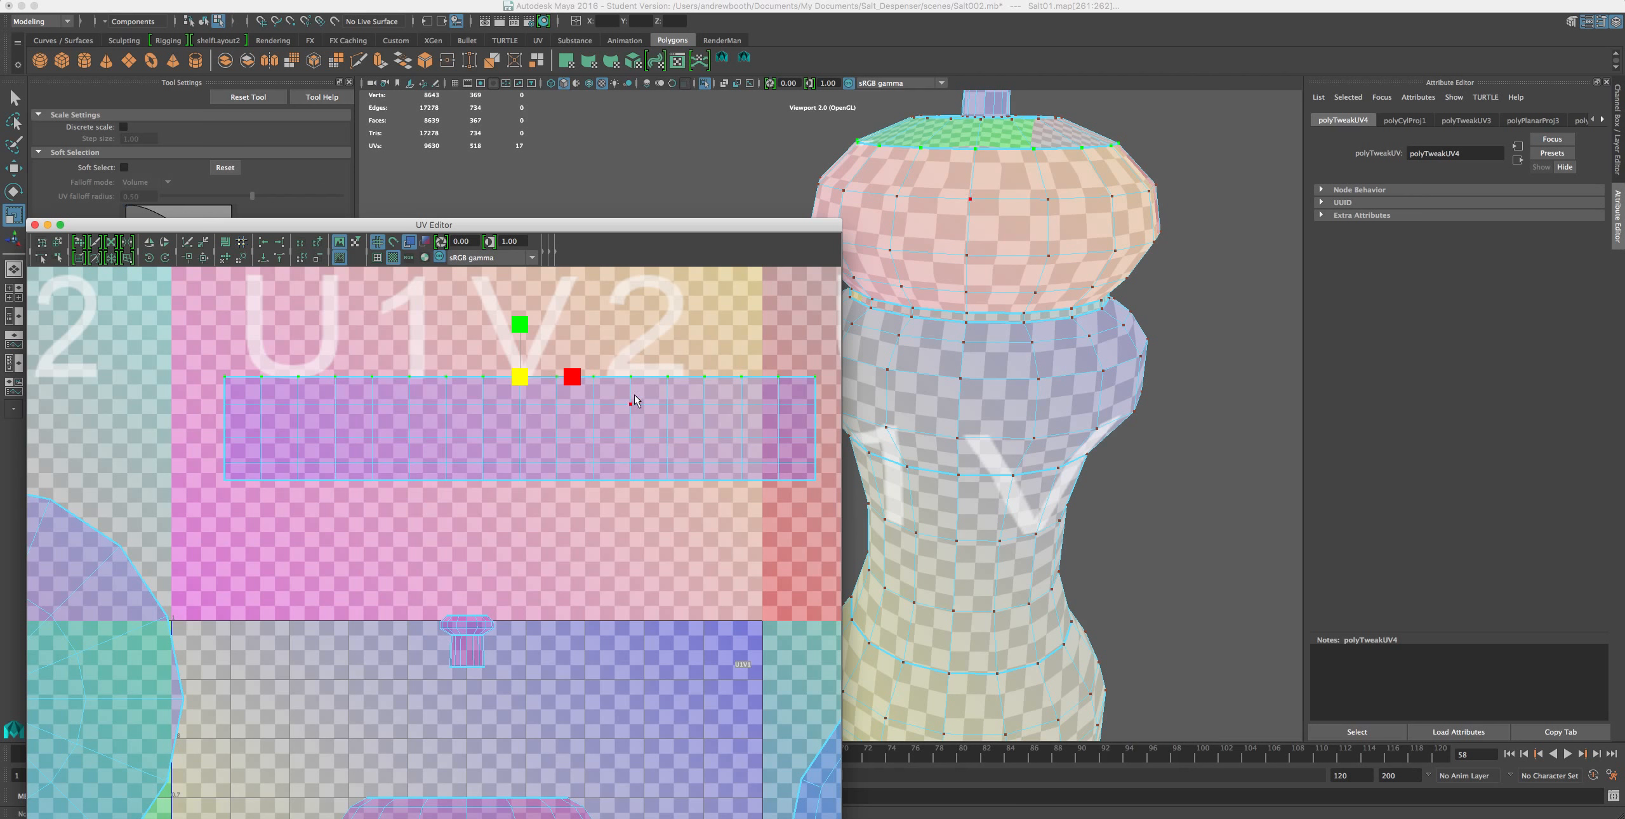
left_click_drag(234, 378, 225, 293)
key("w")
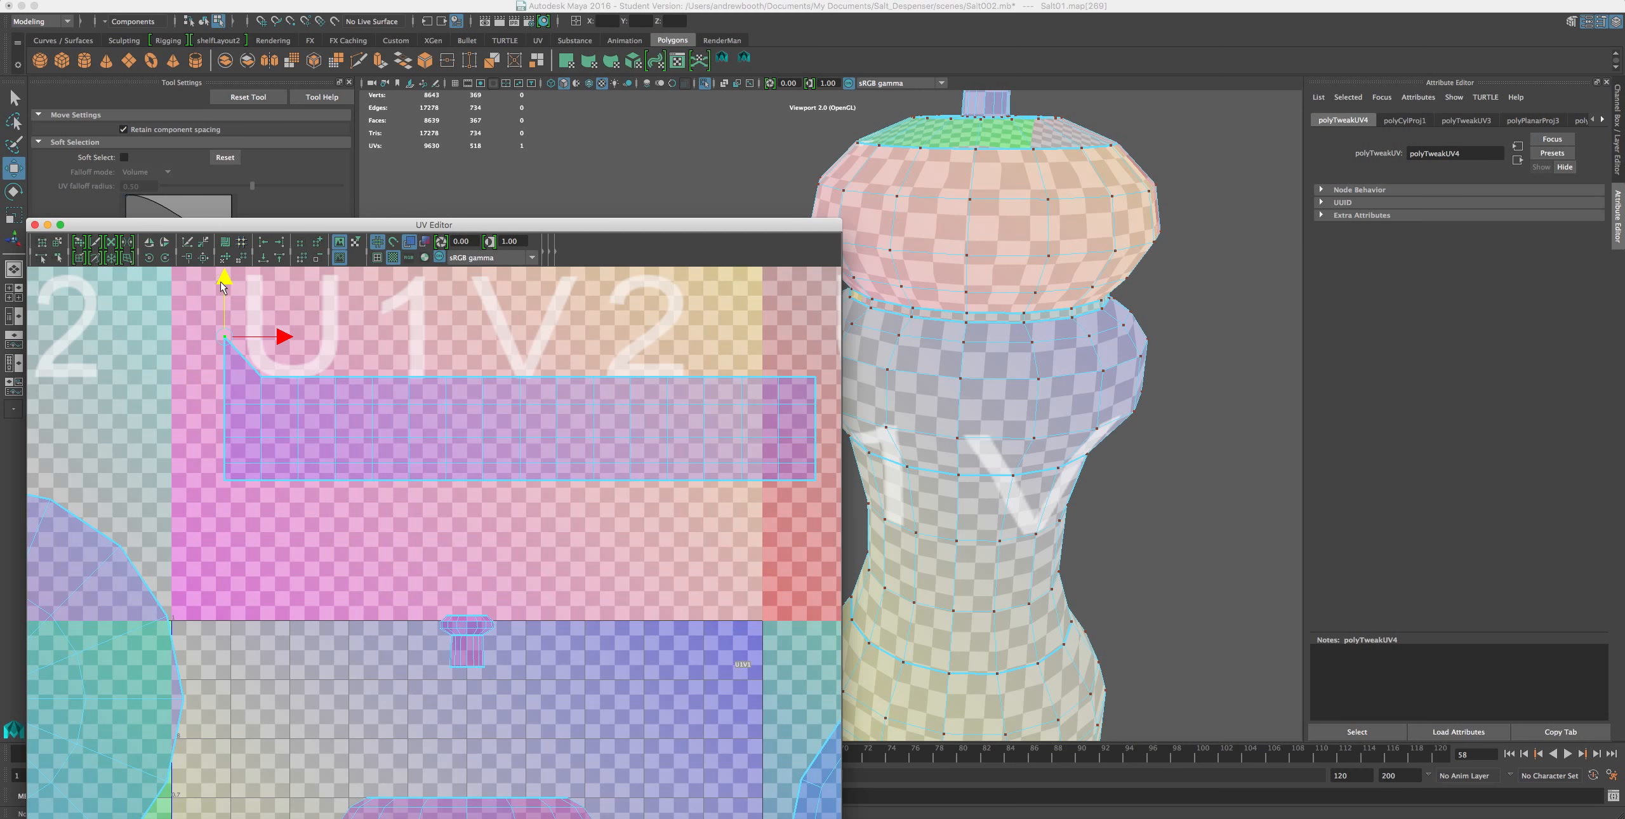
left_click_drag(827, 386, 148, 309)
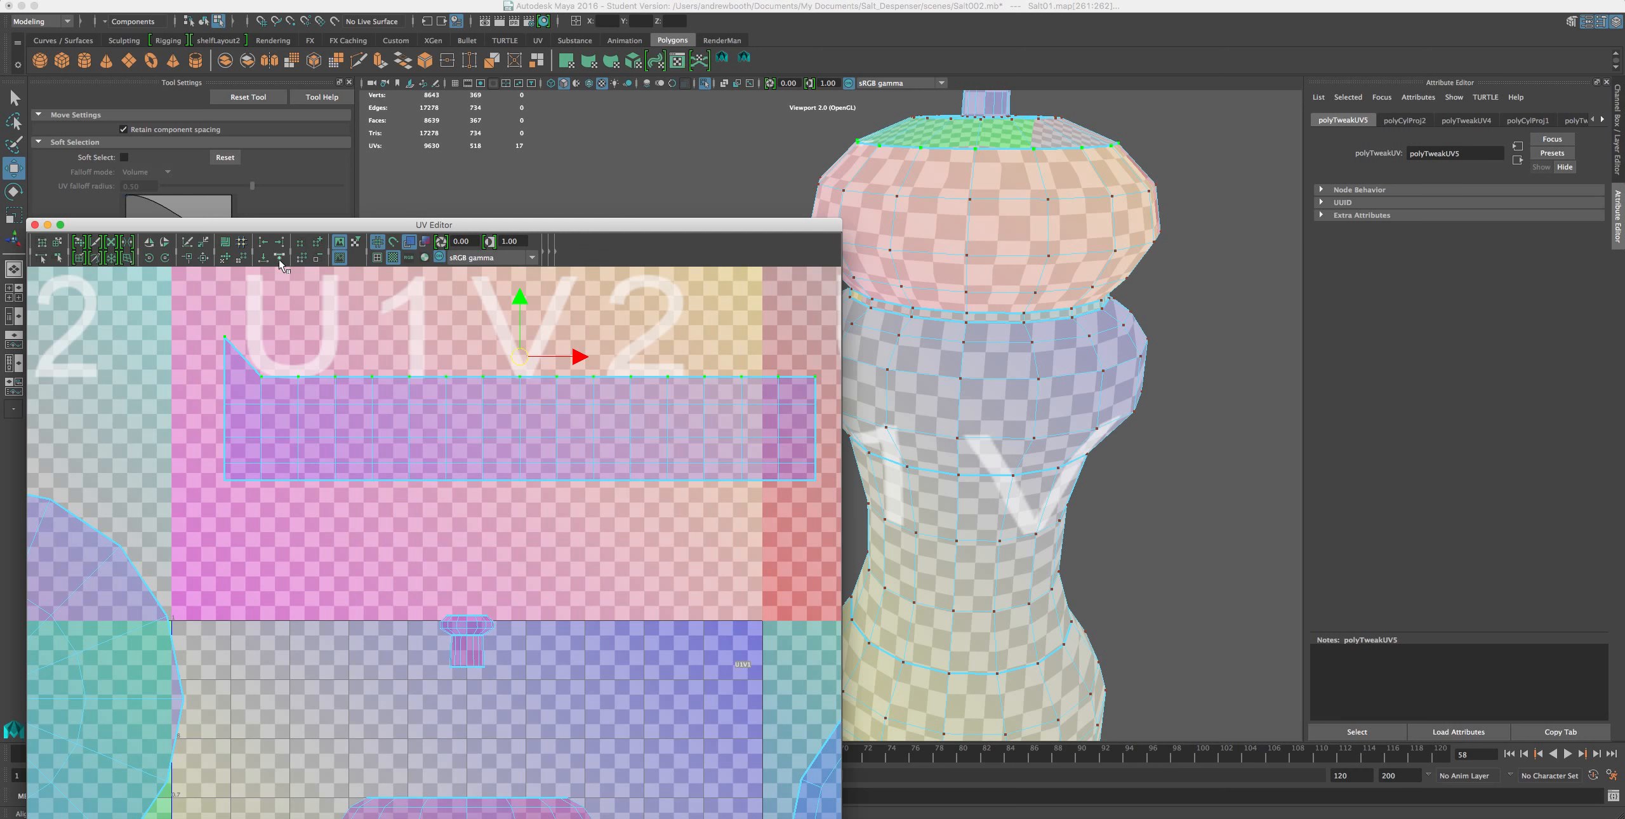
left_click(279, 259)
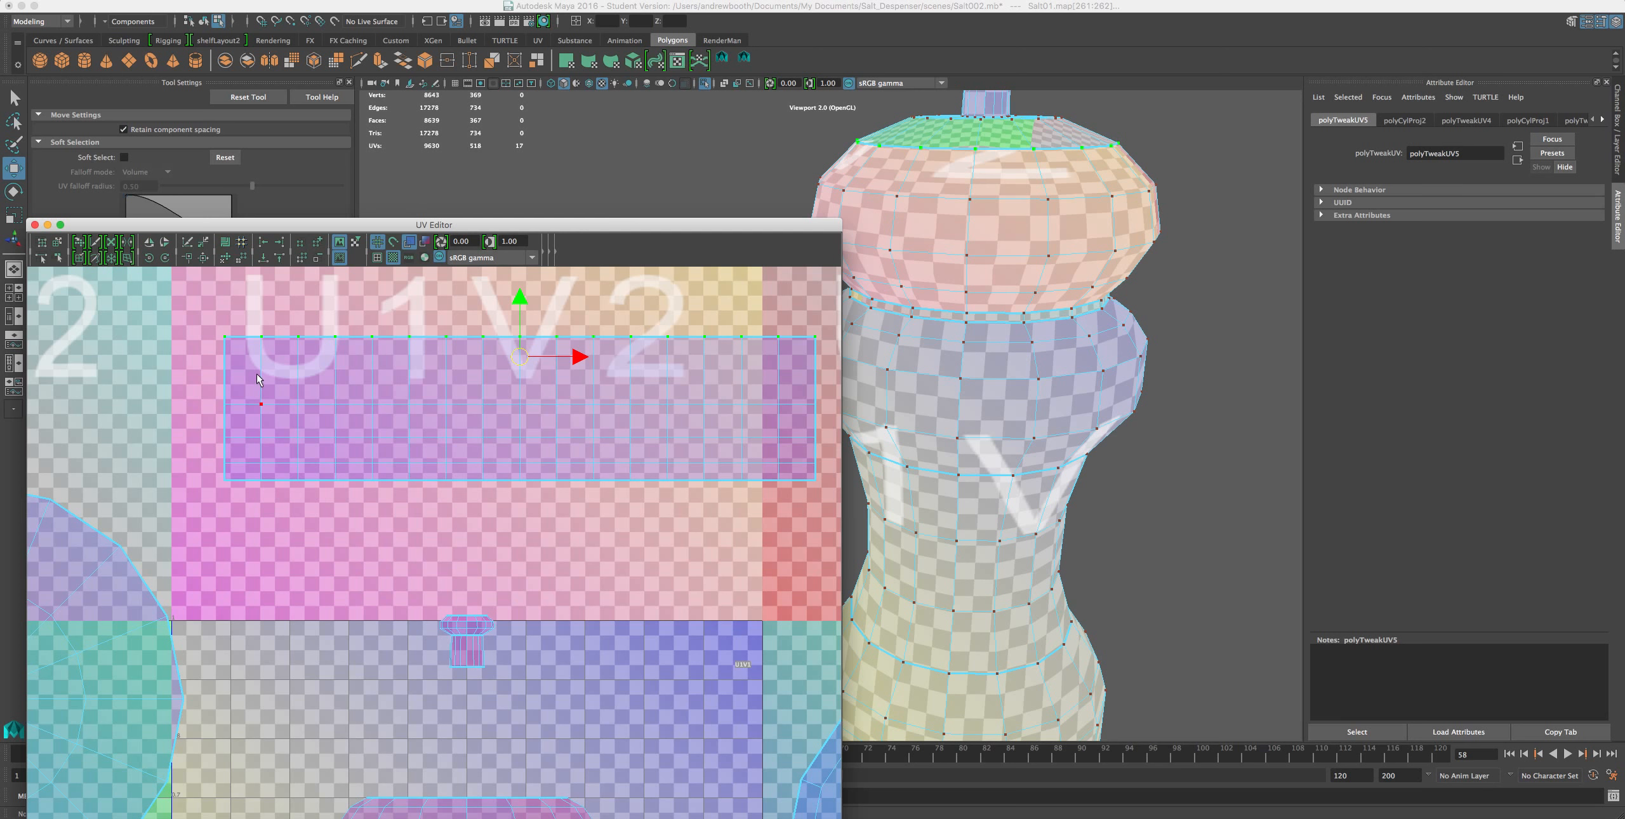
- Undo the top row's alignment and the upward move of the corner UV
key("ctrl+z")
key("ctrl+z")
key("ctrl+z")
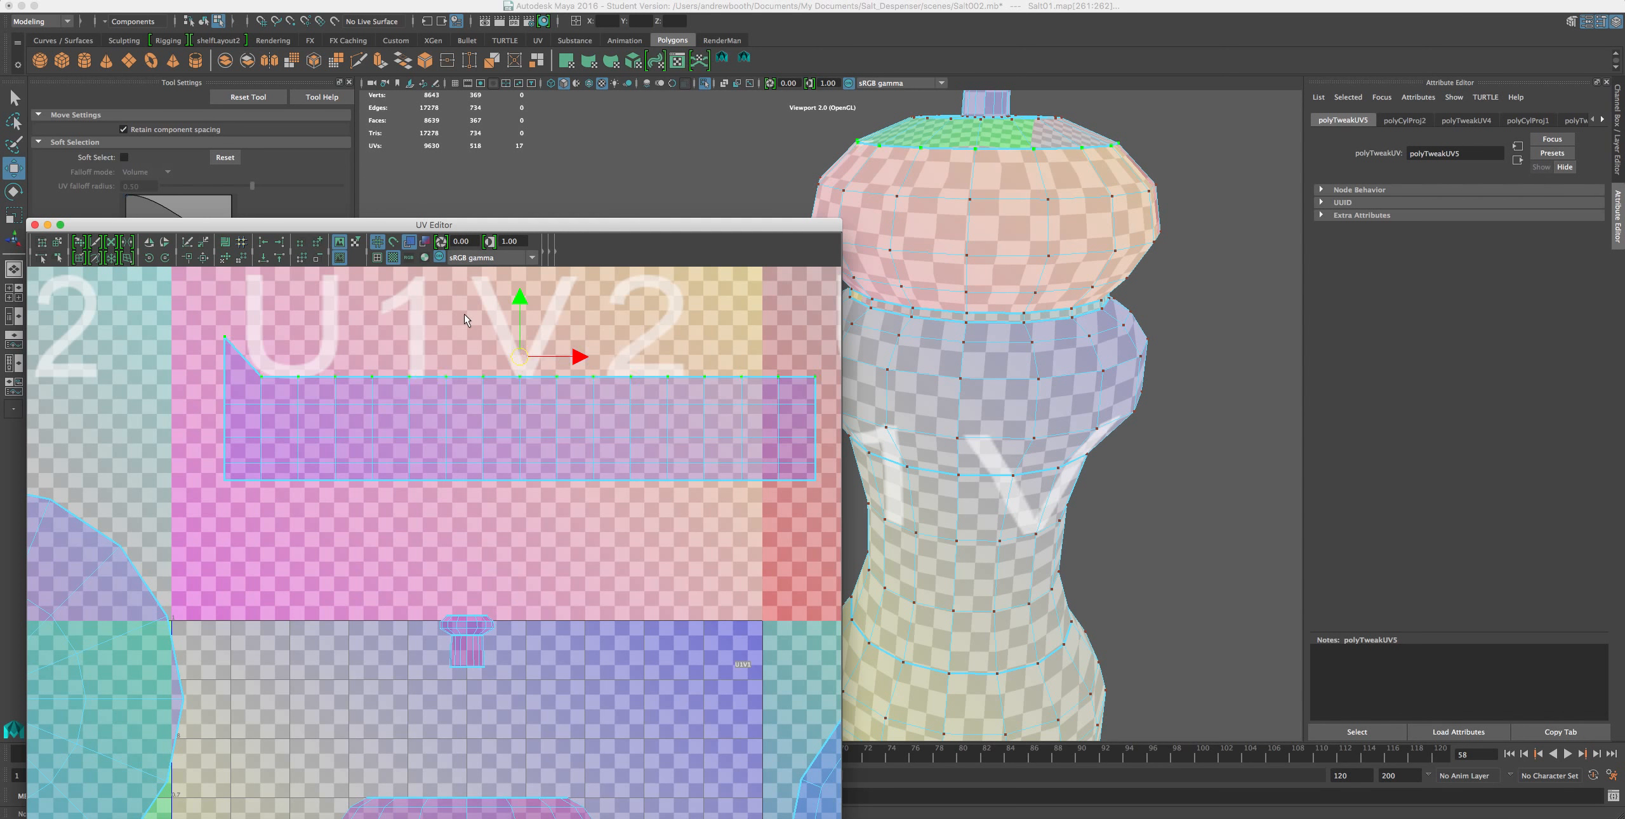
- Straighten the upper bulge shell's border by aligning the UVs of its top row and its left and right end columns
left_click_drag(825, 400, 178, 323)
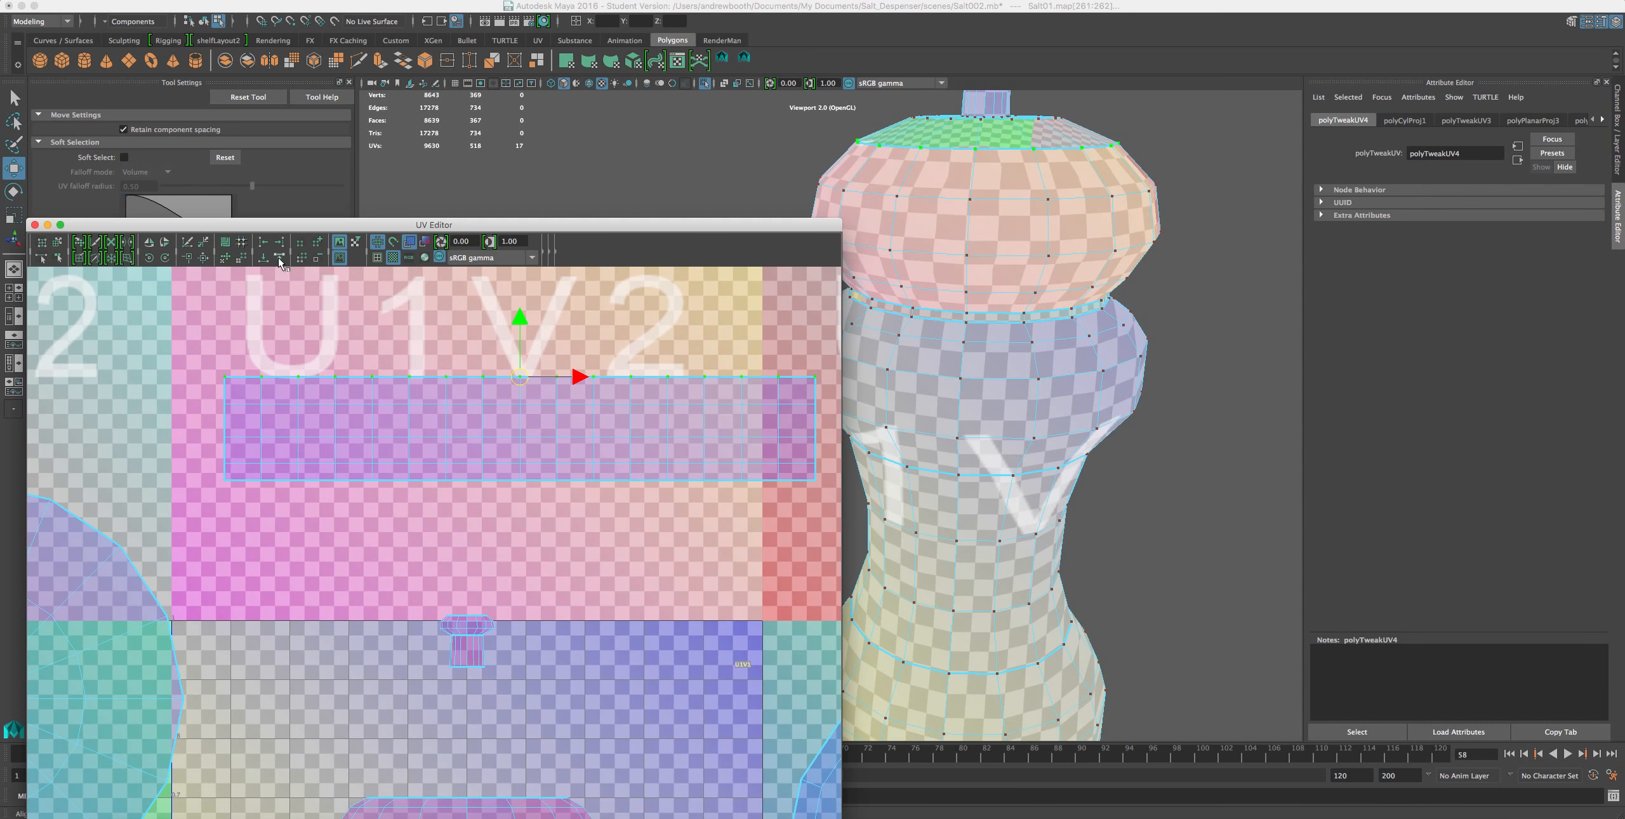
left_click_drag(230, 514, 229, 513)
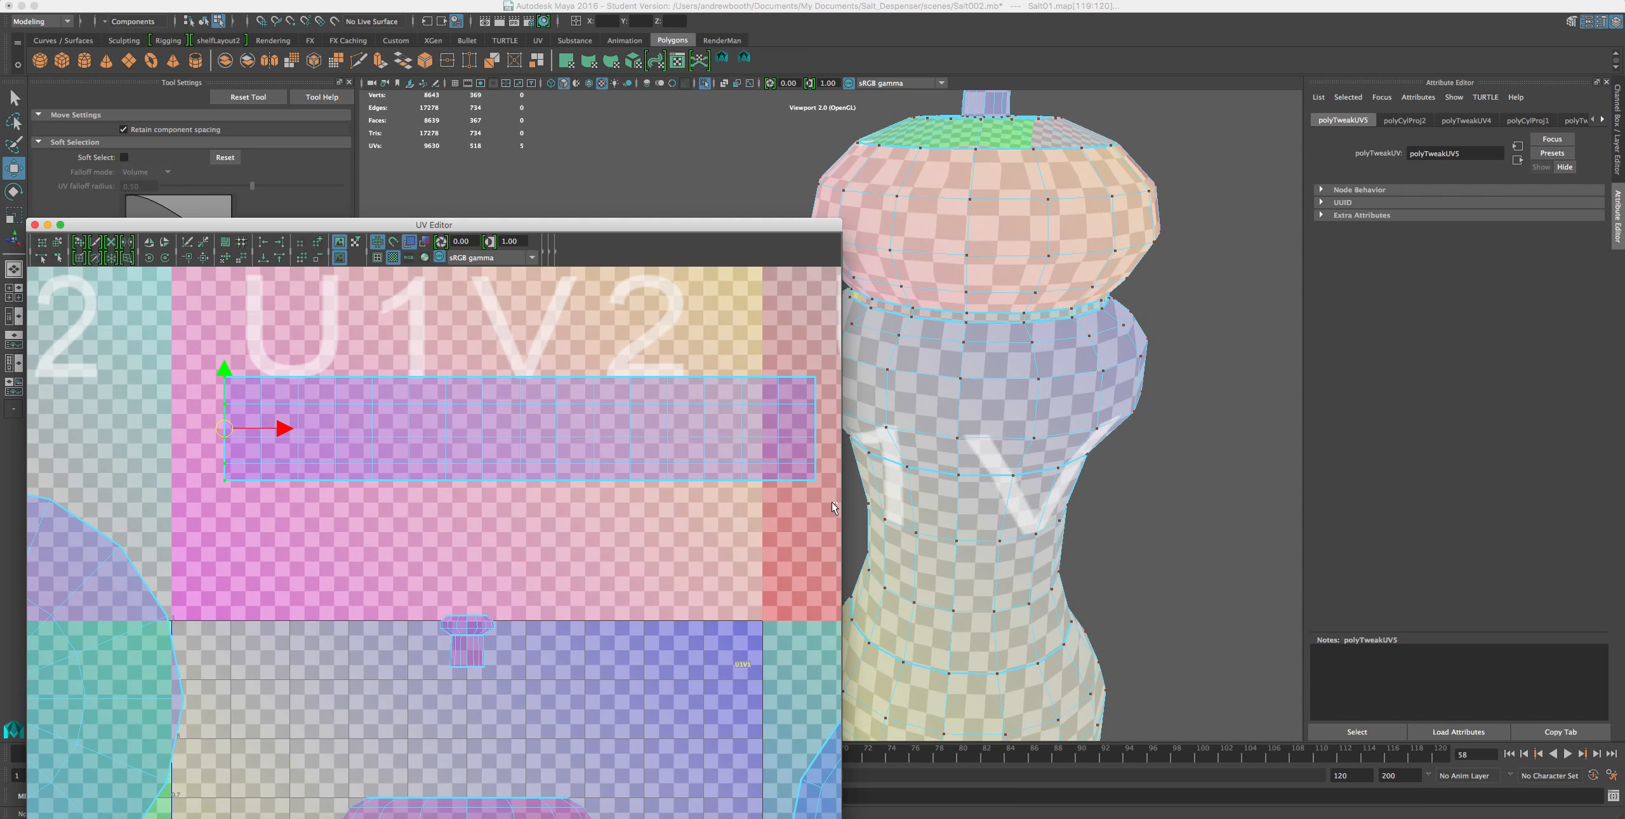
left_click_drag(140, 473, 141, 473)
left_click_drag(797, 371, 847, 524)
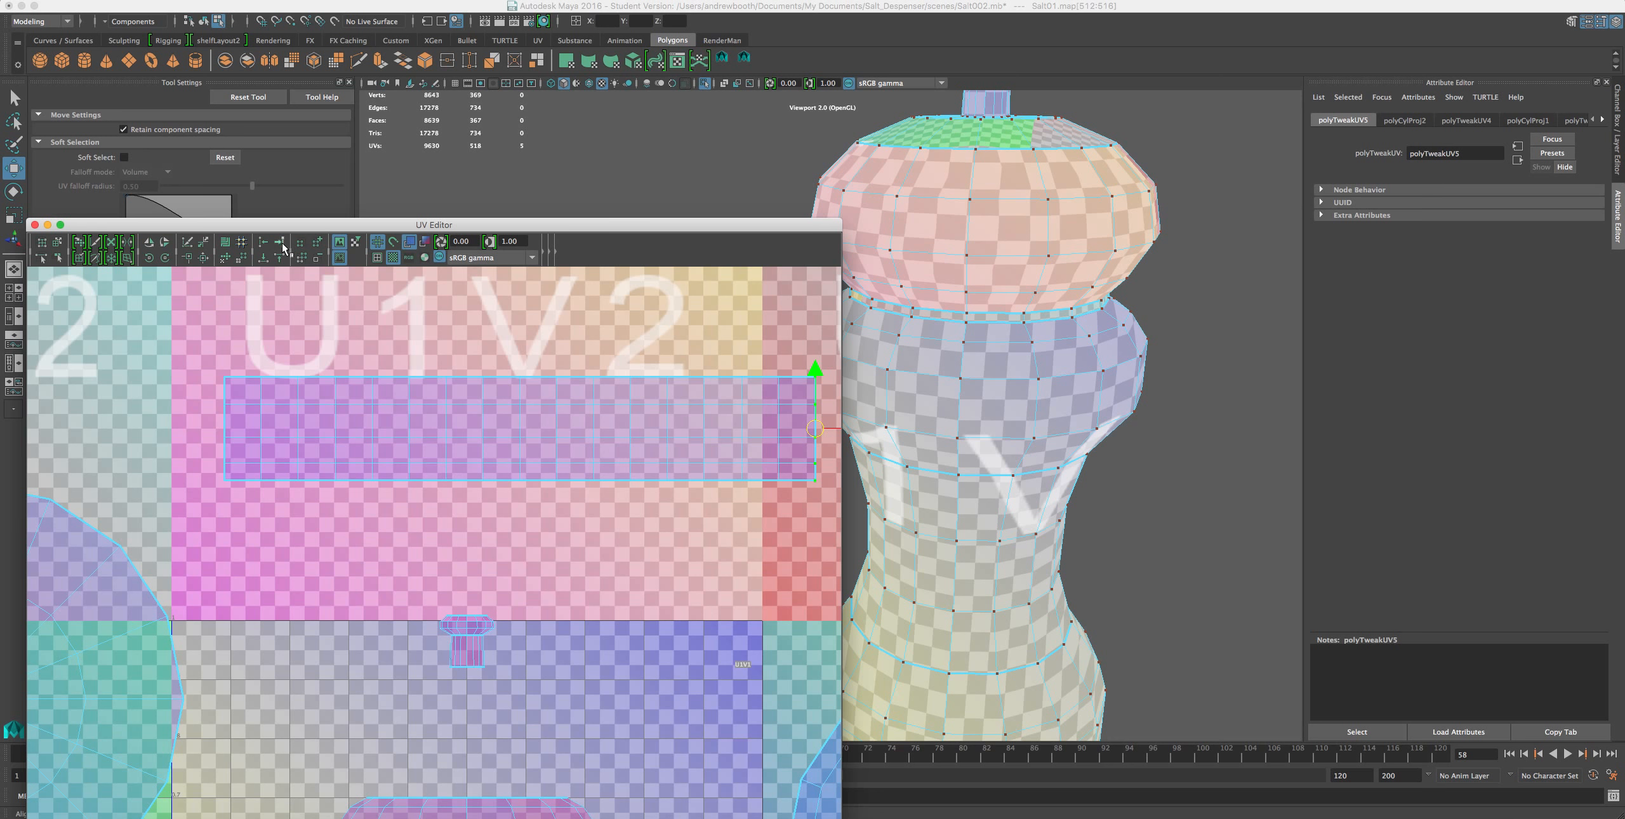
- Unfold the upper bulge shell's inner UV columns with the Legacy method, unselected UVs pinned and the constraint set to Horizontal
left_click_drag(793, 365, 238, 540)
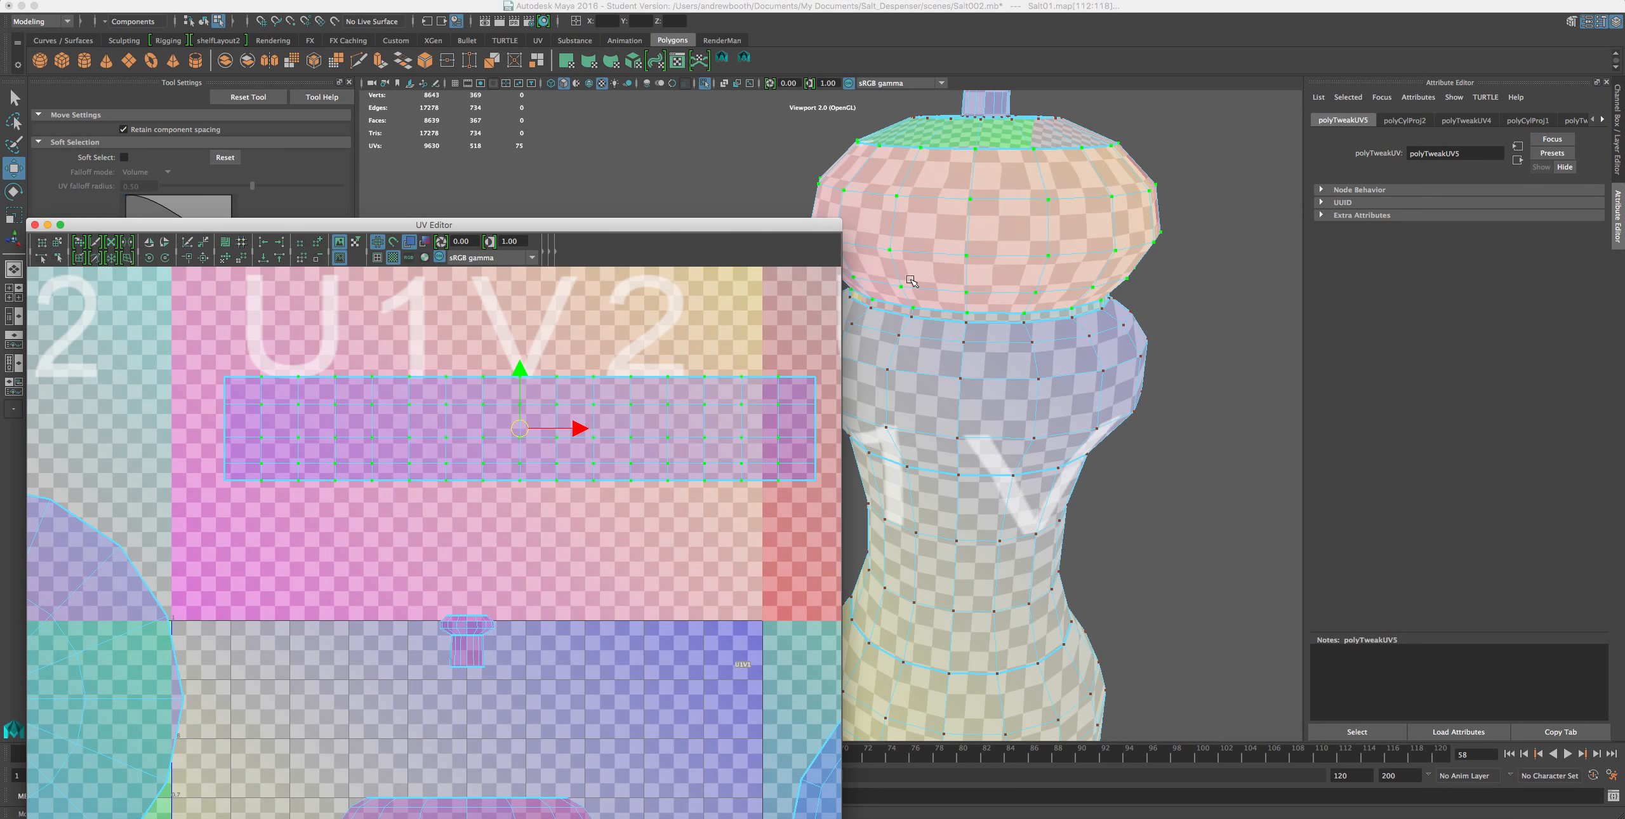
right_click(492, 432)
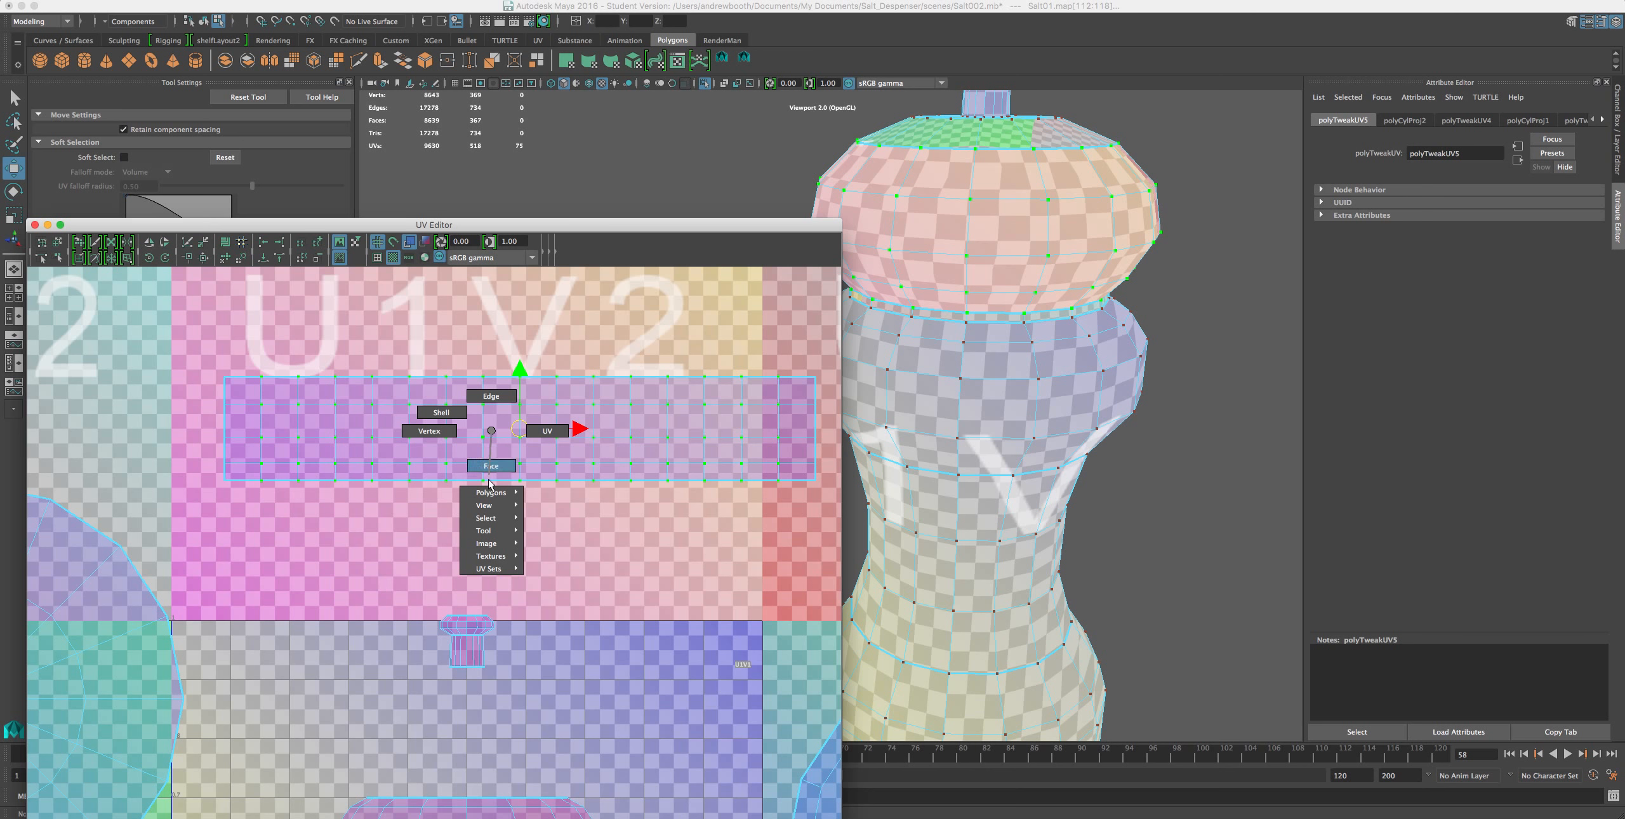
mouse_move(490, 492)
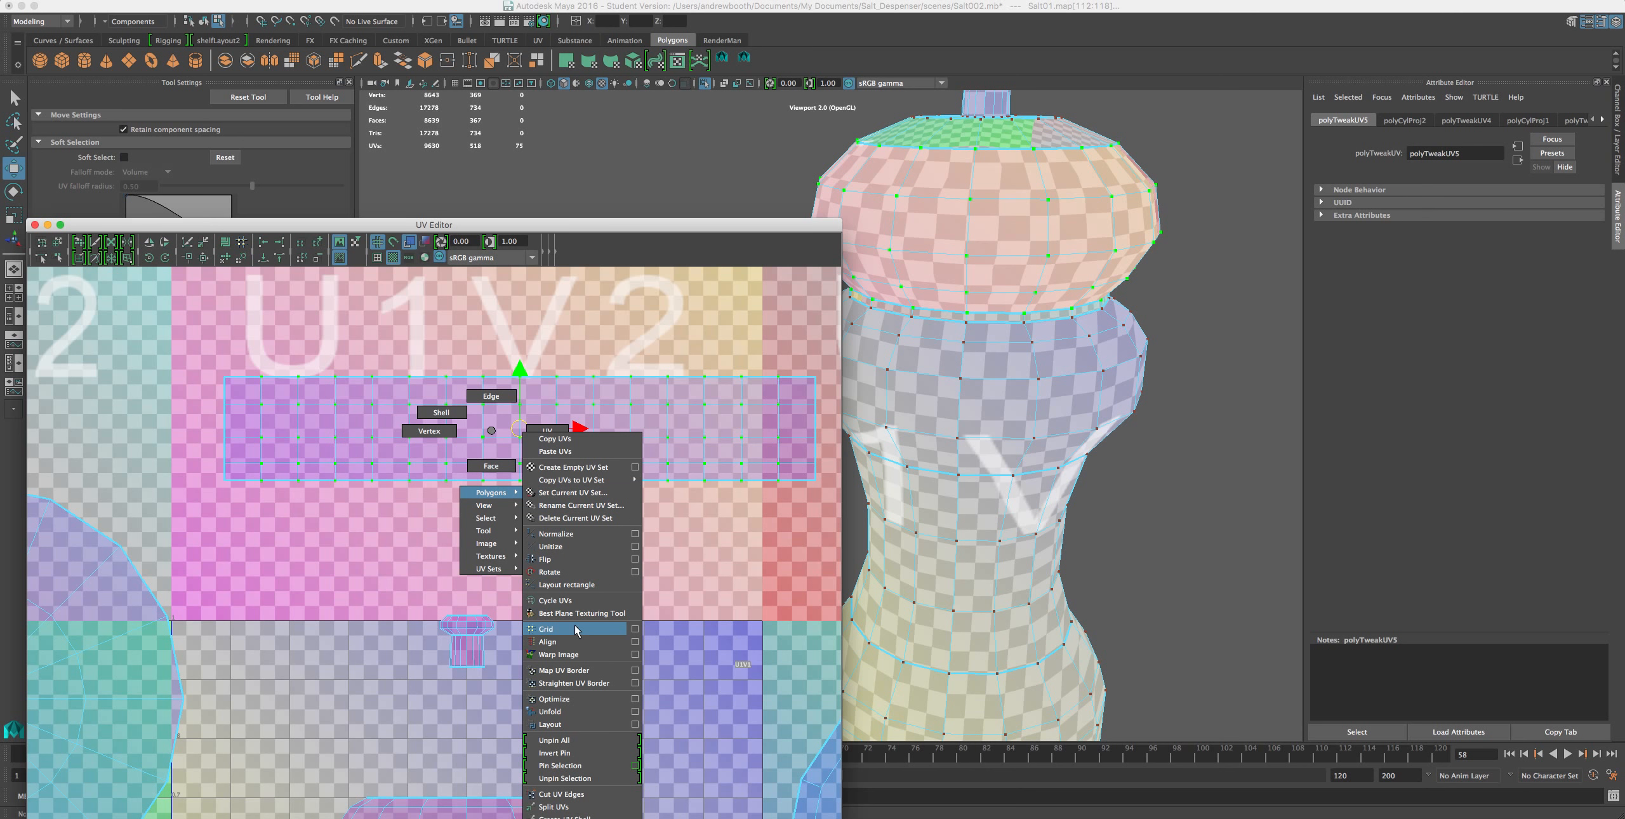
left_click(636, 711)
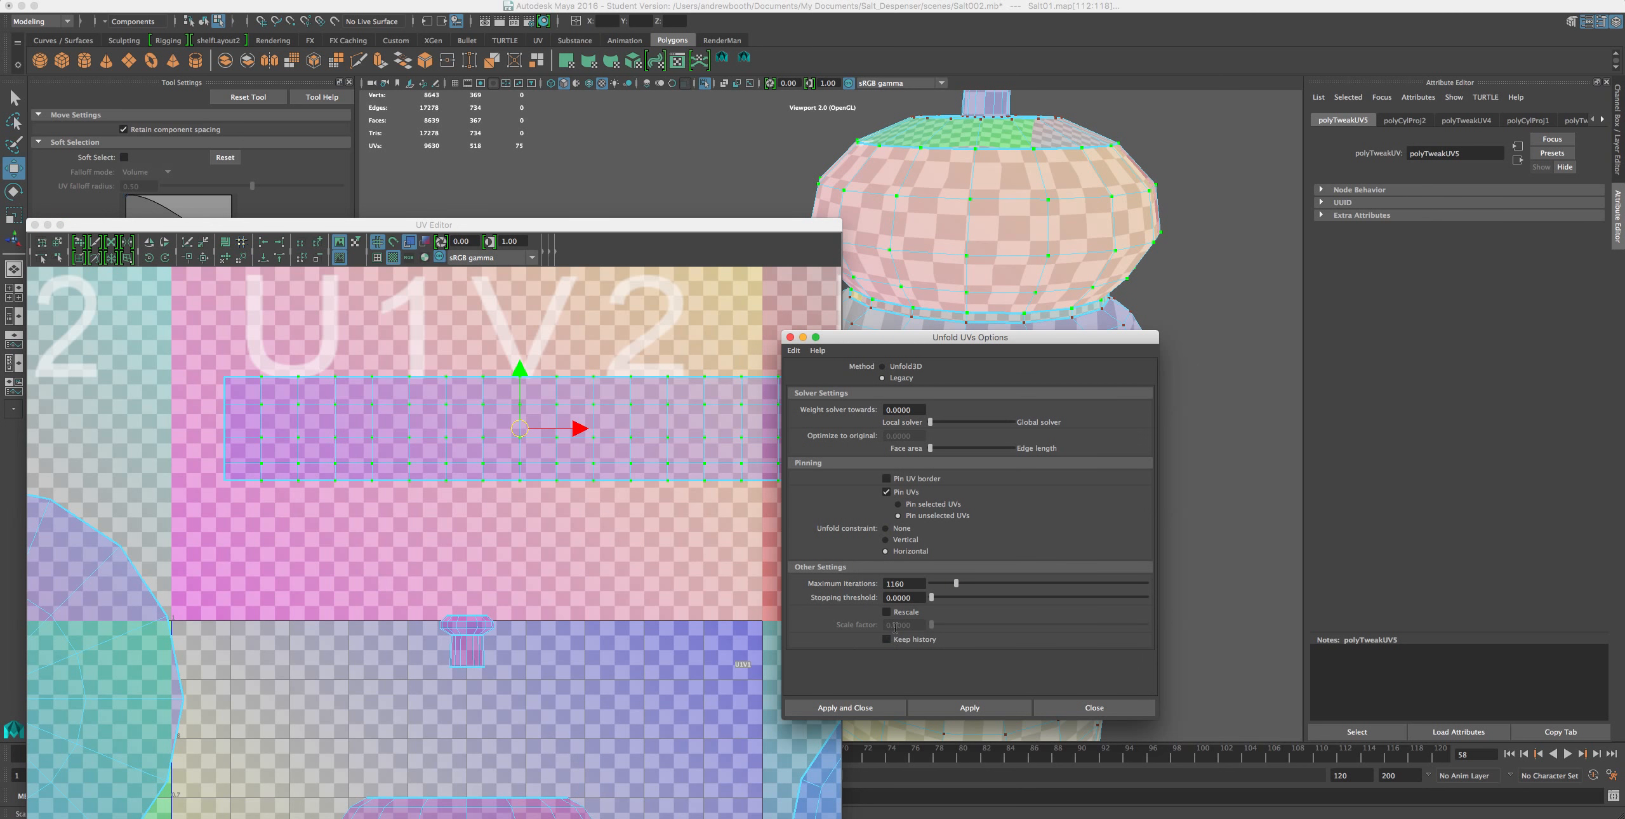
left_click(887, 540)
left_click(886, 551)
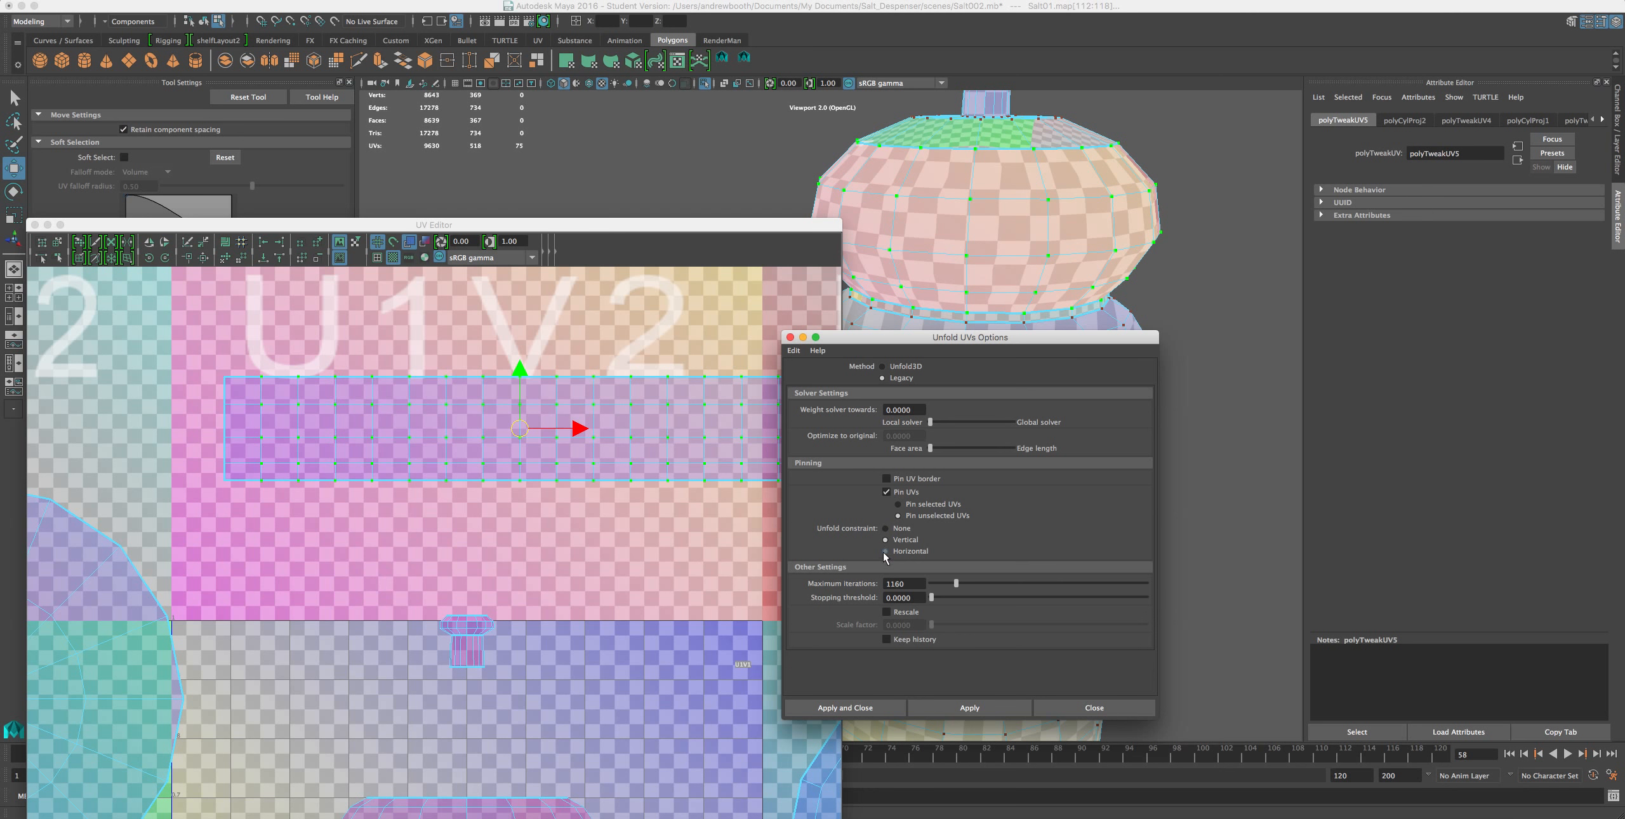
left_click(966, 713)
left_click_drag(894, 343, 1064, 330)
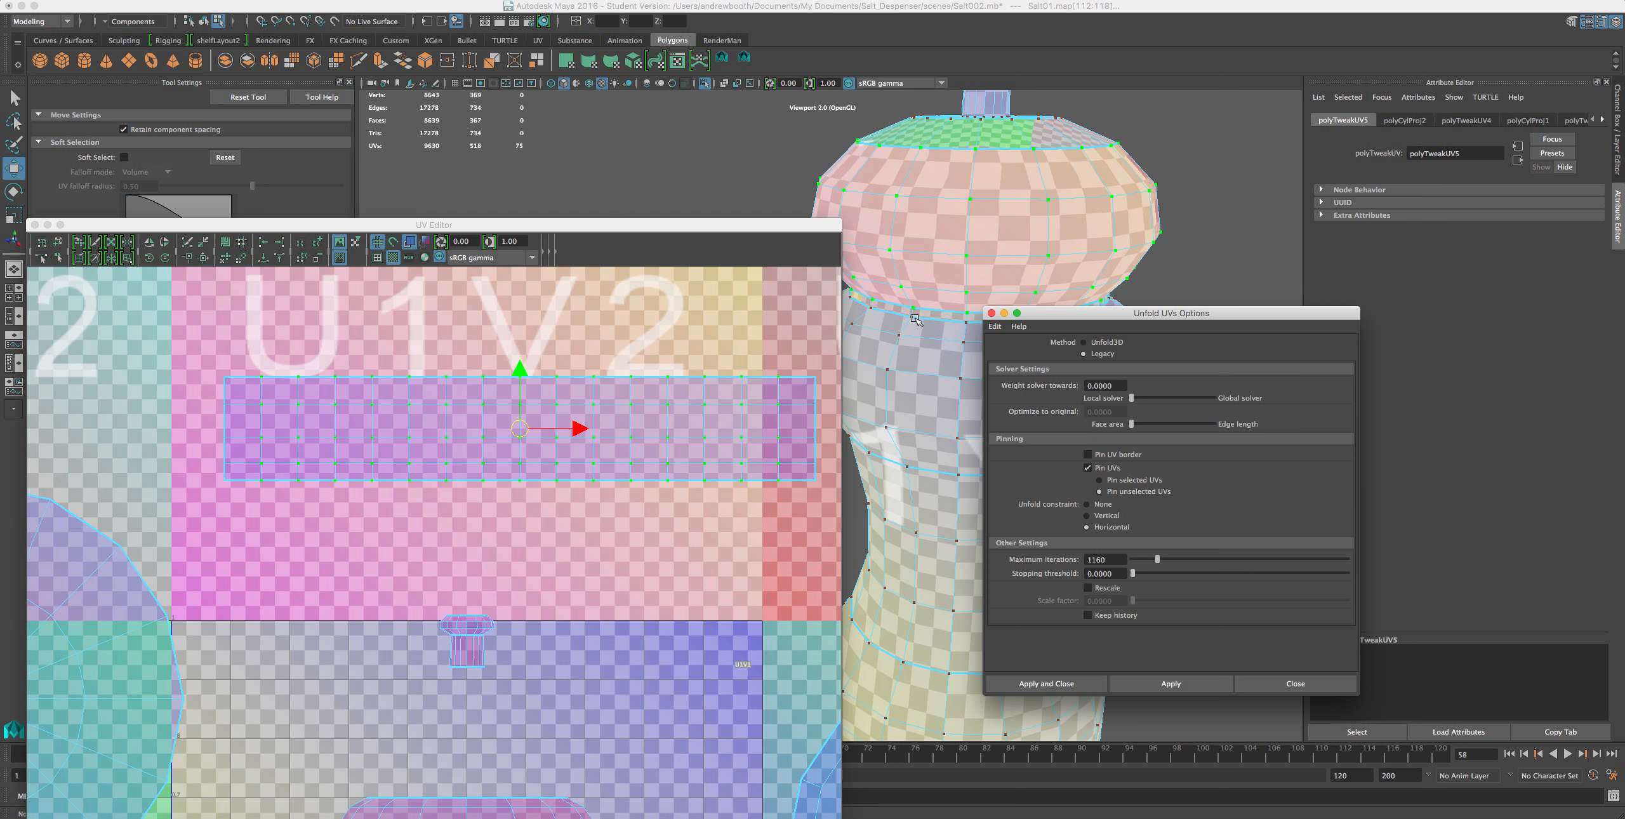
- Unfold the upper bulge shell's inner UV rows with the unfold constraint set to Vertical
left_click_drag(822, 392, 182, 475)
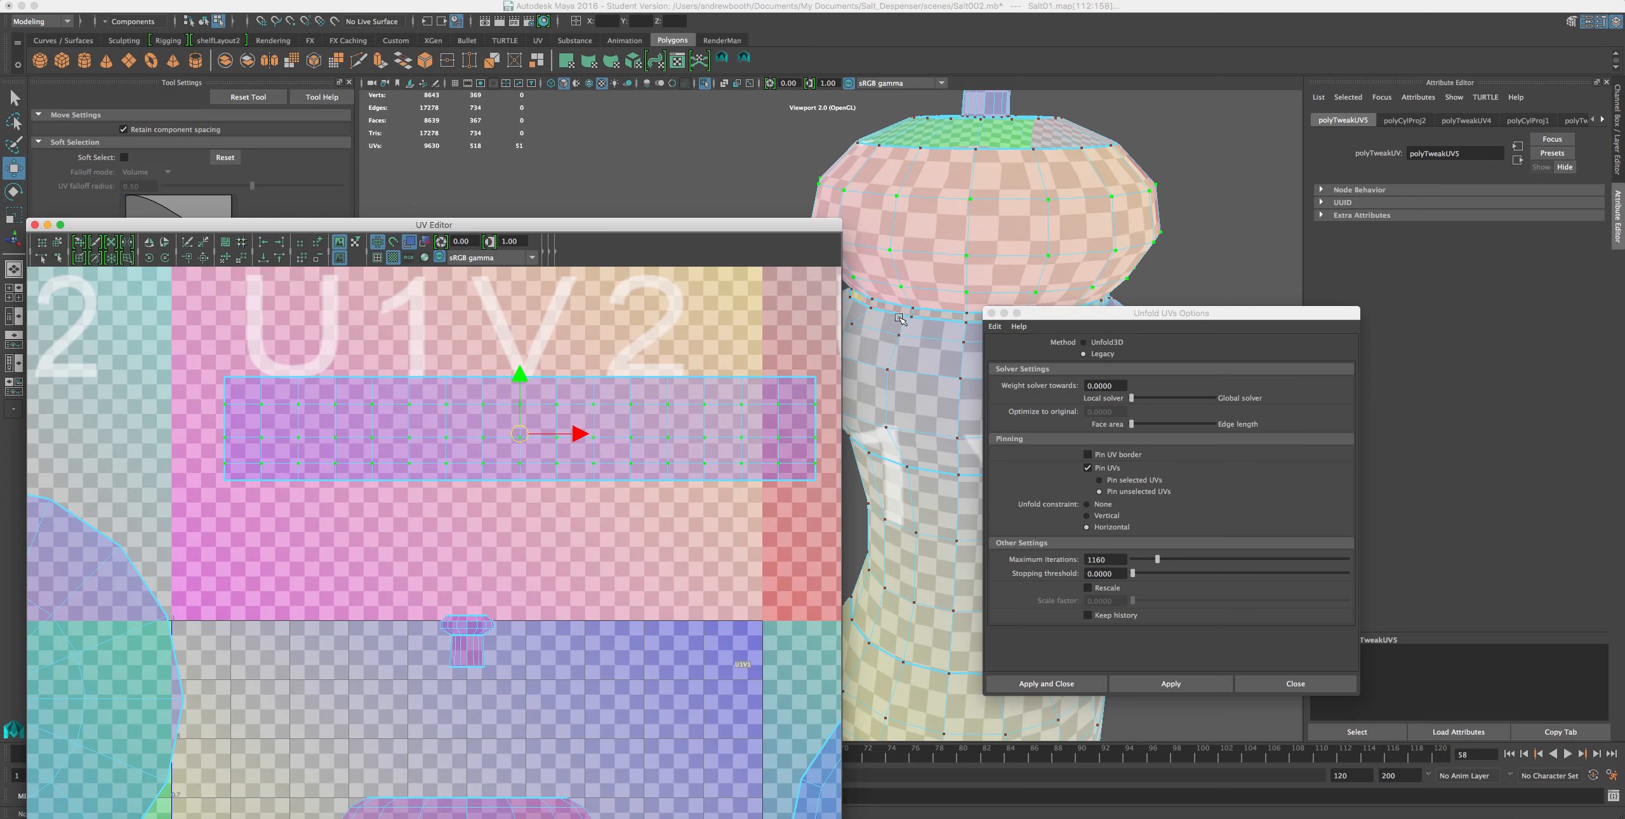
left_click(1087, 515)
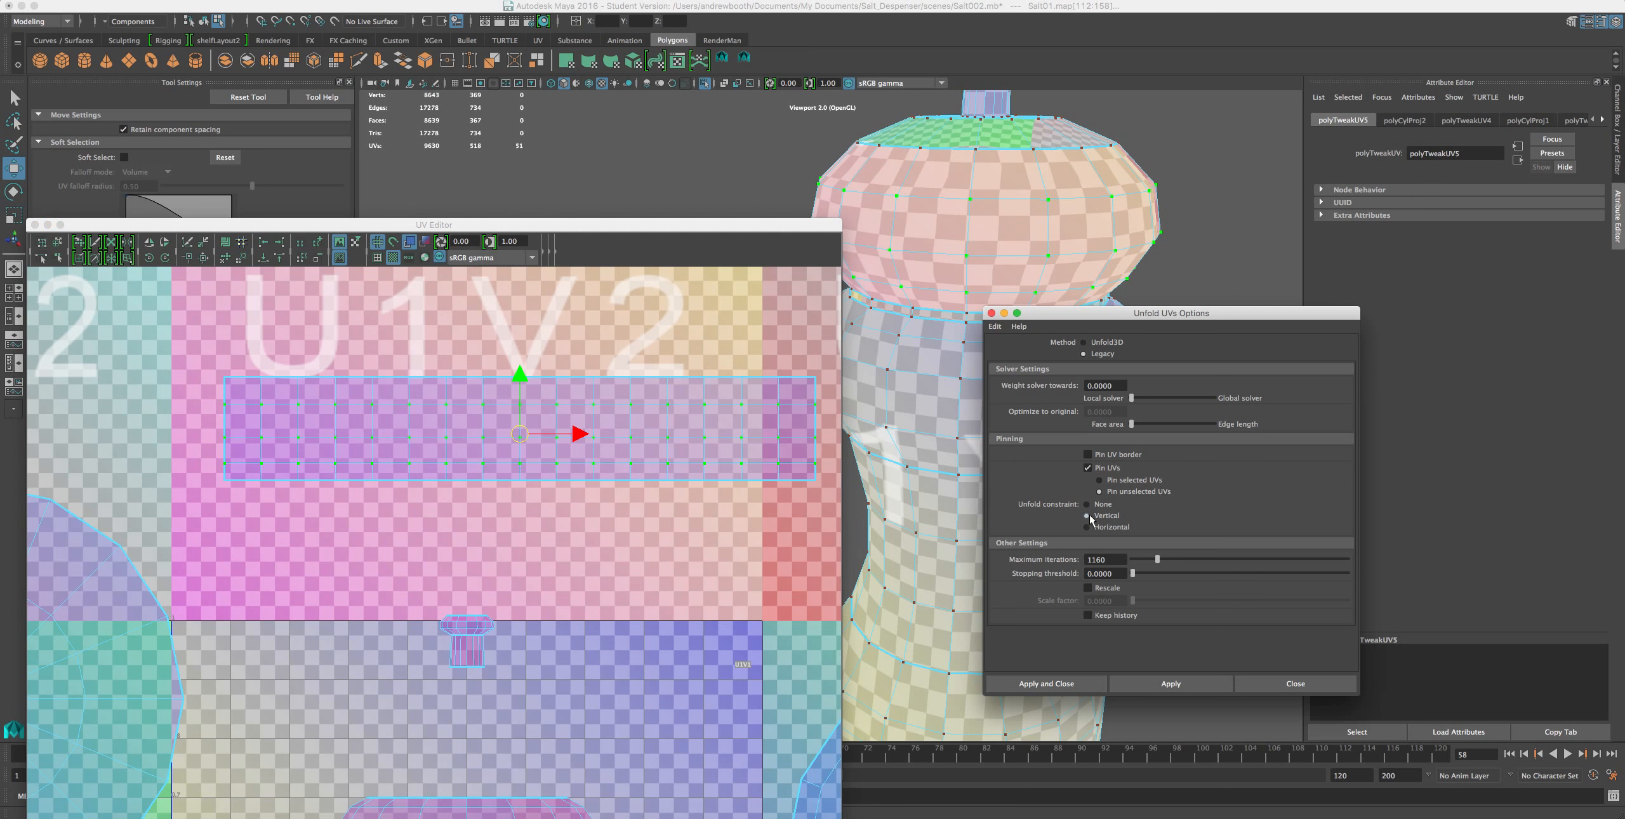
left_click(1132, 683)
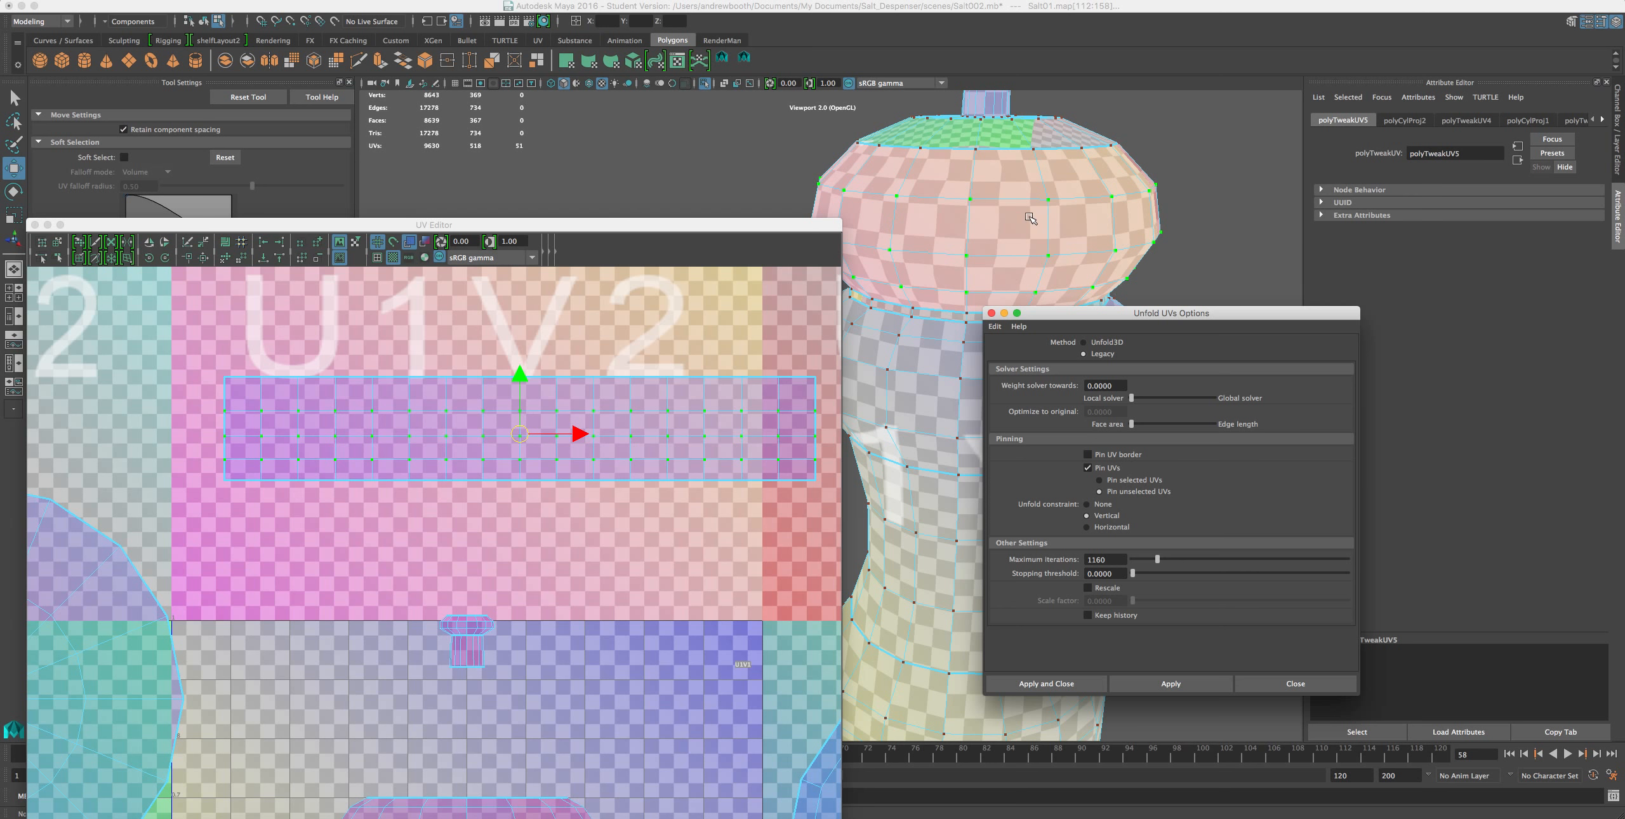
- Examine the unfolded upper bulge's checker squares from all sides of the model for stretching
left_click_drag(995, 241, 1098, 200, "alt")
middle_click_drag(1036, 170, 1113, 245, "alt")
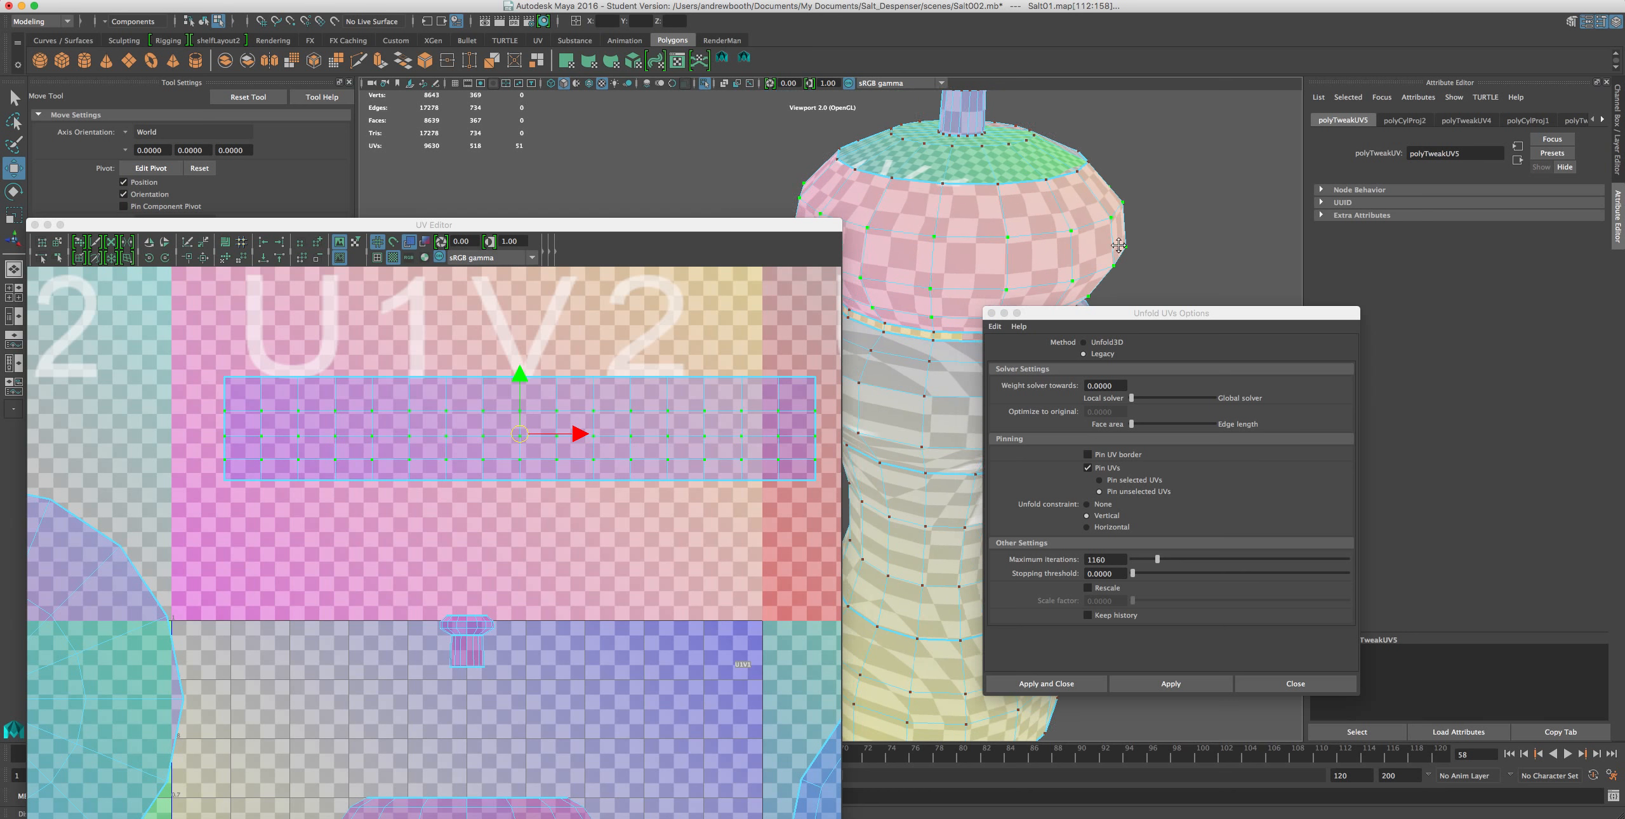
left_click_drag(1065, 208, 1036, 193, "alt")
middle_click_drag(1056, 216, 993, 185, "alt")
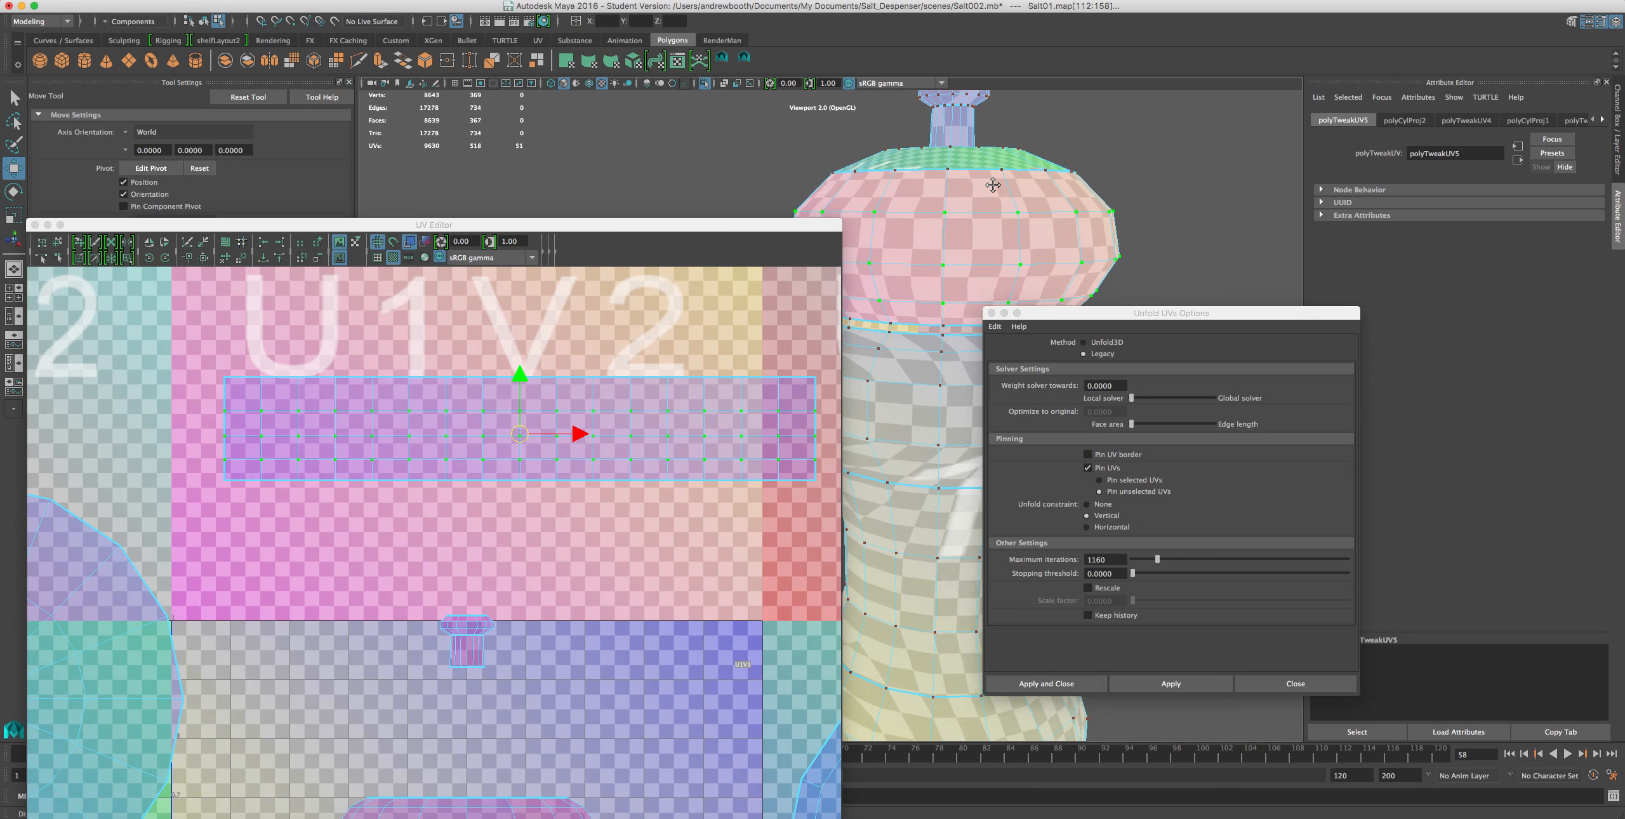
left_click_drag(1017, 204, 1016, 214, "alt")
middle_click_drag(1009, 209, 1064, 195, "alt")
mouse_move(1041, 190)
left_mouse_down("alt")
mouse_move(1065, 196)
mouse_move(1028, 204)
left_mouse_up("alt")
middle_click_drag(985, 191, 1113, 194, "alt")
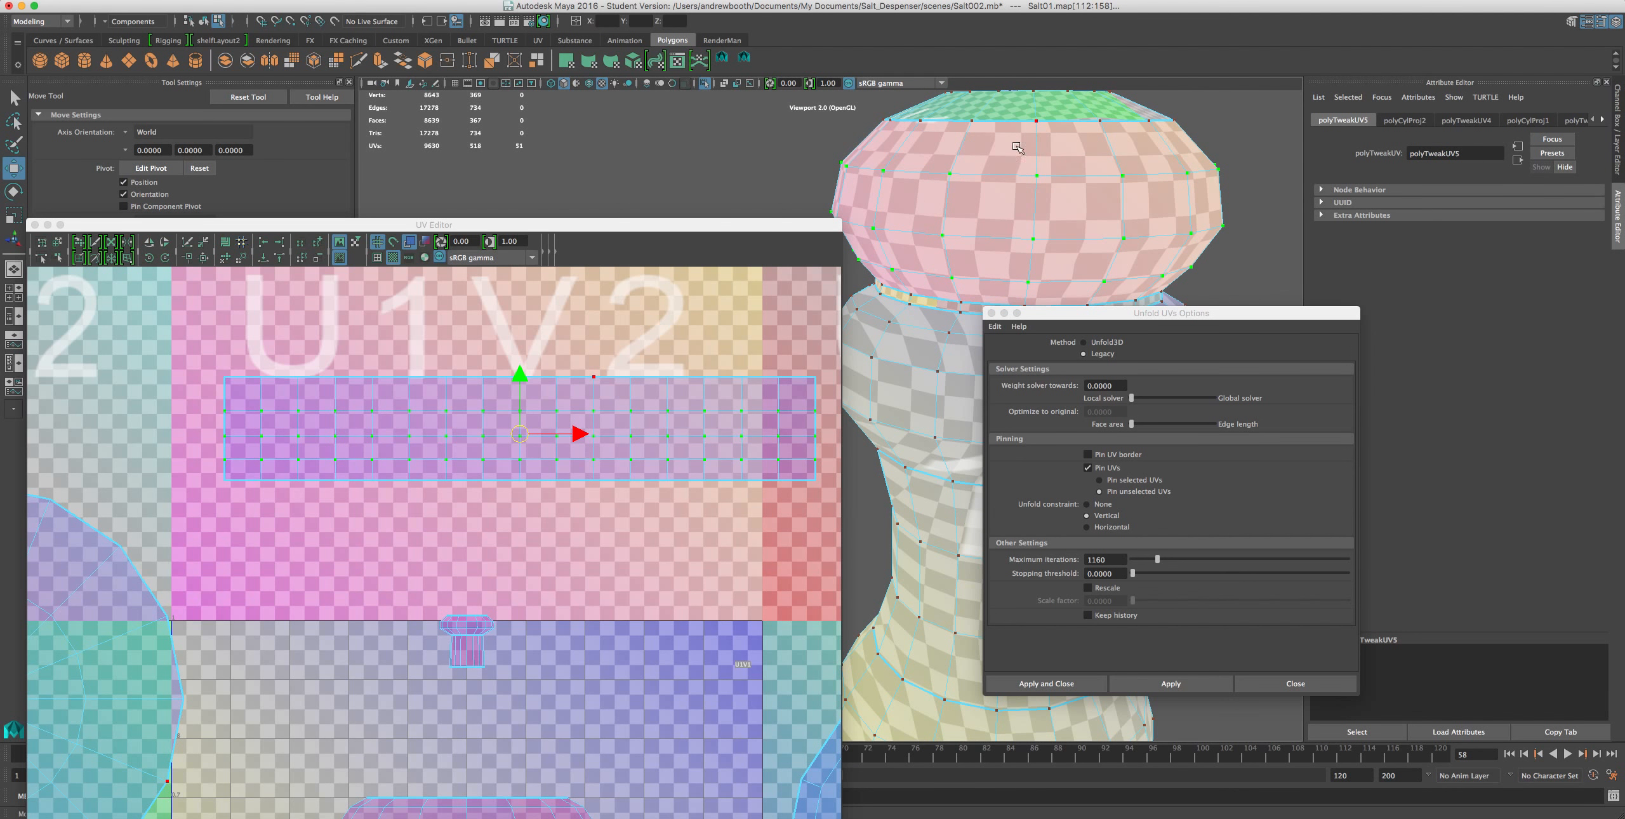
left_click_drag(942, 174, 984, 164, "alt")
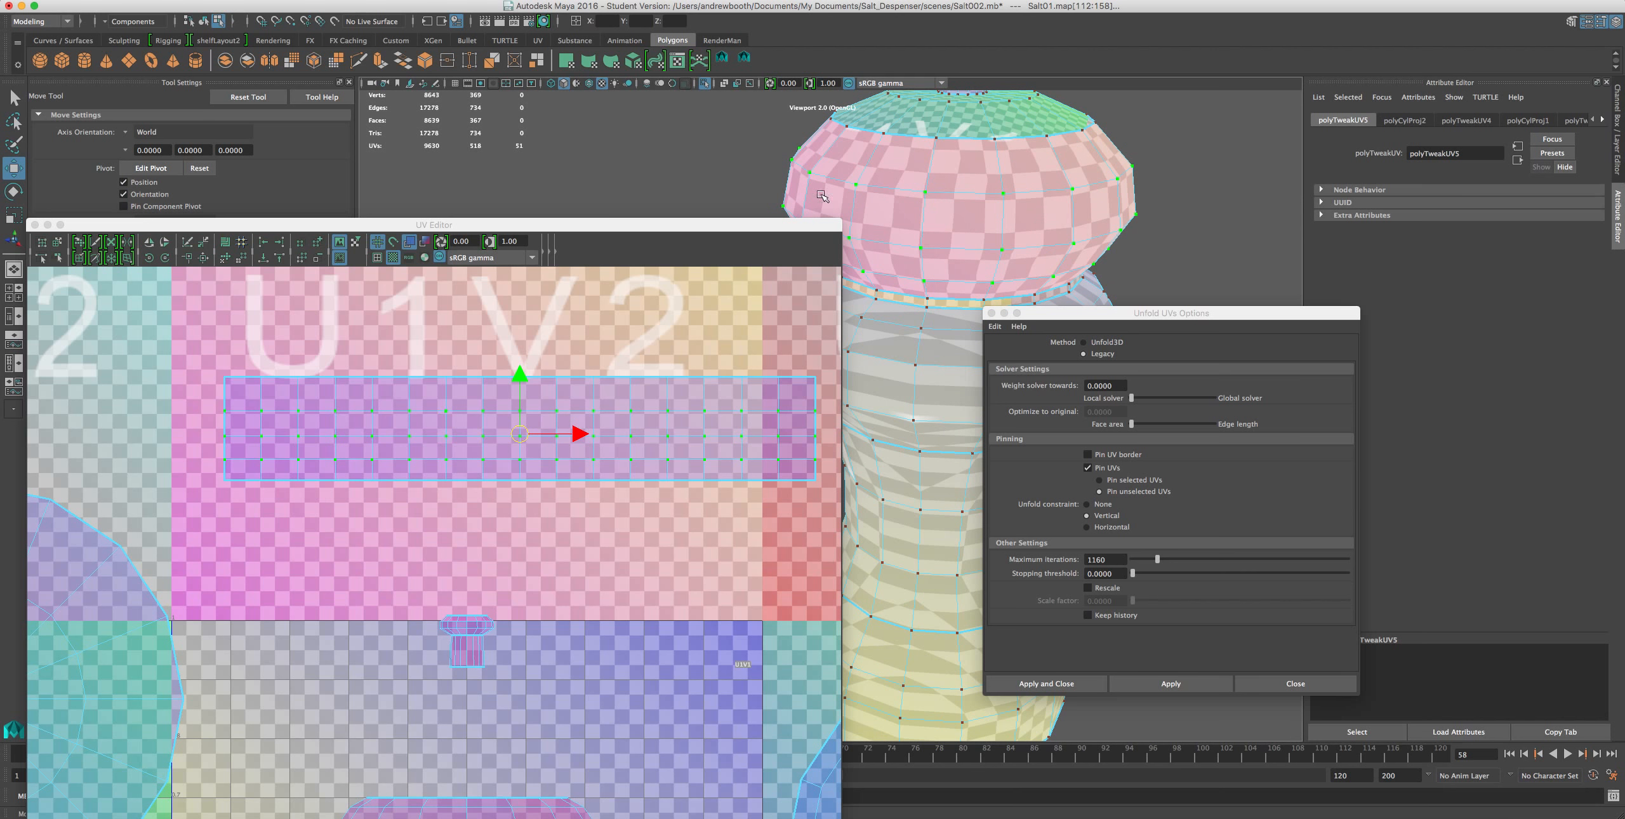
- Nudge the upper bulge shell's top UV row slightly down, and shift its top two rows slightly up
left_click_drag(831, 358, 177, 394)
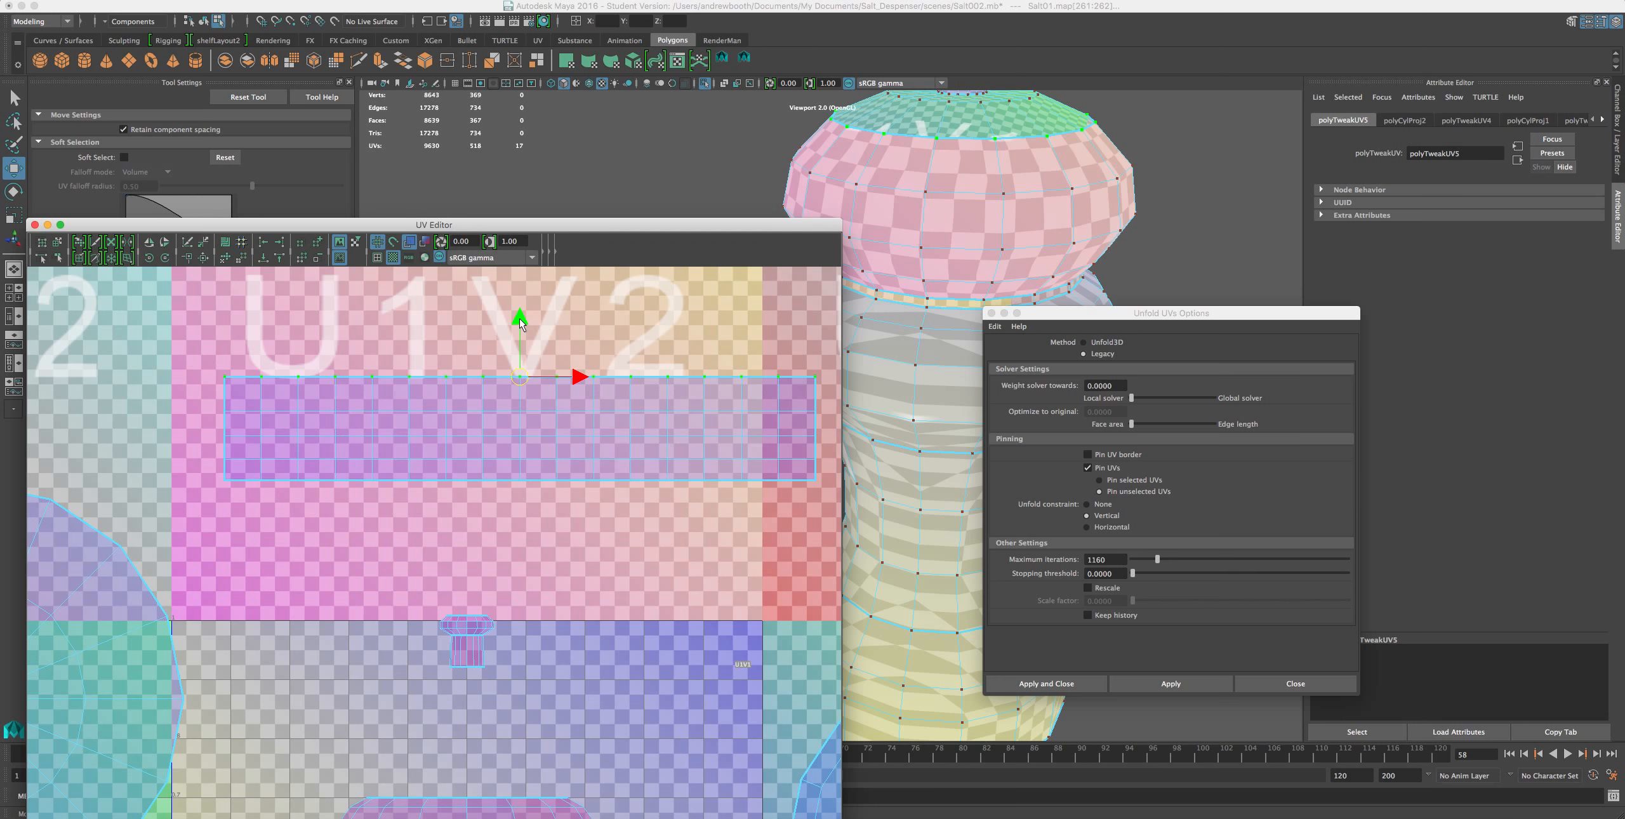
left_click_drag(519, 320, 520, 321)
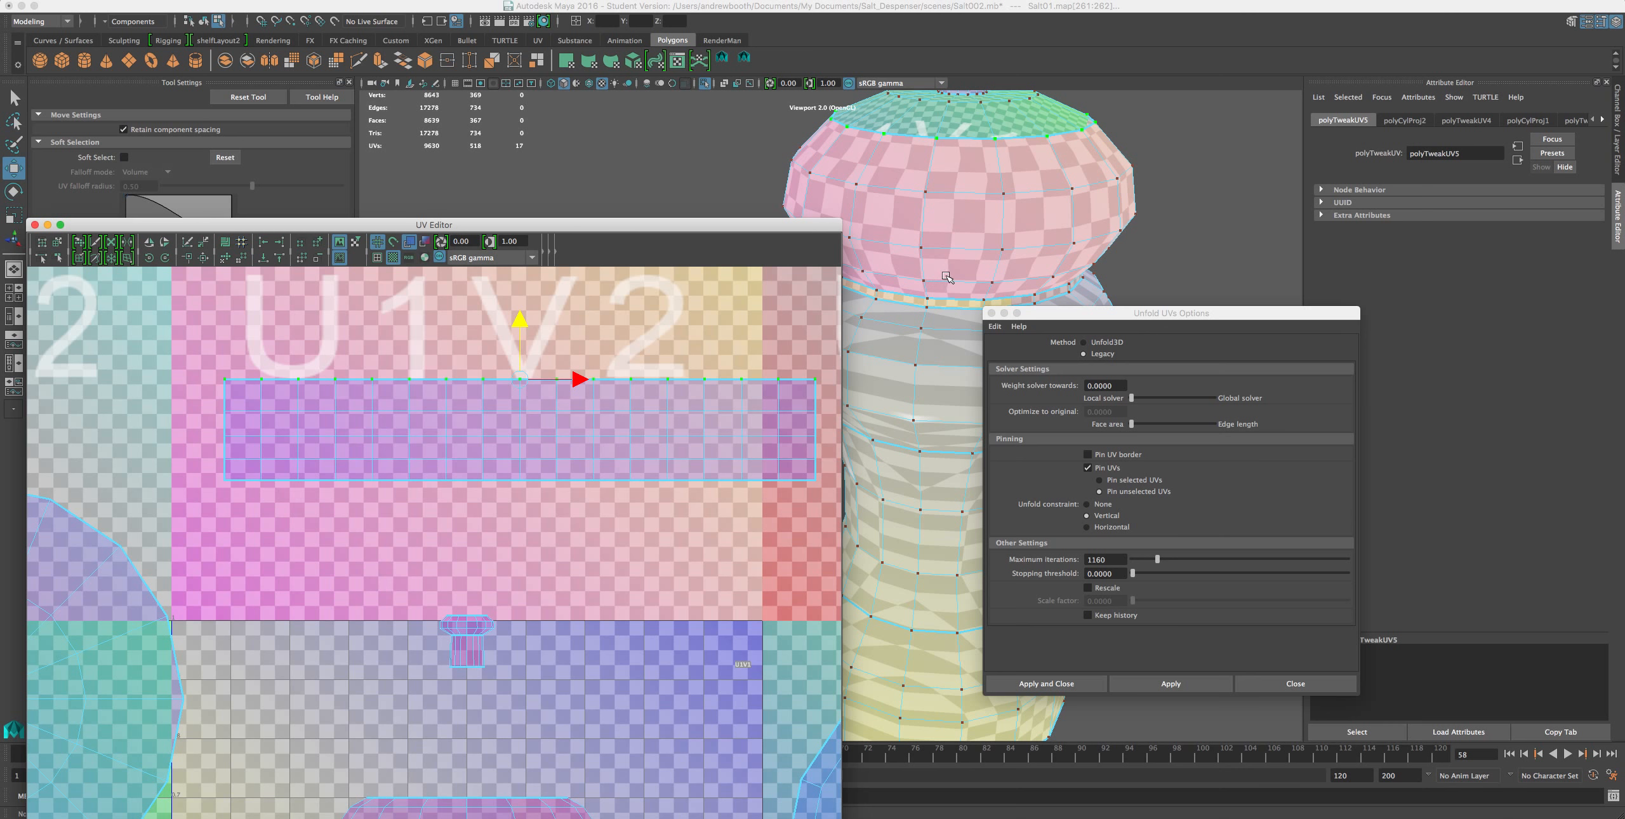
left_click_drag(780, 403, 253, 426)
left_click_drag(520, 345, 519, 338)
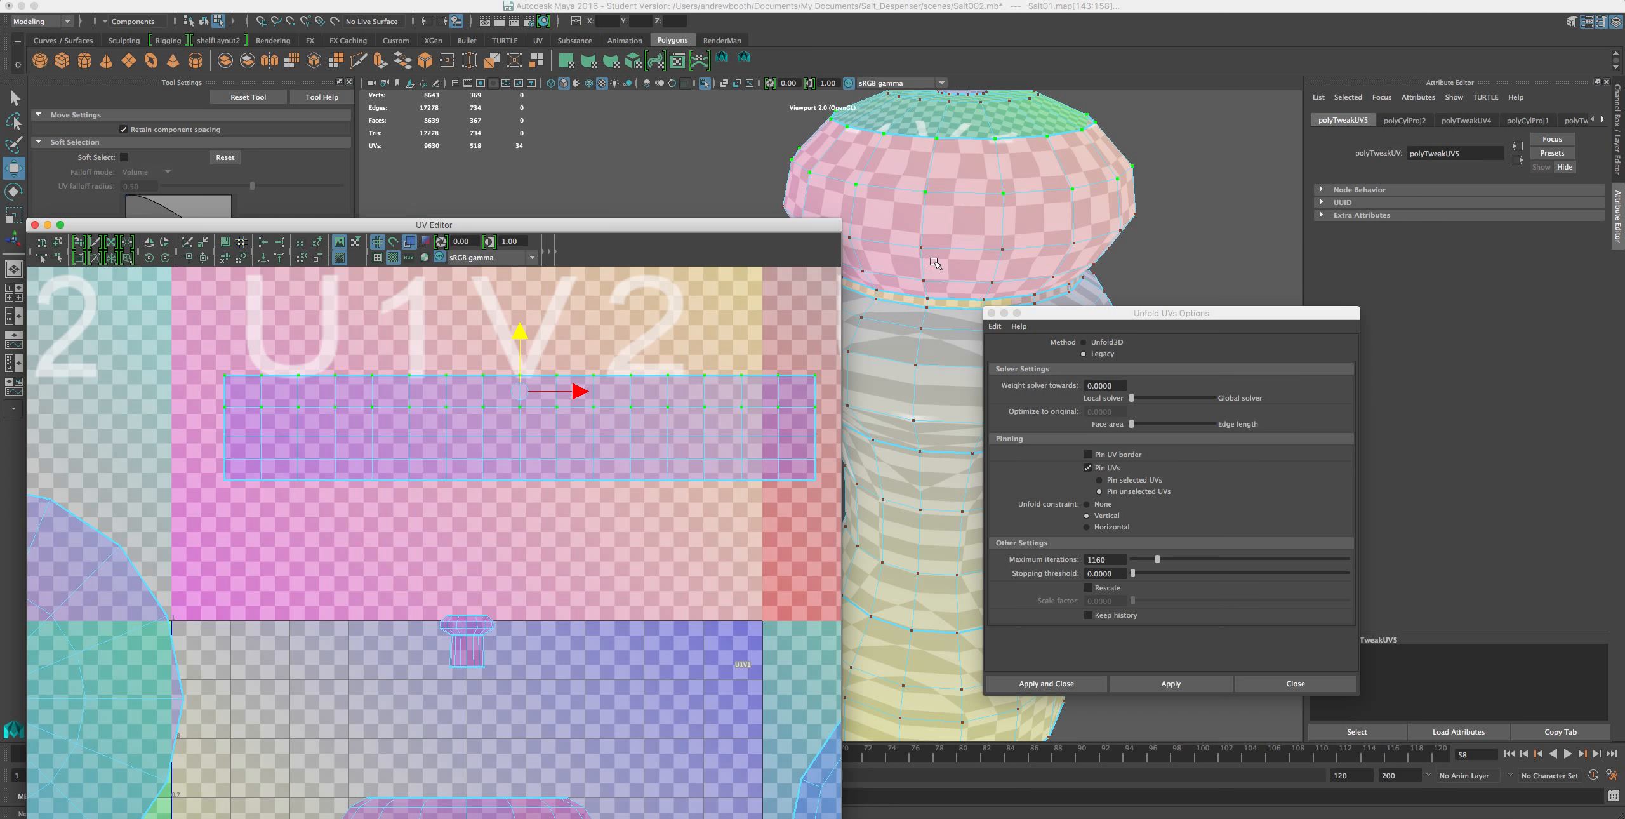
- Scale the whole upper bulge UV shell down slightly in the vertical direction
scroll(942, 229, "down", 2)
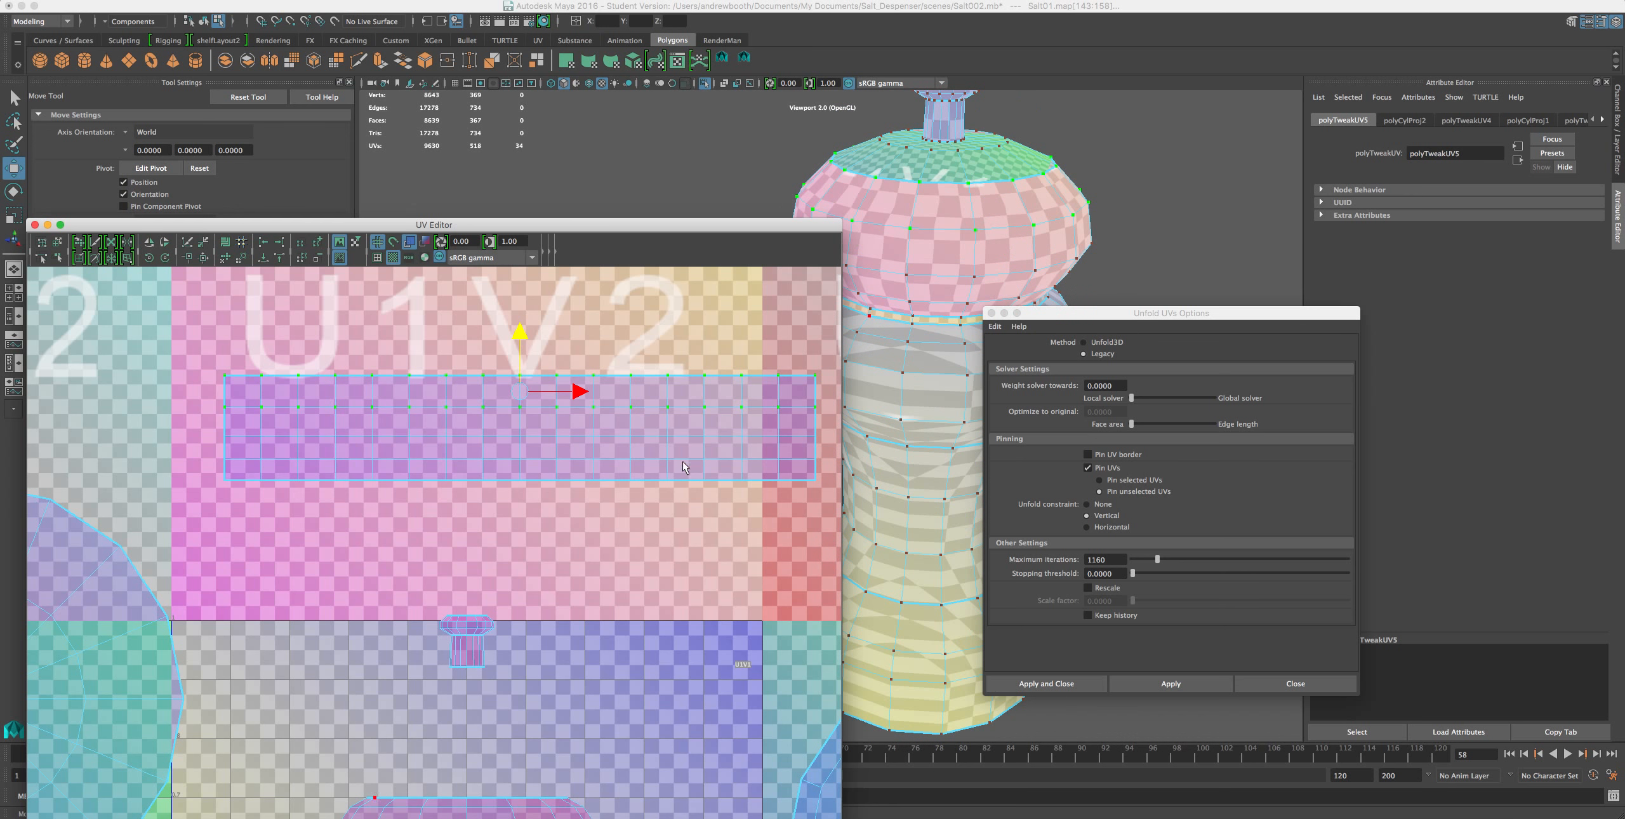
left_click_drag(1059, 241, 1023, 211, "alt")
scroll(1023, 211, "up", 3)
middle_click_drag(1023, 210, 950, 195, "alt")
left_click_drag(951, 195, 1006, 244, "alt")
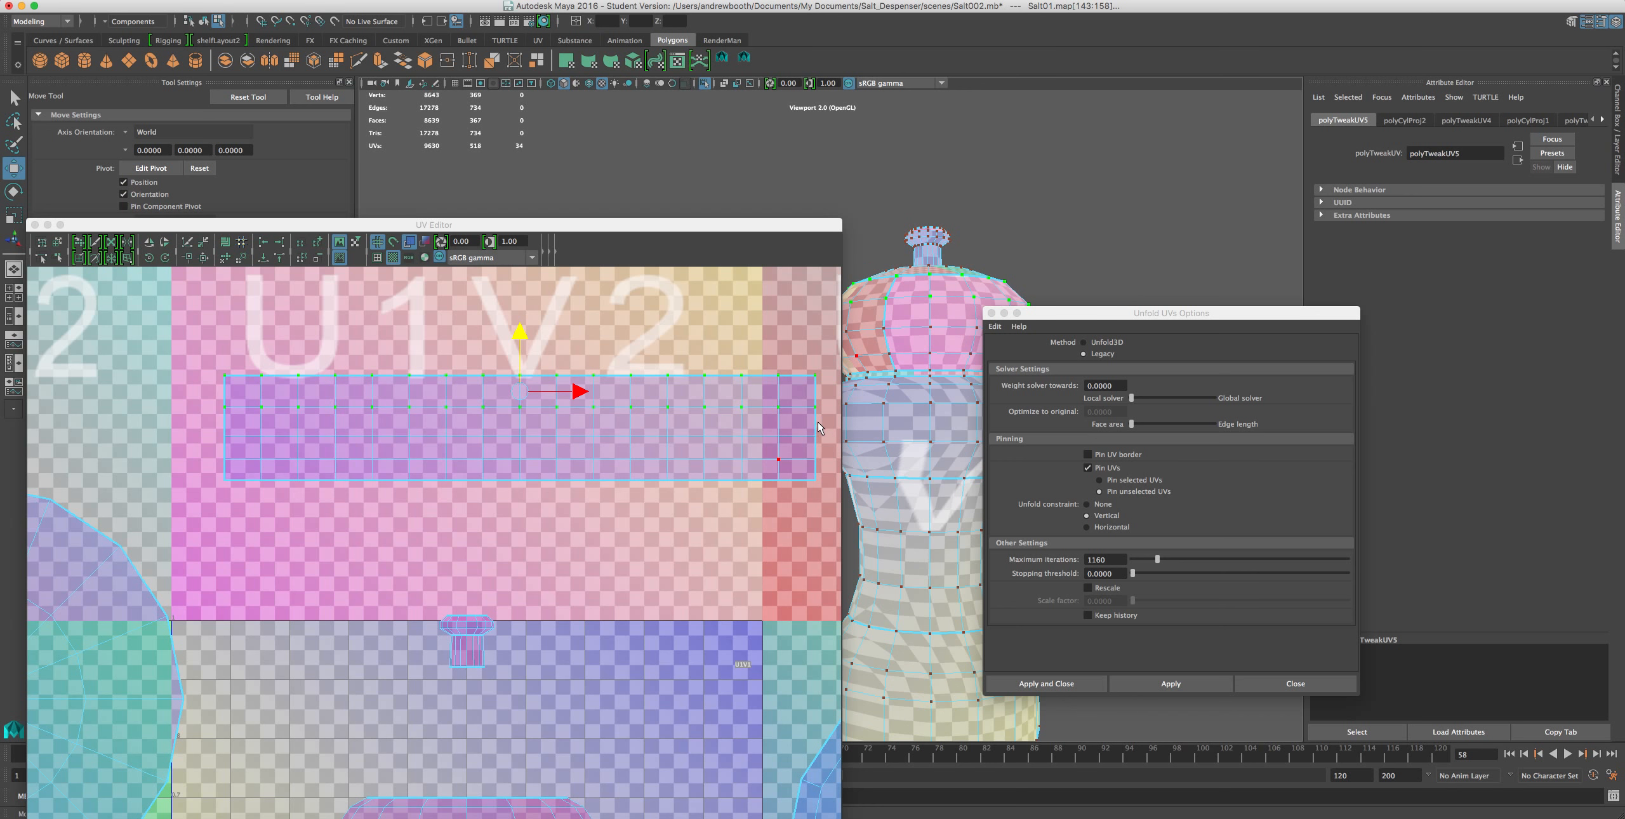
left_click_drag(831, 366, 642, 549)
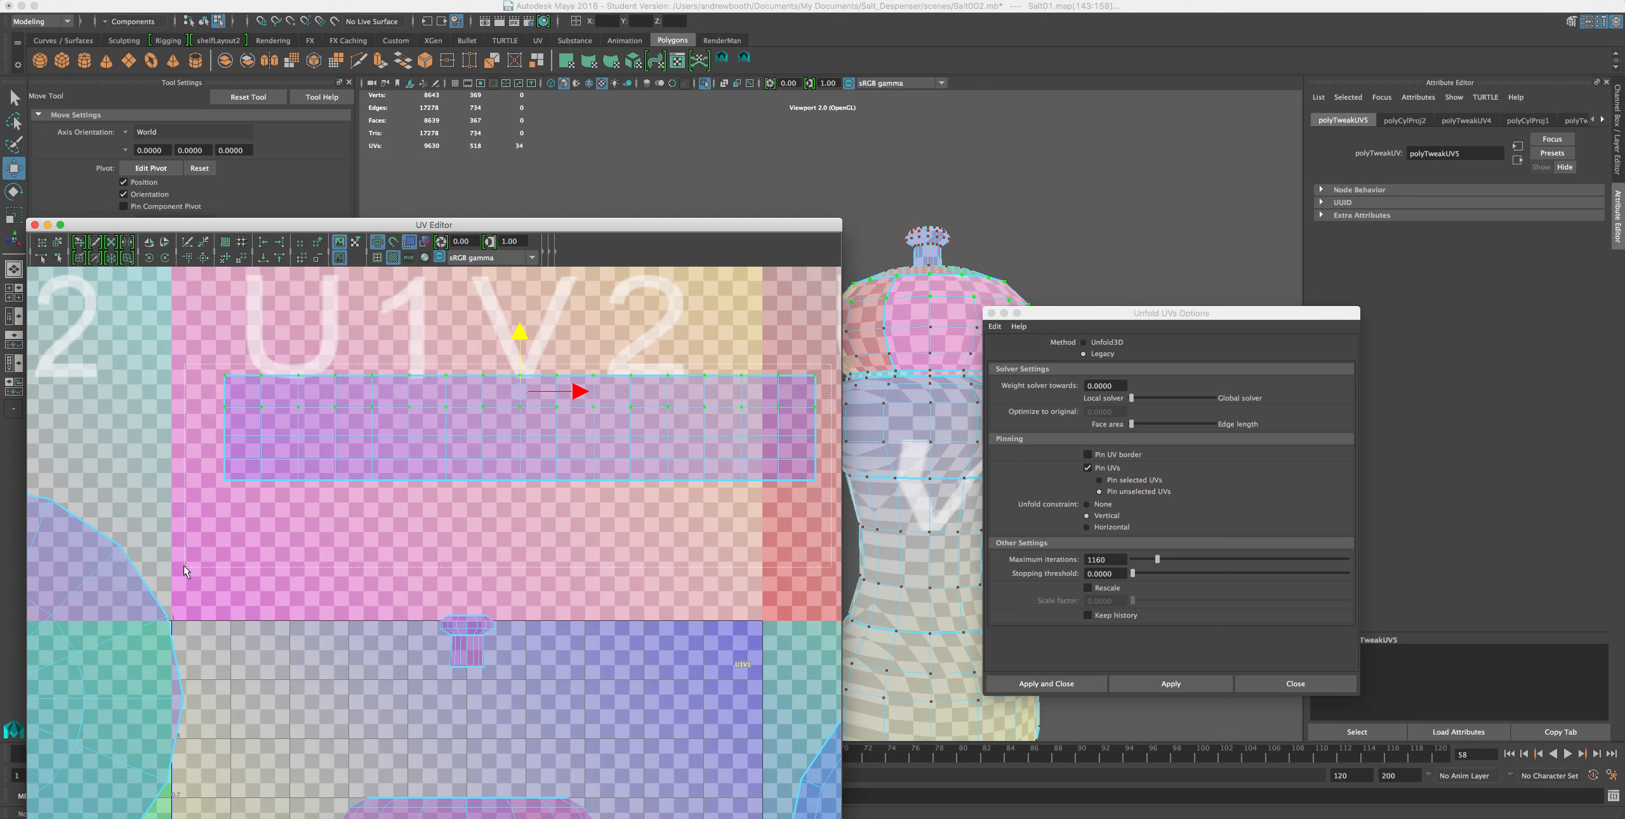
left_click_drag(183, 565, 183, 565)
left_click_drag(1064, 284, 982, 235, "alt")
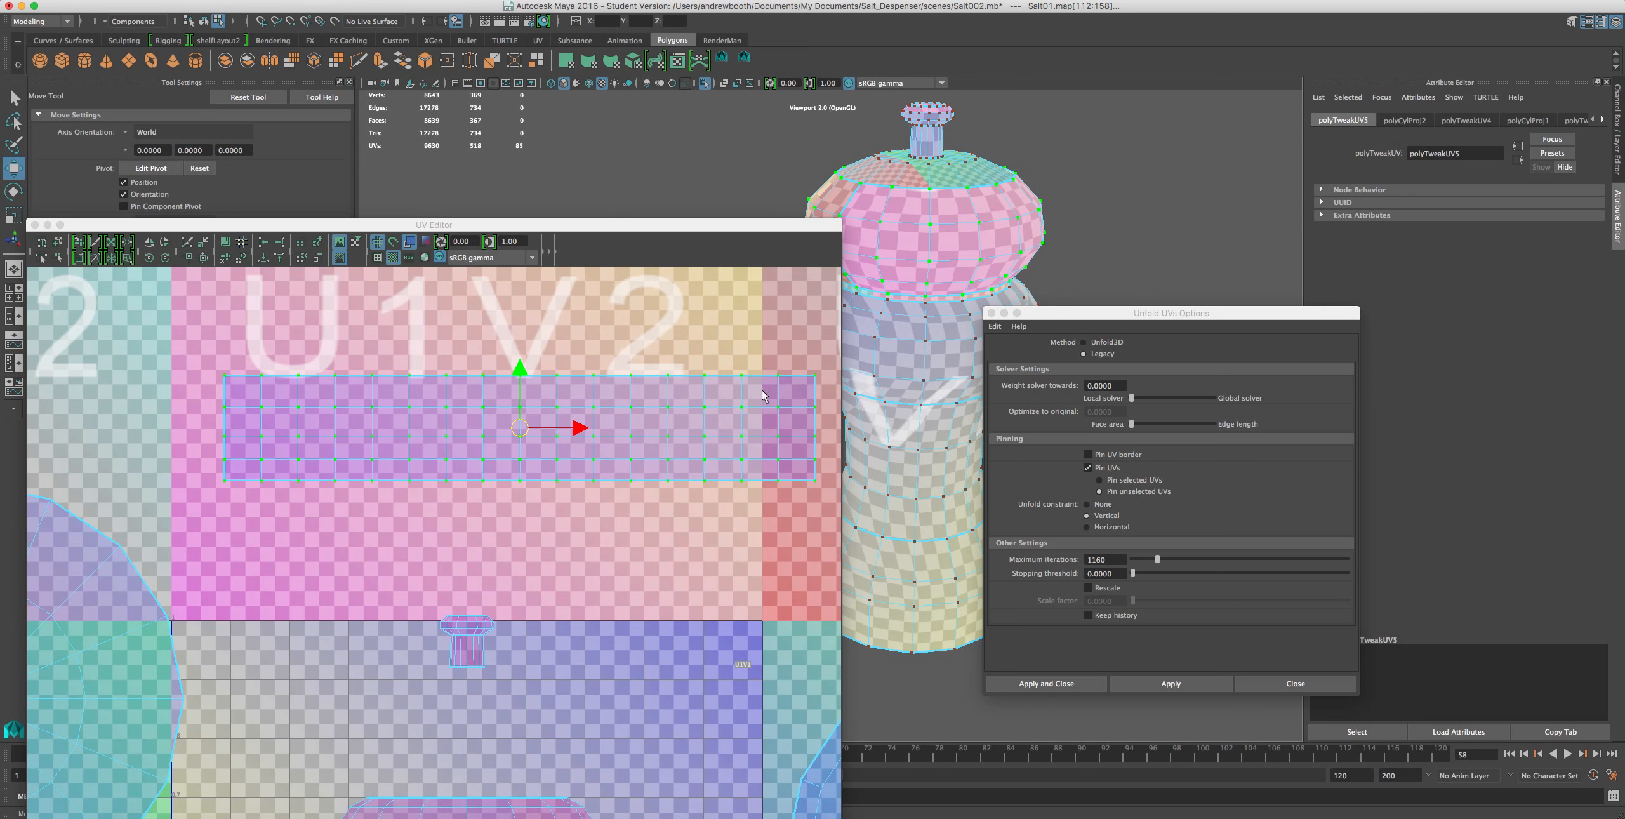
left_click(625, 368)
key("r")
left_click_drag(511, 378, 514, 386)
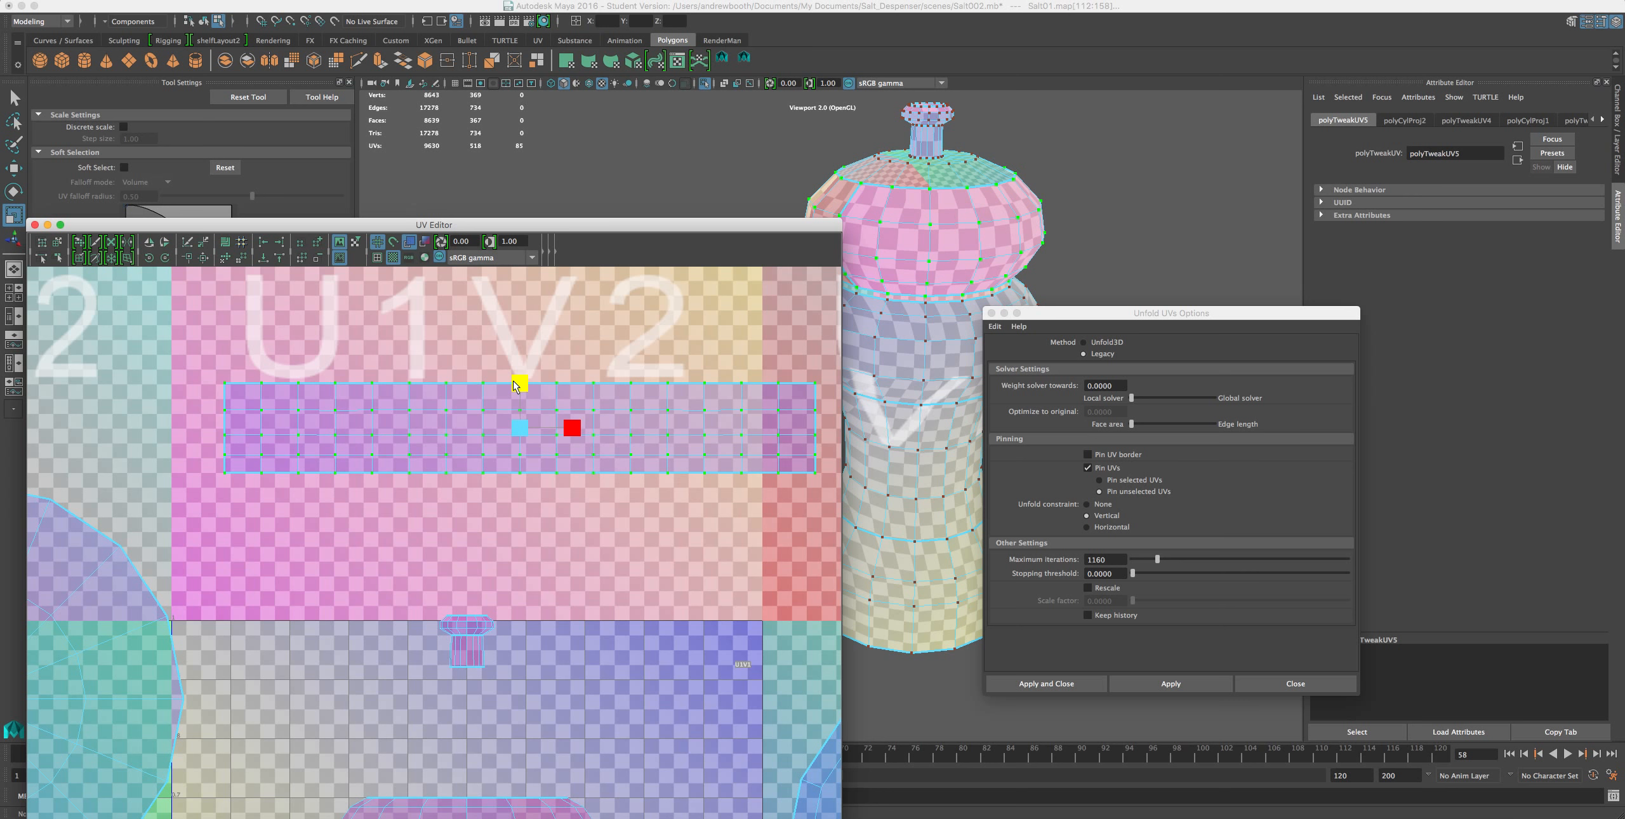
left_click_drag(1027, 226, 988, 229, "alt")
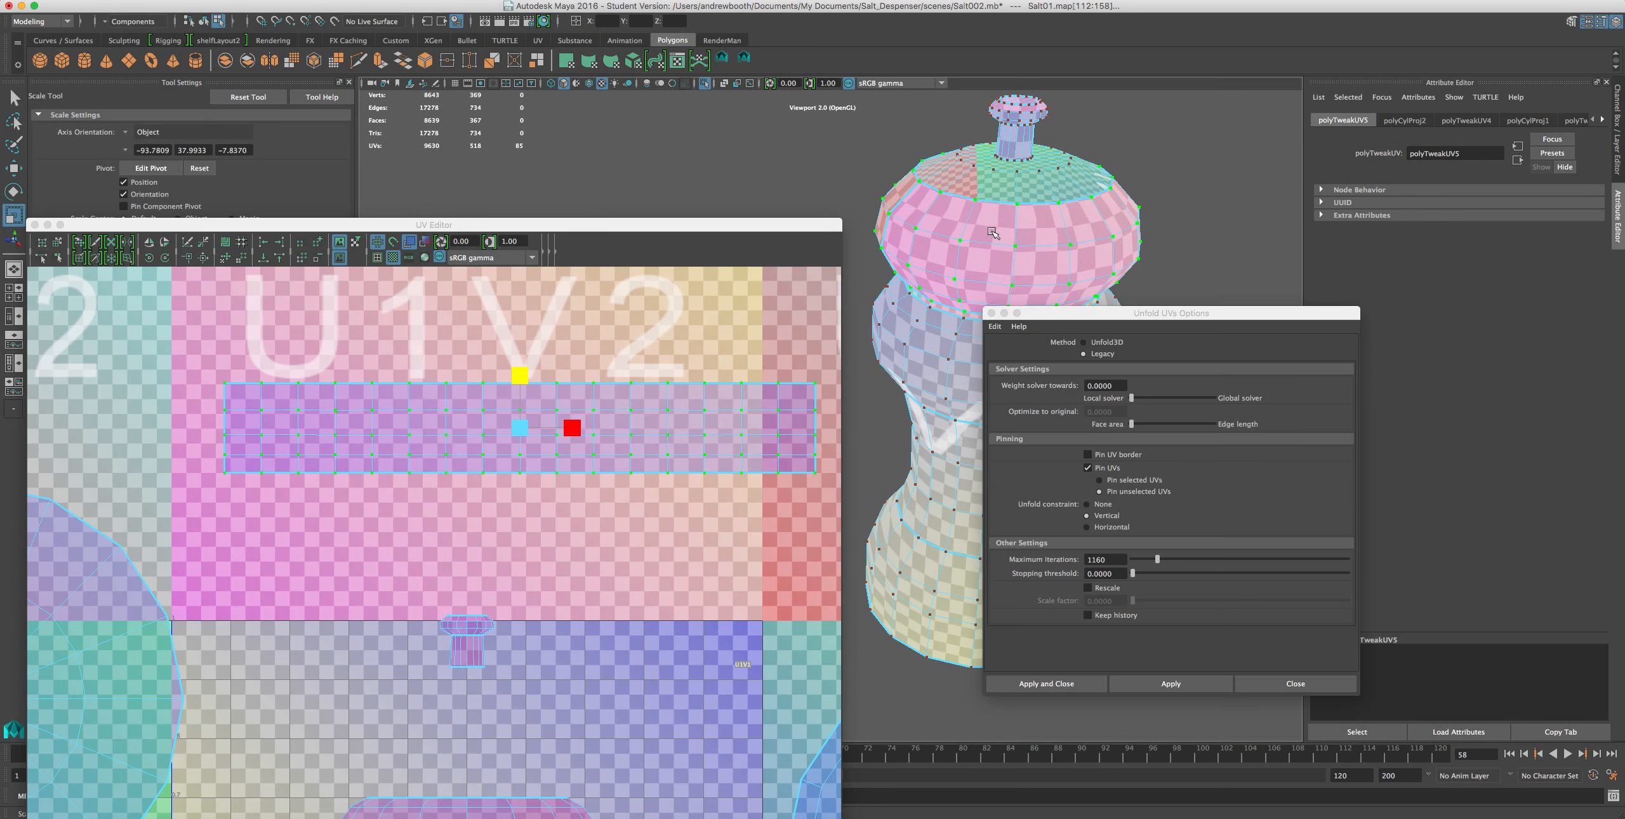
- Move the upper bulge shell's top UV row slightly up and check the checker squares on the model
left_click_drag(839, 361, 135, 400)
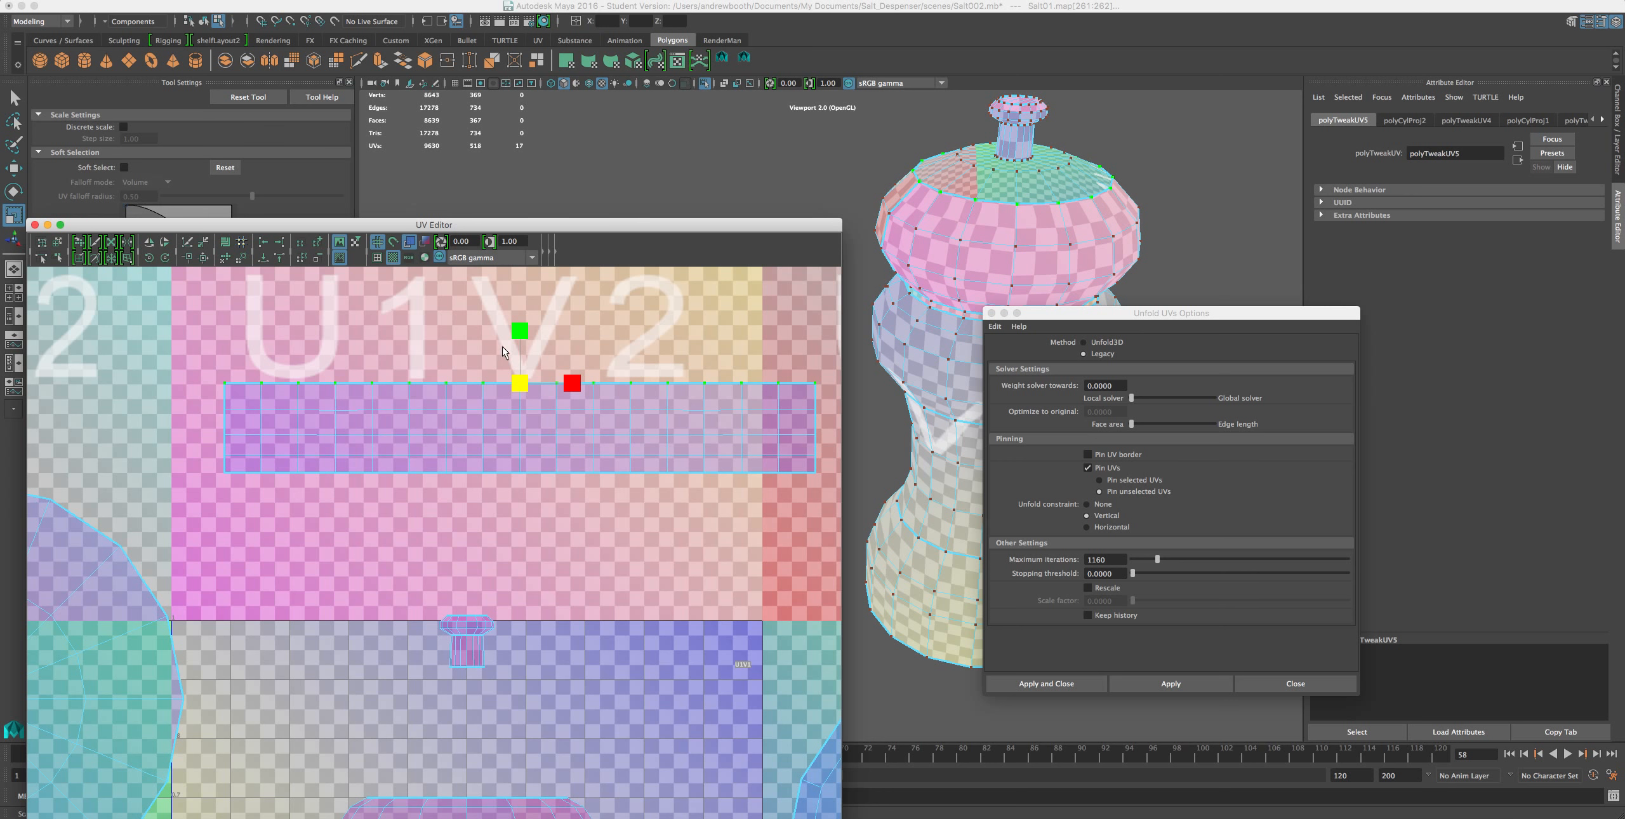
key("w")
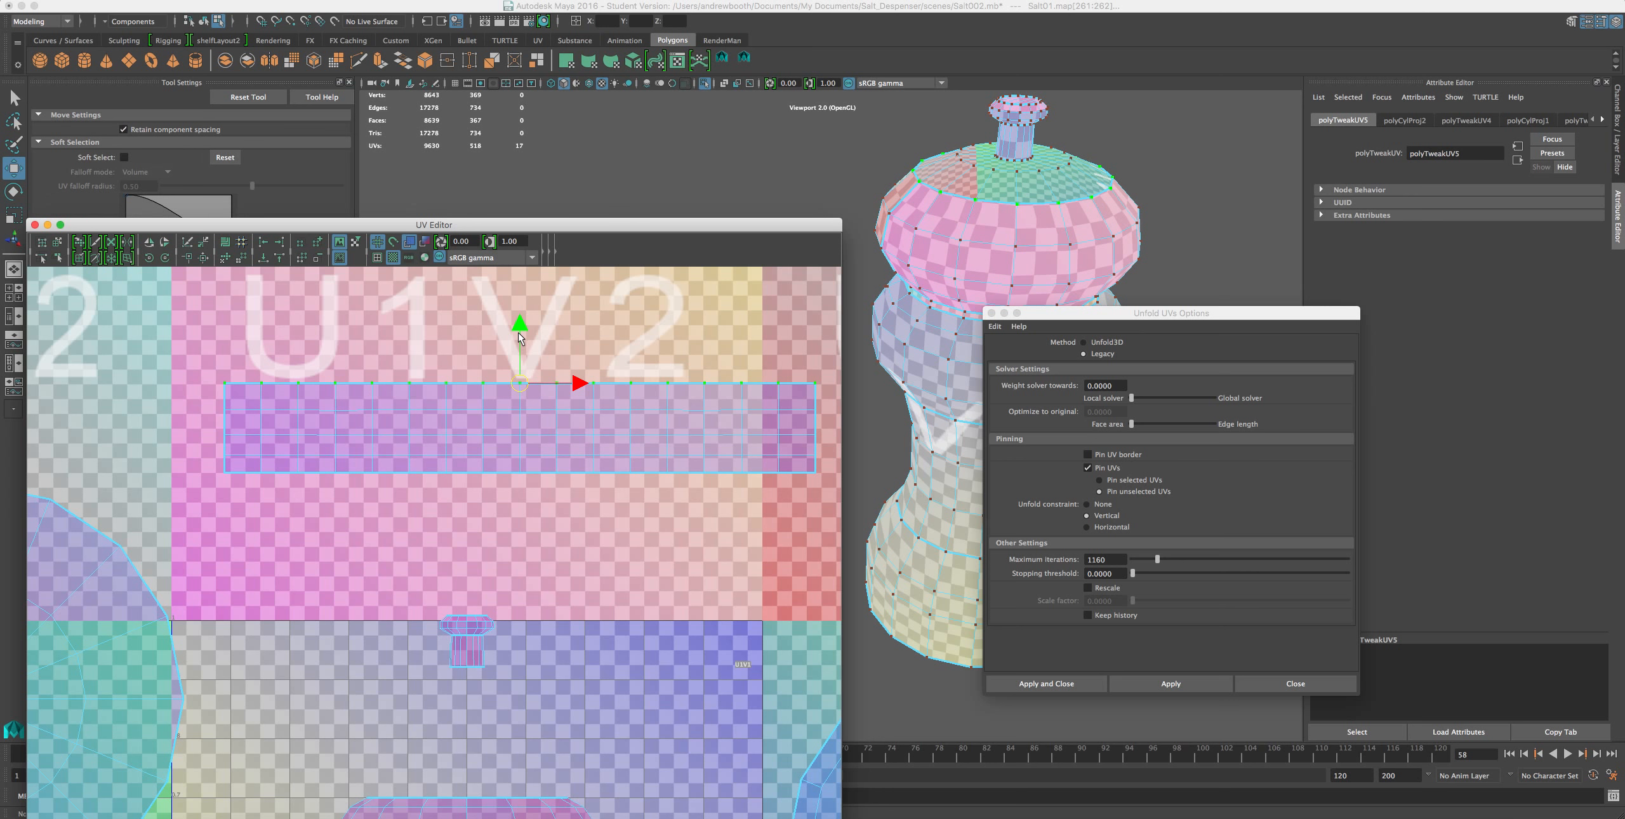
left_click_drag(519, 335, 518, 331)
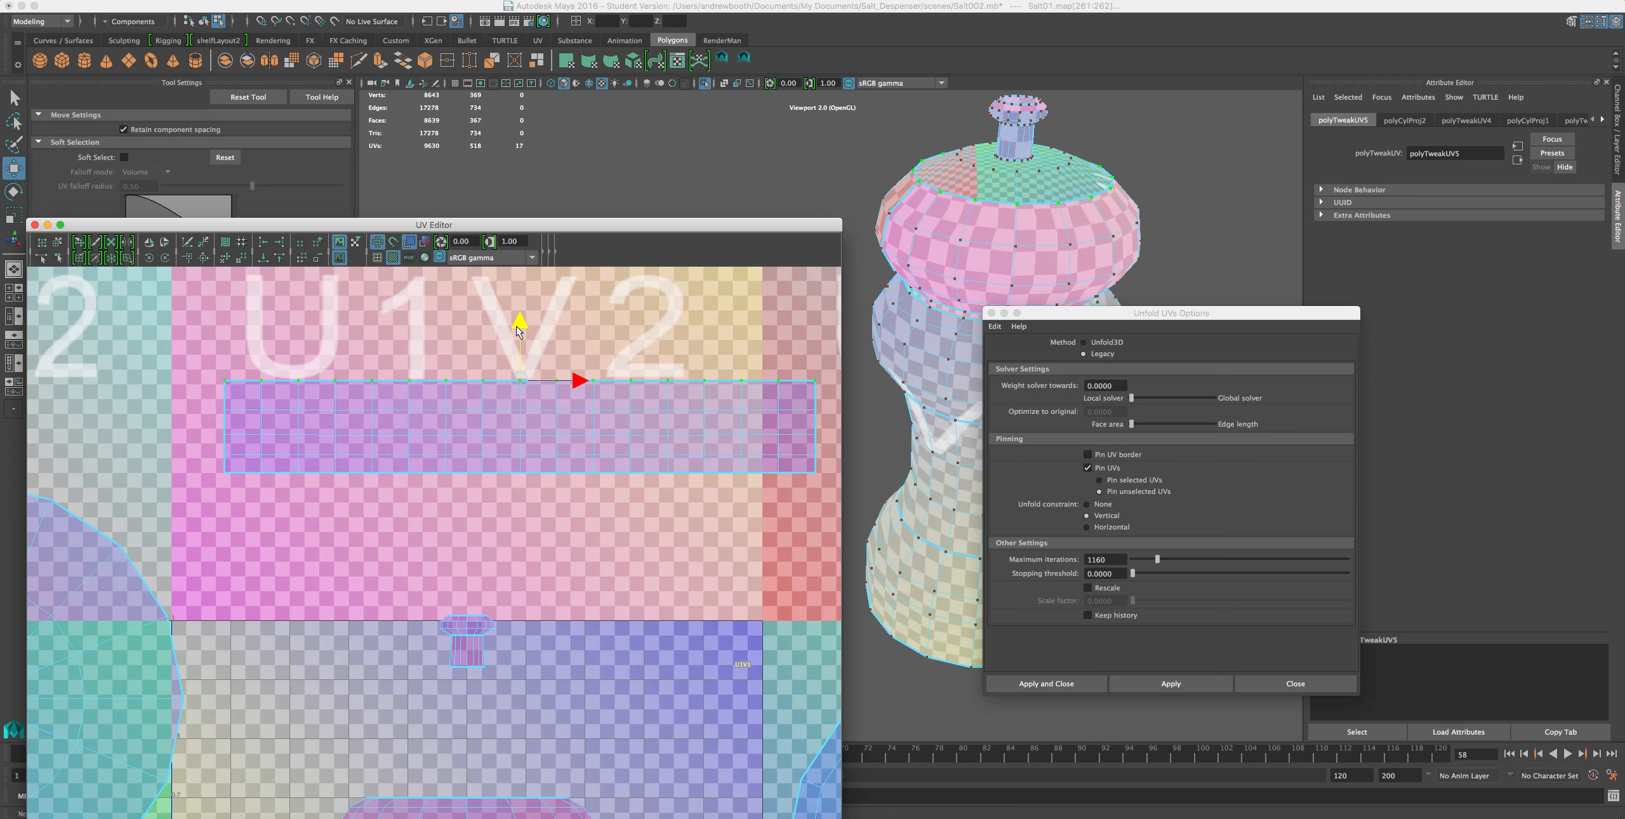
left_click_drag(849, 281, 903, 271, "alt")
left_click_drag(1006, 226, 928, 222, "alt")
right_click_drag(1090, 223, 1046, 214, "alt")
left_click_drag(955, 268, 984, 256, "alt")
- Switch the dispenser to object mode and move the Unfold UVs Options window clear of the model
right_click_drag(914, 322, 968, 308)
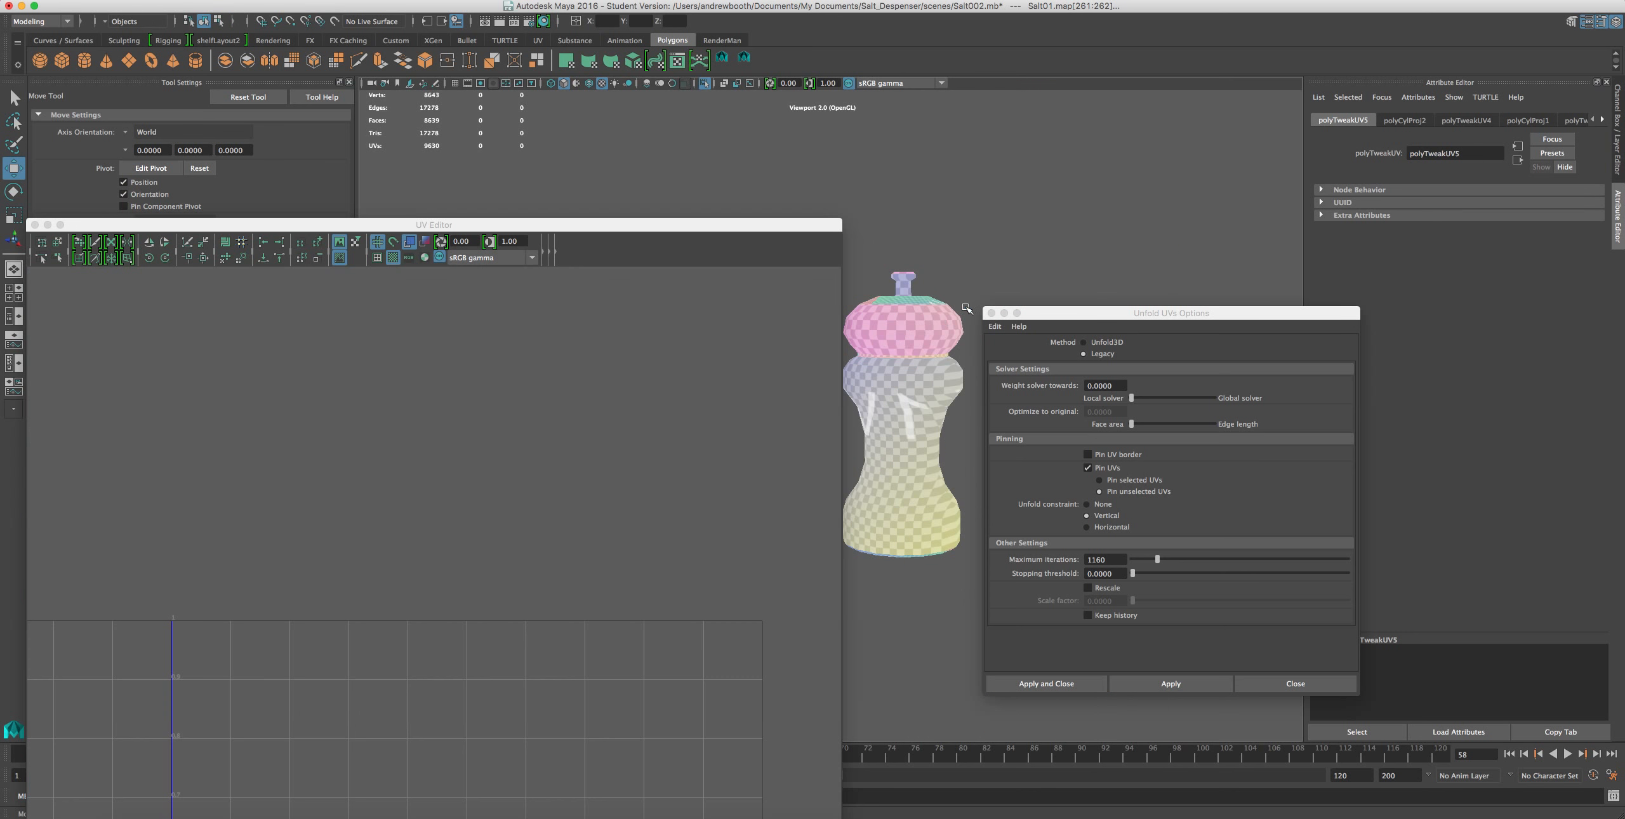
left_click_drag(903, 358, 936, 334, "alt")
middle_click_drag(935, 334, 1098, 334, "alt")
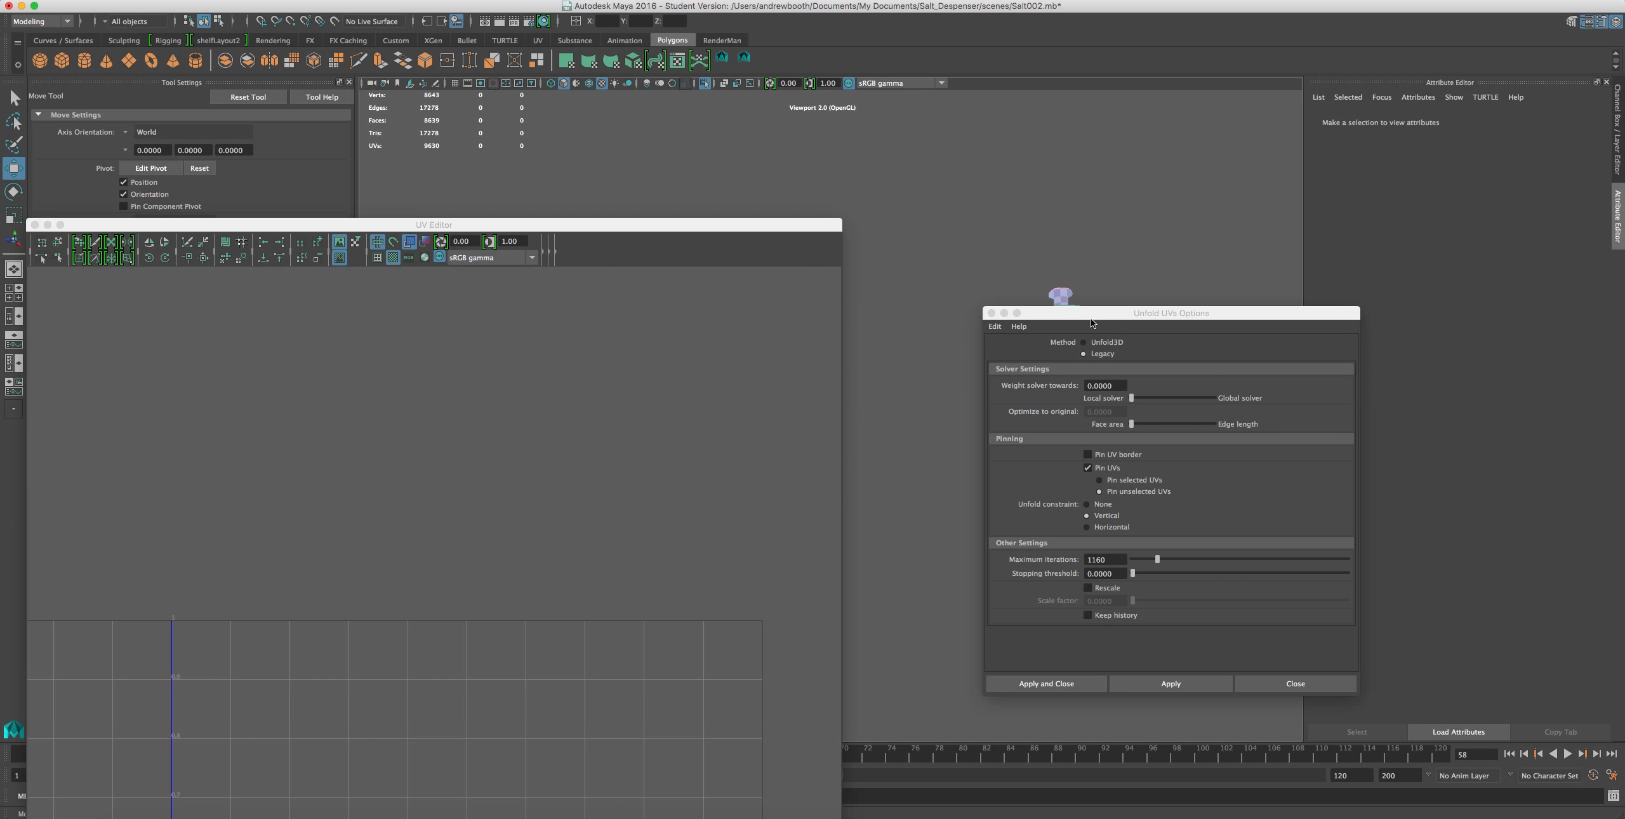
left_click_drag(1102, 311, 1315, 298)
left_click_drag(1101, 331, 1085, 357, "alt")
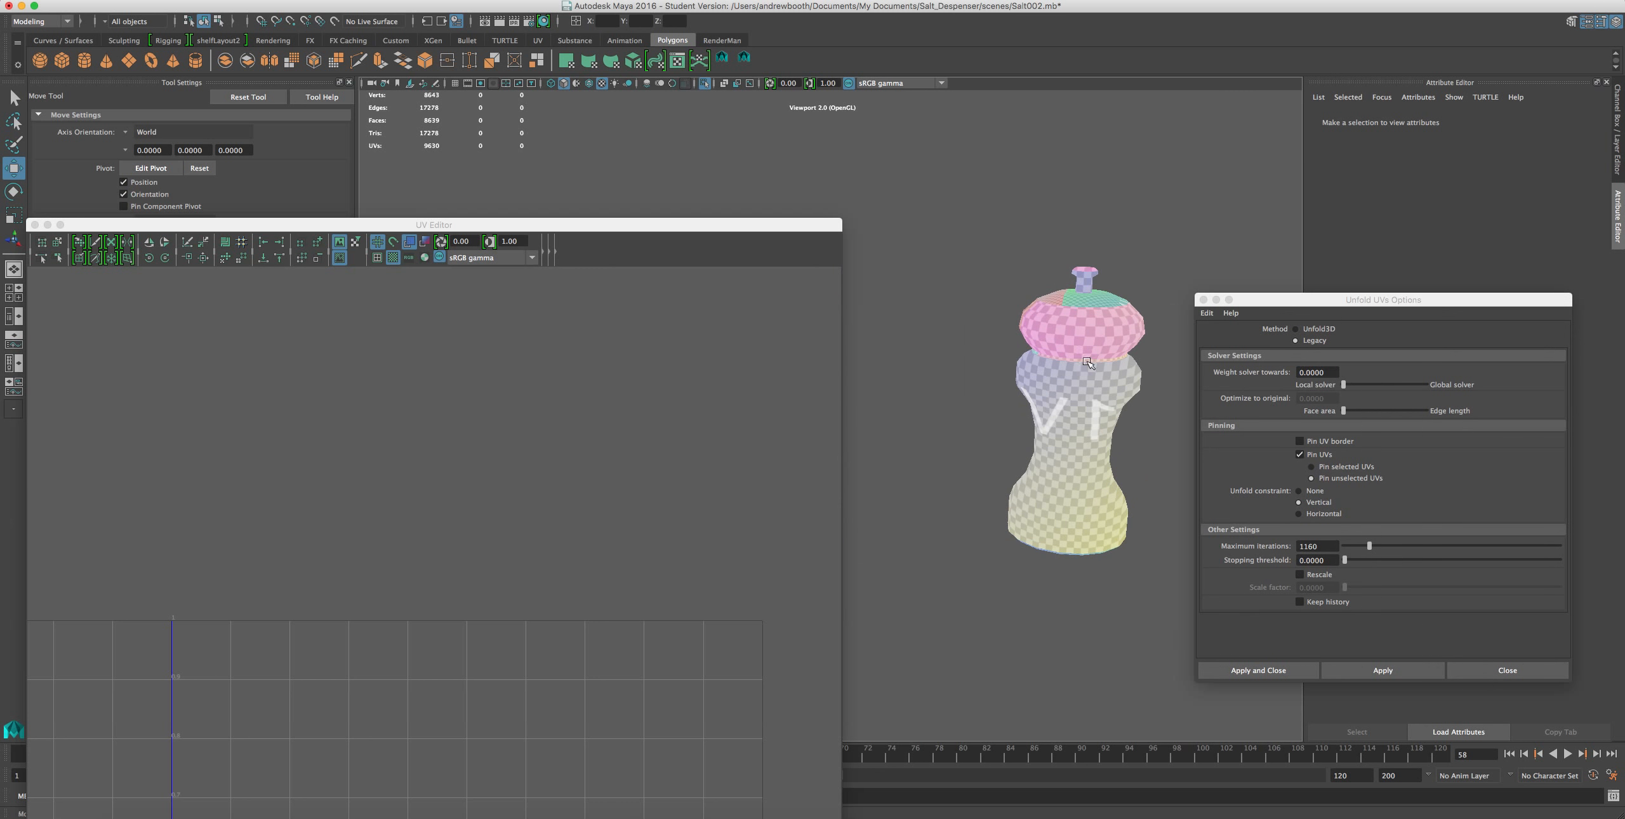
middle_click_drag(1086, 358, 1034, 329, "alt")
- Apply a cylindrical UV projection to the dispenser's seam-cut waist section between the middle and lower bulges
left_click(1034, 329)
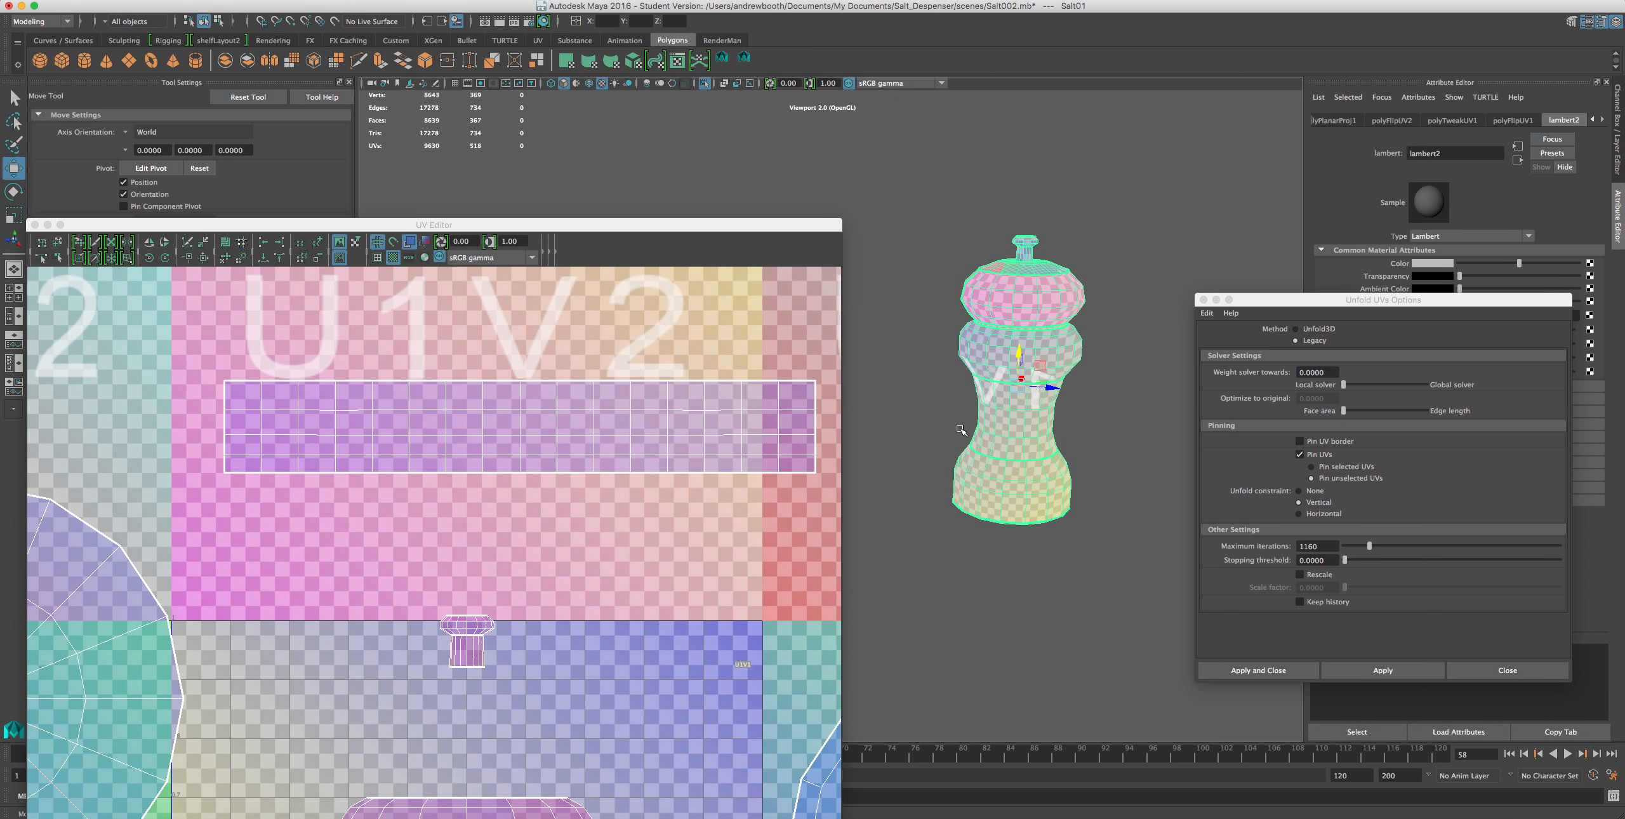
scroll(965, 430, "up", 5)
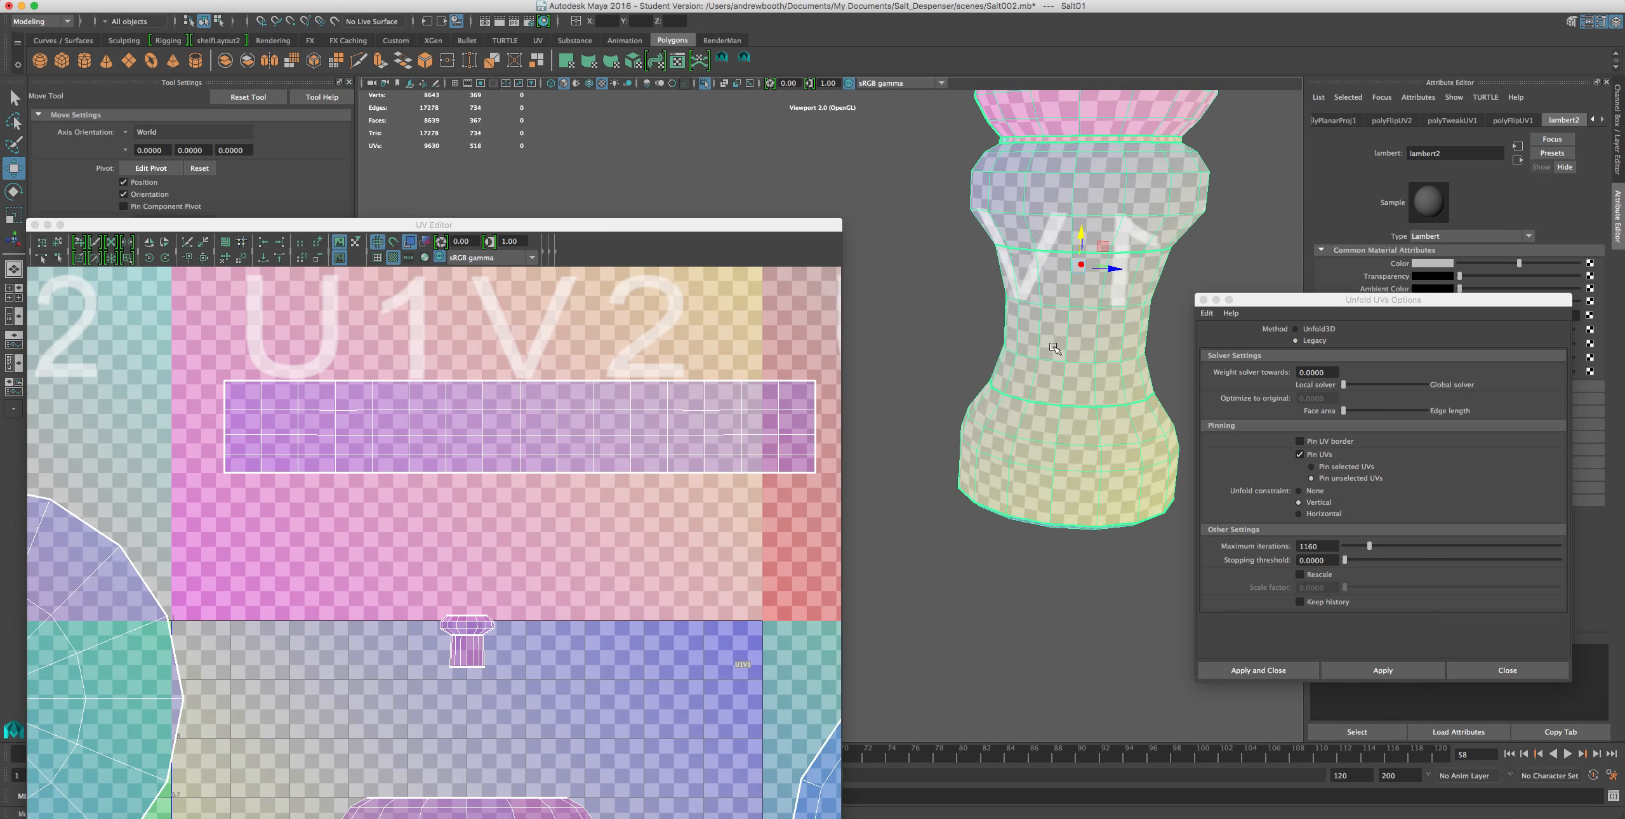
left_click_drag(1054, 348, 1139, 348, "alt")
middle_click_drag(1083, 324, 1223, 332, "alt")
left_click(1223, 332)
scroll(949, 342, "up", 2)
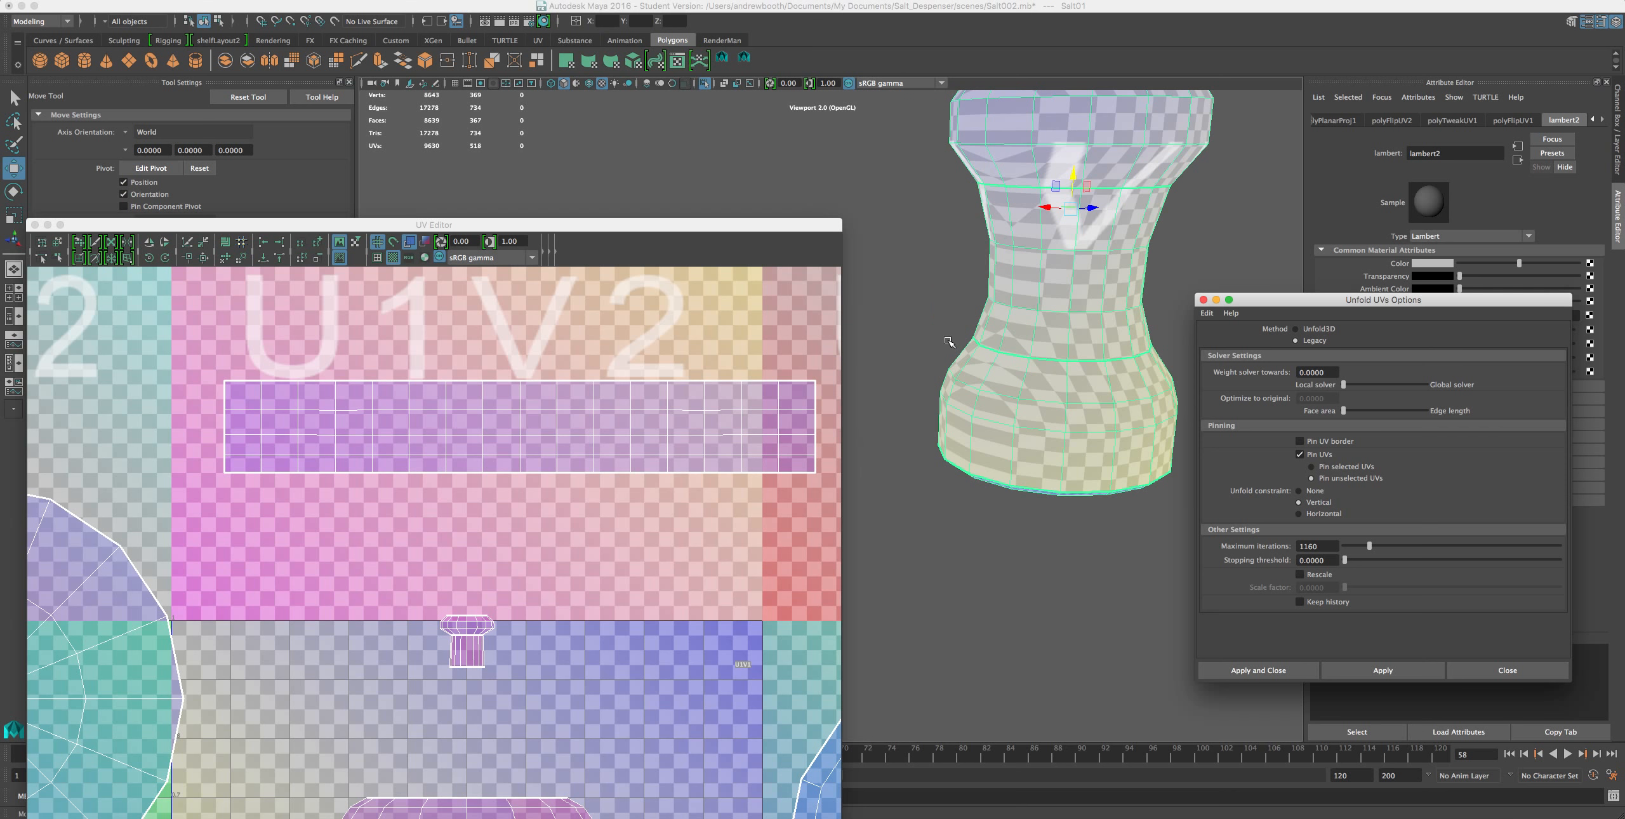
right_click_drag(1009, 298, 979, 398, "alt")
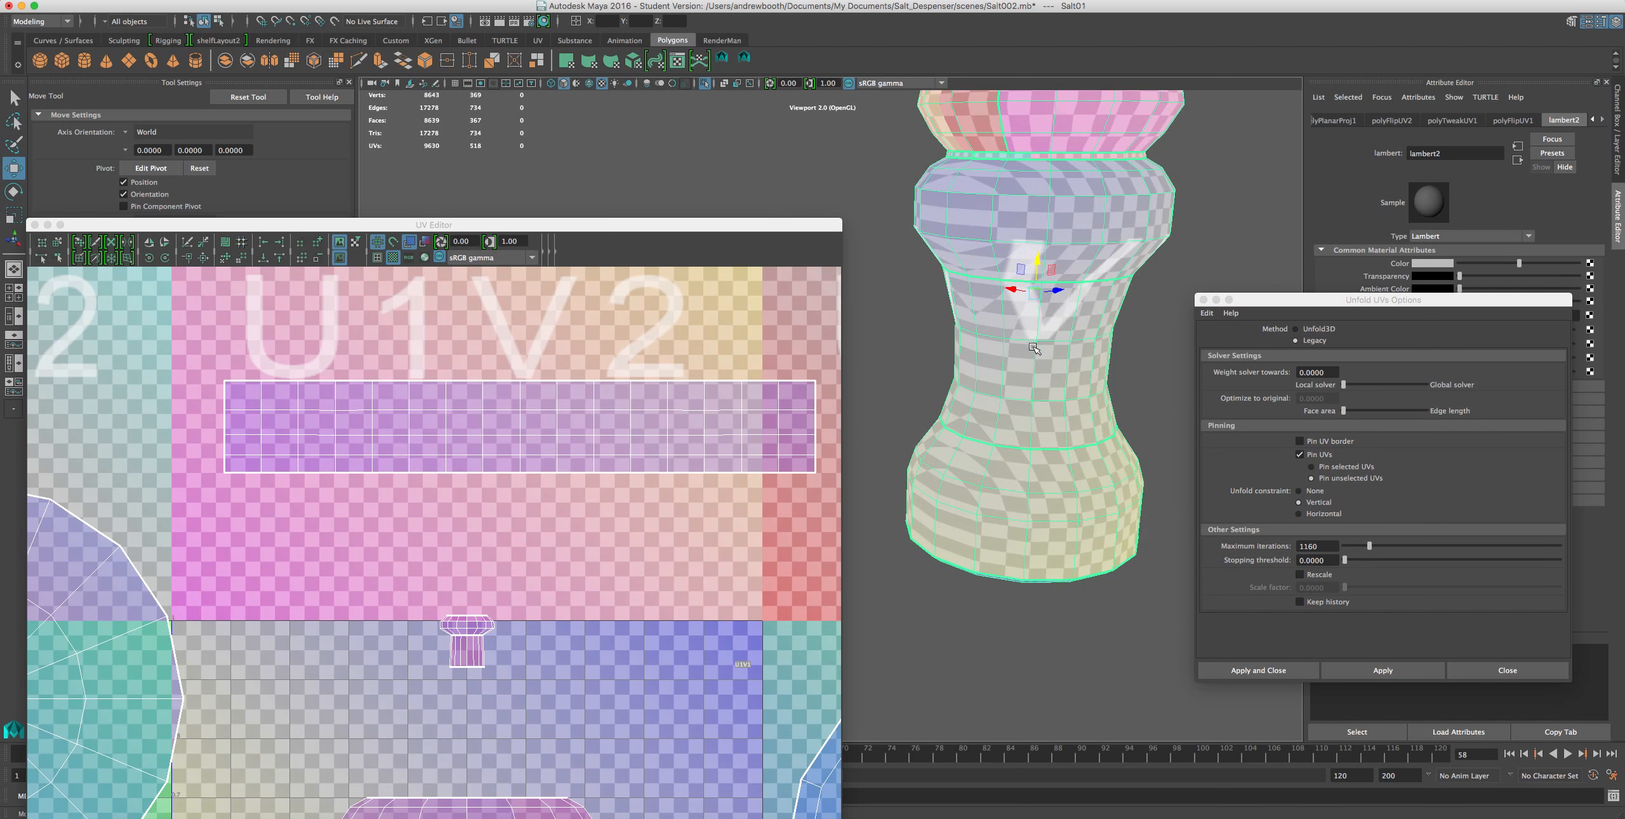
right_click_drag(1030, 338, 1072, 364)
left_click(1042, 335)
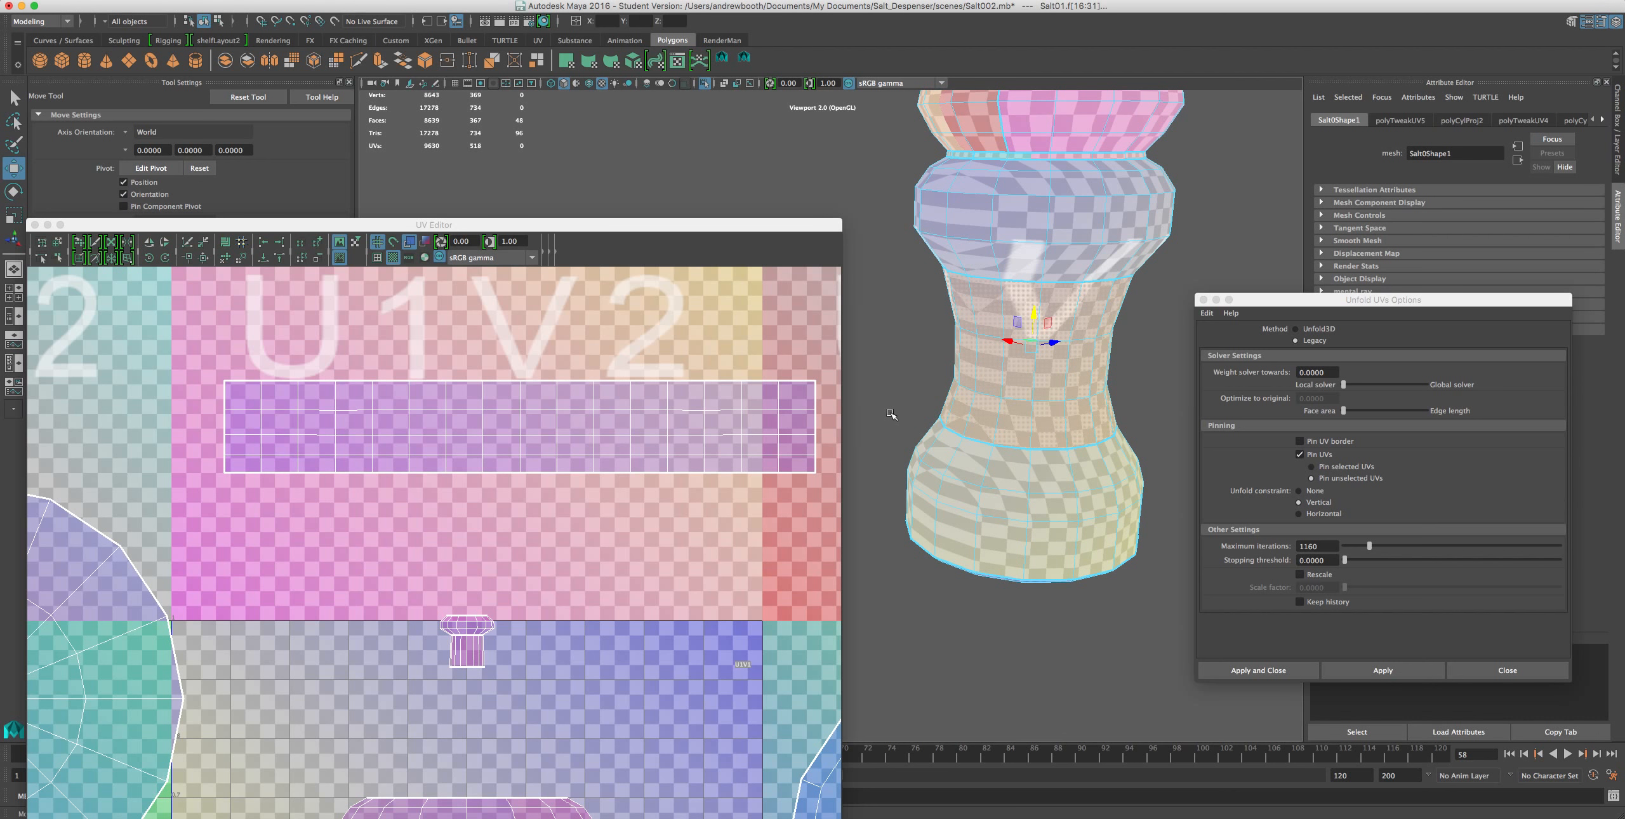
key("f")
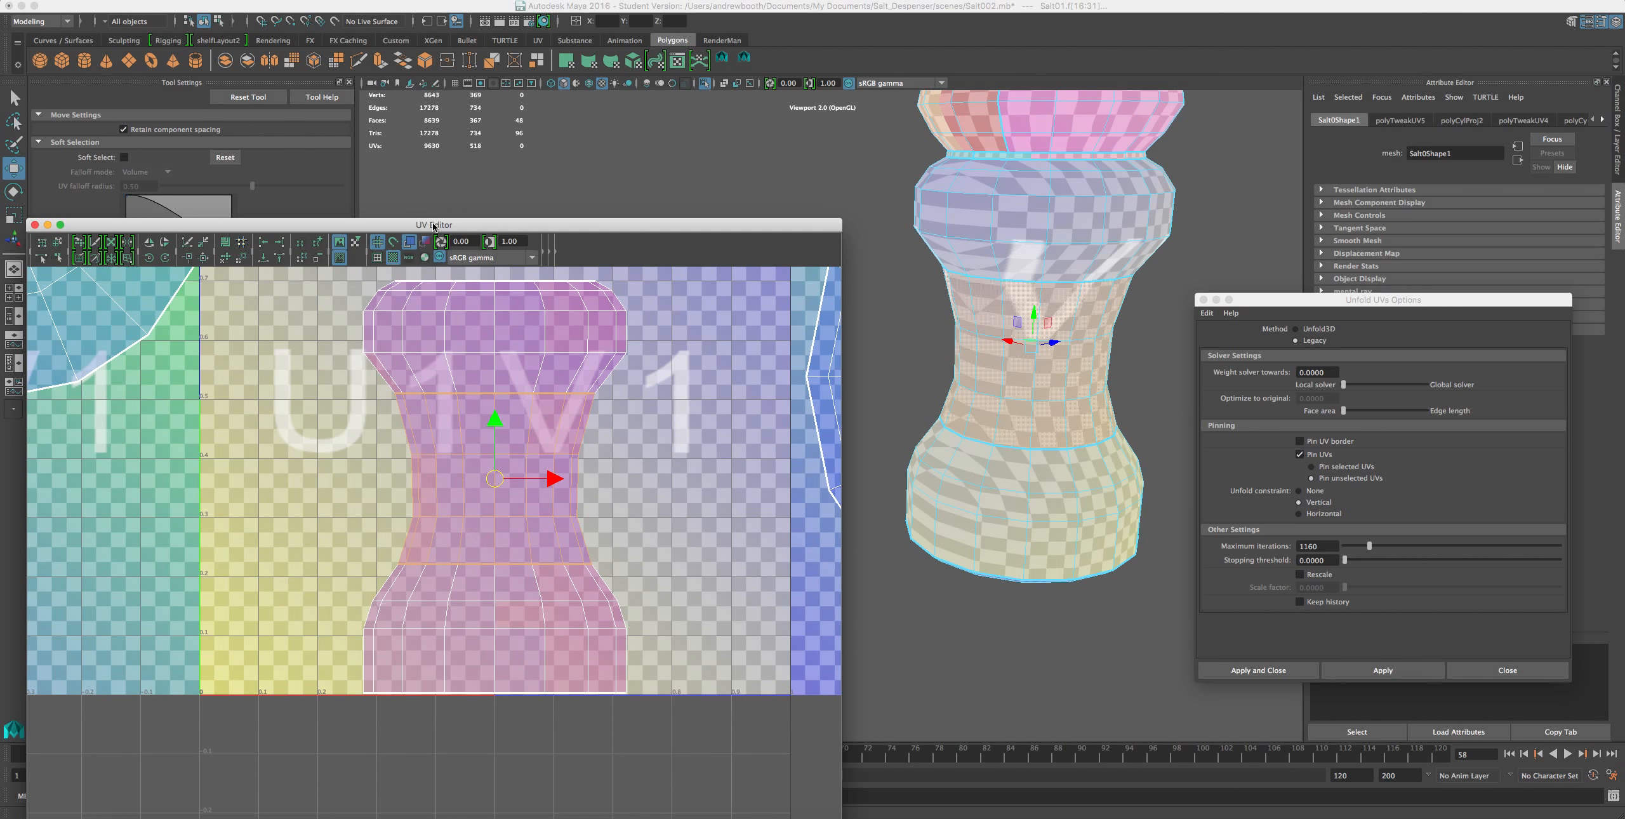
left_click(674, 0)
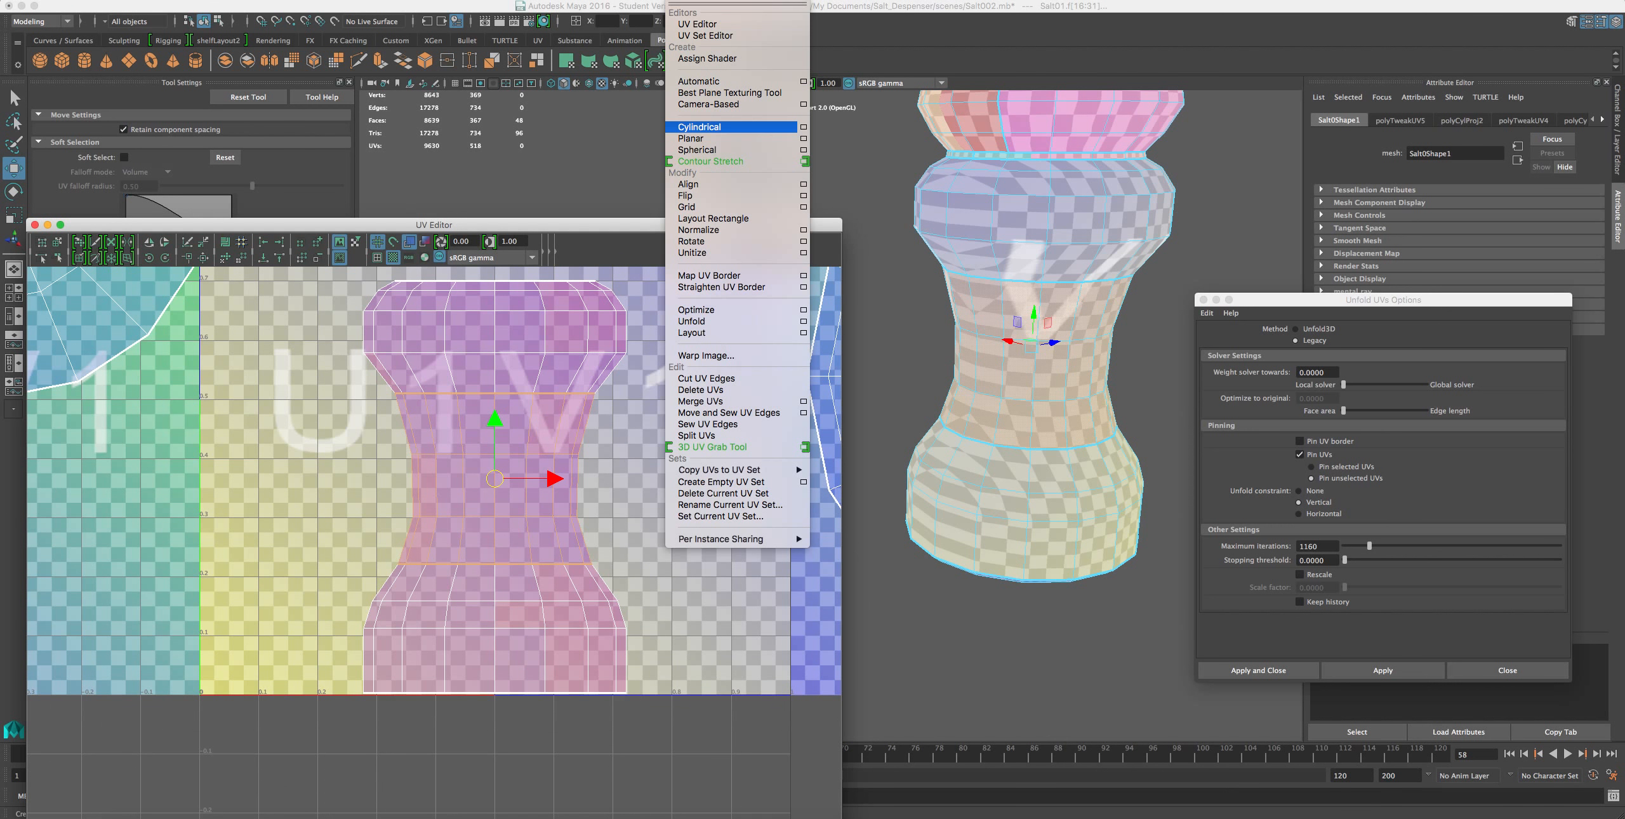
left_click(707, 128)
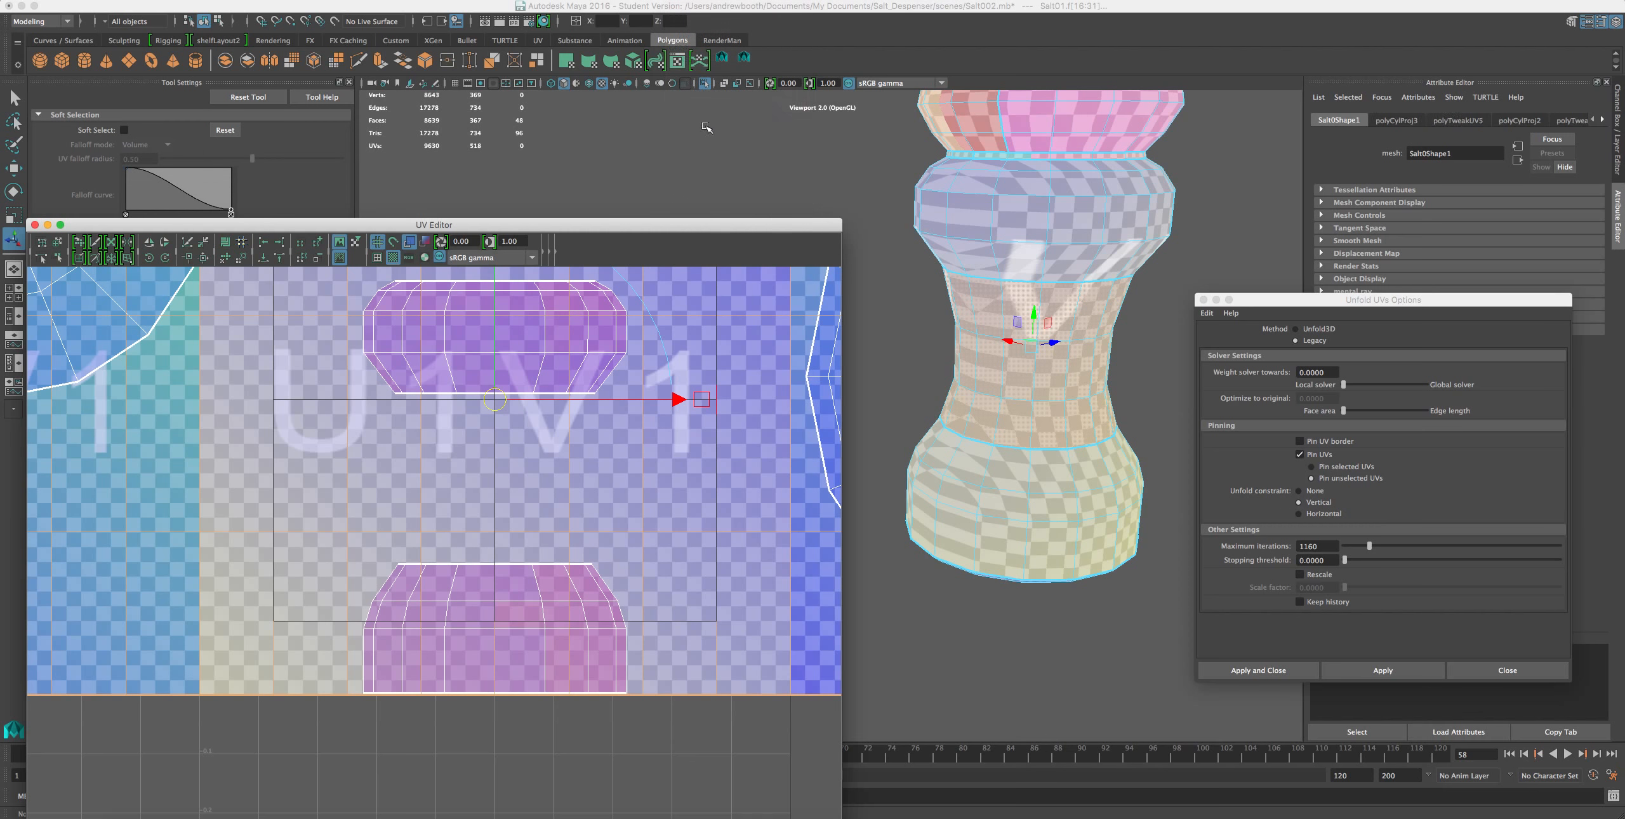
- Widen the waist projection's horizontal sweep to about 142
scroll(559, 437, "down", 5)
scroll(560, 440, "down", 3)
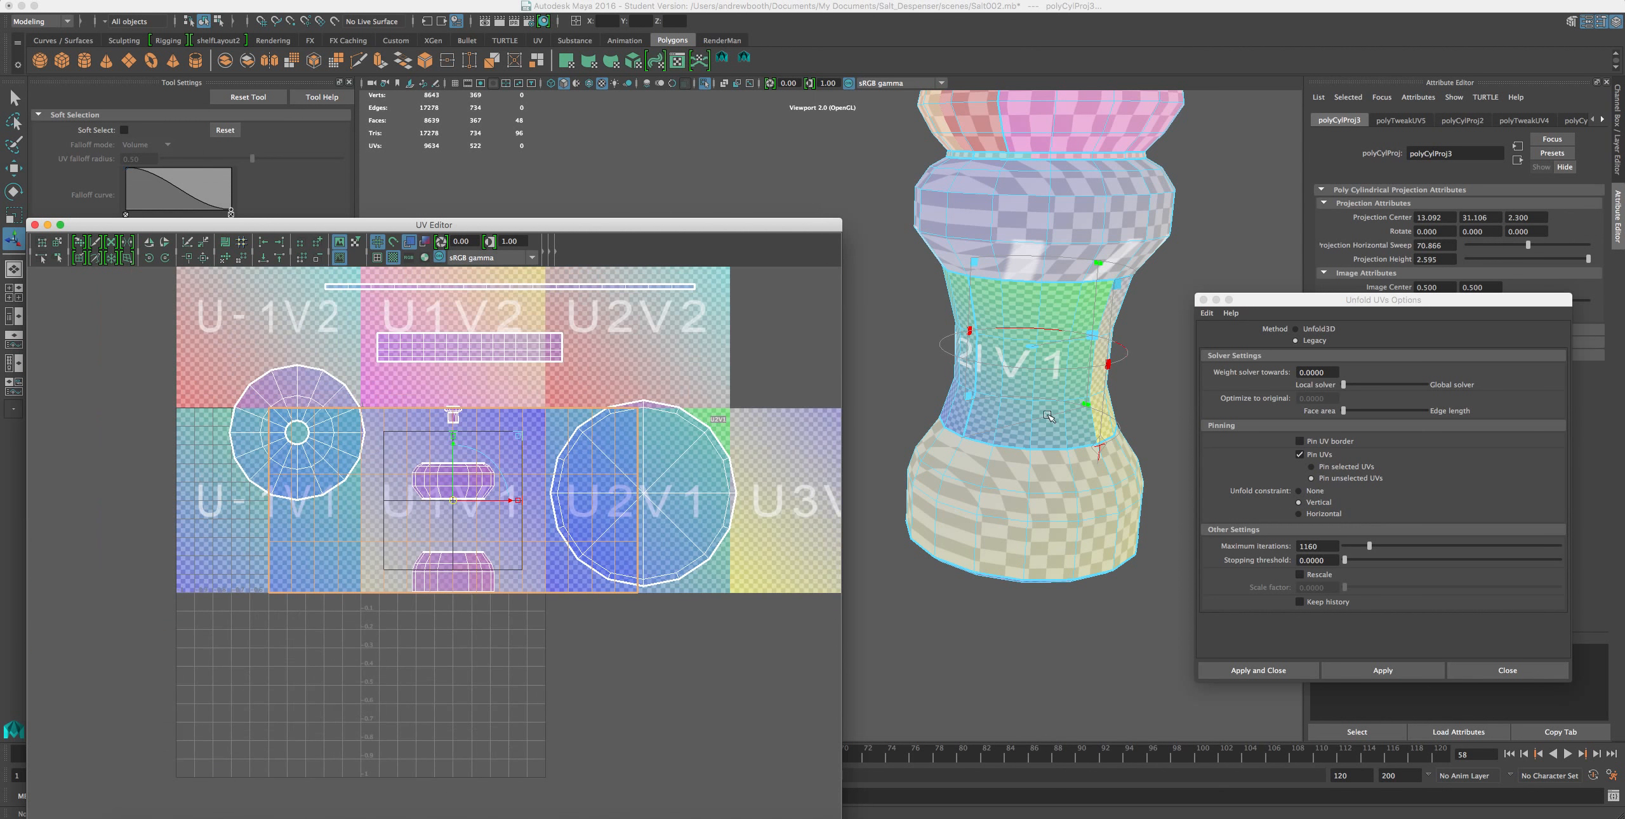
left_click_drag(1108, 365, 935, 377)
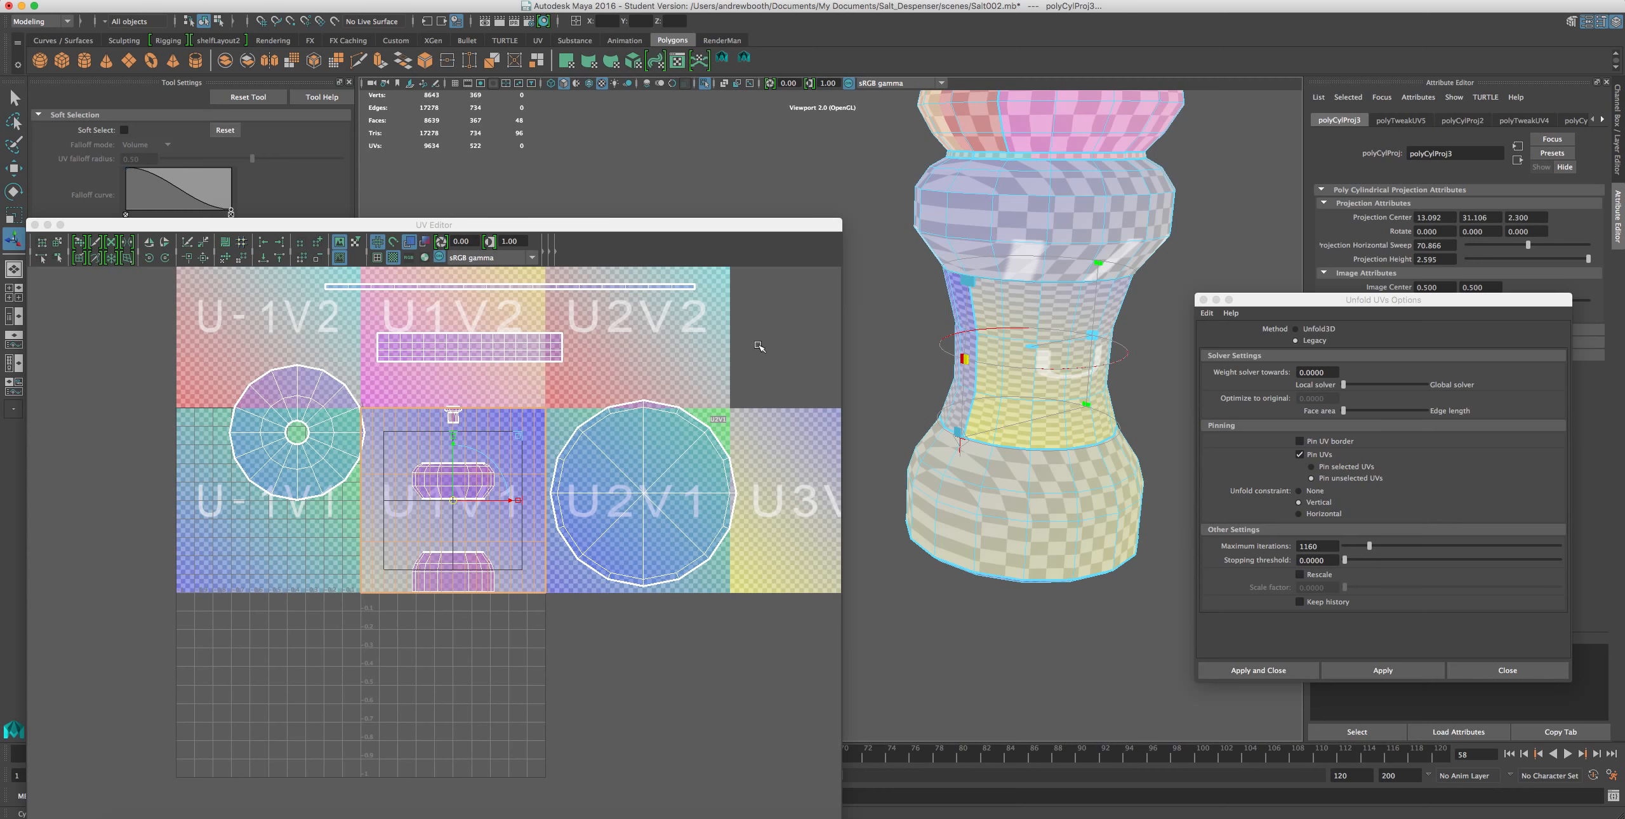
- Try reducing the waist projection's height to about 0.02 and undo the change
left_click_drag(1098, 258, 1073, 327)
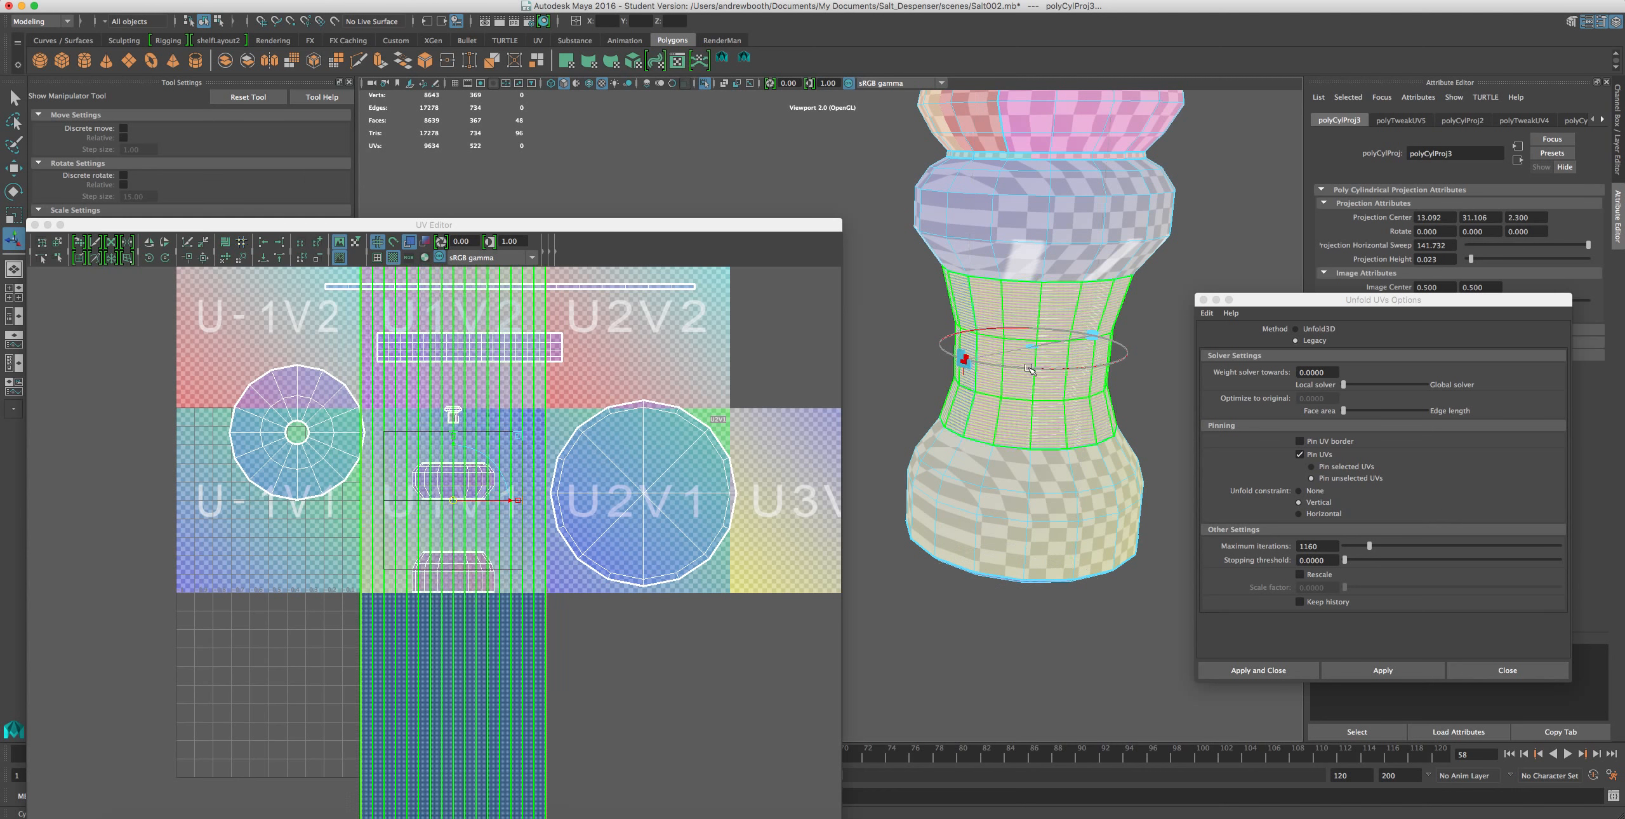
scroll(1027, 358, "down", 3)
key("super+z")
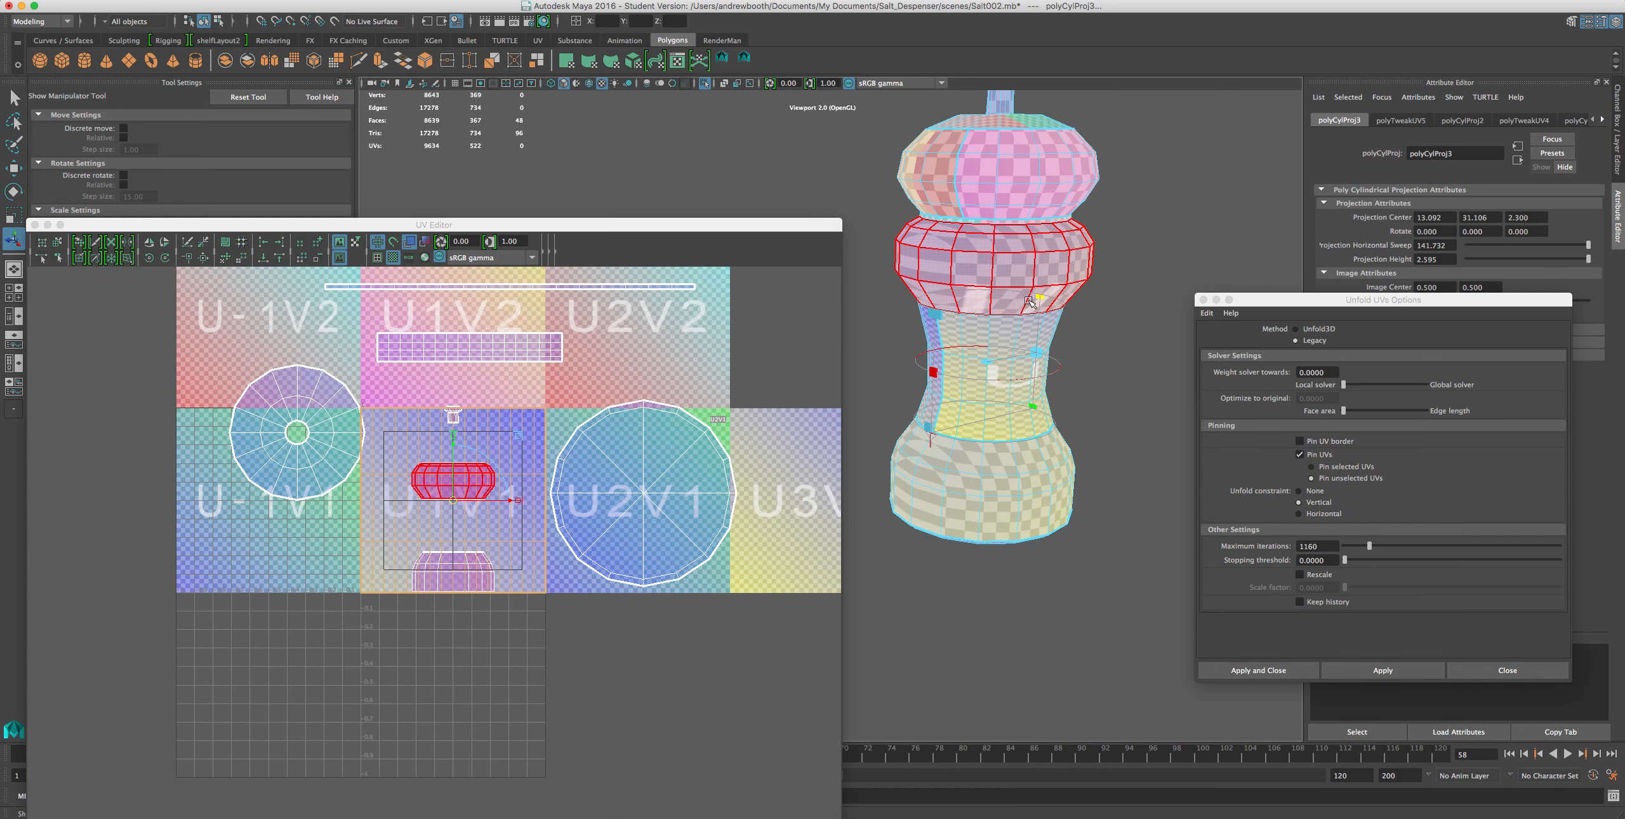
- Stretch the waist section's cylindrical projection to a height of 10.602 and place its vertical centre at 31.884
left_click_drag(1039, 297, 1069, 97)
middle_click_drag(1029, 267, 1047, 348, "alt")
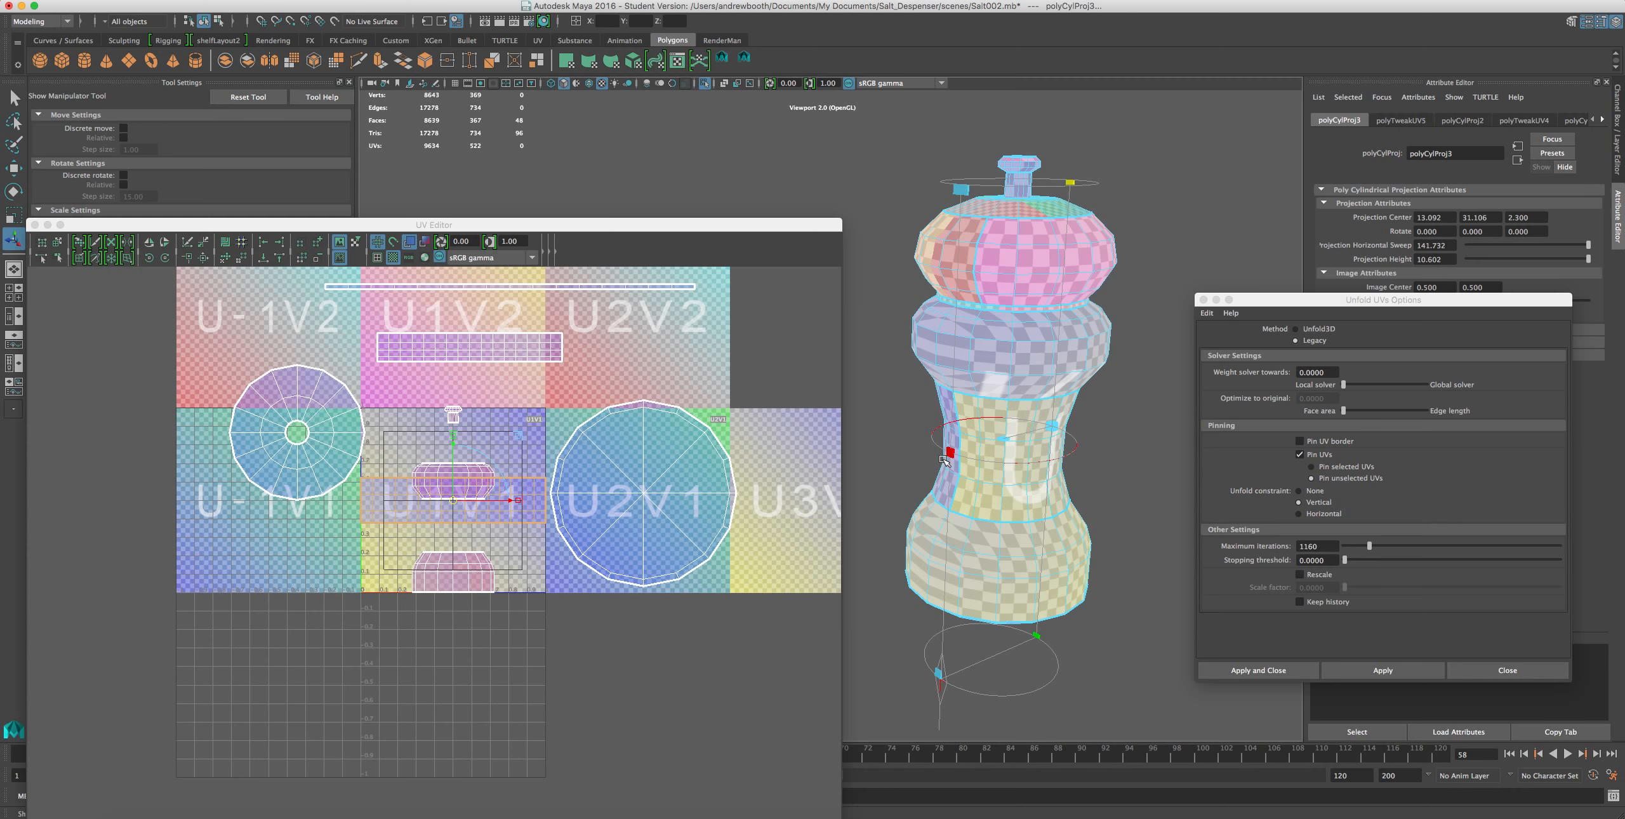
left_click_drag(1052, 425, 1081, 446)
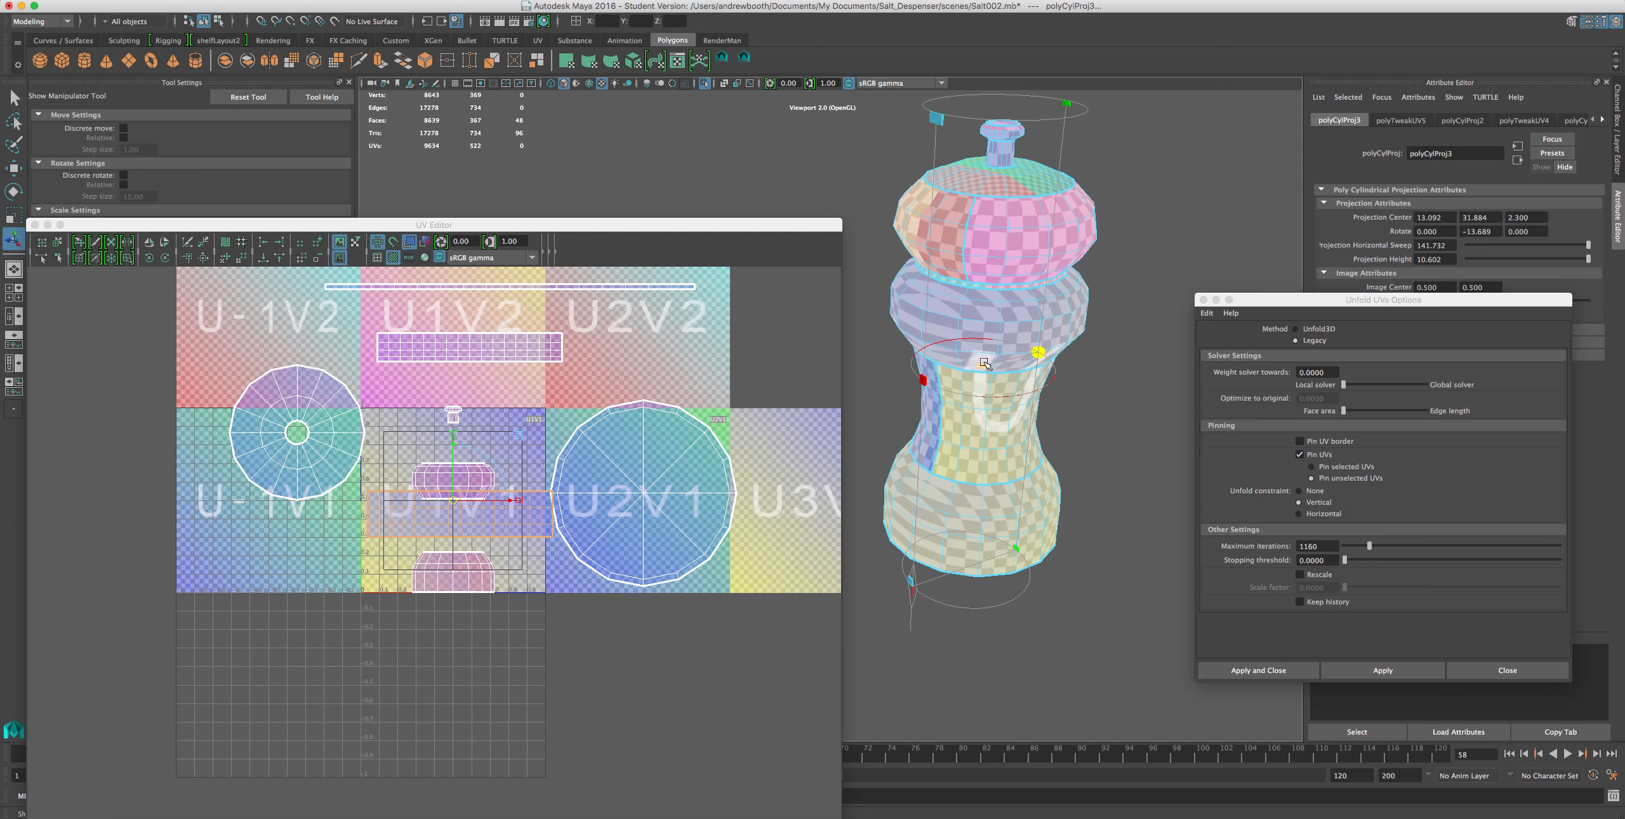
- Rotate the waist section's cylindrical projection about its vertical axis to about 7.3 degrees
scroll(985, 447, "down", 2)
scroll(983, 447, "up", 5)
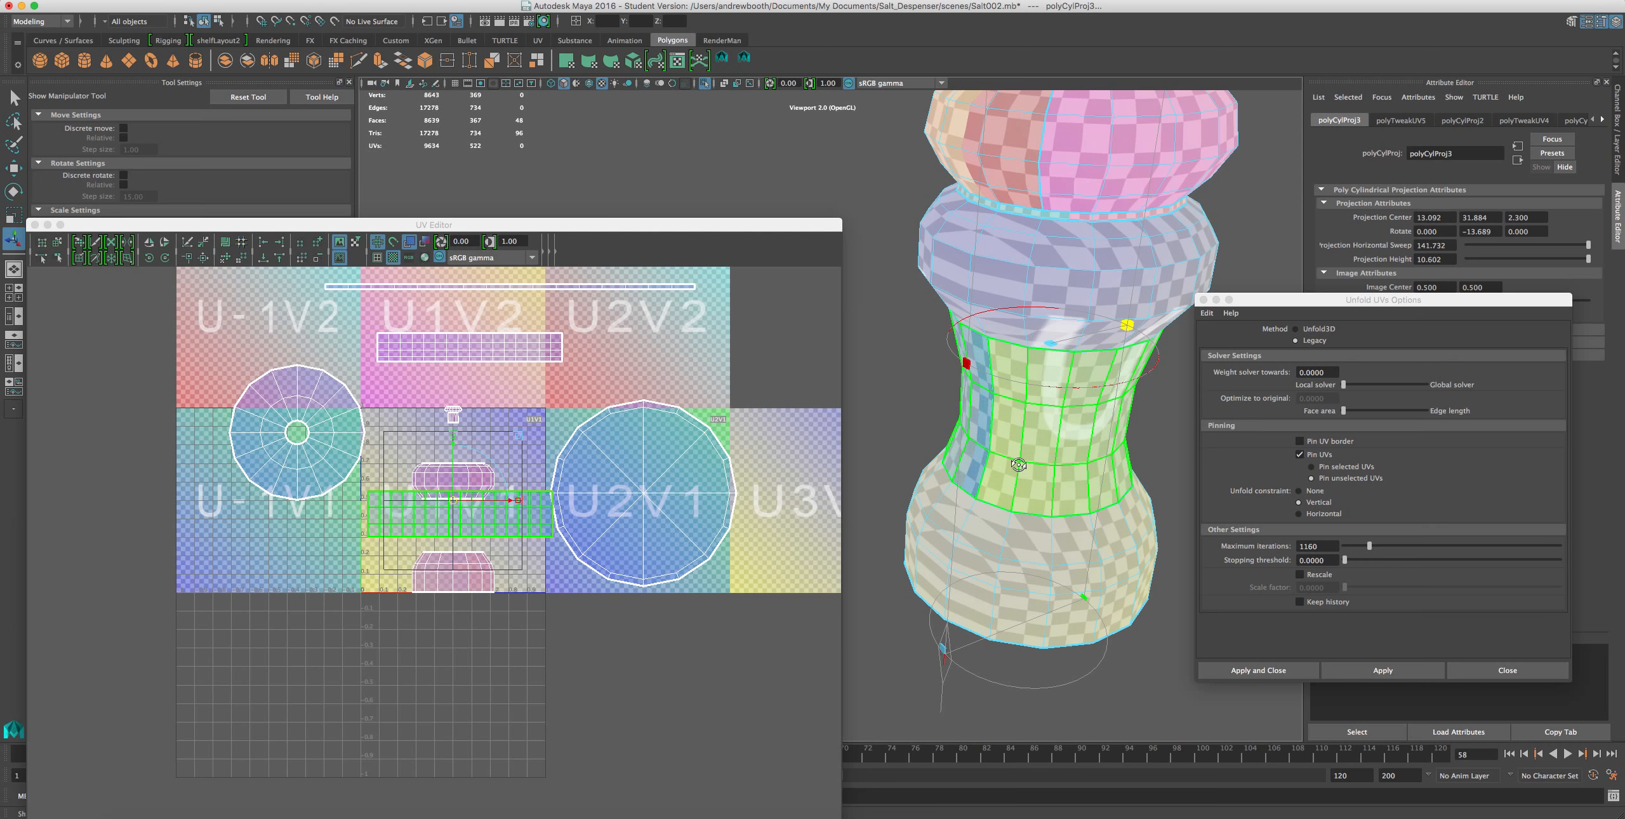
scroll(1018, 450, "down", 2)
middle_click_drag(1017, 450, 974, 420, "alt")
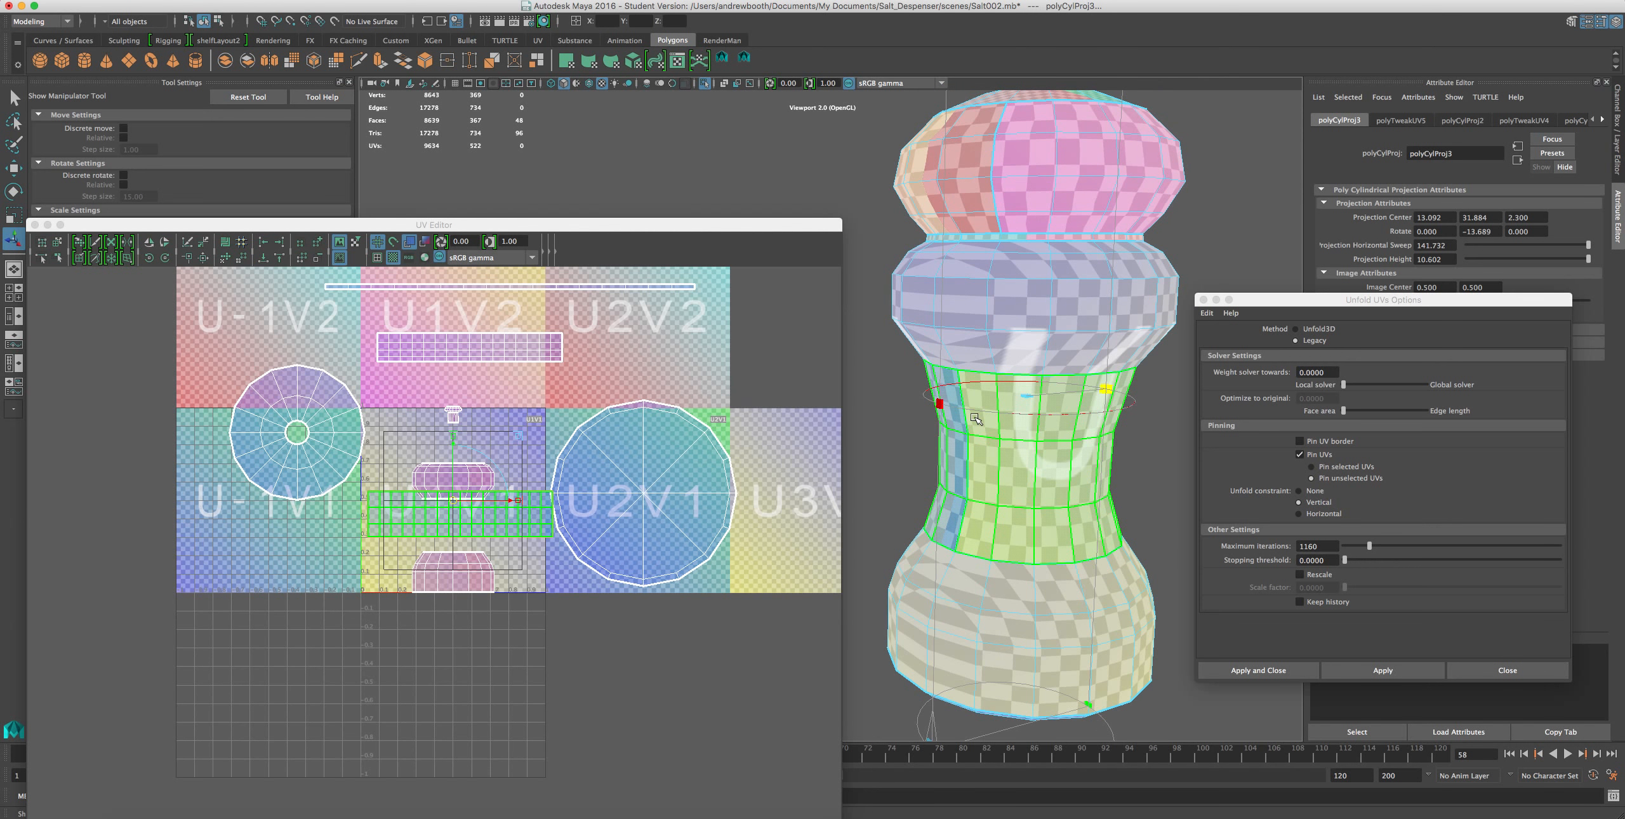
left_click_drag(975, 419, 1004, 413, "alt")
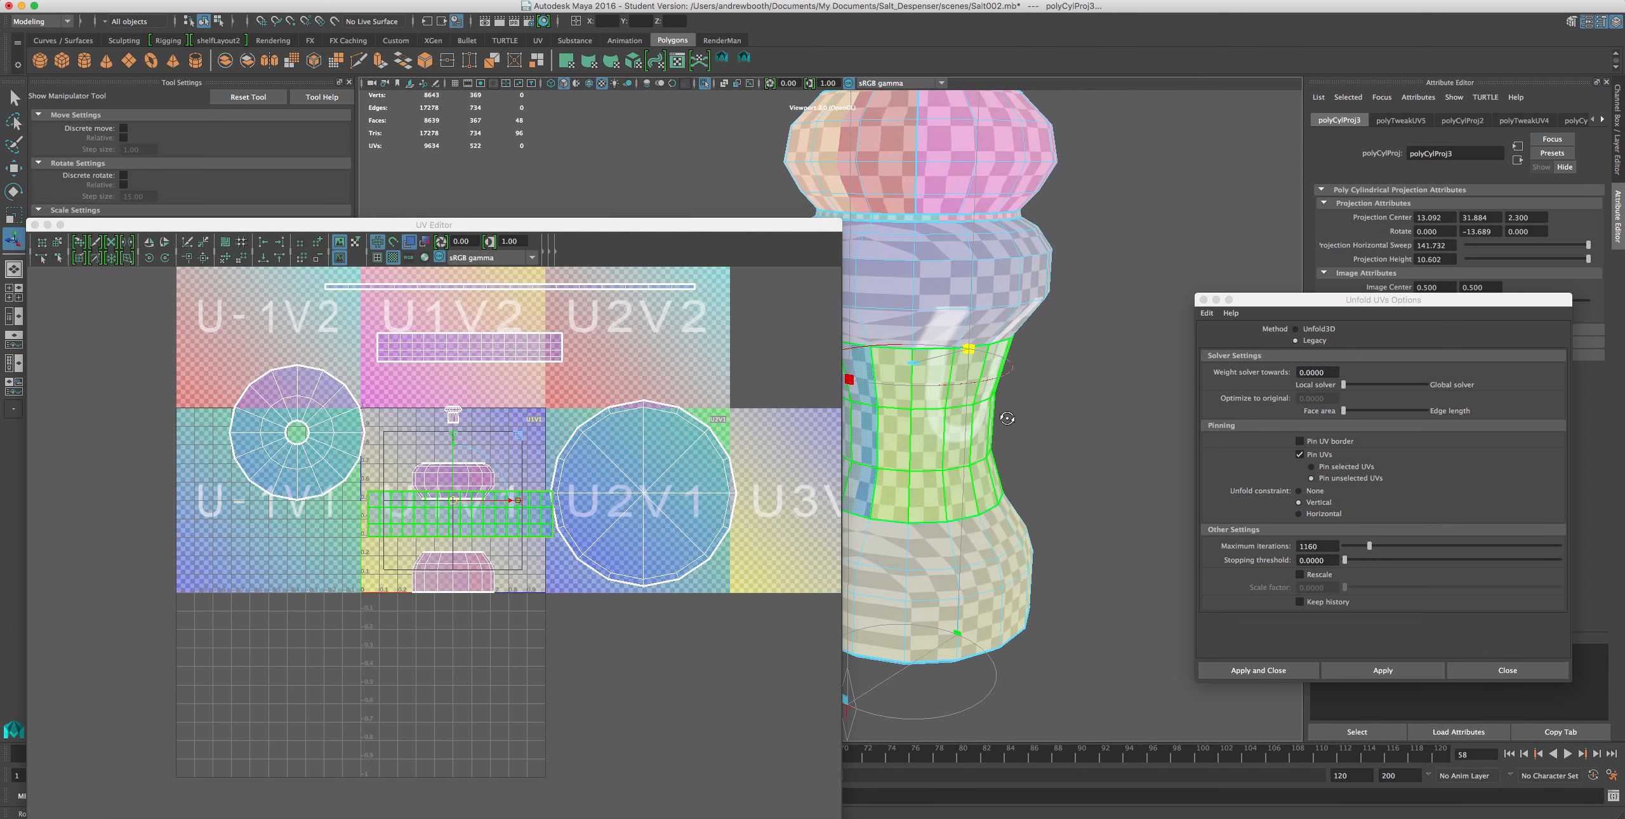
middle_click_drag(978, 386, 1143, 362, "alt")
left_click_drag(1098, 358, 1120, 362, "alt")
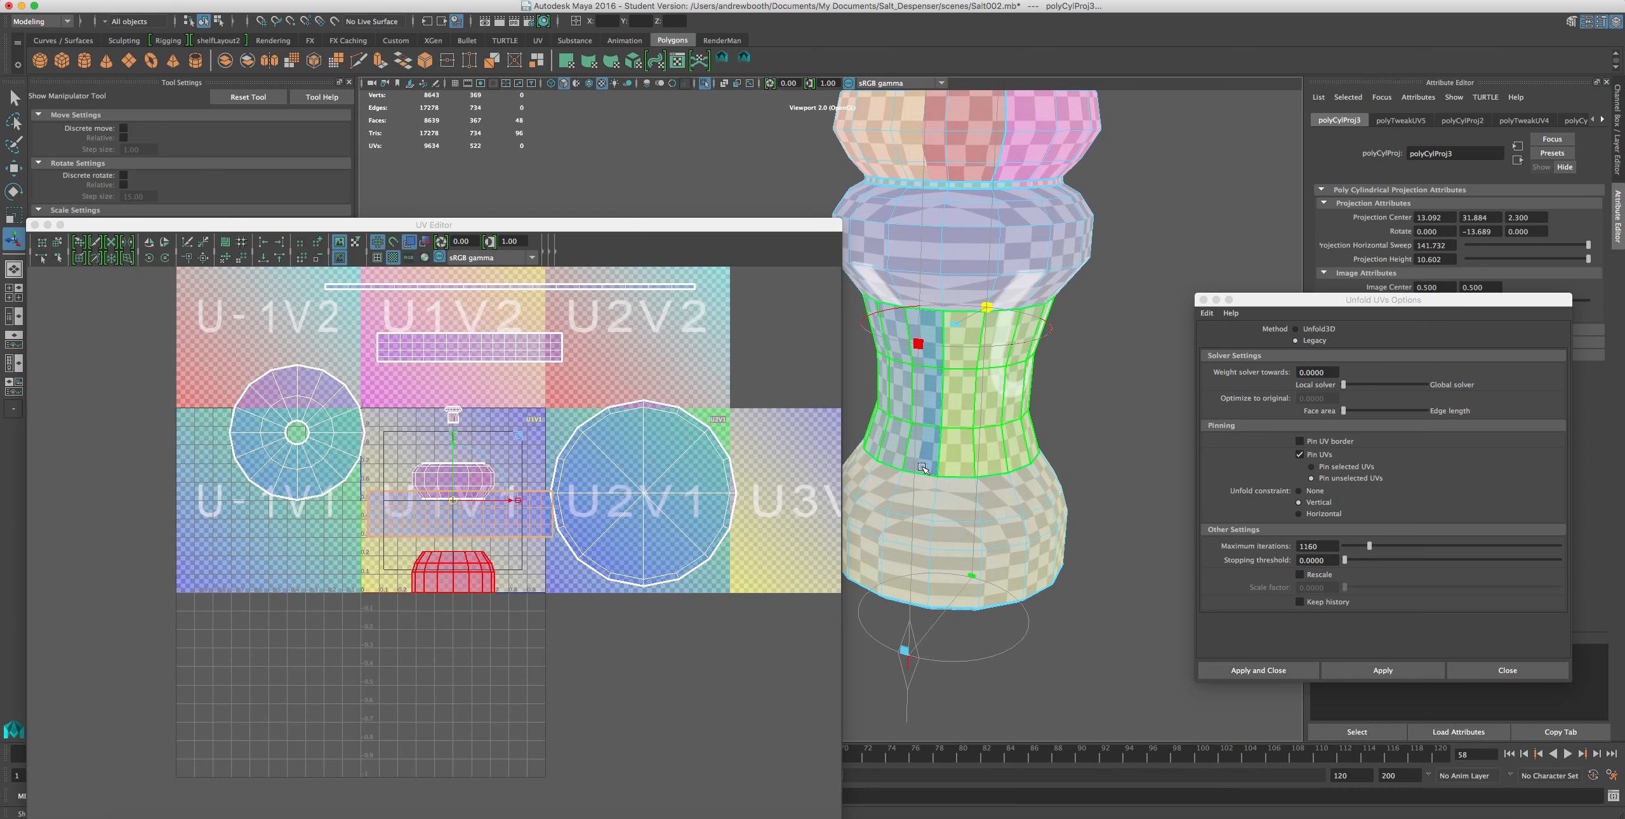
left_click(907, 674)
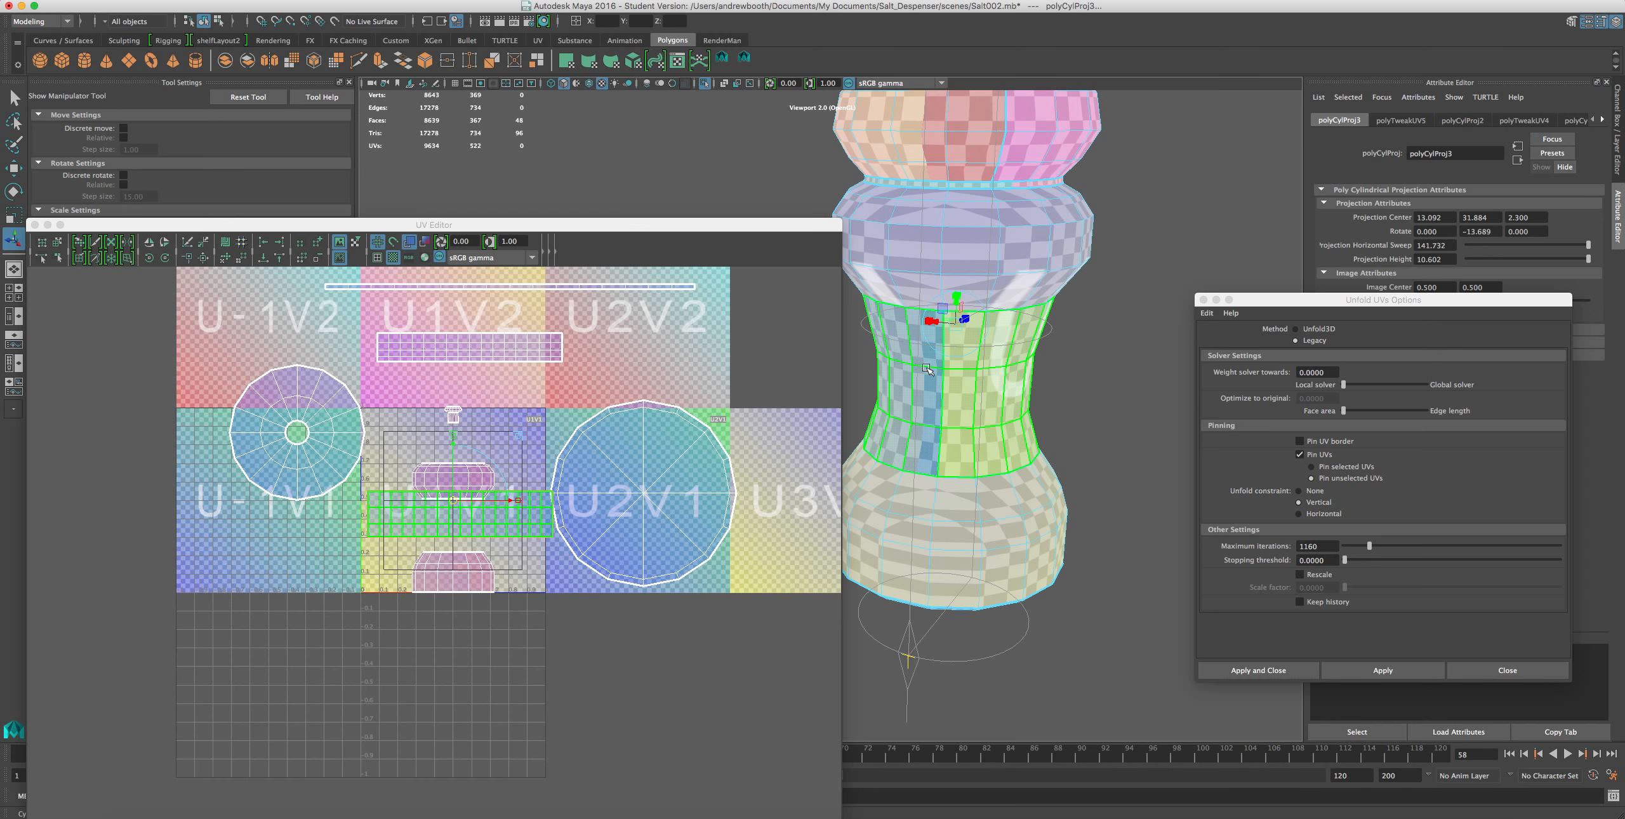
left_click(928, 345)
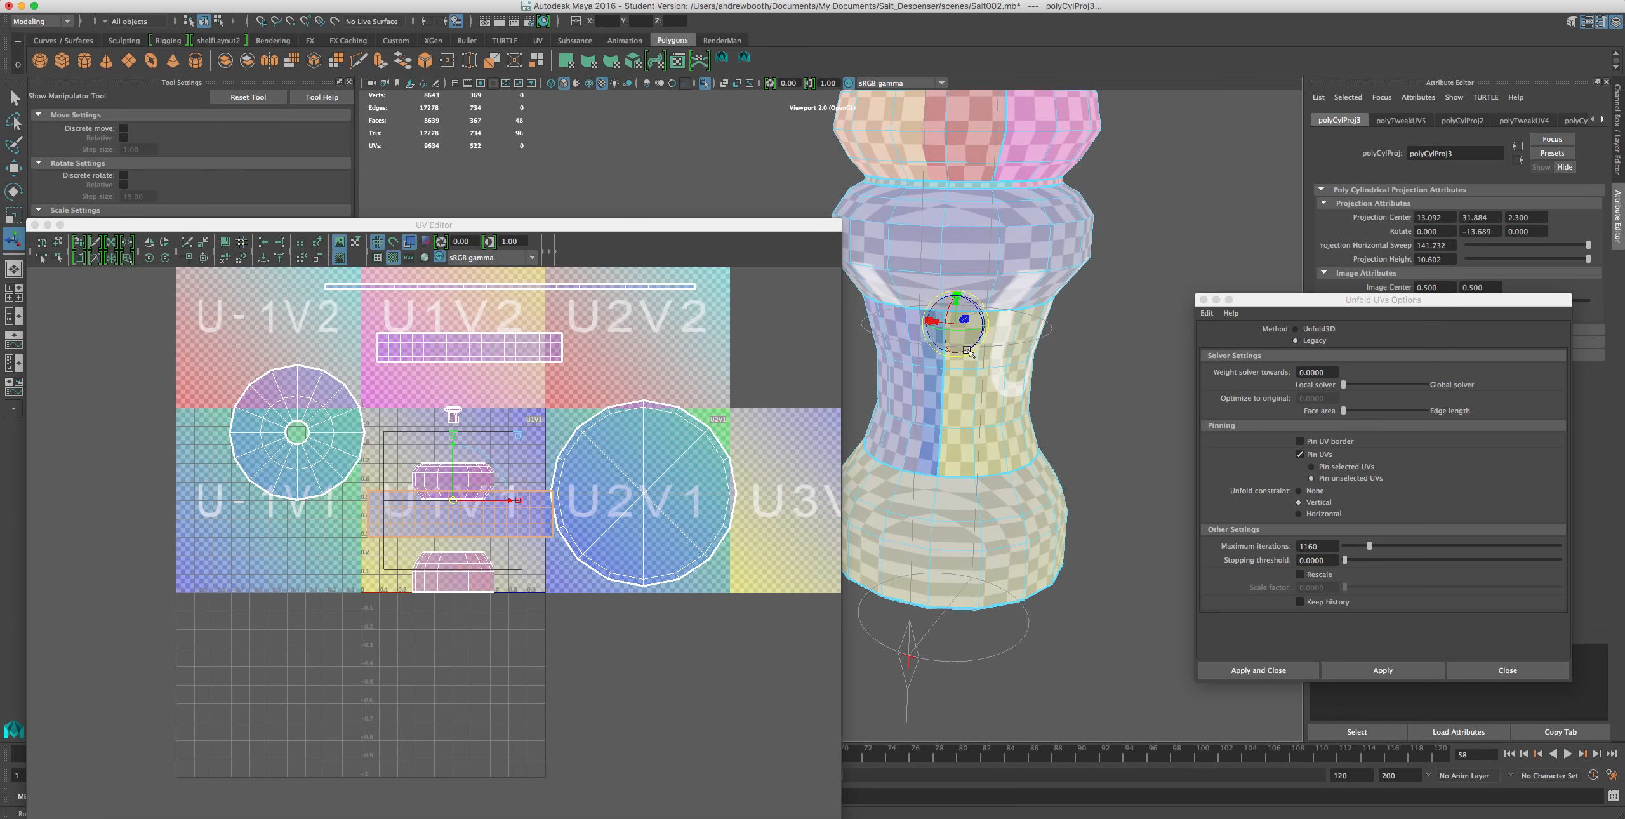
left_click_drag(994, 354, 959, 376, "alt")
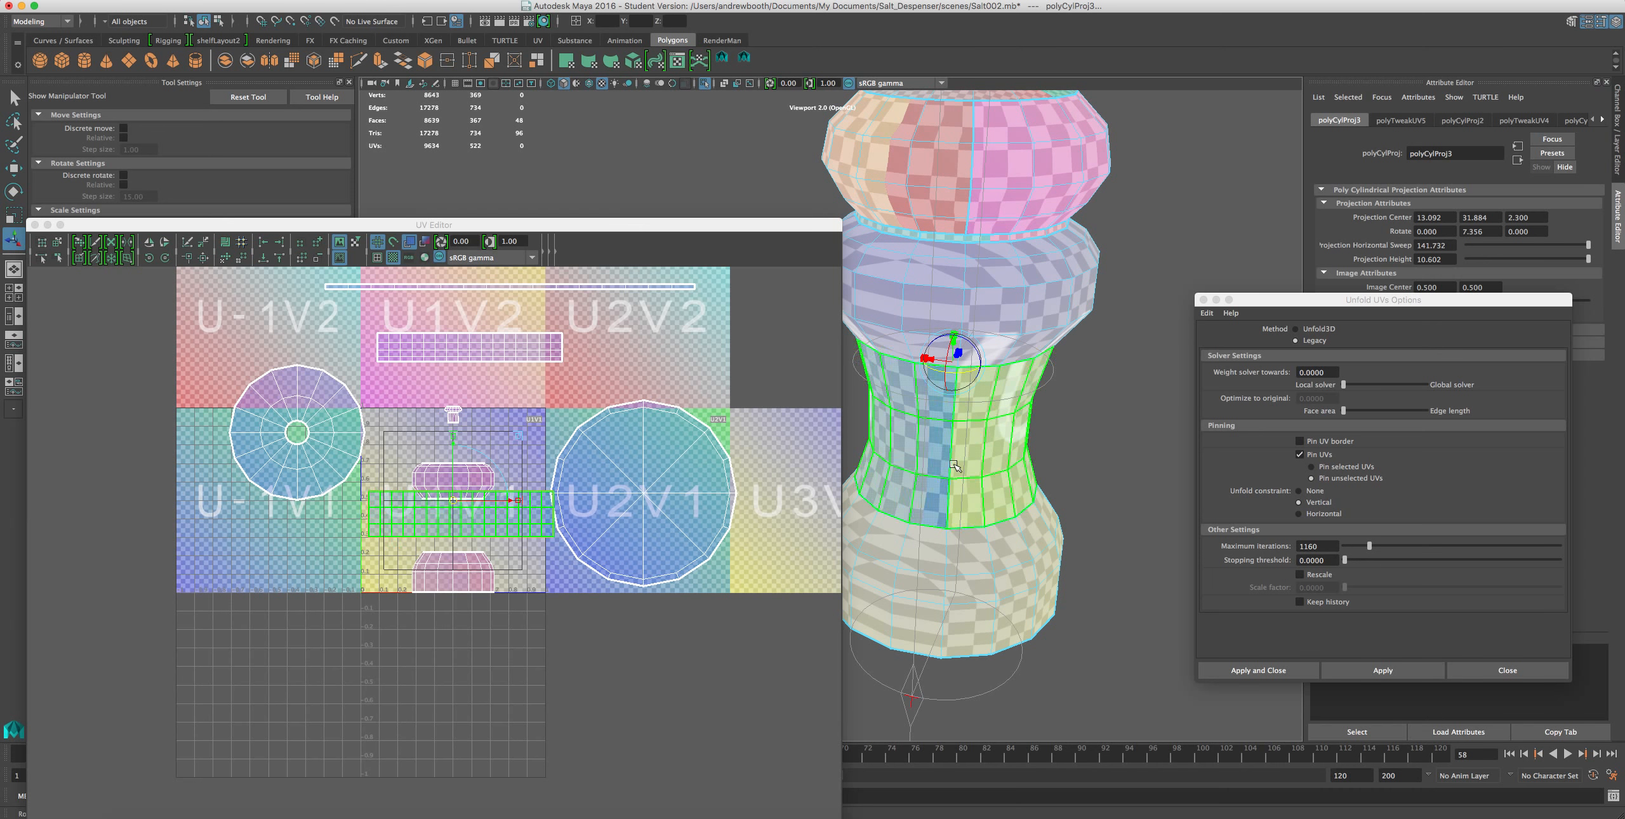
- Move the waist section's rectangular UV shell below the other shells into tile U1V-1
left_click(922, 473)
scroll(489, 439, "up", 4)
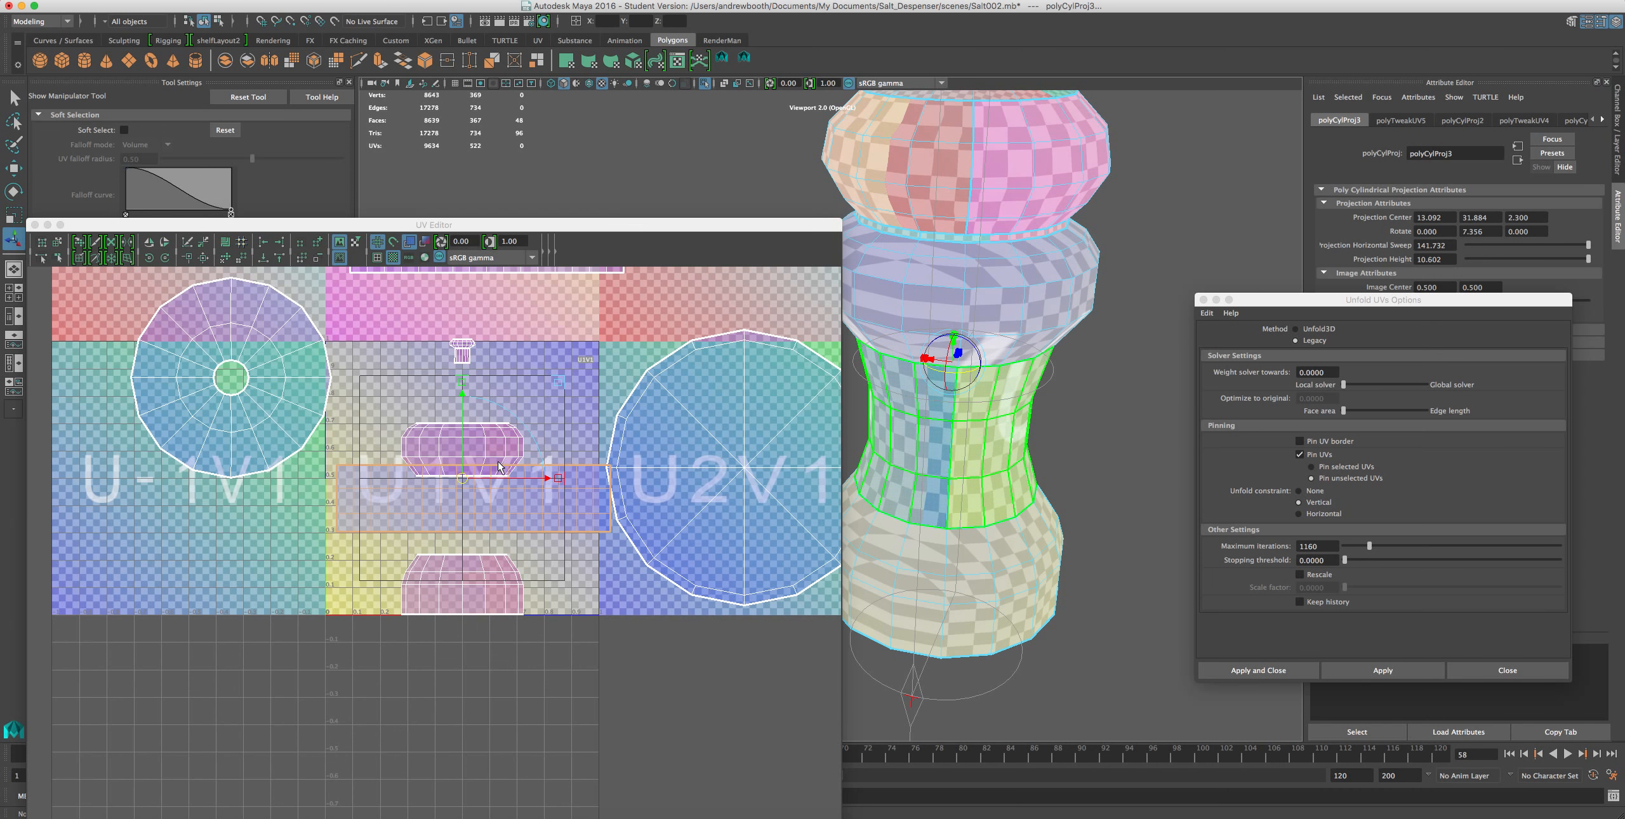
scroll(464, 496, "down", 2)
left_click(457, 487)
left_click_drag(457, 486, 417, 648)
scroll(537, 610, "up", 1)
scroll(536, 609, "up", 1)
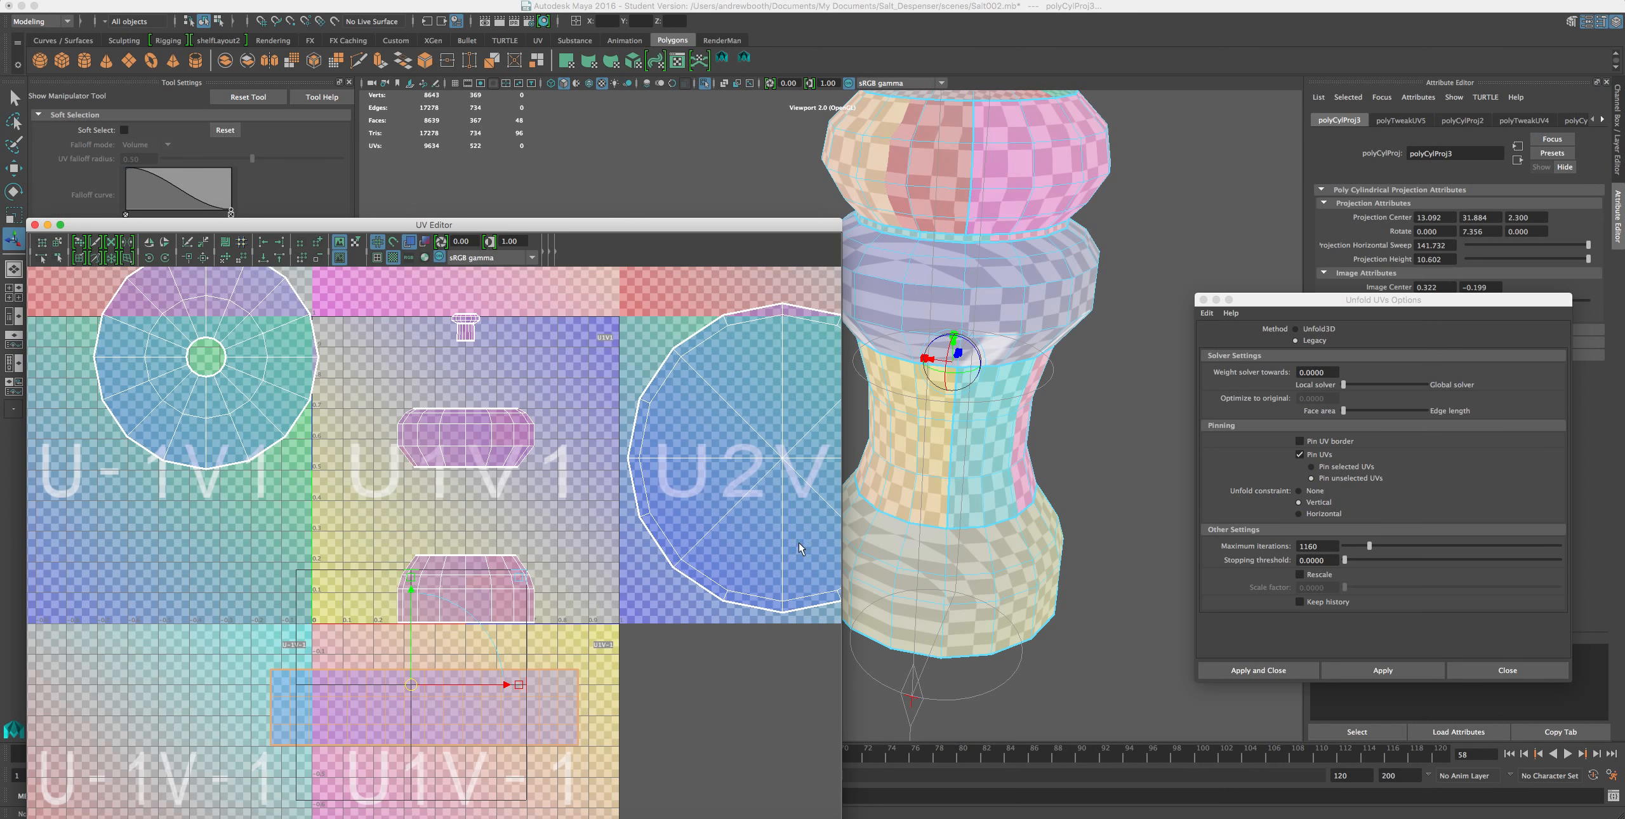
- Unfold the two inner UV rows of the waist shell with the vertical constraint, pinning the unselected UVs
left_click_drag(939, 488, 955, 380, "alt")
middle_click_drag(954, 380, 952, 301, "alt")
right_click_drag(953, 301, 985, 342, "alt")
left_click_drag(985, 343, 995, 364, "alt")
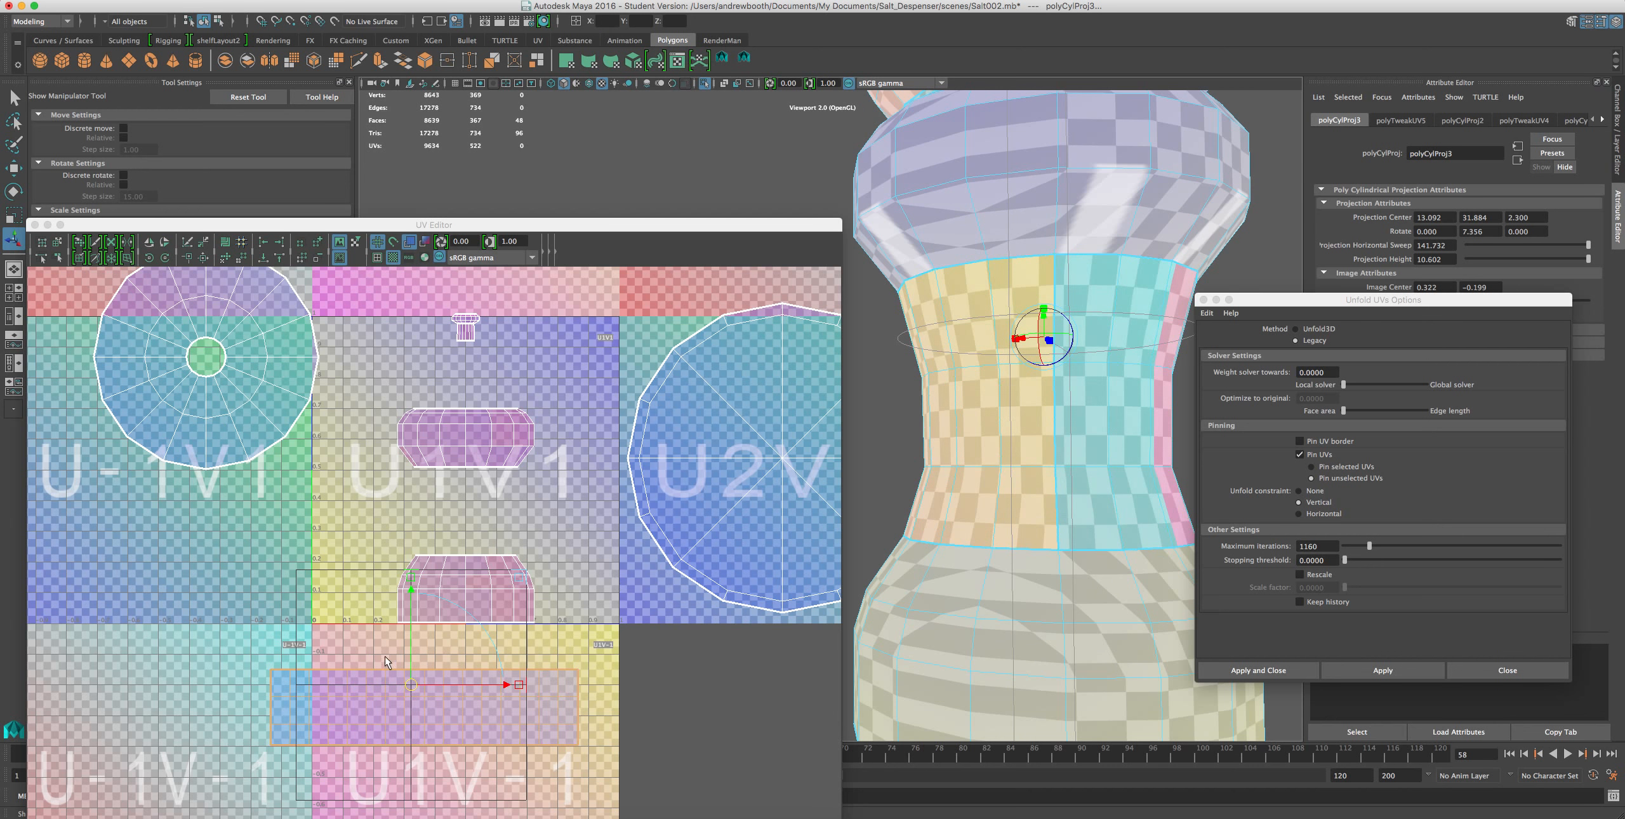
middle_click_drag(193, 726, 211, 620, "alt")
right_click_drag(428, 612, 238, 581)
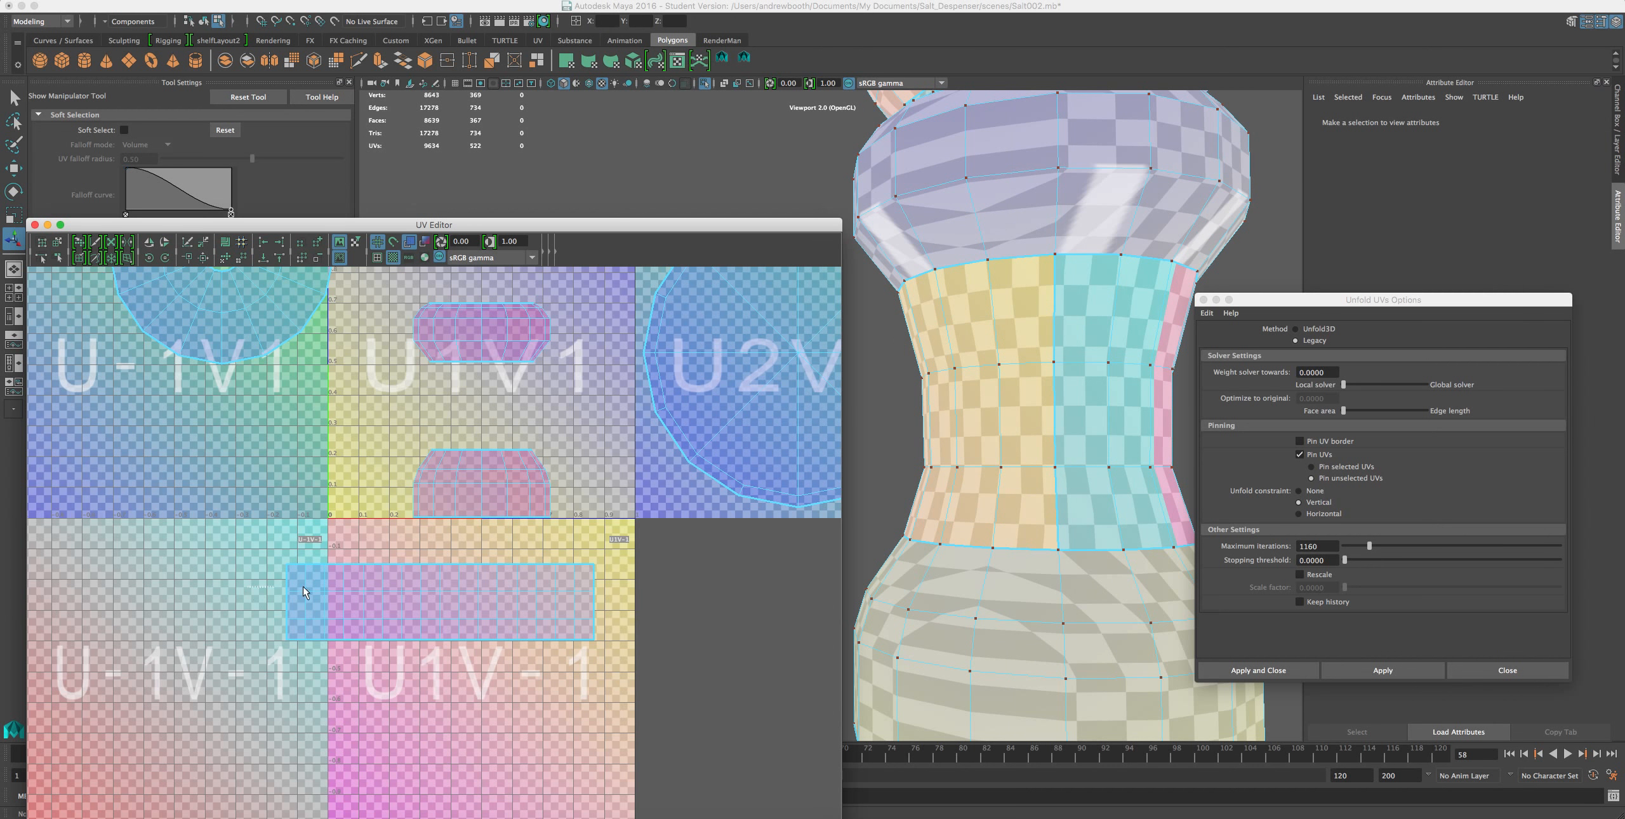
left_click_drag(657, 632, 656, 637)
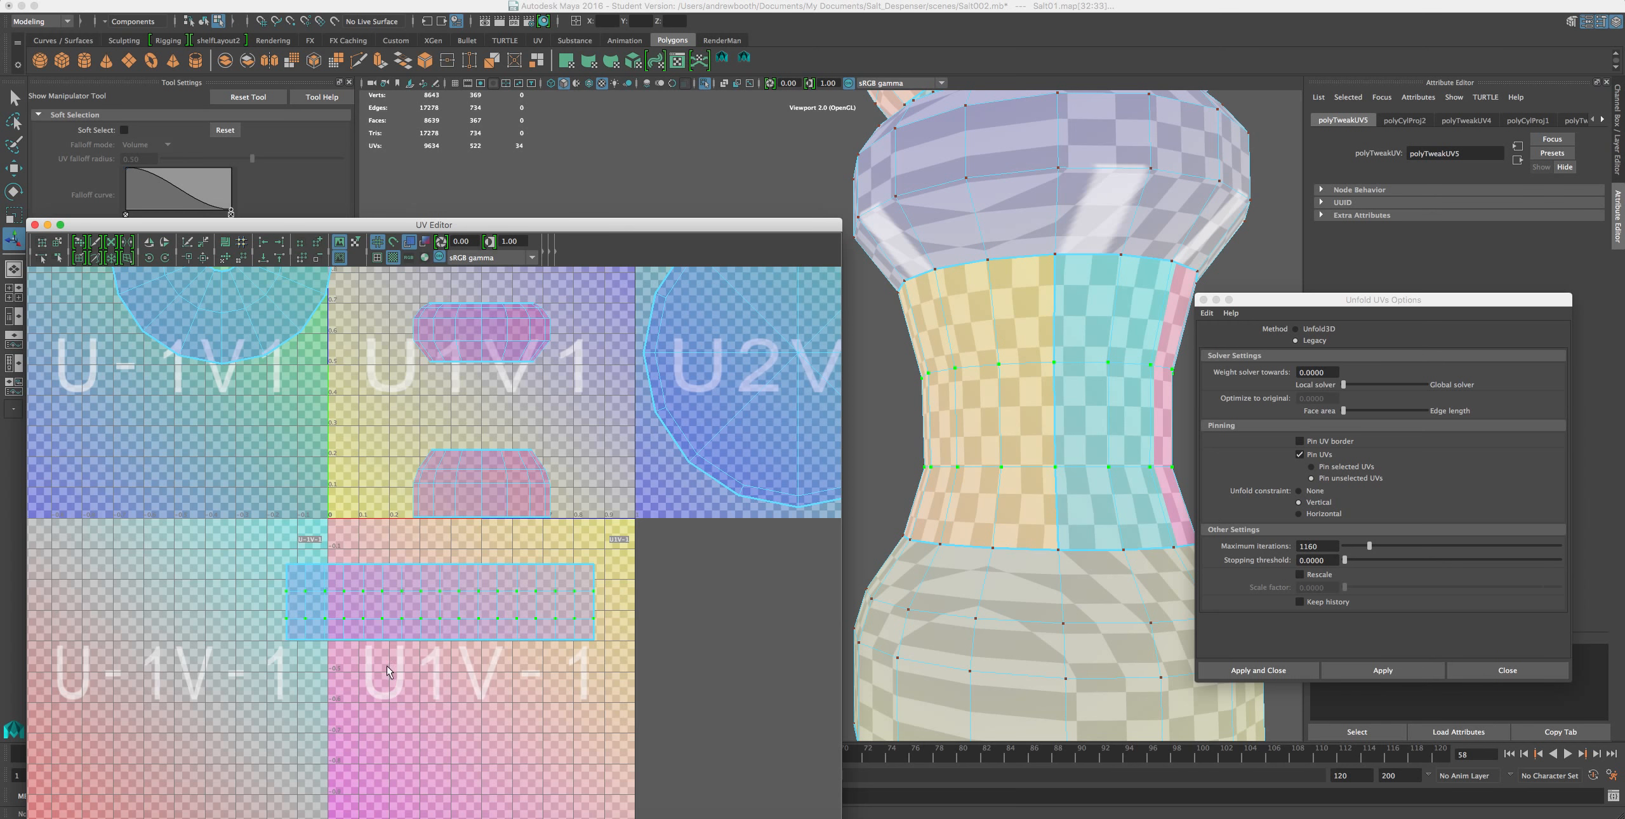
left_click(1364, 671)
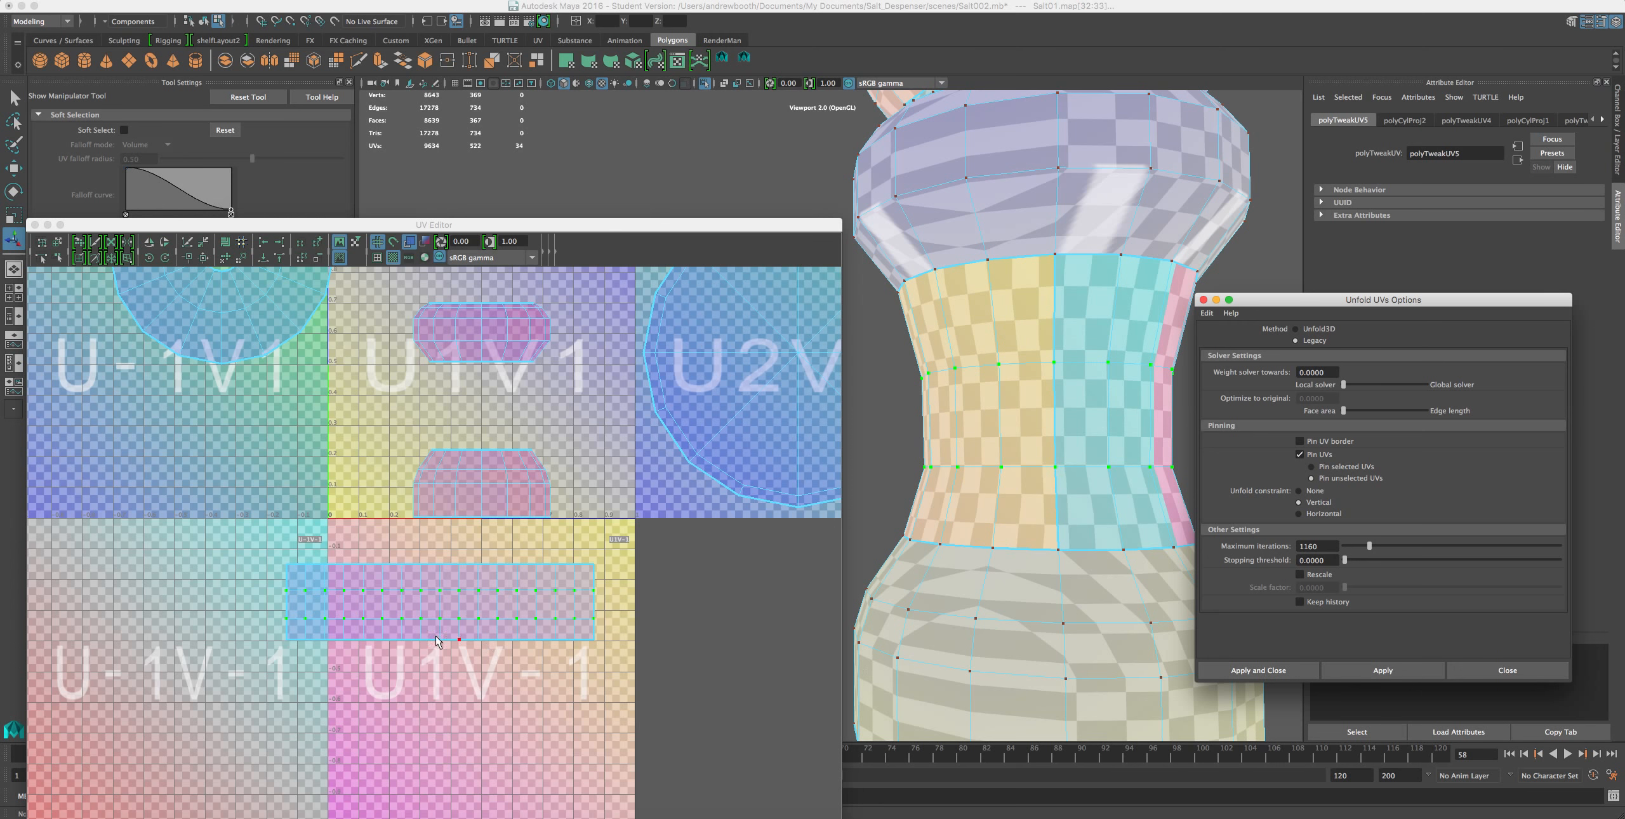
- Unfold all the waist shell's UVs except the two end columns with the Horizontal constraint
left_click_drag(587, 557, 471, 681)
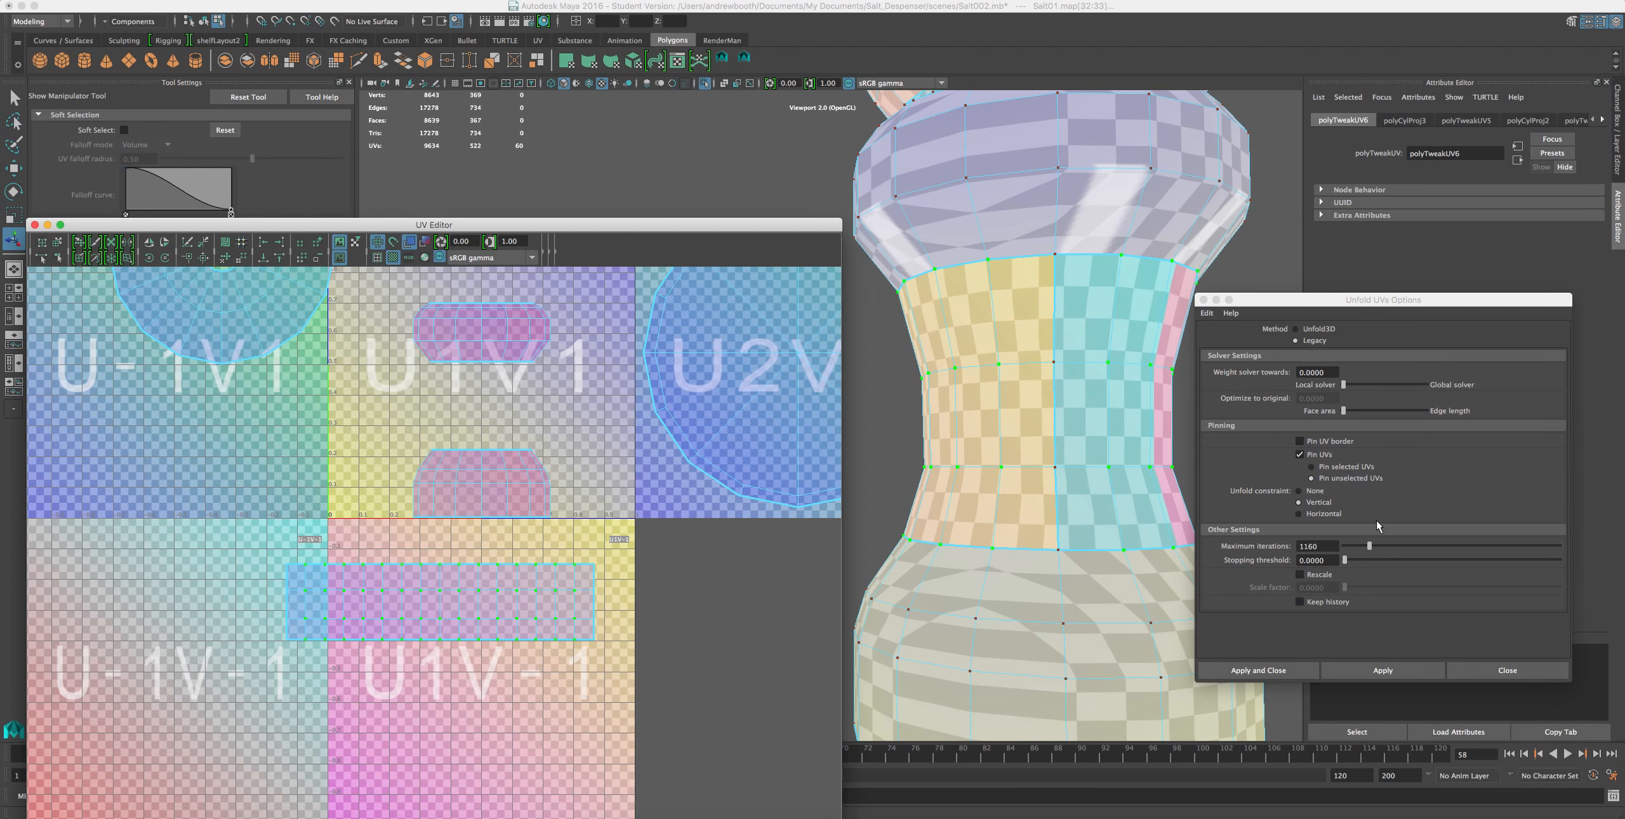
left_click(1301, 514)
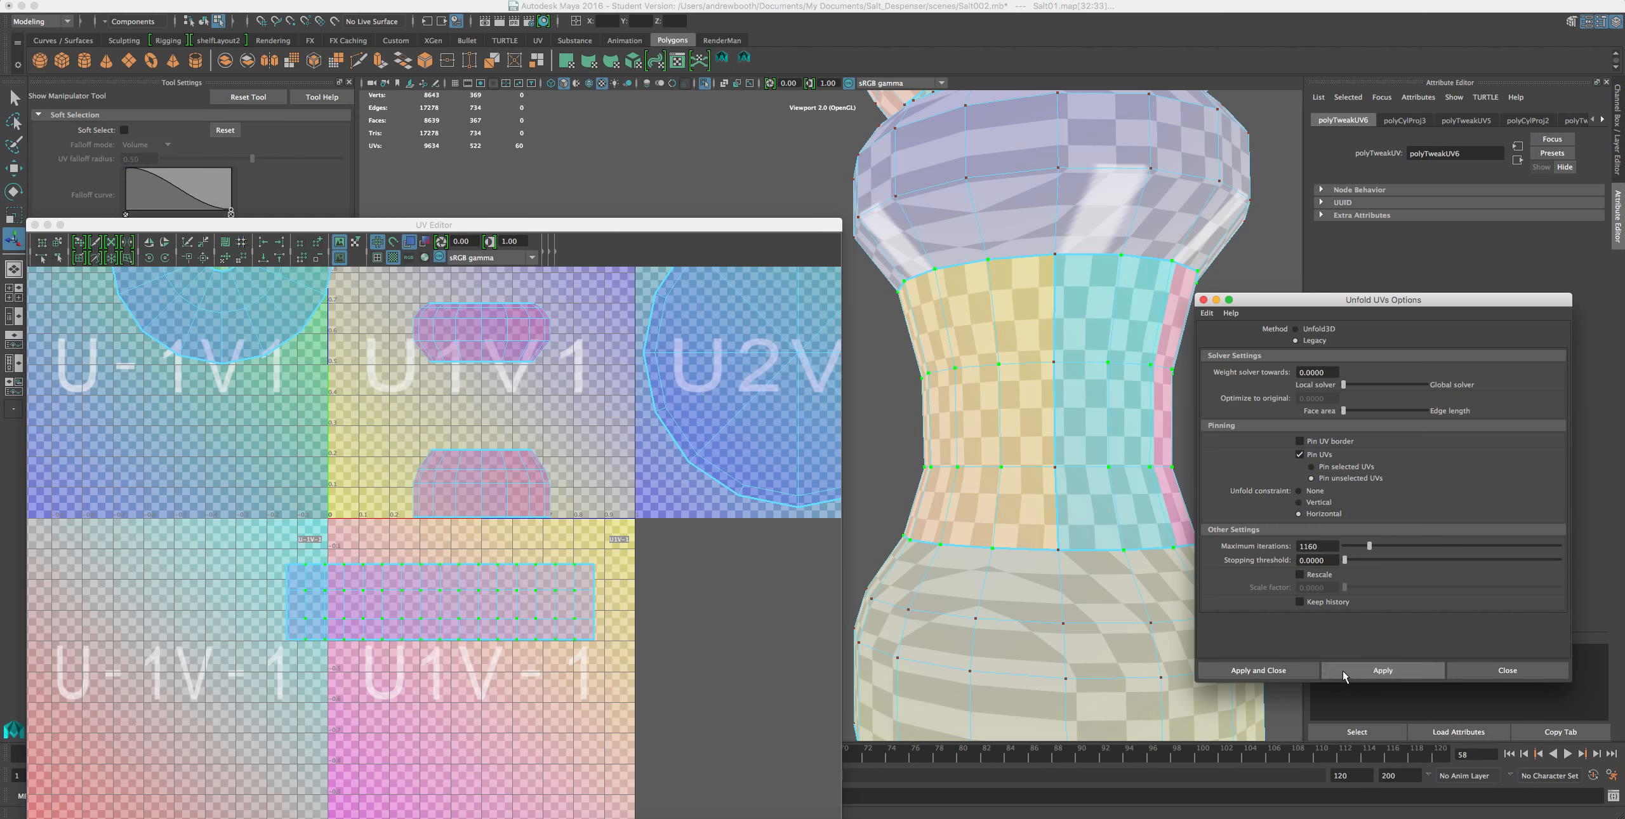
scroll(529, 468, "up", 2)
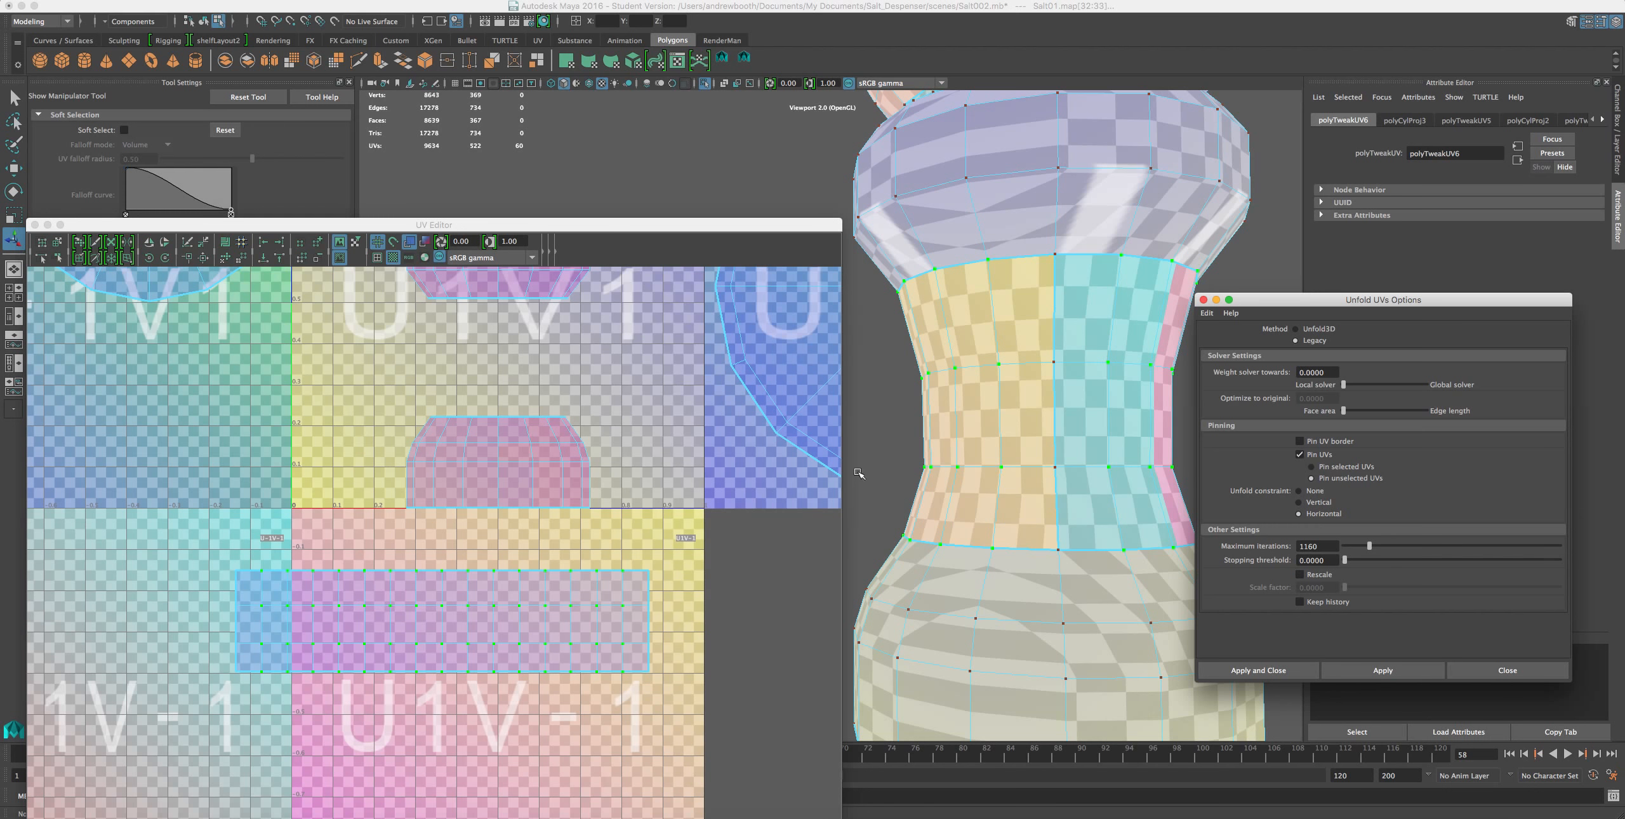
scroll(920, 463, "down", 2)
key("space")
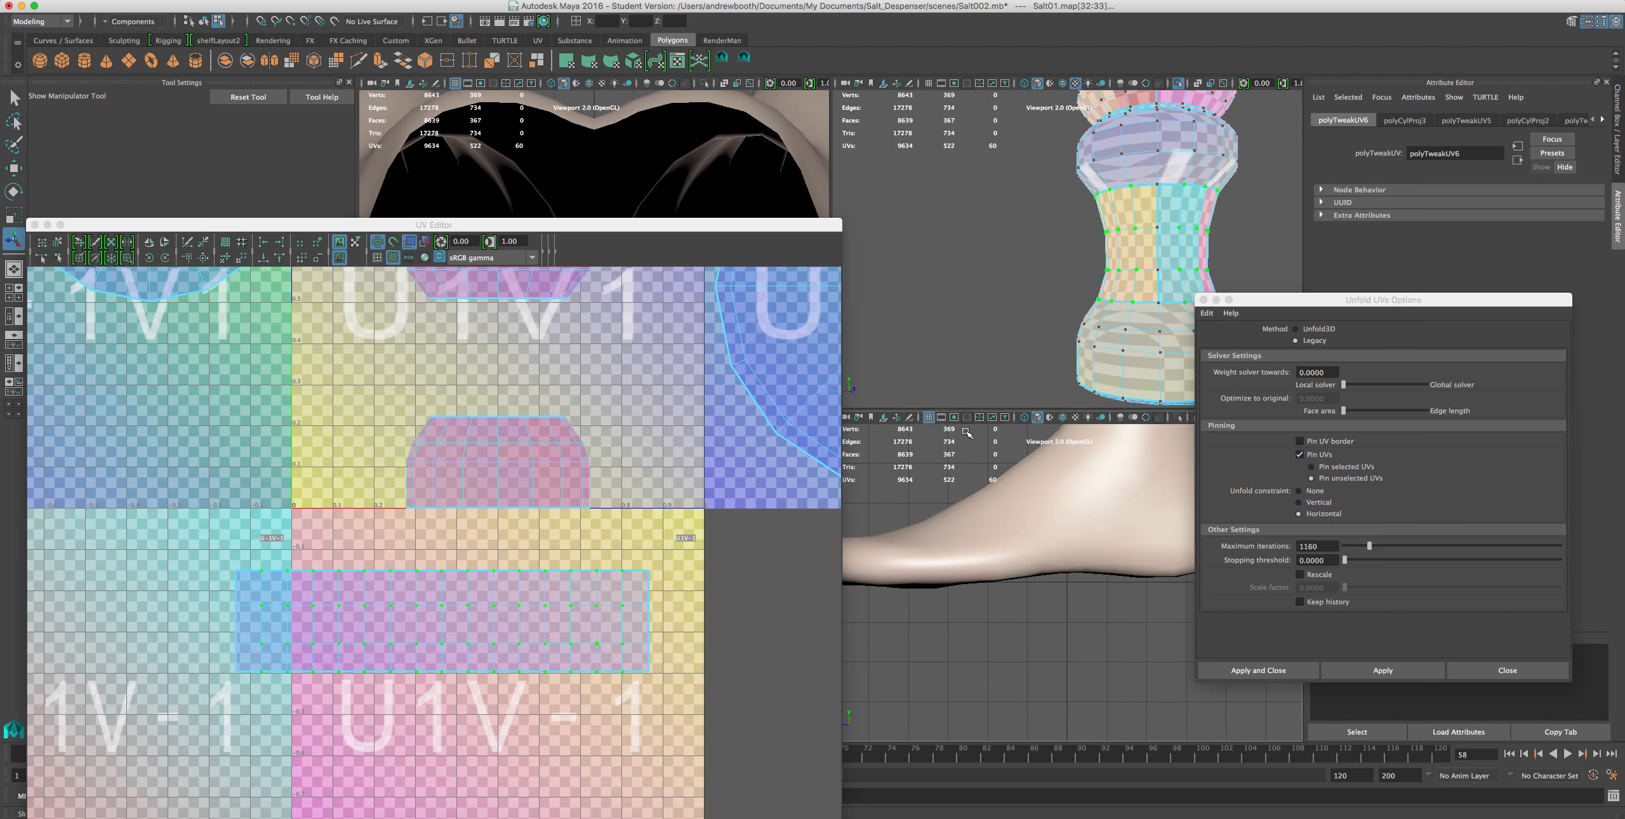
key("space")
scroll(1066, 353, "up", 2)
scroll(1066, 354, "down", 3)
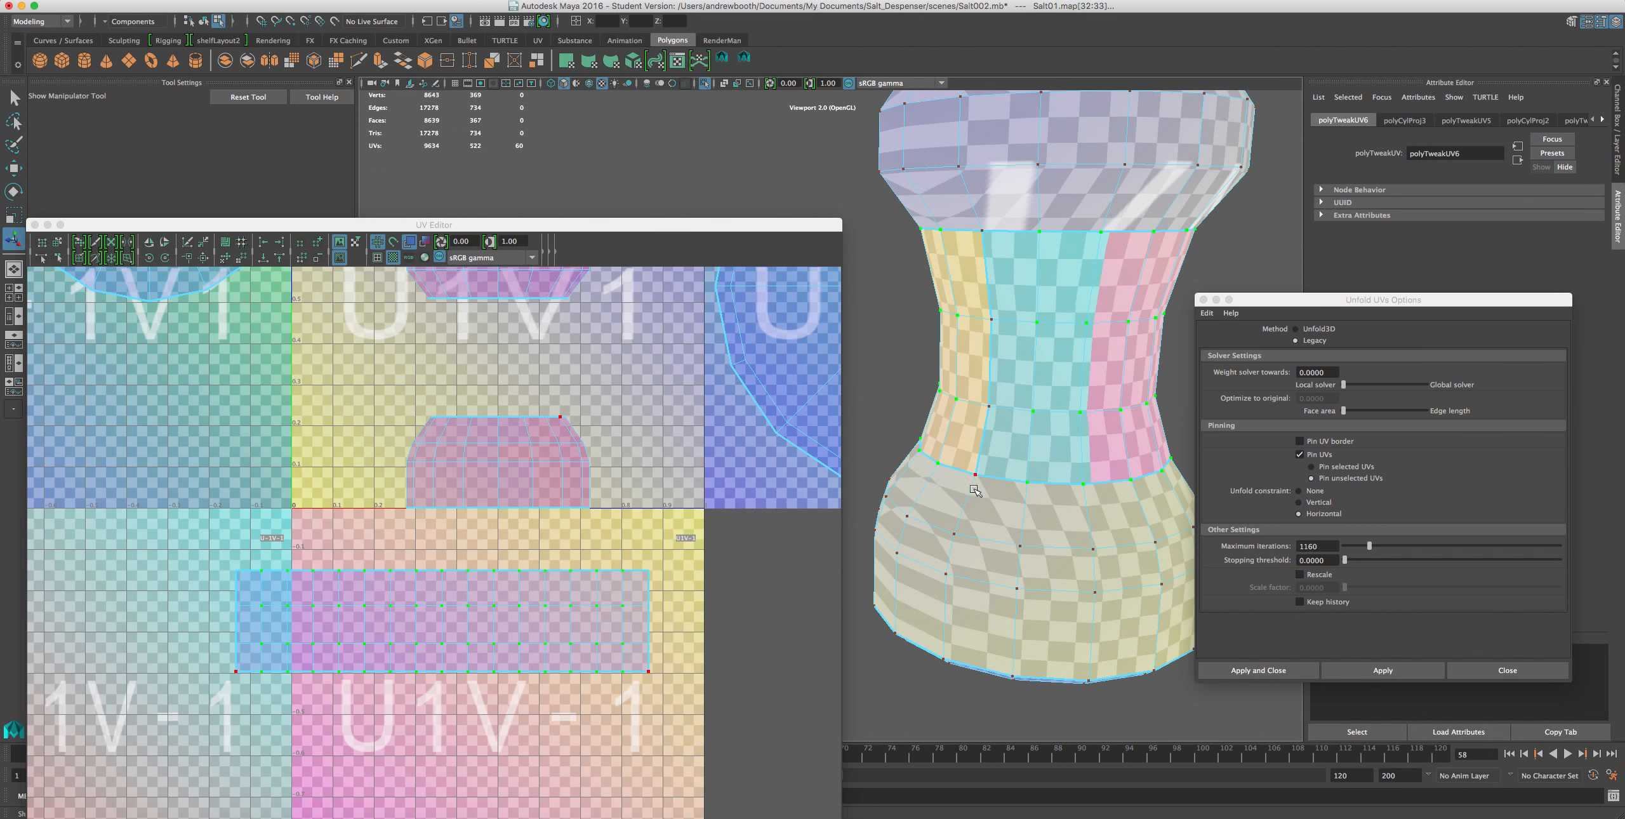
- Scale the entire waist UV shell slightly taller and clear the selection
left_click_drag(697, 545, 163, 736)
key("r")
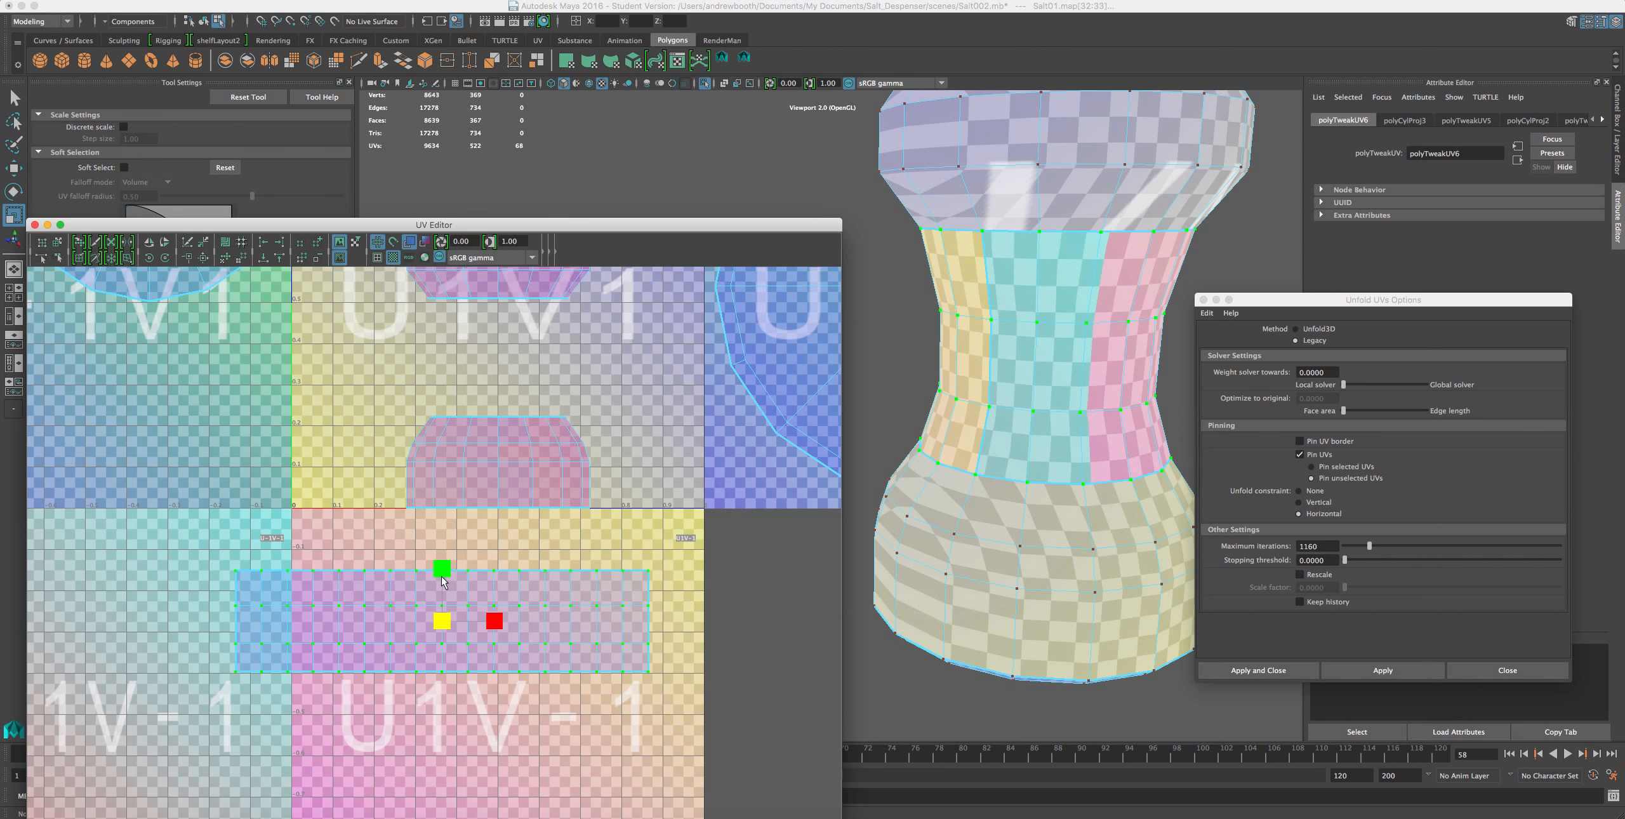
left_click_drag(318, 227, 371, 132)
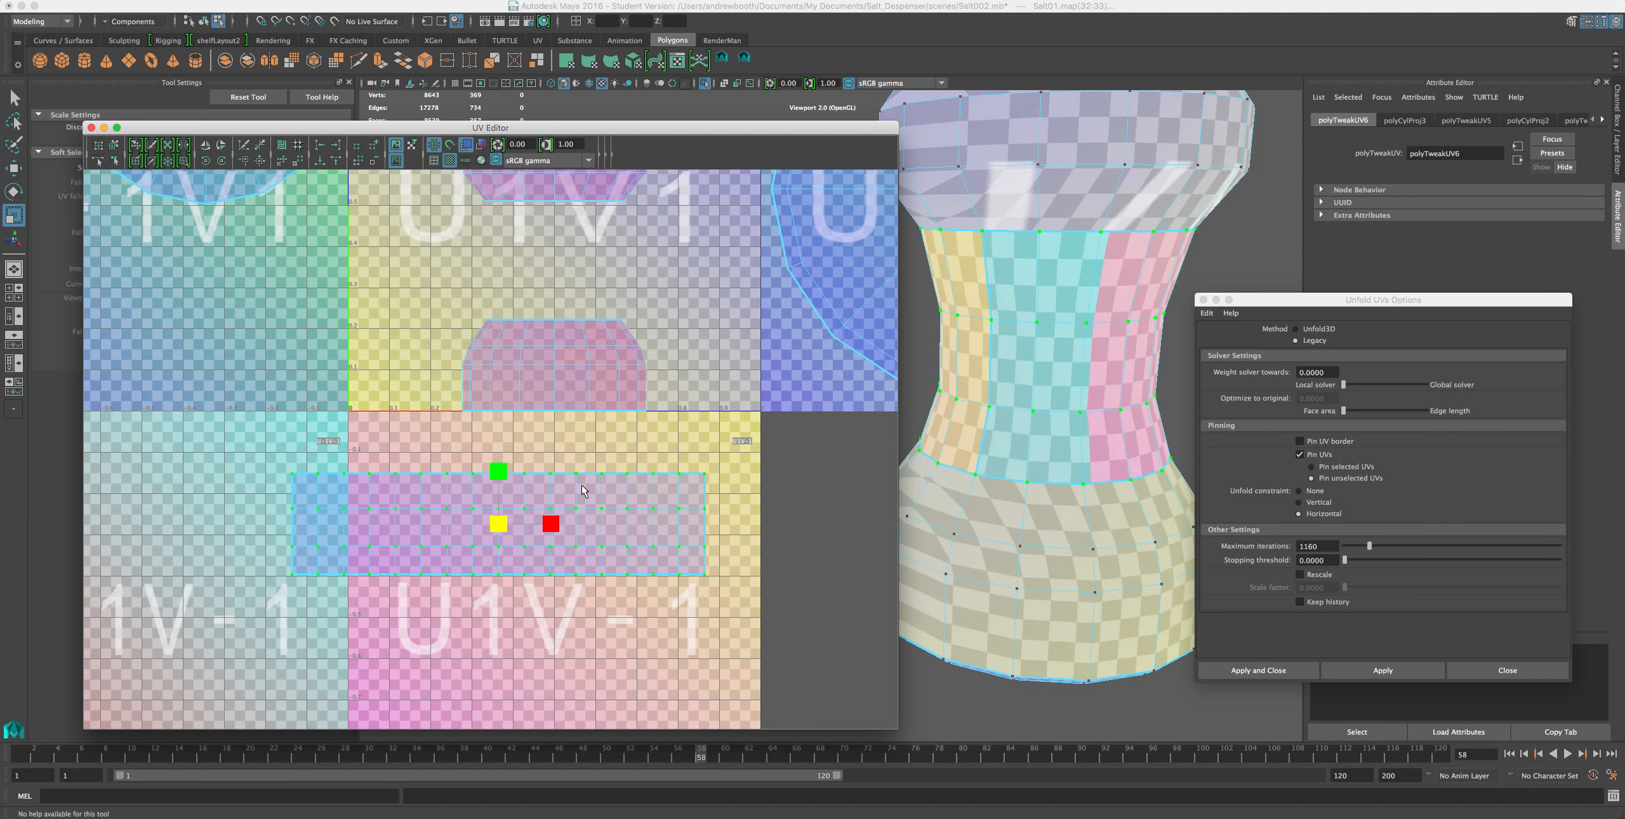
left_click_drag(499, 472, 499, 466)
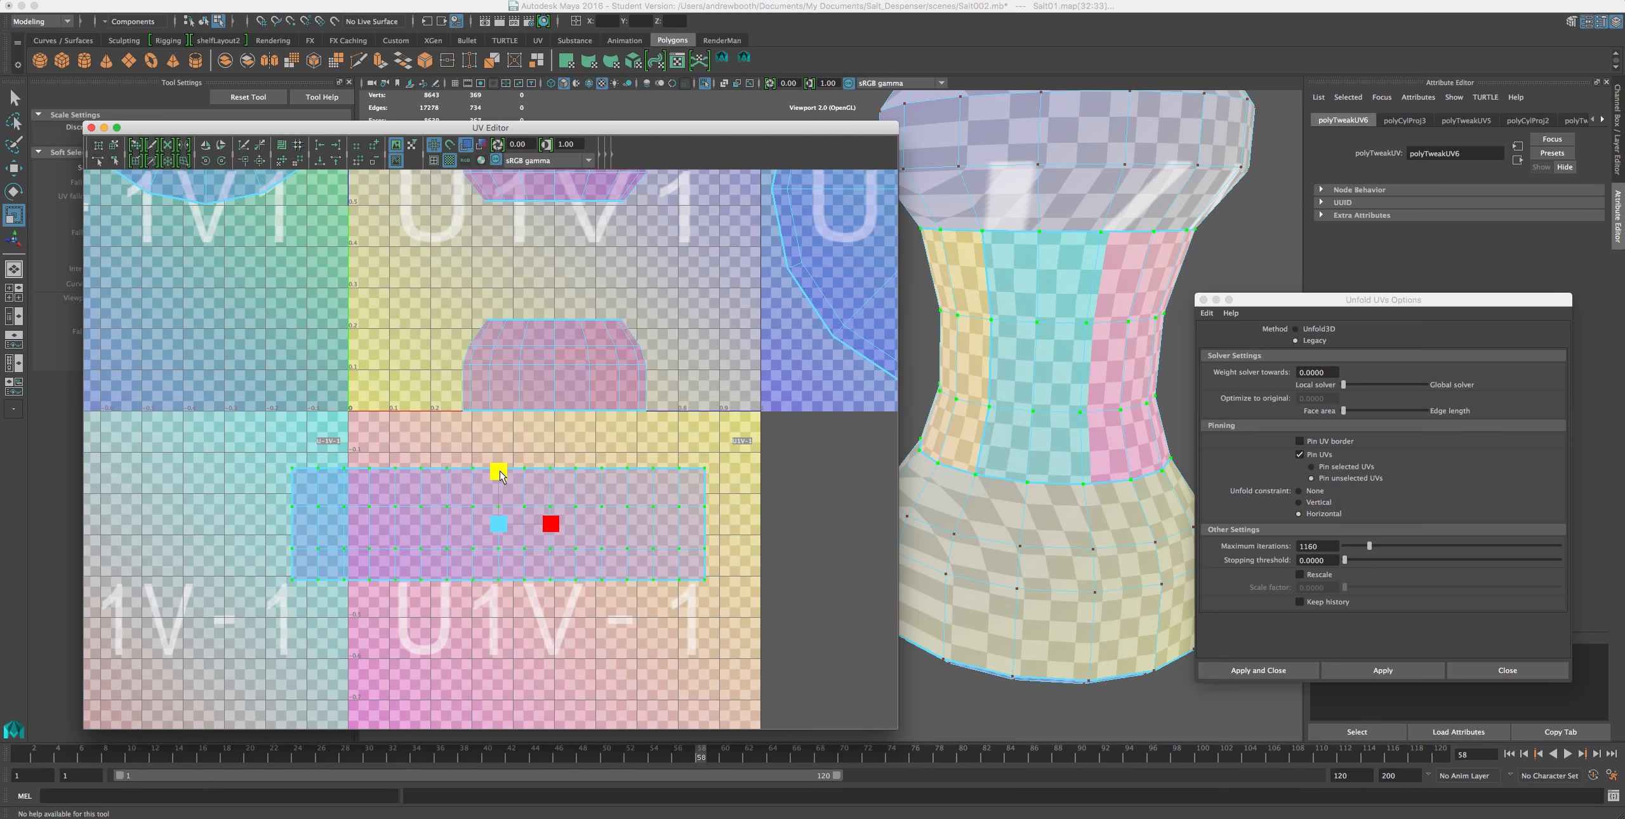
left_click(354, 337)
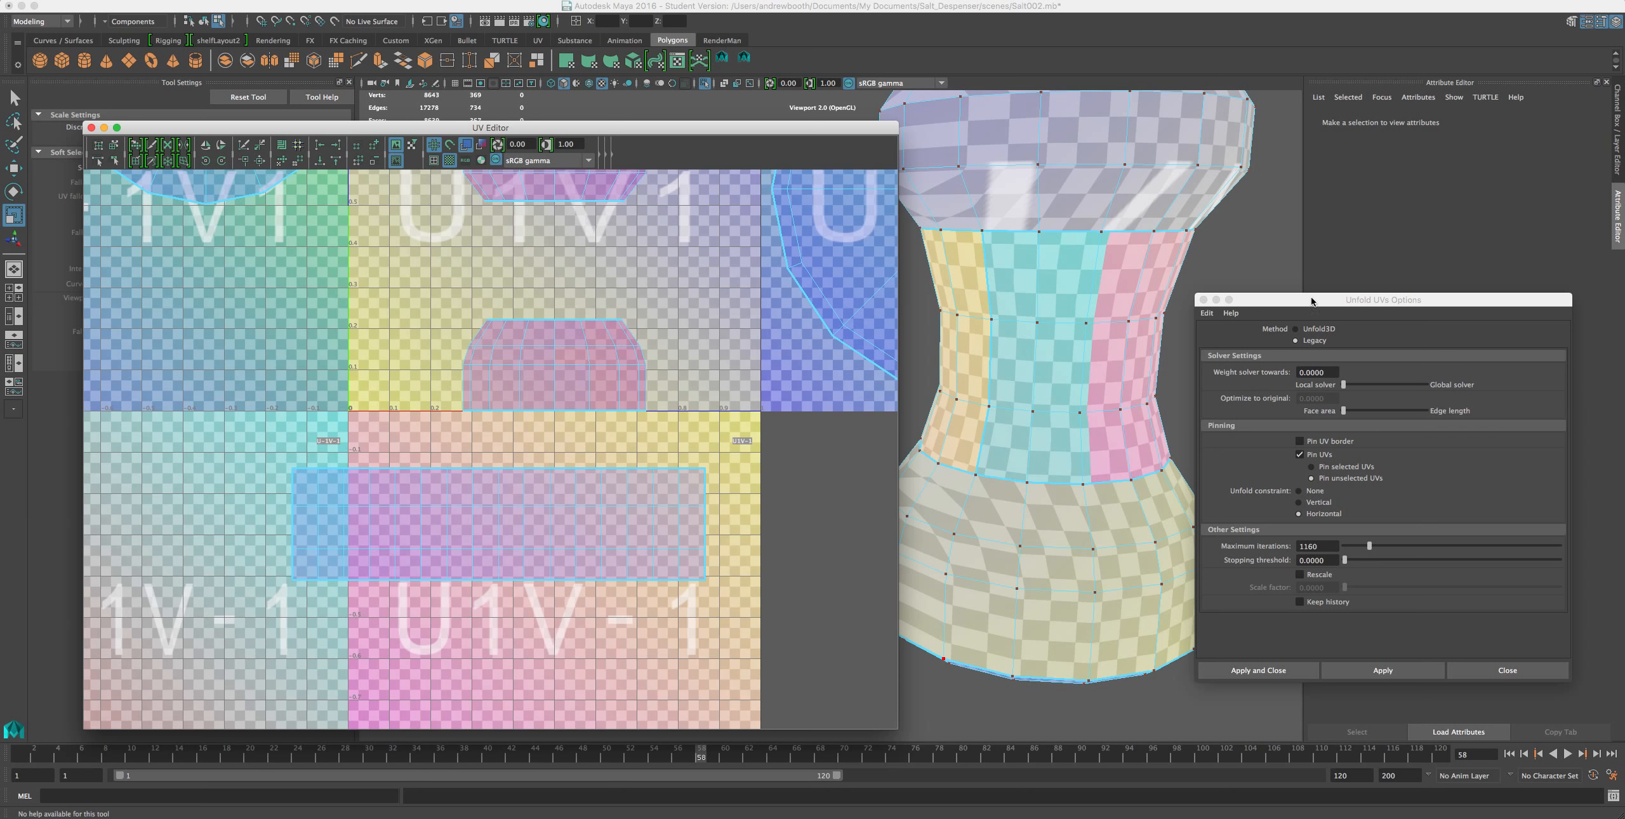
- Reposition the ringed circular UV shell lower in tile U-1V1 with the Move UV Shell tool
left_click_drag(1311, 297, 1237, 252)
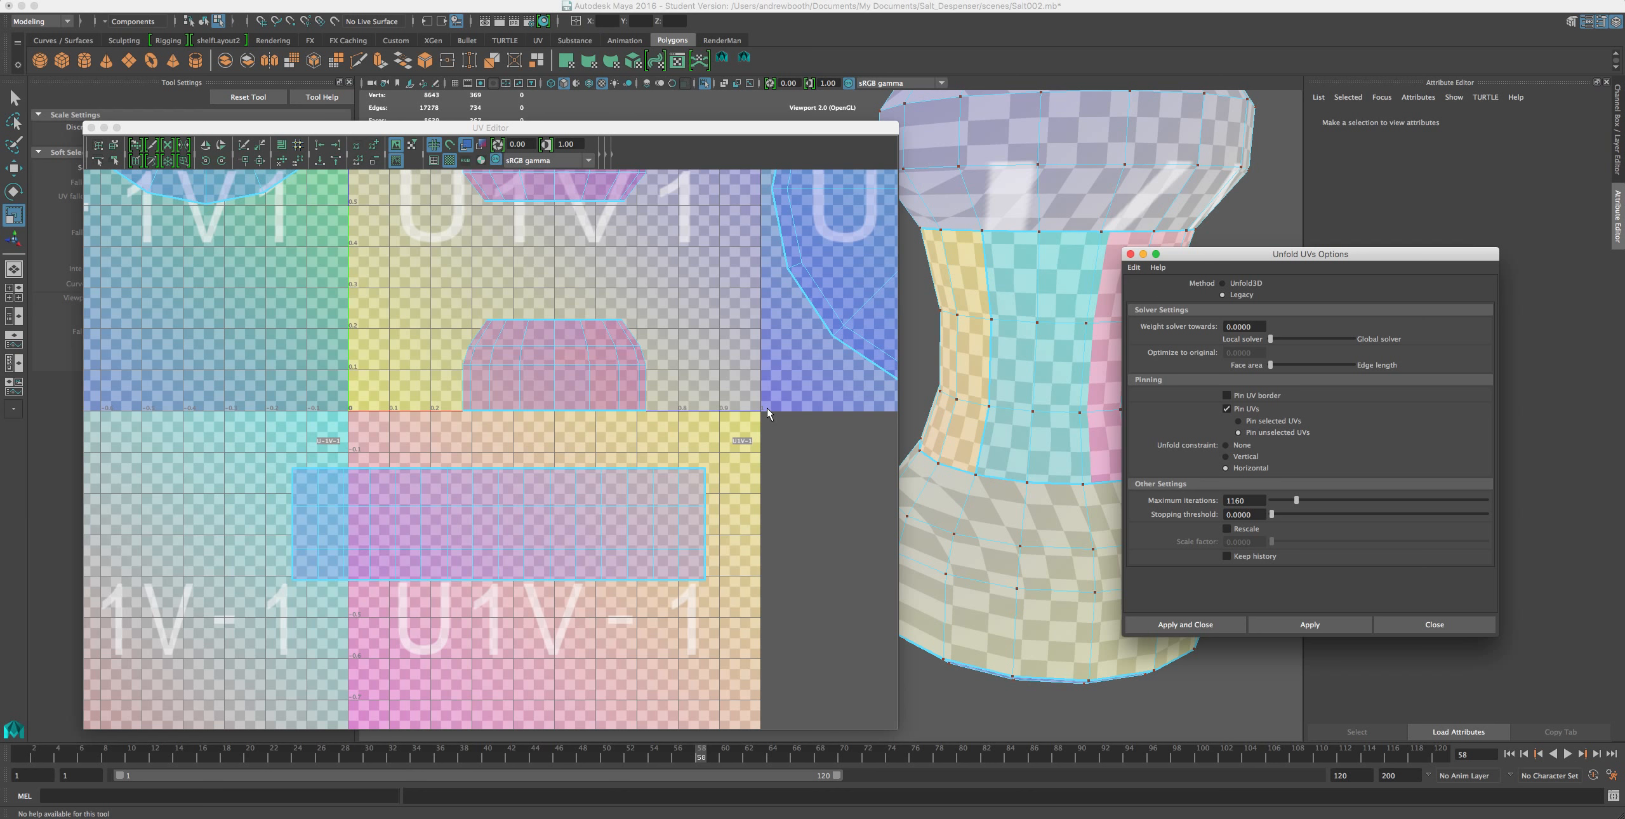
middle_click_drag(651, 326, 591, 424, "alt")
scroll(629, 396, "down", 5)
scroll(630, 399, "up", 2)
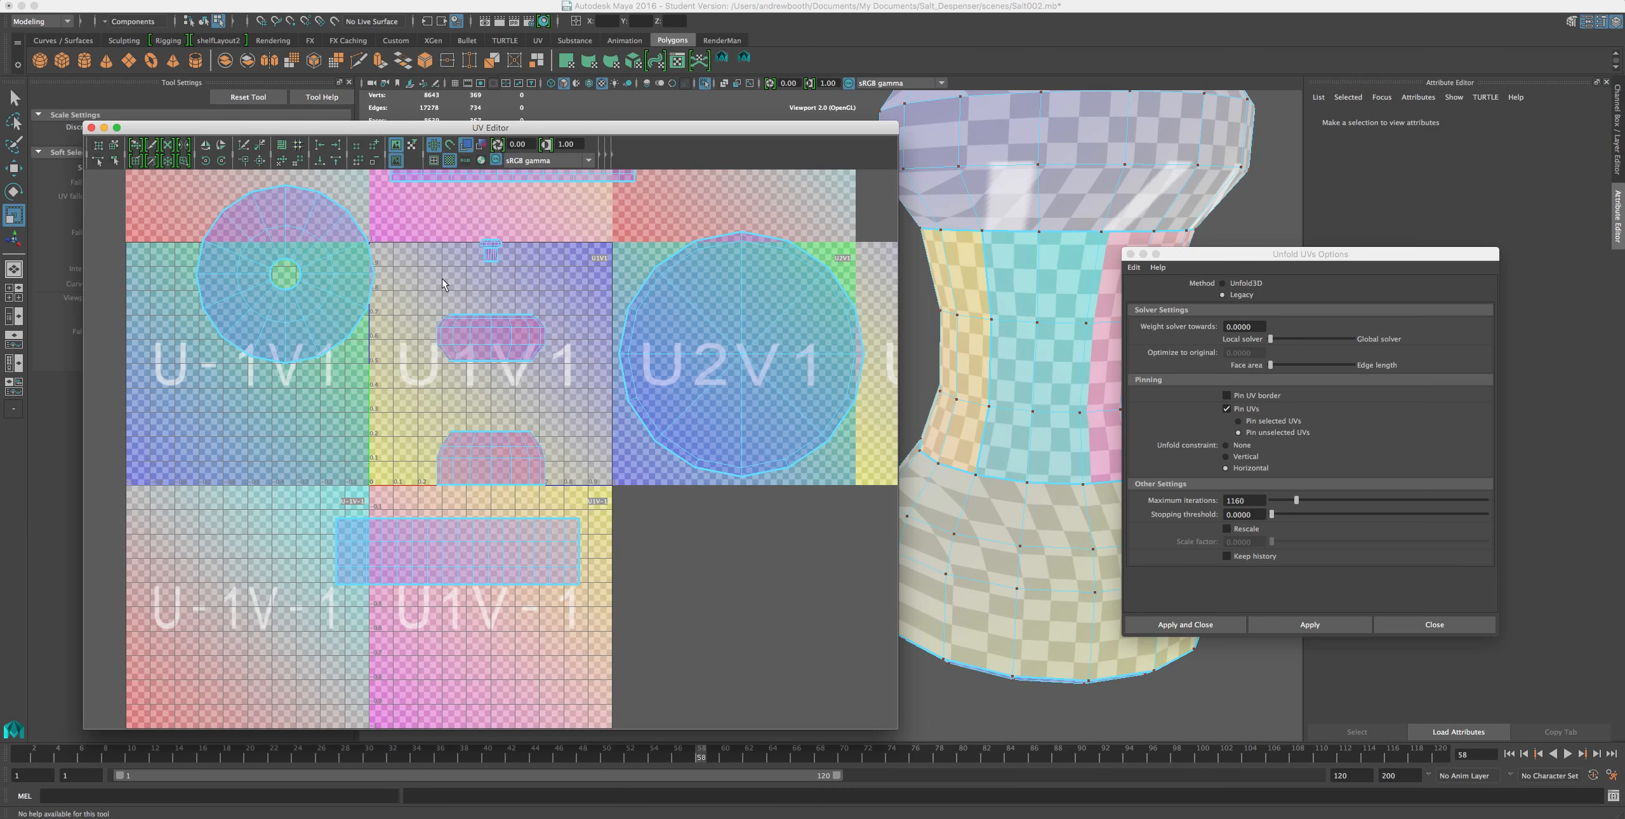
left_click(113, 145)
left_click_drag(254, 219, 239, 331)
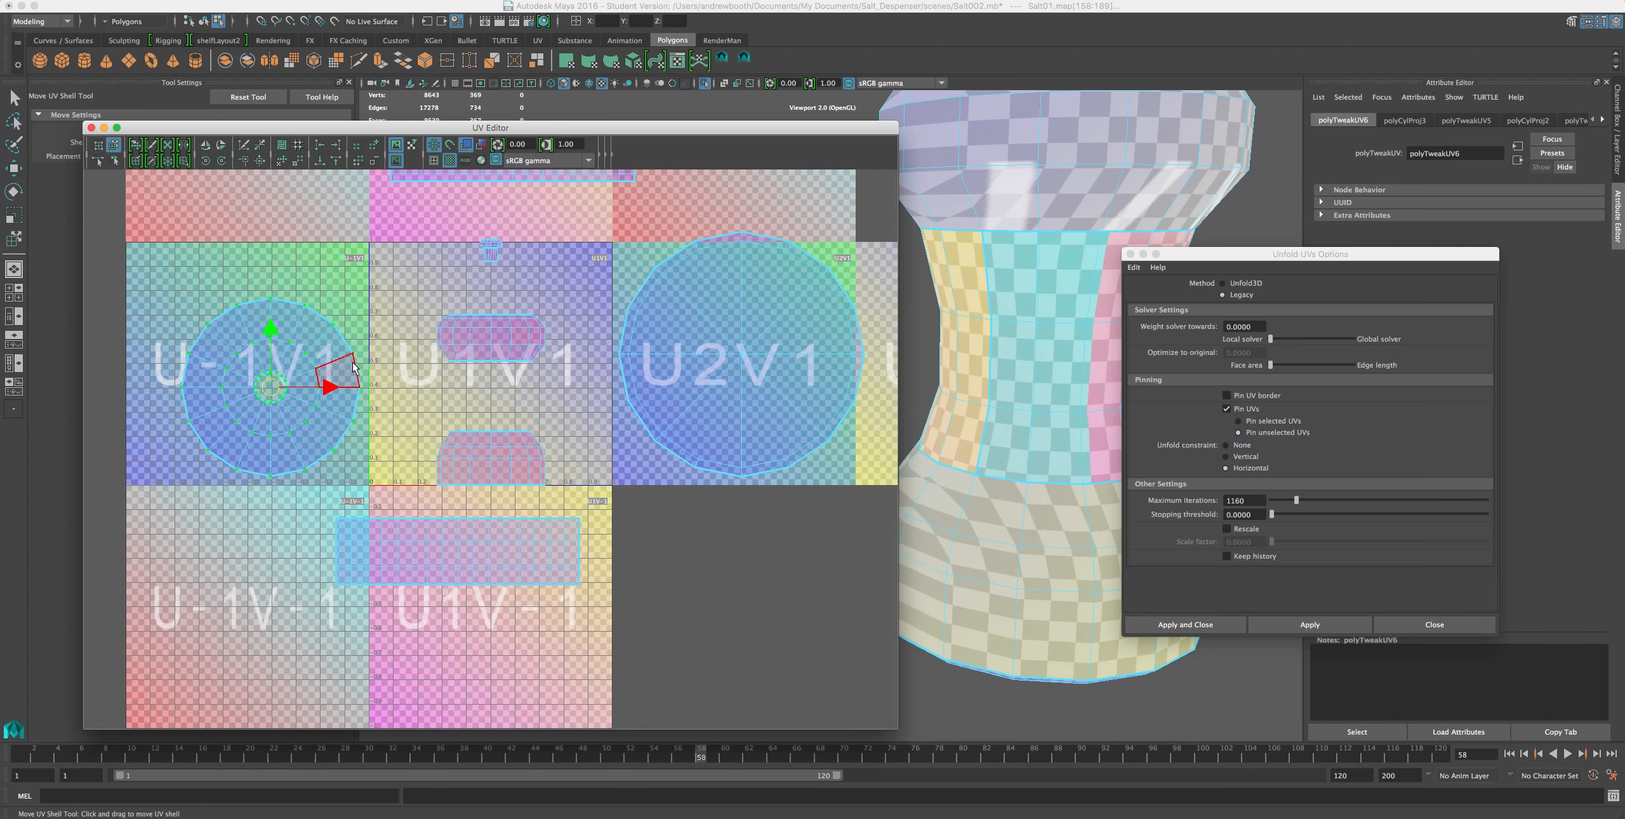
left_click_drag(269, 386, 394, 368)
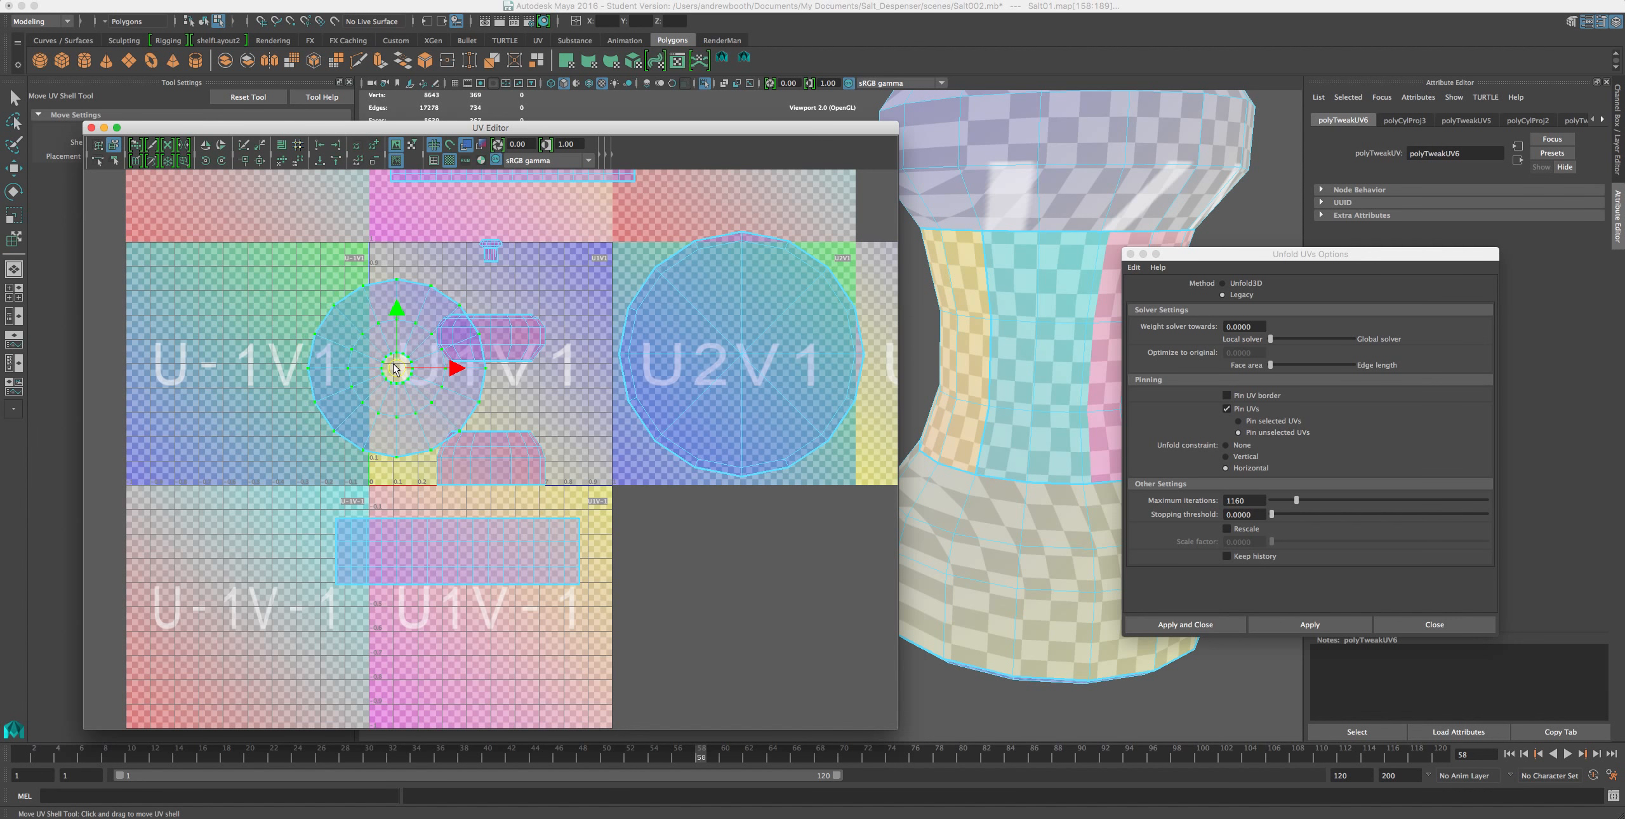
key("ctrl+z")
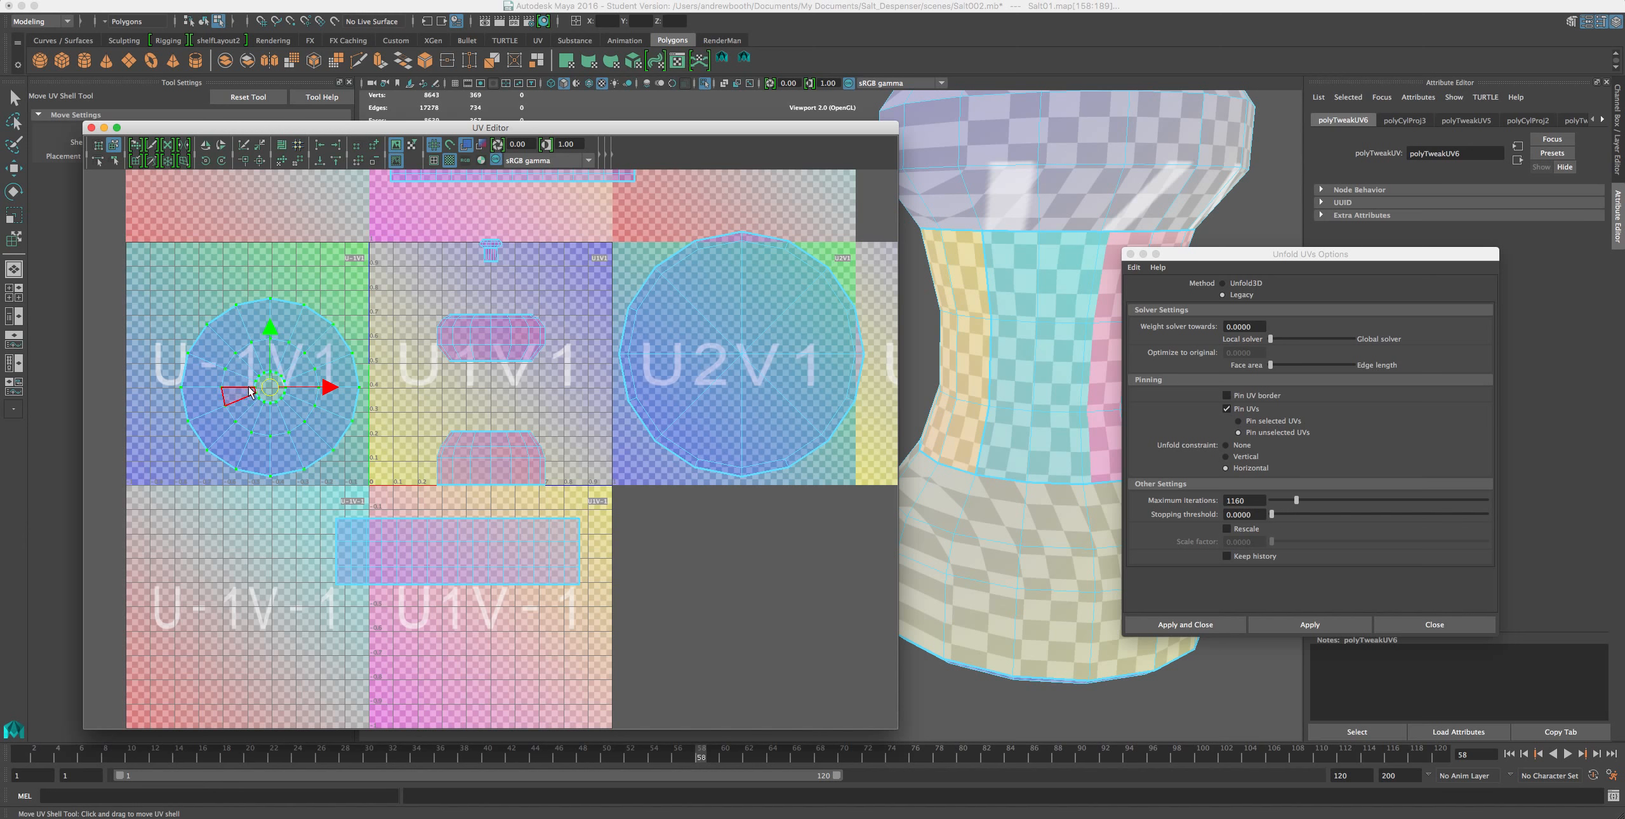
left_click_drag(270, 388, 301, 501)
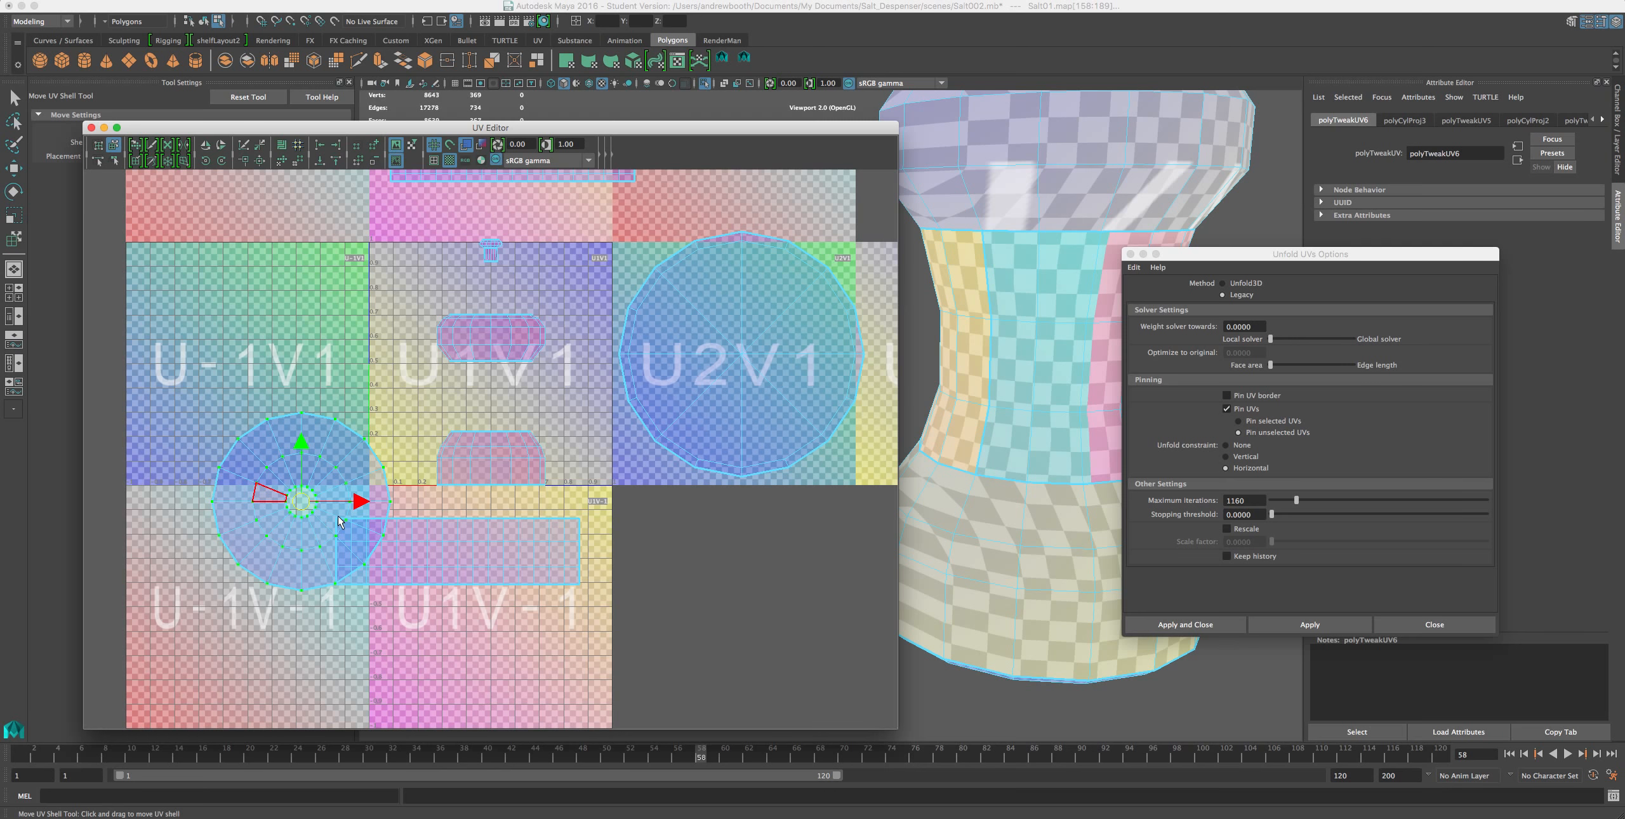
left_click_drag(304, 502, 256, 407)
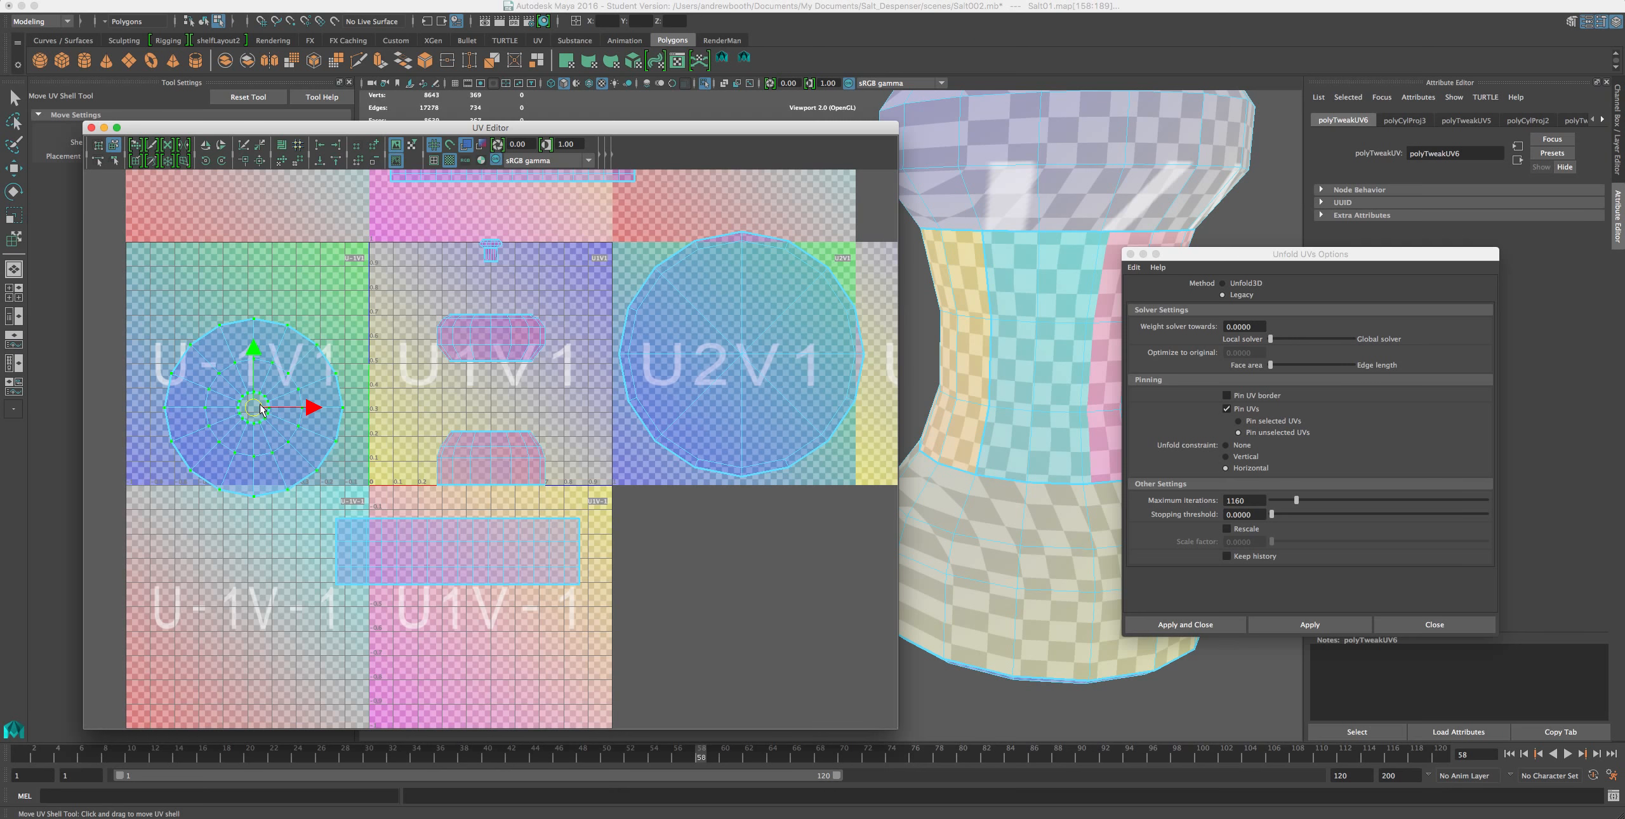
- Select the UV shell of the bulge directly above the waist section on the model
middle_click_drag(1027, 236, 988, 420, "alt")
left_click_drag(988, 421, 1000, 323, "alt")
middle_click_drag(1001, 322, 935, 322, "alt")
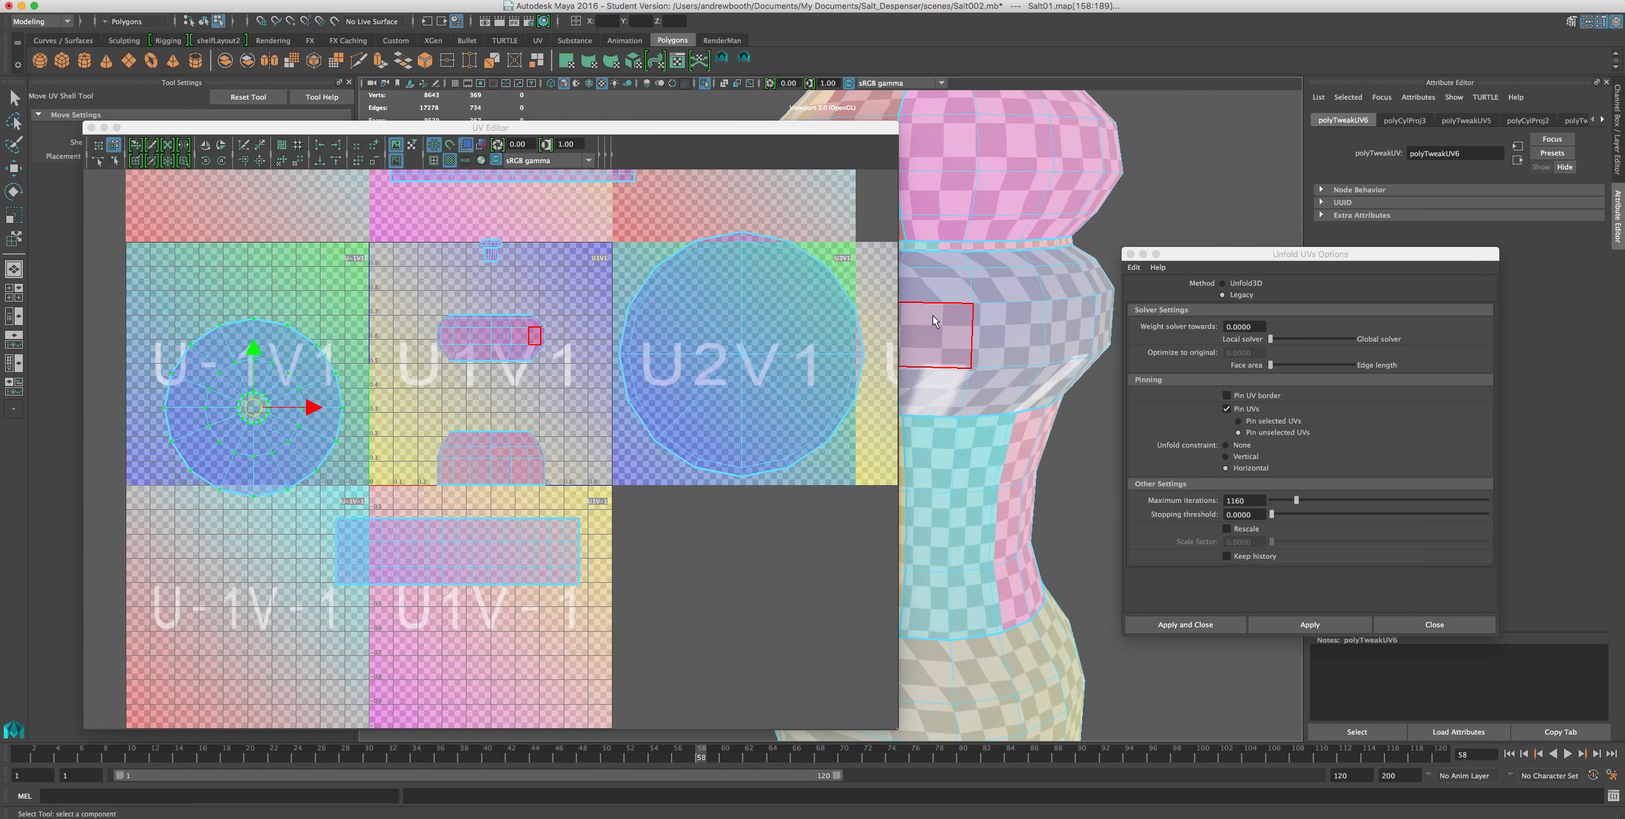
mouse_move(1021, 292)
right_mouse_down()
mouse_move(1076, 292)
mouse_move(1077, 311)
mouse_move(1008, 264)
mouse_move(1048, 274)
mouse_move(1008, 308)
right_mouse_up()
left_click(989, 289)
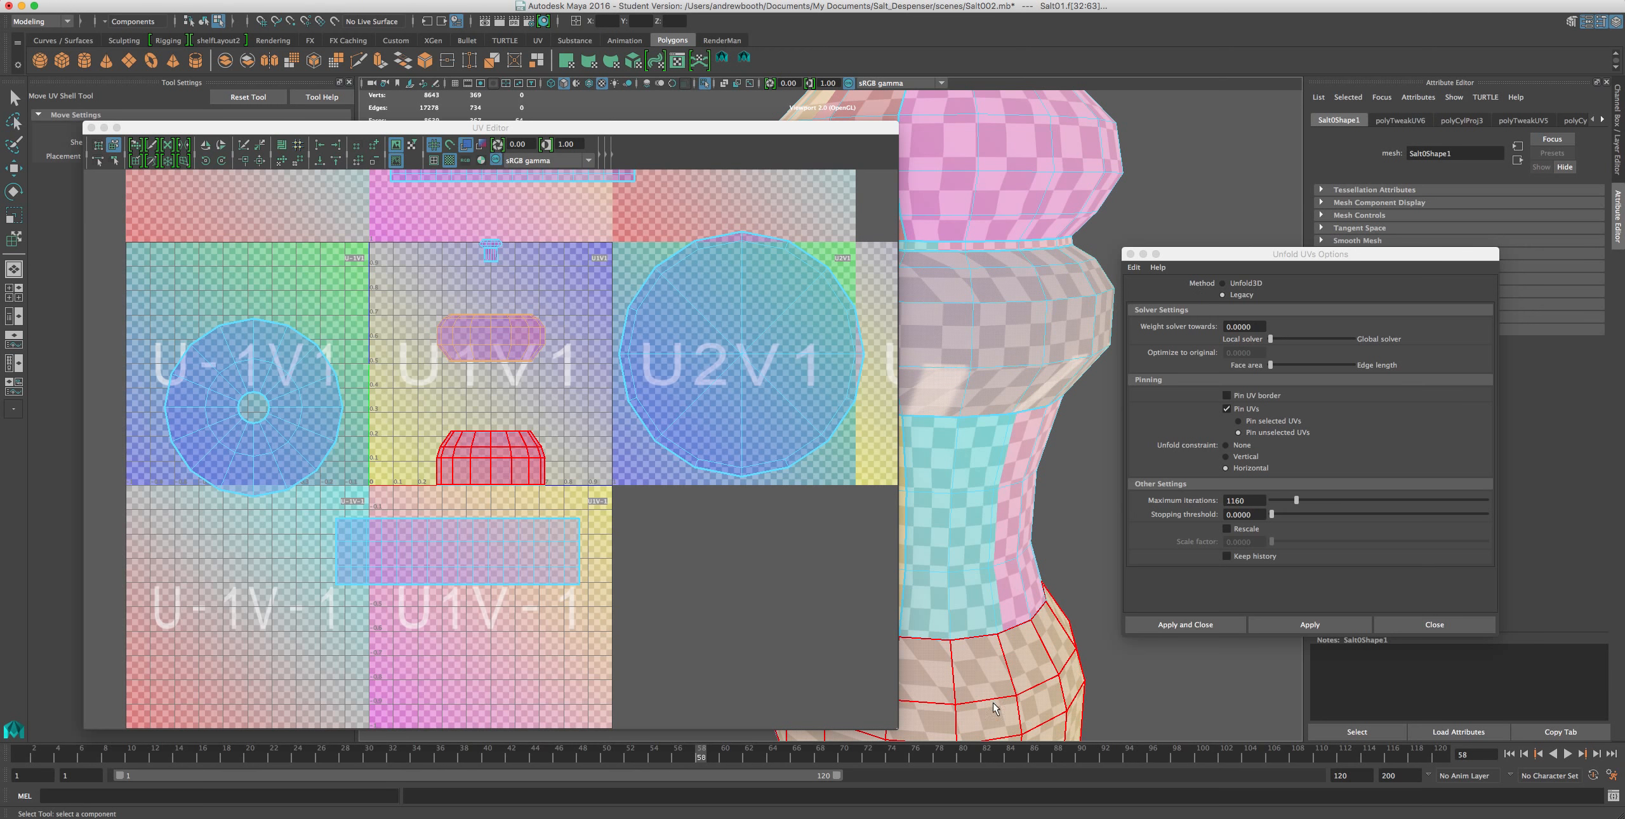
- Save the scene and continue past the Student Version notice
left_click(170, 0)
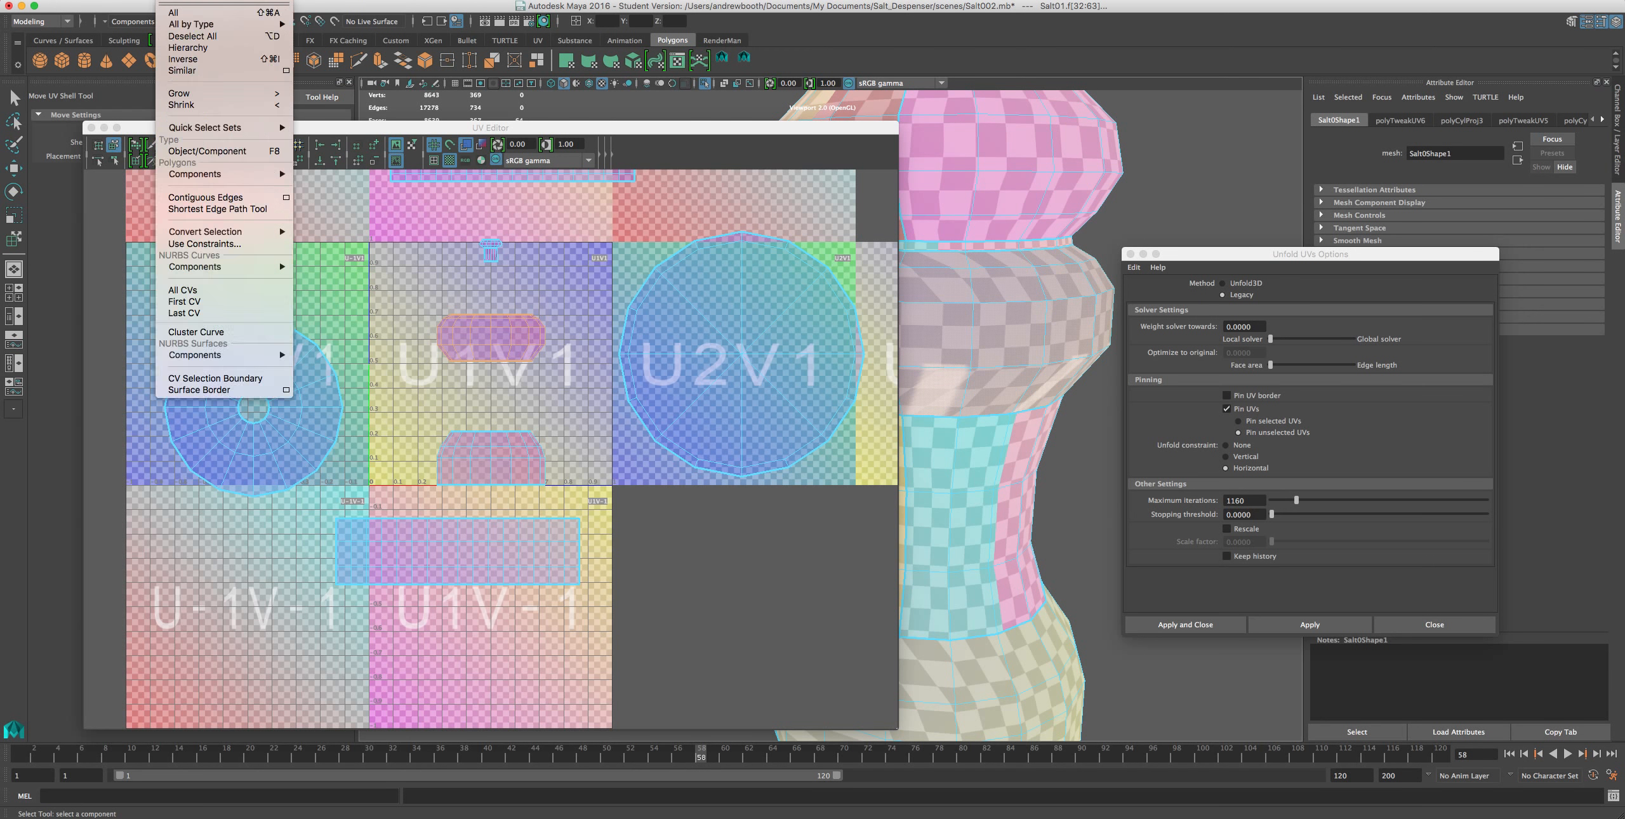
mouse_move(74, 1)
left_click(100, 47)
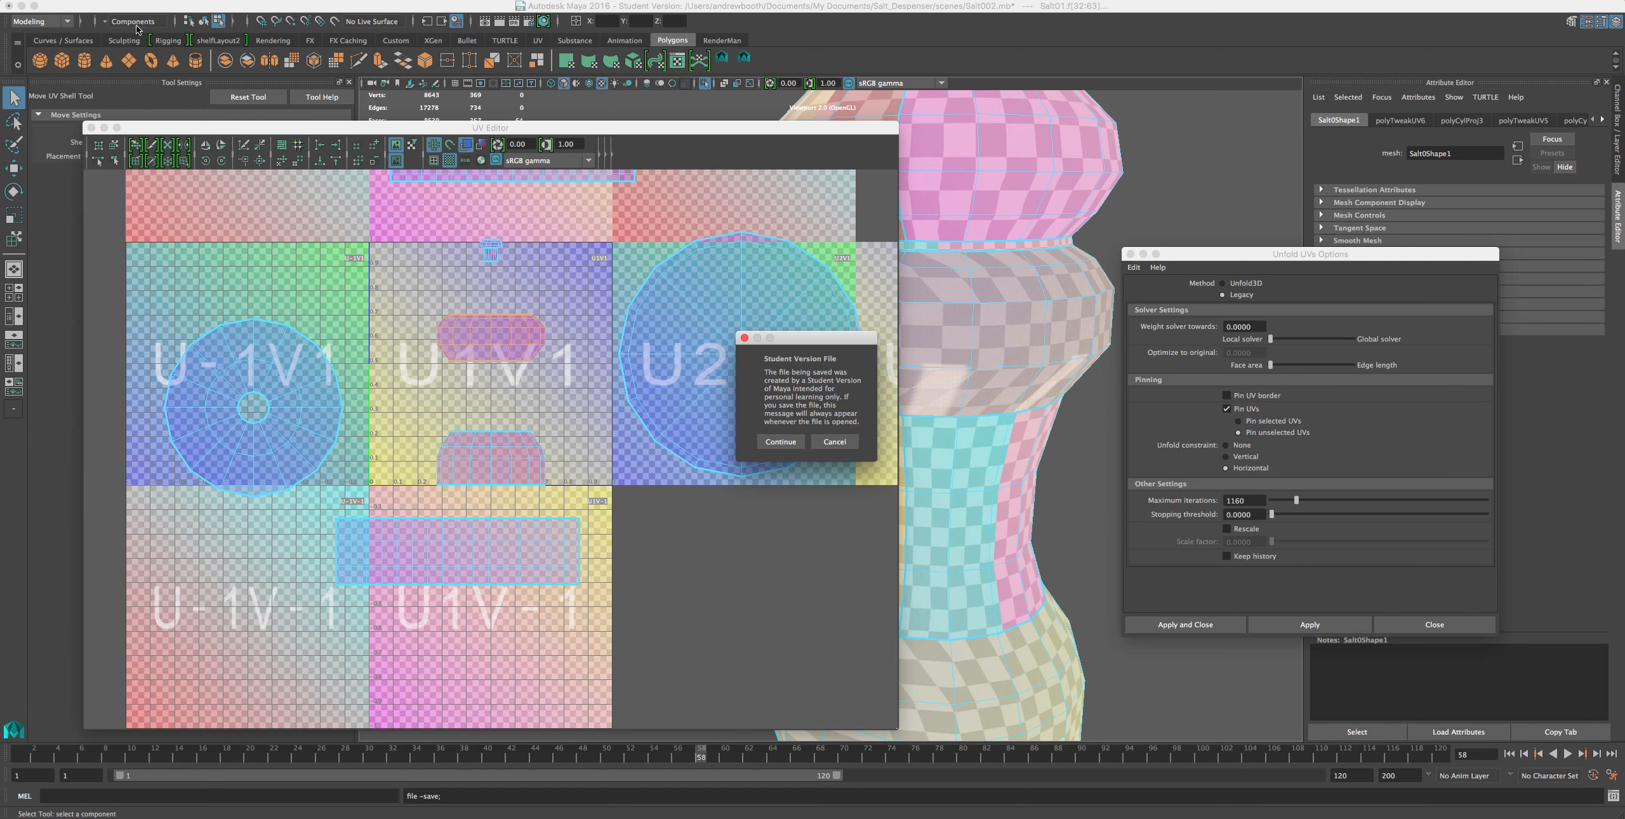
left_click(776, 443)
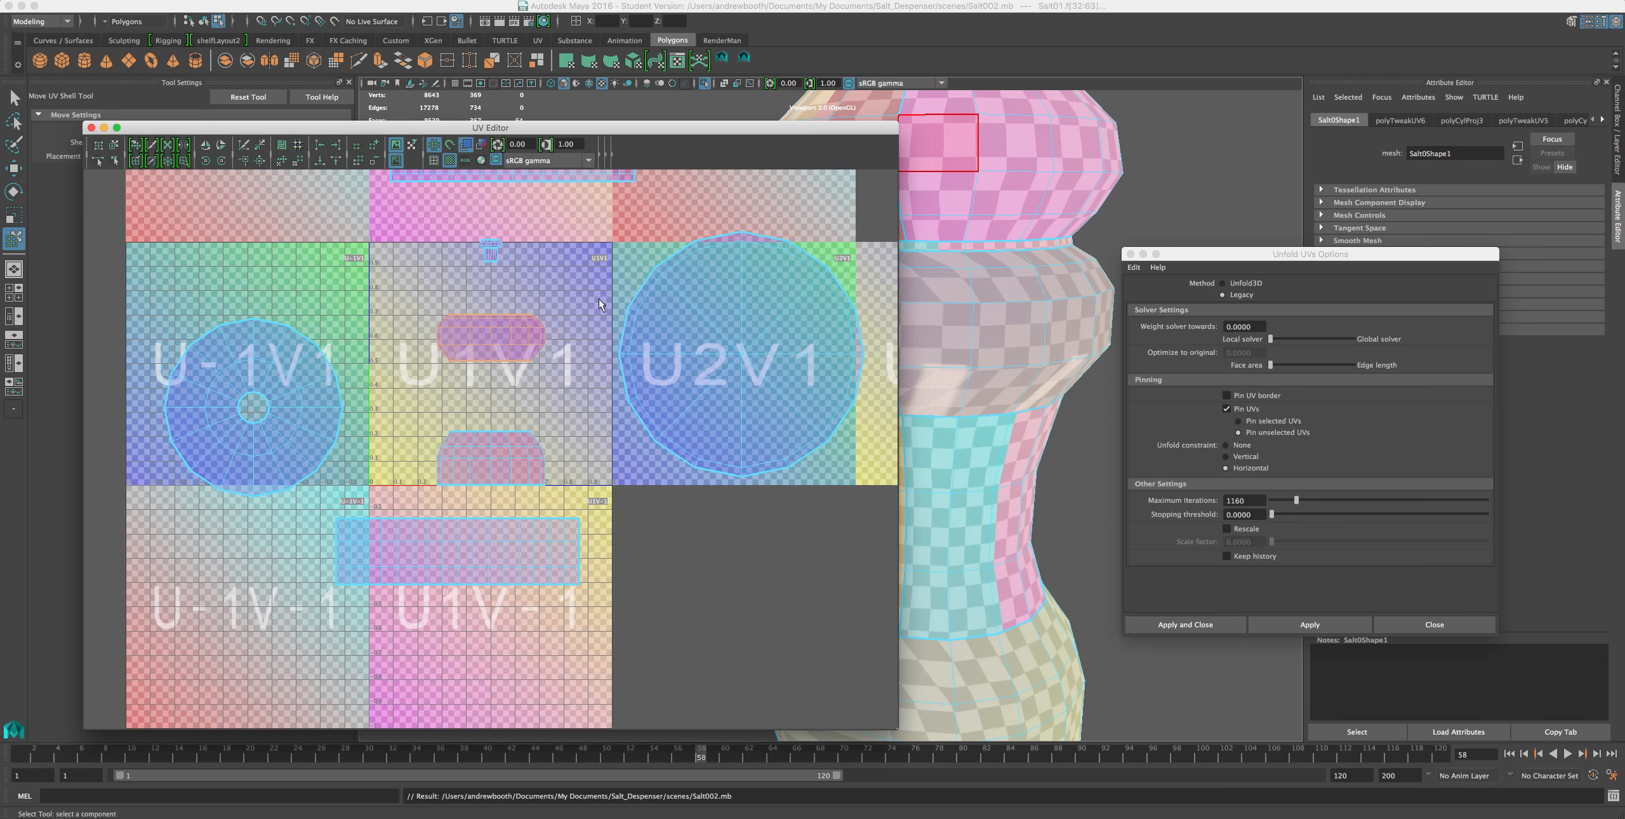
- Apply a cylindrical UV projection to the UV shell of the bulge directly above the waist section
scroll(617, 379, "down", 2)
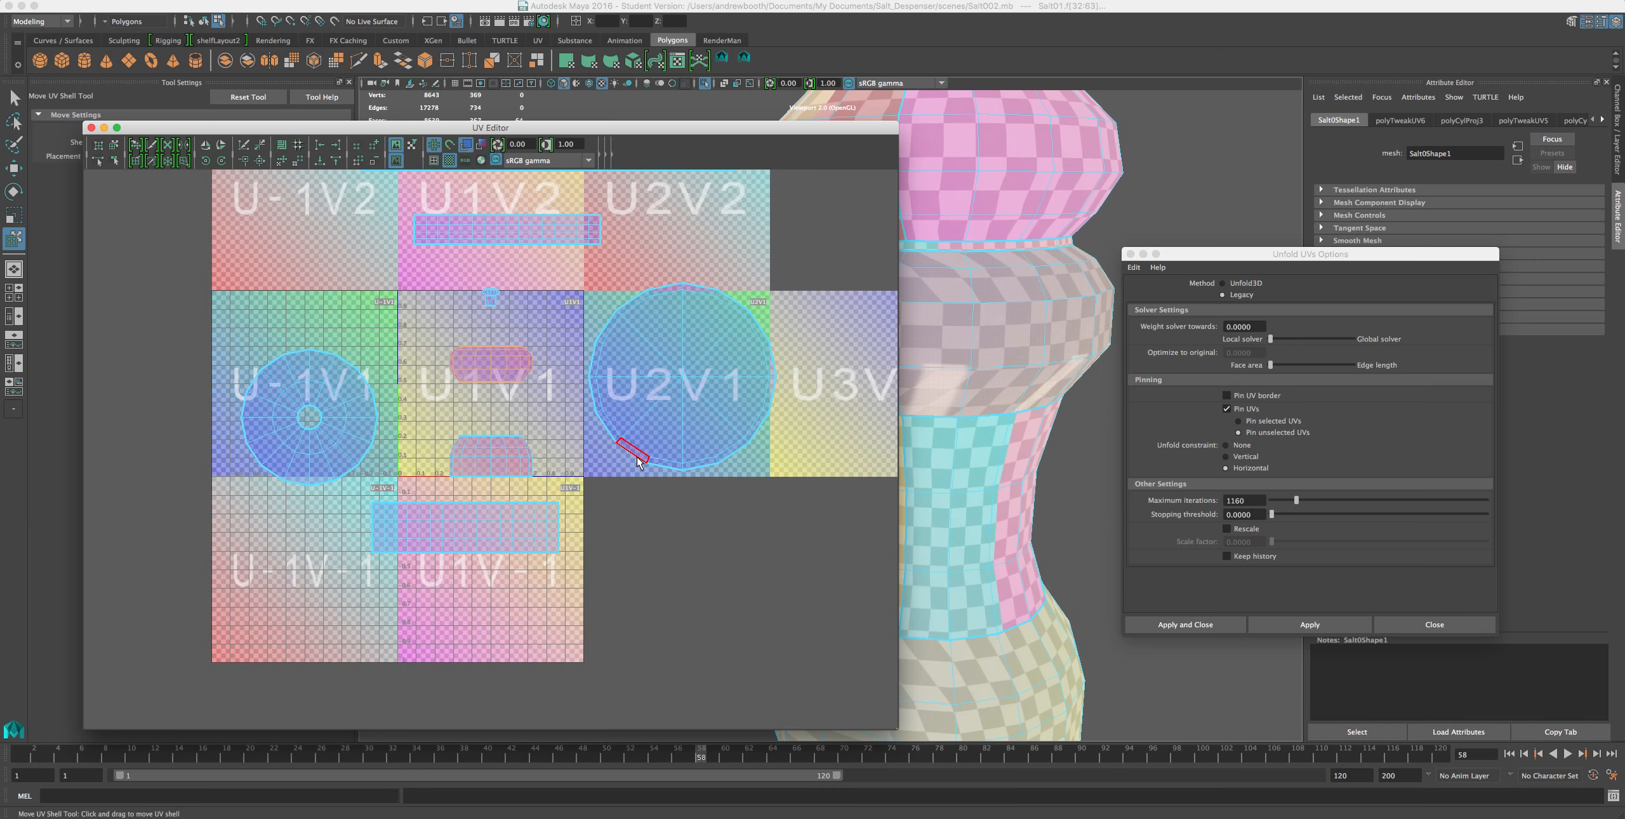
scroll(628, 393, "up", 3)
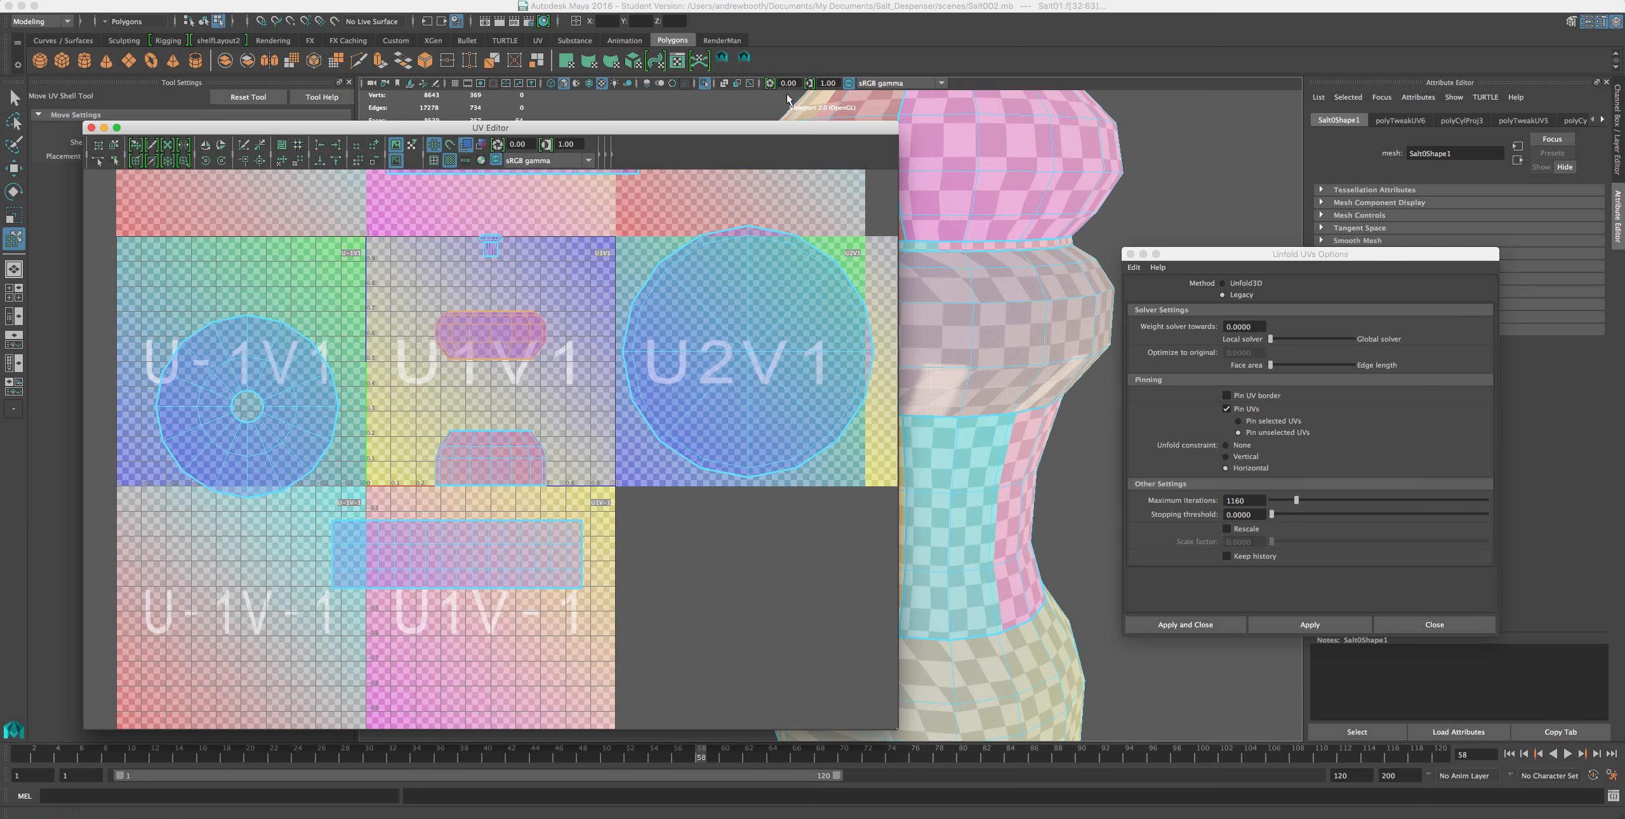
left_click_drag(775, 127, 482, 240)
right_click_drag(1005, 300, 1045, 327)
left_click(1029, 318)
left_click(759, 2)
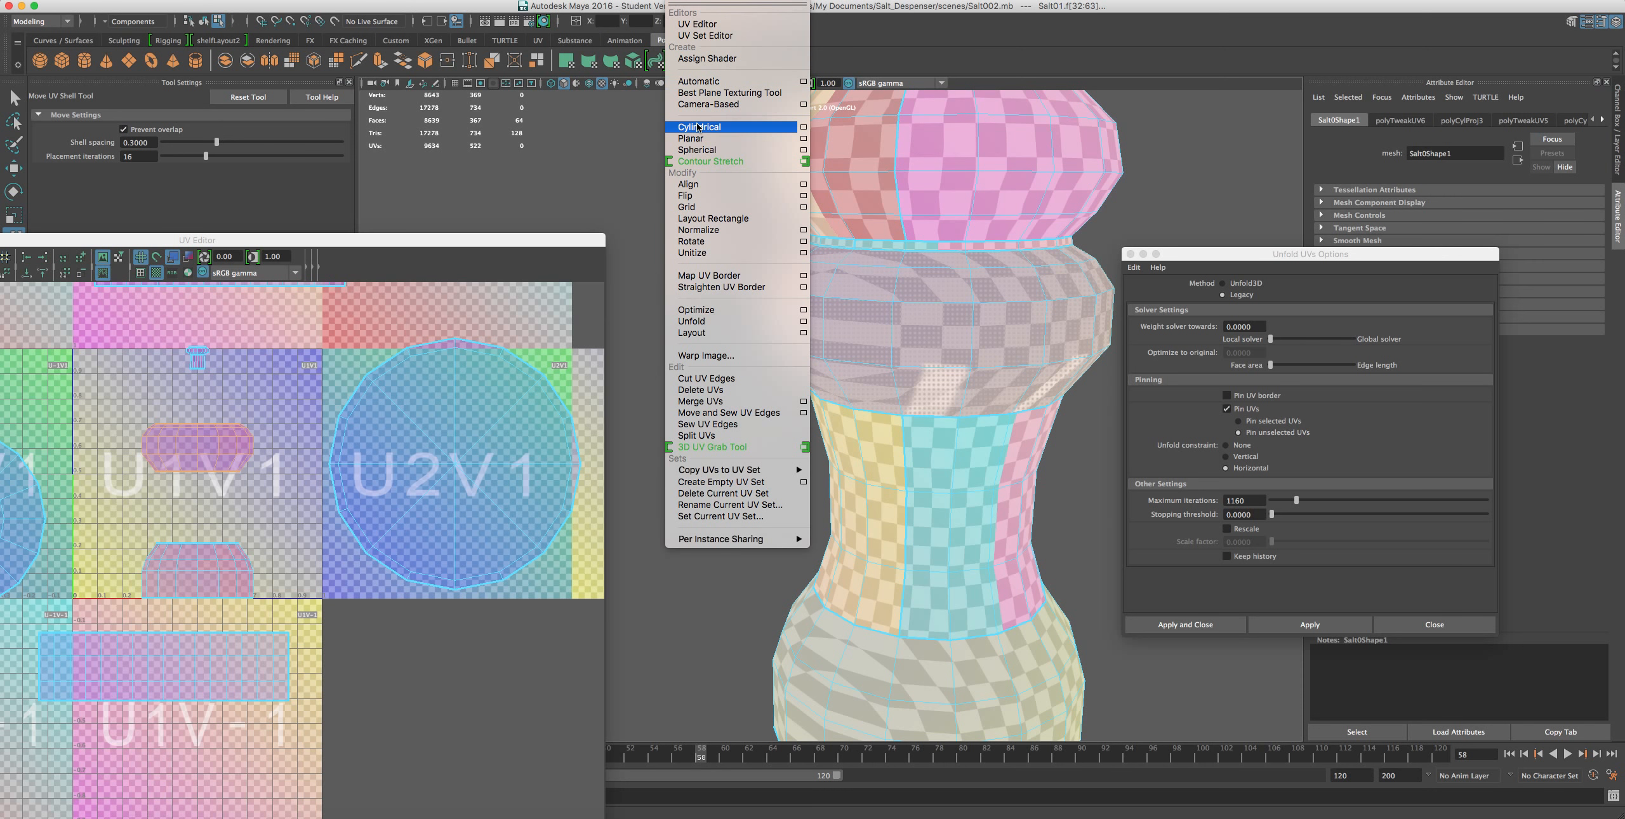
left_click(700, 127)
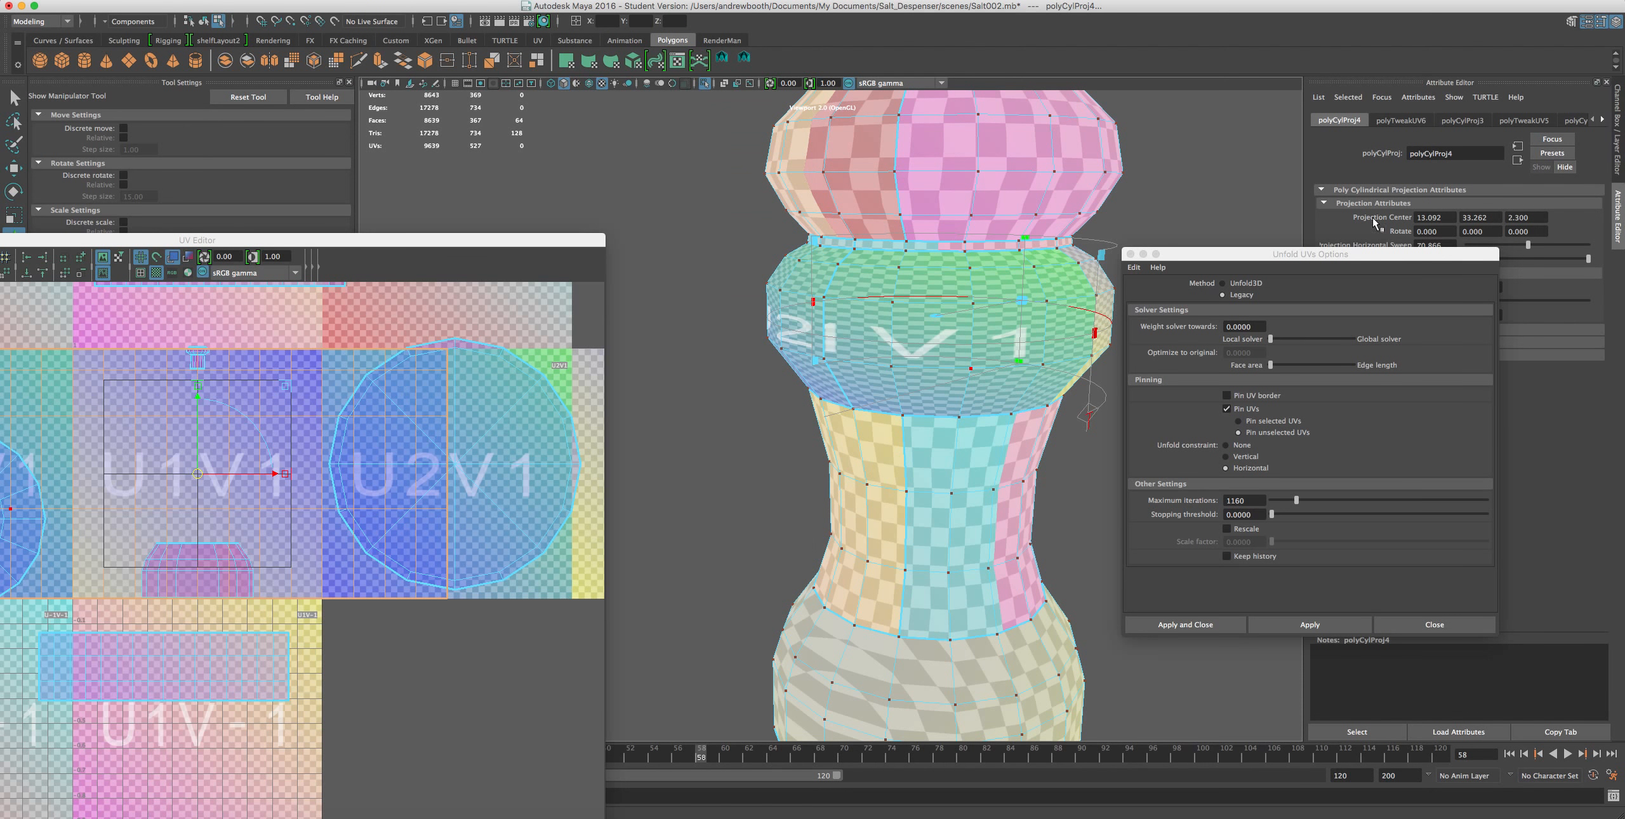
- Widen the bulge's cylindrical projection to a horizontal sweep of about 141.7 and stretch its height to about 7.99
left_click_drag(1357, 252, 1121, 391)
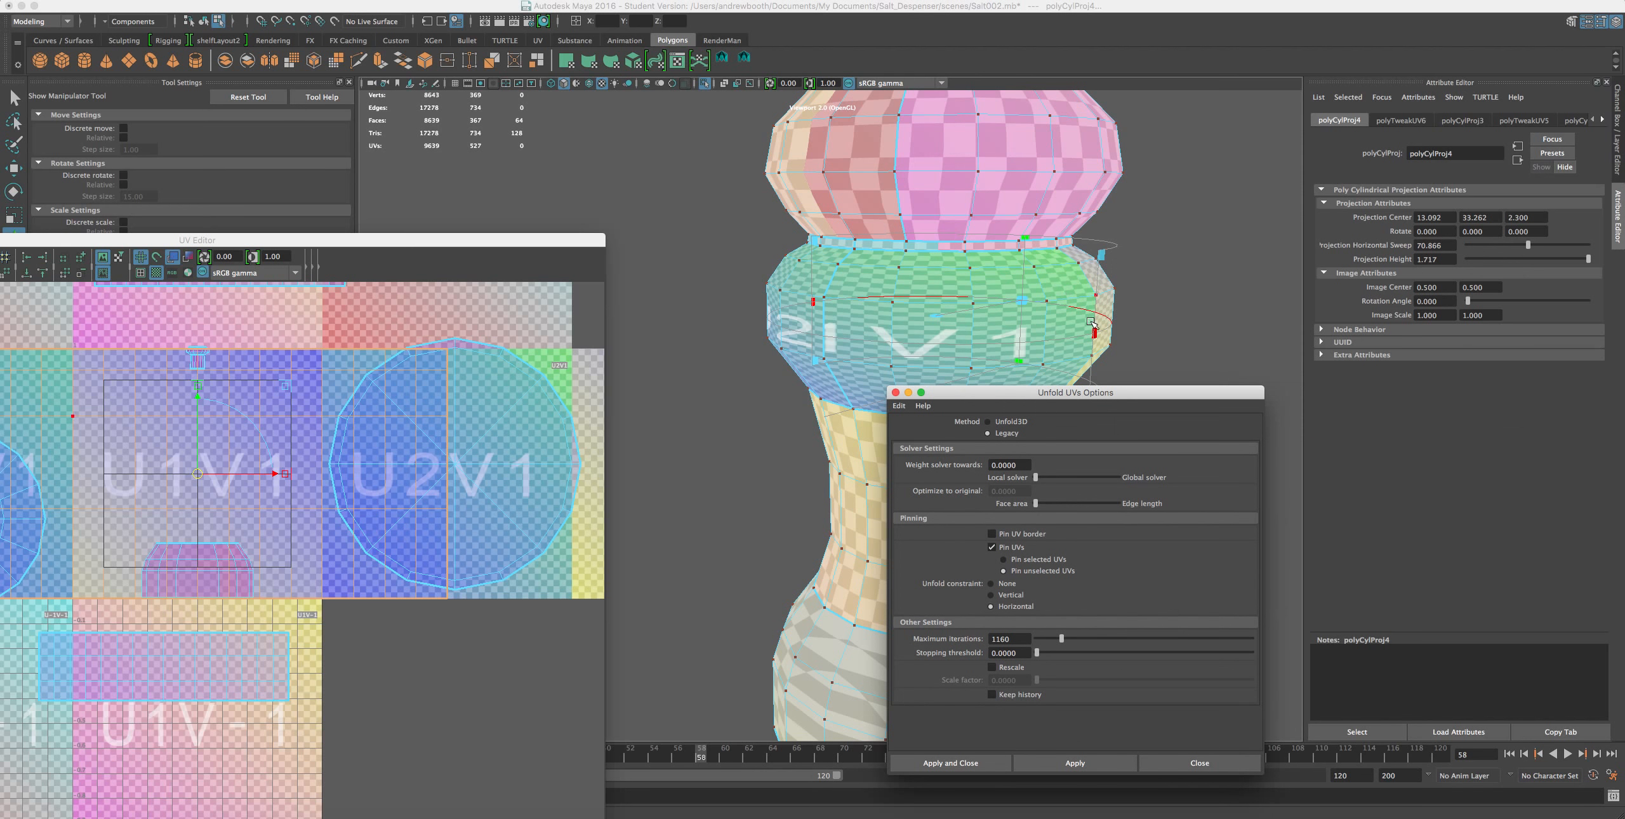
left_click_drag(1091, 333, 819, 333)
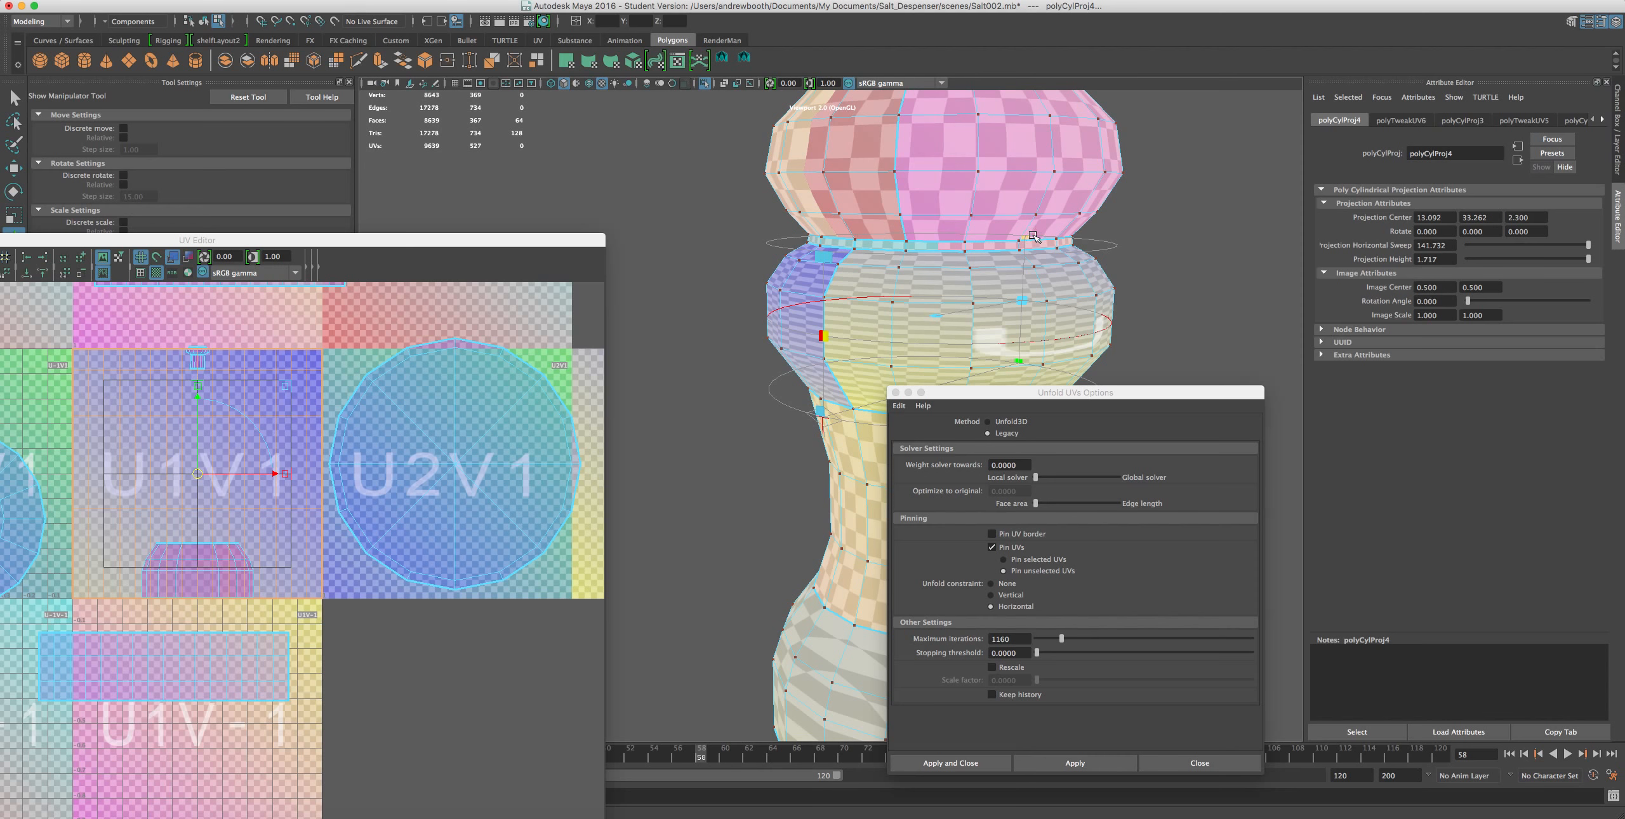
left_click_drag(1024, 237, 1013, 1)
right_click_drag(986, 194, 942, 247, "alt")
scroll(943, 247, "up", 2)
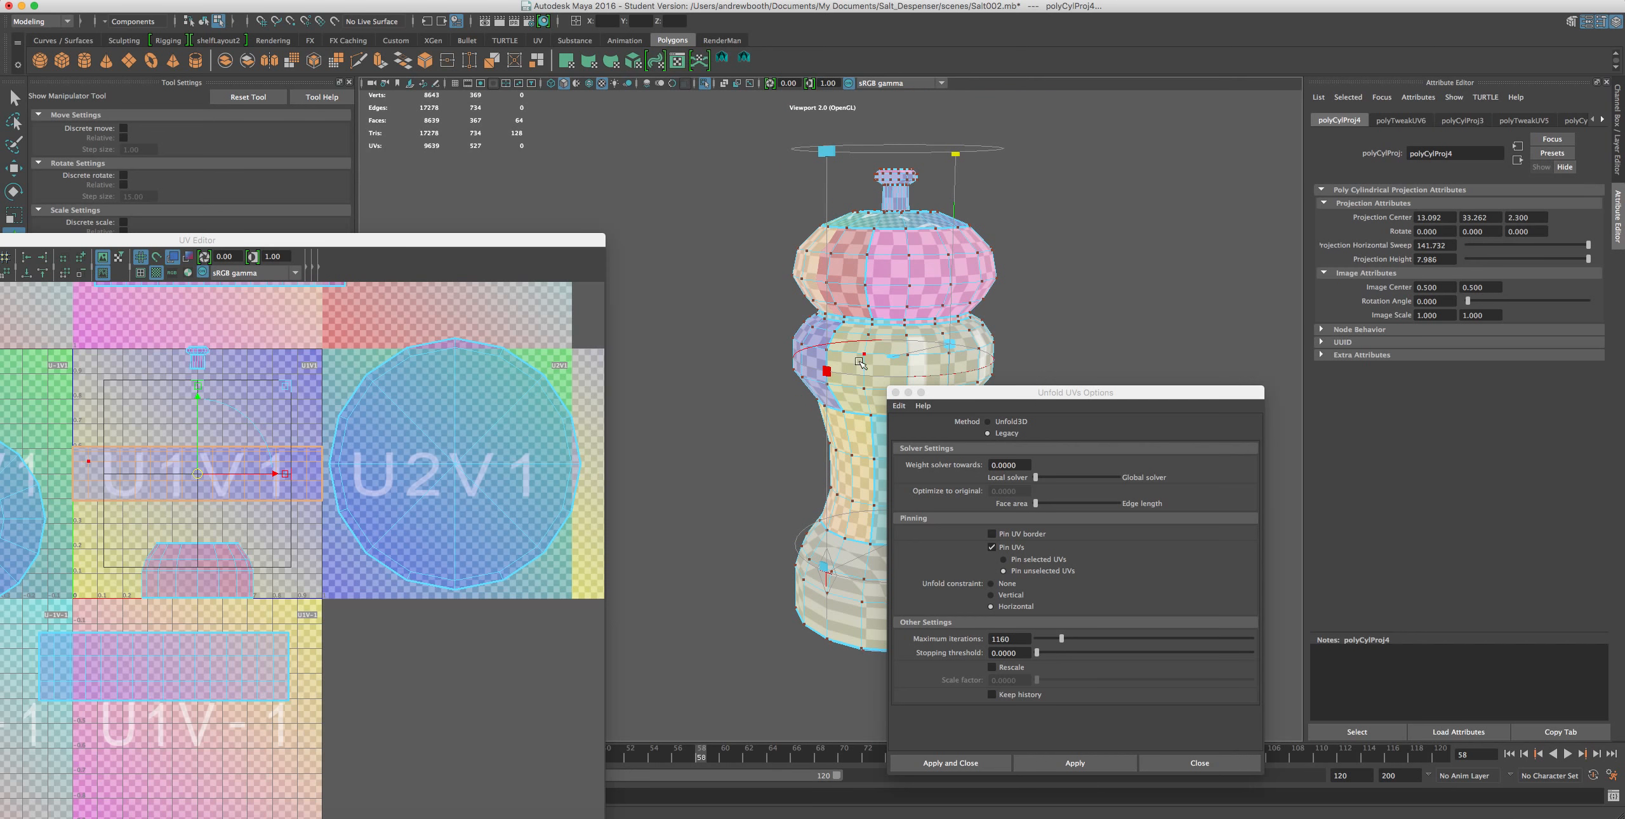
- Rotate the bulge's cylindrical projection to about 8 degrees around Y and lower its center to about 33.1
left_click_drag(1047, 392, 1235, 393)
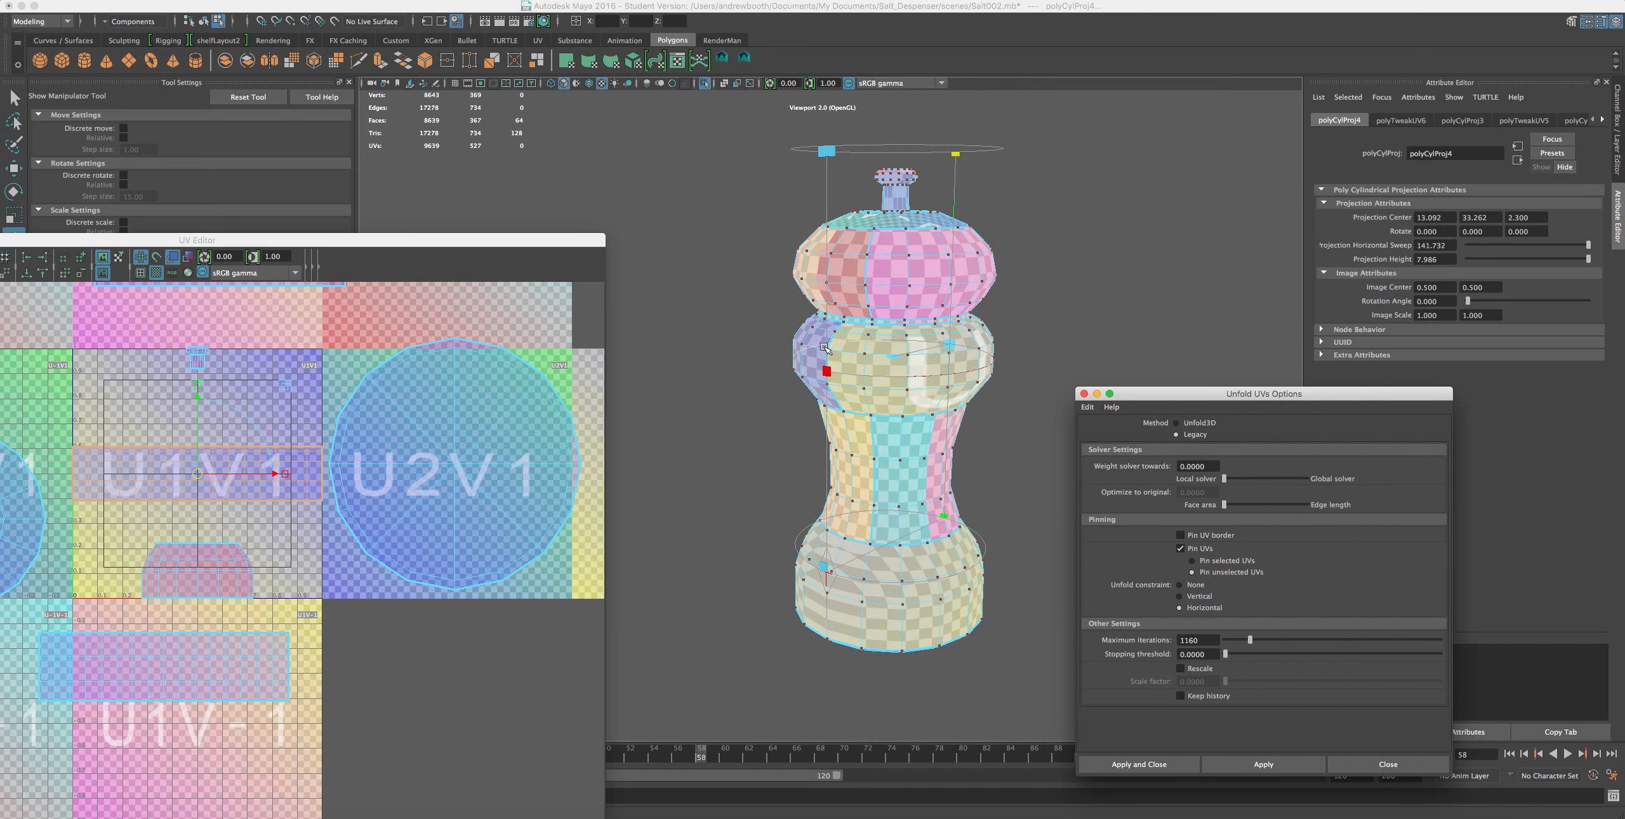
left_click_drag(827, 371, 751, 390)
mouse_move(952, 344)
left_mouse_down()
mouse_move(919, 396)
mouse_move(941, 382)
mouse_move(938, 349)
left_mouse_up()
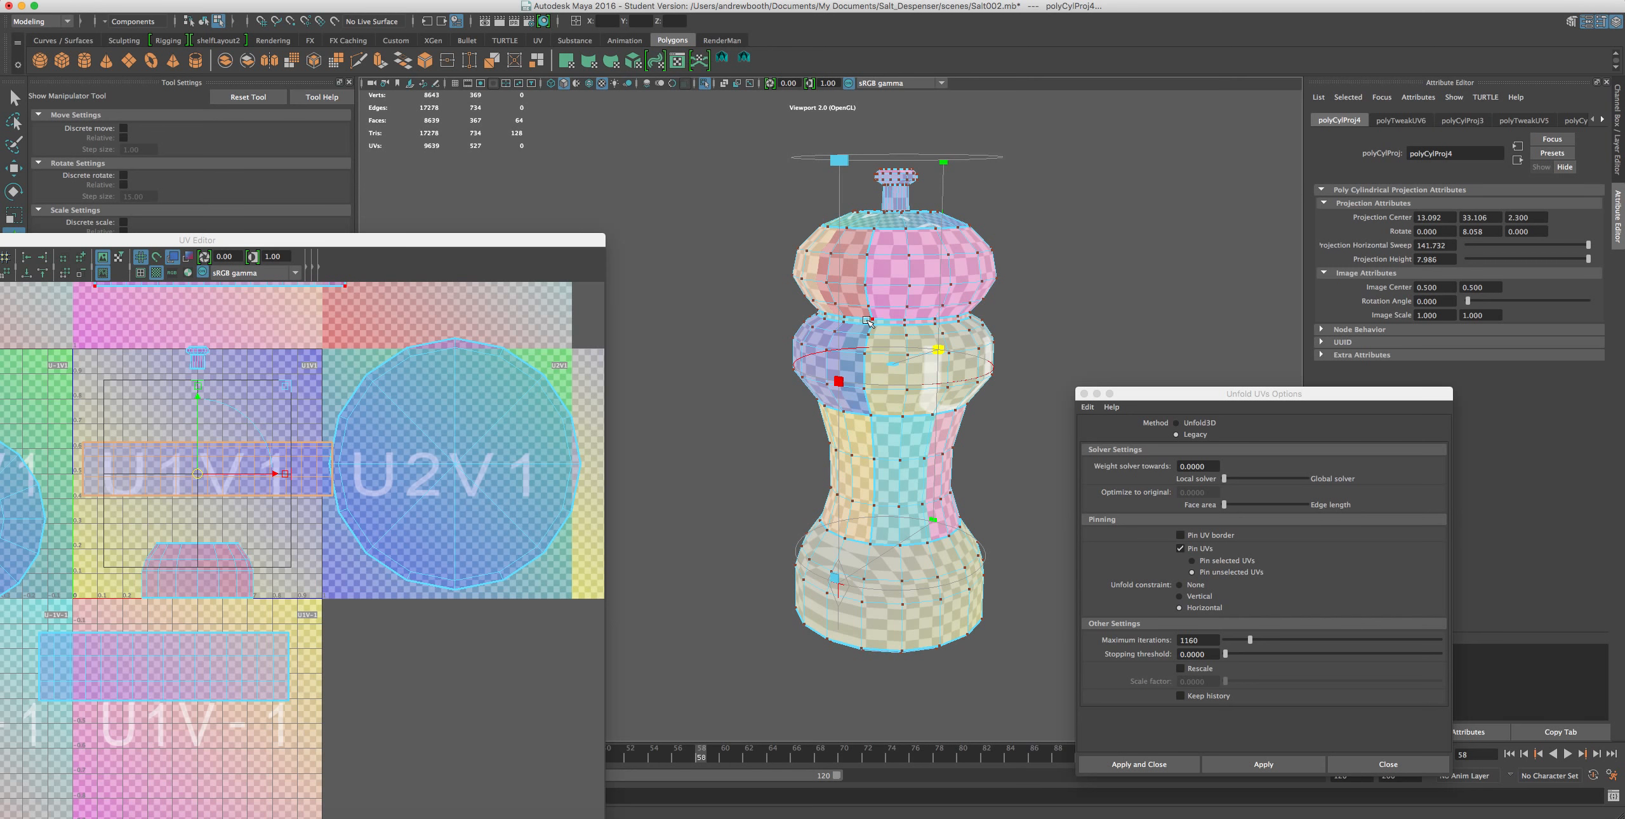
scroll(868, 323, "up", 2)
scroll(868, 323, "down", 3)
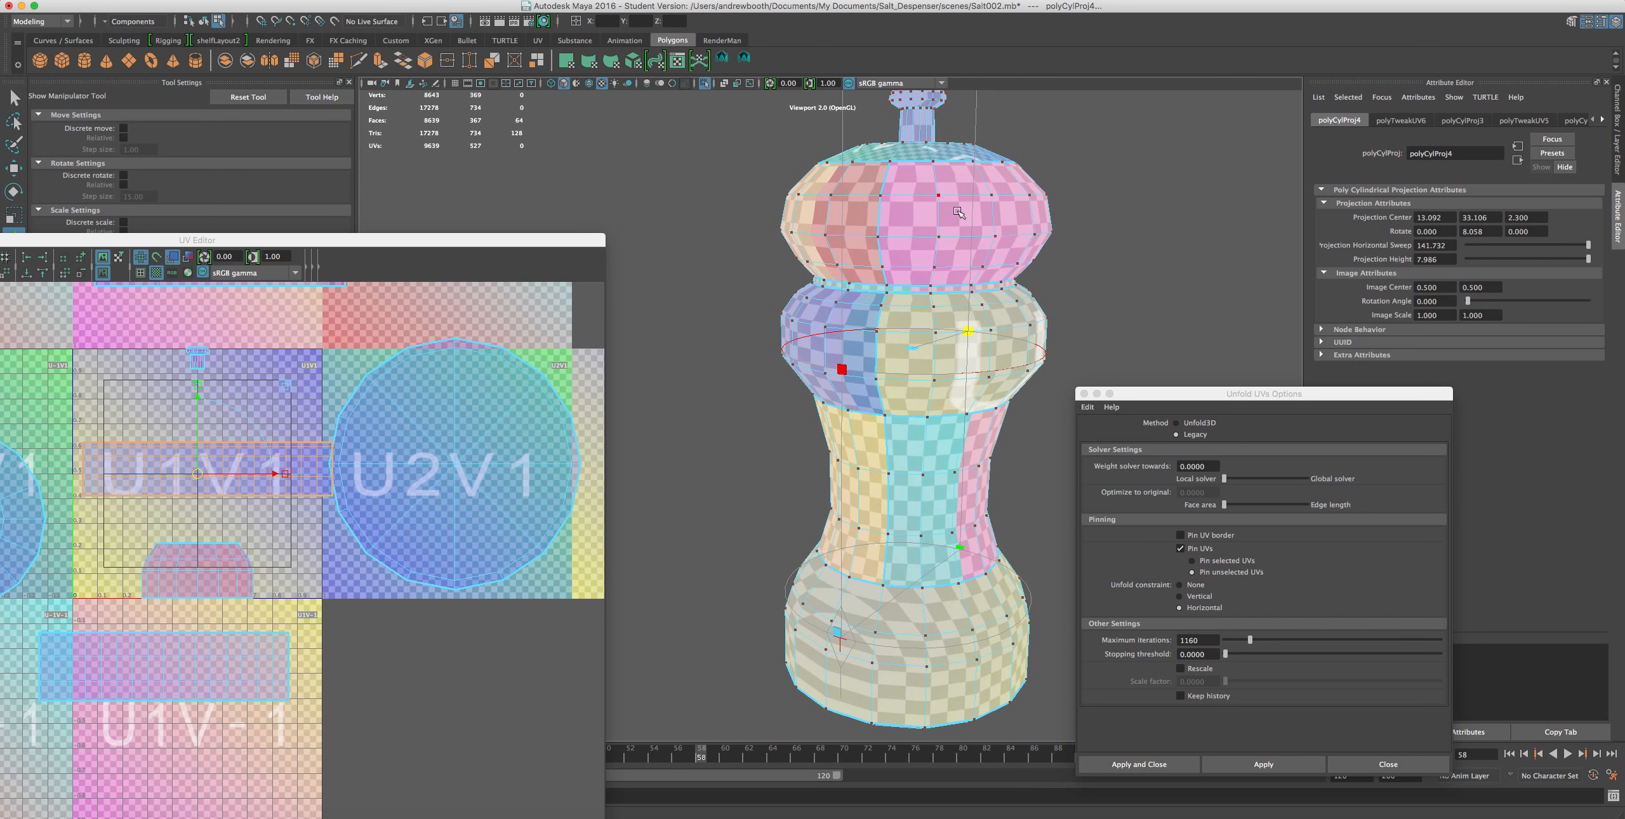
- Increase the projection height to about 9.45, lower its center to about 32.26 and rotate it to about 11.9 degrees around Y
left_click_drag(928, 199, 928, 163)
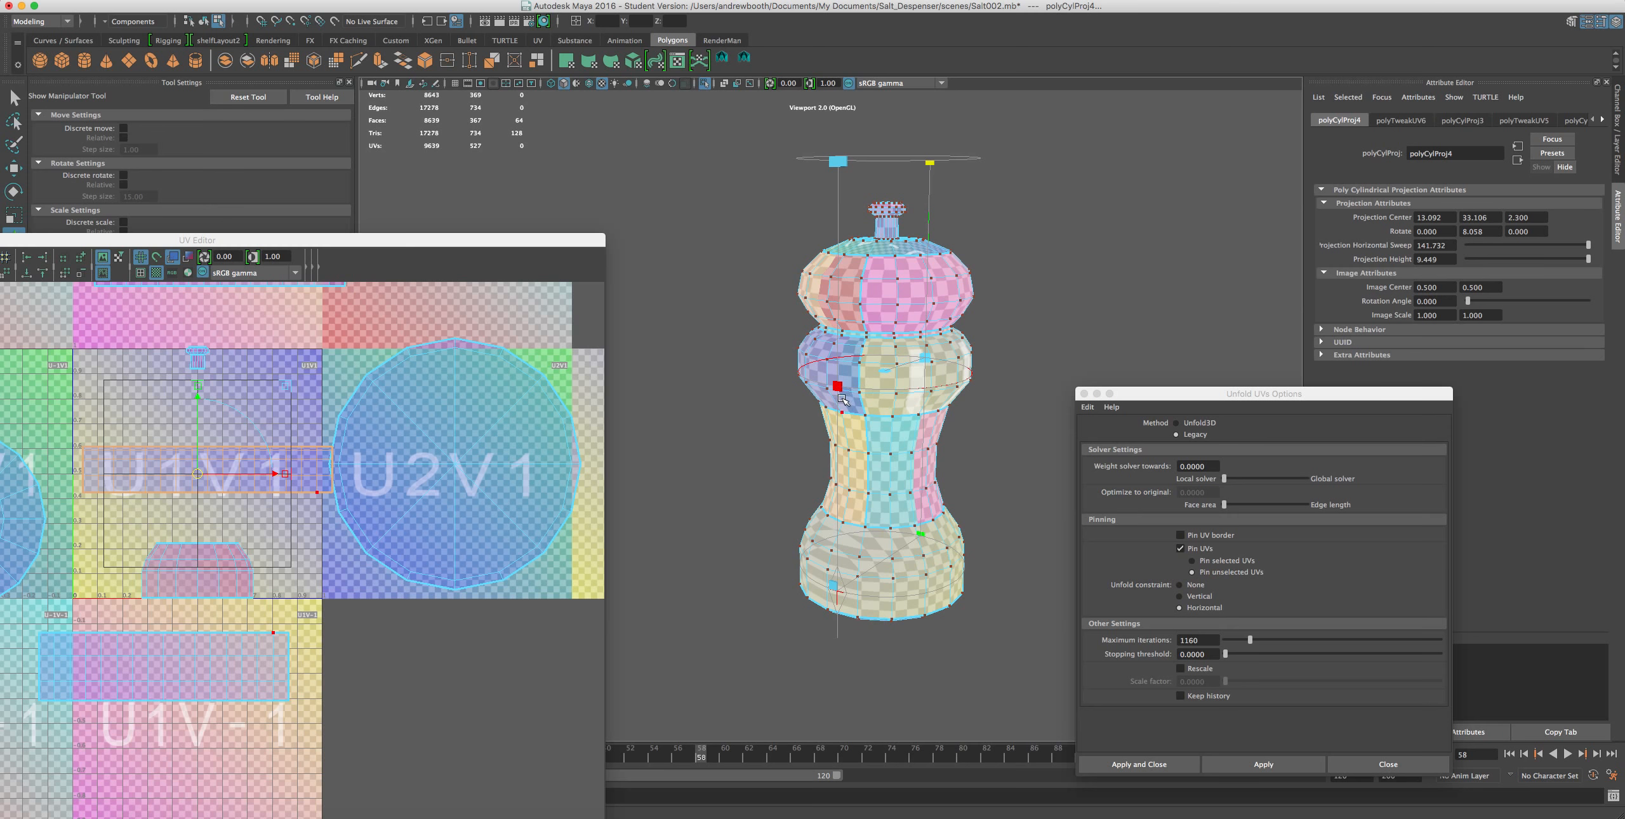
left_click_drag(921, 361, 914, 395)
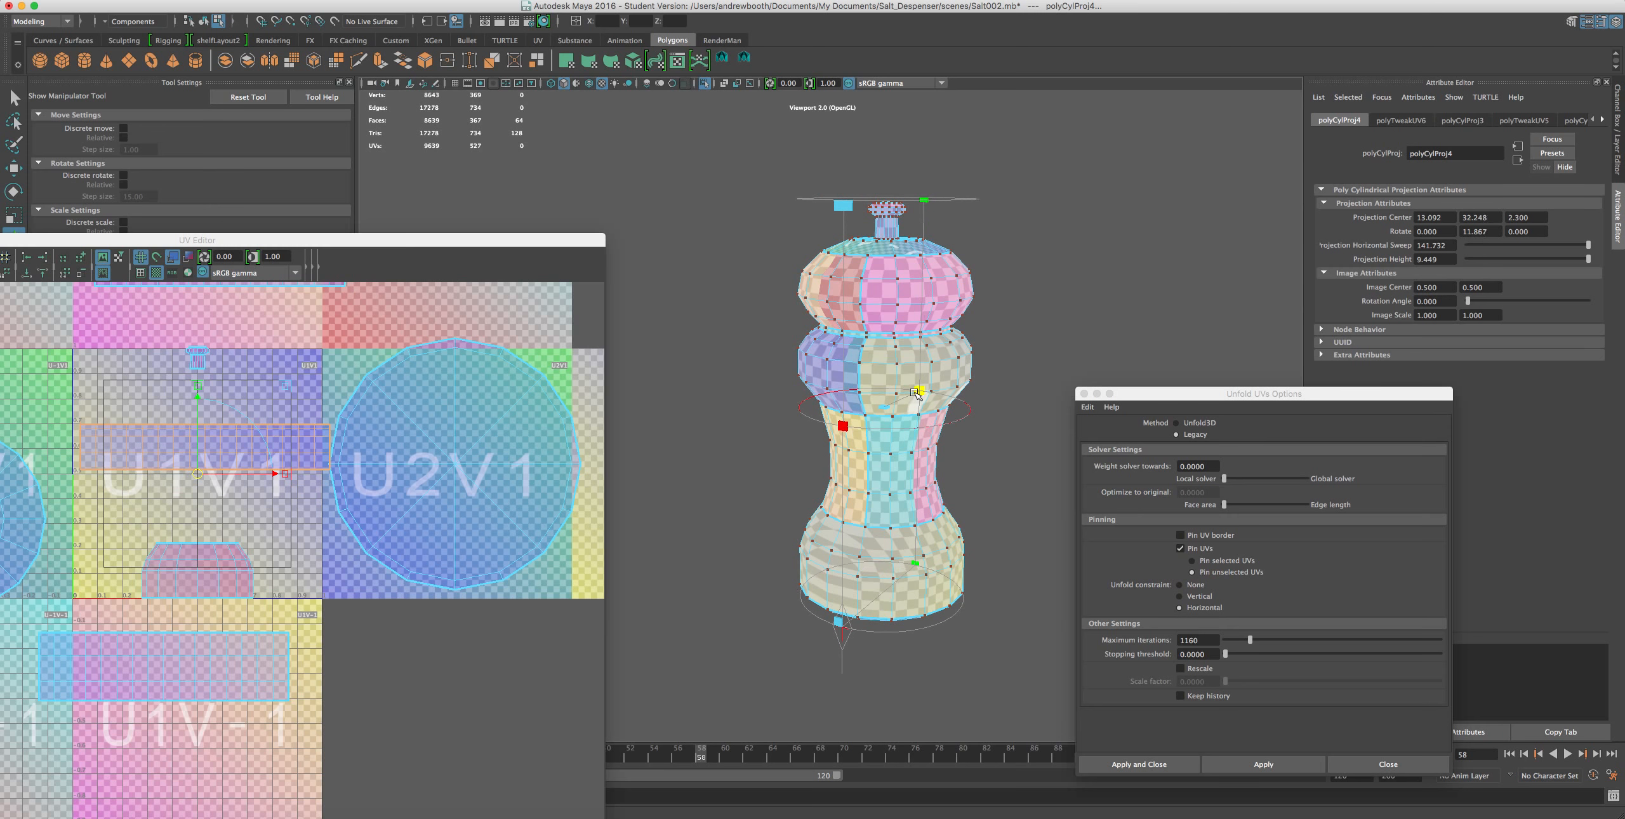
scroll(888, 410, "up", 4)
scroll(888, 410, "down", 5)
scroll(897, 400, "up", 3)
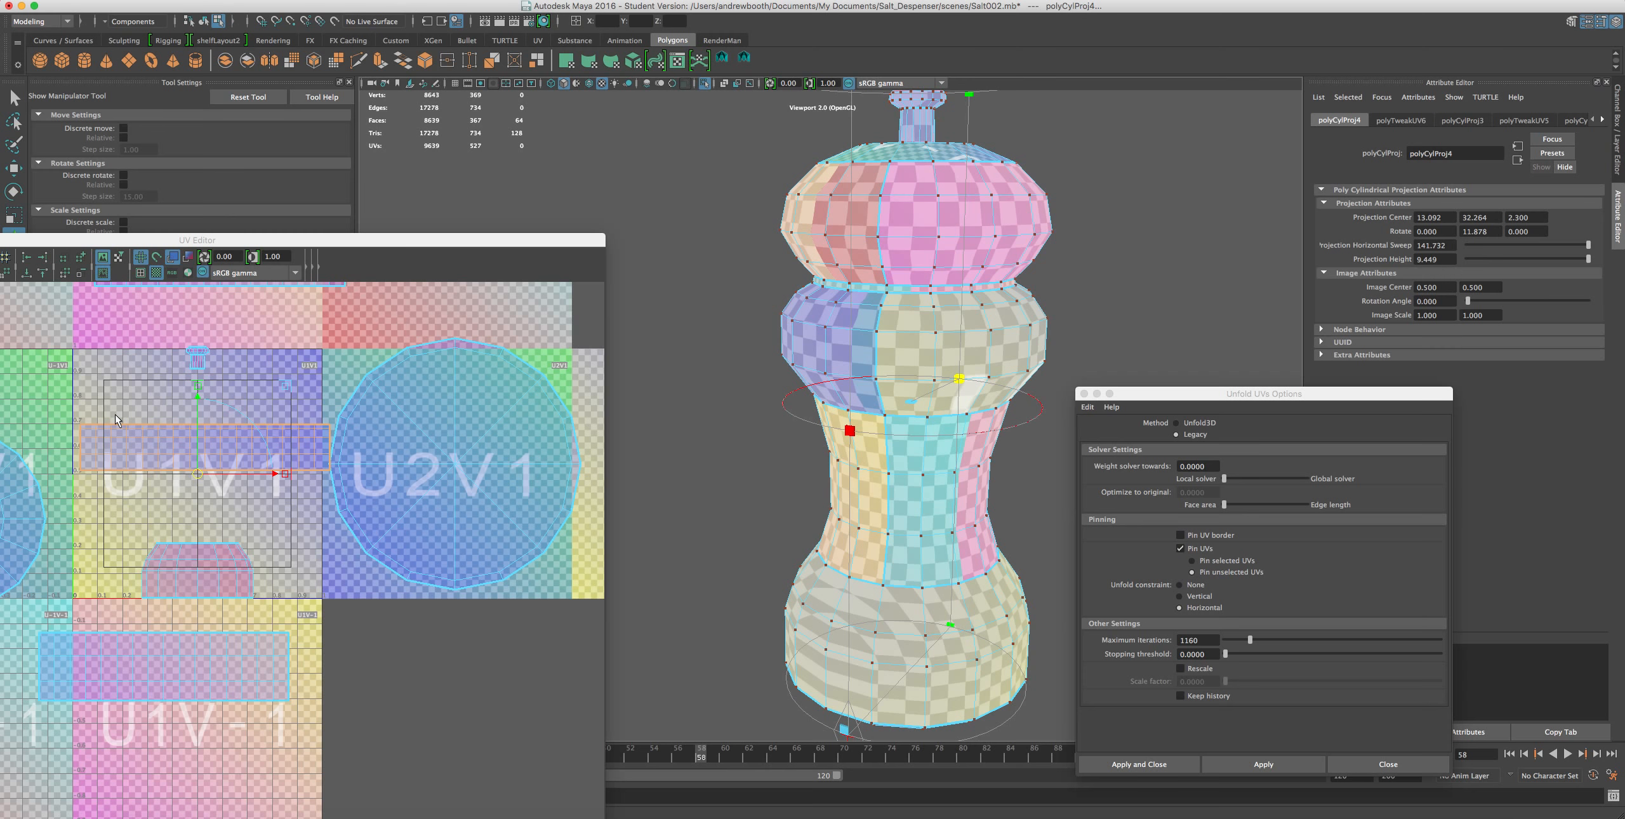
- Move the bulge's projected UVs in tile U1V1 to an image center of about 0.375, 0.607
left_click_drag(198, 475, 163, 448)
scroll(163, 448, "up", 2)
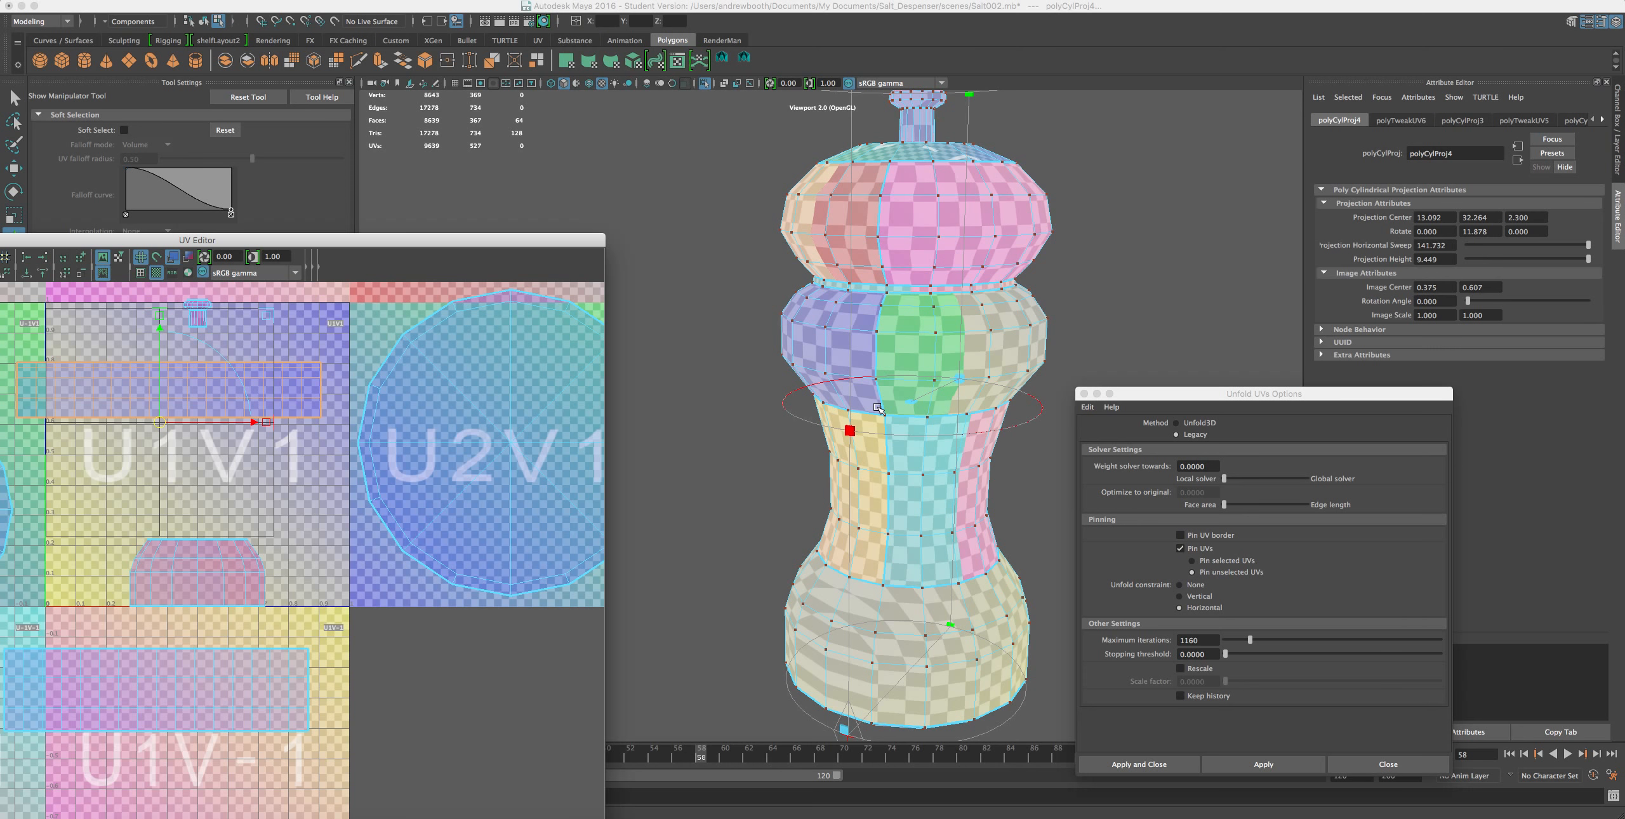
middle_click_drag(346, 475, 404, 572, "alt")
scroll(478, 493, "up", 5)
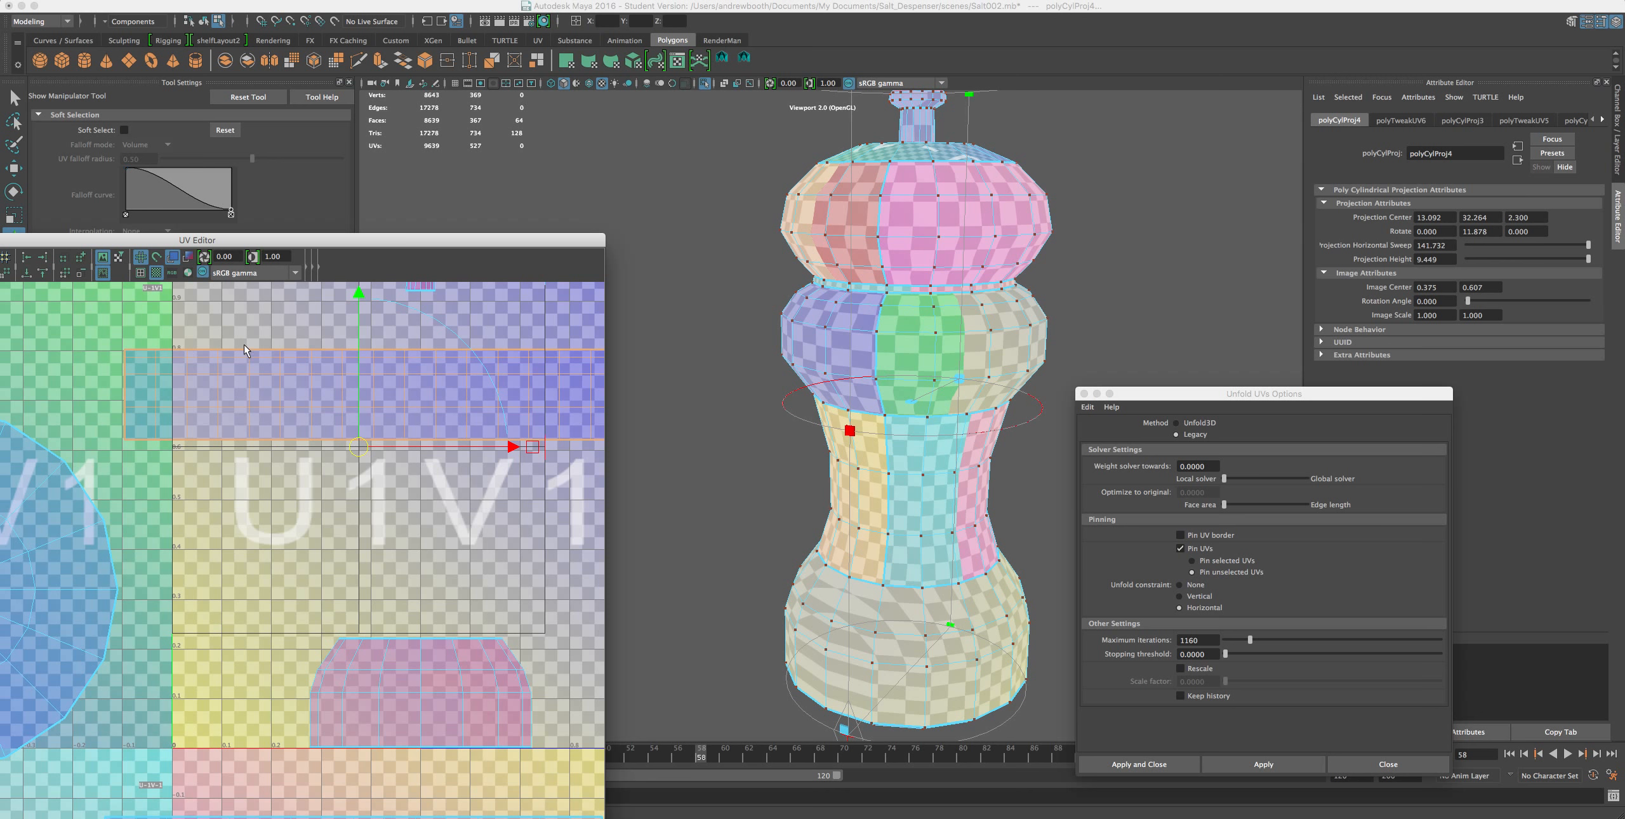
- Select all UVs of the bulge's rectangular shell and scale them slightly shorter vertically
right_click(138, 393)
left_click(194, 392)
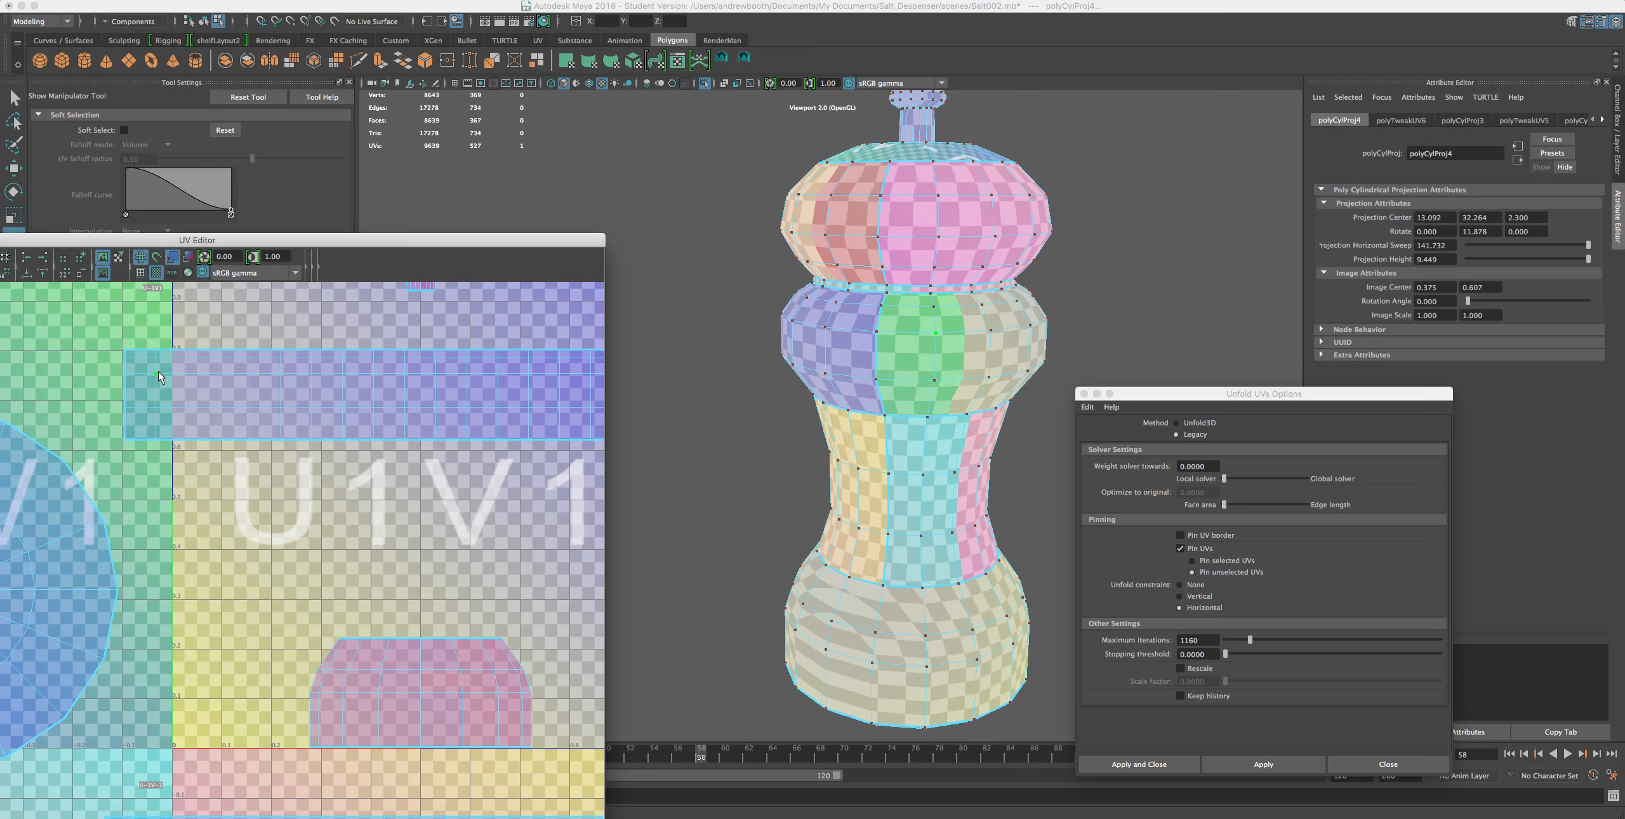
left_click(157, 373)
scroll(204, 406, "down", 1)
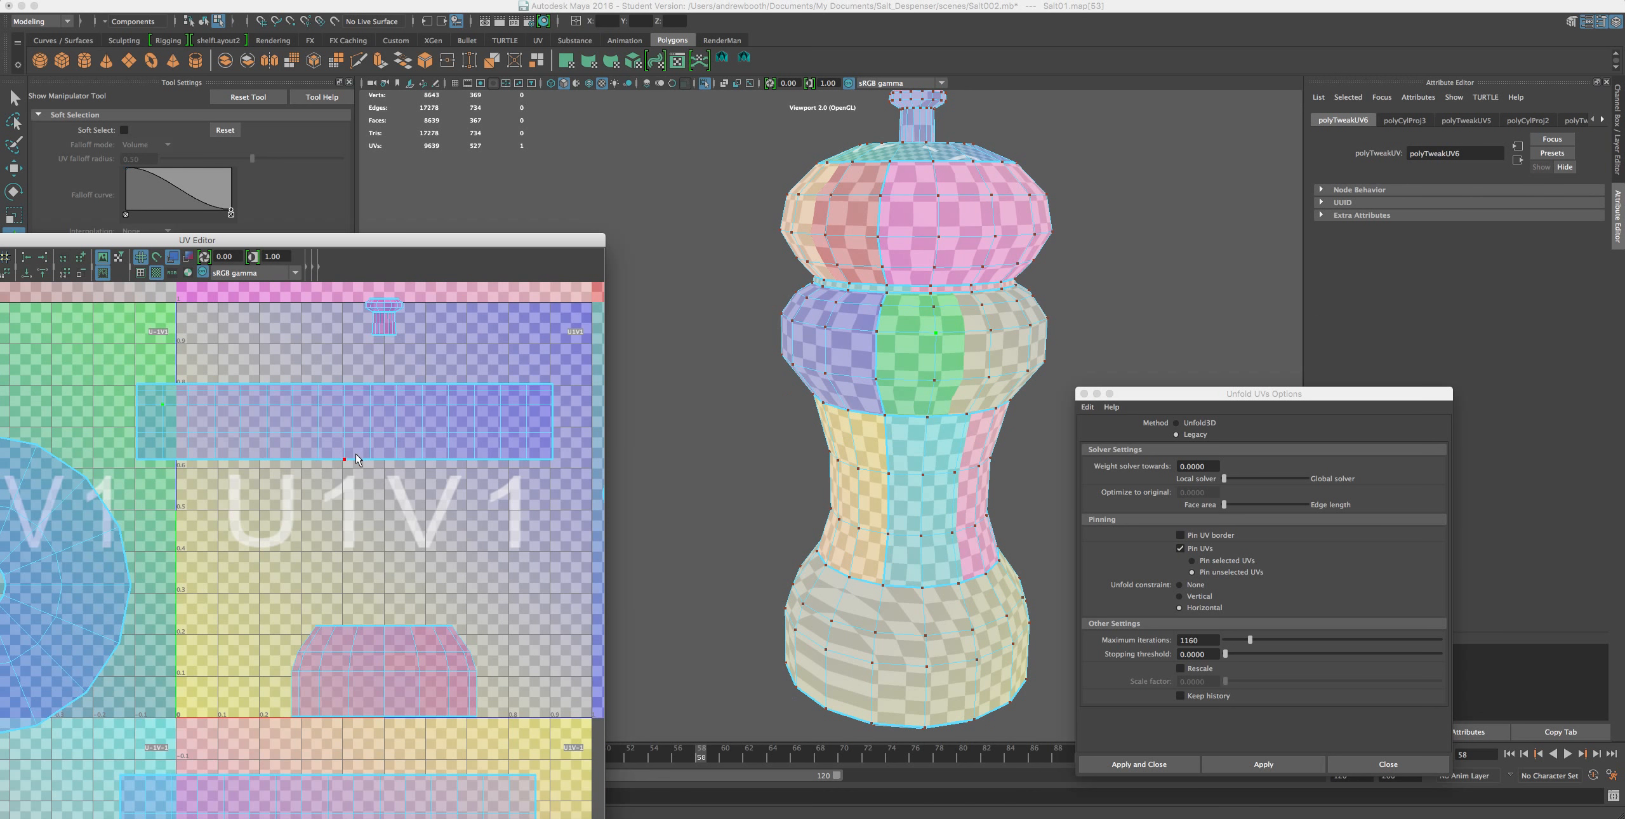
left_click_drag(568, 366, 116, 472)
key("r")
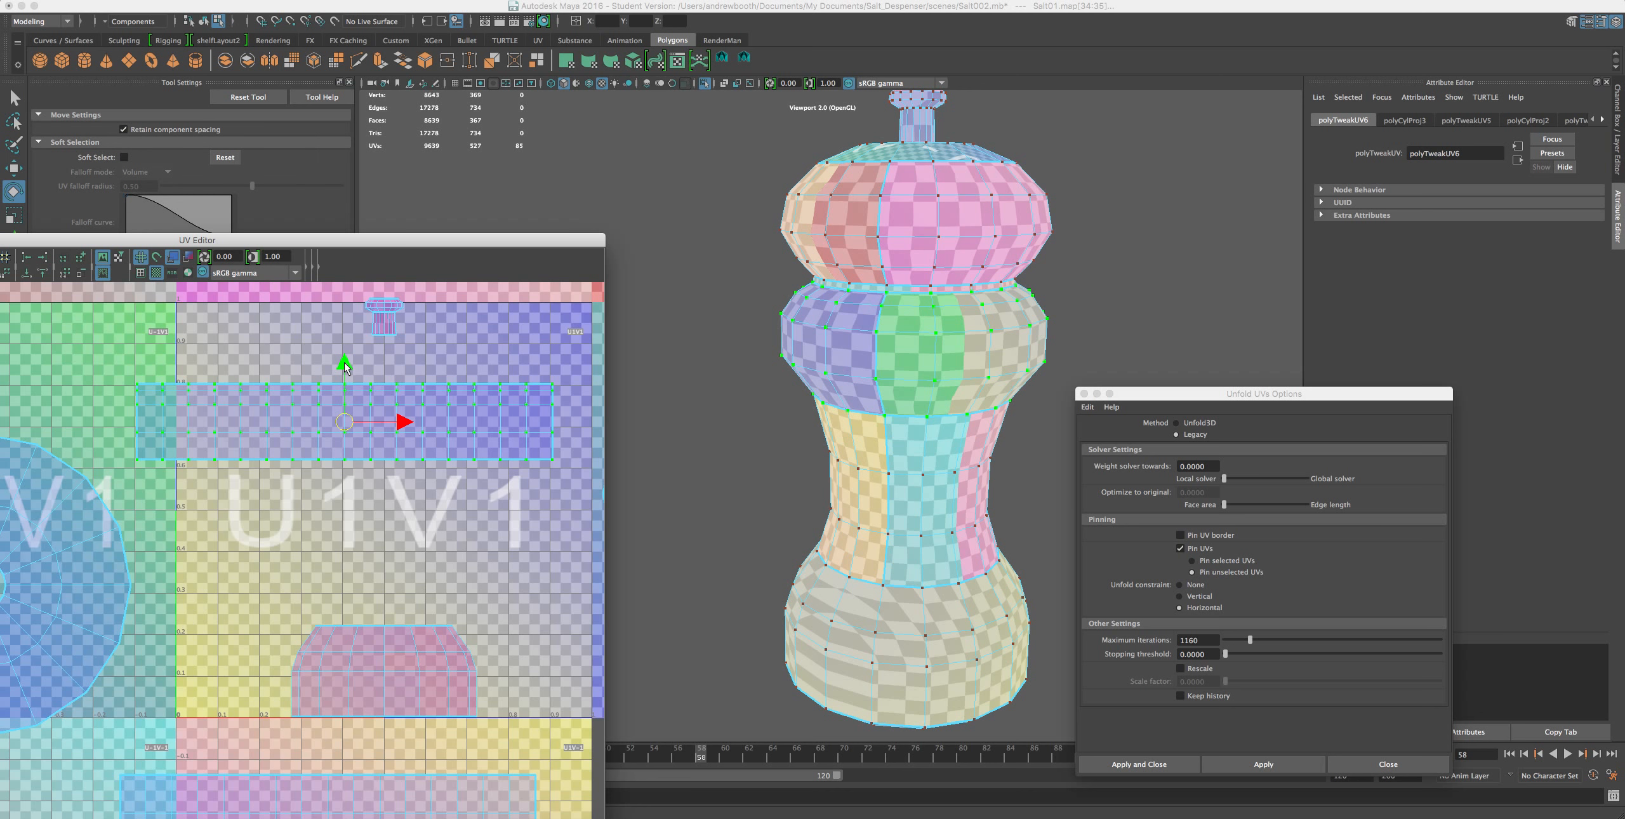
mouse_move(341, 384)
left_mouse_down()
mouse_move(341, 363)
mouse_move(342, 388)
left_mouse_up()
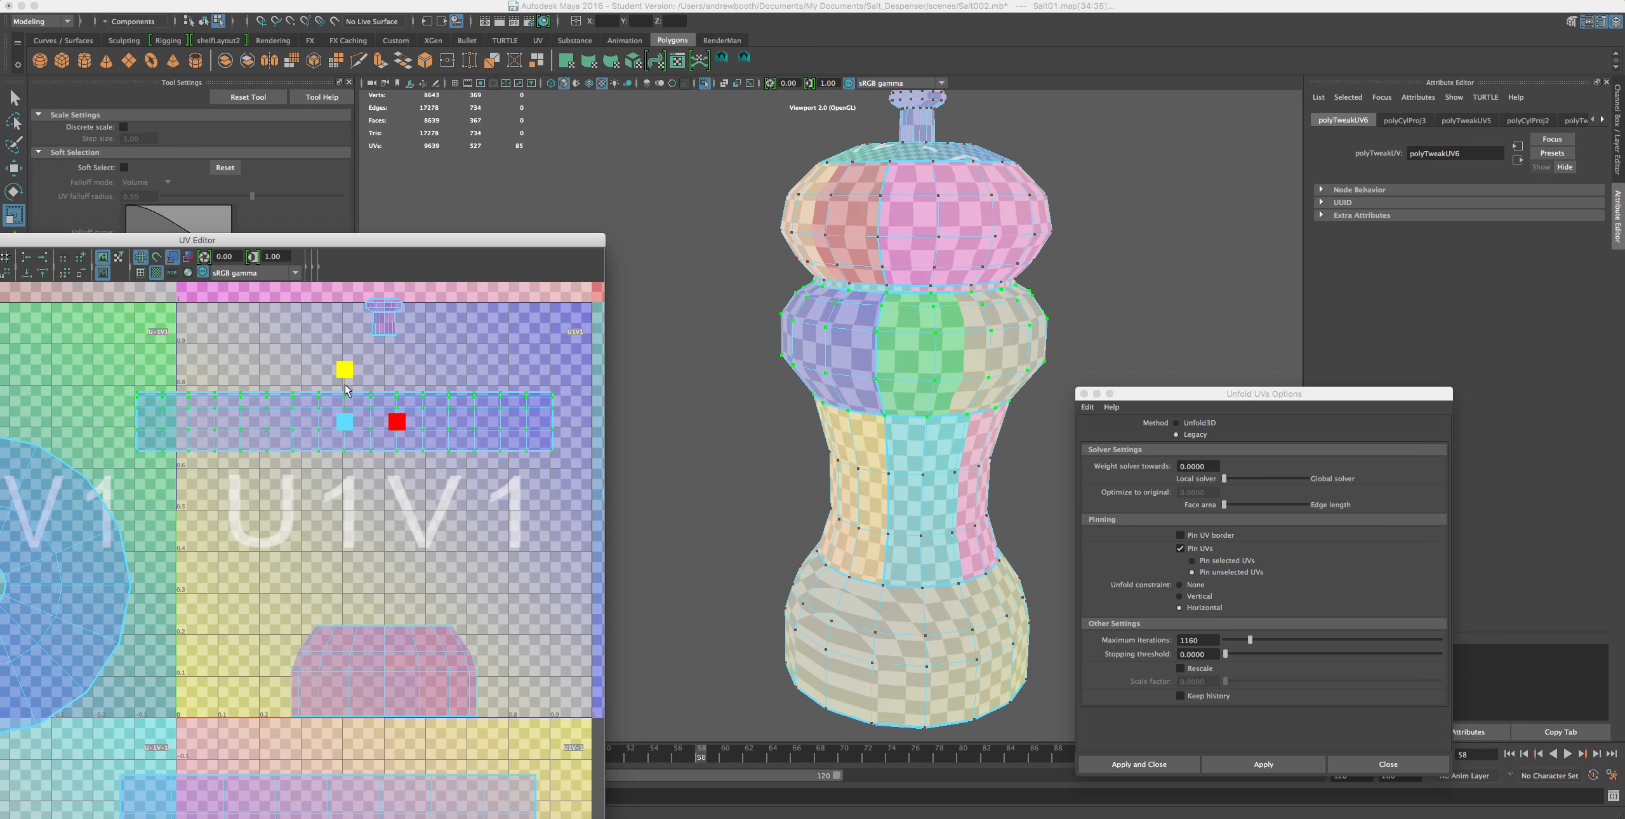
- Unfold the bulge shell's UVs except the two end columns with the Horizontal constraint
right_click(514, 407)
left_click_drag(539, 376, 163, 481)
left_click_drag(1196, 396, 1182, 294)
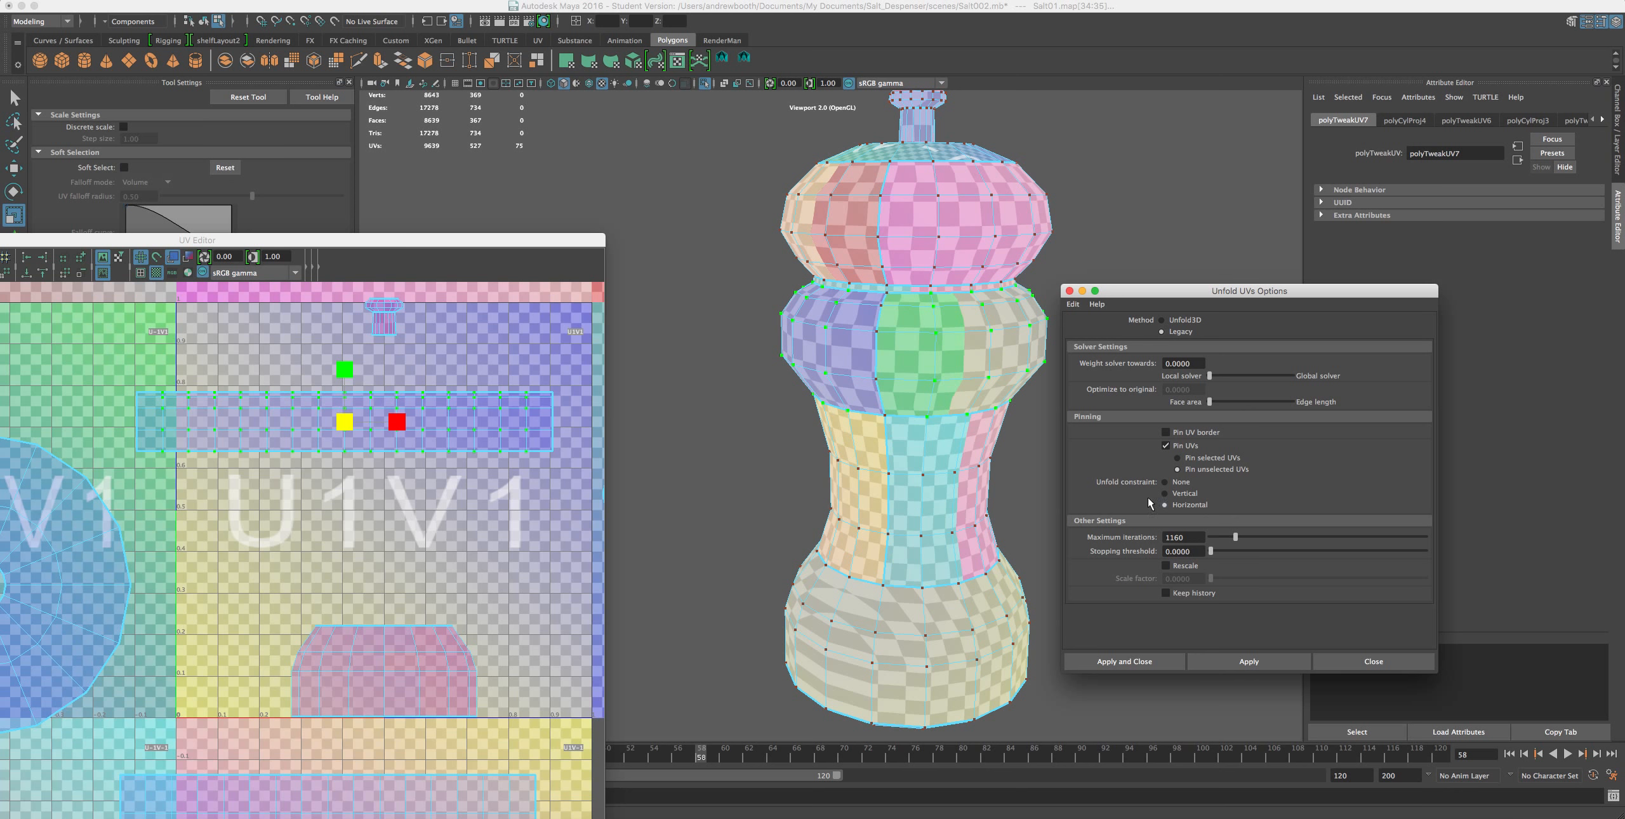
scroll(921, 493, "up", 3)
left_click(918, 490)
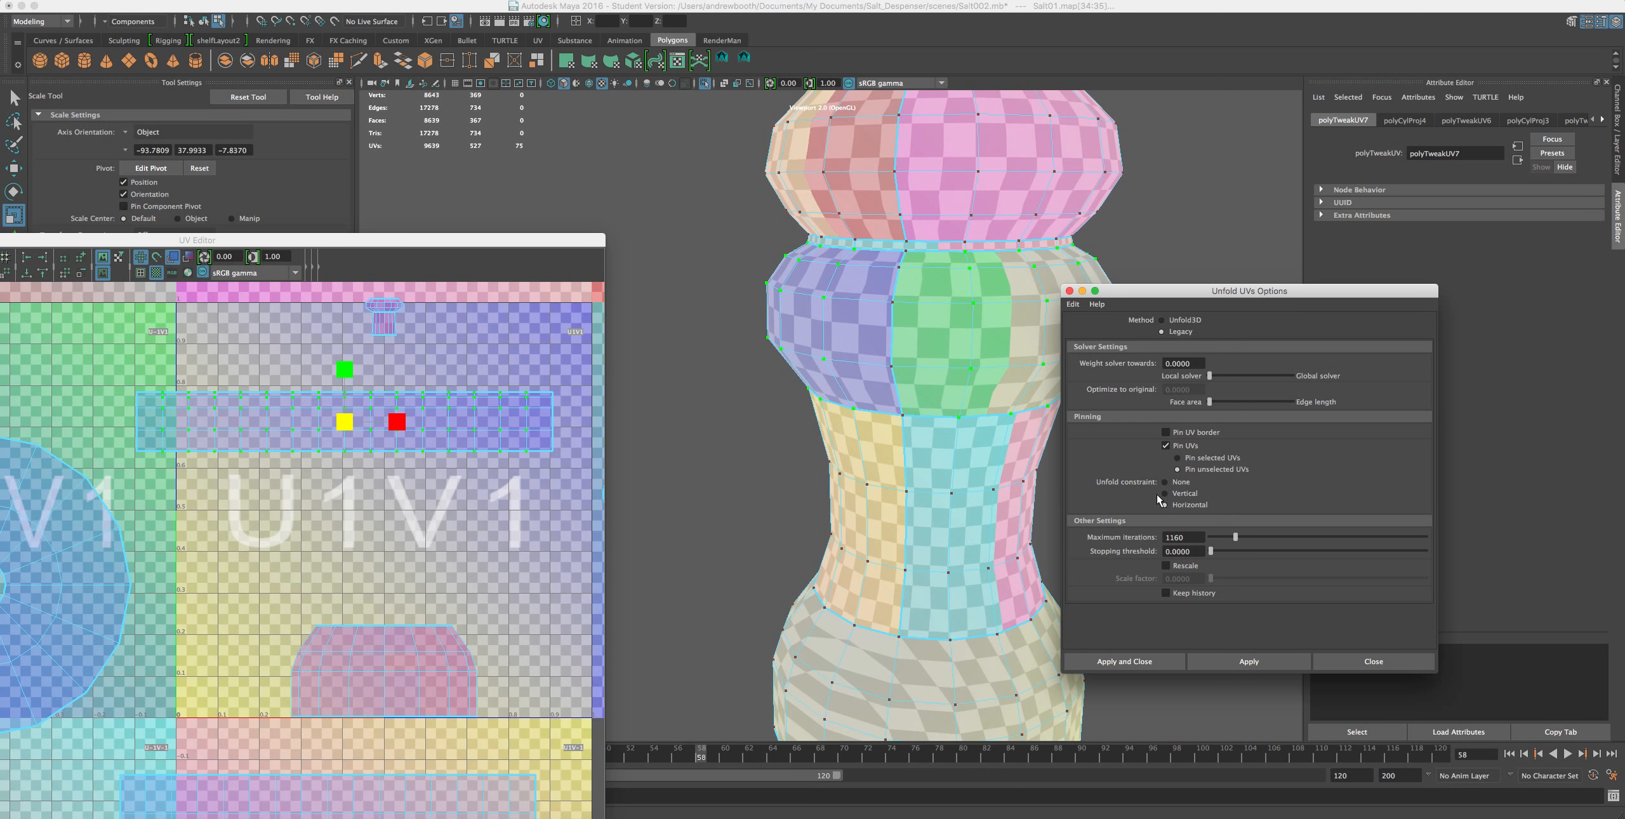
left_click(1226, 665)
- Unfold the bulge shell's inner rows of UVs, excluding the top and bottom rows, with the Vertical constraint
left_click_drag(557, 433, 112, 398)
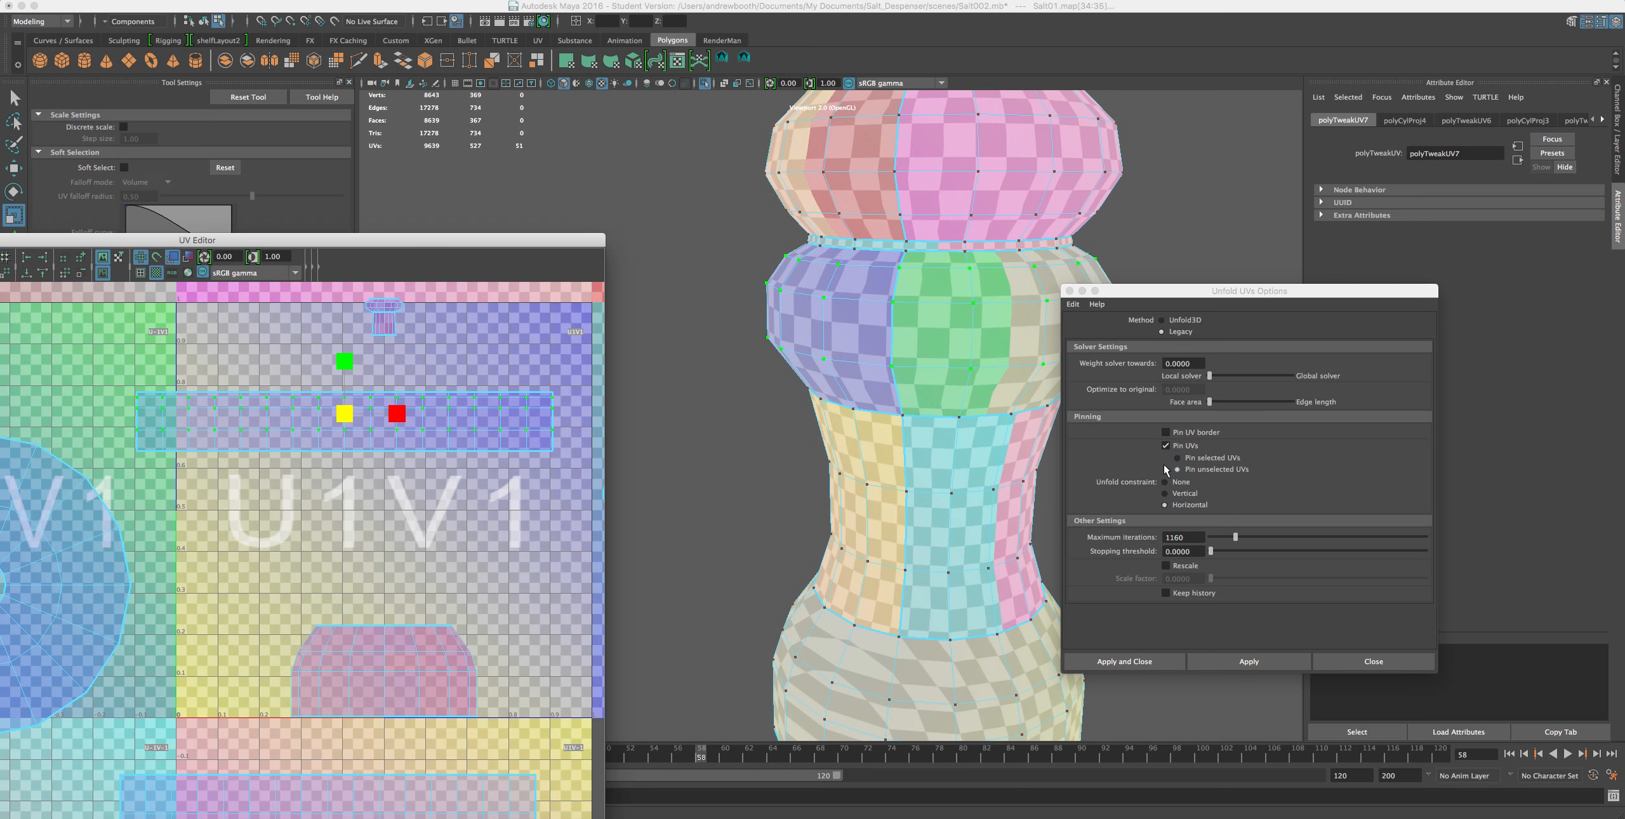
left_click(1171, 494)
left_click(1201, 661)
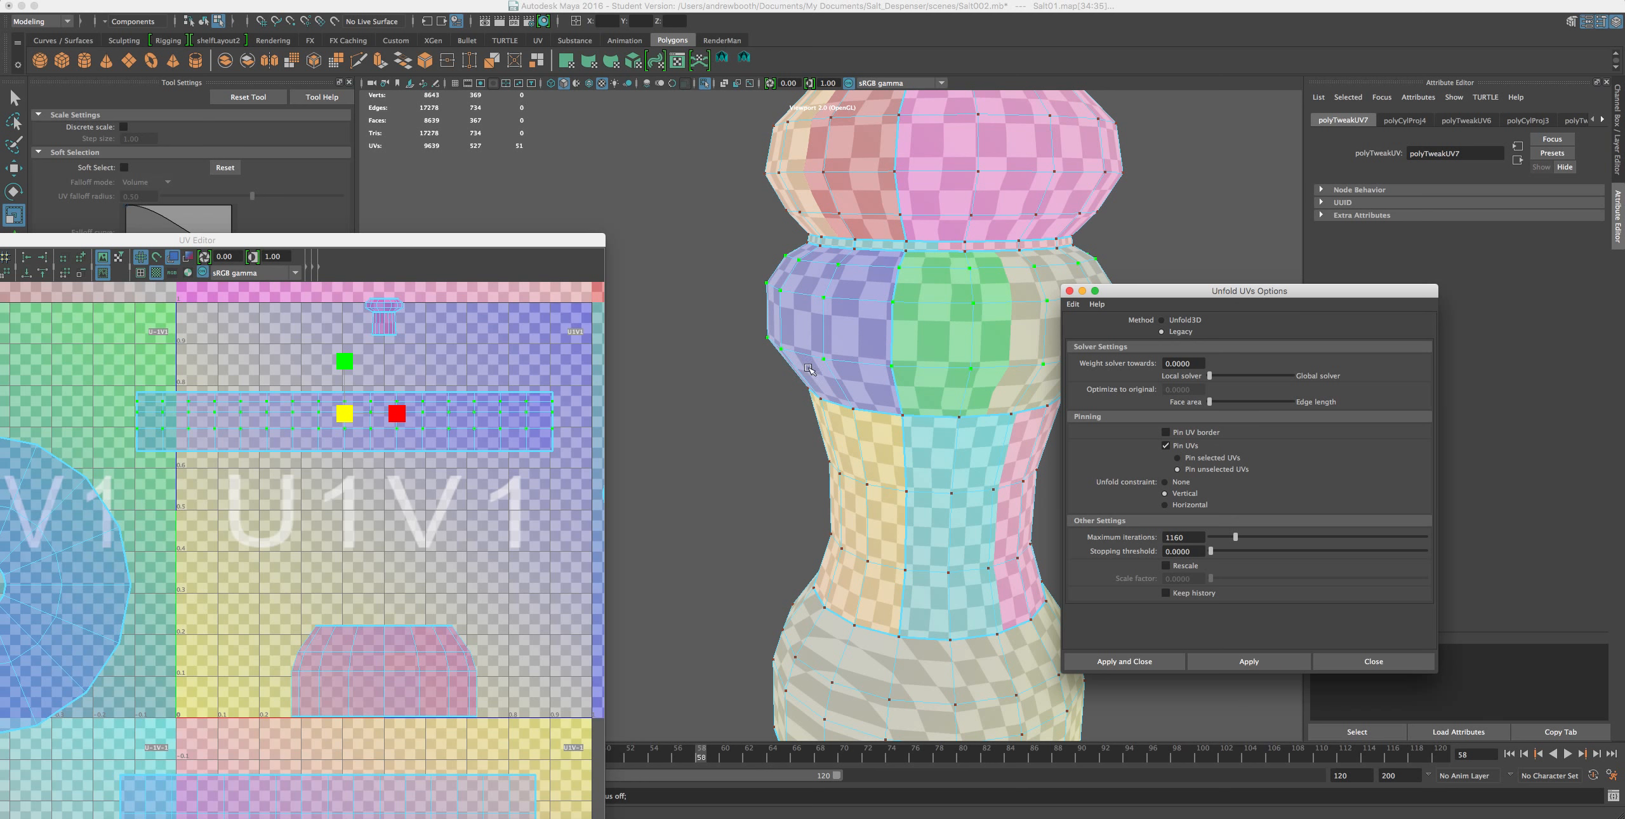
left_click_drag(908, 327, 831, 319, "alt")
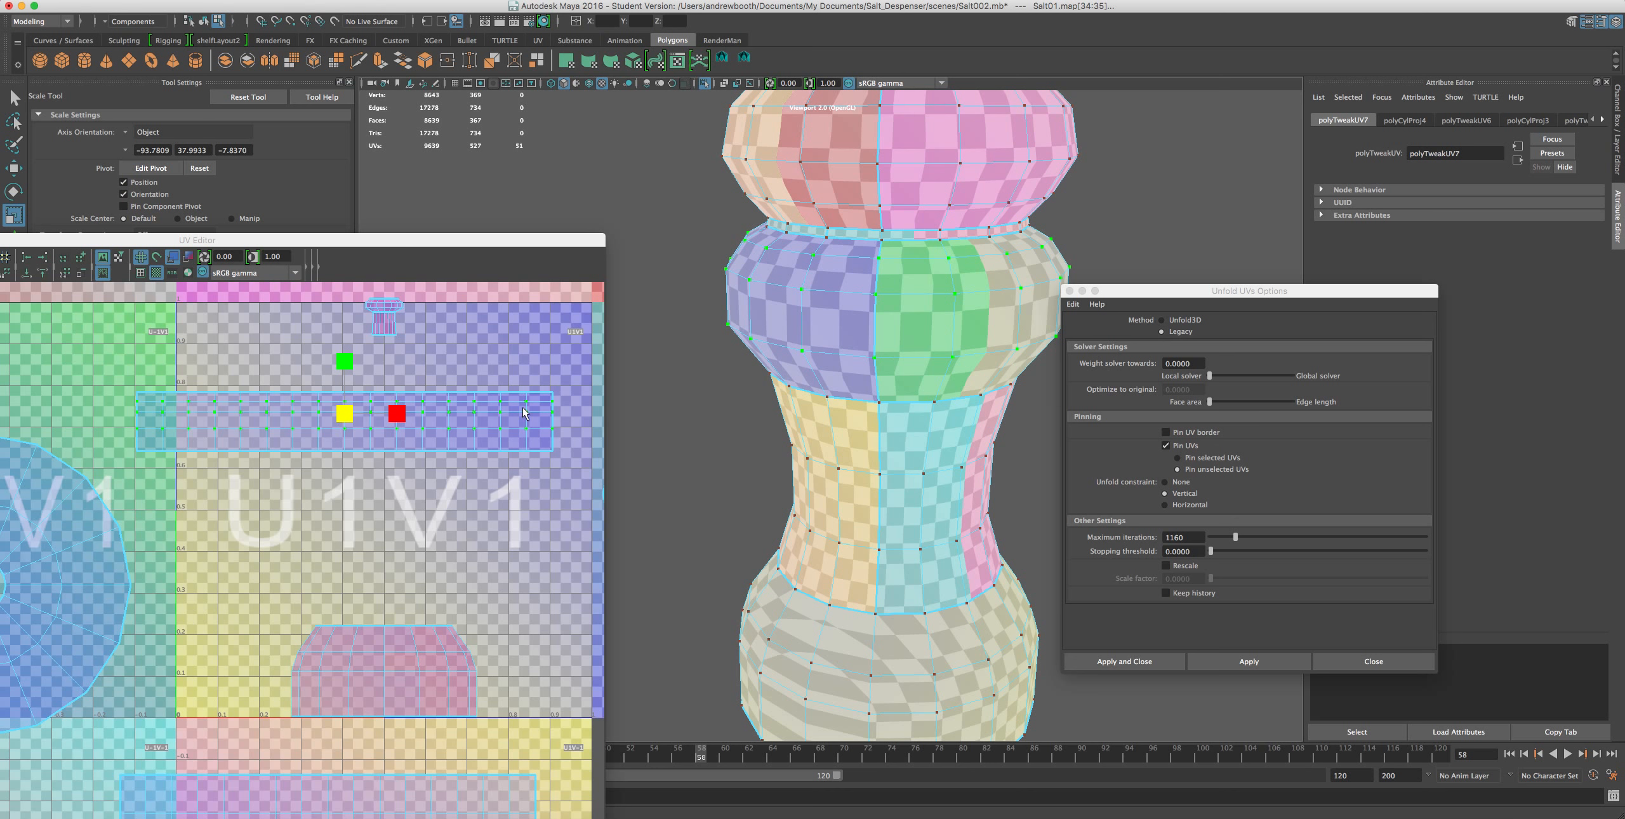
- Scale the entire bulge UV shell slightly taller and clear the selection
left_click_drag(567, 380, 127, 464)
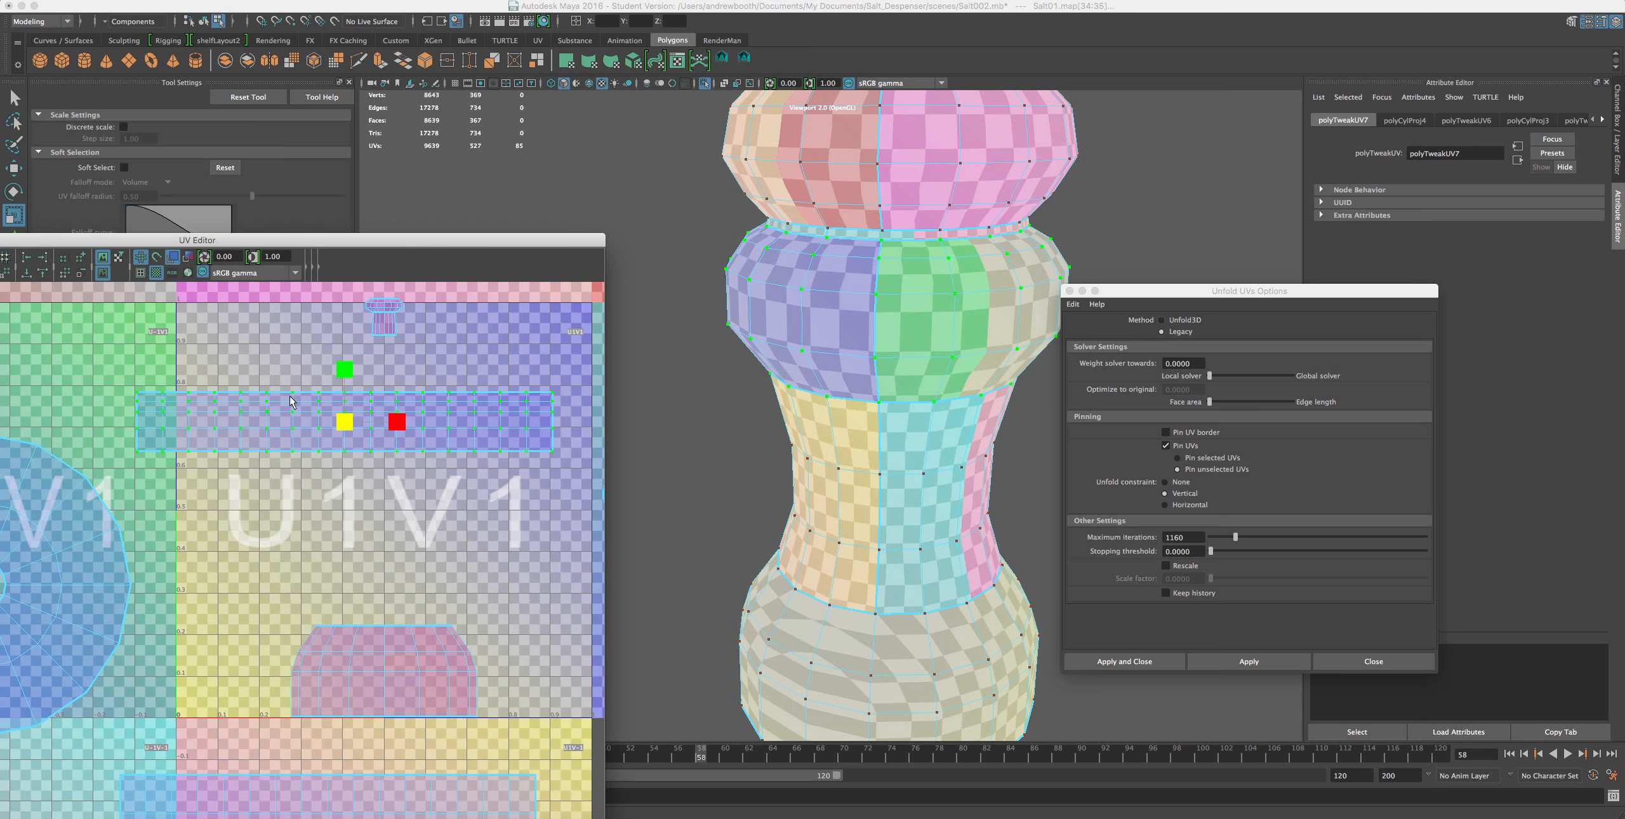
left_click_drag(345, 369, 342, 356)
left_click_drag(621, 365, 52, 374)
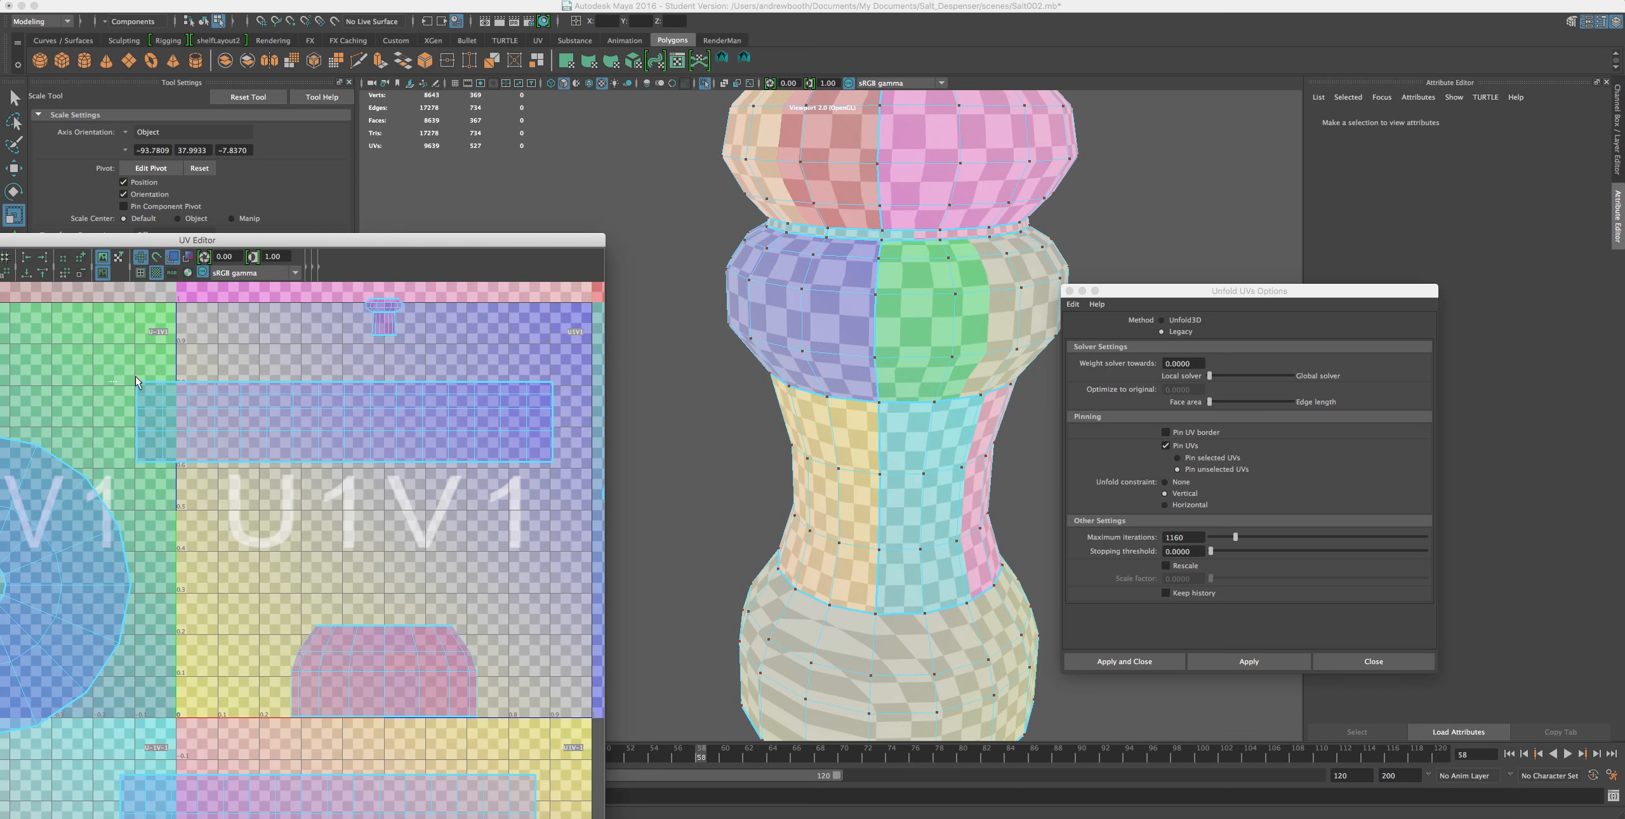
- Move the bulge shell's top row of UVs slightly down and its bottom row slightly up
left_click_drag(526, 372, 531, 385)
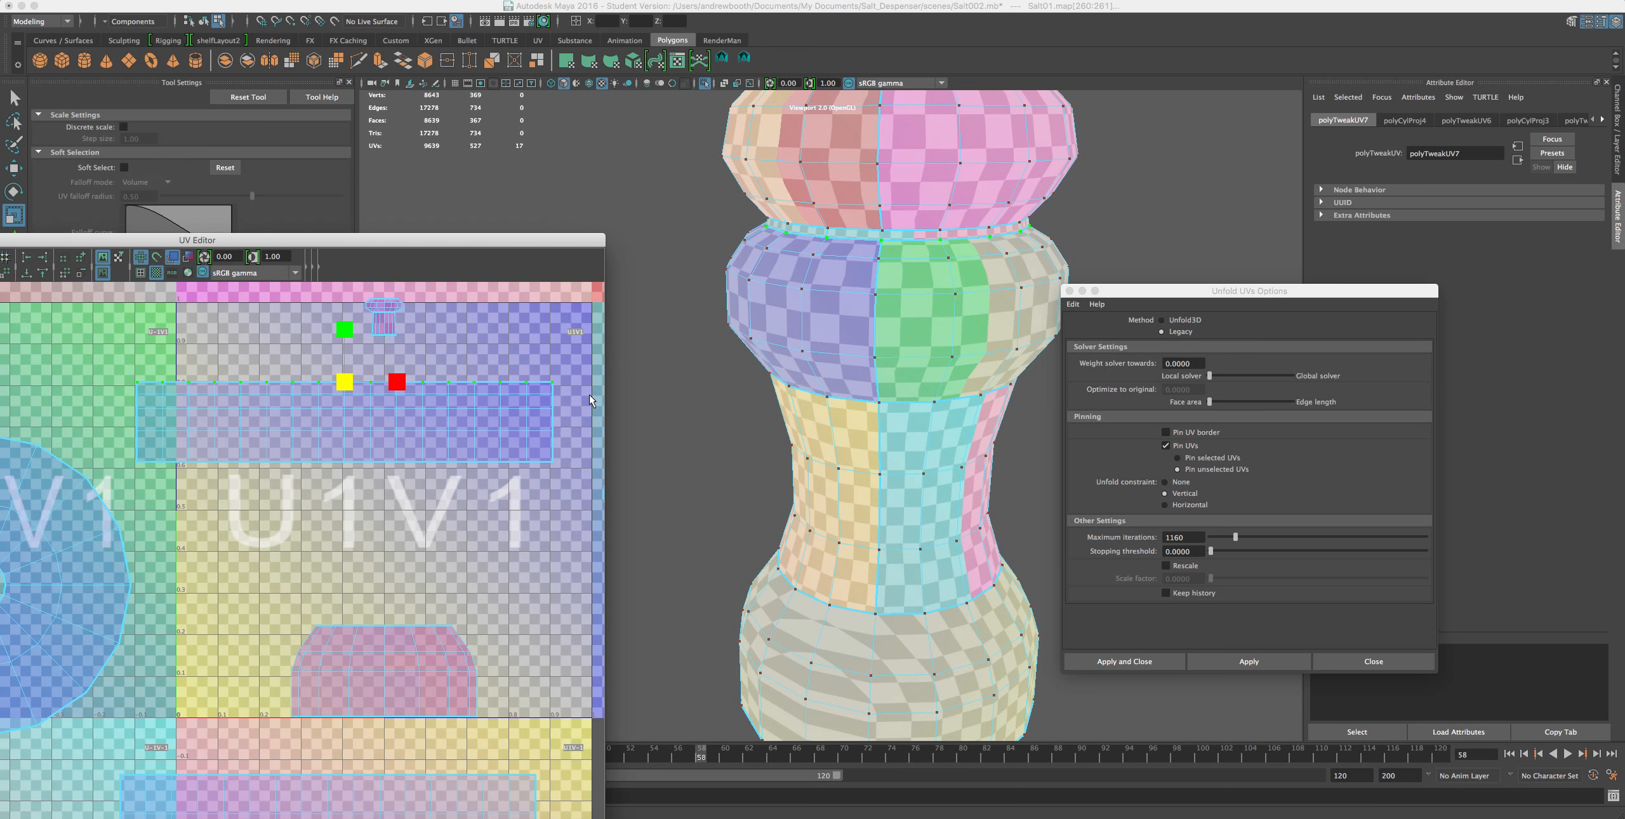
key("w")
left_click_drag(339, 326, 339, 325)
left_click_drag(574, 482, 119, 435)
left_click_drag(866, 419, 872, 387, "alt")
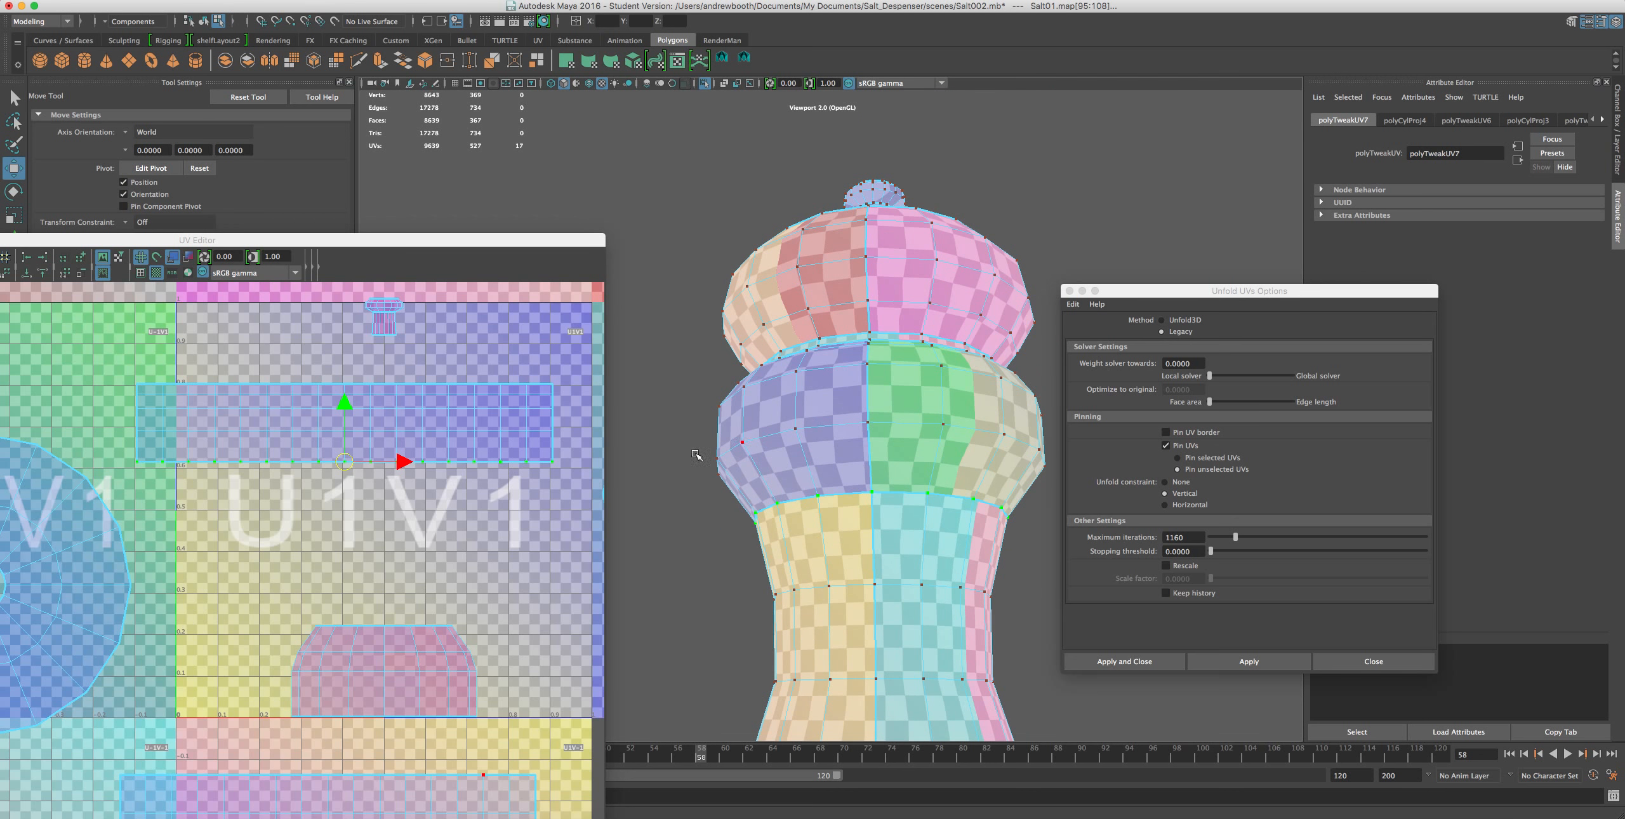
left_click_drag(343, 405, 343, 398)
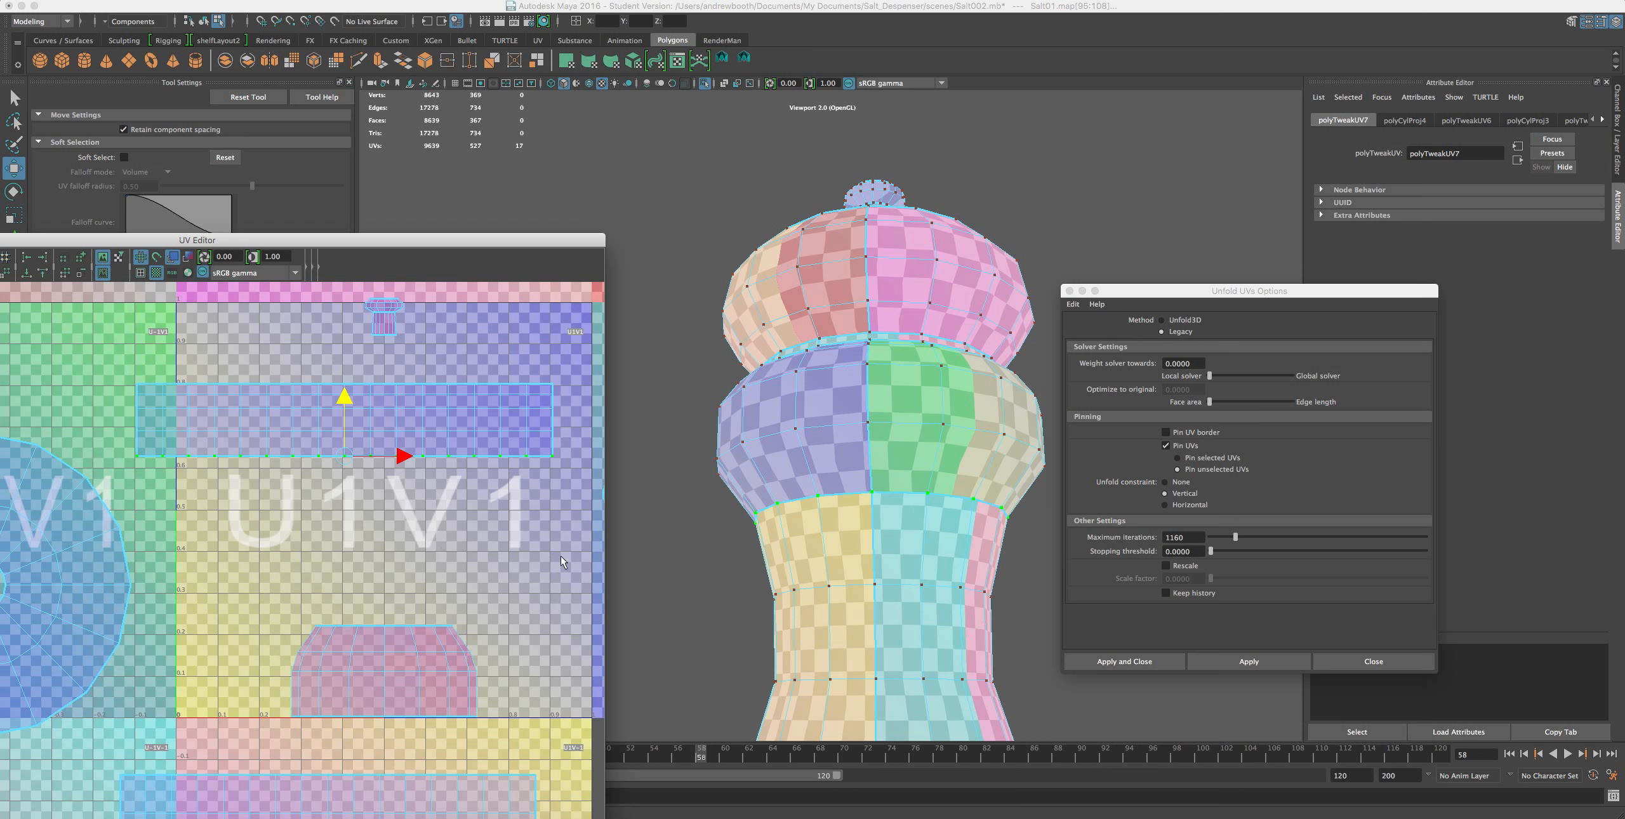
- Try to select the flat top cap of the dispenser's knob as its own UV shell
scroll(551, 558, "down", 3)
scroll(793, 470, "down", 3)
left_click_drag(860, 468, 827, 486, "alt")
left_click_drag(851, 394, 801, 503, "alt")
middle_click_drag(801, 503, 782, 627, "alt")
scroll(781, 611, "up", 6)
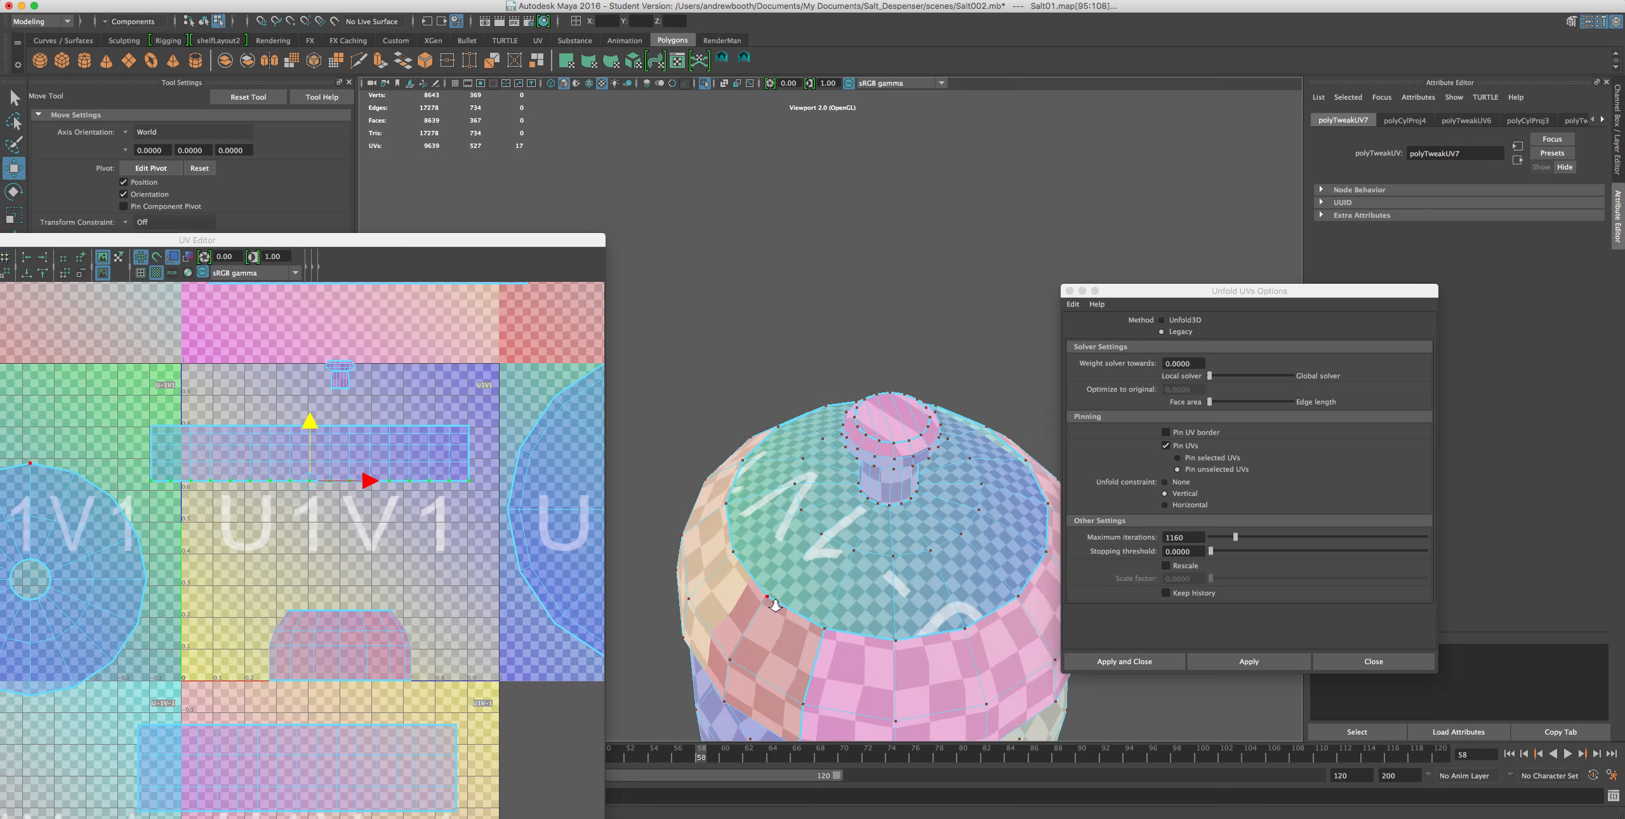
left_click_drag(778, 597, 872, 523, "alt")
middle_click_drag(872, 523, 735, 466, "alt")
mouse_move(735, 466)
left_mouse_down("alt")
mouse_move(776, 495)
mouse_move(708, 468)
mouse_move(793, 471)
mouse_move(755, 483)
left_mouse_up("alt")
middle_click_drag(757, 443, 832, 499, "alt")
right_click_drag(832, 499, 969, 556, "alt")
right_click_drag(855, 553, 858, 587)
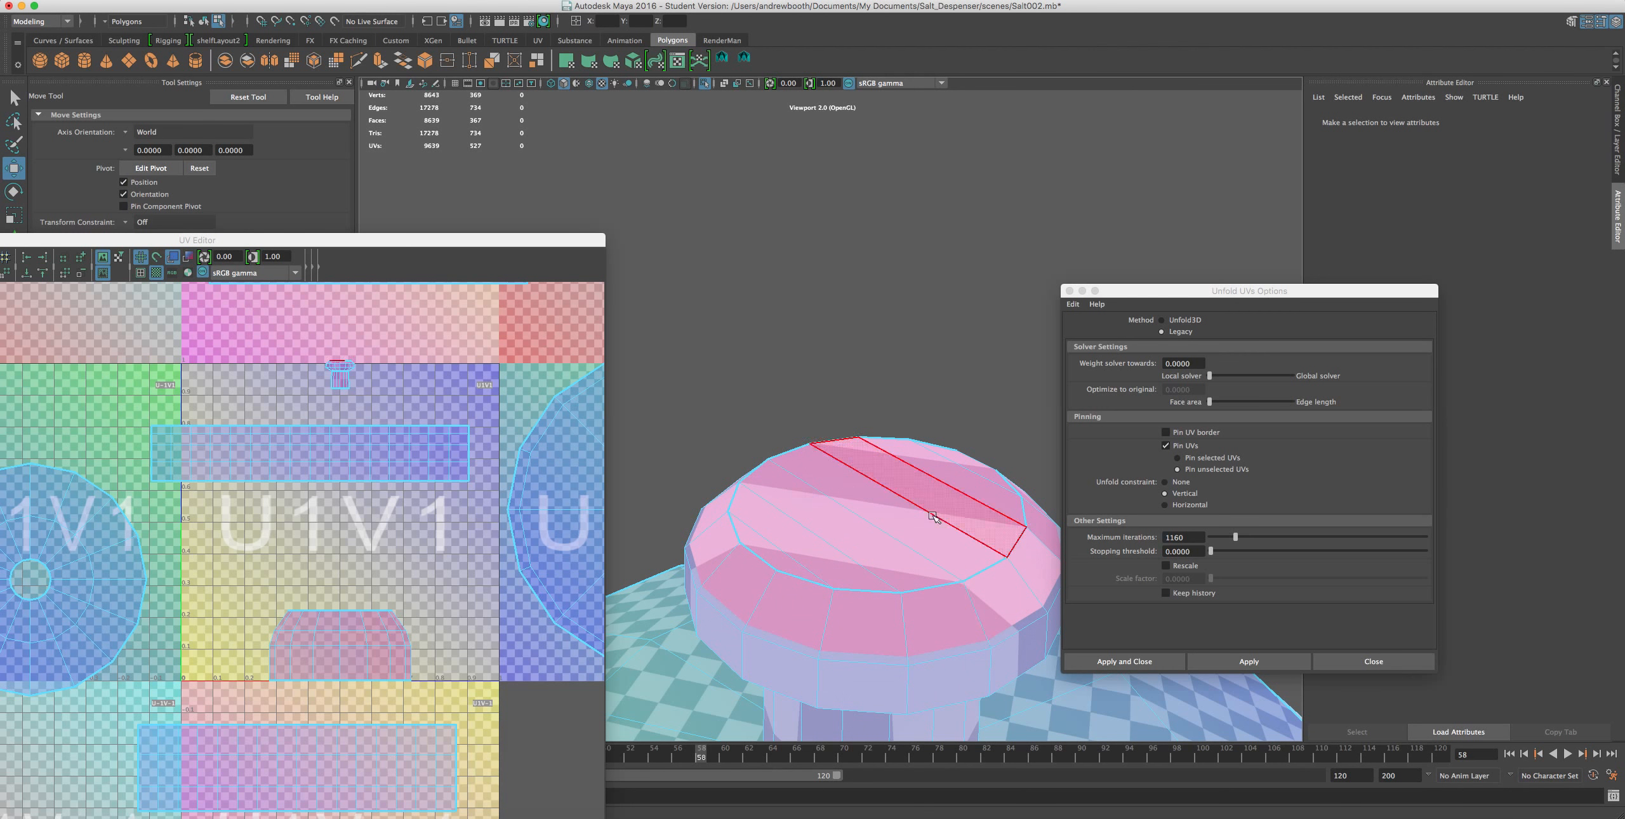
right_click_drag(872, 519, 960, 521)
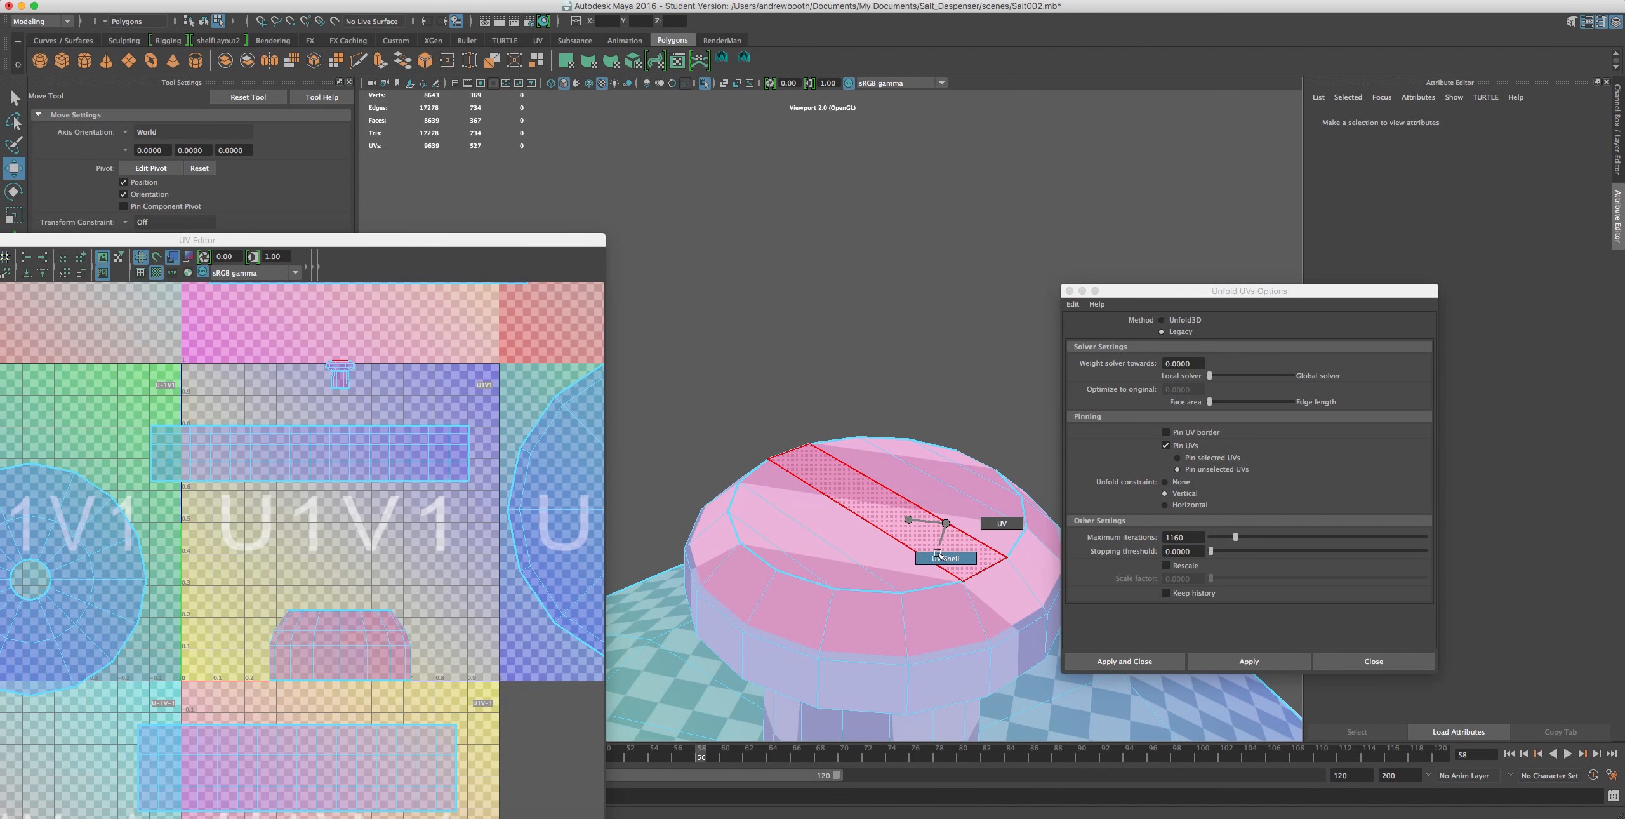
double_click(858, 501)
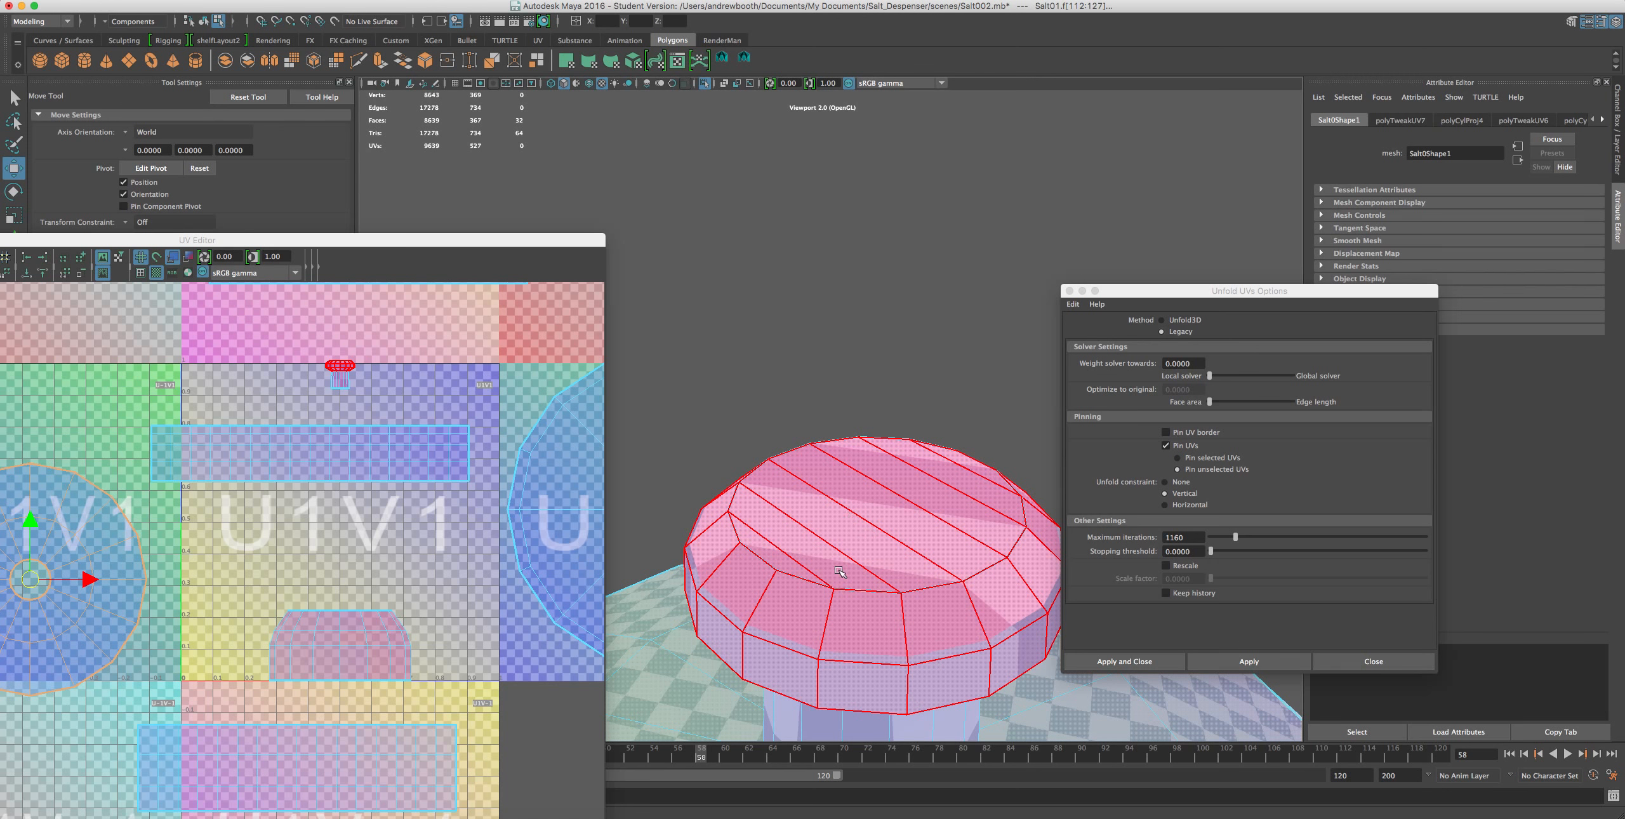
left_click(797, 570)
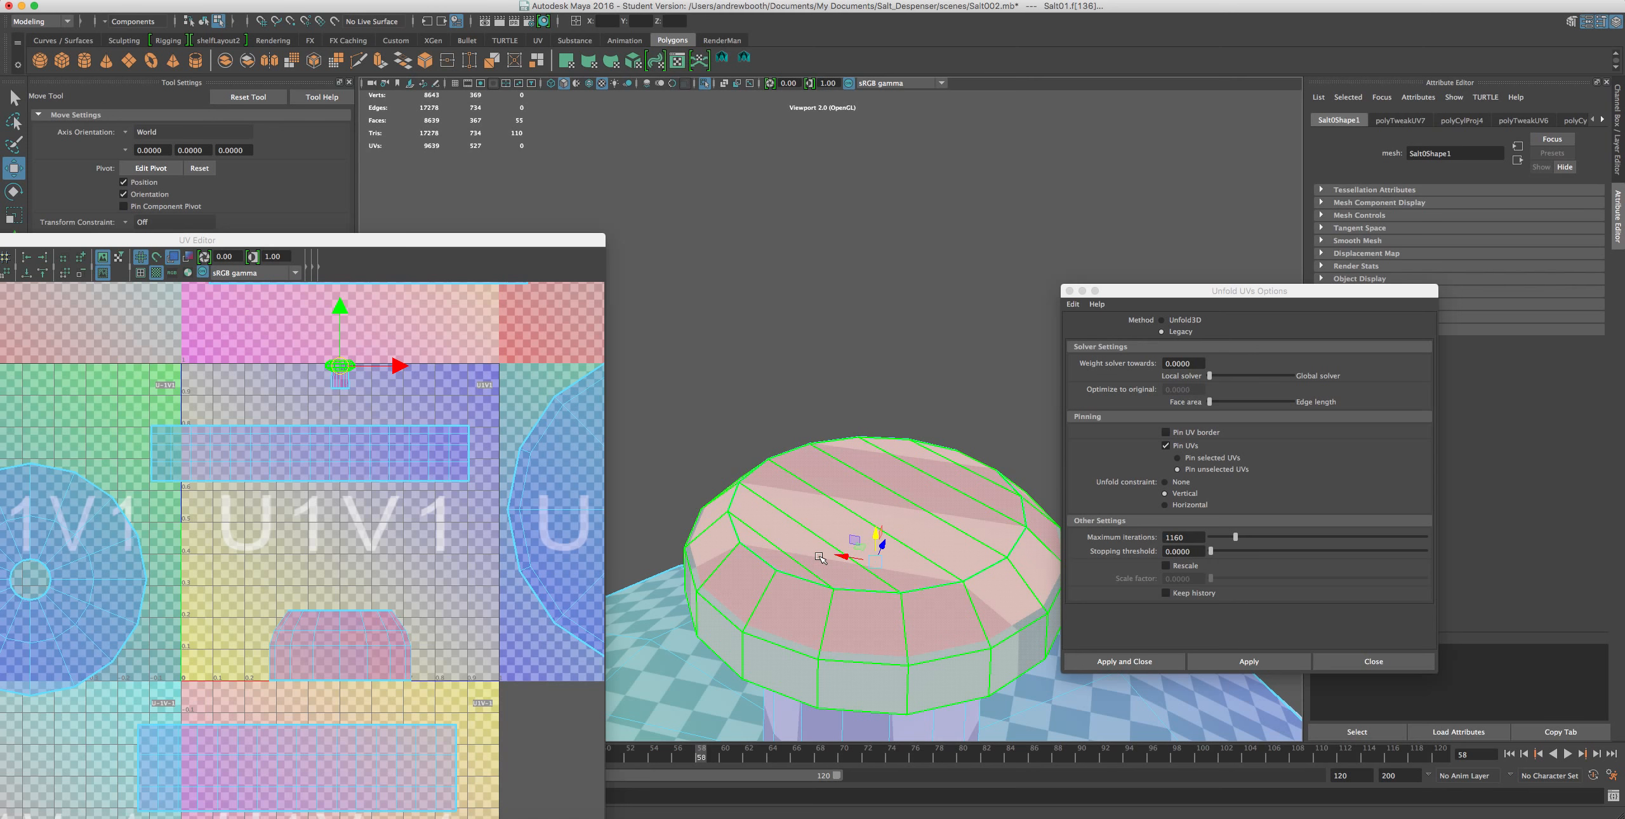
- Find the unseparated rim edge at the back of the knob's top cap in wireframe and cut its UVs
scroll(820, 557, "up", 2)
right_click_drag(832, 557, 832, 486)
scroll(834, 513, "up", 5)
scroll(820, 637, "down", 5)
key("space")
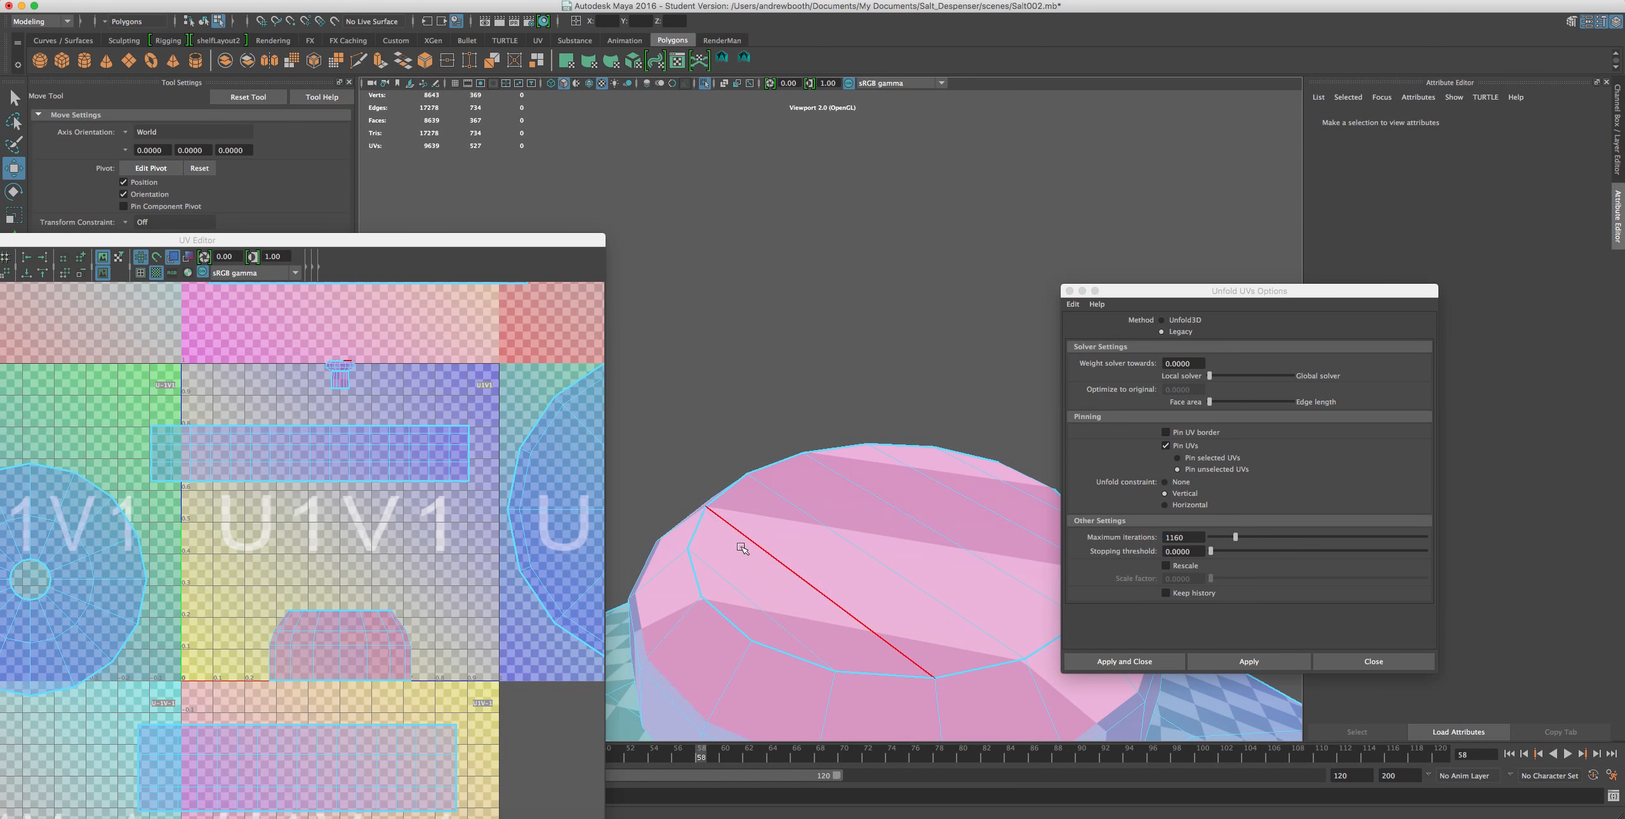
left_click(551, 83)
mouse_move(863, 274)
left_mouse_down("alt")
mouse_move(832, 266)
mouse_move(885, 296)
mouse_move(908, 285)
left_mouse_up("alt")
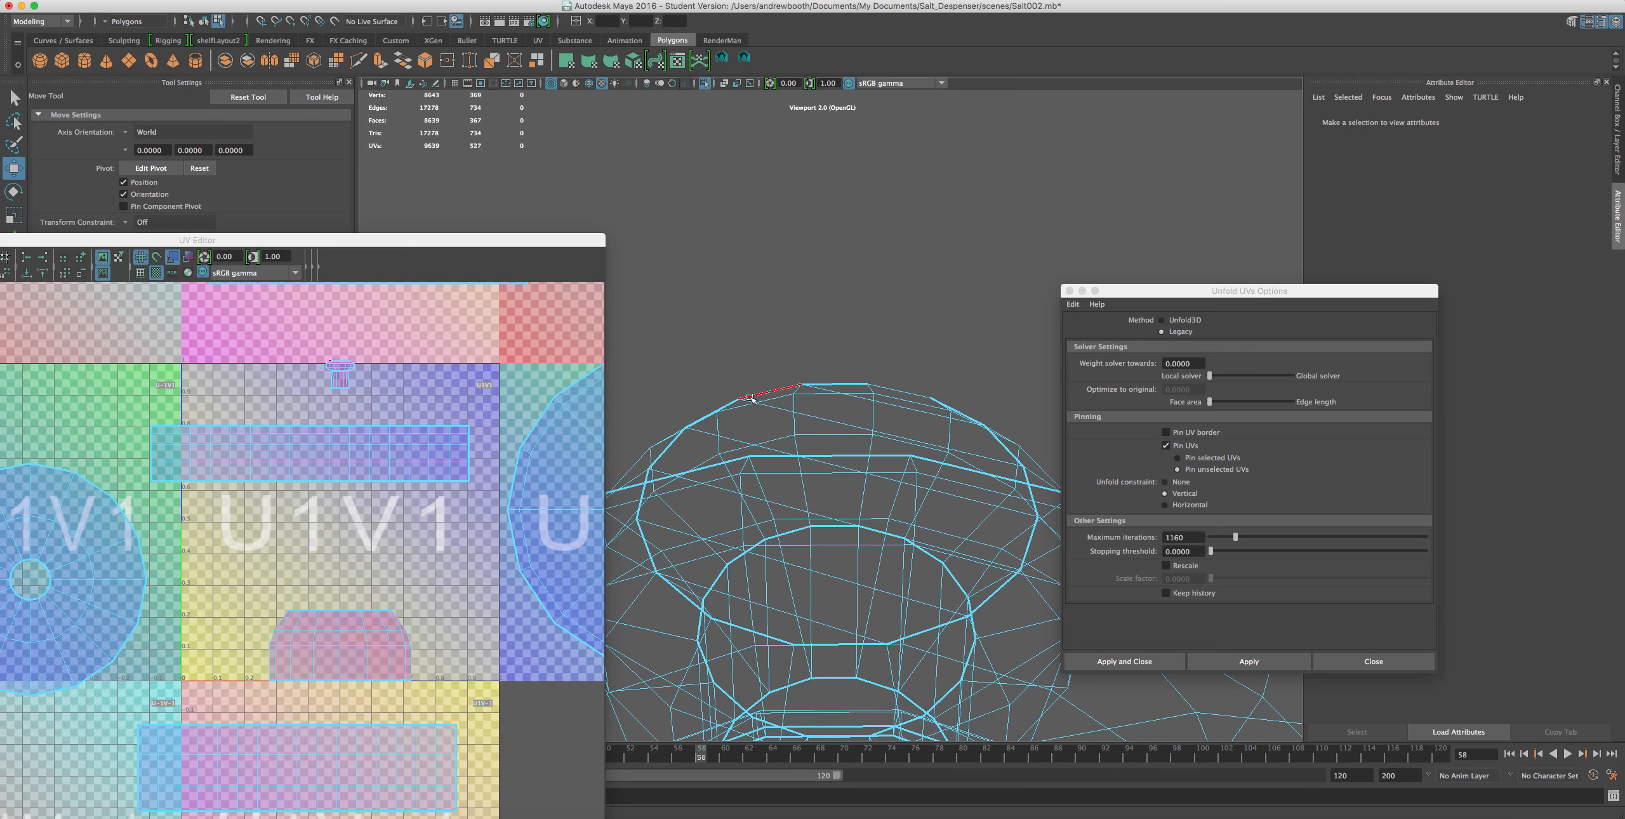
left_click(885, 389)
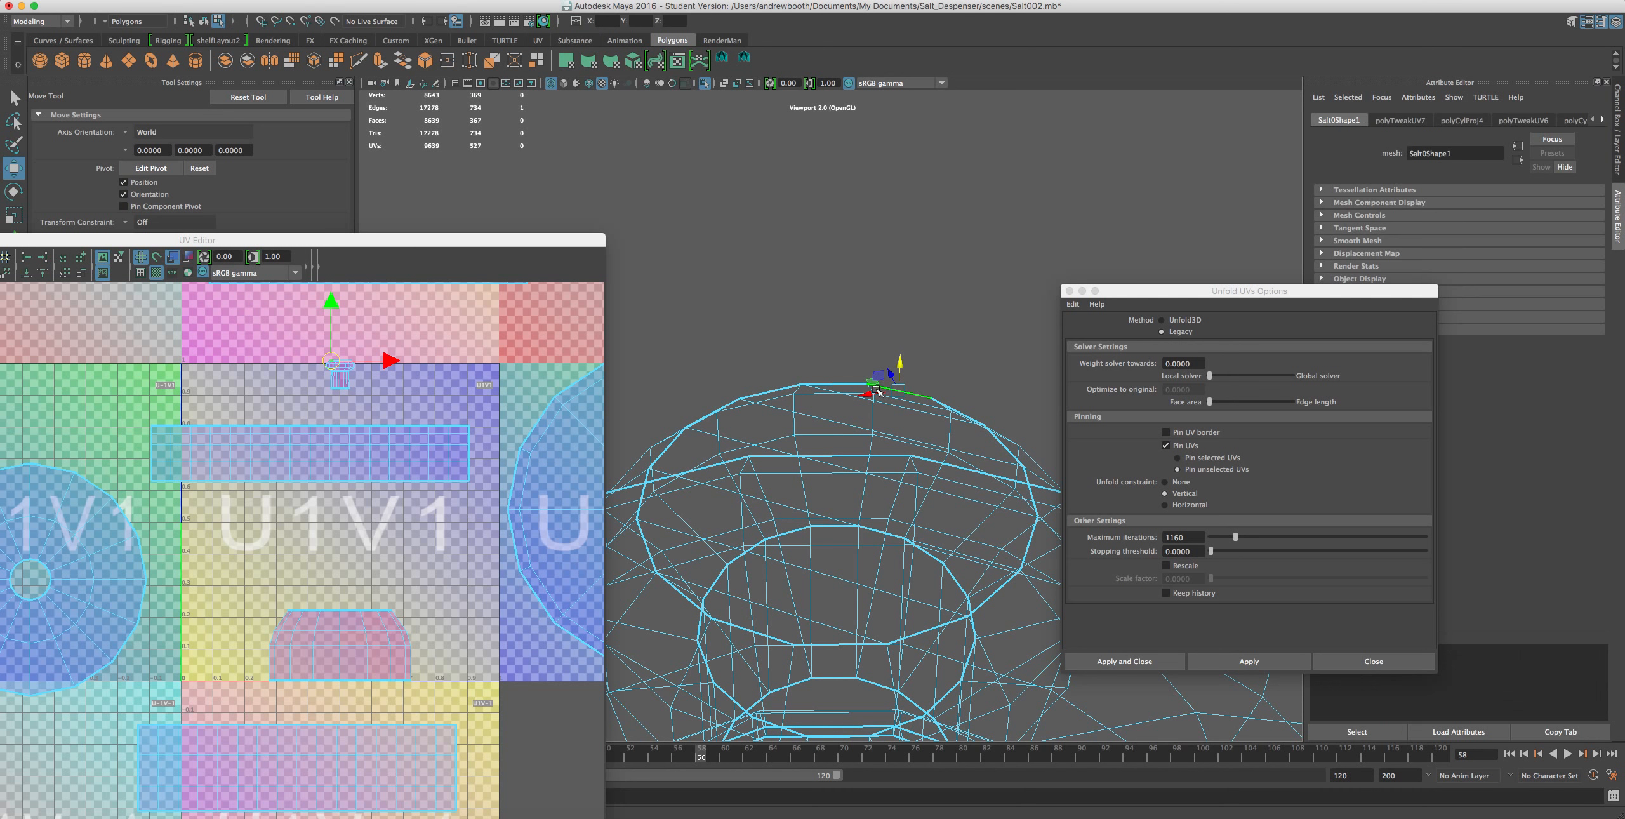
left_click(562, 86)
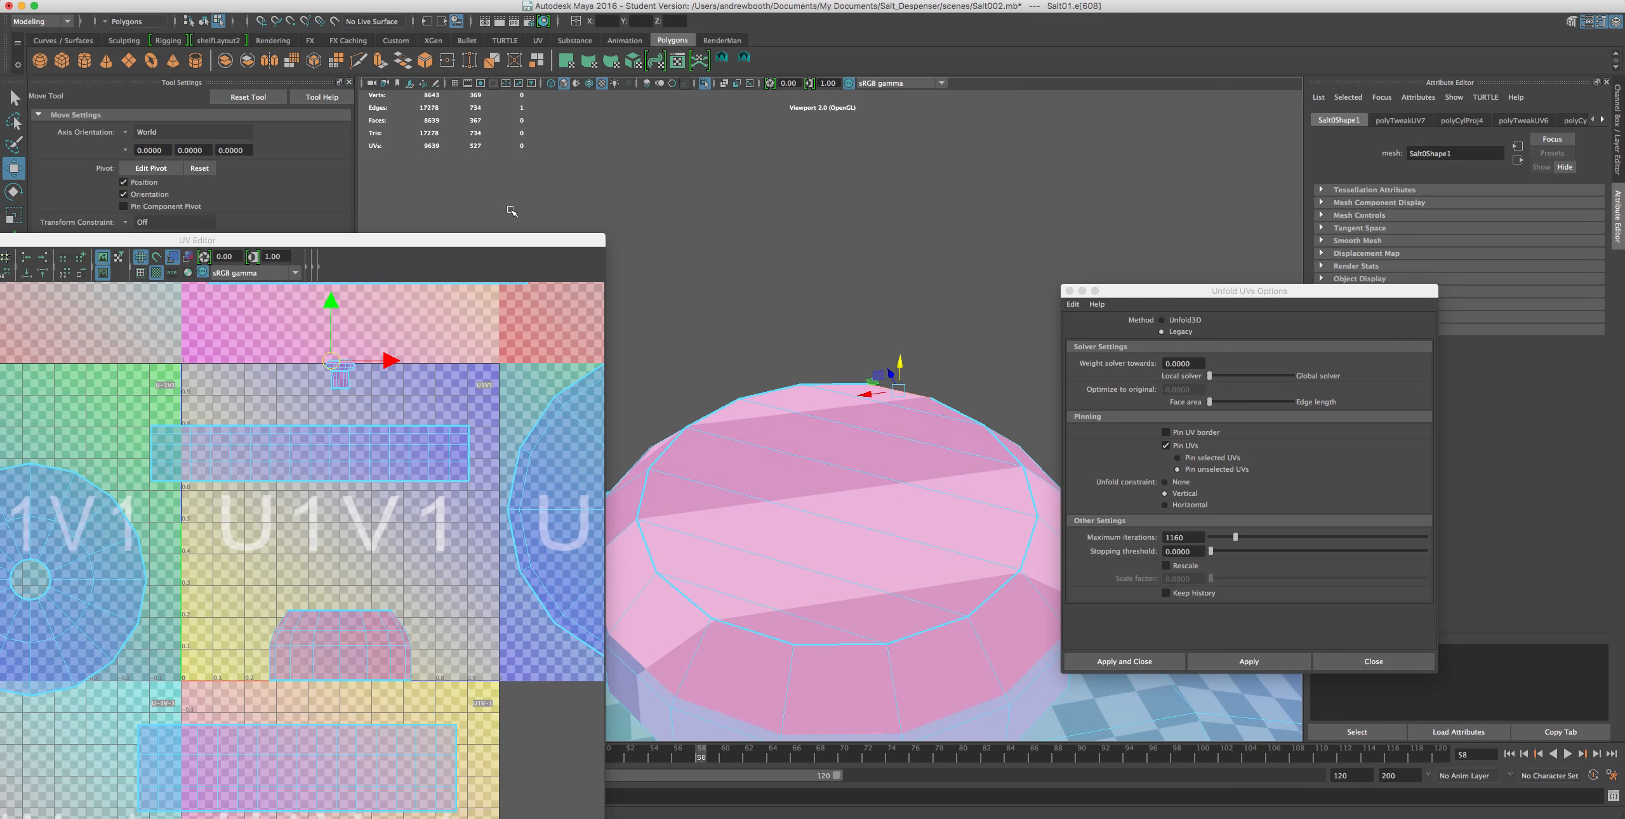
left_click_drag(129, 247, 424, 278)
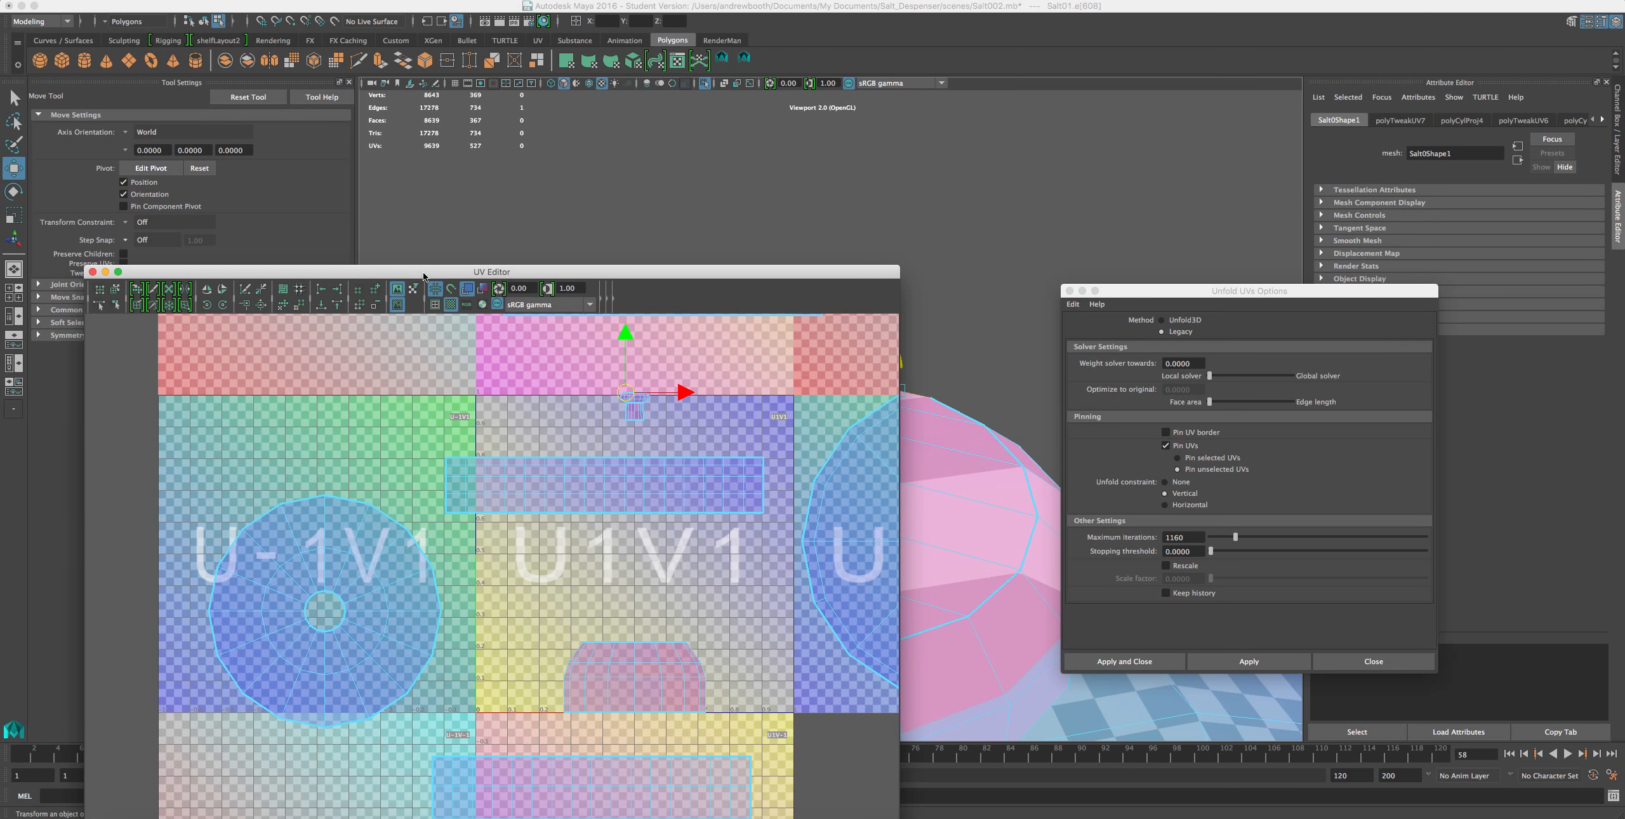
left_click(245, 291)
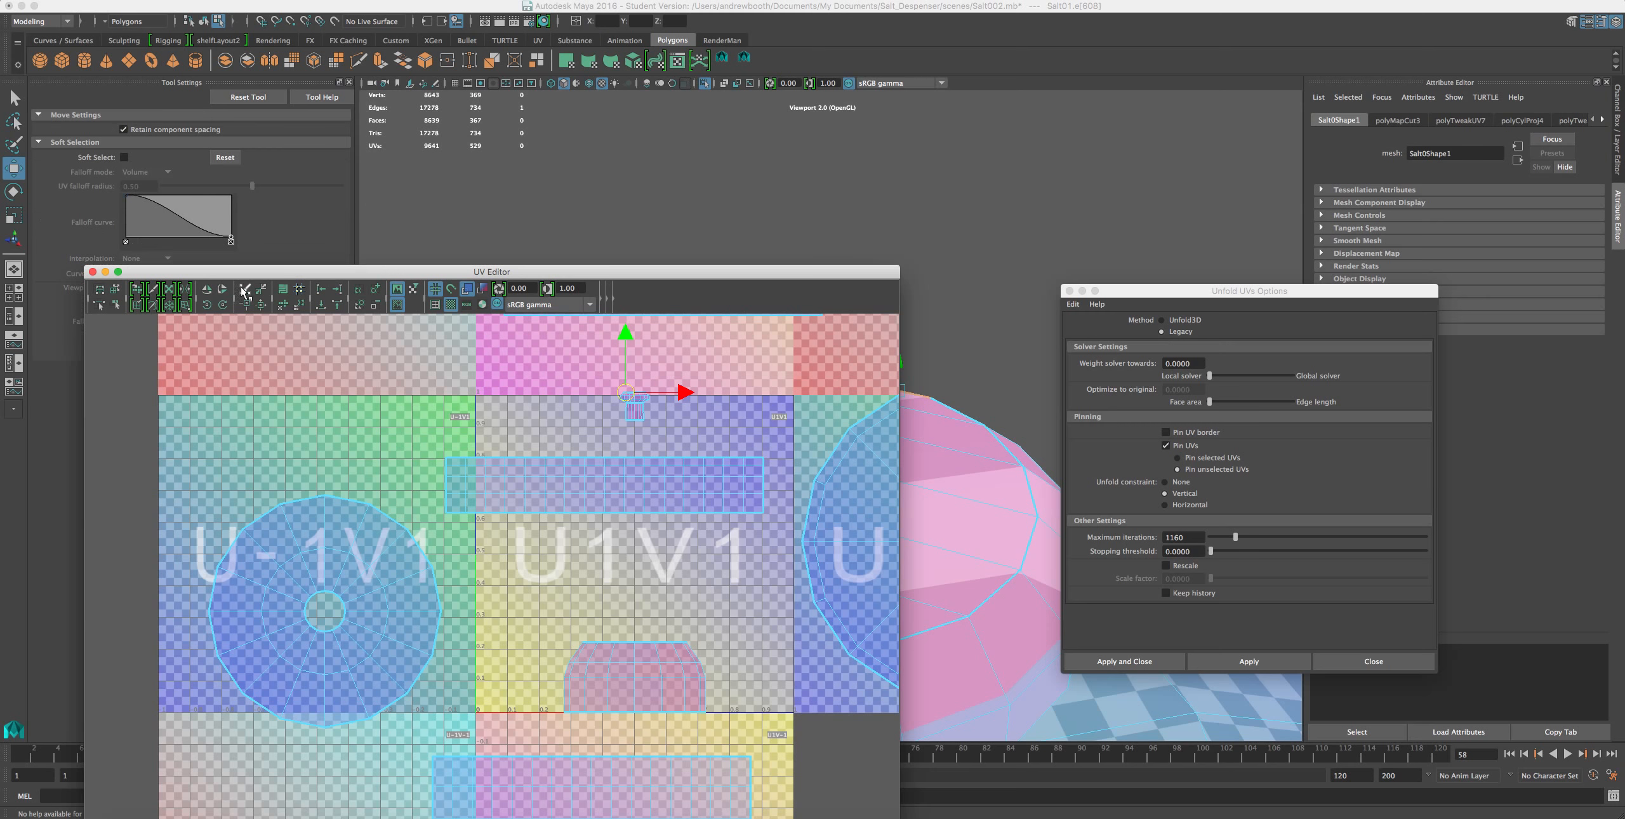
left_click_drag(466, 273, 156, 244)
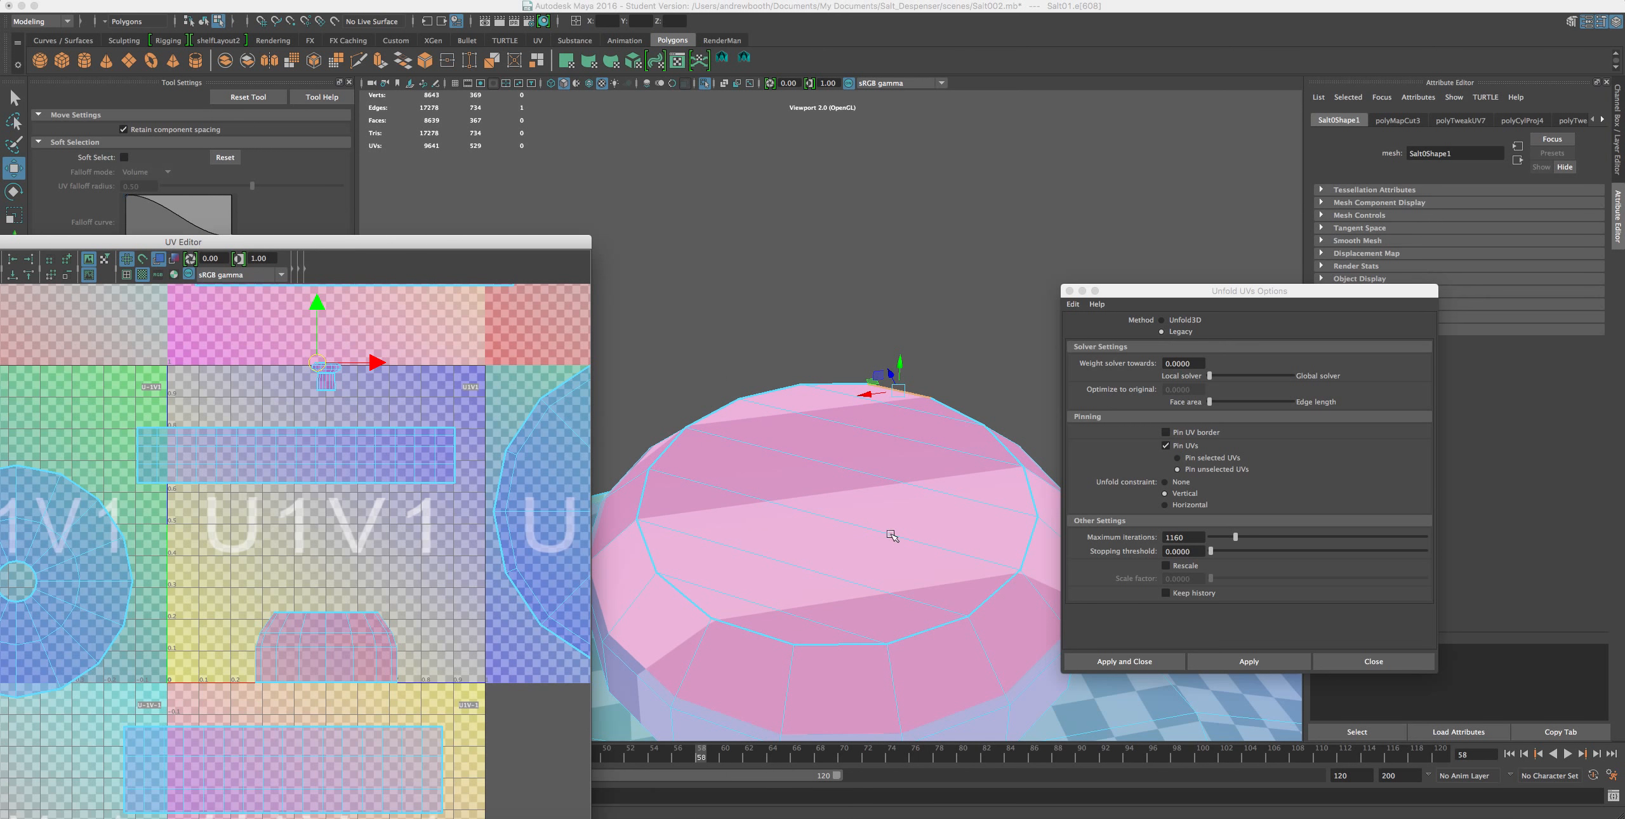
- Select the knob's top cap as a UV shell and apply a planar projection to it
right_click_drag(885, 519, 930, 556)
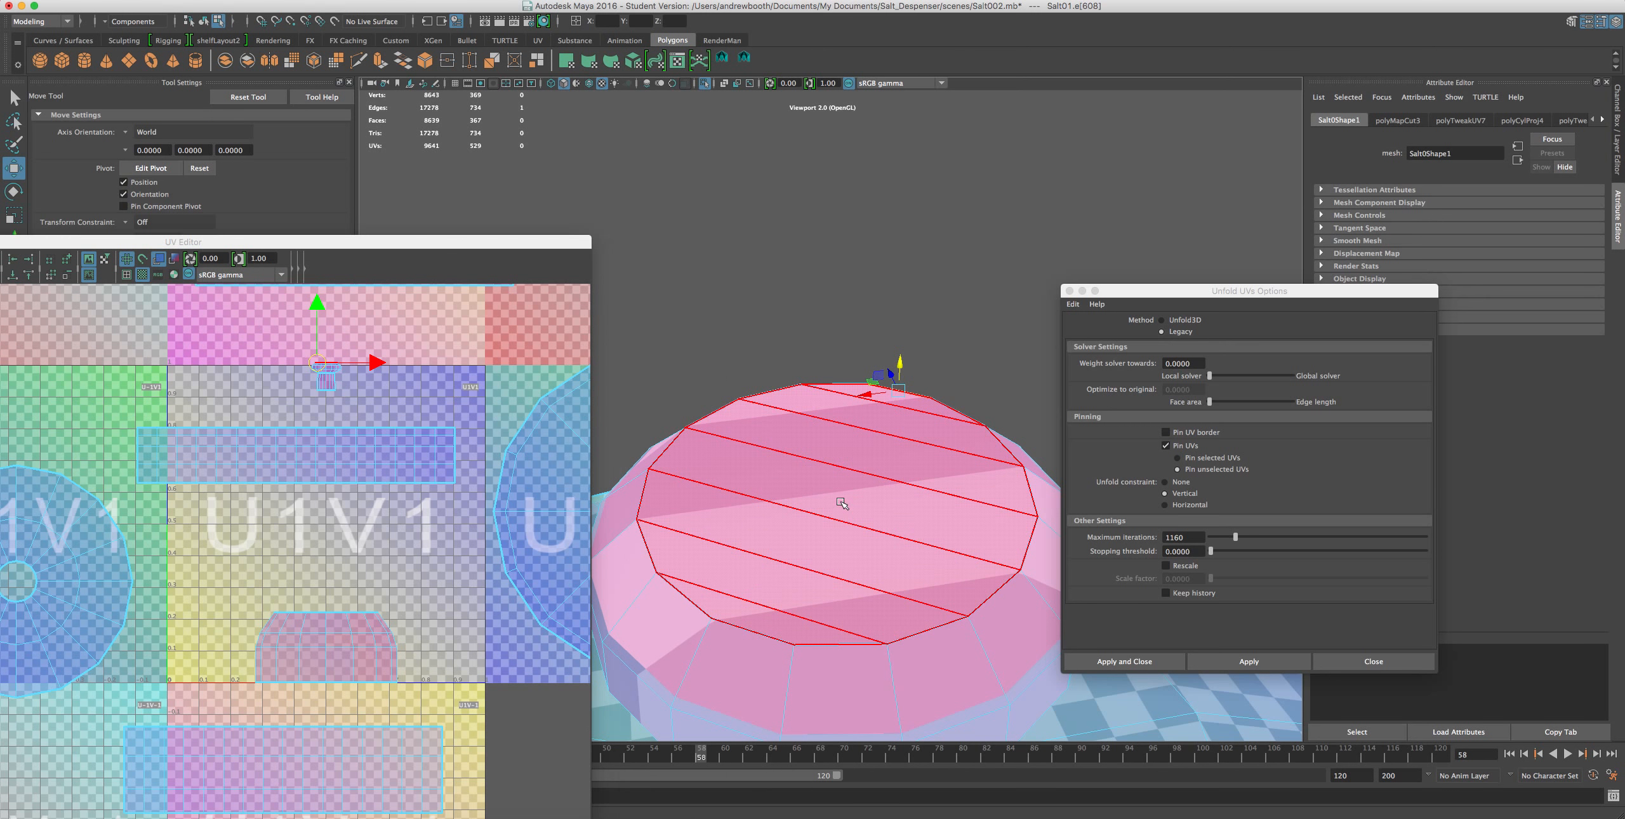
left_click(878, 513)
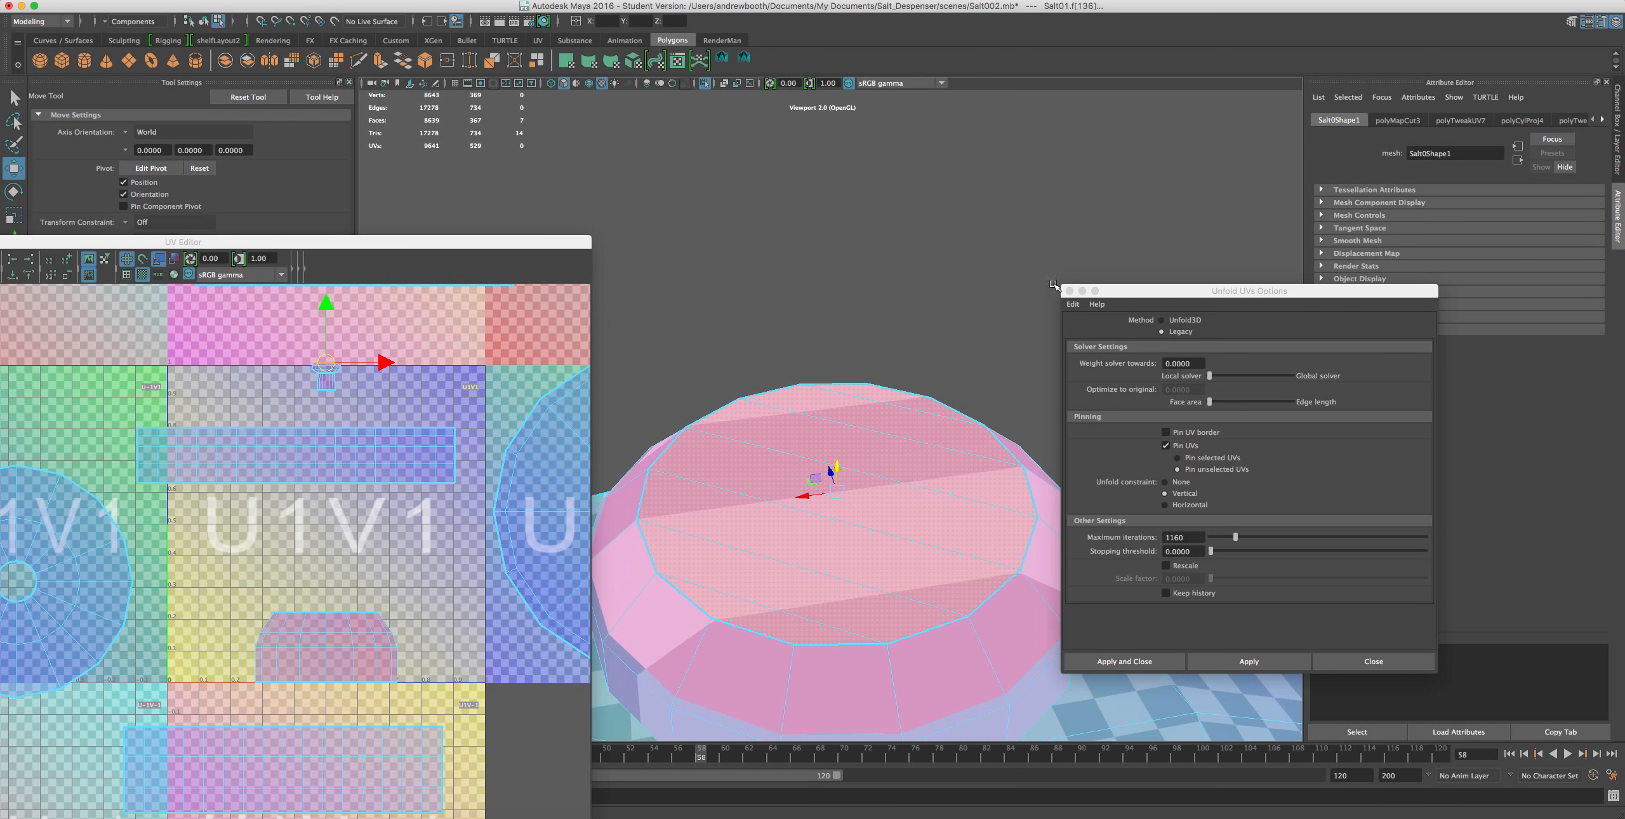
left_click(695, 0)
mouse_move(670, 1)
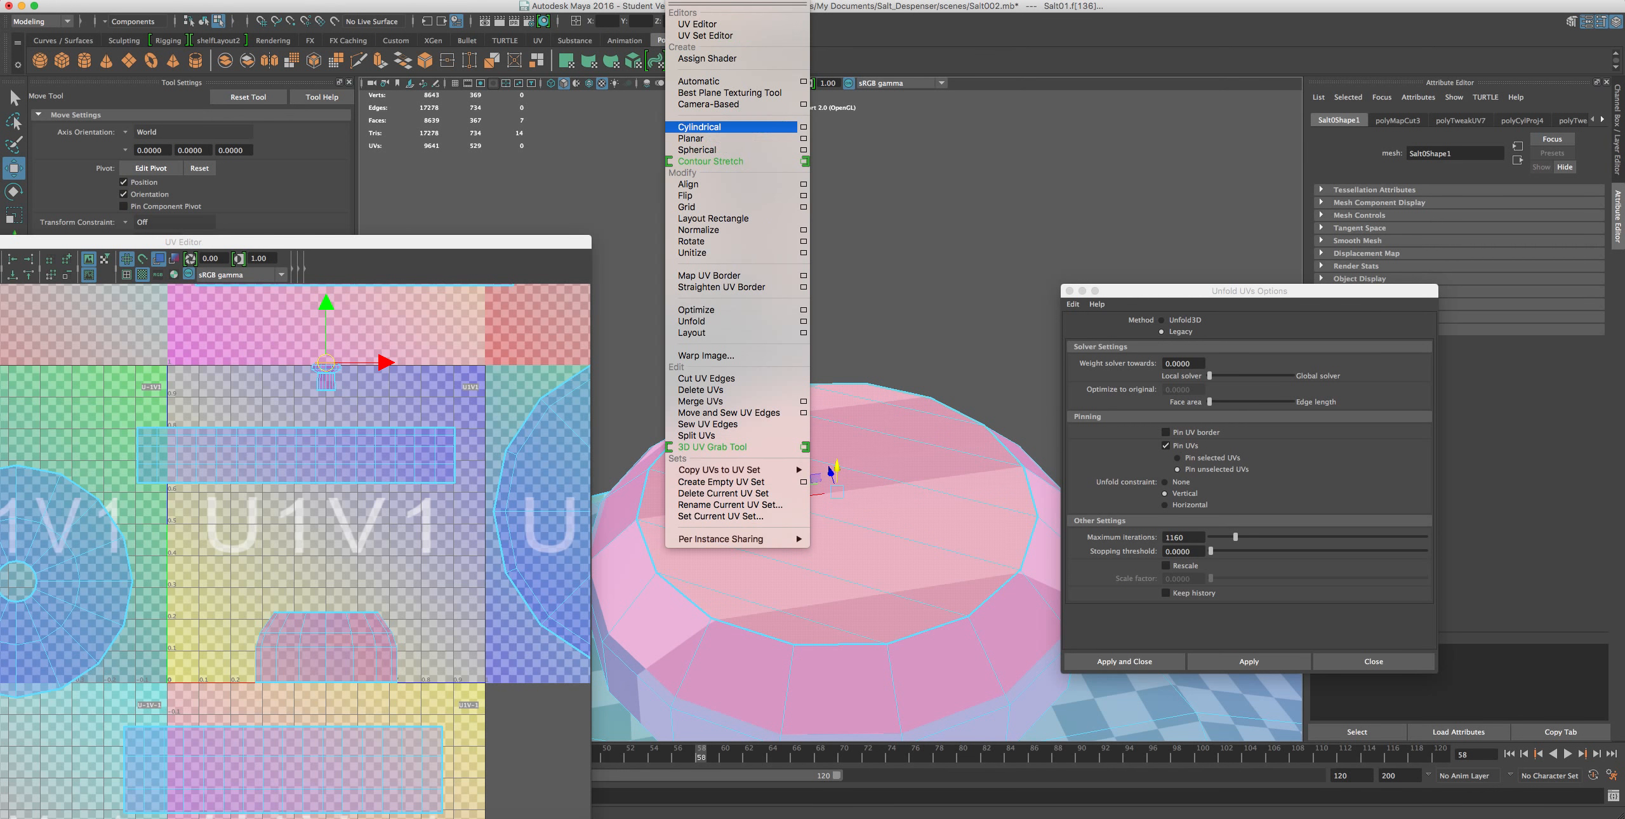
left_click(701, 141)
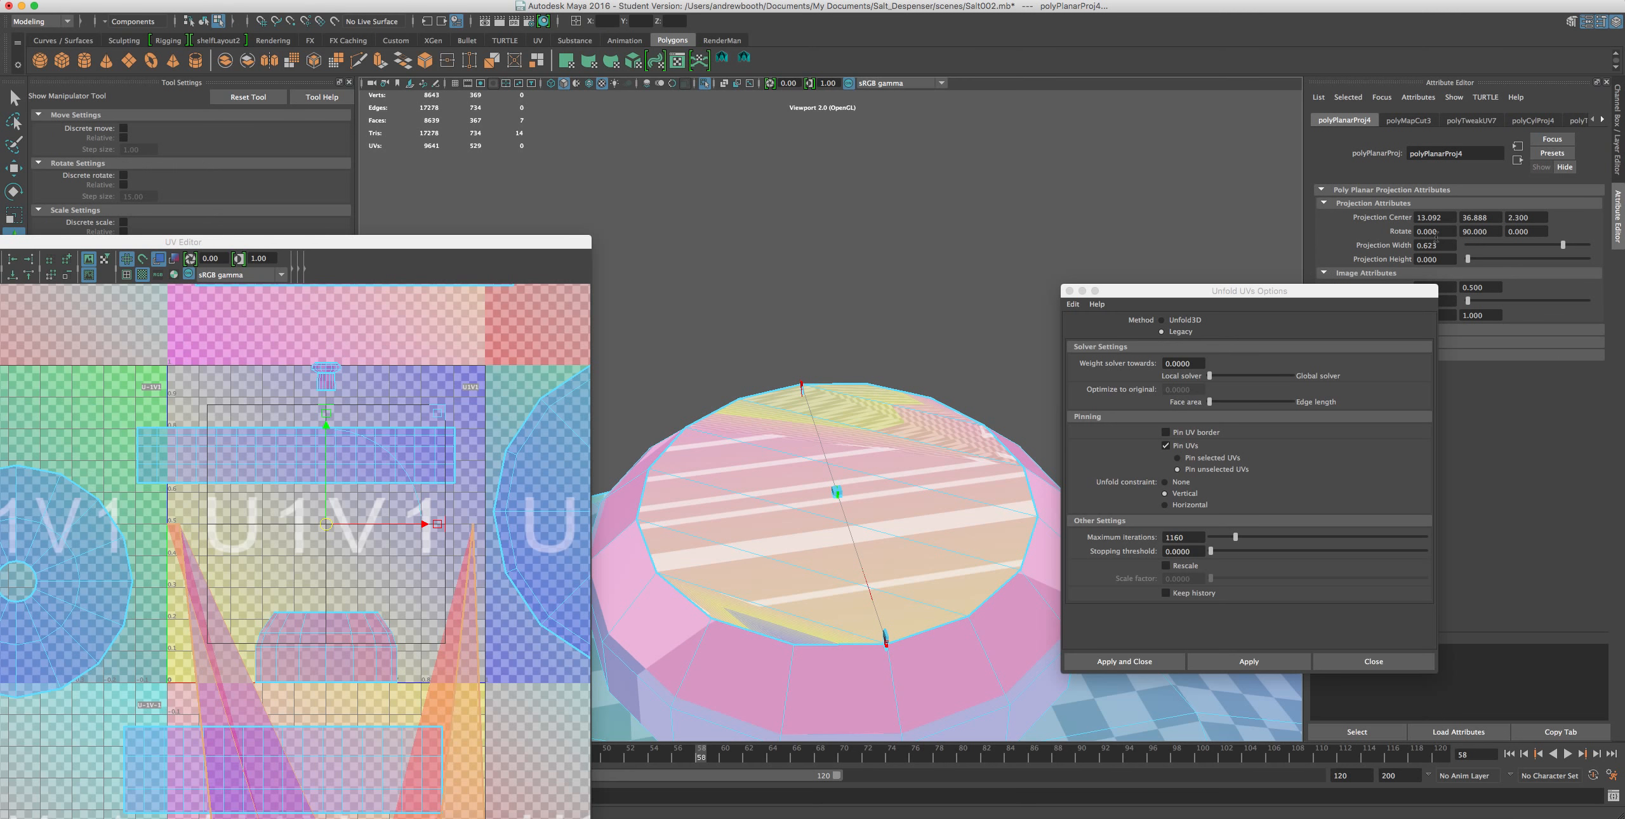
- Set the cap's planar projection rotation to 90 in X and 0 in Y
key("Return")
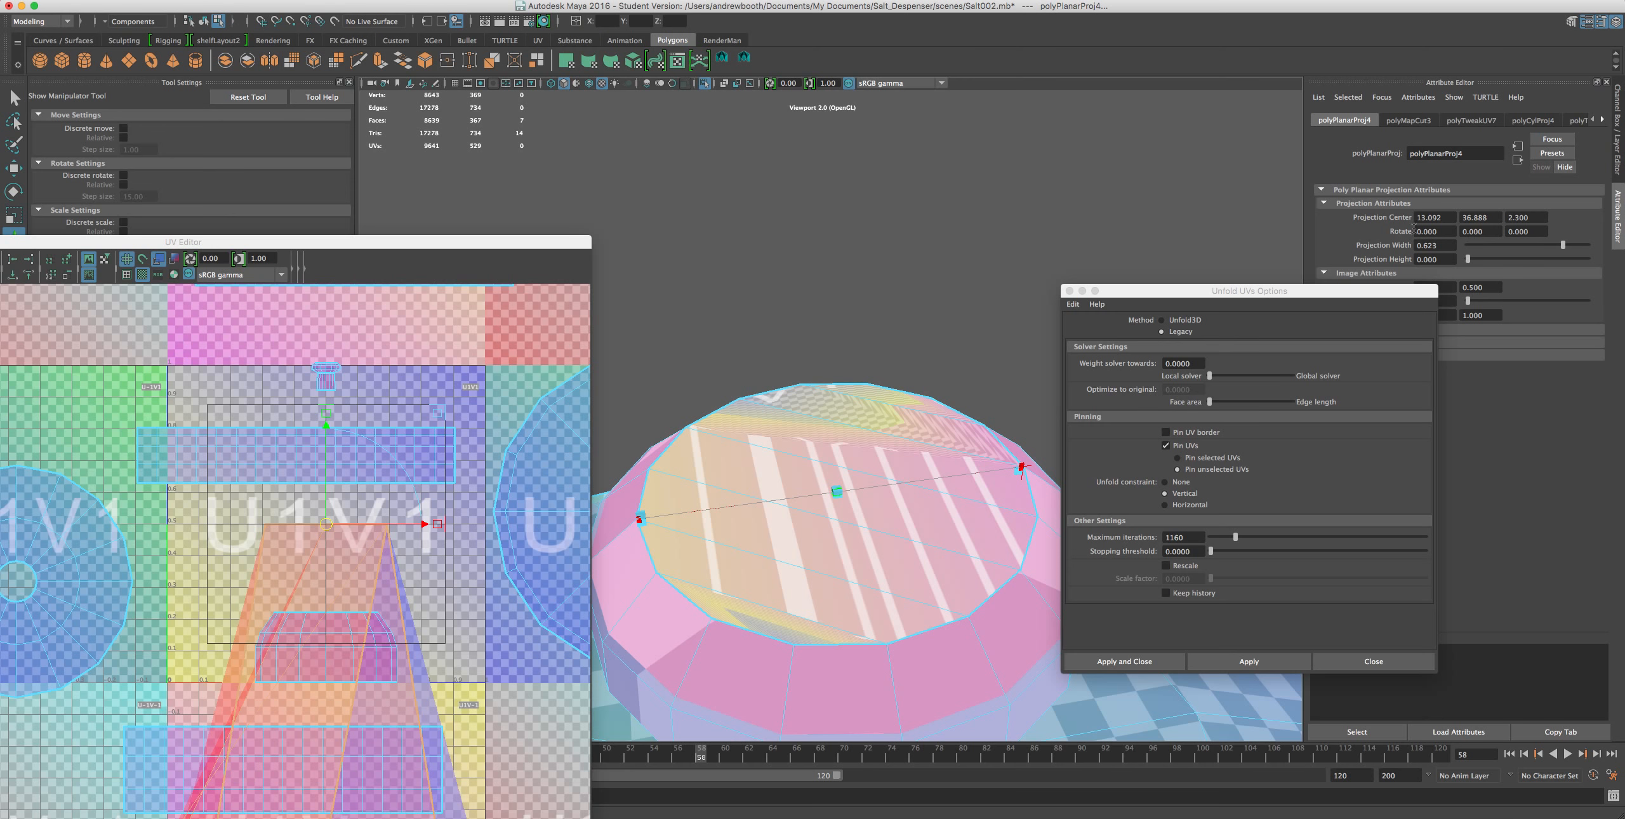
type("9")
key("Return")
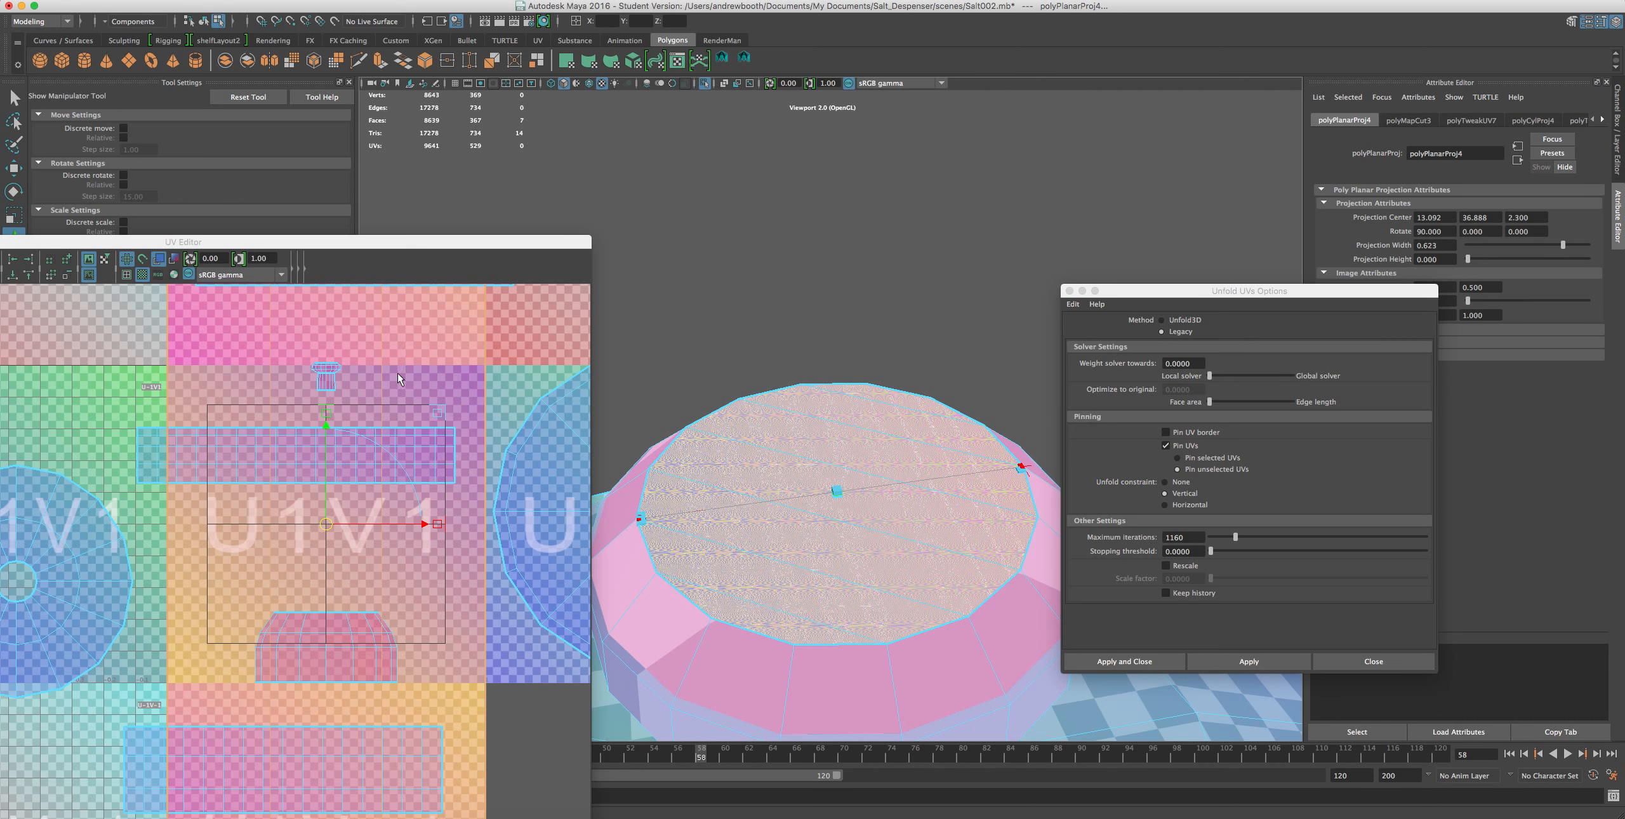
- Set the cap's planar projection height and width to 4 and its X rotation to -90
double_click(1445, 259)
type("4")
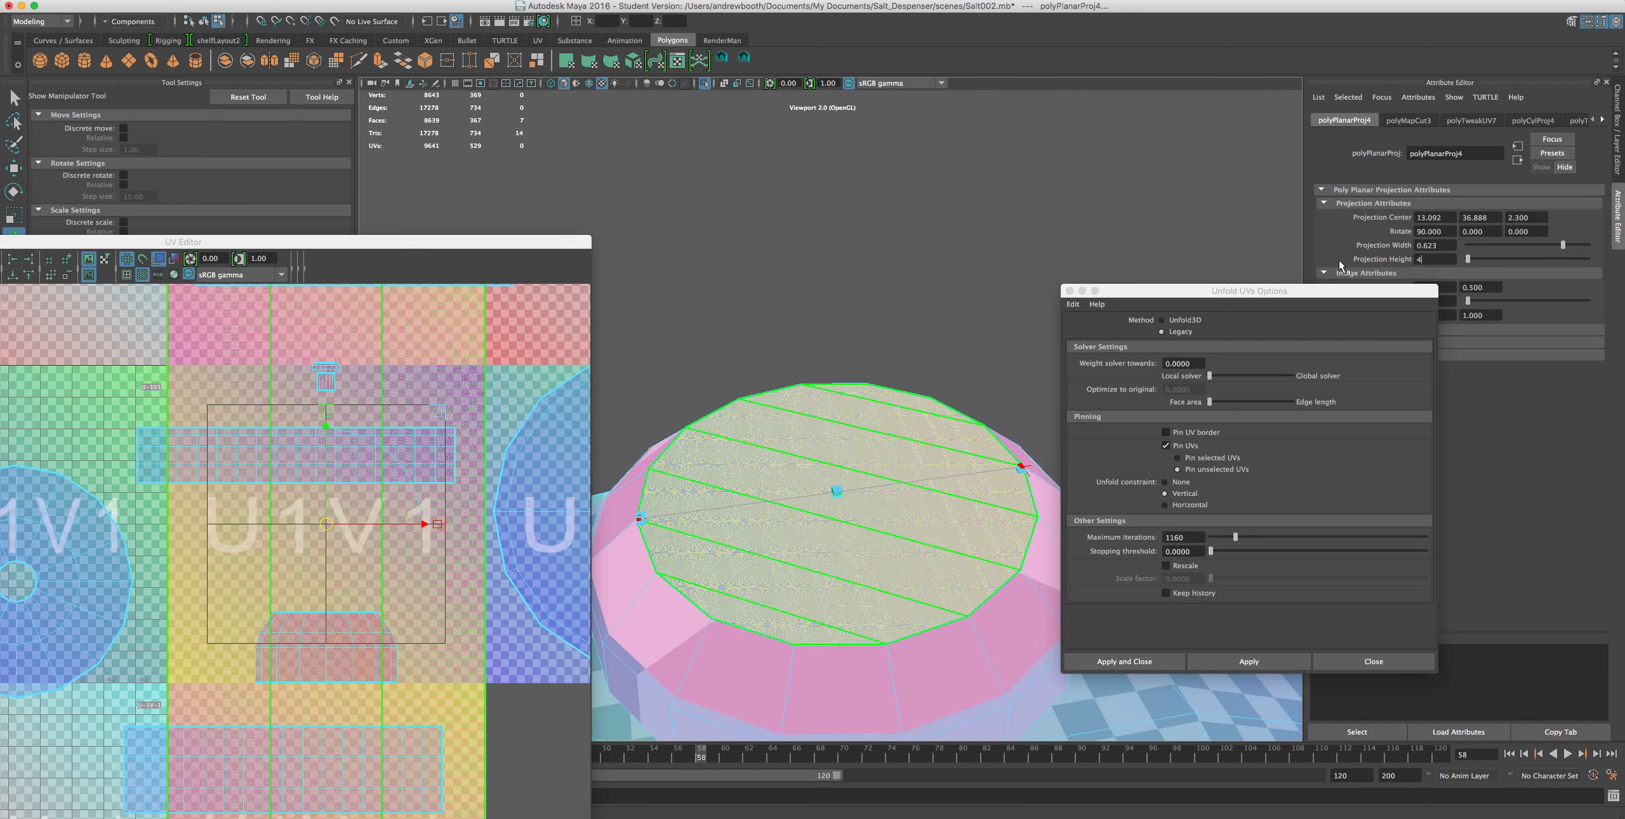
key("Return")
double_click(1450, 248)
type("4")
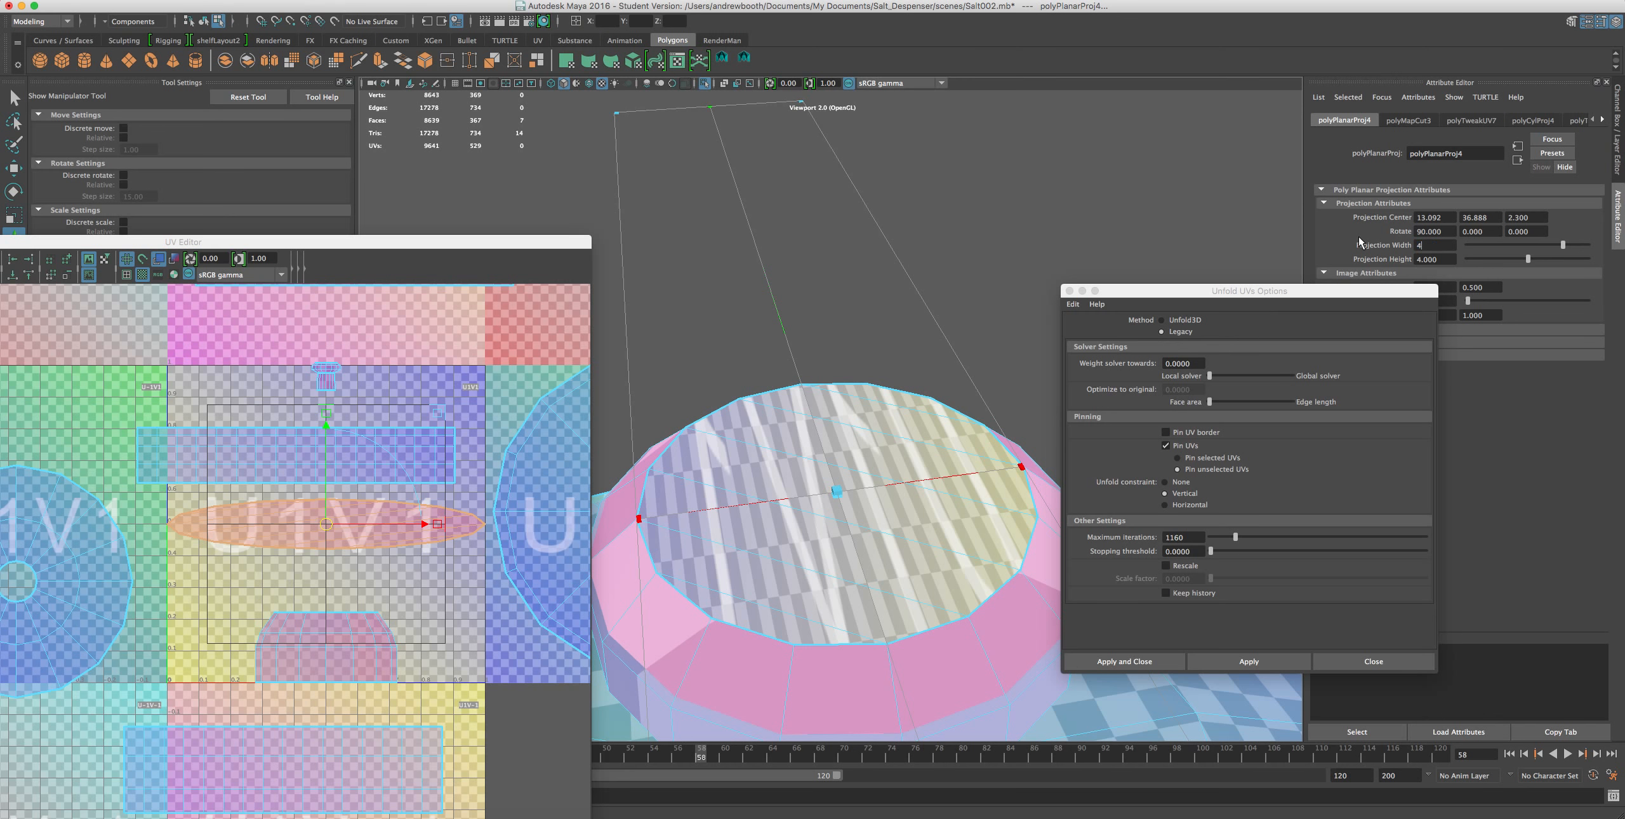
key("Return")
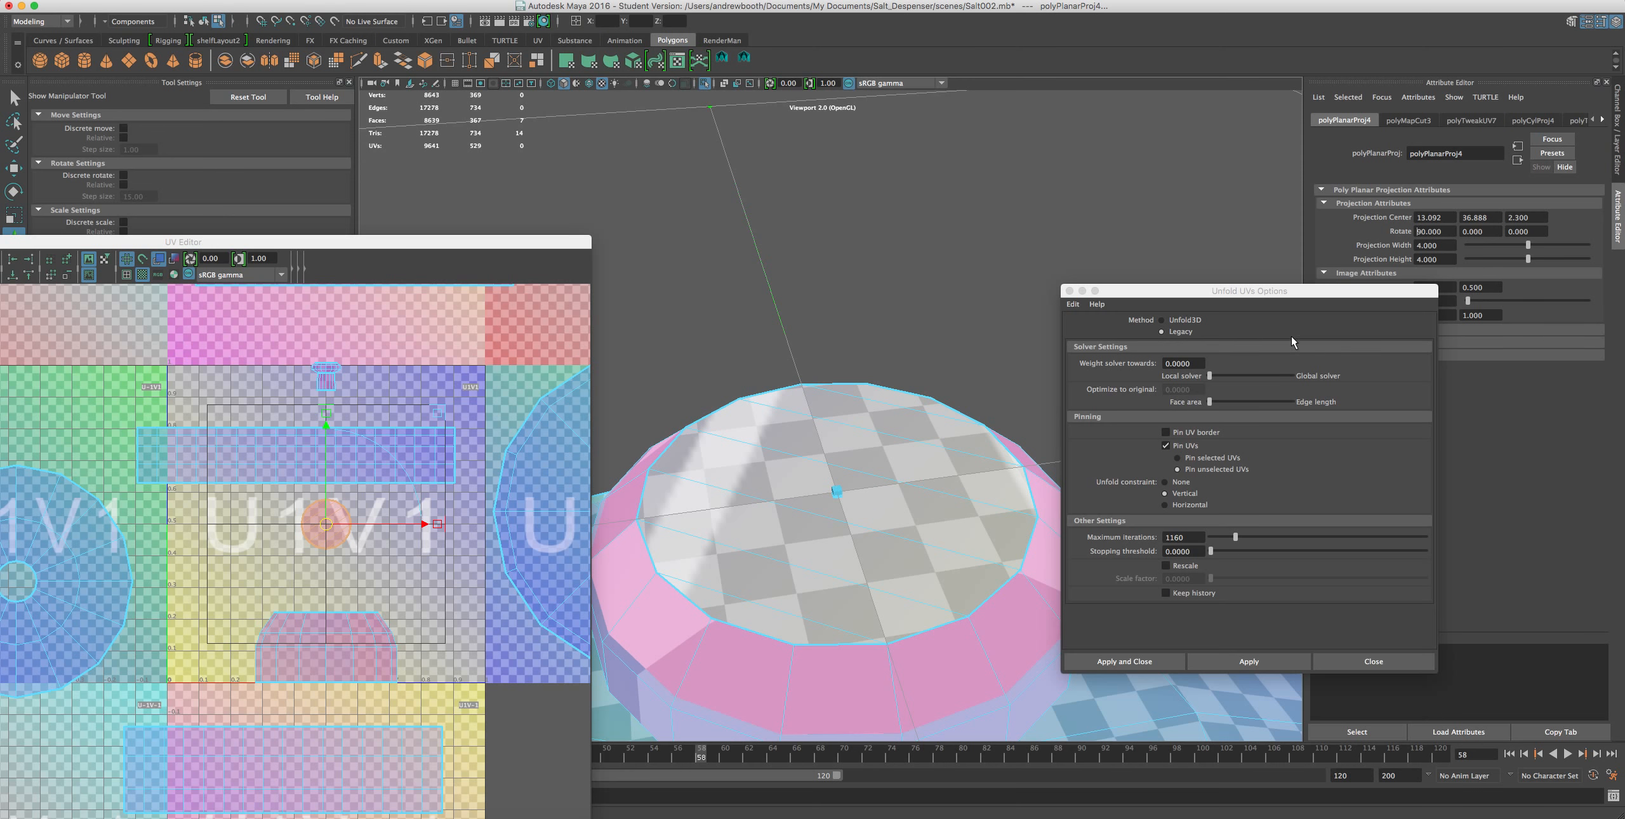
type("-")
key("Return")
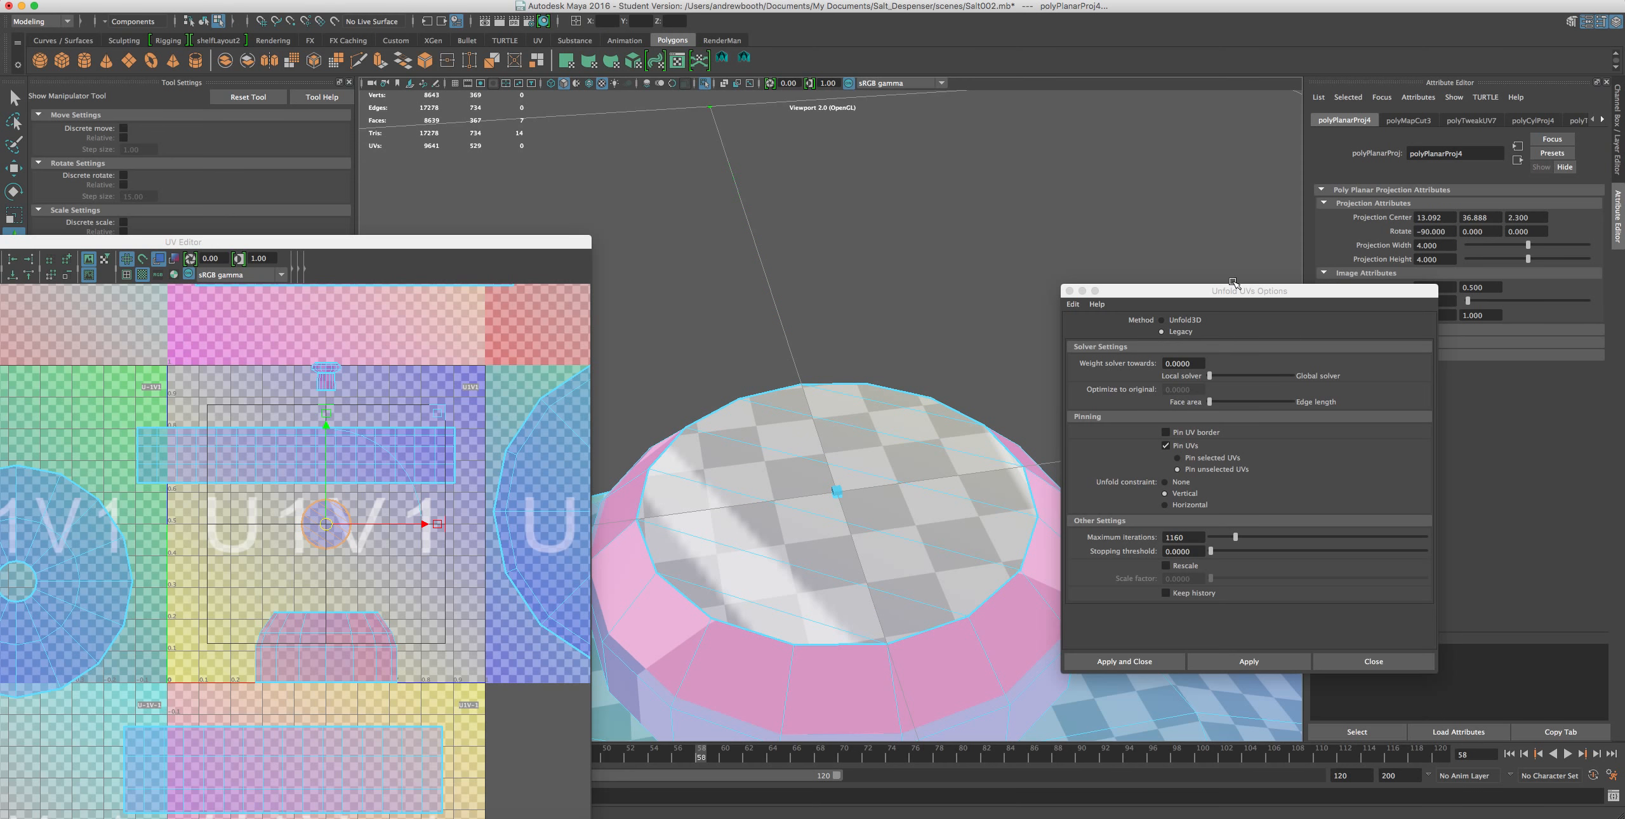
- Move the cap's circular UV shell into the upper-right corner of the U-1V1 tile and clear the selection
scroll(185, 558, "up", 2)
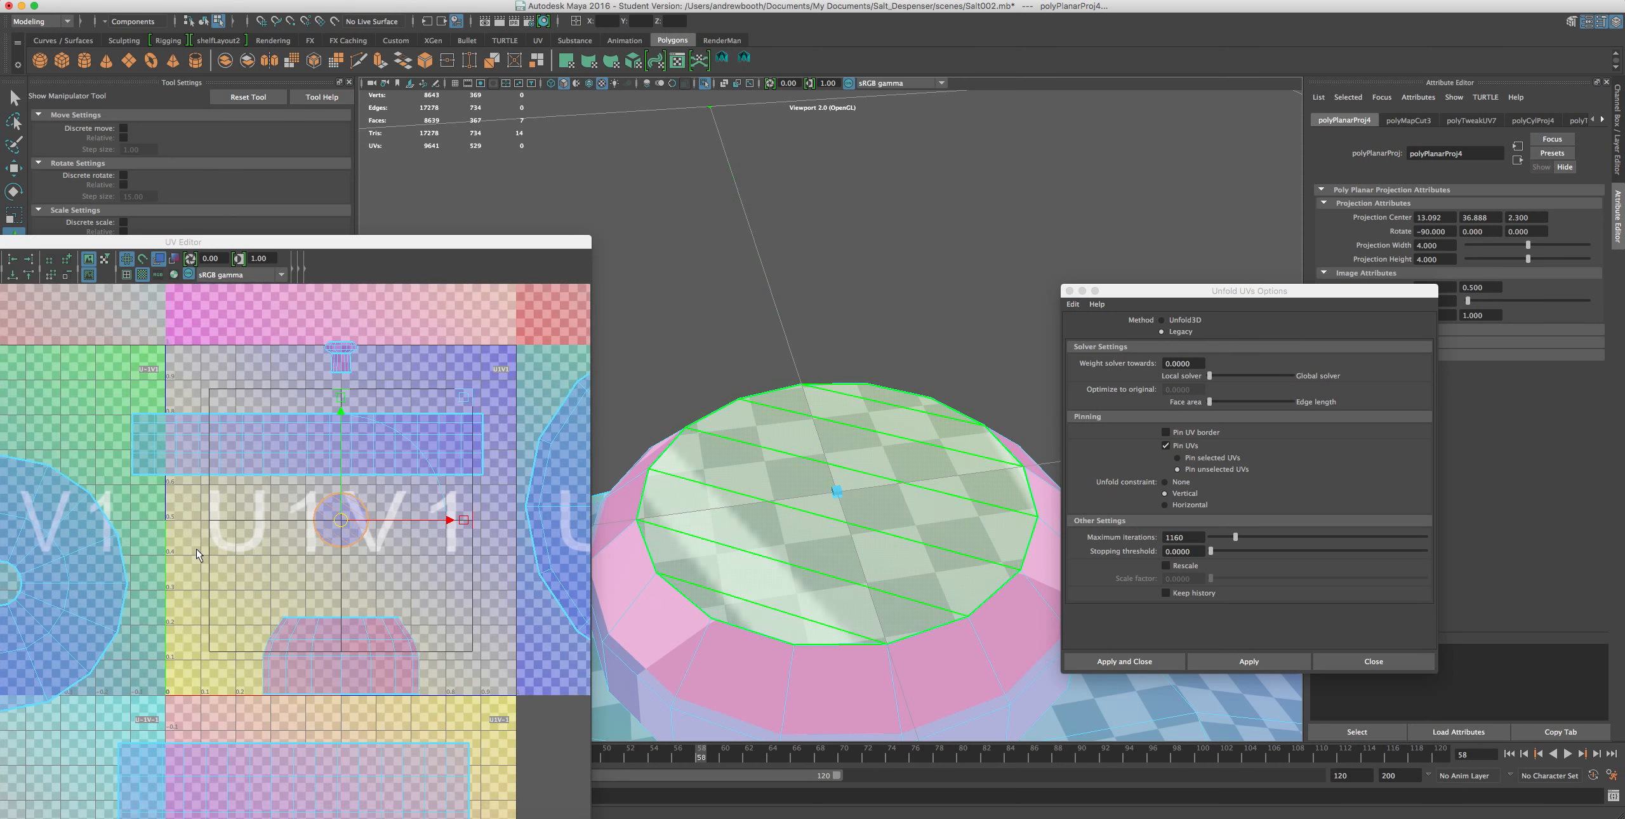
left_click(354, 517)
left_click_drag(353, 518, 94, 357)
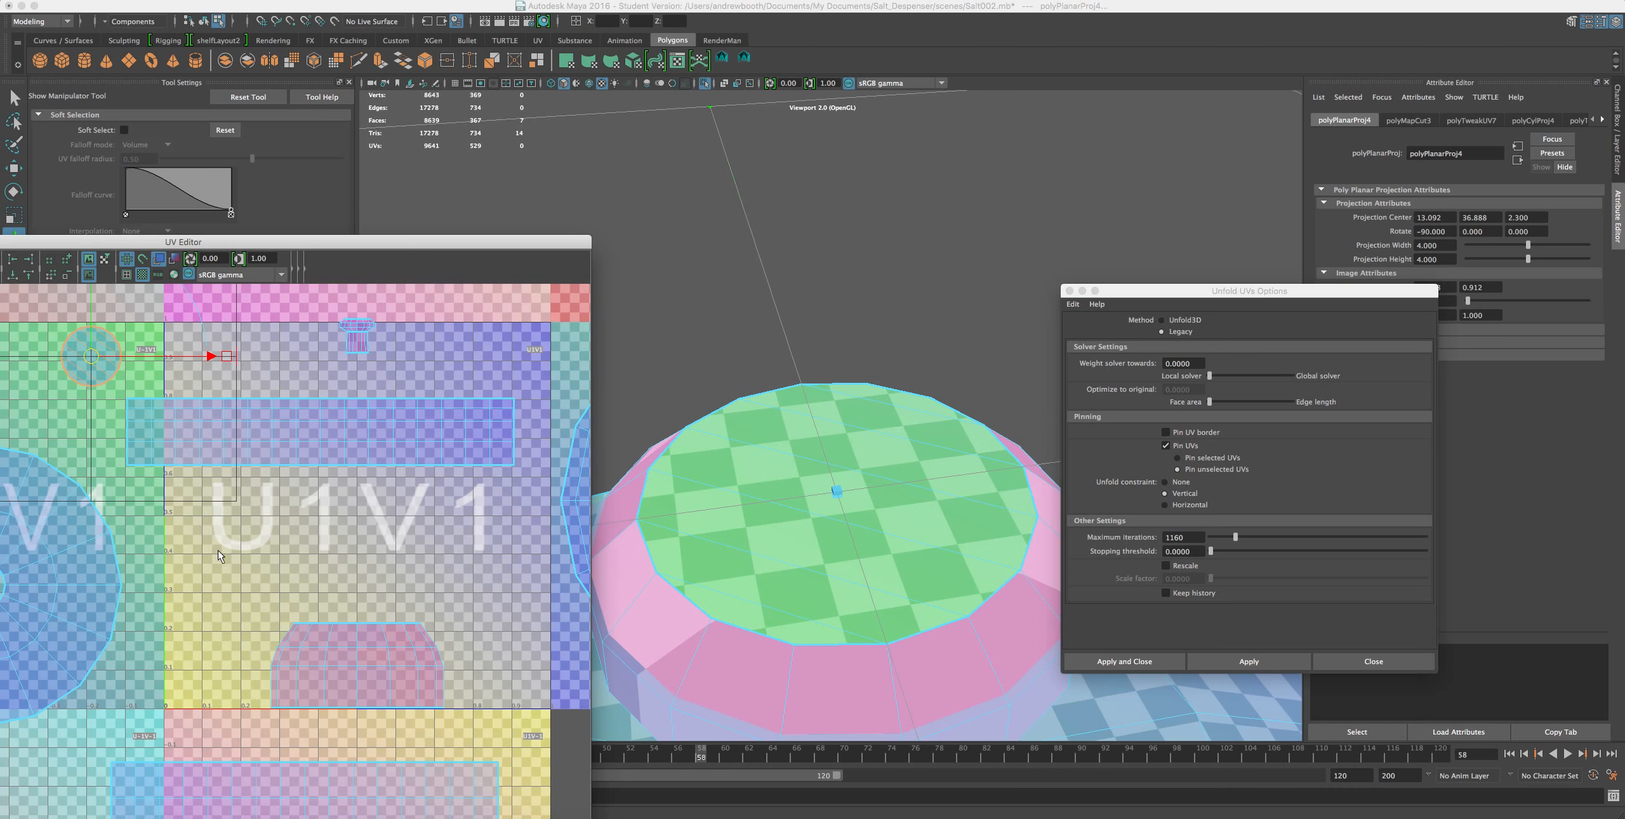
left_click(182, 575)
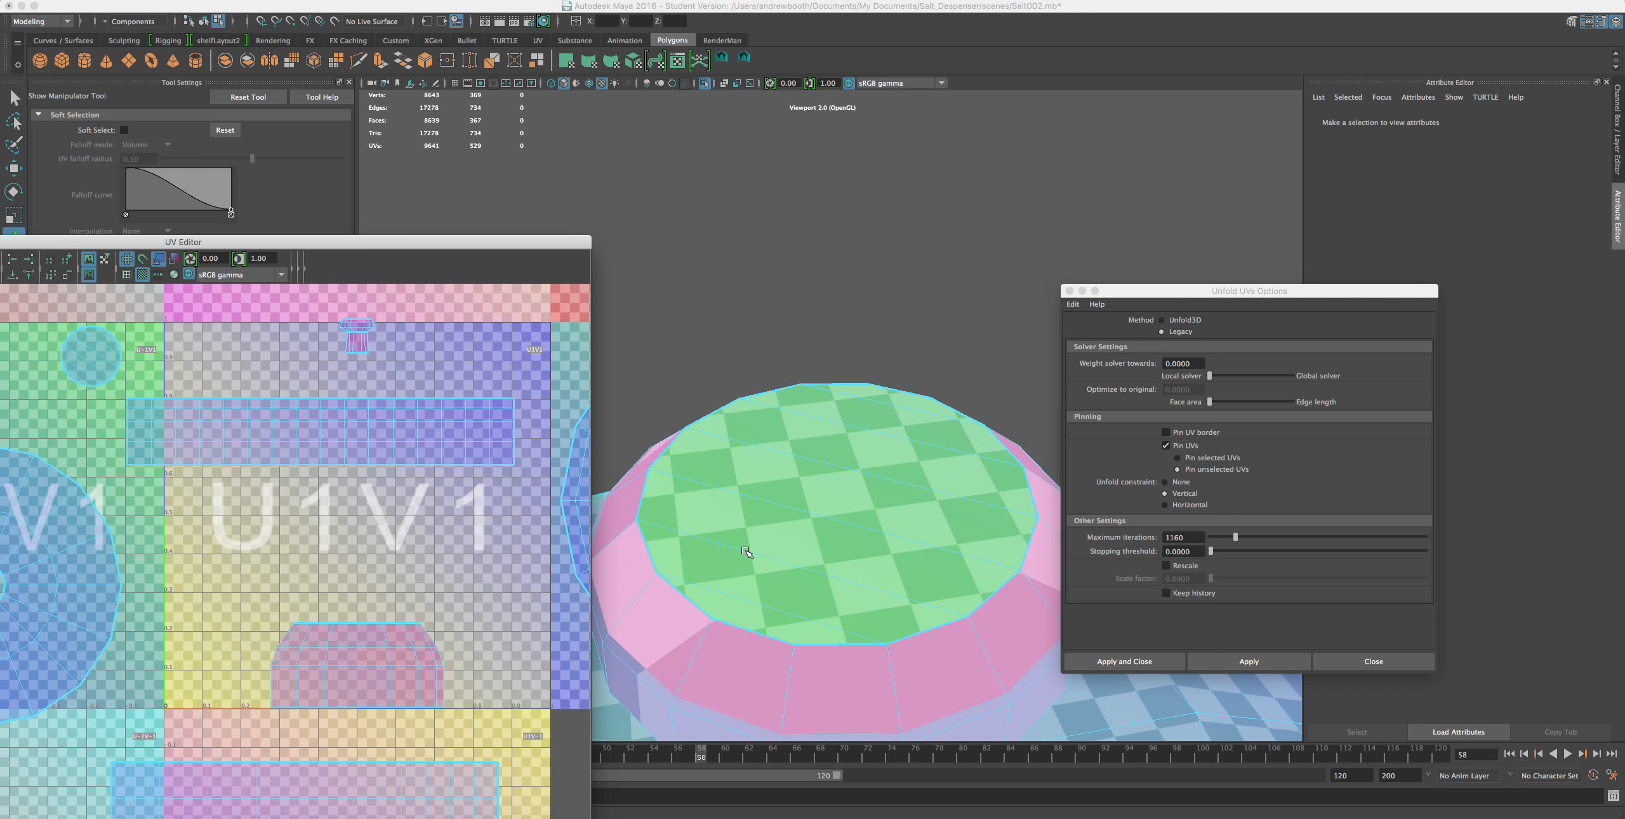
- Select the UV shell of the knob's sides below the cap and apply a cylindrical projection to it
middle_click_drag(762, 553, 815, 396, "alt")
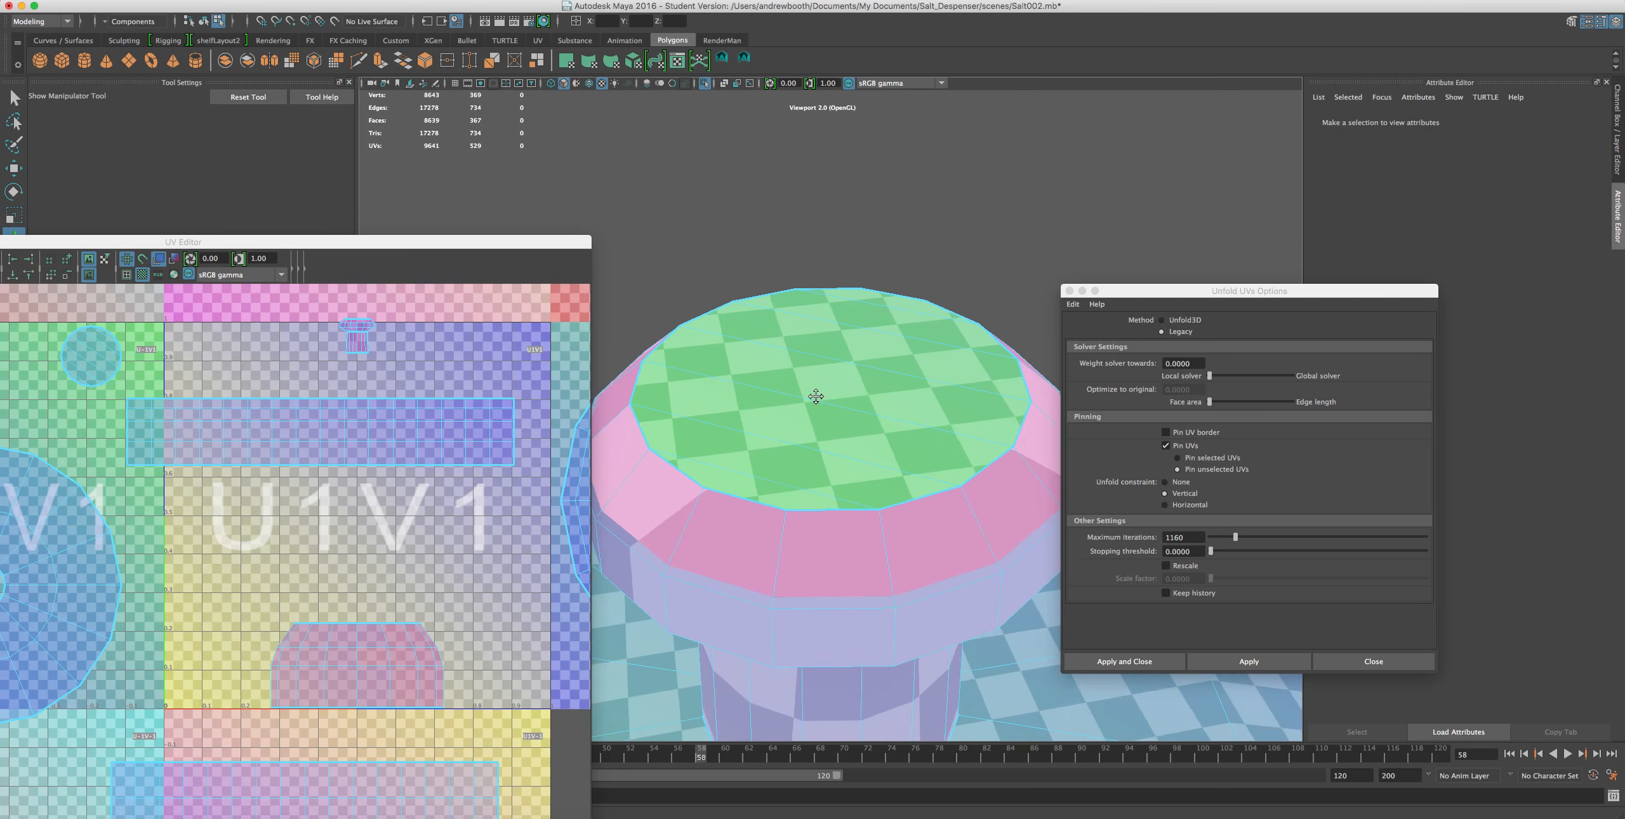
left_click_drag(815, 396, 847, 473, "alt")
right_click(847, 473)
right_click_drag(847, 473, 838, 473)
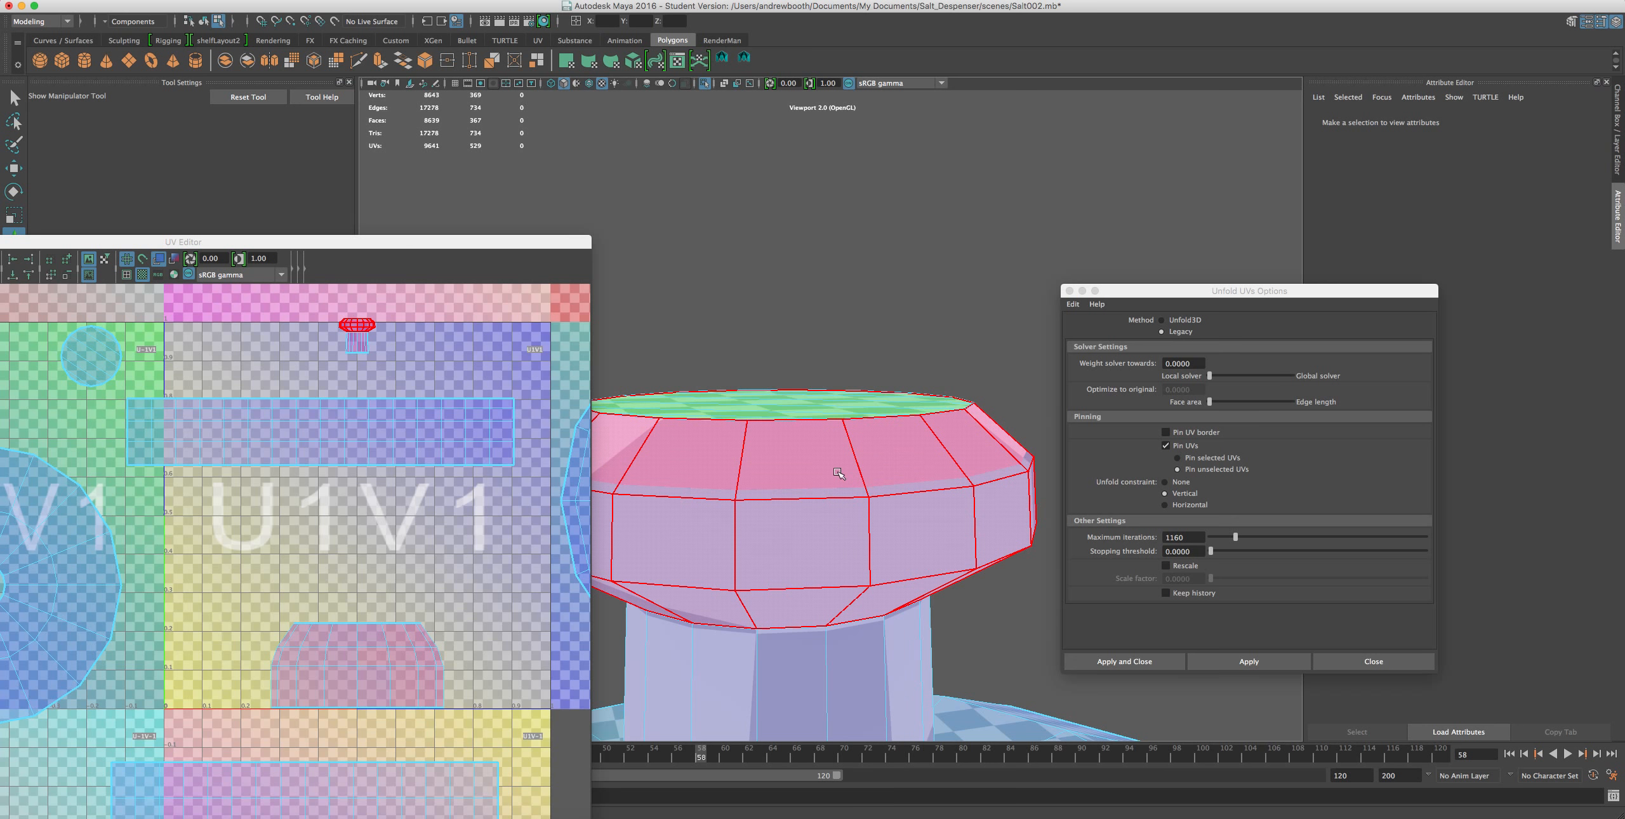
left_click(777, 498)
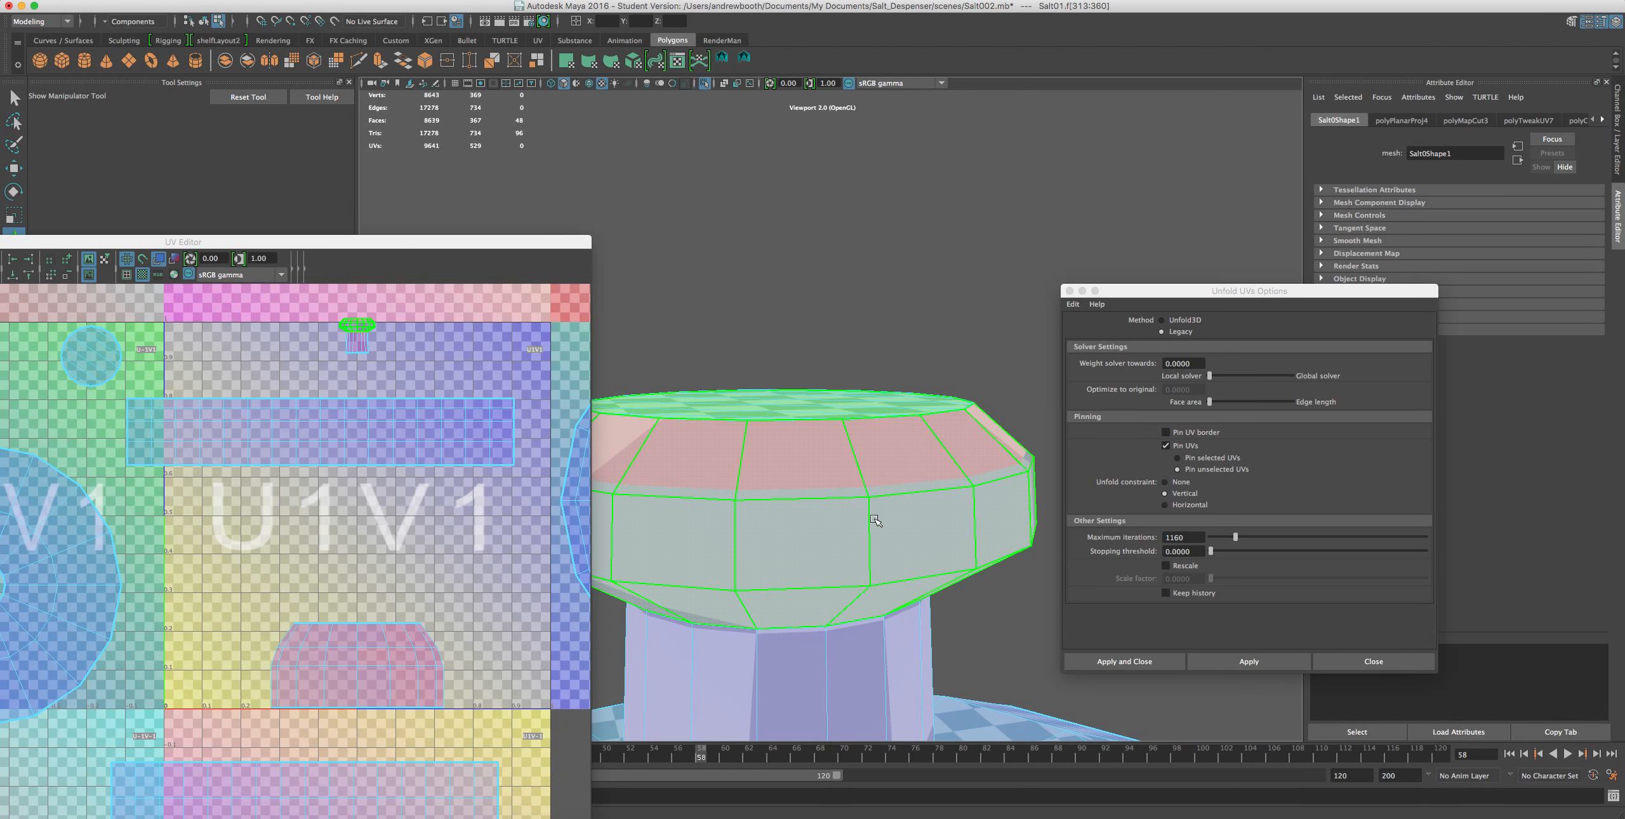
left_click(812, 345)
left_click(638, 1)
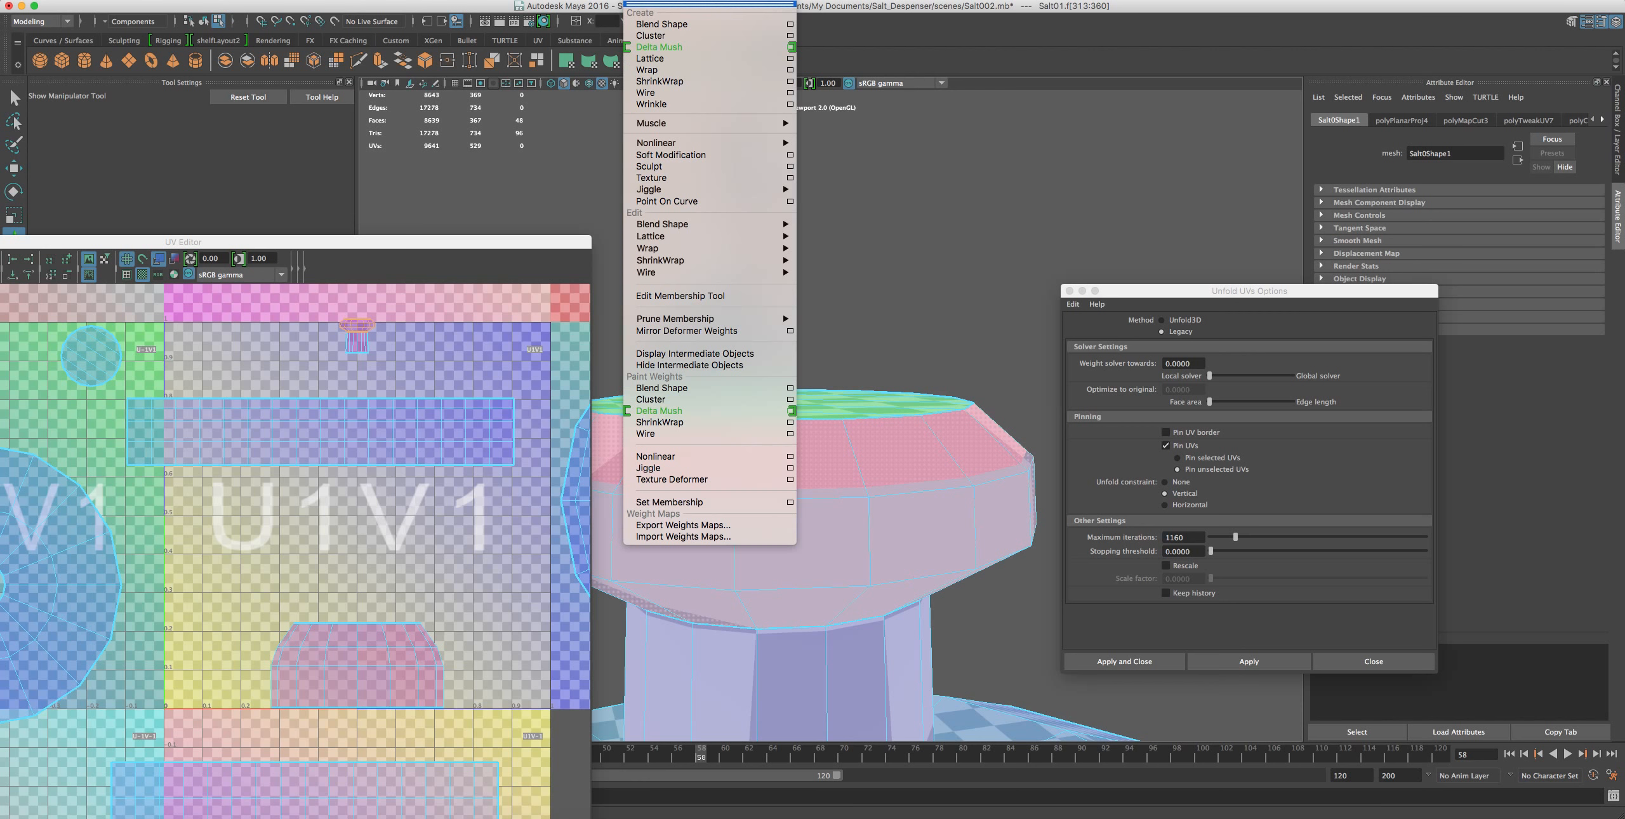
left_click(812, 568)
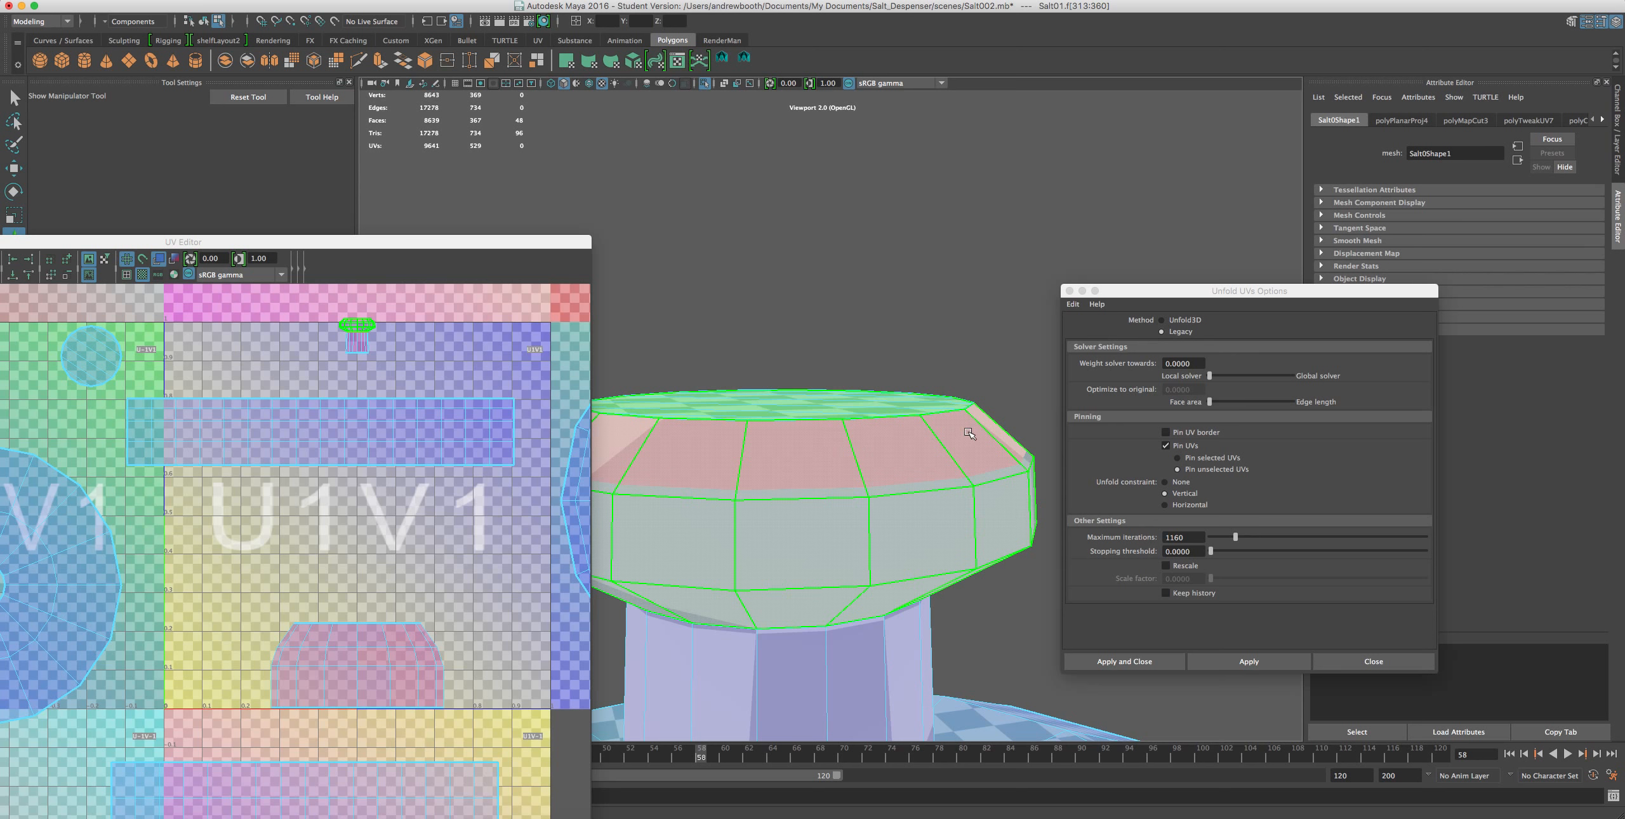
left_click_drag(869, 481, 873, 470, "alt")
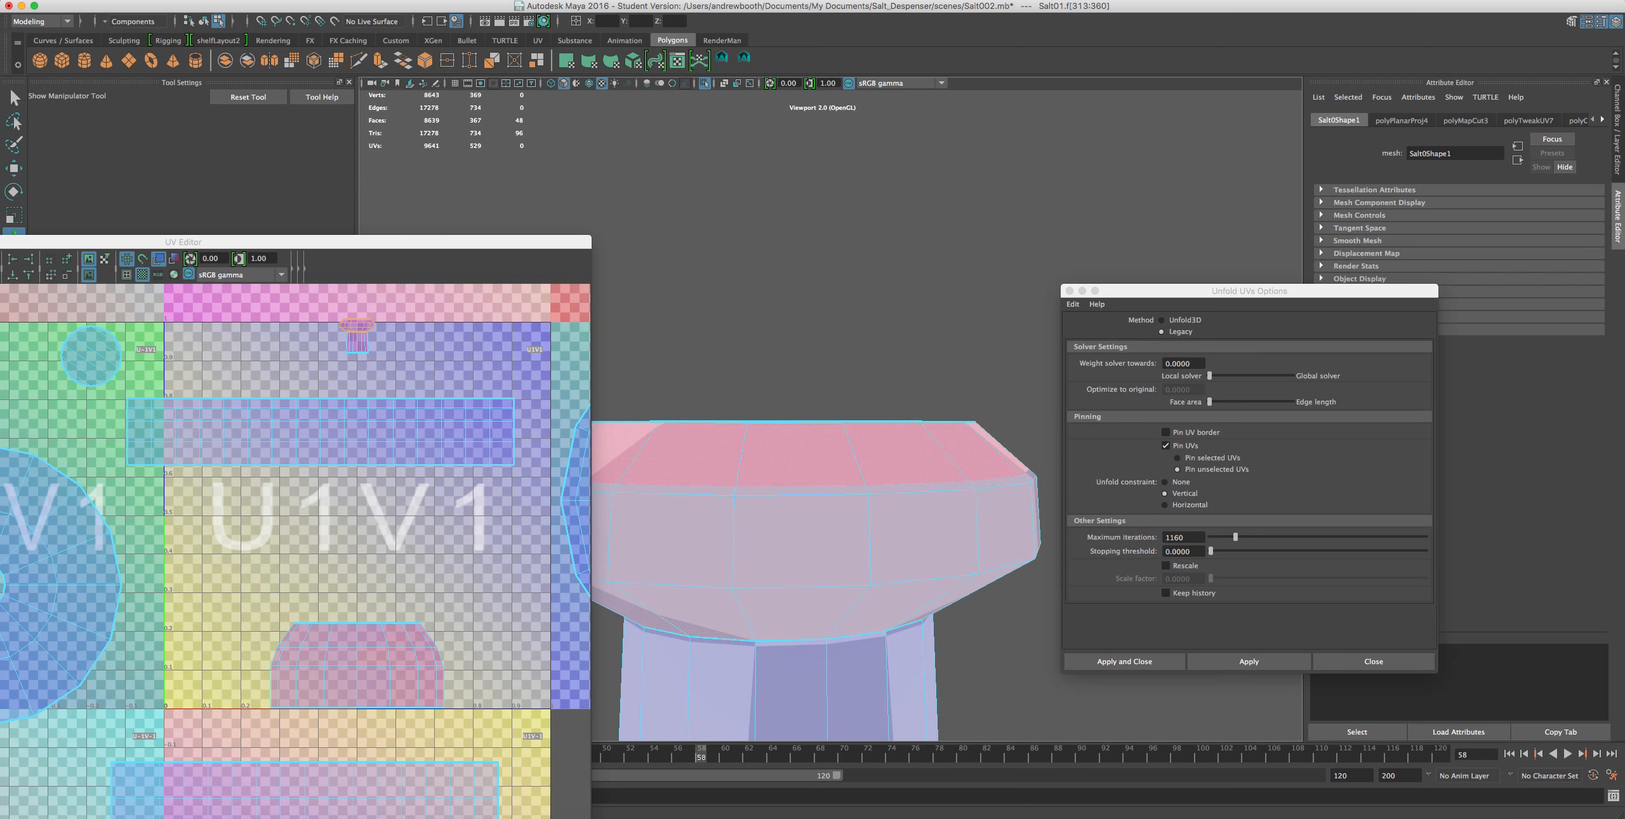
left_click(677, 1)
mouse_move(674, 1)
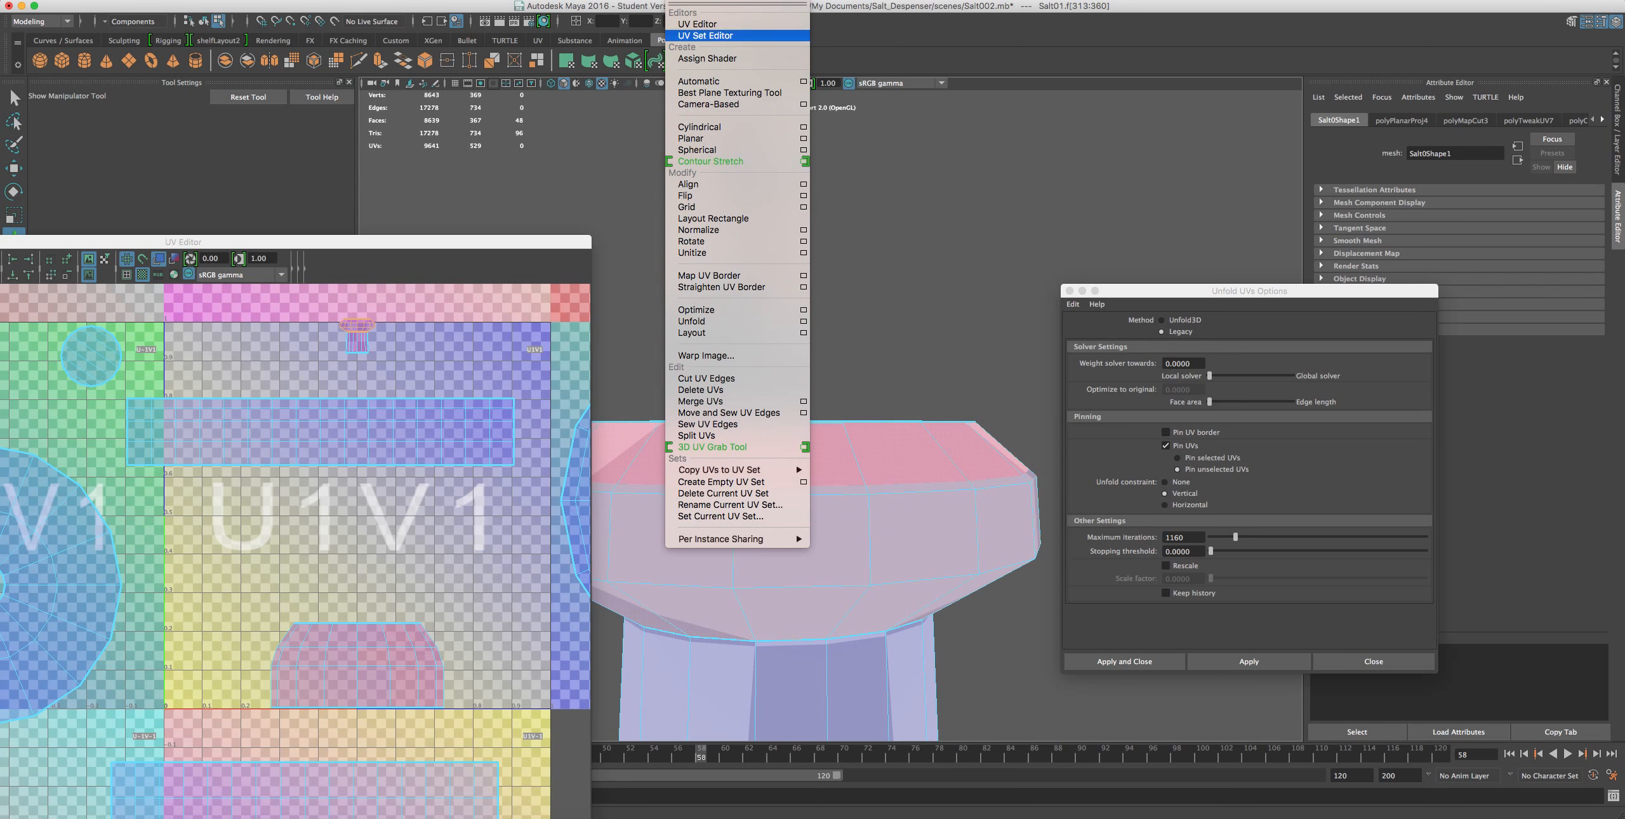
left_click(699, 127)
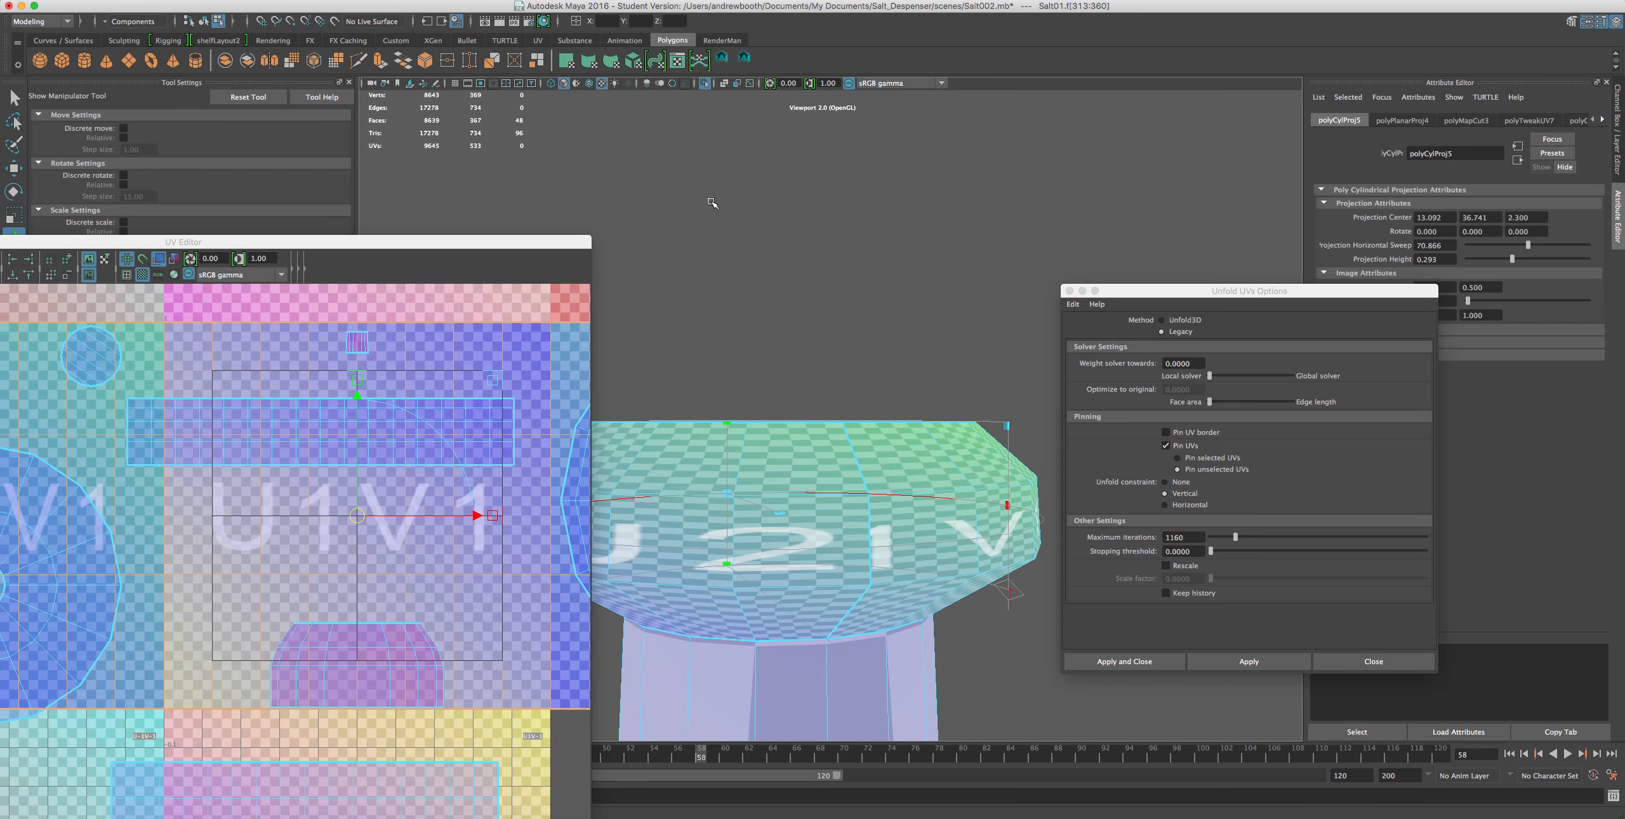
scroll(761, 343, "down", 10)
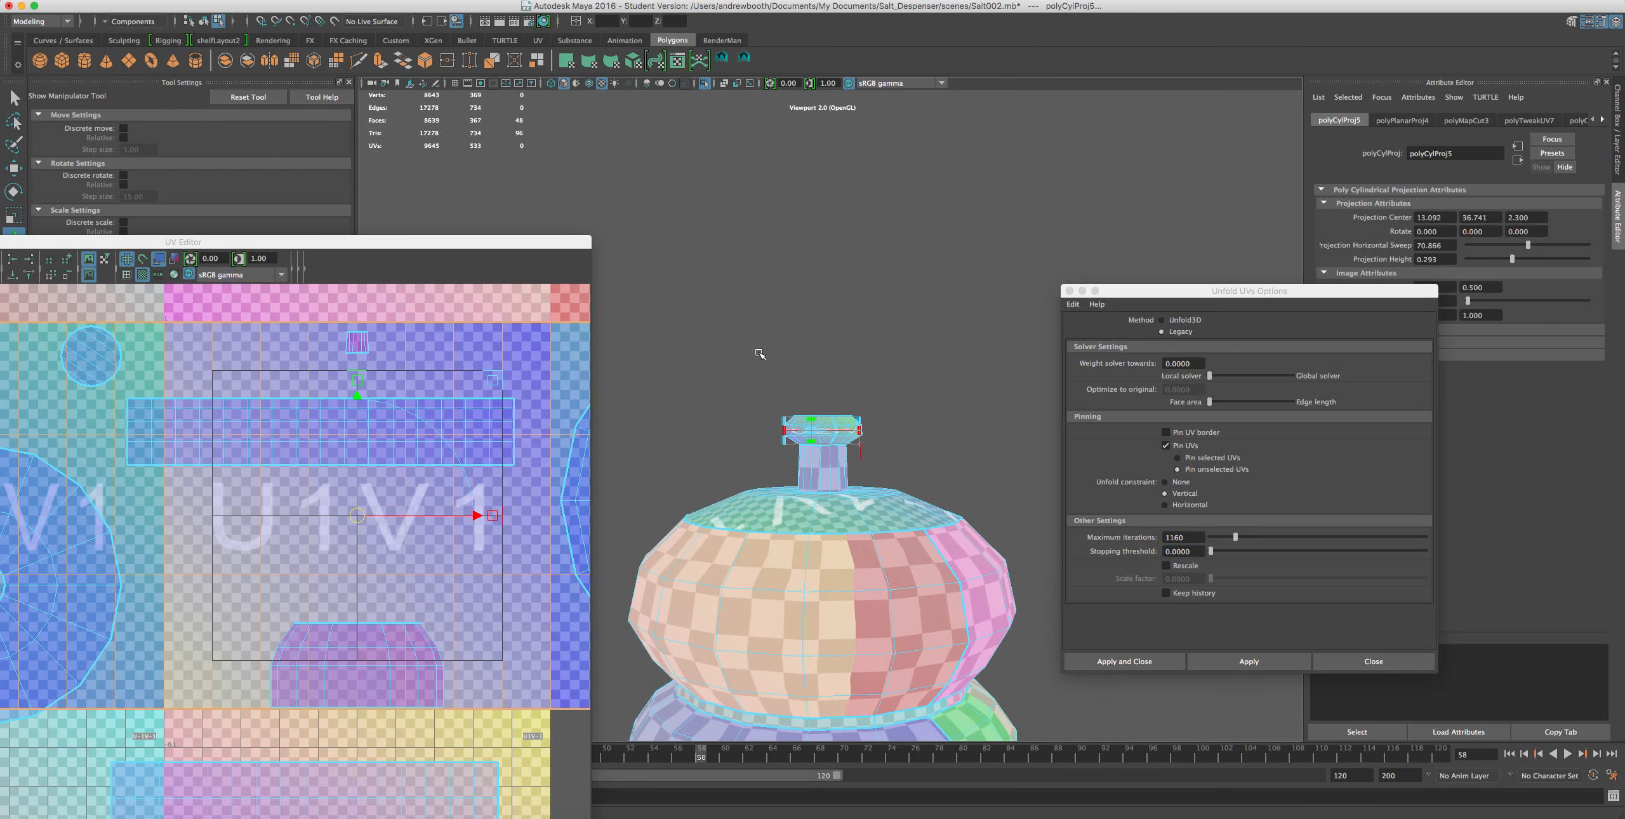
left_click_drag(837, 497, 787, 517, "alt")
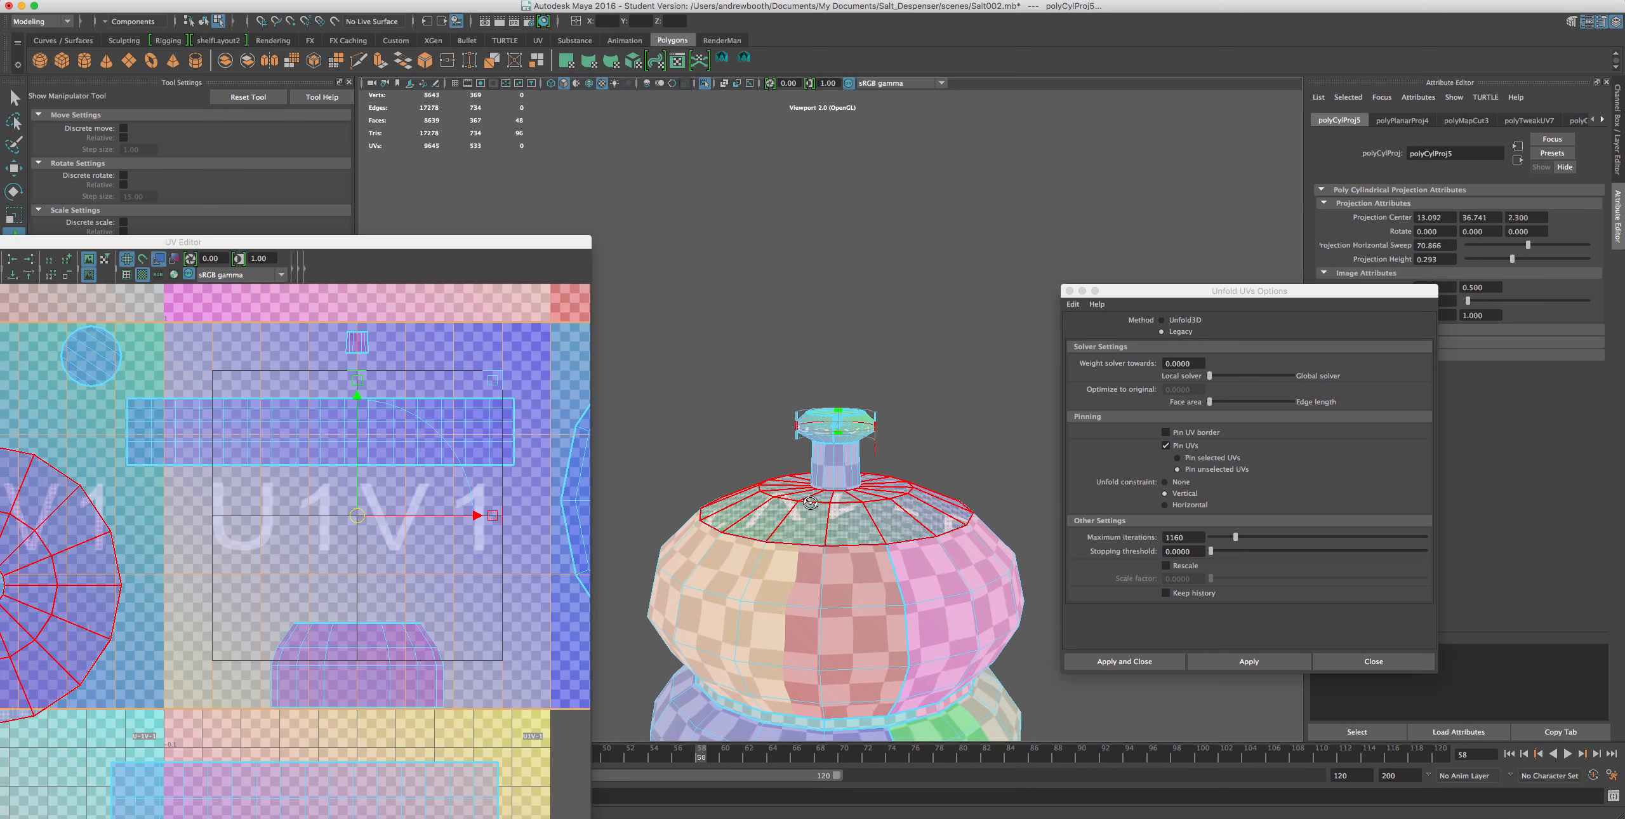
- Stretch the knob rim's cylindrical projection to about 141.7 sweep, 2.09 height and 6.5 Y rotation, and shift its shell down-left in the UV layout
left_click(831, 425)
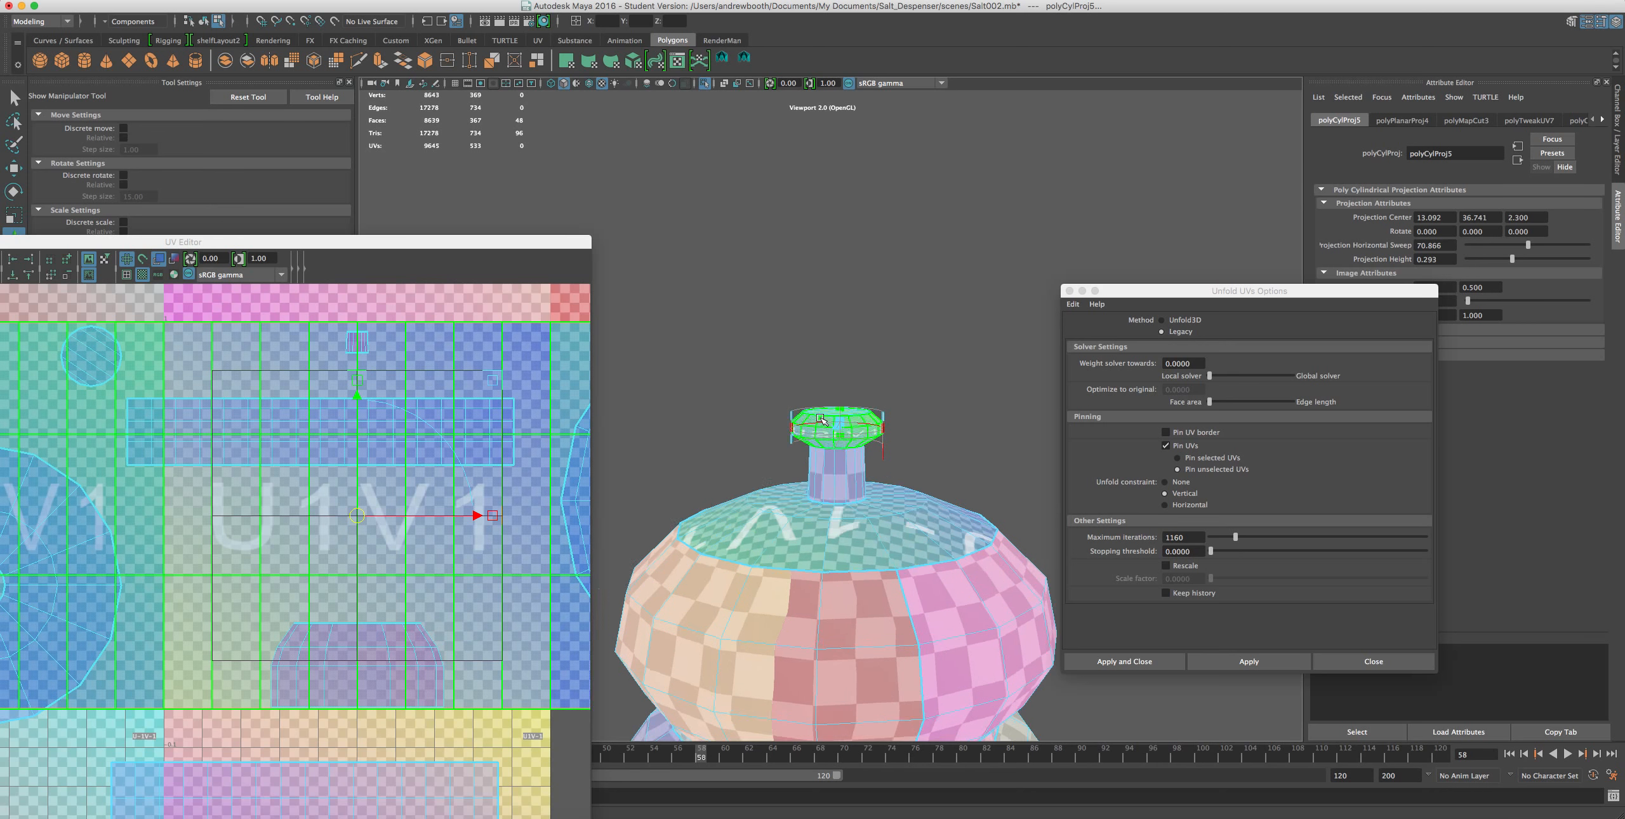
scroll(829, 429, "up", 5)
scroll(828, 428, "up", 4)
left_click_drag(960, 446, 771, 466)
scroll(793, 473, "up", 3)
left_click(865, 440)
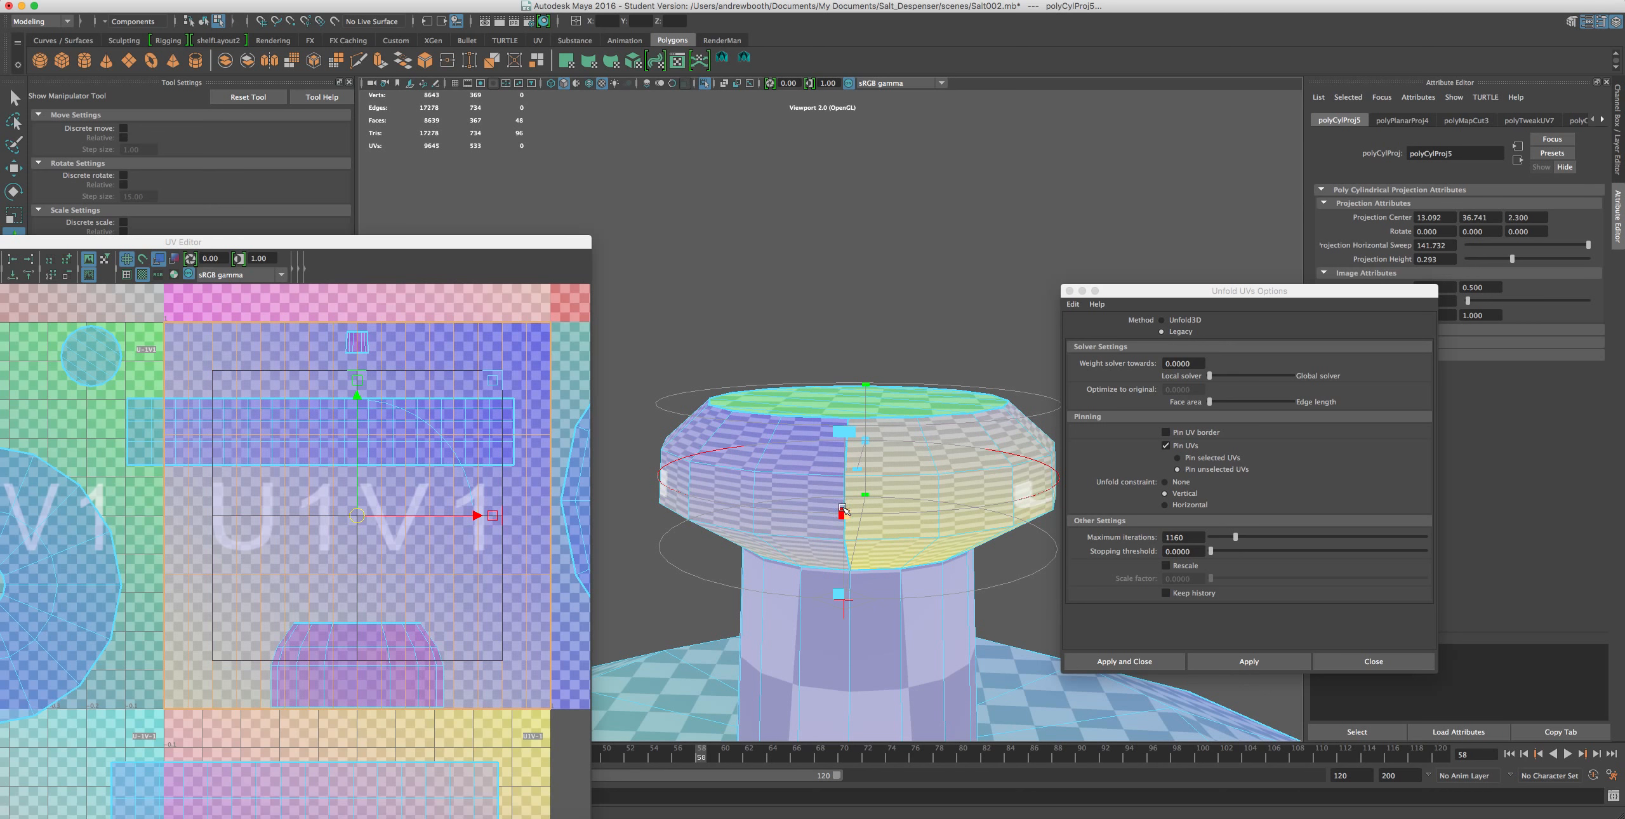
left_click_drag(864, 440, 794, 108)
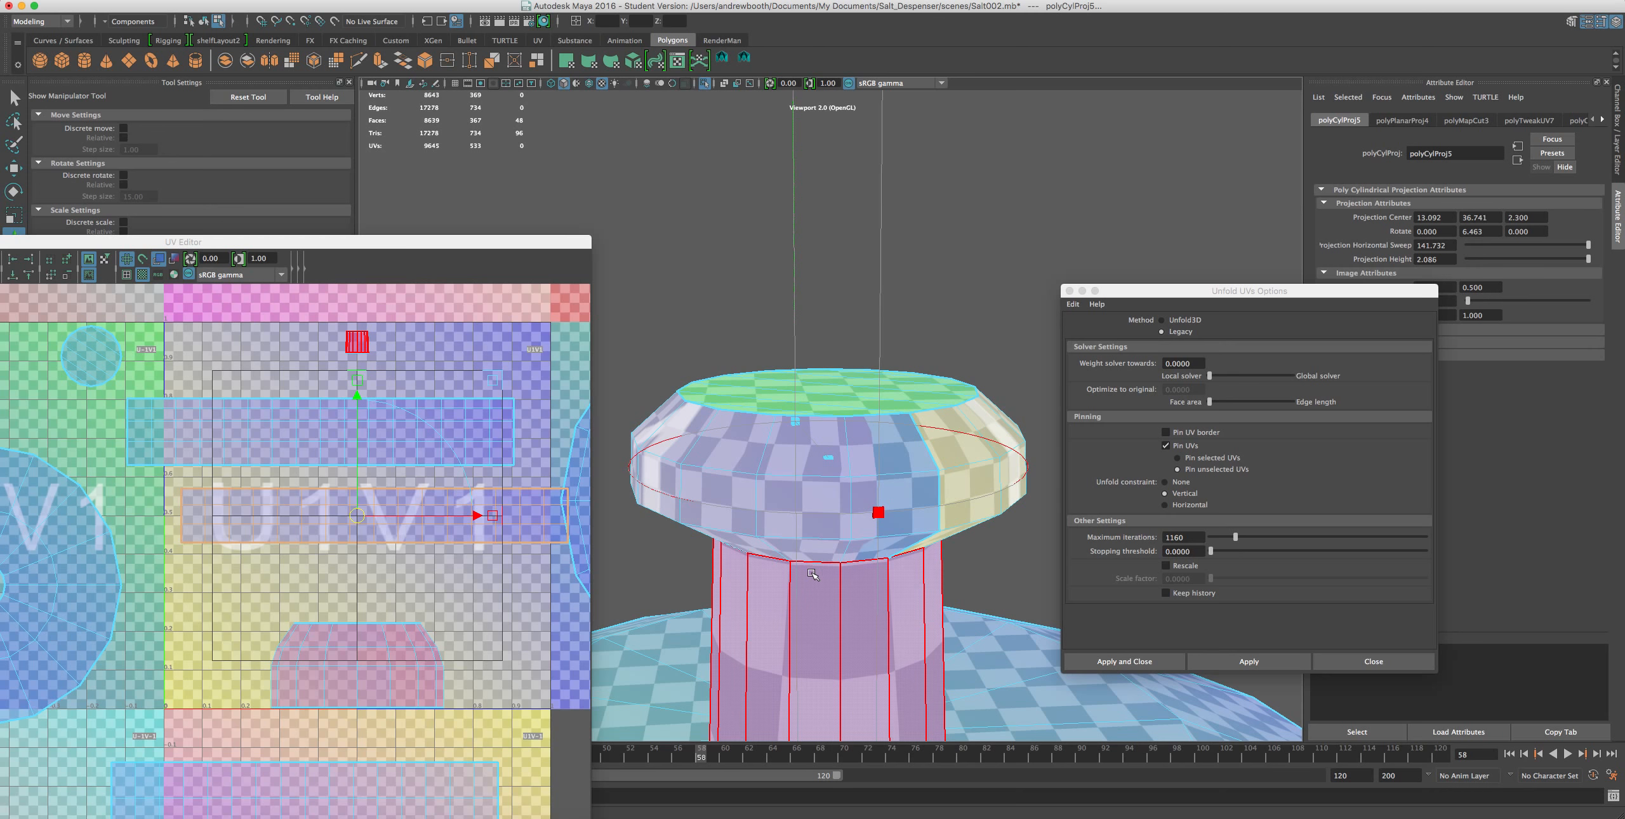
scroll(803, 428, "up", 2)
scroll(802, 428, "down", 5)
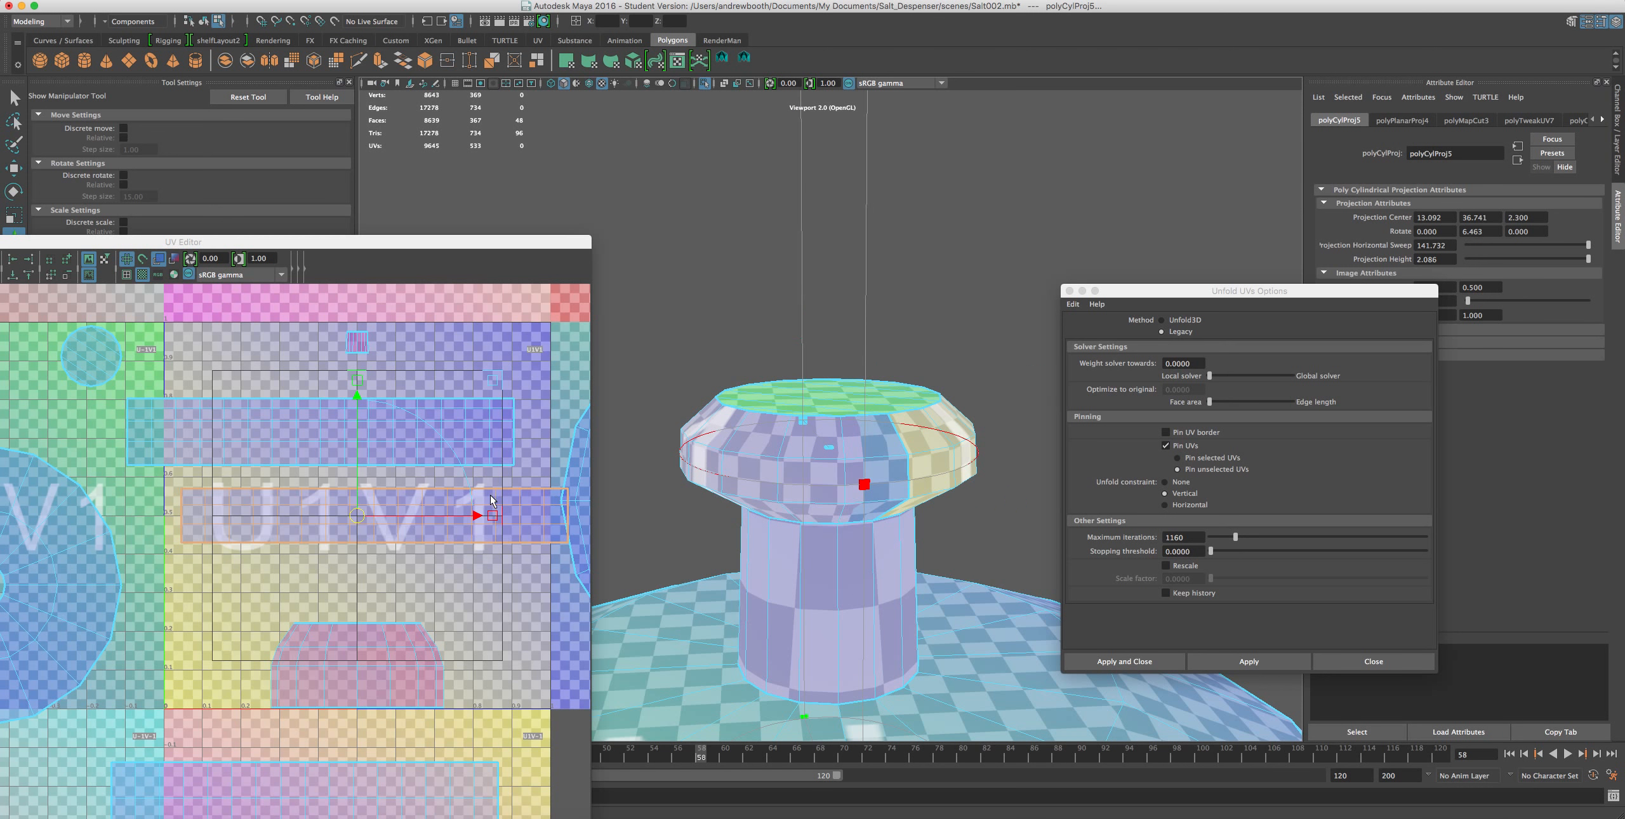
left_click_drag(359, 517, 333, 541)
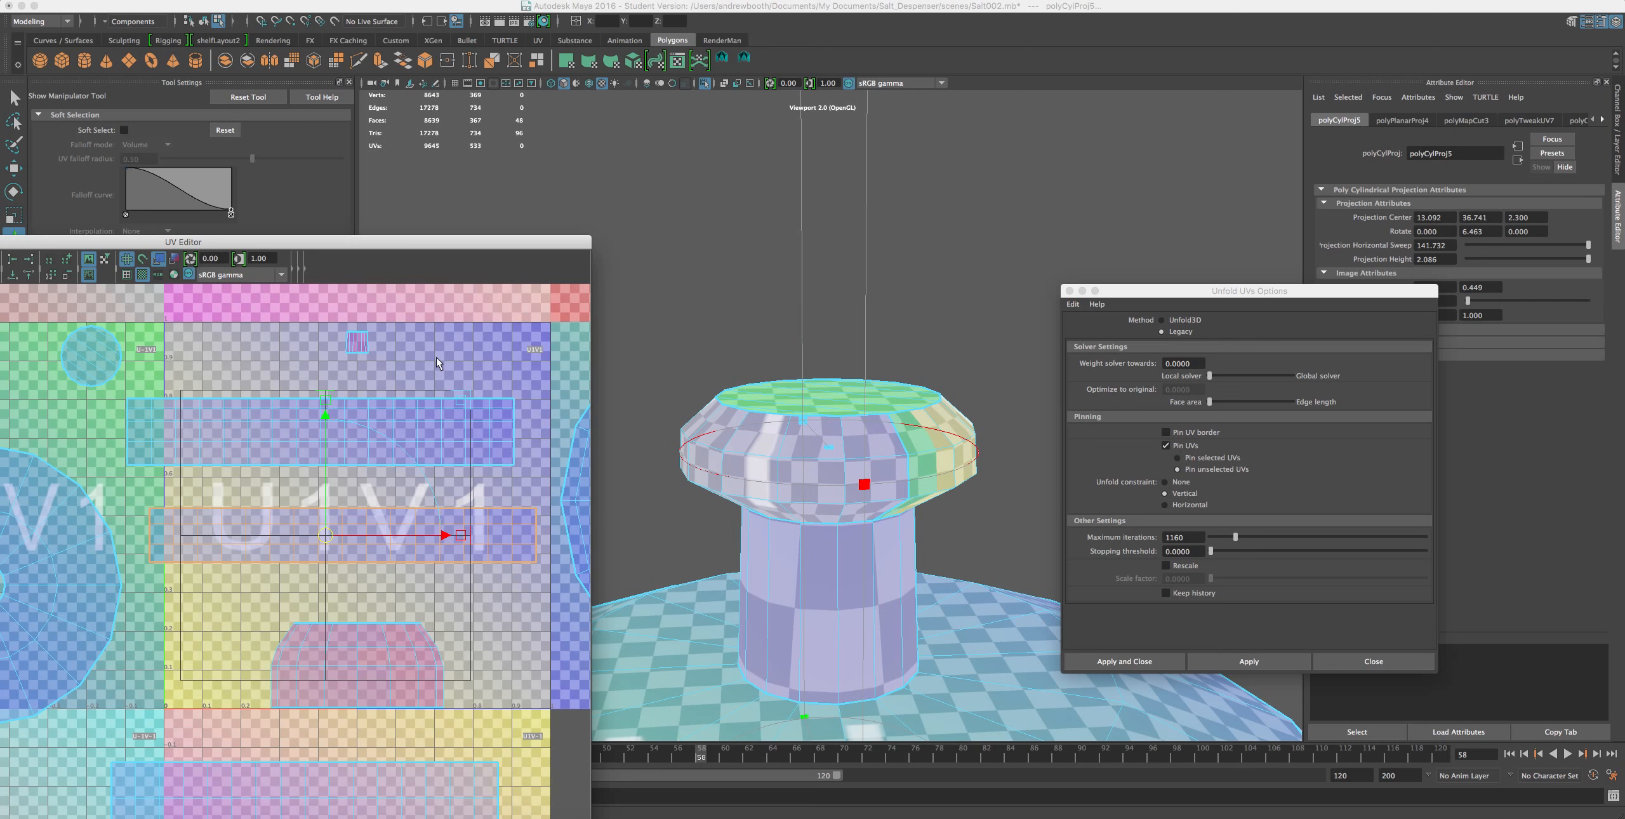
left_click(453, 349)
- Select the two inner rows of UVs on the knob rim's shell and unfold them with the Horizontal constraint, followed by the Vertical constraint
scroll(420, 547, "up", 2)
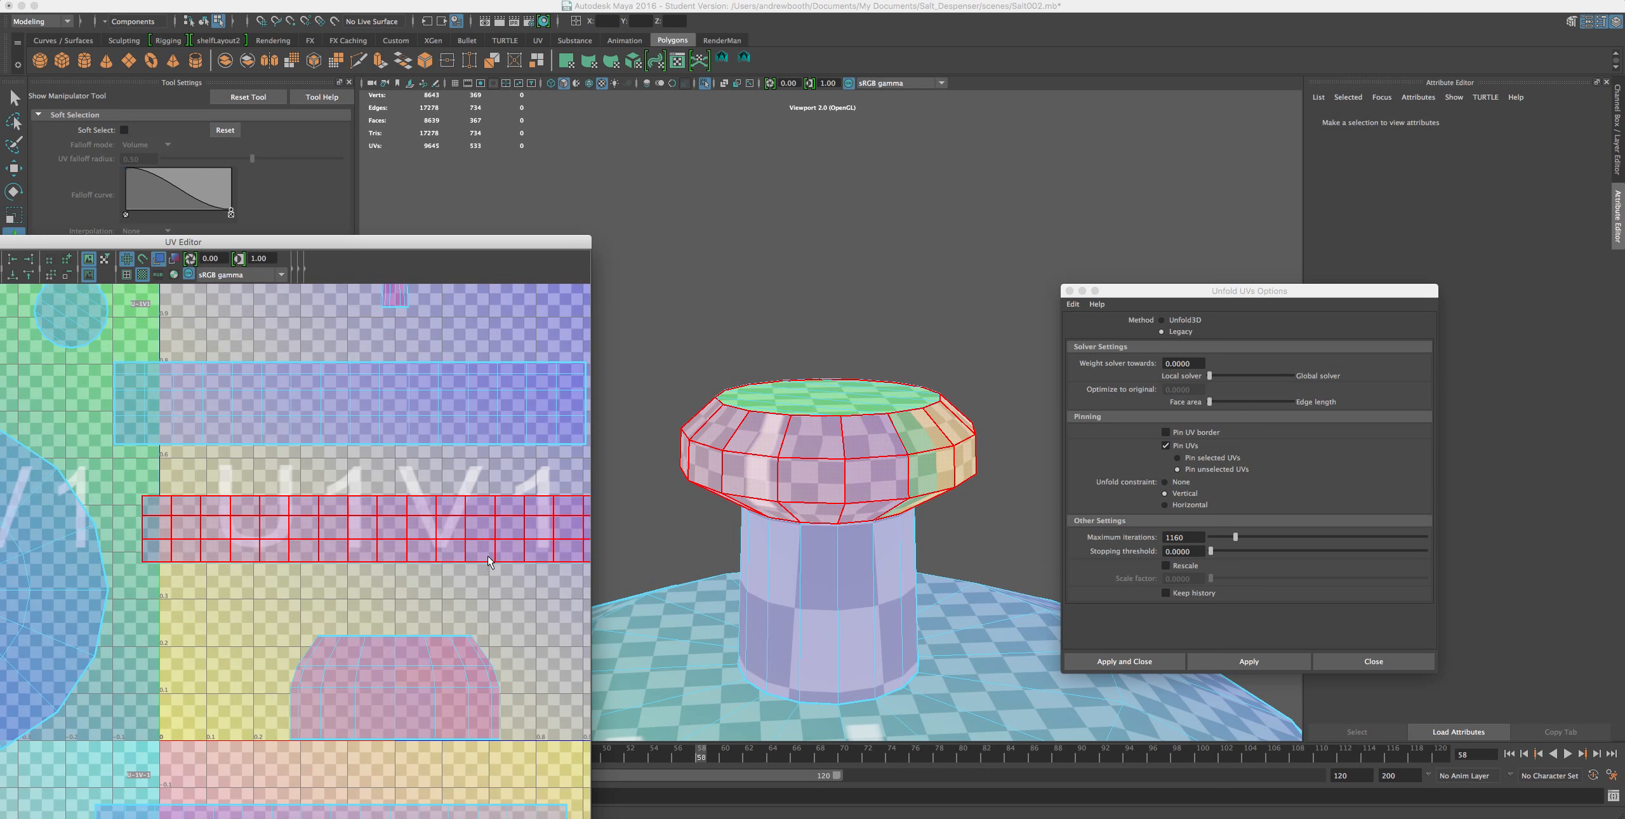
scroll(419, 571, "up", 1)
middle_click_drag(415, 542, 240, 524, "alt")
right_click_drag(378, 522, 482, 485)
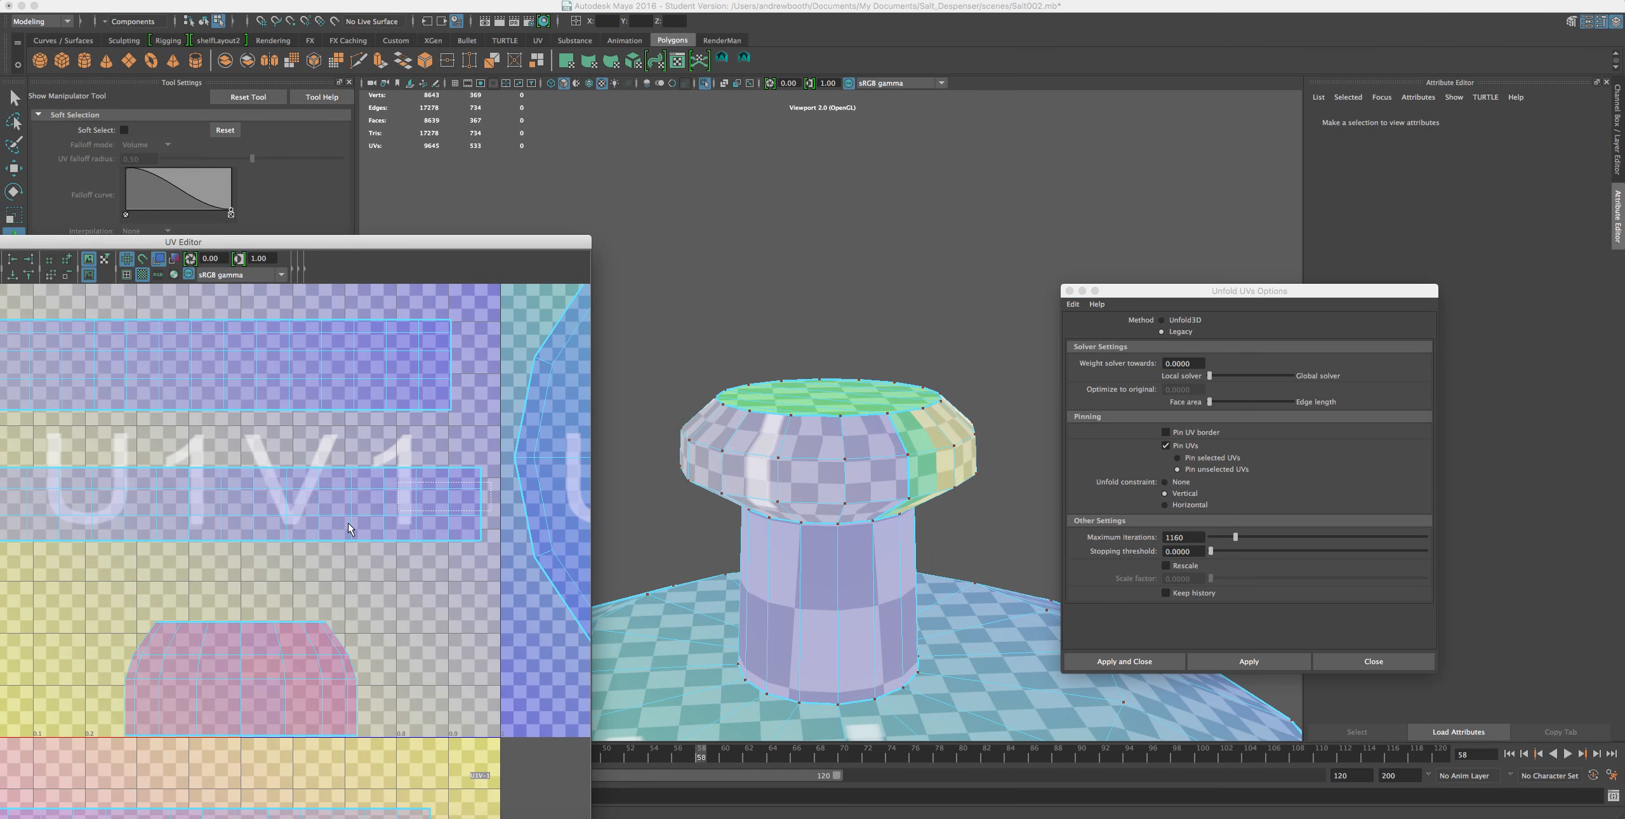
left_click(150, 540)
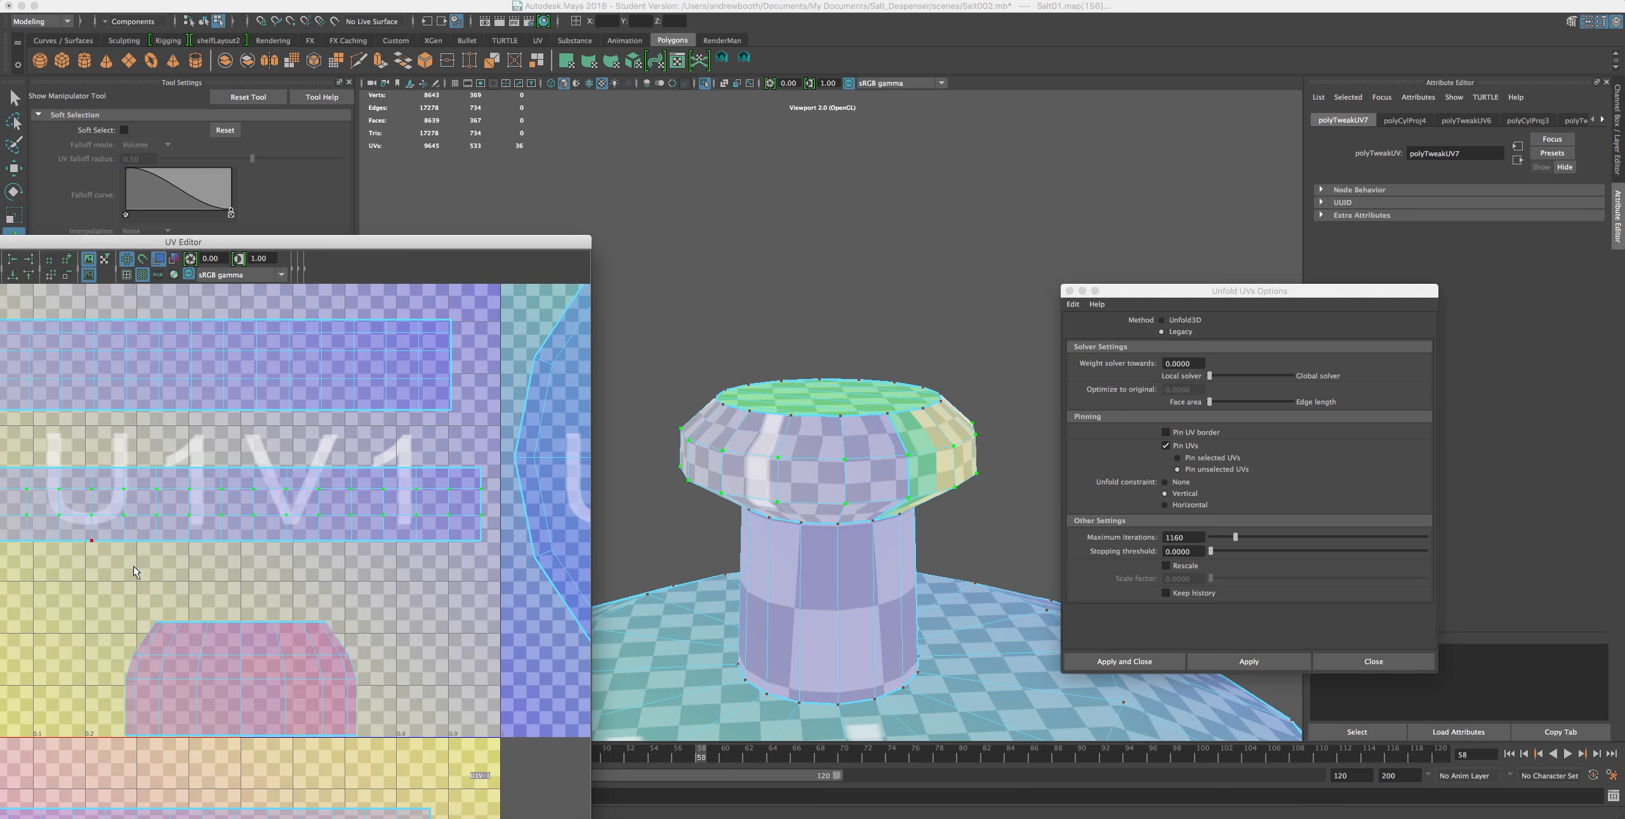
middle_click_drag(134, 571, 330, 569, "alt")
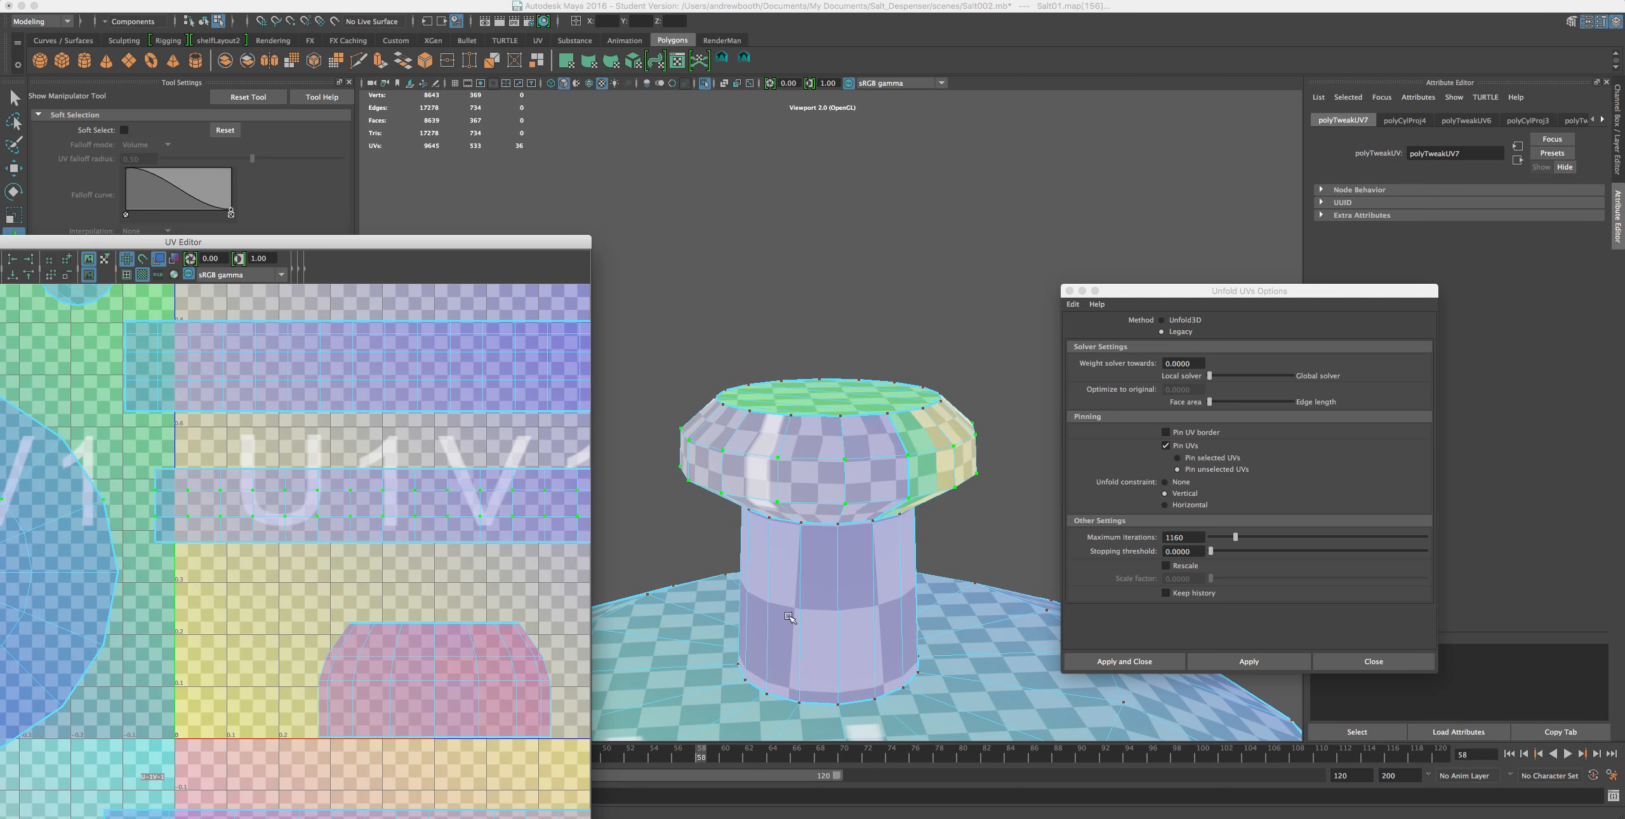
left_click(1165, 505)
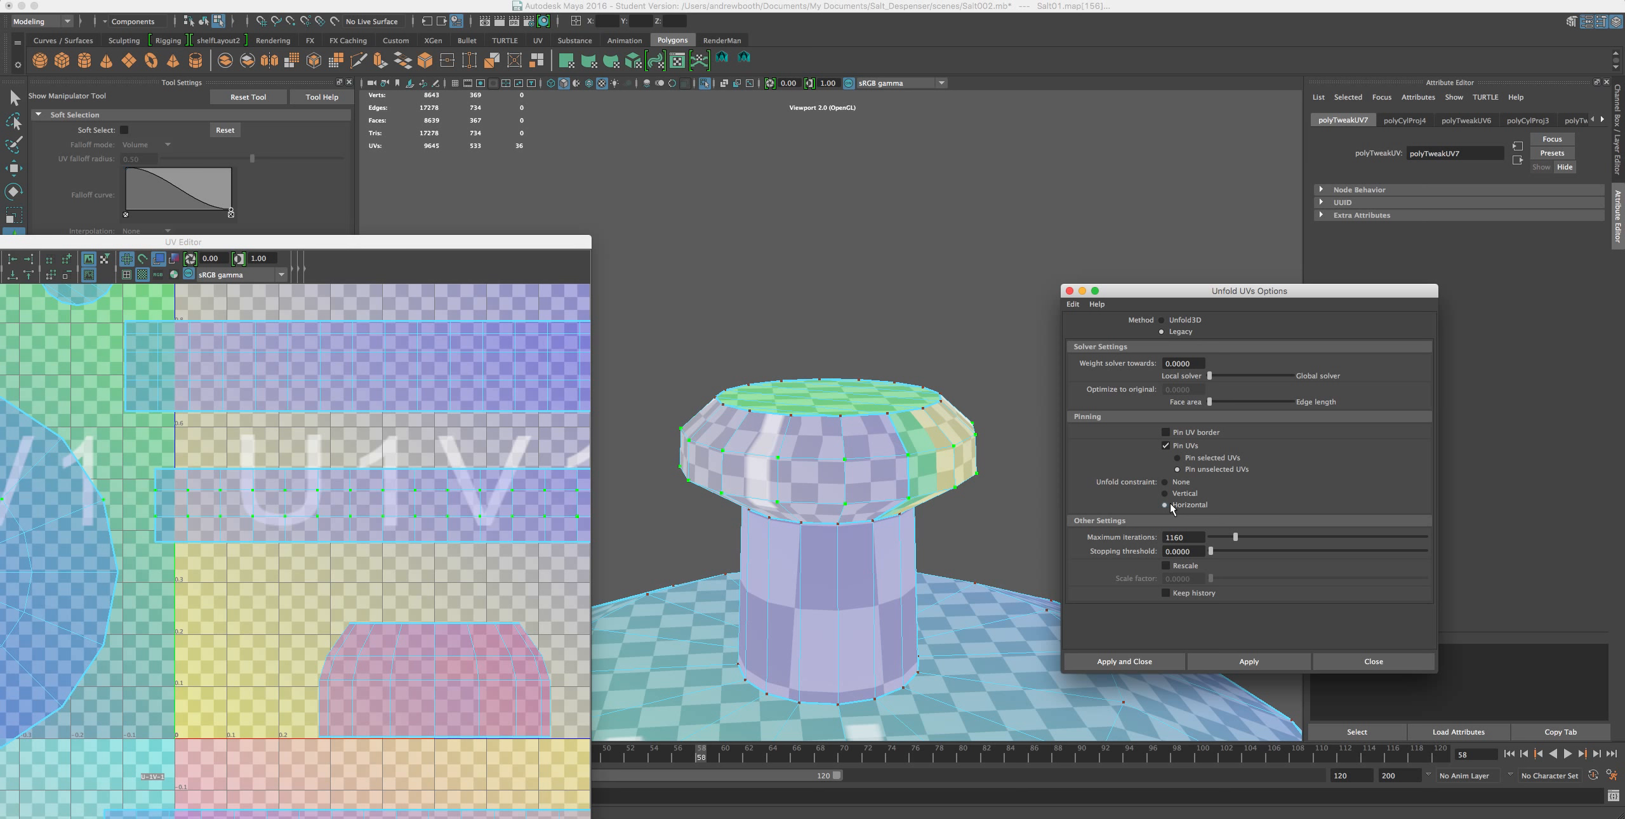
left_click(1219, 663)
left_click(1221, 662)
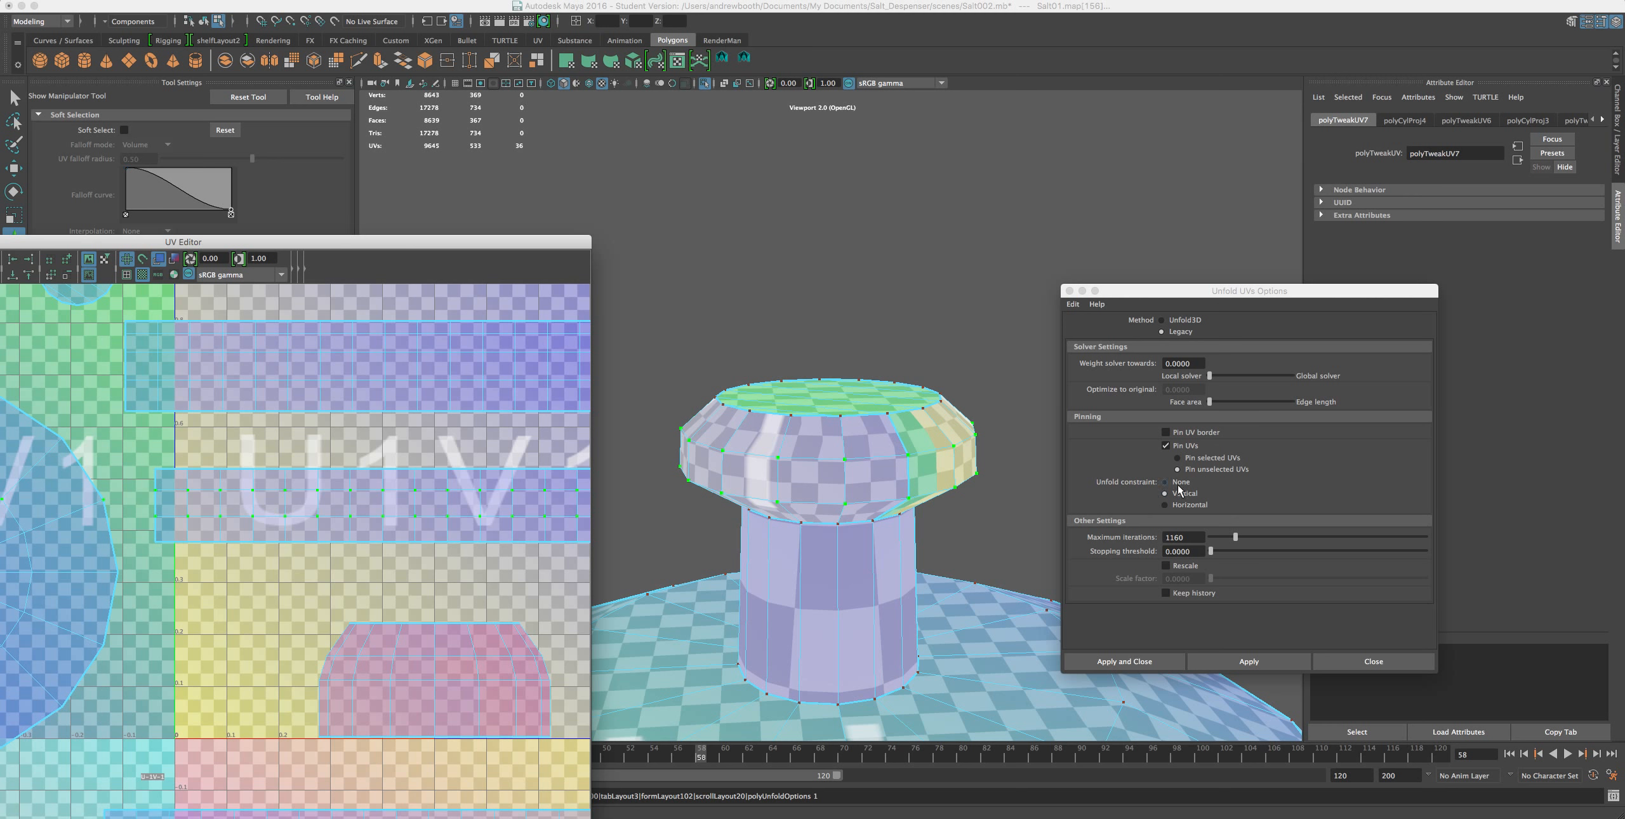
left_click(1208, 657)
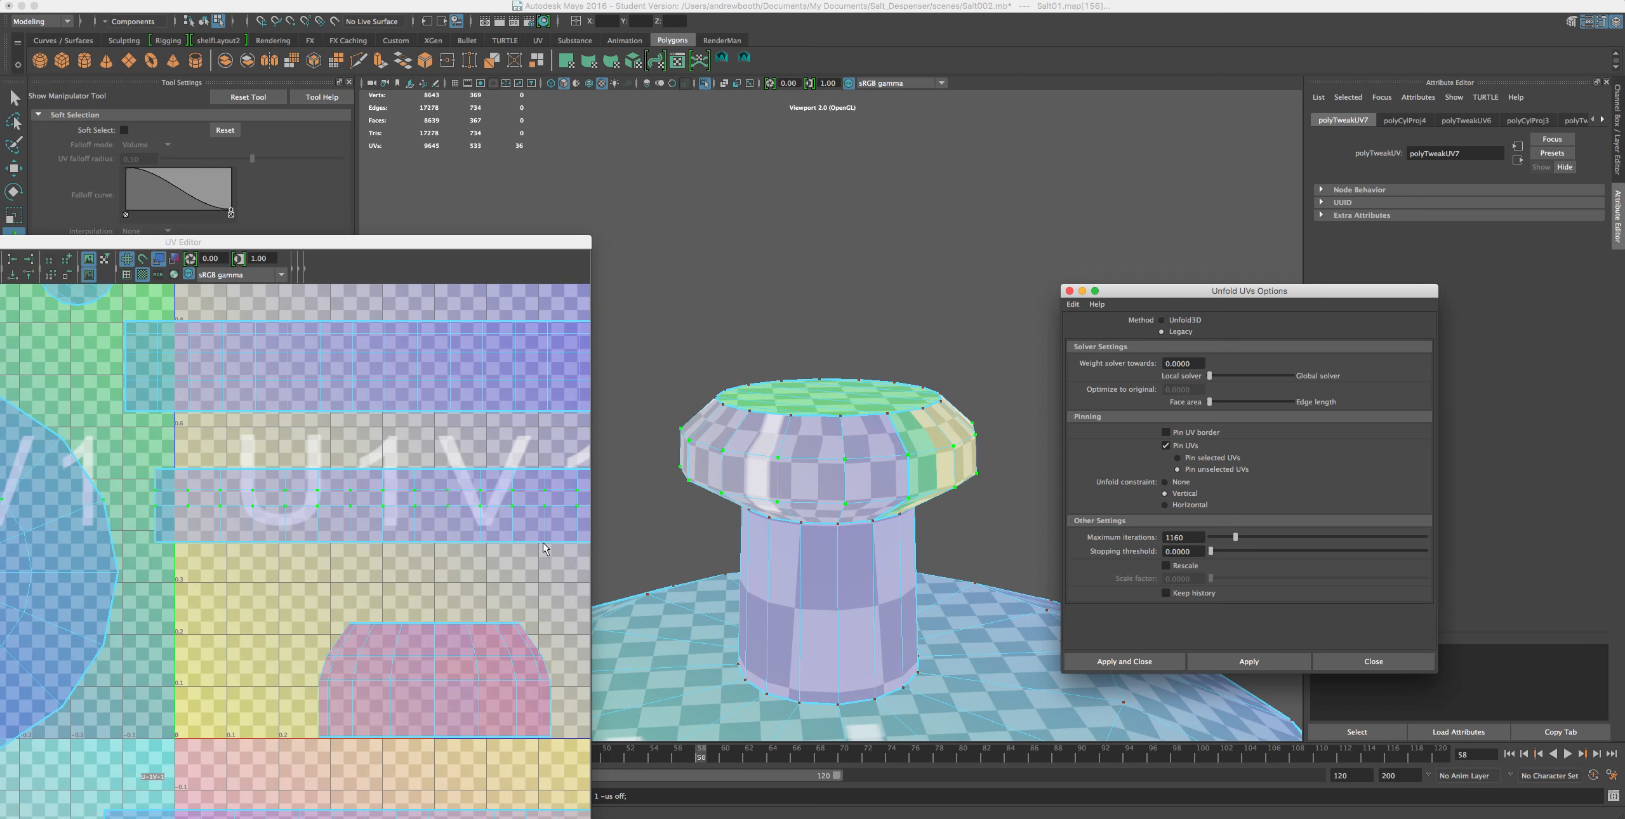
- Select the inner columns of UVs on the knob rim's shell, excluding both ends, and unfold them with the Horizontal constraint
scroll(270, 529, "down", 2)
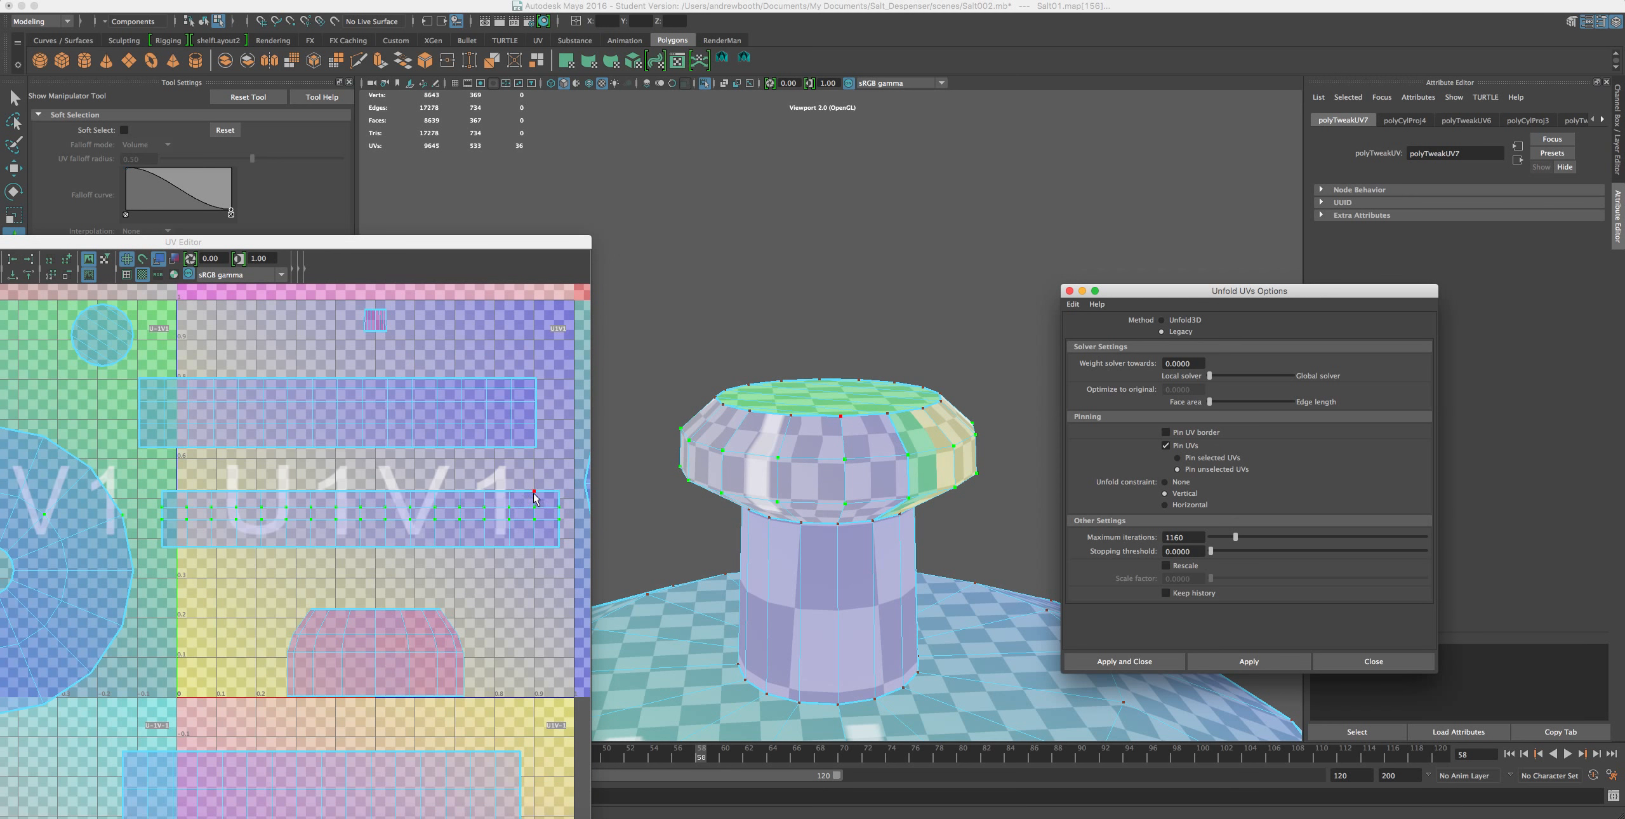
left_click_drag(545, 480, 467, 547)
left_click_drag(177, 565, 177, 564)
left_click(1166, 505)
left_click(1219, 664)
left_click_drag(950, 451, 931, 432, "alt")
scroll(815, 522, "up", 2)
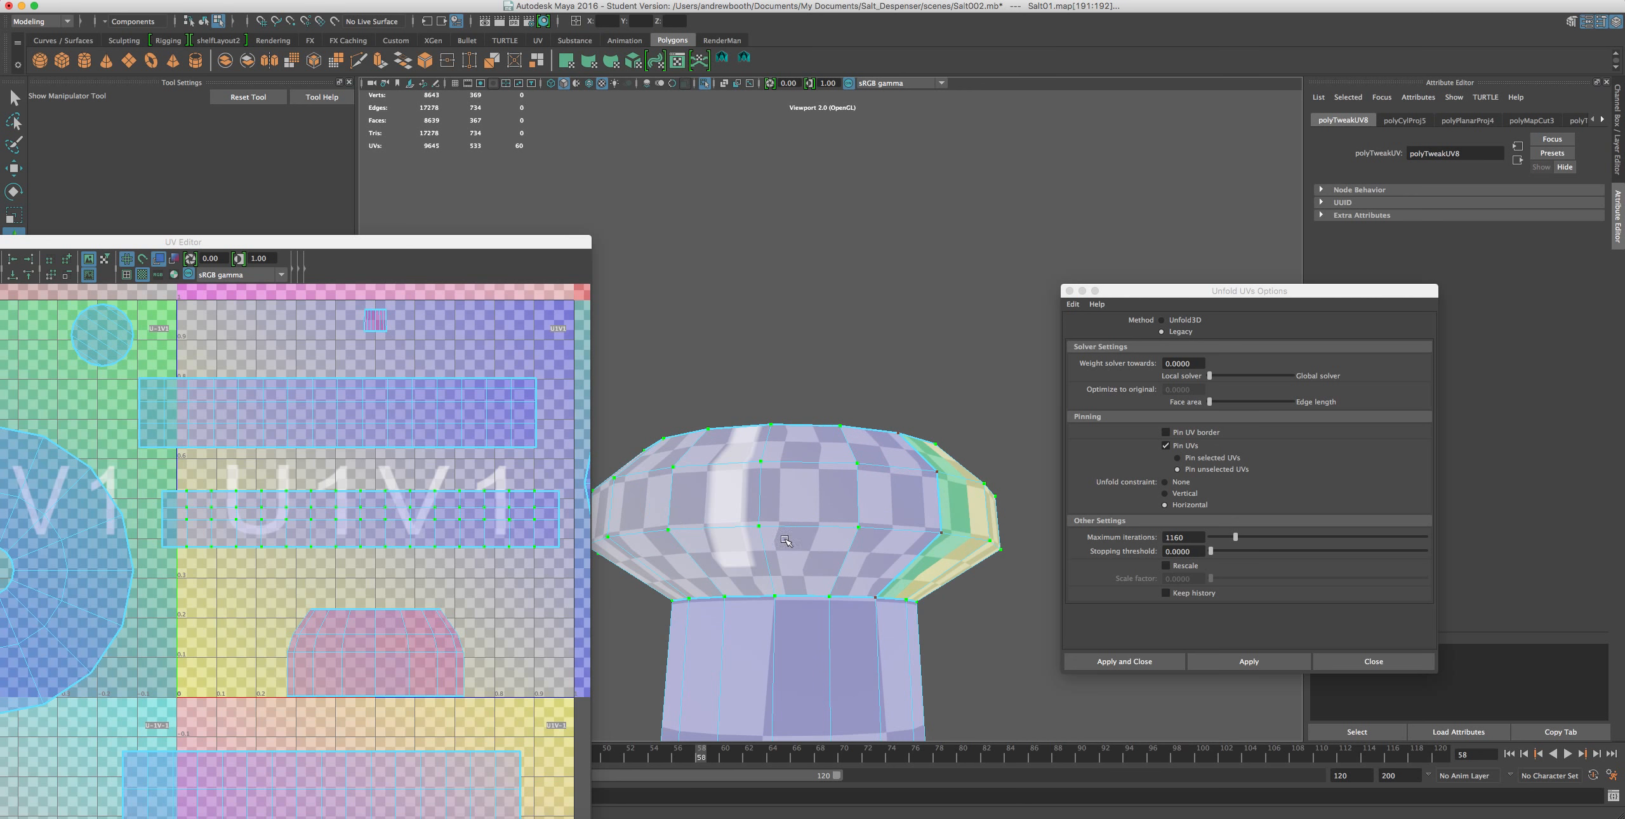
- Try to move the bottom row of UVs on the knob rim's shell slightly downward
left_click_drag(566, 556, 183, 572)
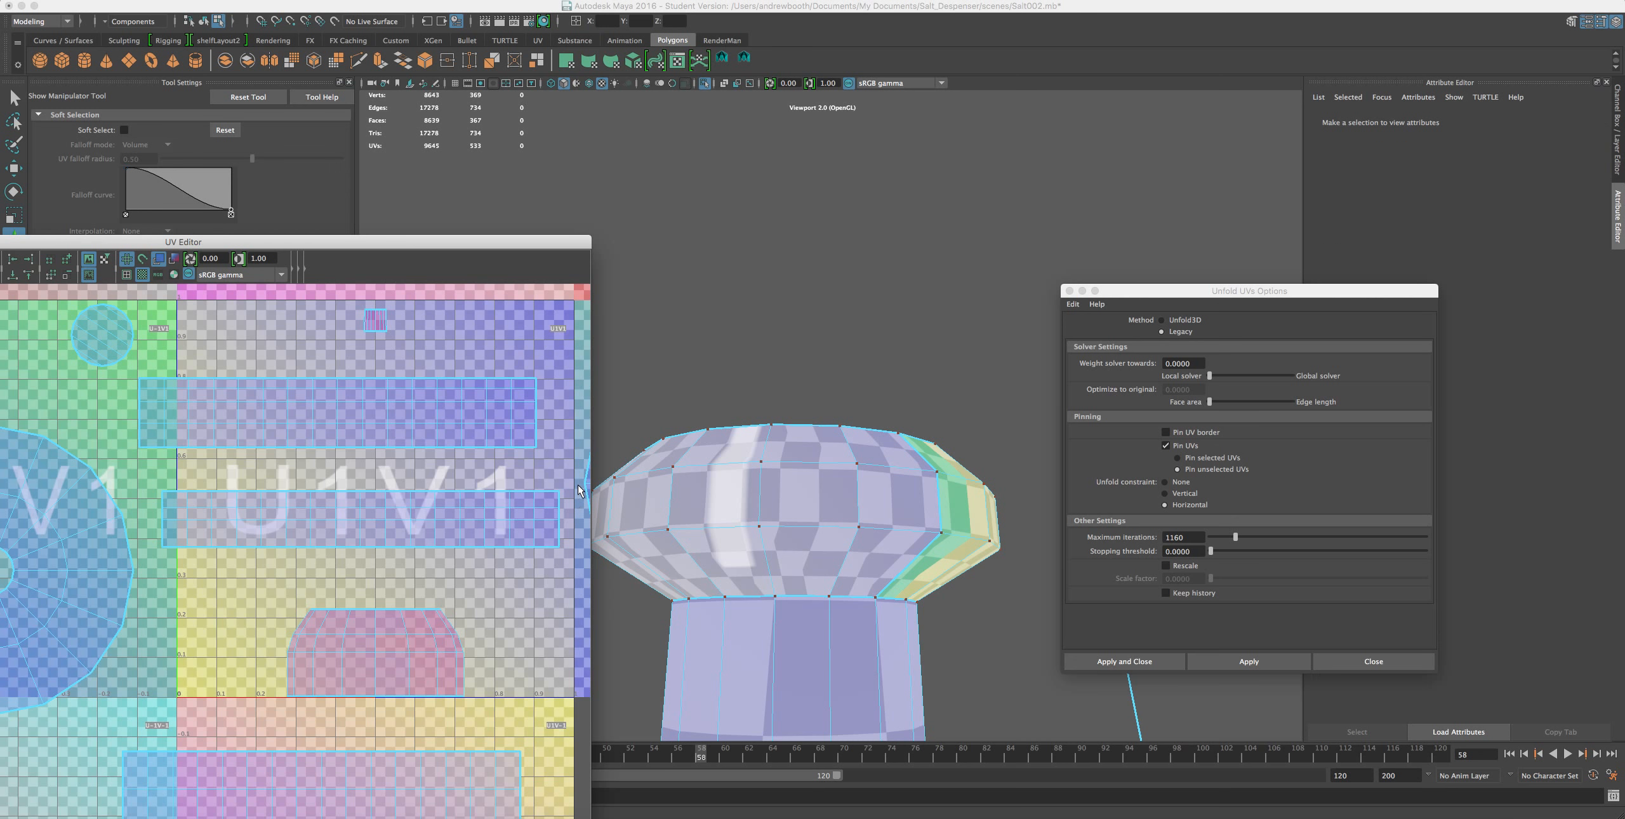
left_click_drag(508, 503, 496, 495)
left_click_drag(151, 482, 561, 504)
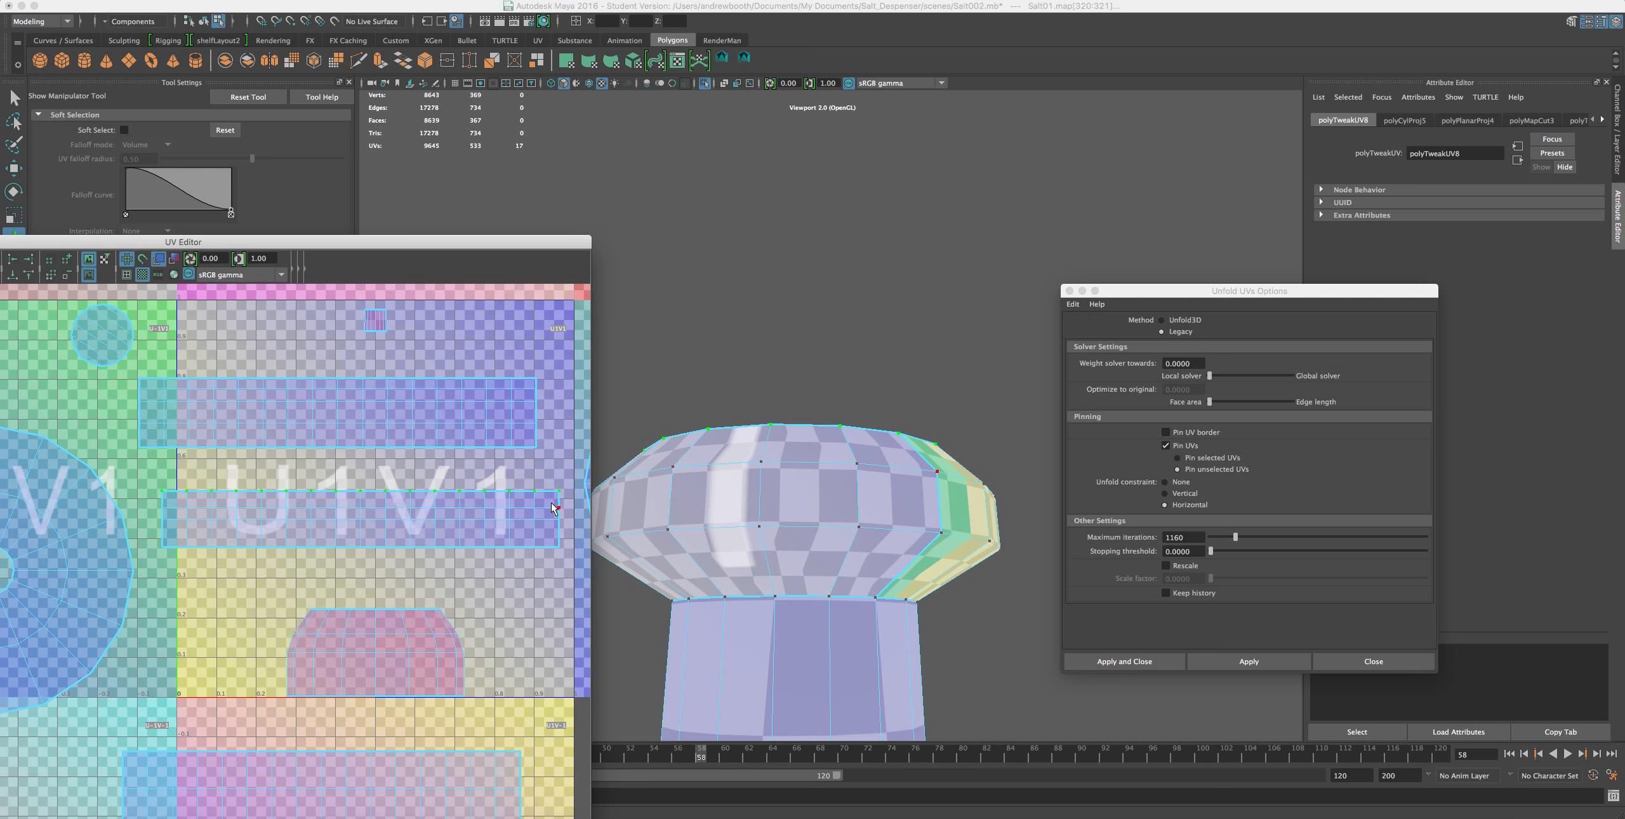
scroll(551, 502, "up", 1)
middle_click_drag(475, 558, 363, 529, "alt")
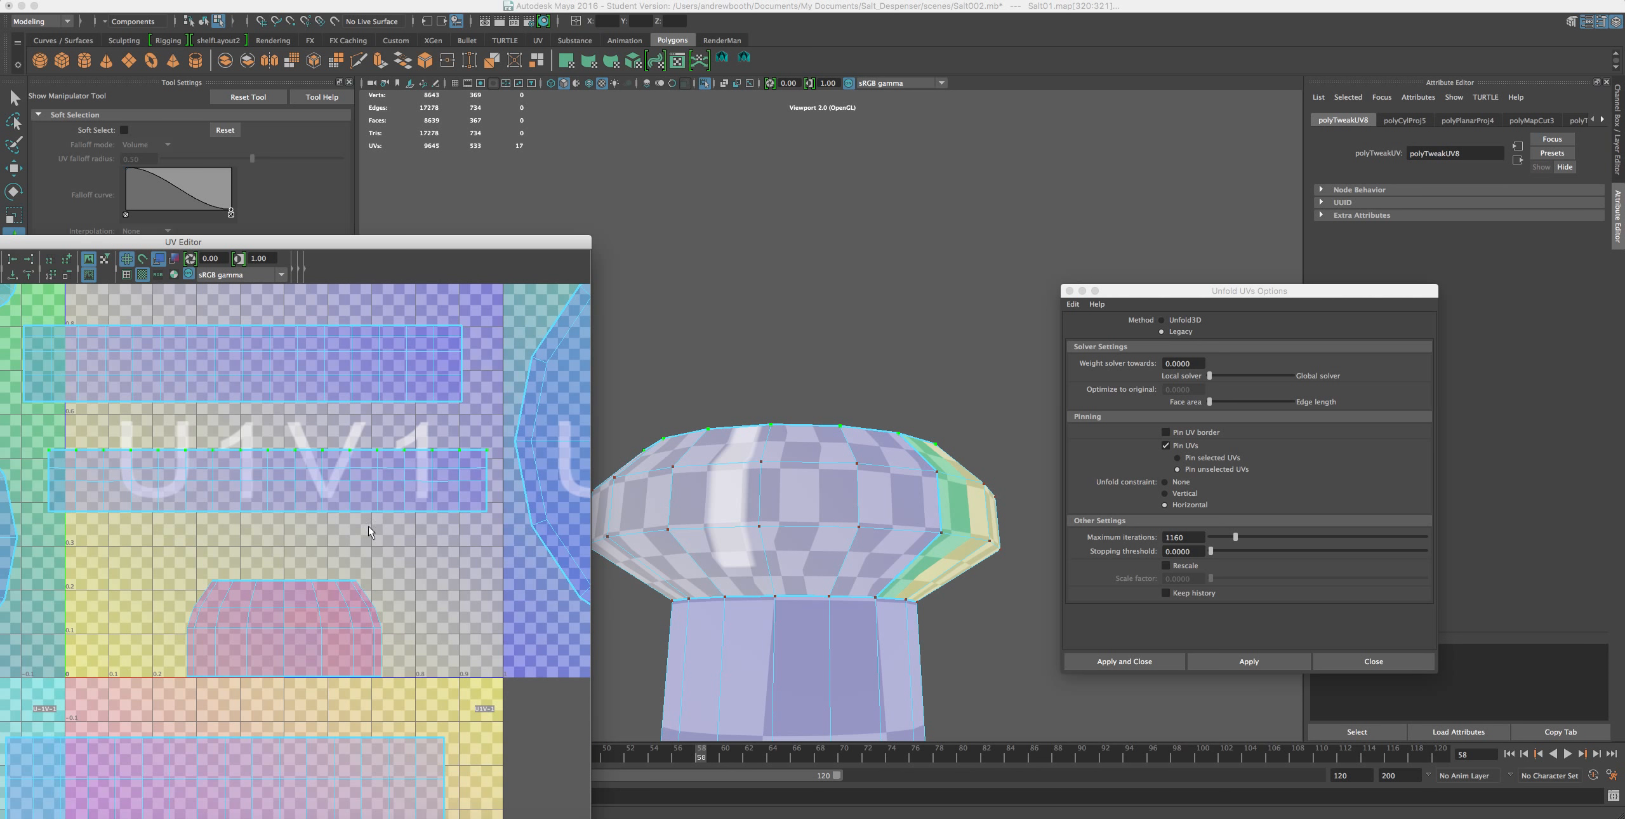
left_click_drag(3, 490, 34, 491)
key("w")
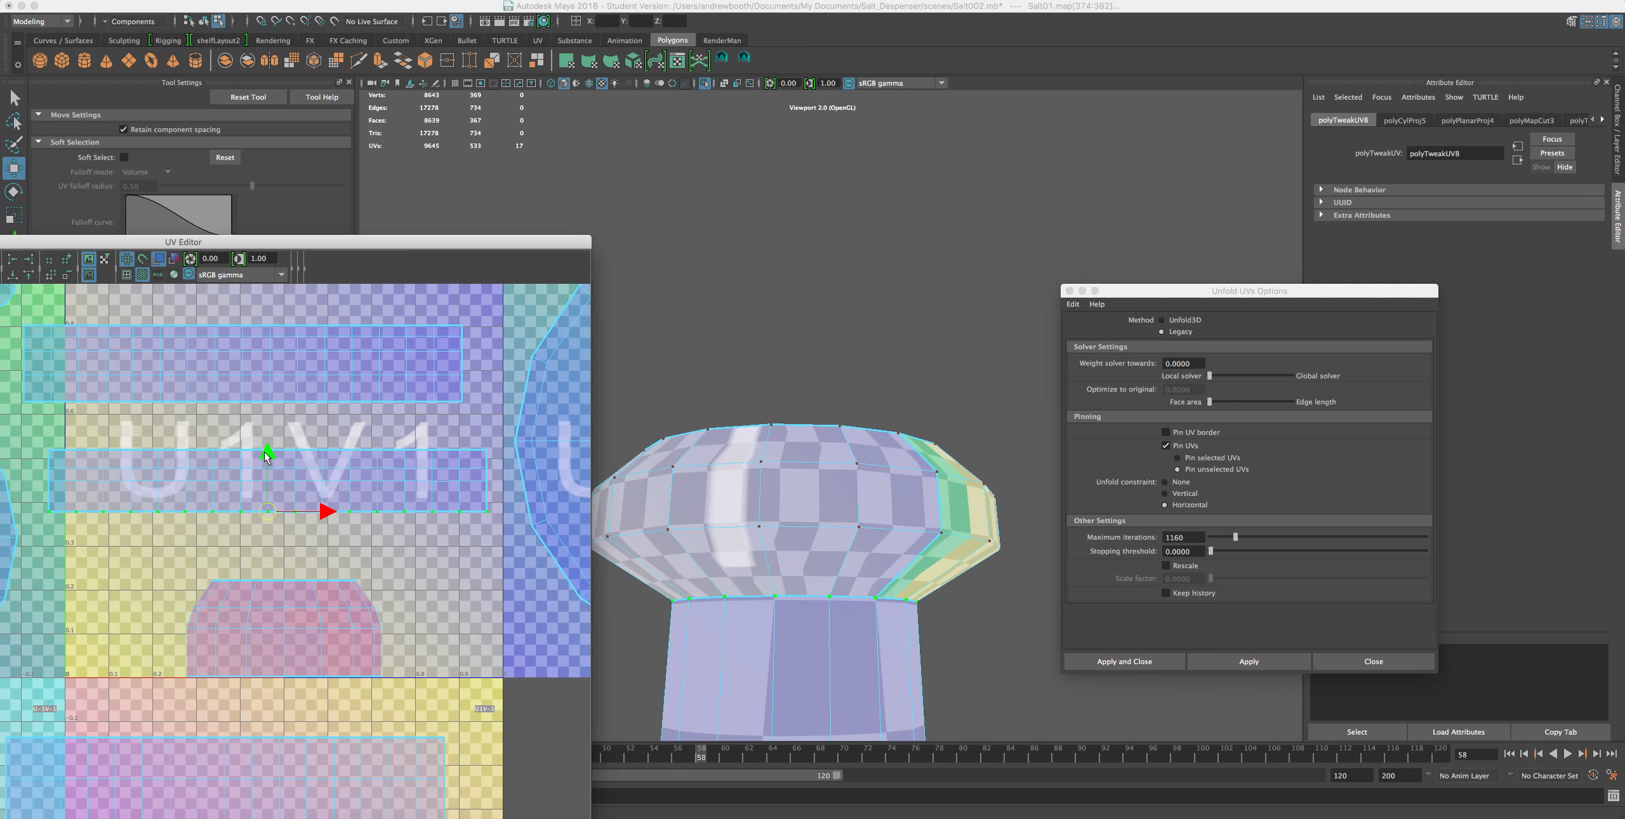
left_click_drag(267, 457, 268, 460)
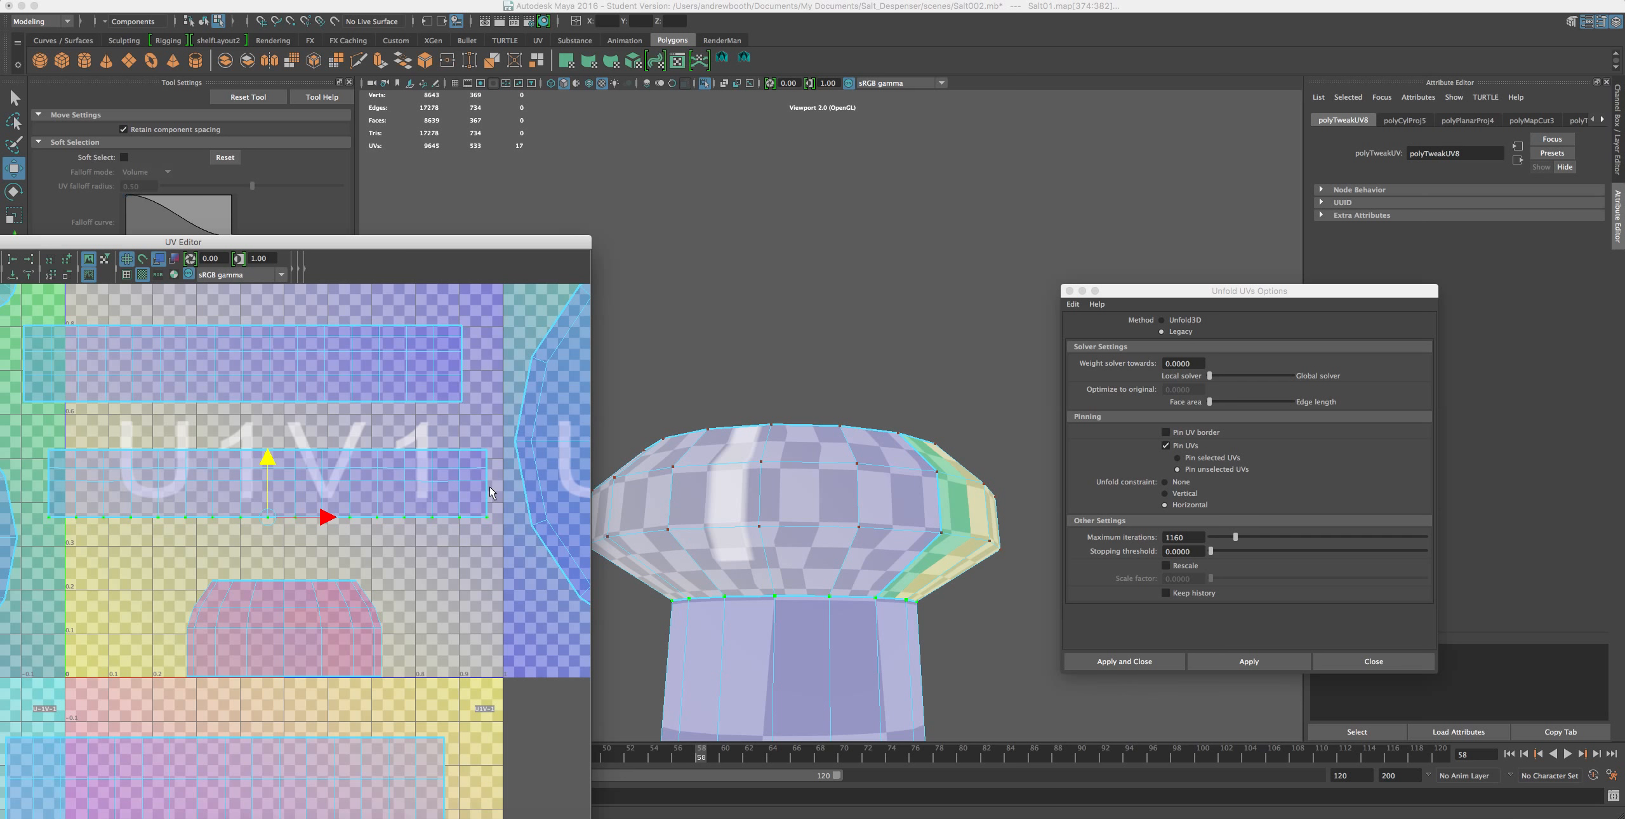
key("ctrl+z")
- Select the lower inner row of UVs on the knob rim's shell and move it slightly downward
left_click_drag(497, 490, 26, 478)
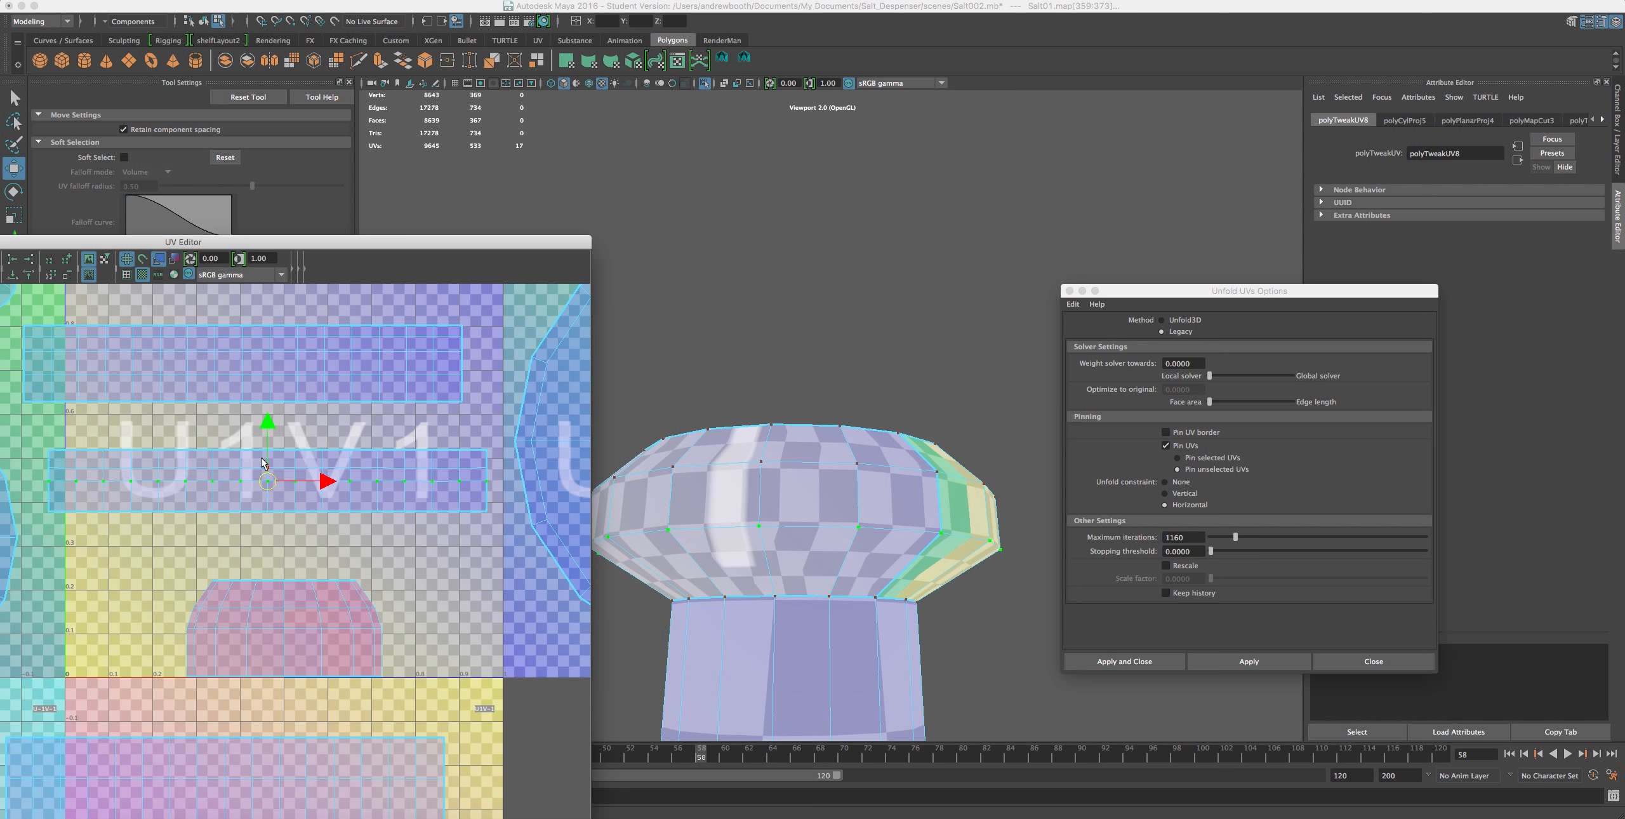
left_click_drag(270, 429, 269, 429)
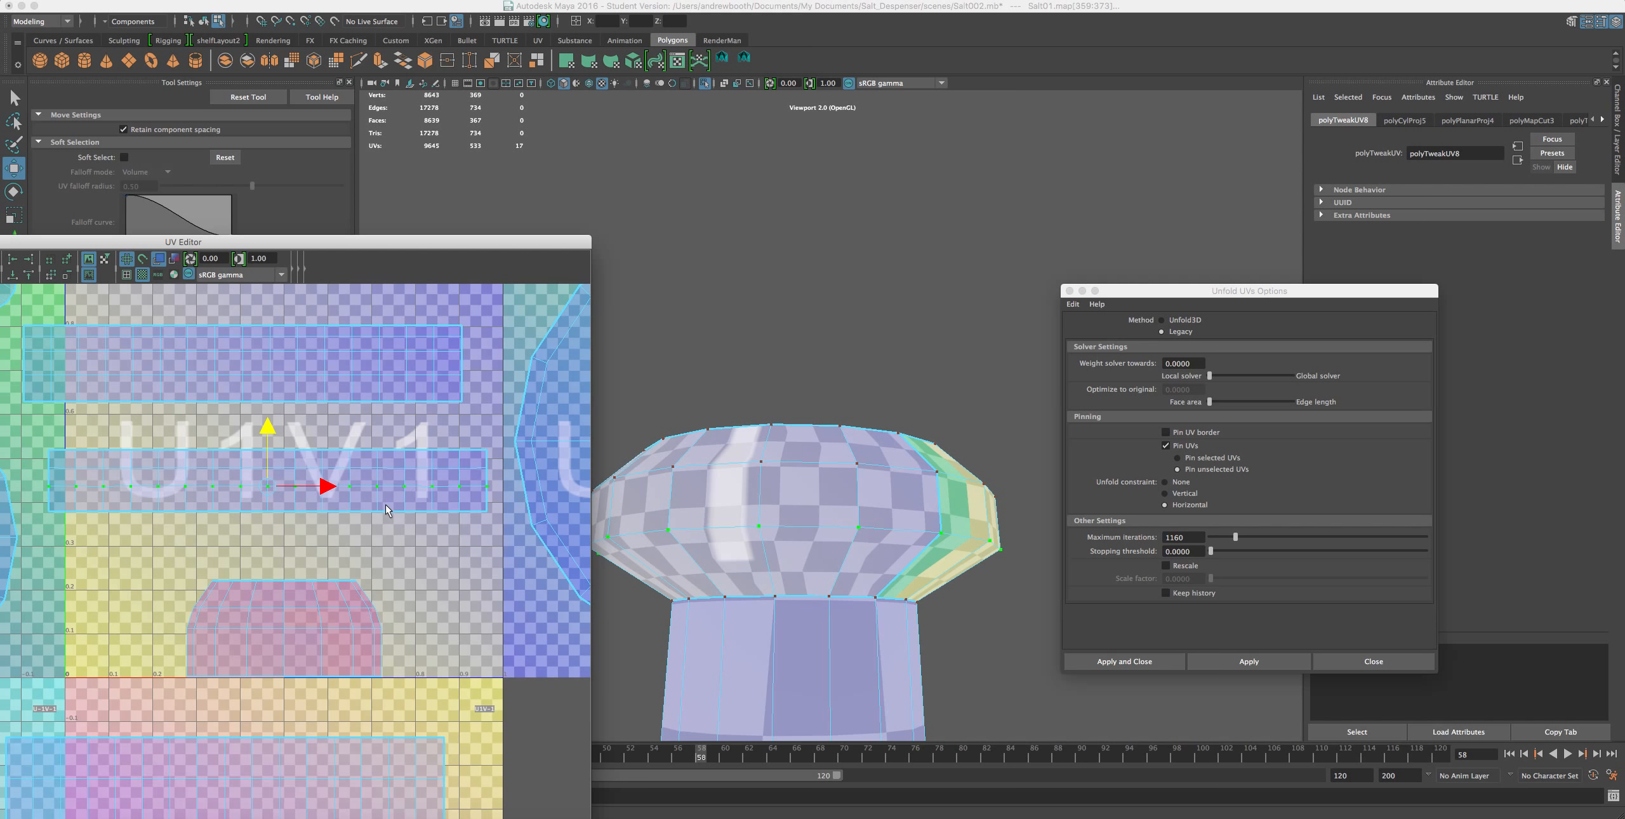
- Examine the checker pattern on the knob and the upper body of the dispenser from close up and from a distance
left_click(814, 517)
left_click_drag(814, 517, 940, 544, "alt")
scroll(942, 547, "down", 5)
scroll(931, 554, "down", 3)
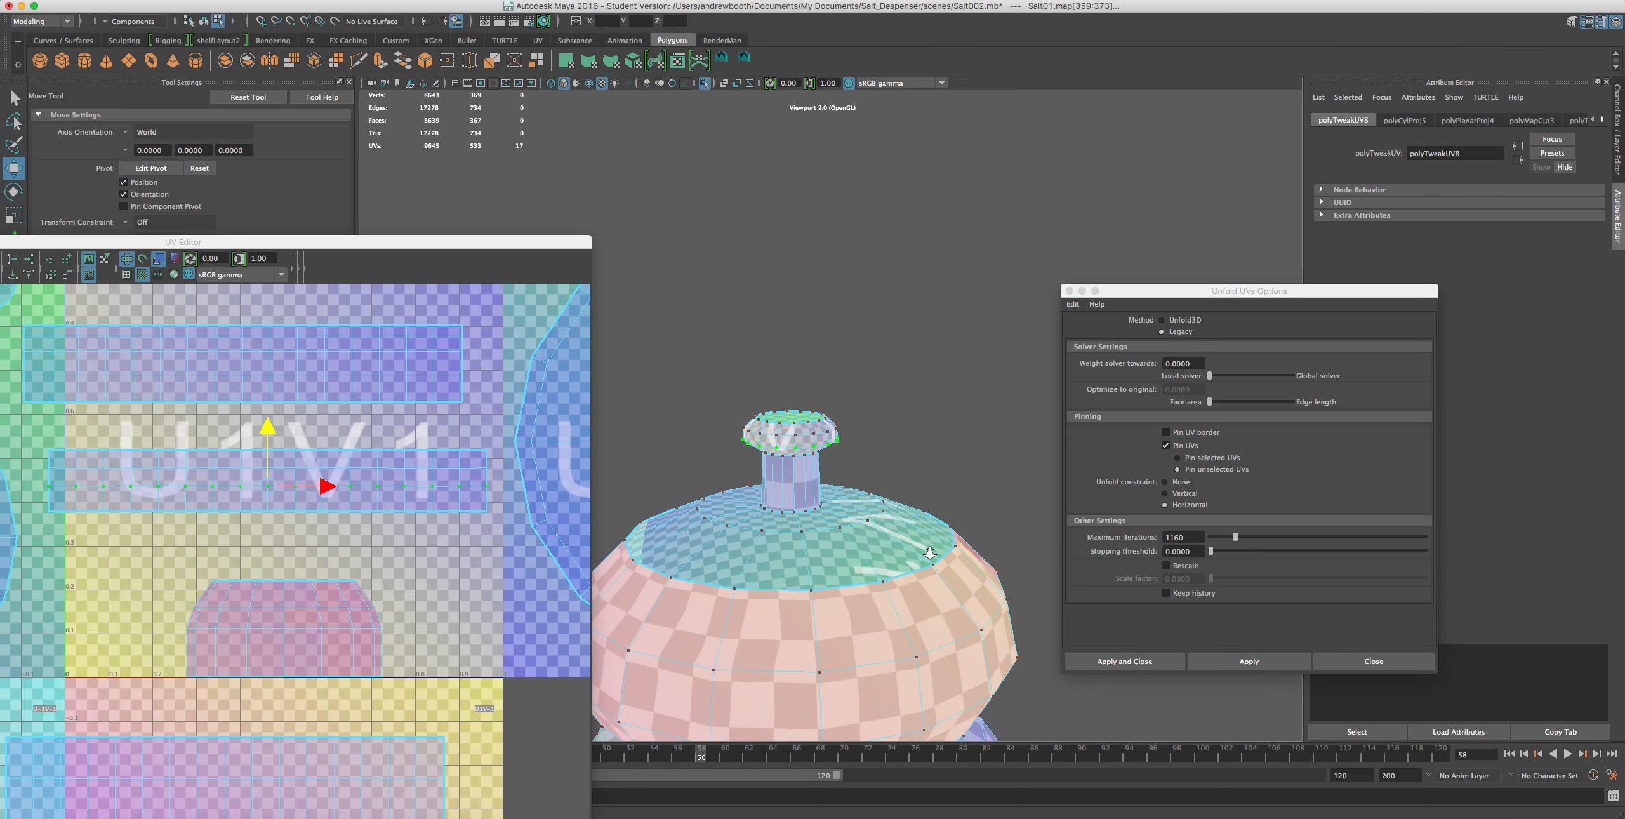
scroll(935, 555, "up", 8)
middle_click_drag(896, 537, 913, 528, "alt")
scroll(913, 528, "up", 3)
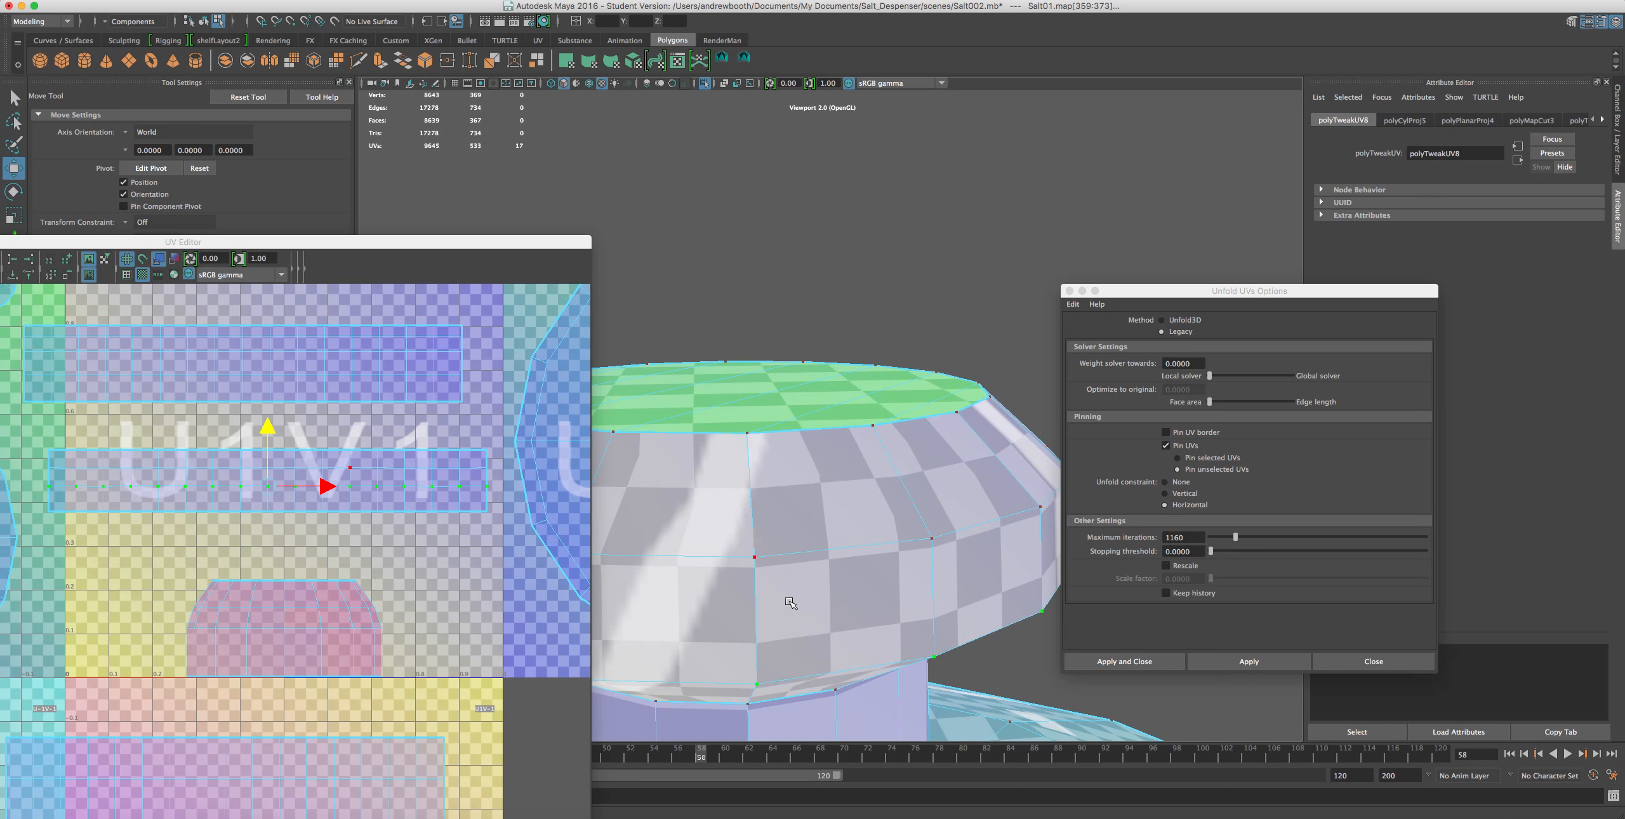
scroll(790, 597, "down", 3)
scroll(770, 559, "down", 4)
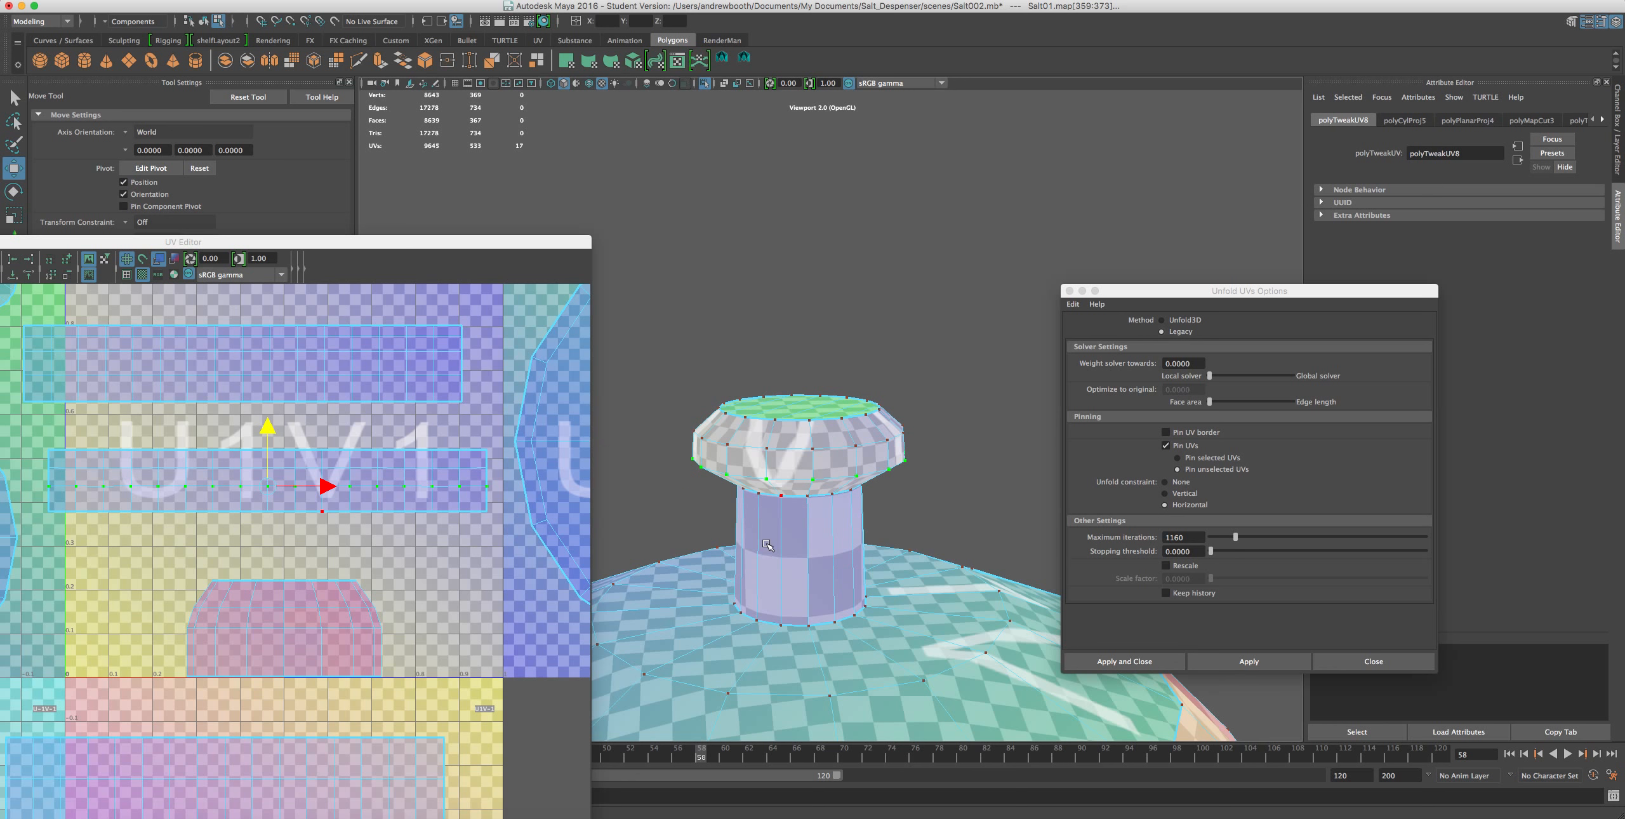
scroll(767, 540, "up", 4)
scroll(705, 493, "down", 10)
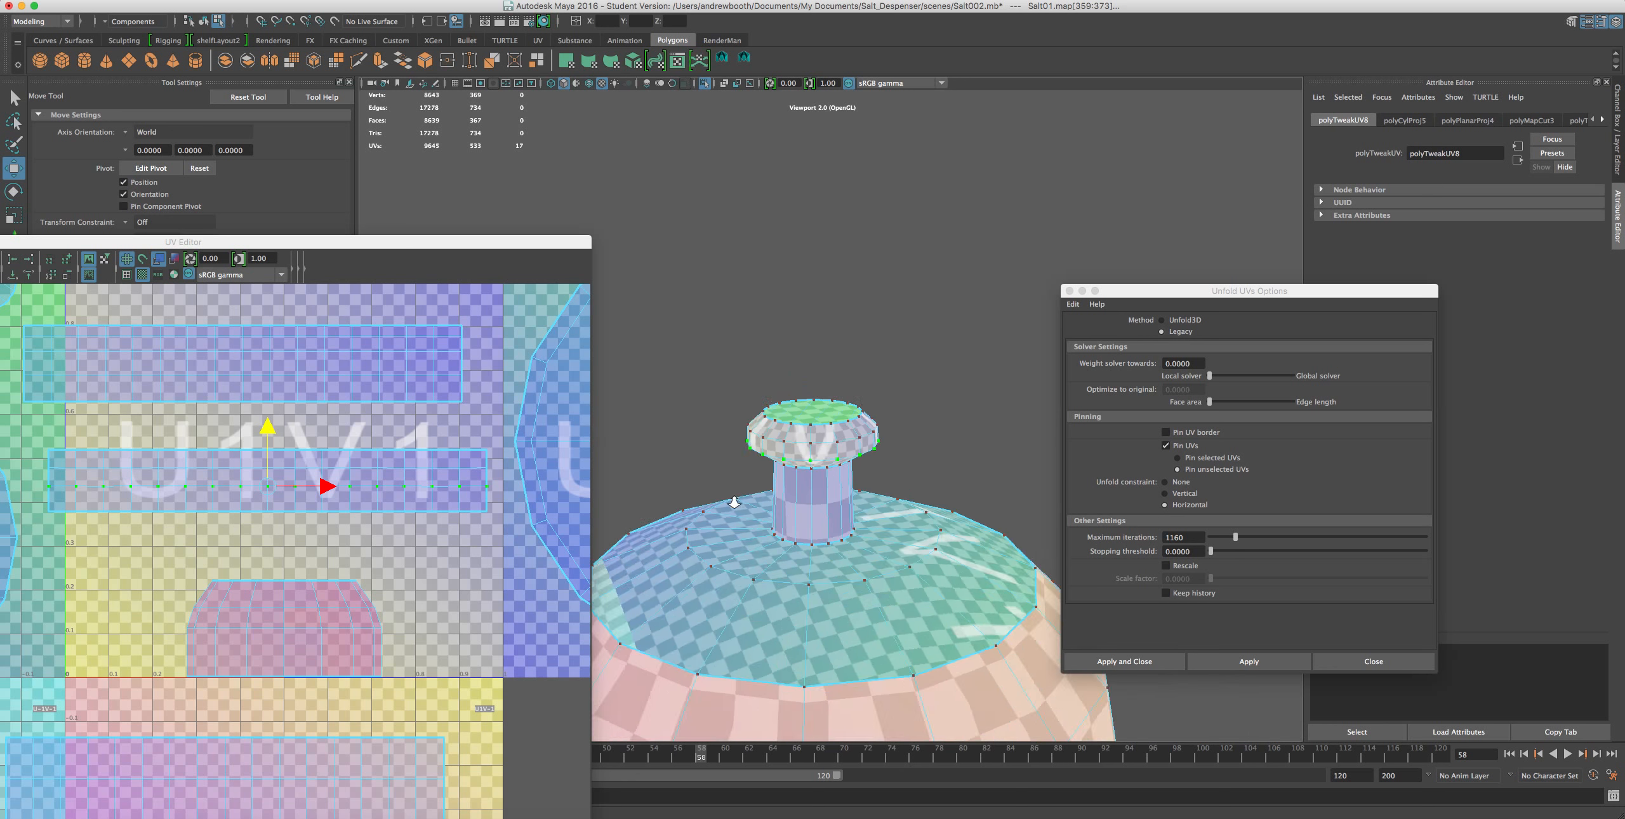
scroll(738, 503, "up", 6)
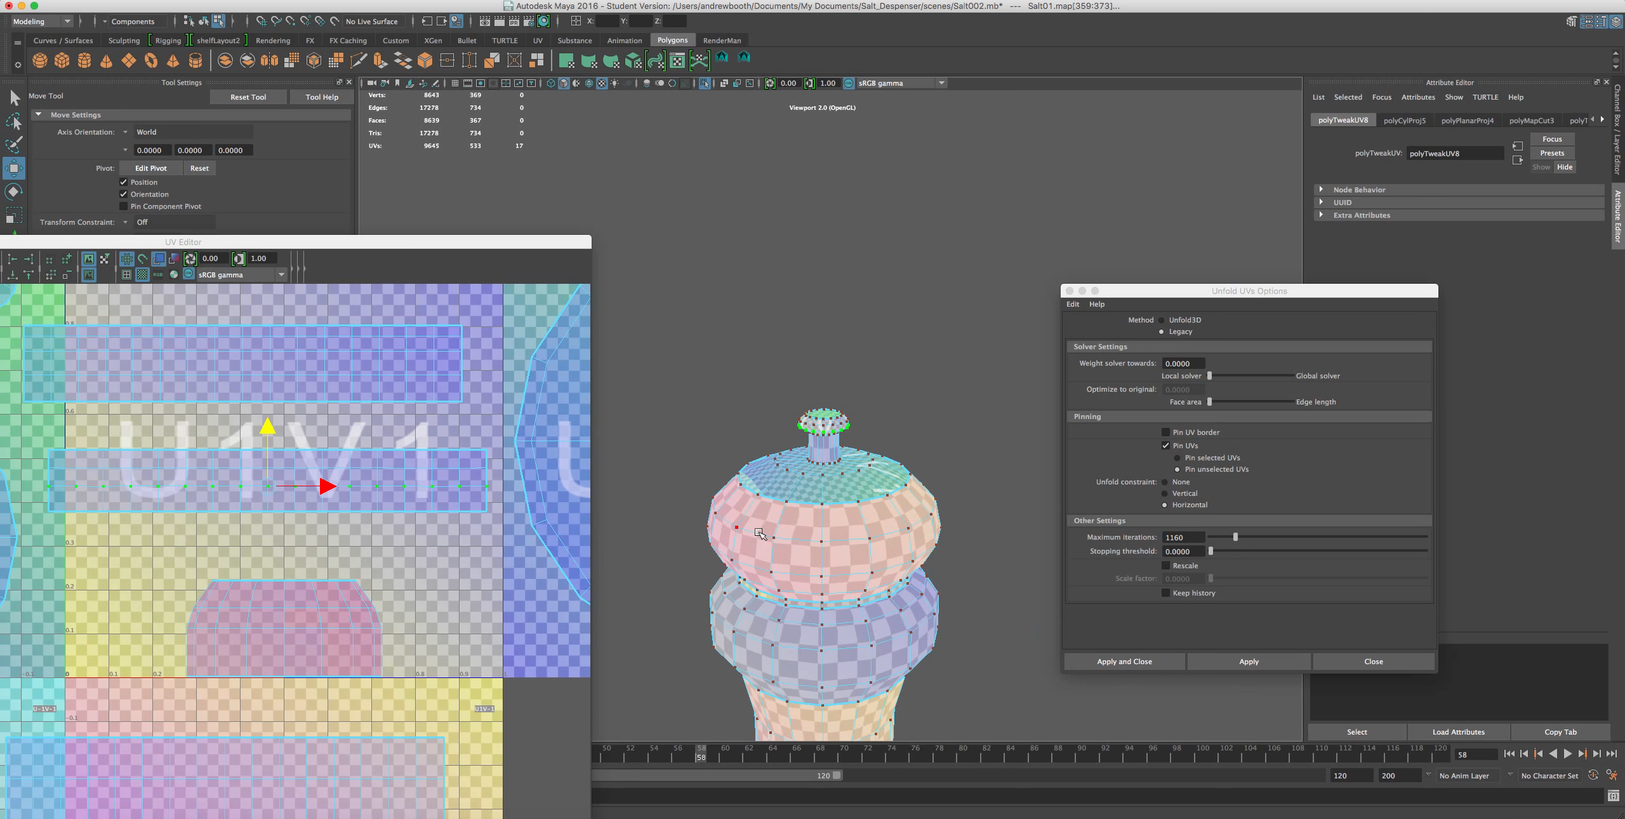
middle_click_drag(780, 515, 853, 462, "alt")
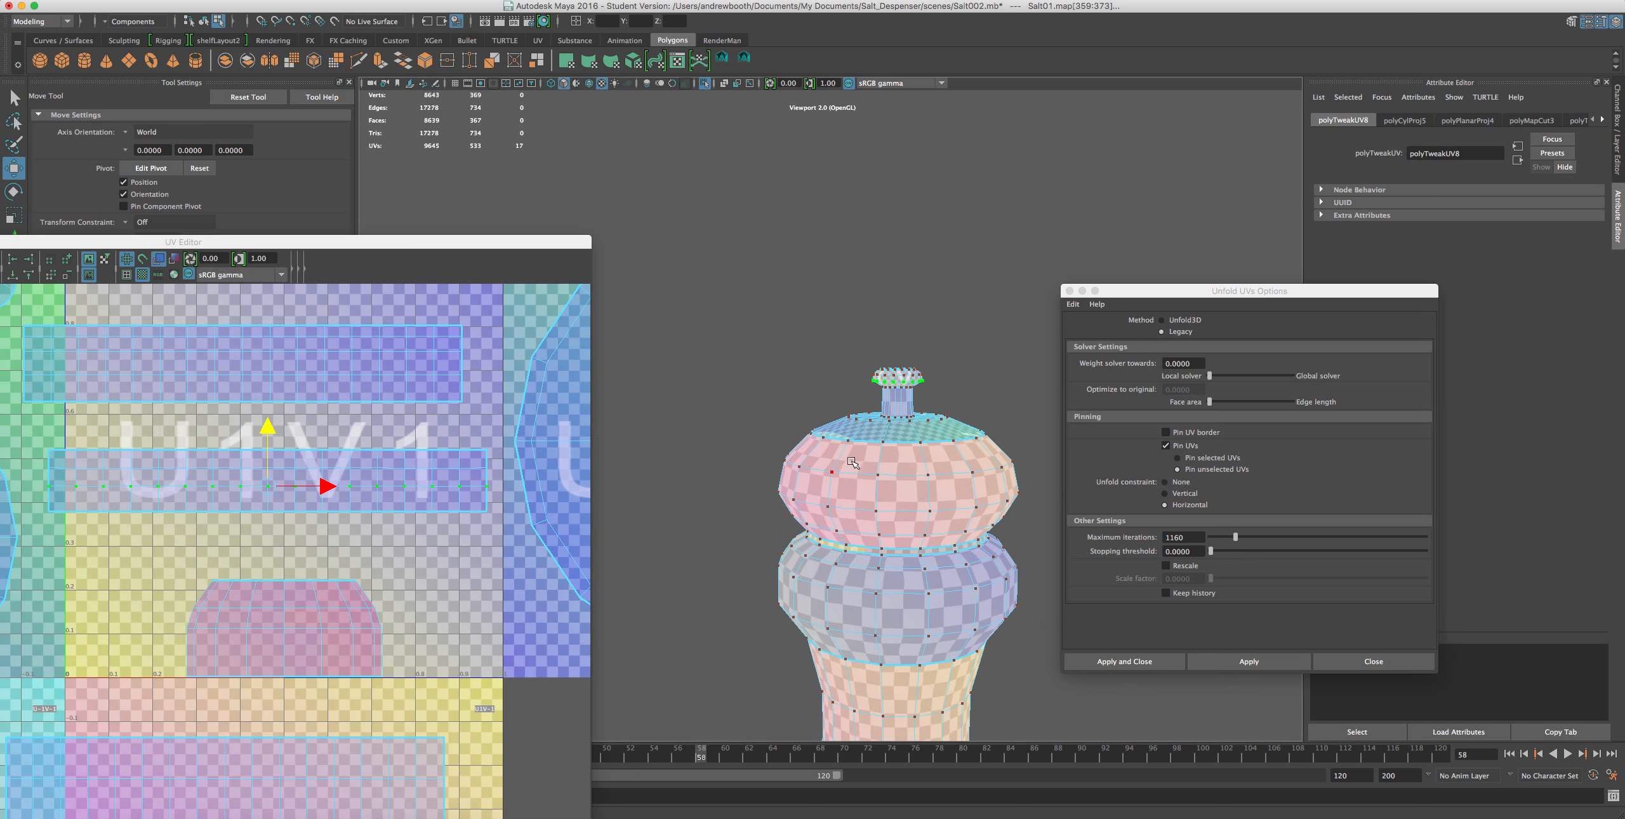
- Switch back to object selection and select the whole salt dispenser so all its UV shells are shown
left_click(798, 382)
right_click_drag(879, 471, 772, 381)
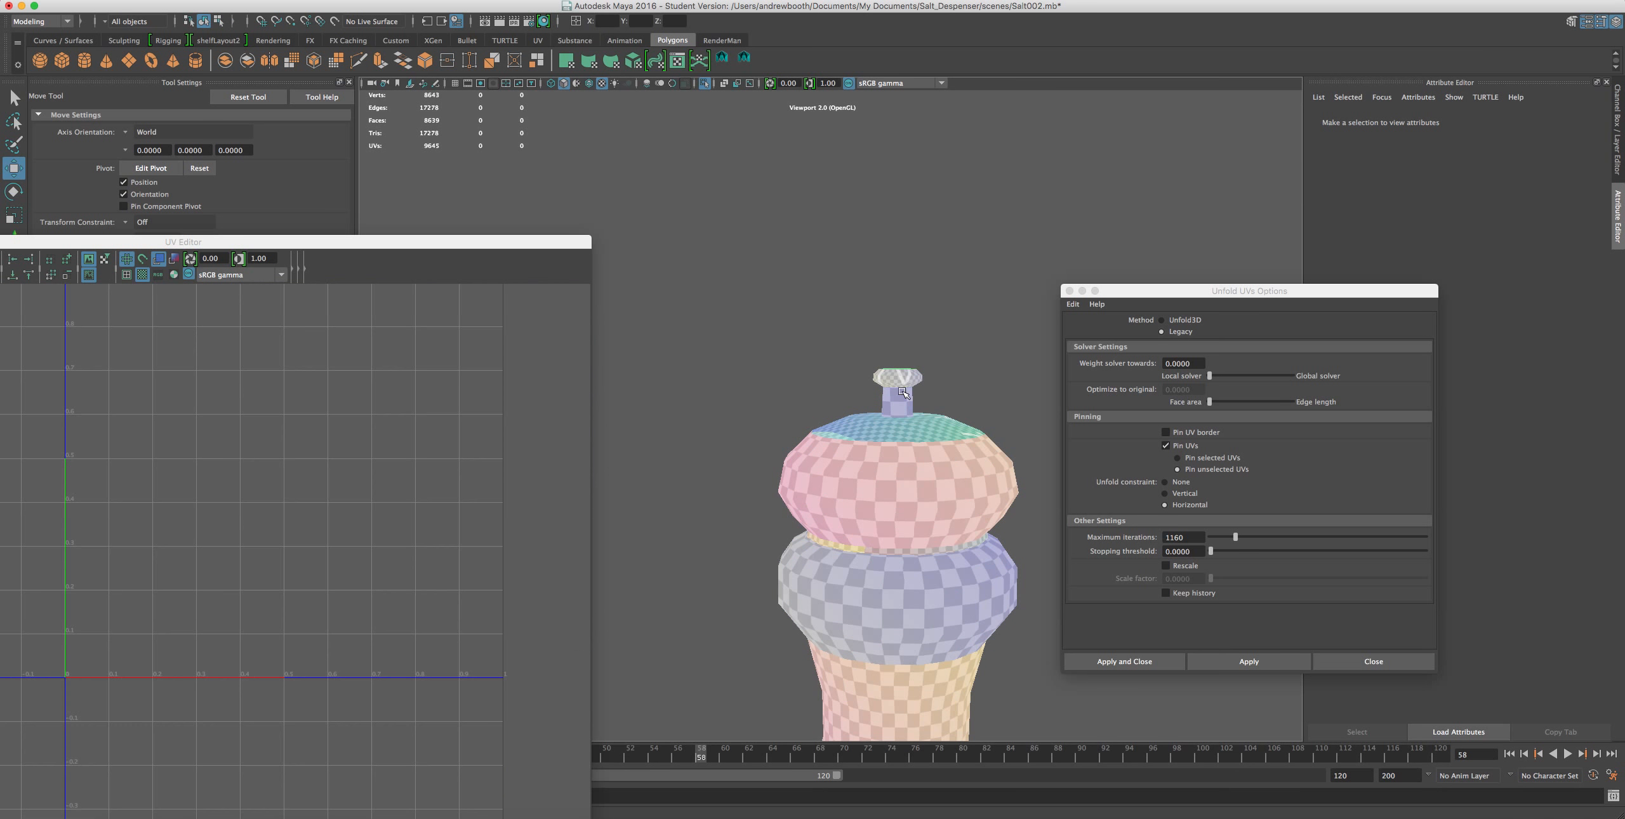
left_click(803, 527)
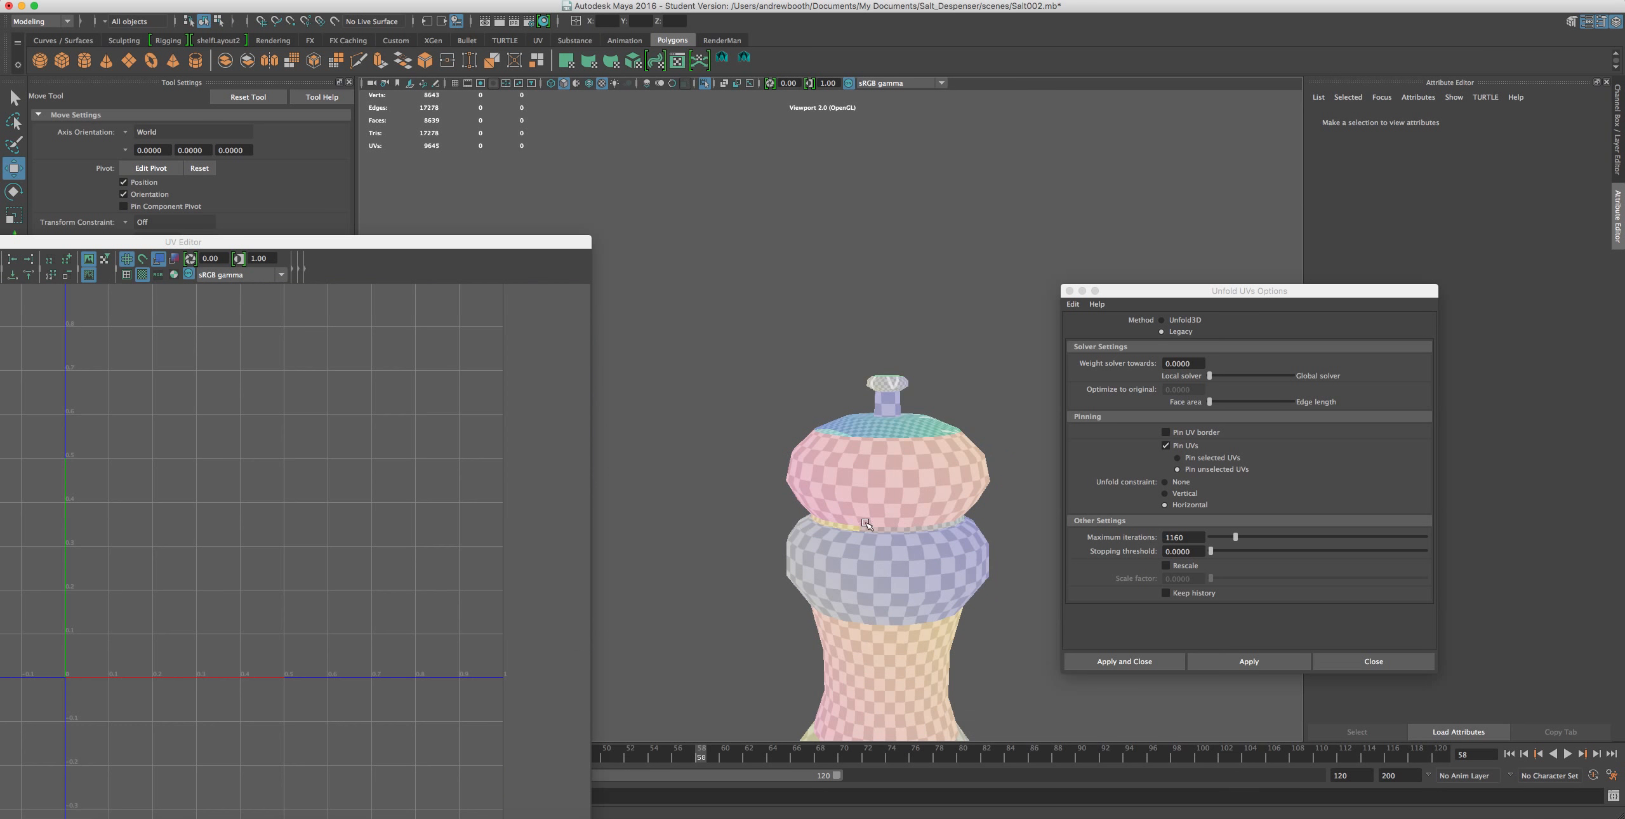
scroll(318, 526, "down", 1)
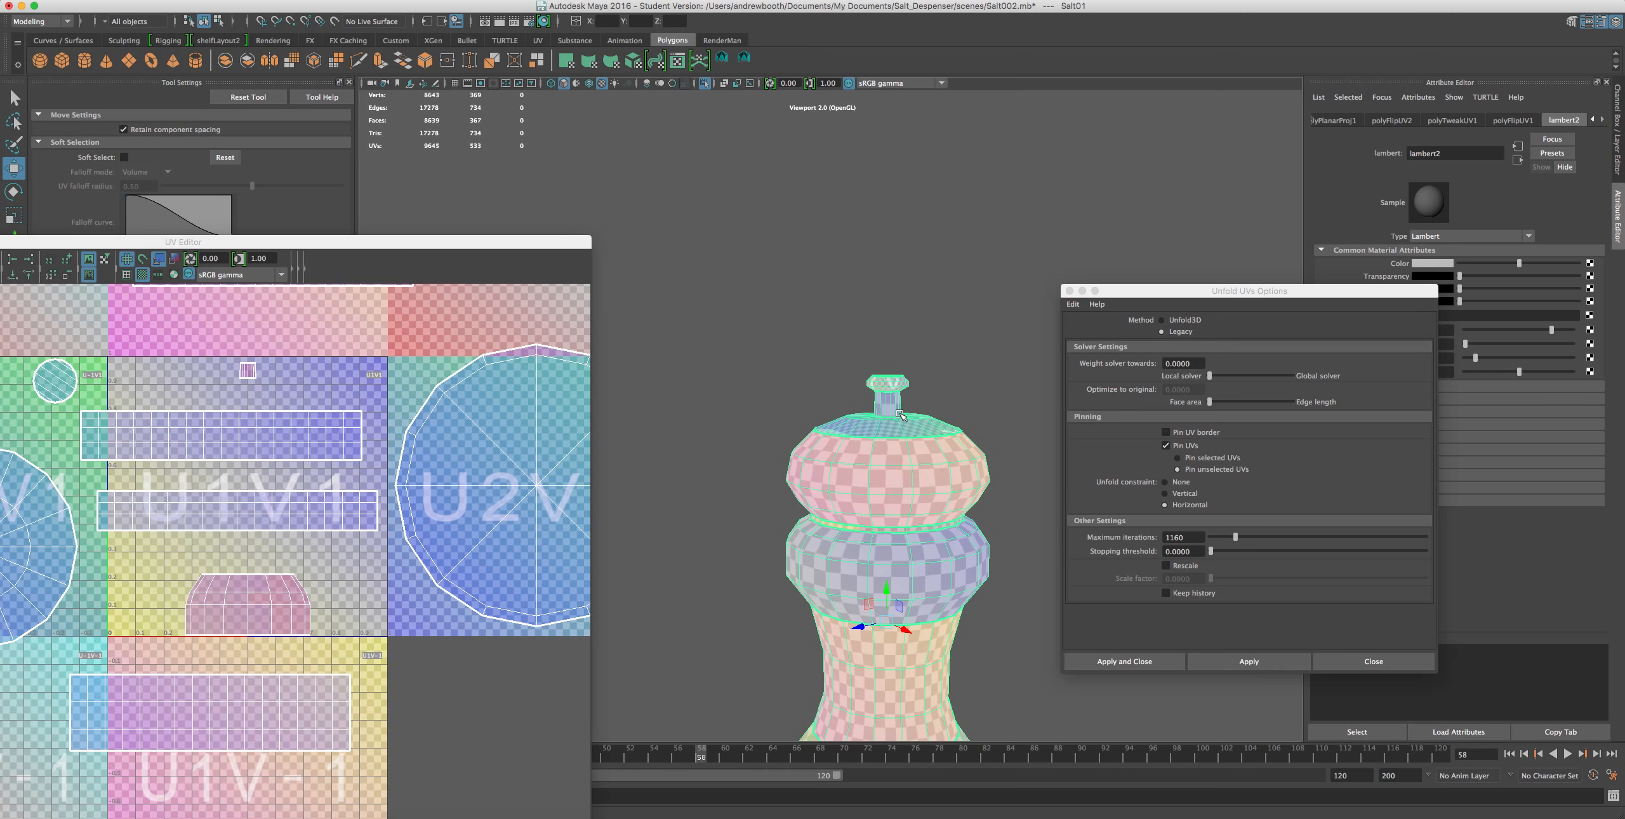
scroll(902, 512, "down", 3)
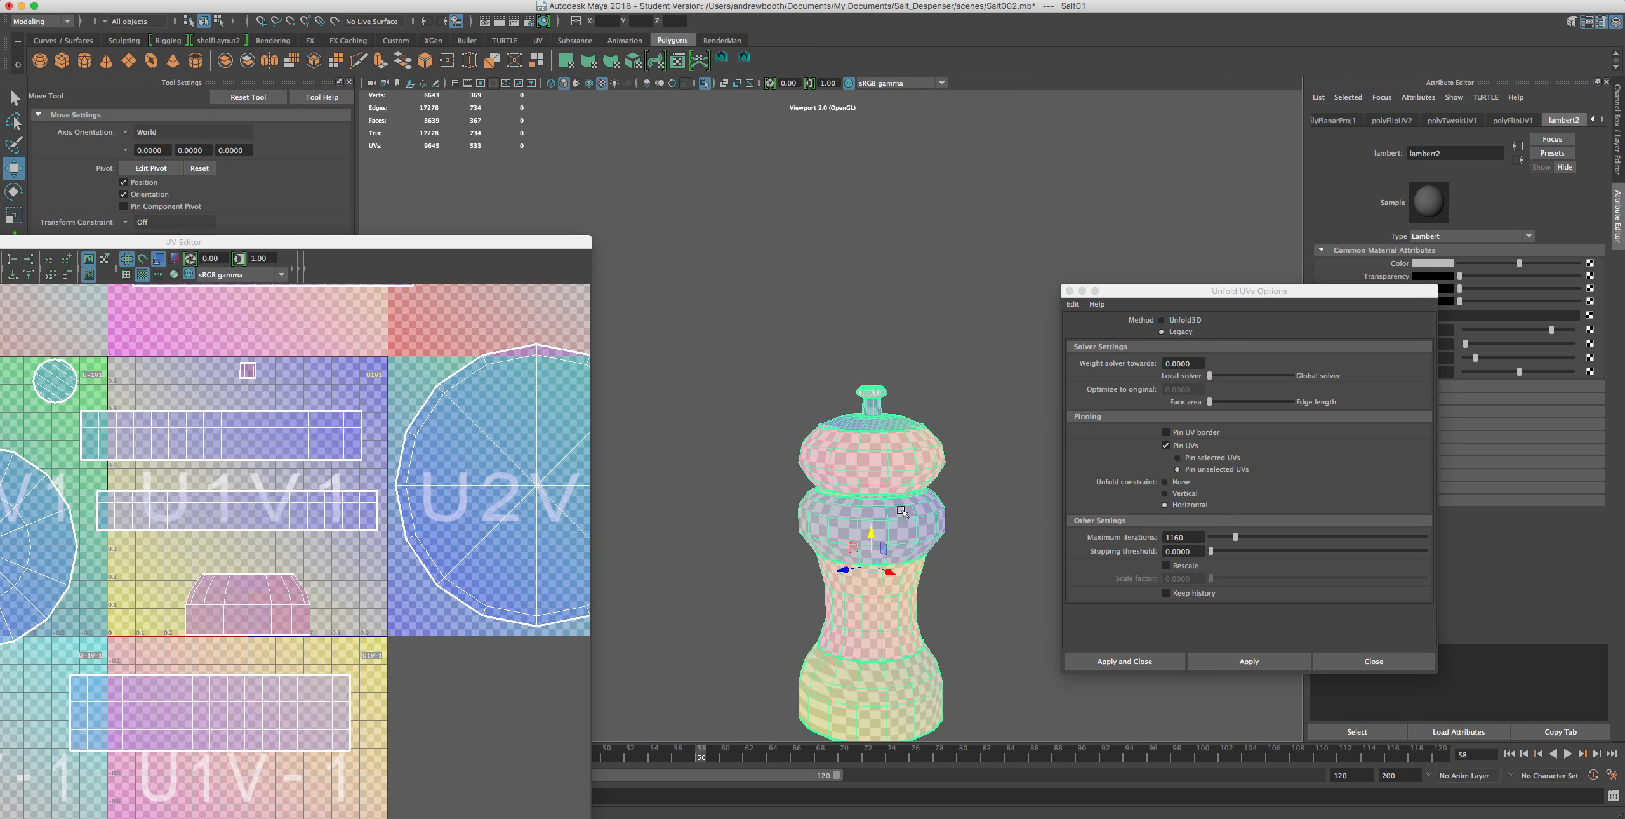
- Select the UV shell of the dispenser's bottom base section and apply a cylindrical projection to it
middle_click_drag(802, 614, 821, 503, "alt")
right_click_drag(822, 502, 825, 565, "alt")
middle_click_drag(825, 565, 824, 460, "alt")
left_click_drag(824, 461, 635, 461, "alt")
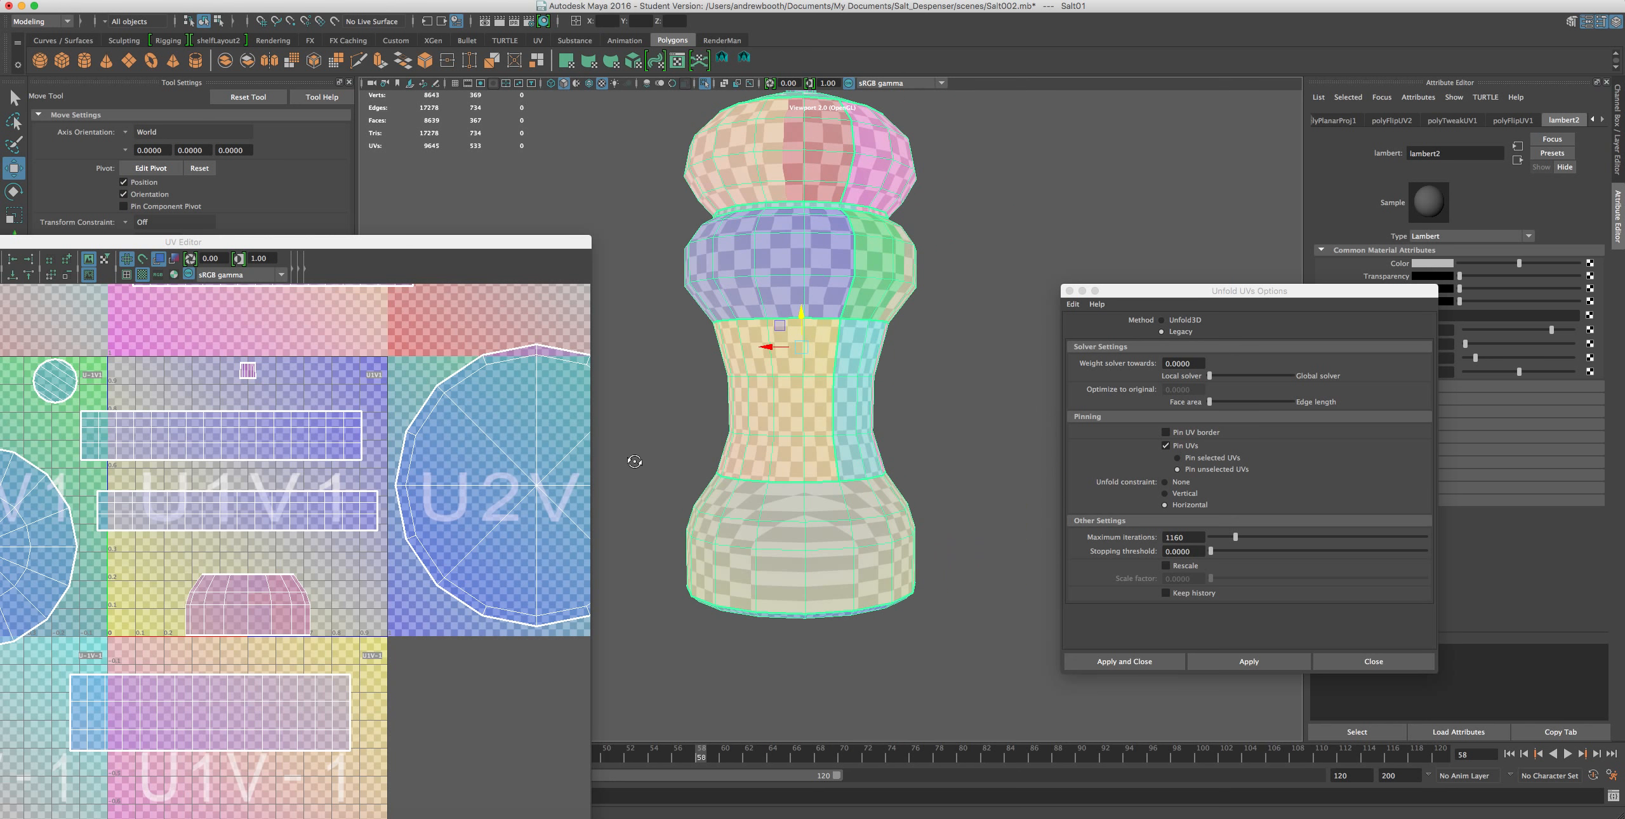
middle_click_drag(752, 460, 772, 428, "alt")
right_click_drag(782, 510, 835, 532)
left_click(834, 533)
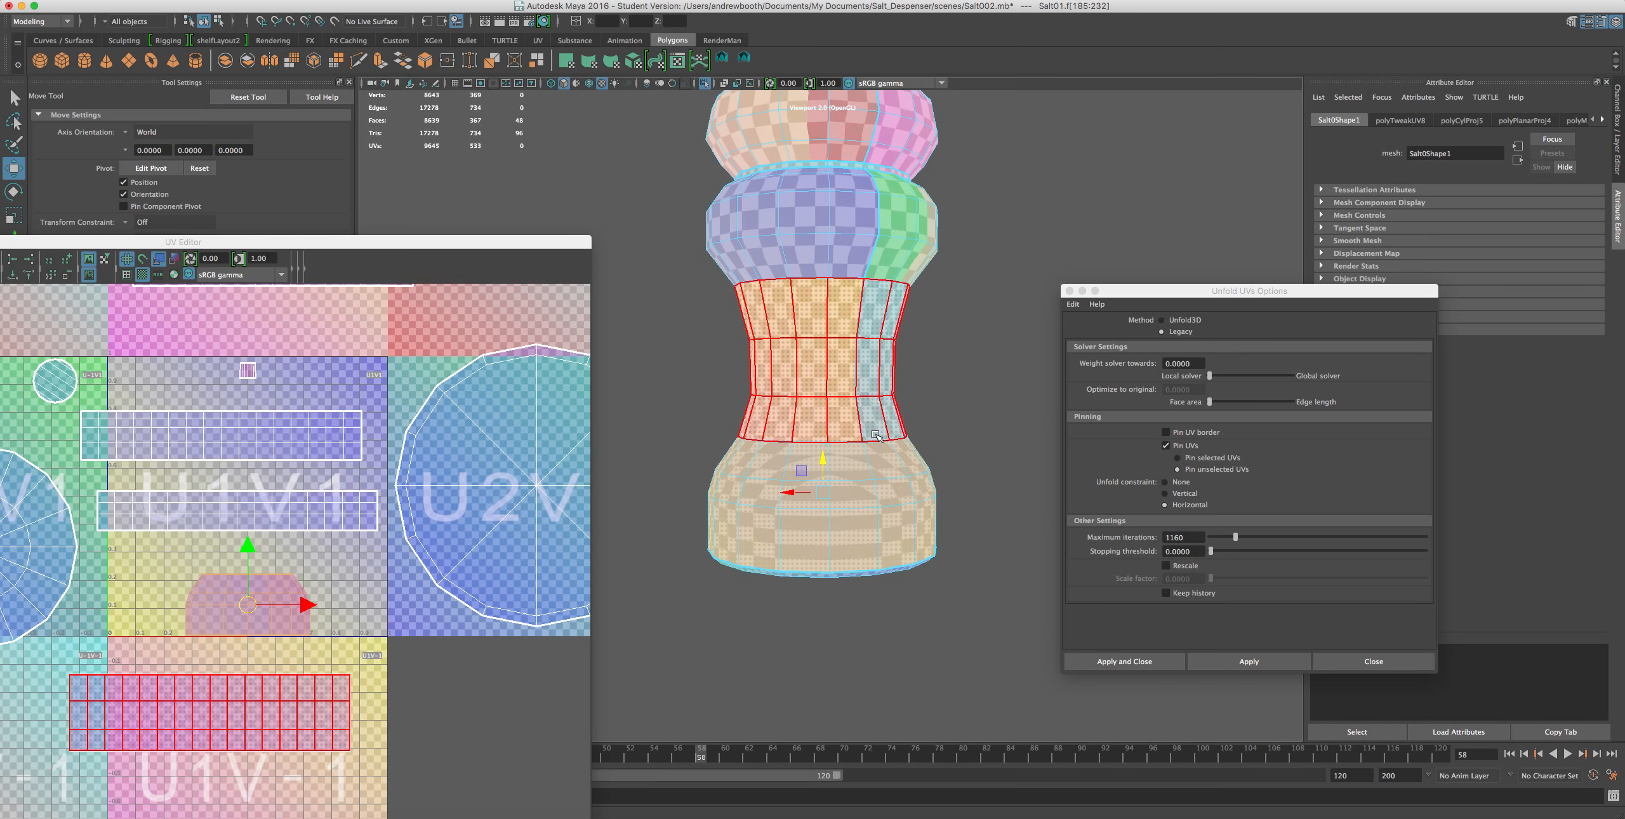
left_click(675, 0)
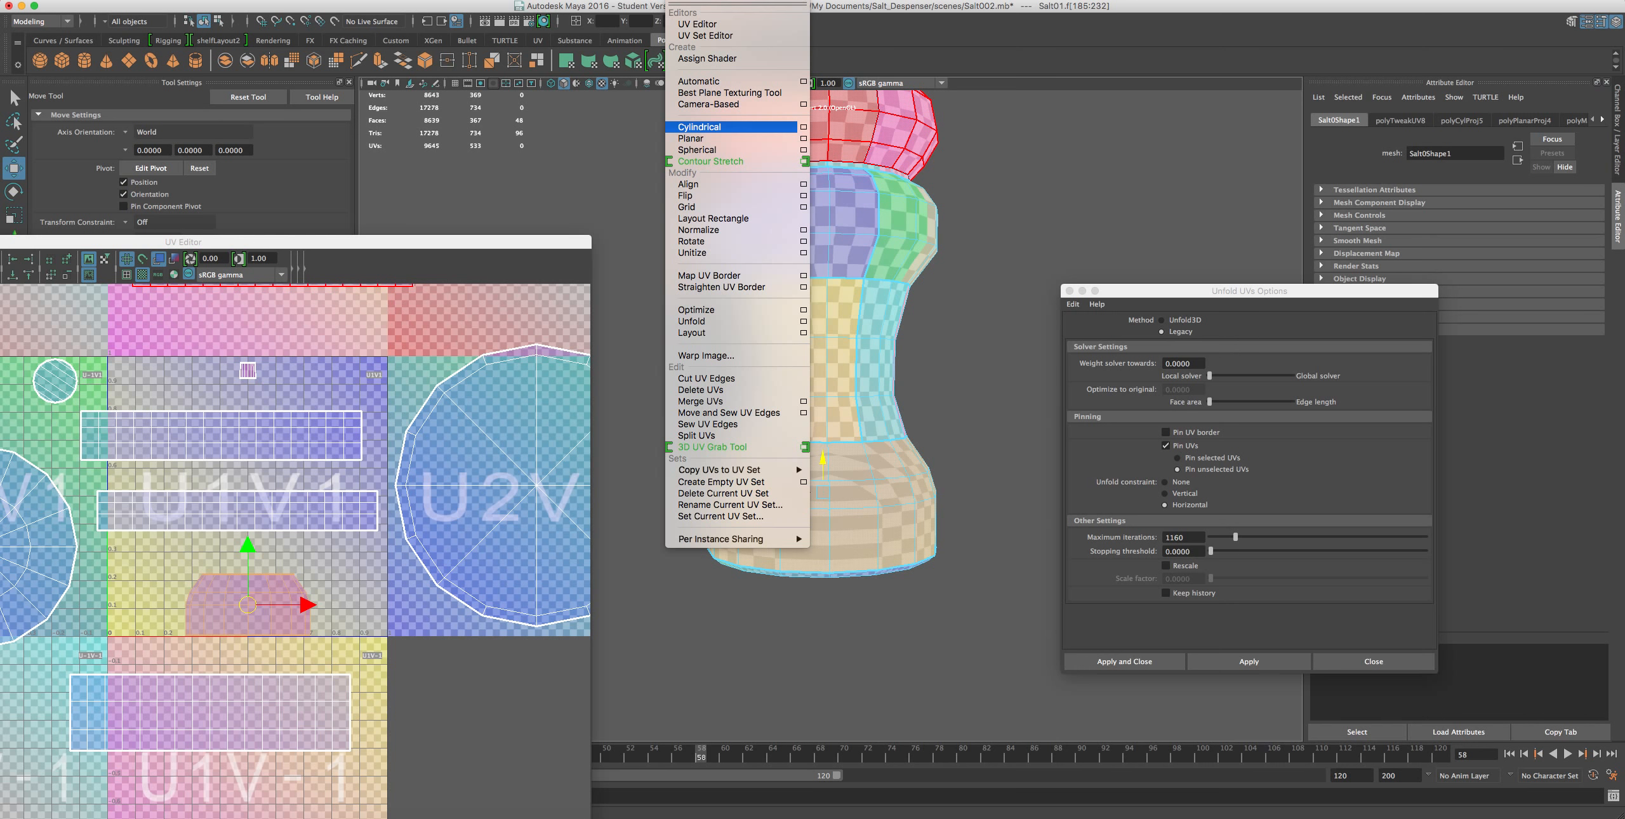
left_click(682, 127)
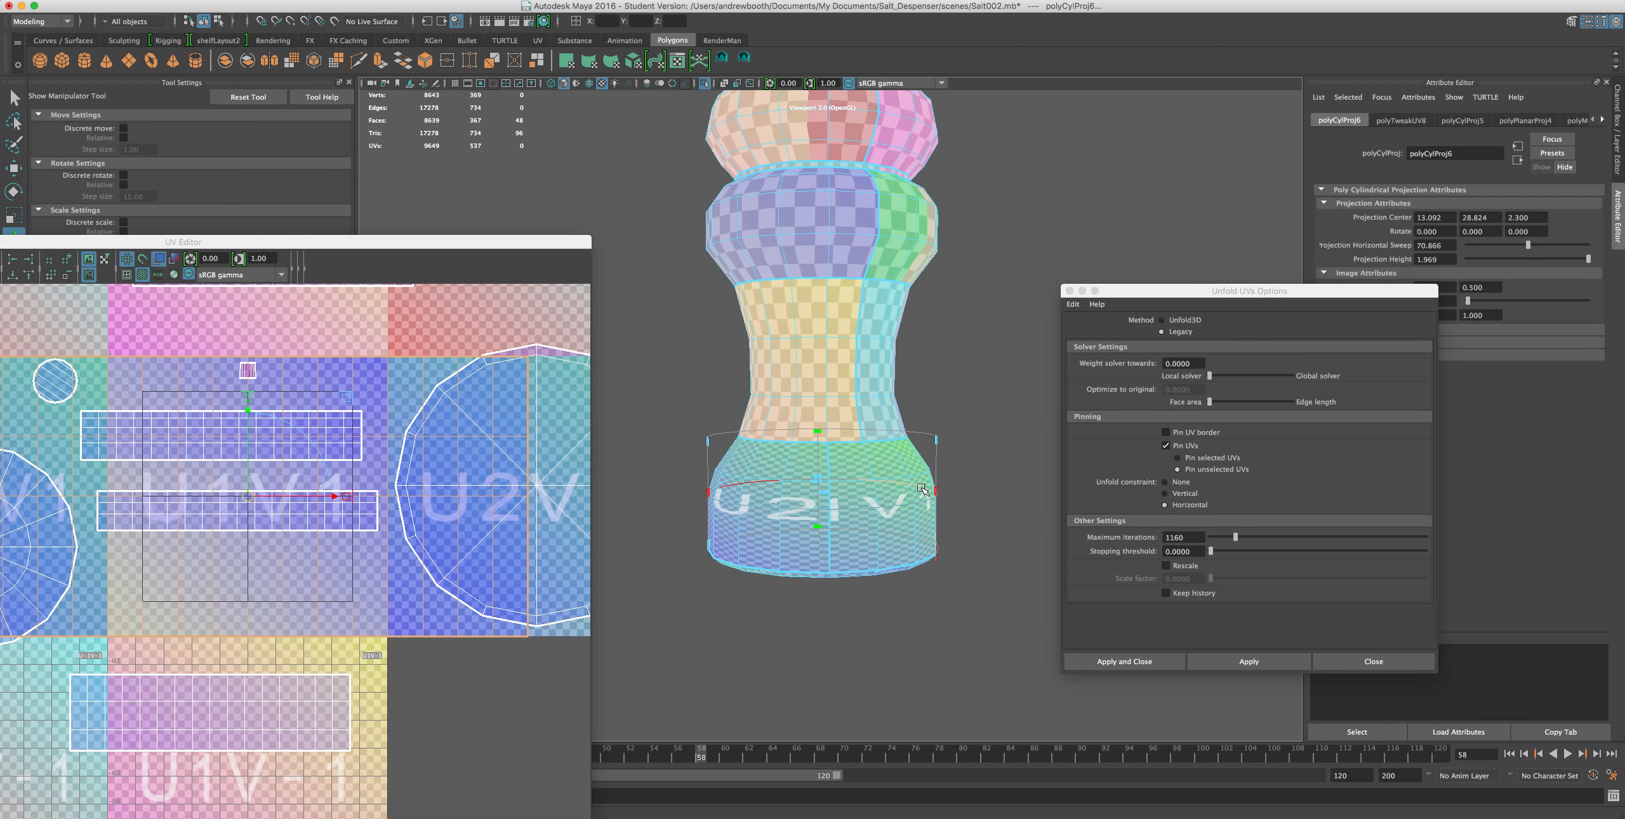
- Widen the base's cylindrical projection sweep to about 141.7, heighten it to about 10.57, rotate it about 38.3 and raise its centre to about 33.04
left_click_drag(928, 489, 664, 501)
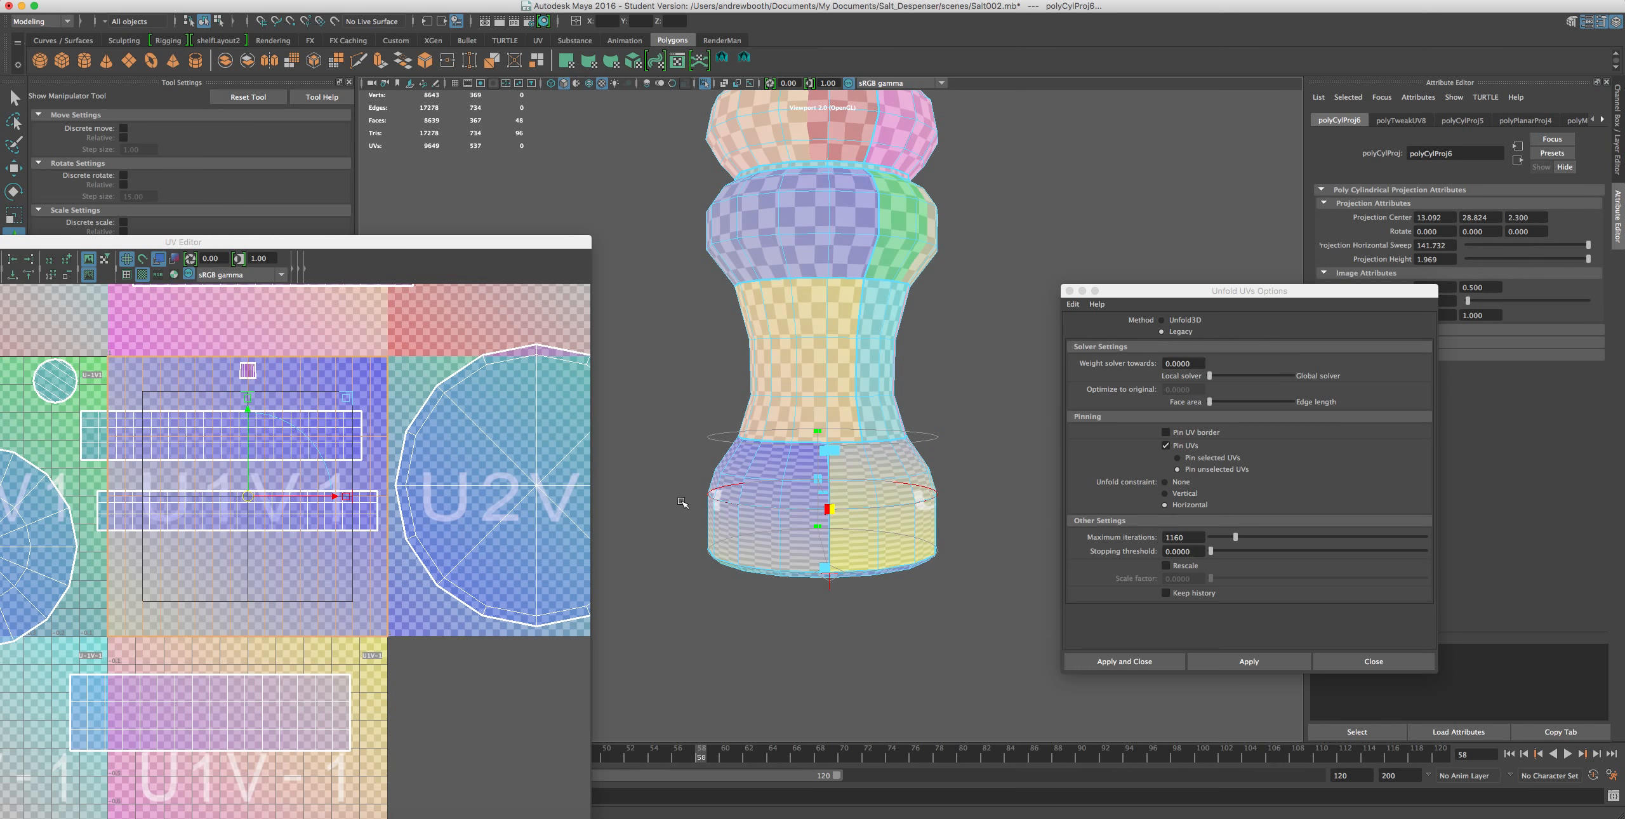
scroll(730, 513, "down", 2)
left_click(831, 493)
left_click_drag(817, 468, 776, 241)
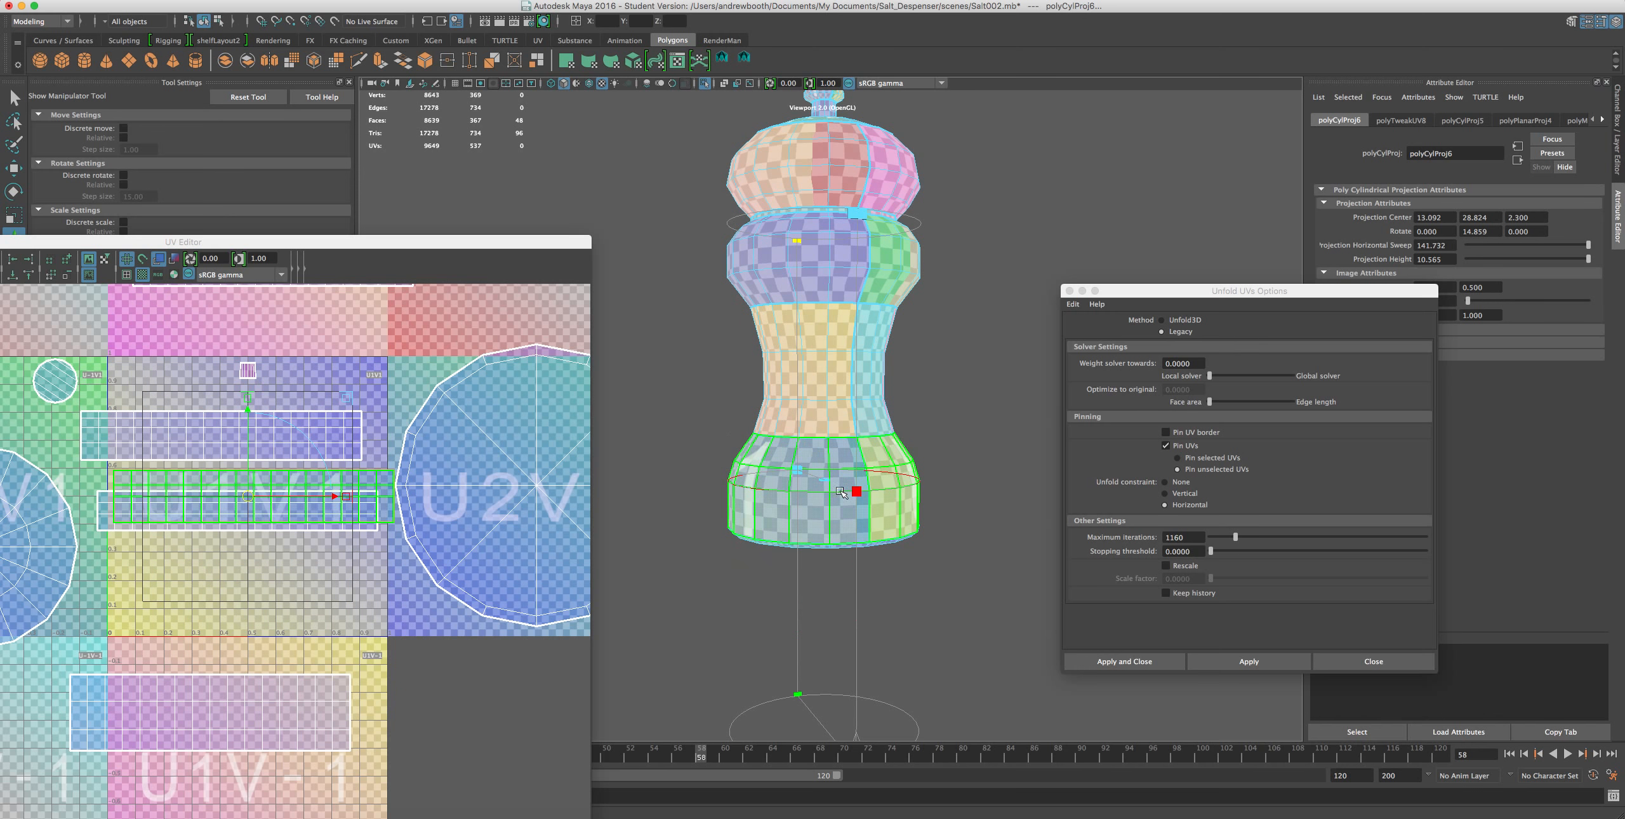
left_click_drag(801, 470, 766, 284)
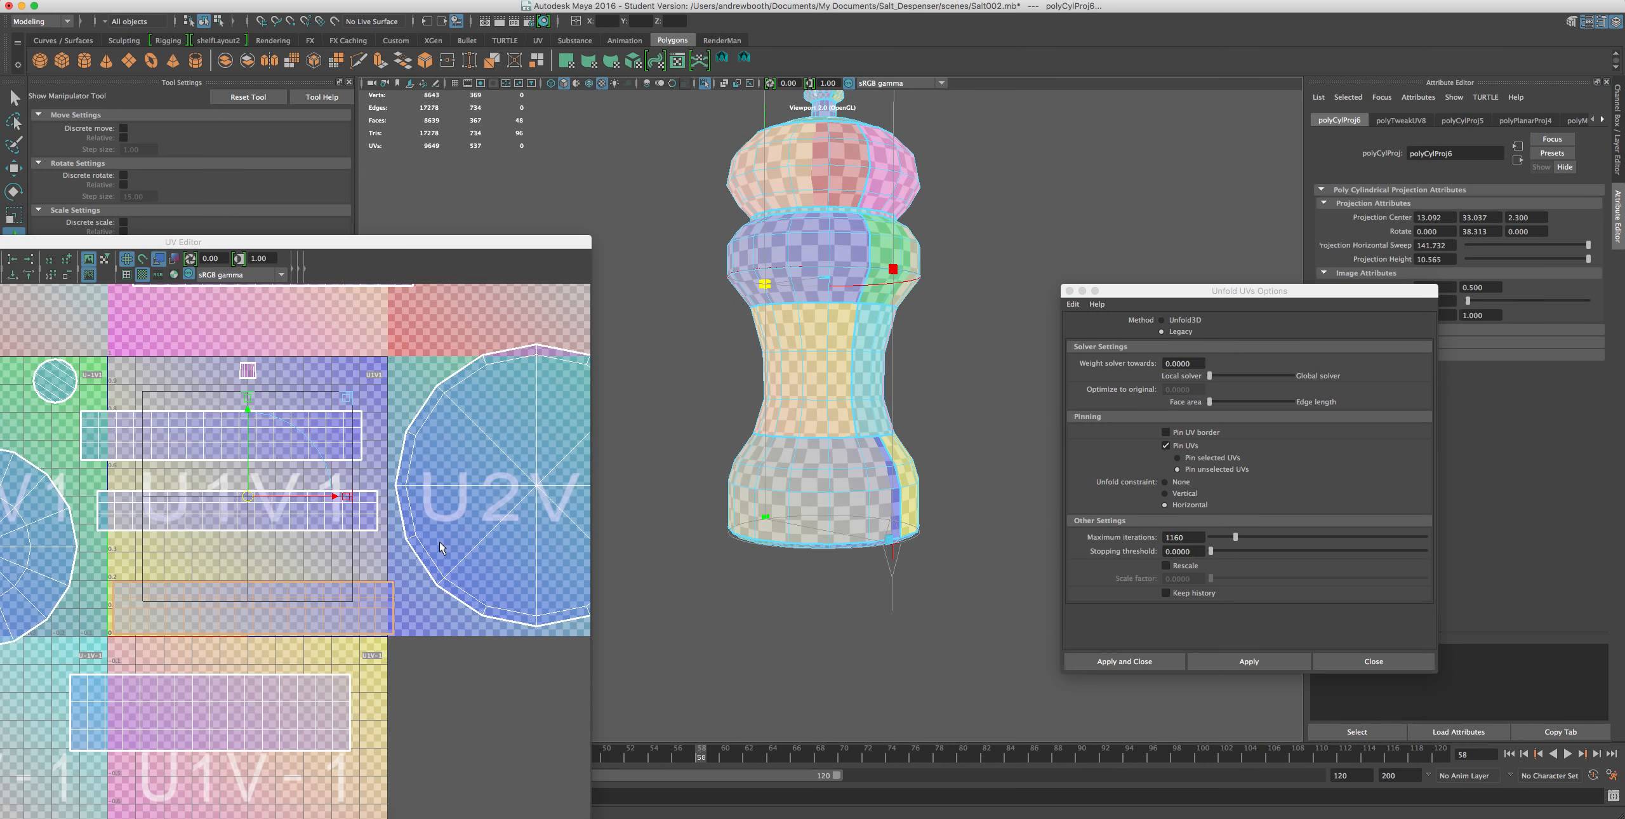
- Select the two inner rows of UVs on the base's shell and unfold them with the vertical constraint
middle_click_drag(324, 589, 410, 491, "alt")
scroll(410, 491, "up", 3)
middle_click_drag(470, 542, 389, 529, "alt")
right_click_drag(459, 456, 500, 442)
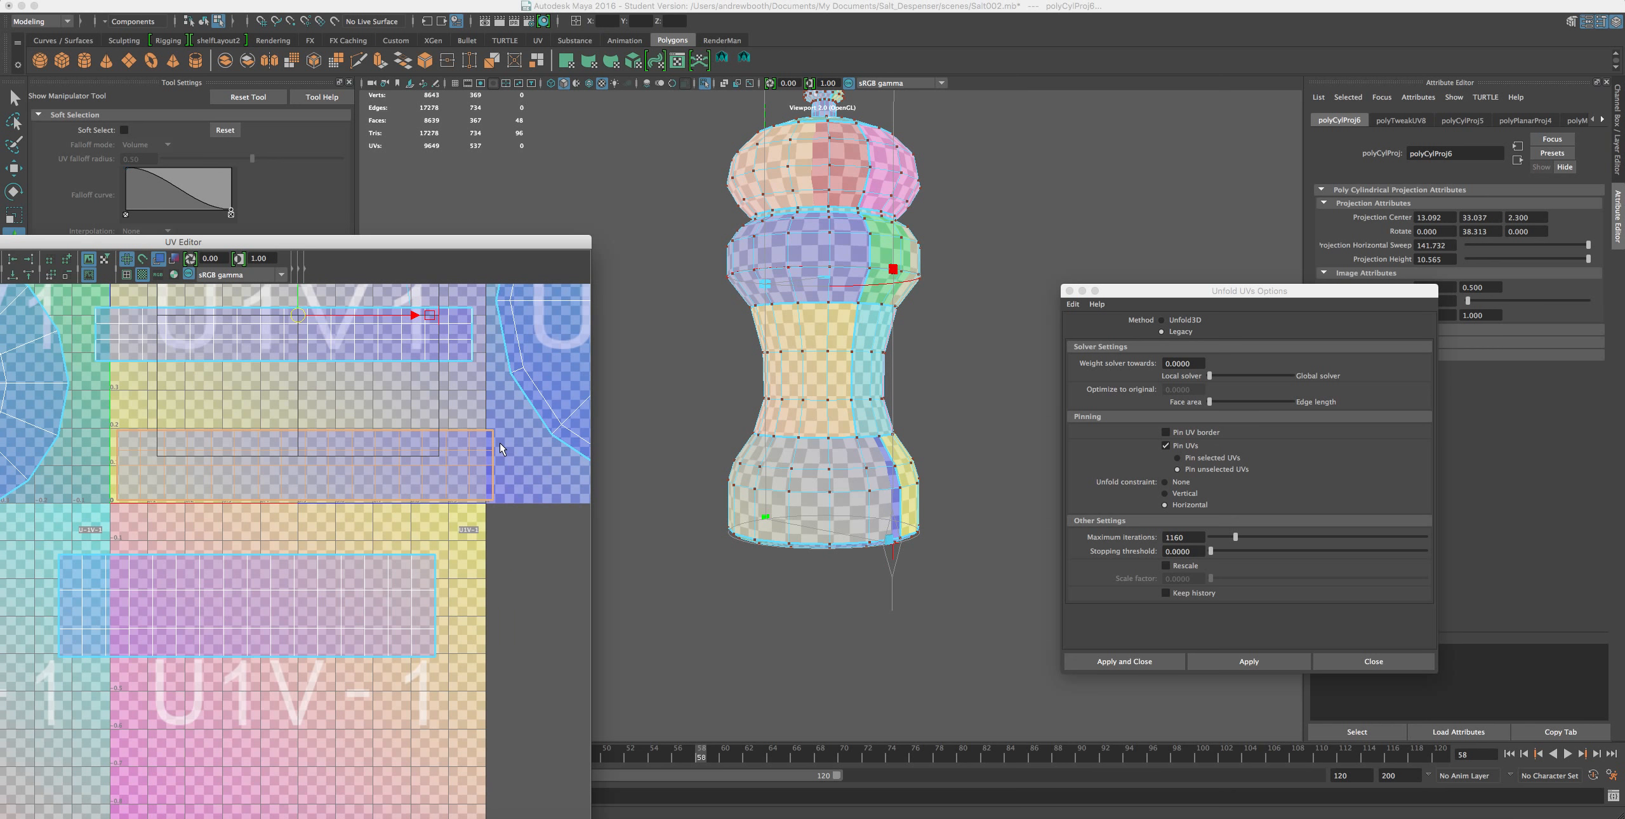
left_click_drag(121, 457, 87, 472)
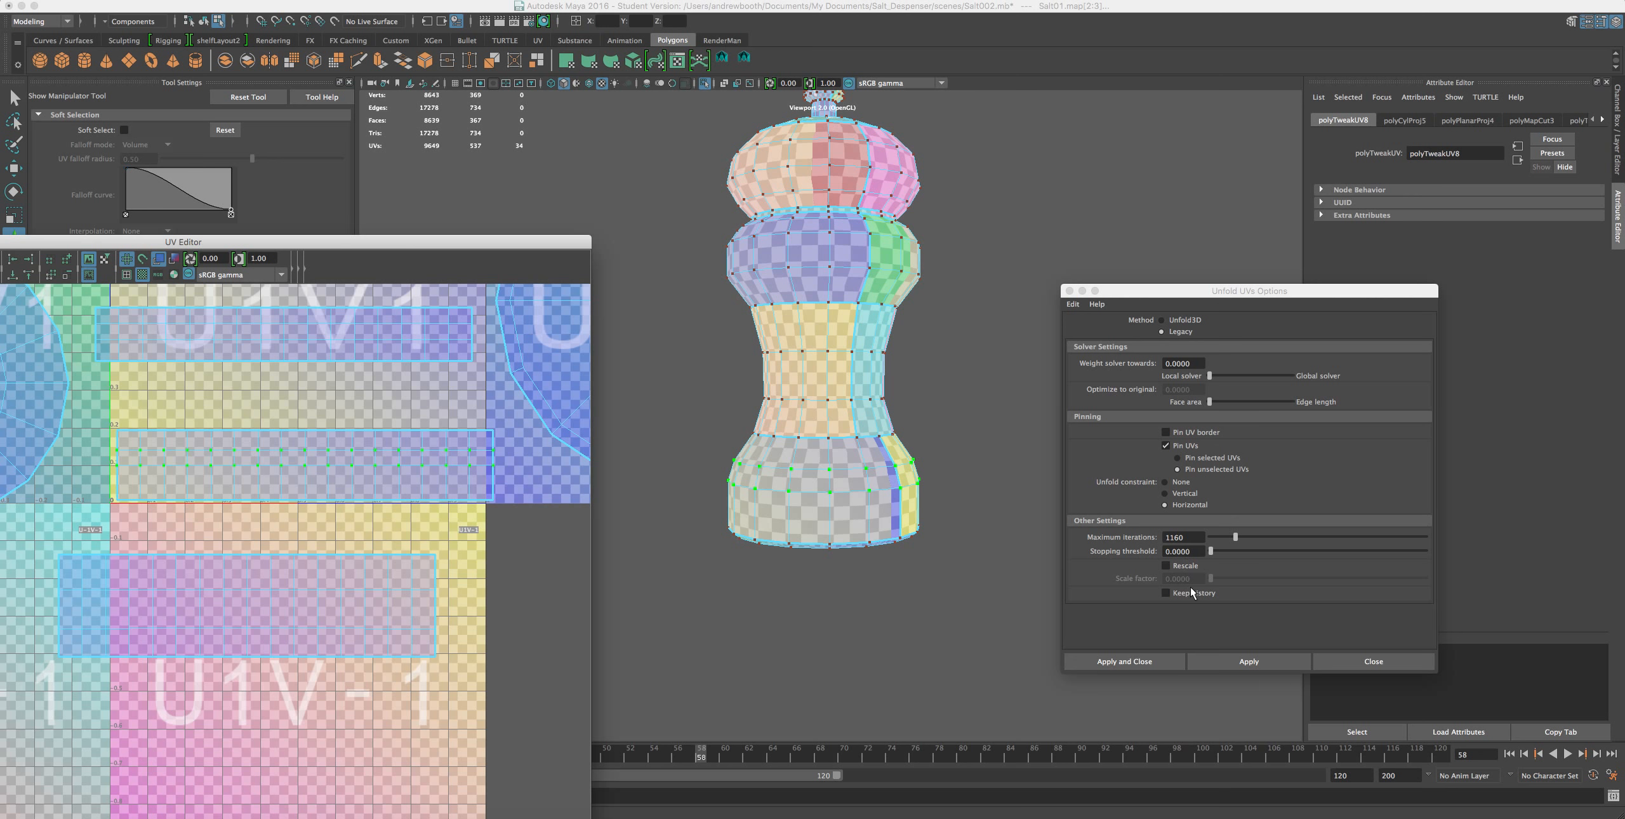
left_click(1166, 493)
left_click(1275, 664)
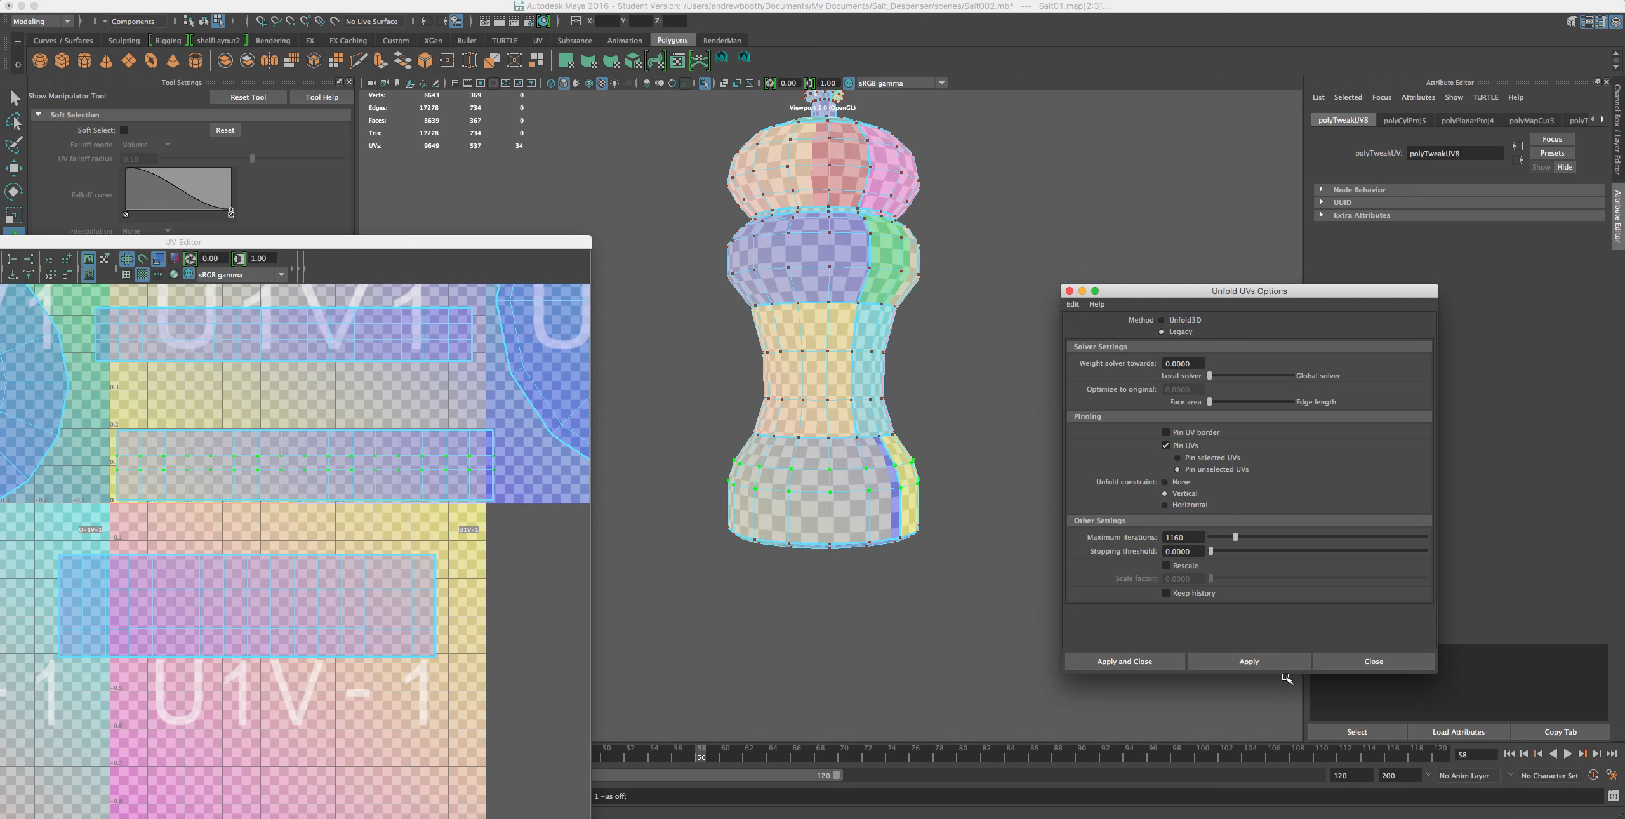
- Select the base shell's UVs between its two end columns and unfold them with the horizontal constraint
left_click_drag(477, 413, 131, 521)
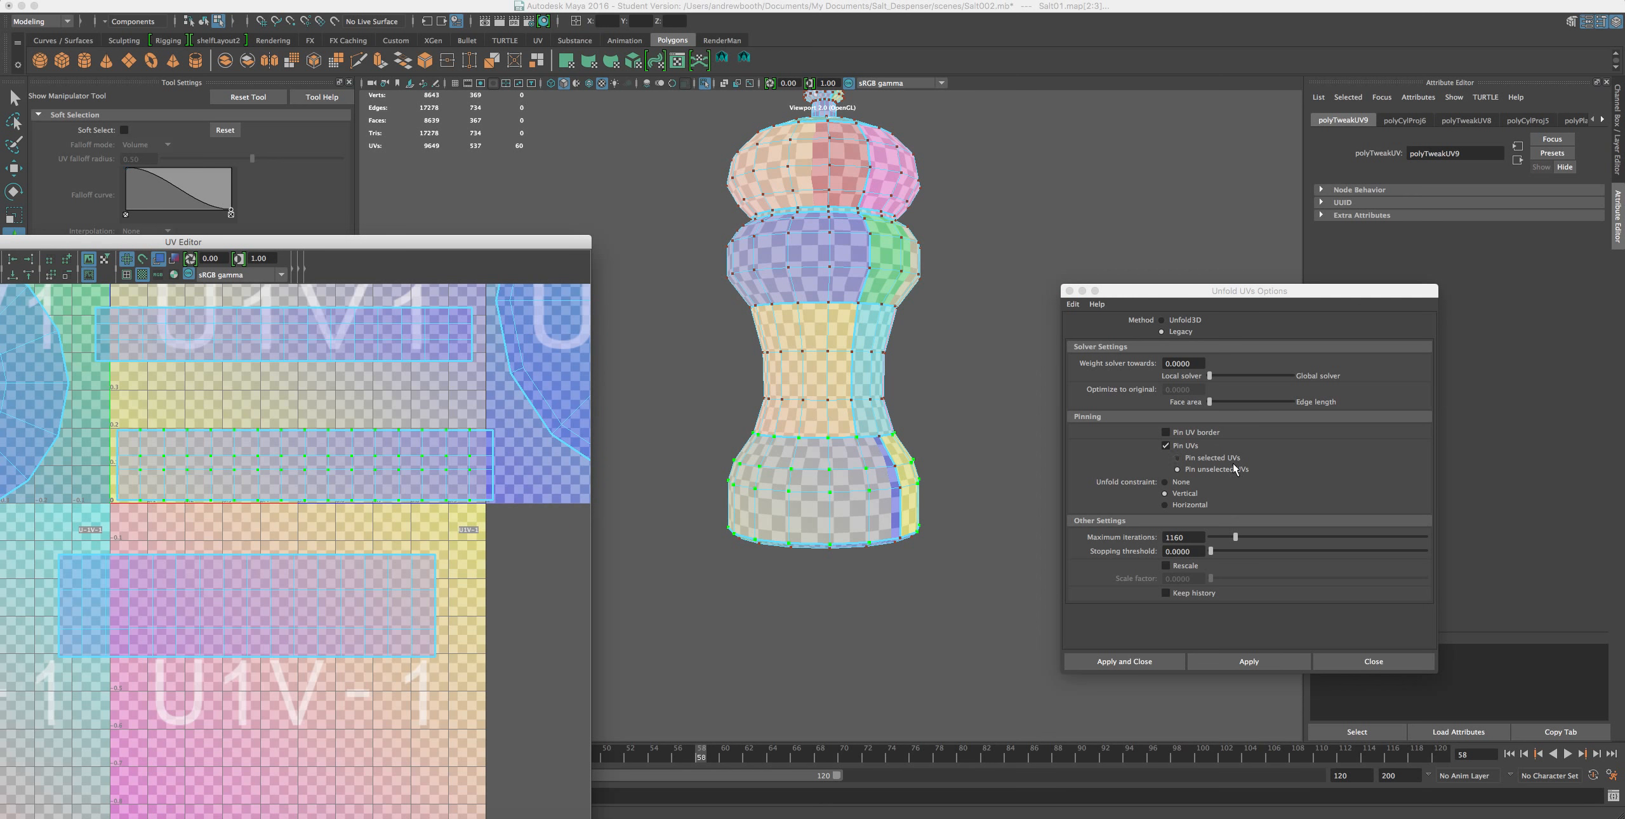
left_click(1166, 504)
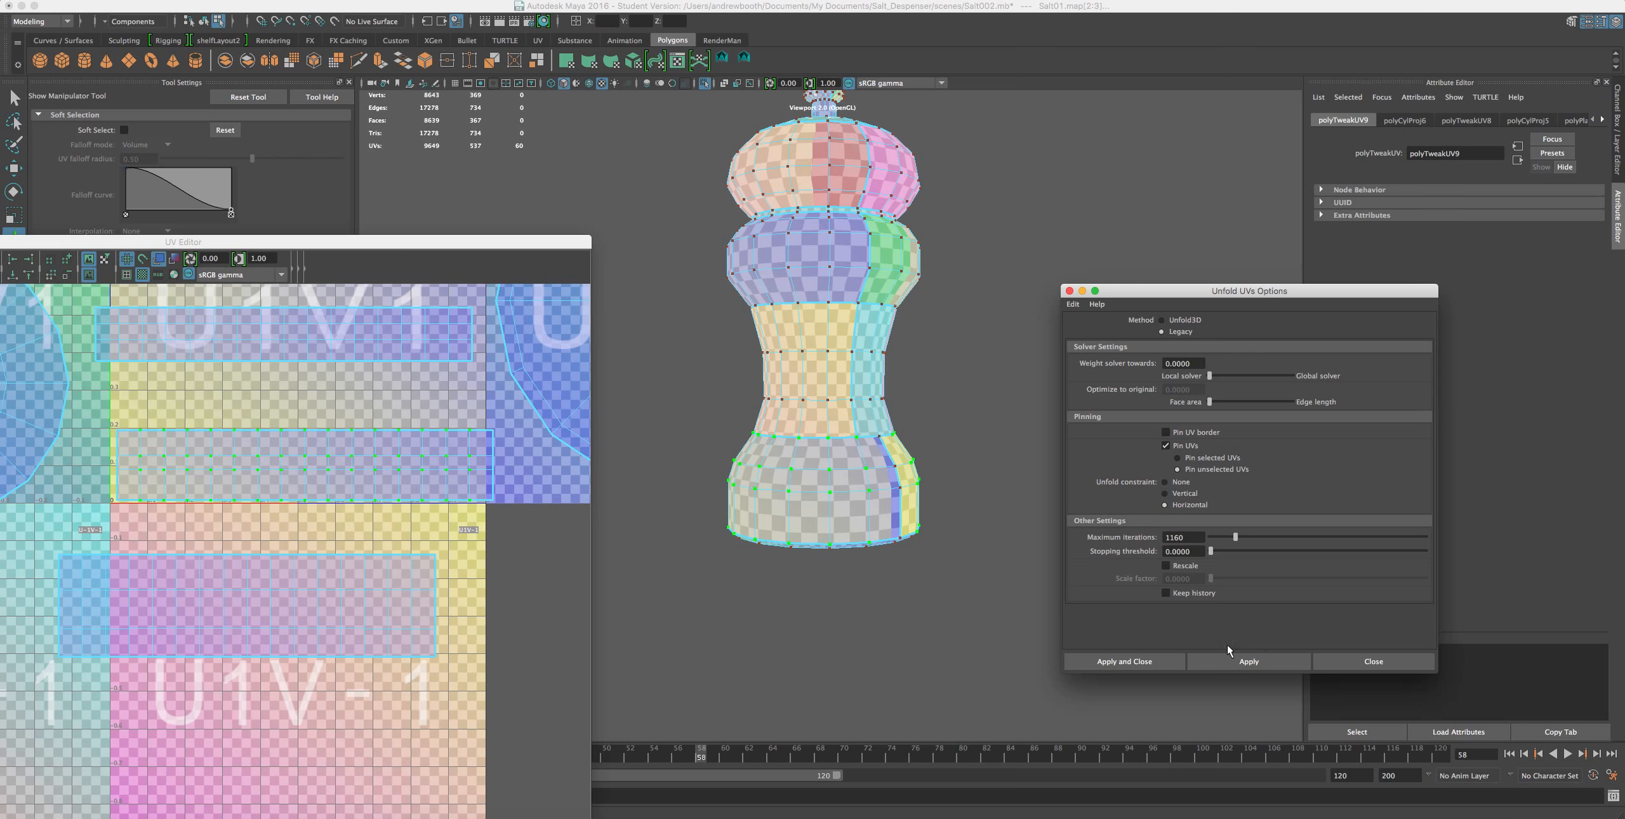
left_click(1269, 664)
scroll(895, 508, "up", 3)
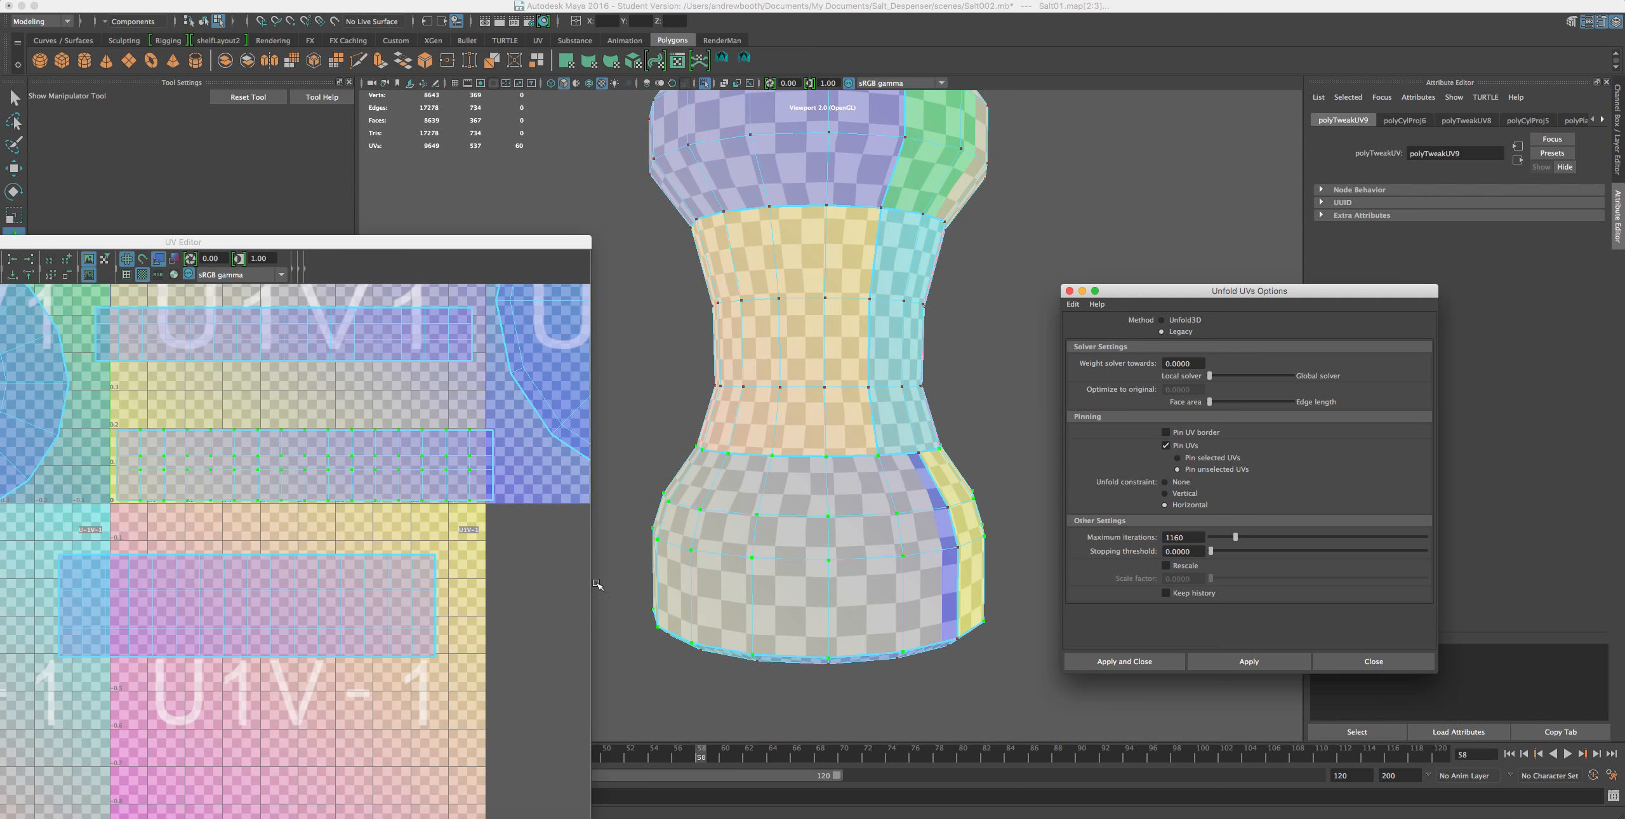
- Select the top row of UVs on the base's shell and move it slightly downward in two small adjustments
left_click_drag(500, 423, 101, 449)
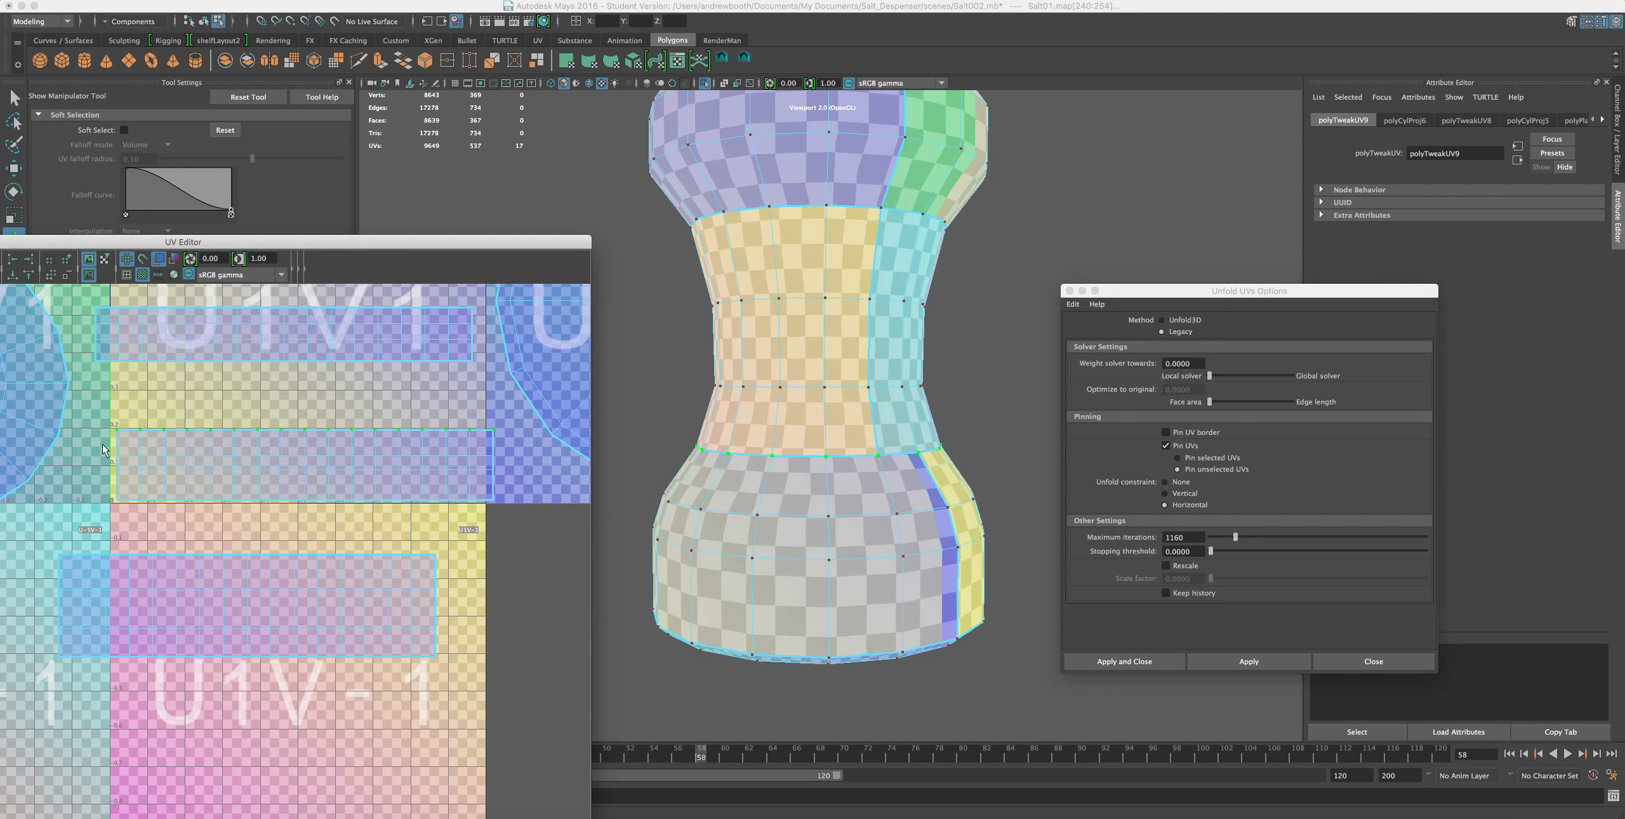
key("w")
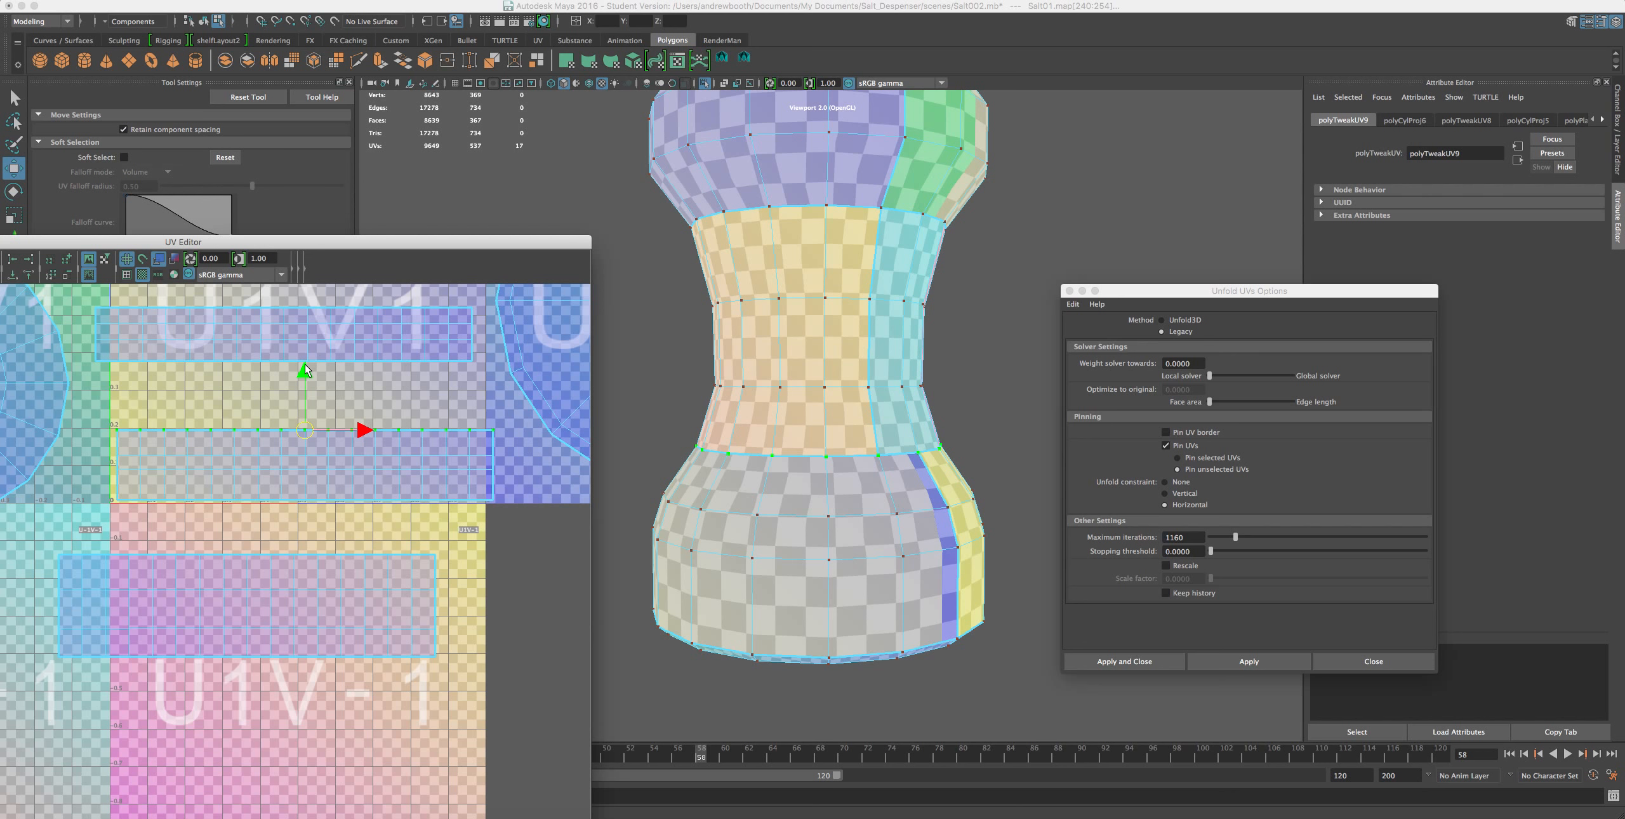
left_click_drag(305, 370, 303, 375)
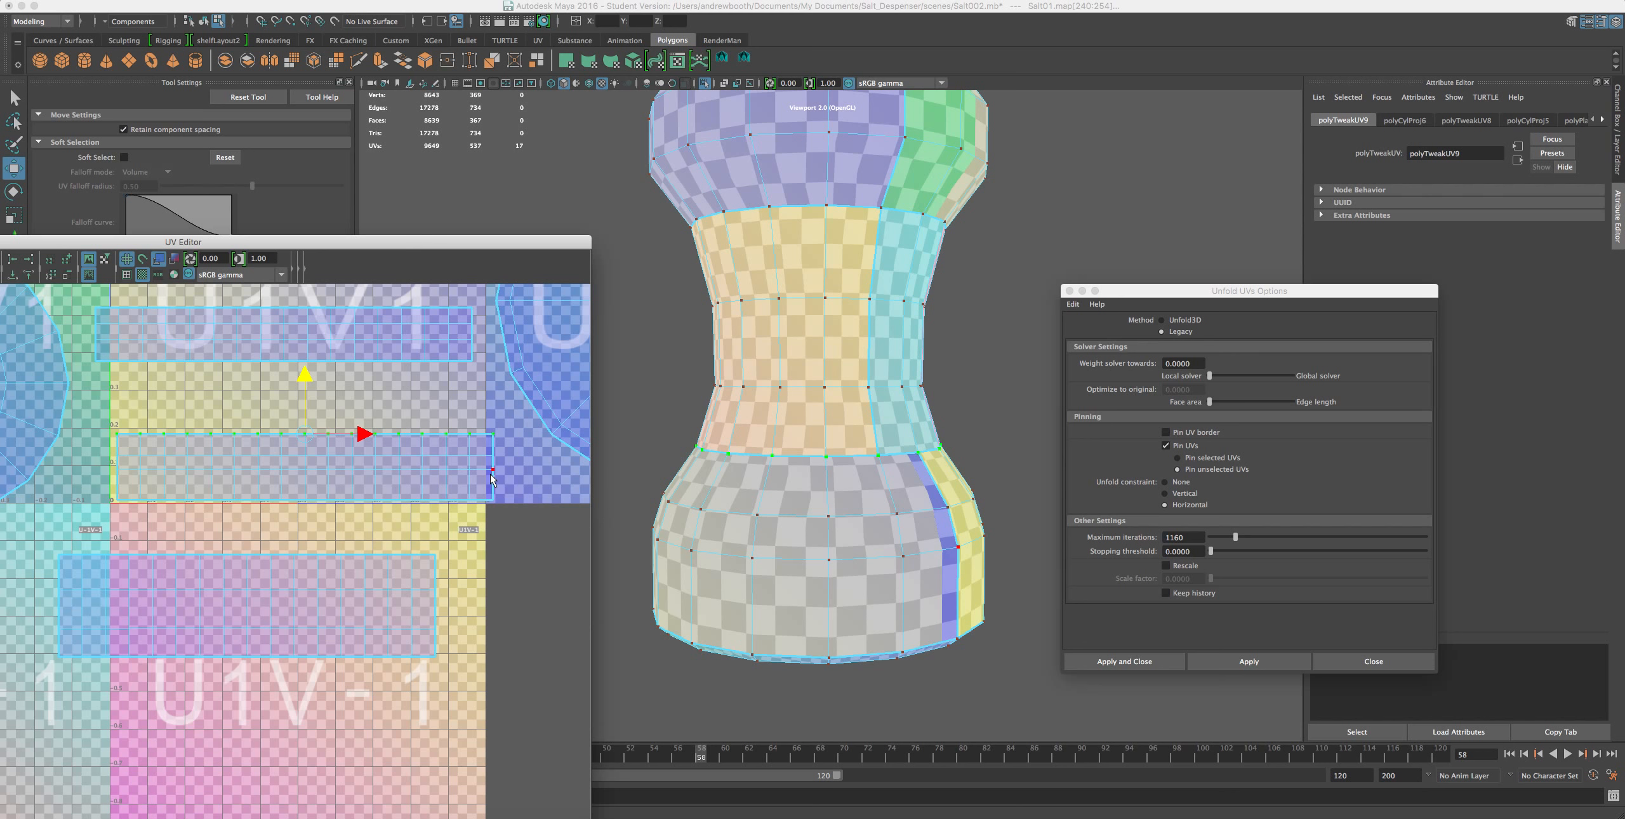
left_click_drag(505, 449, 76, 475)
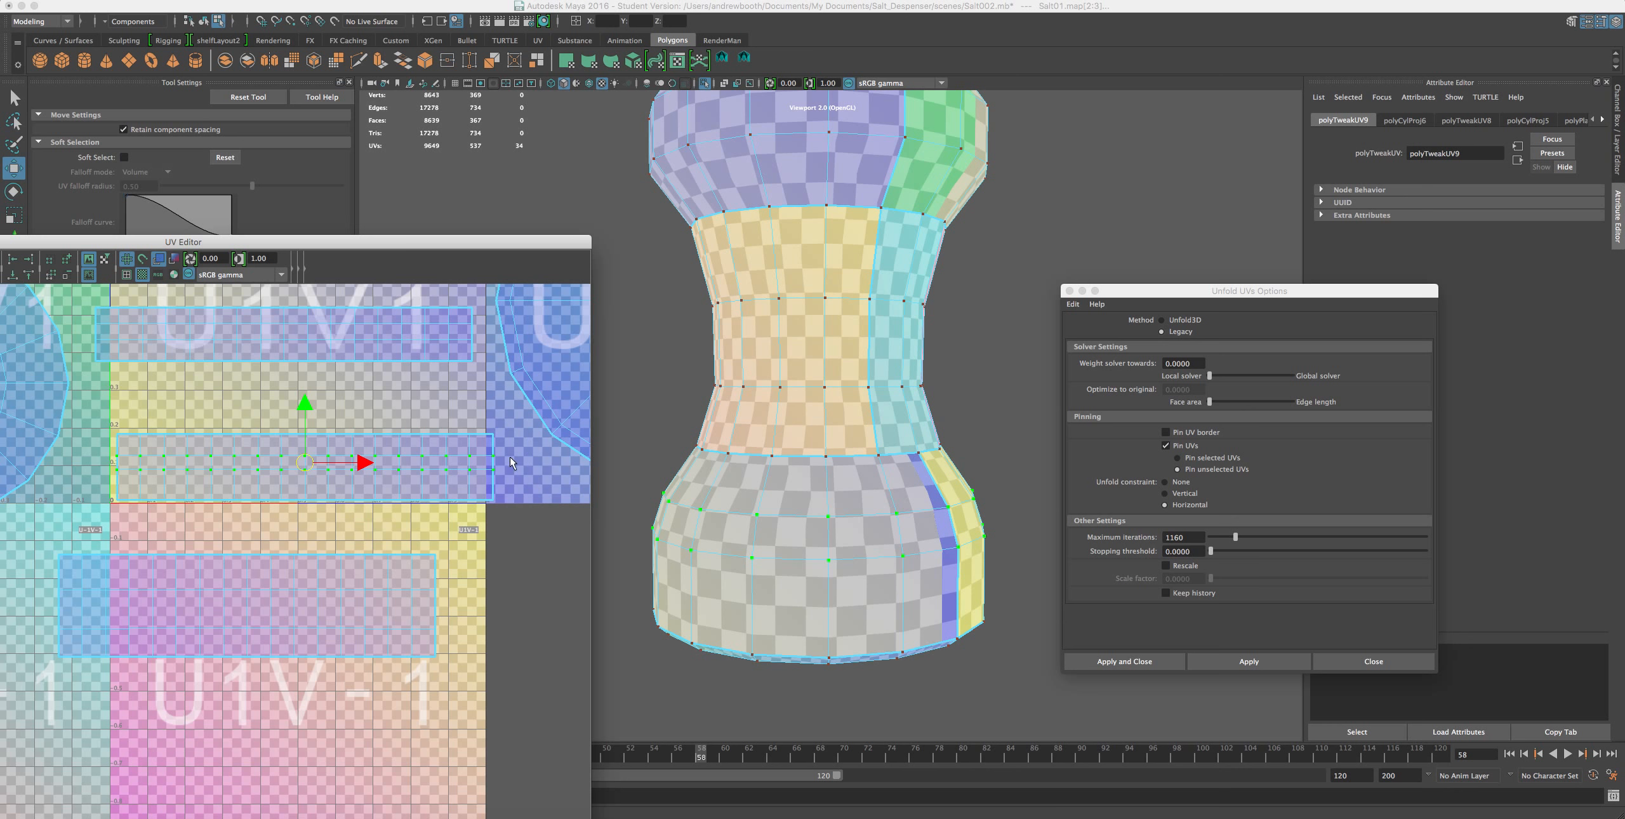
left_click_drag(470, 431, 110, 440)
left_click_drag(303, 376, 303, 377)
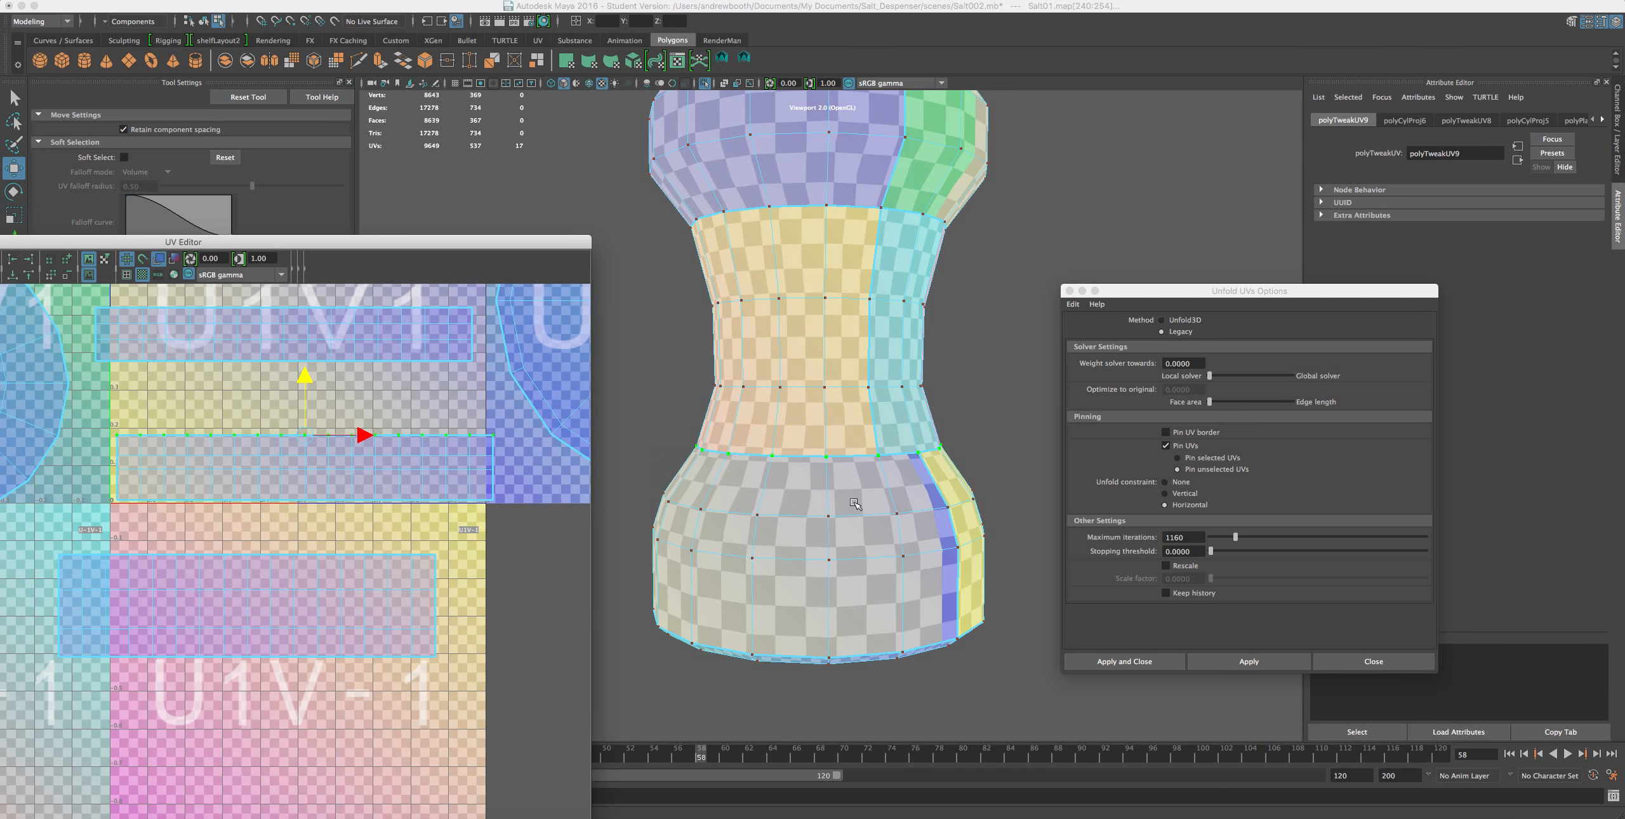
- Select the base's vertical edges in line with the body seam above and cut the UVs along them
left_click_drag(960, 502, 909, 492, "alt")
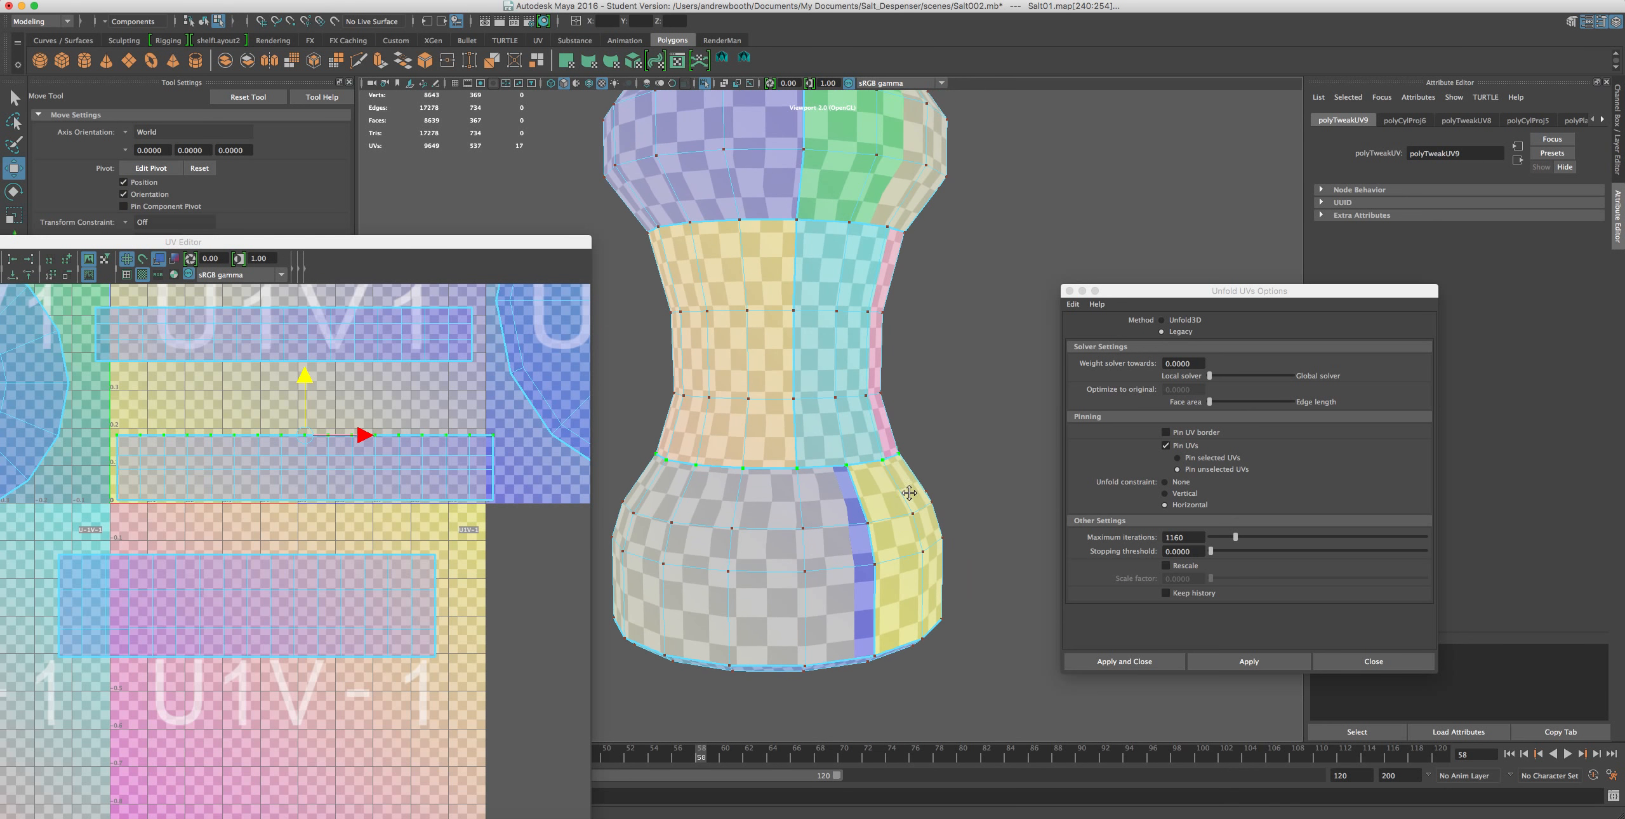
middle_click_drag(909, 493, 946, 475, "alt")
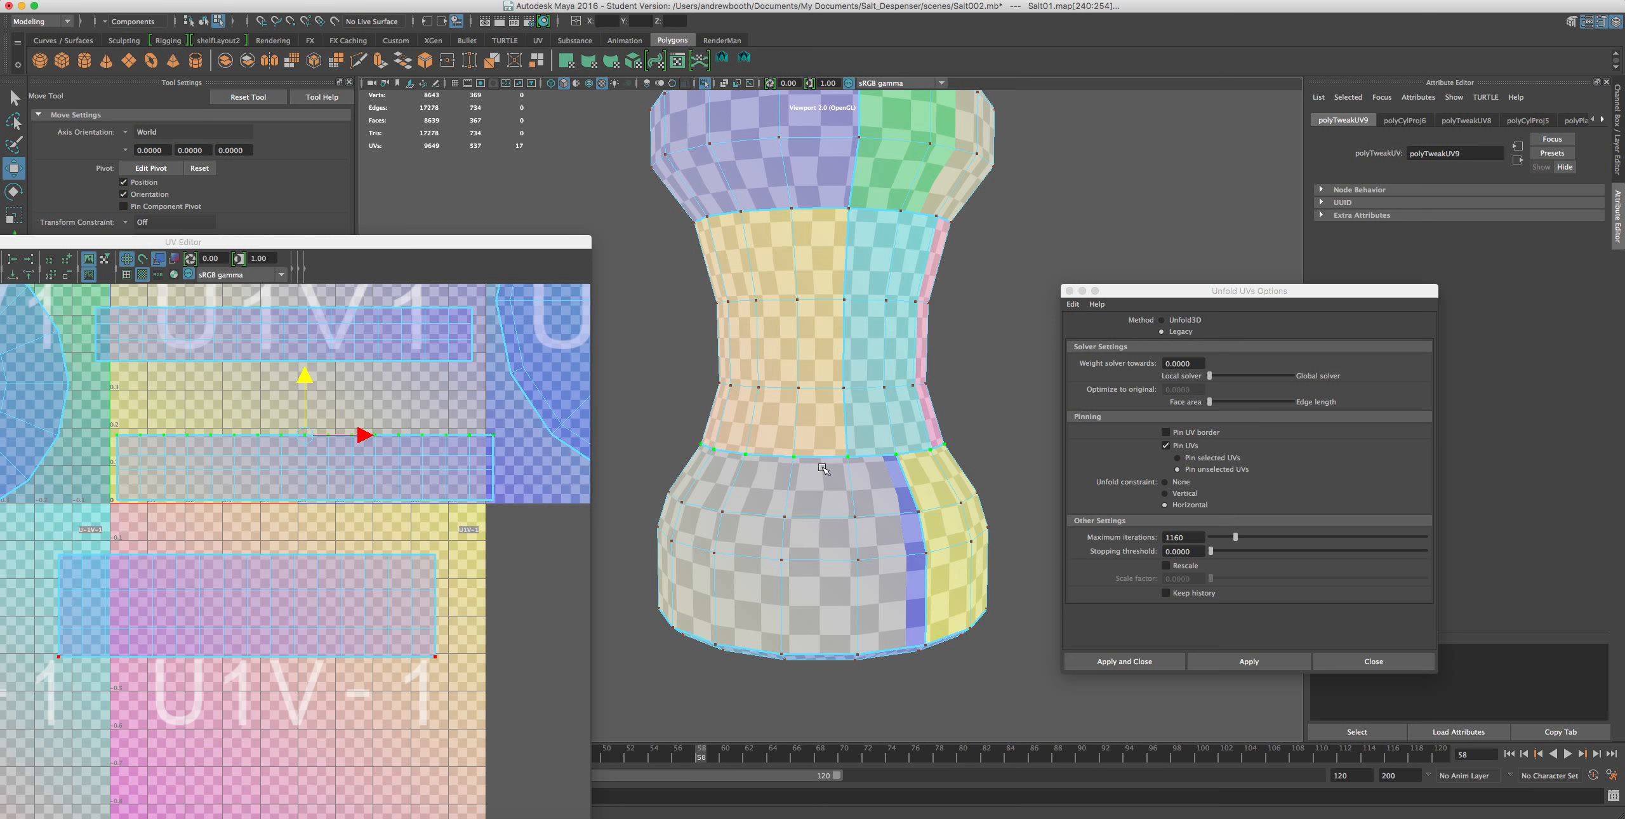
left_click_drag(825, 478, 819, 488, "alt")
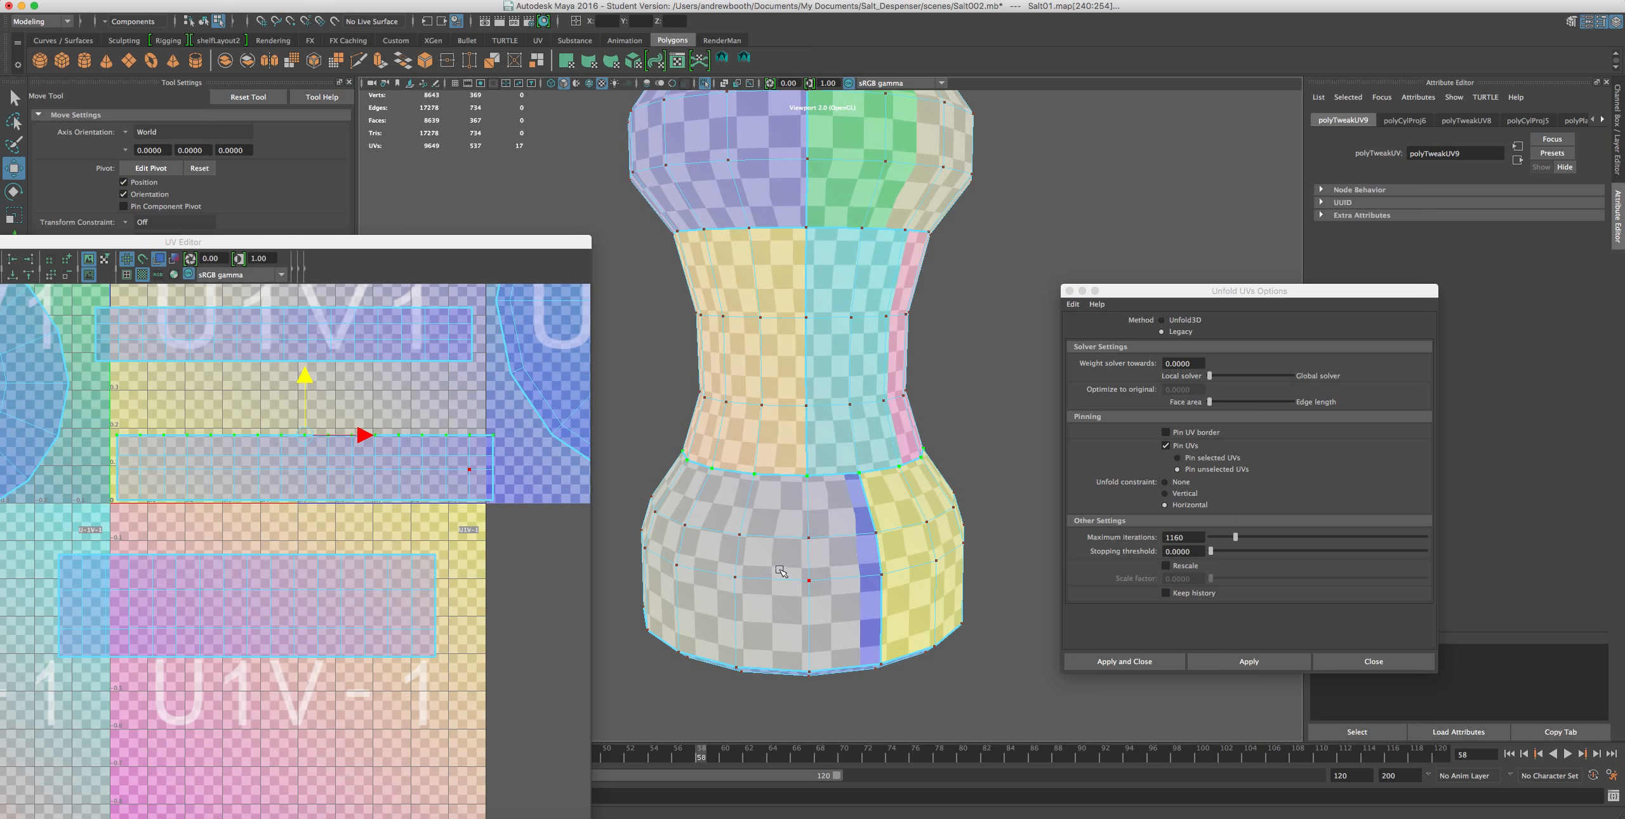
right_click_drag(787, 504, 790, 481)
left_click(806, 509)
double_click(805, 628, "shift")
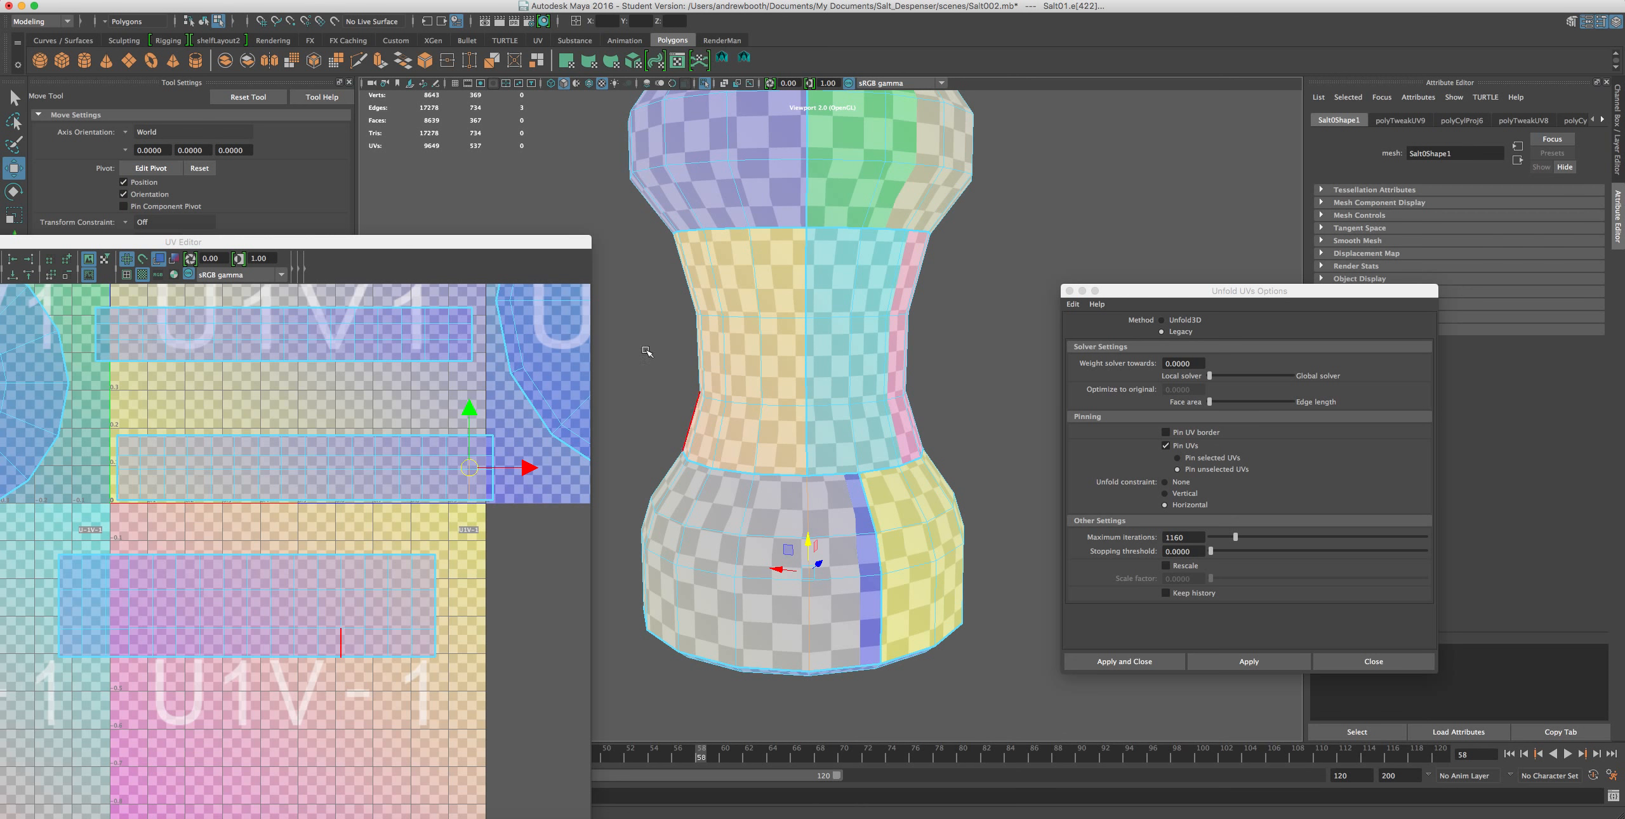
left_click_drag(179, 241, 357, 173)
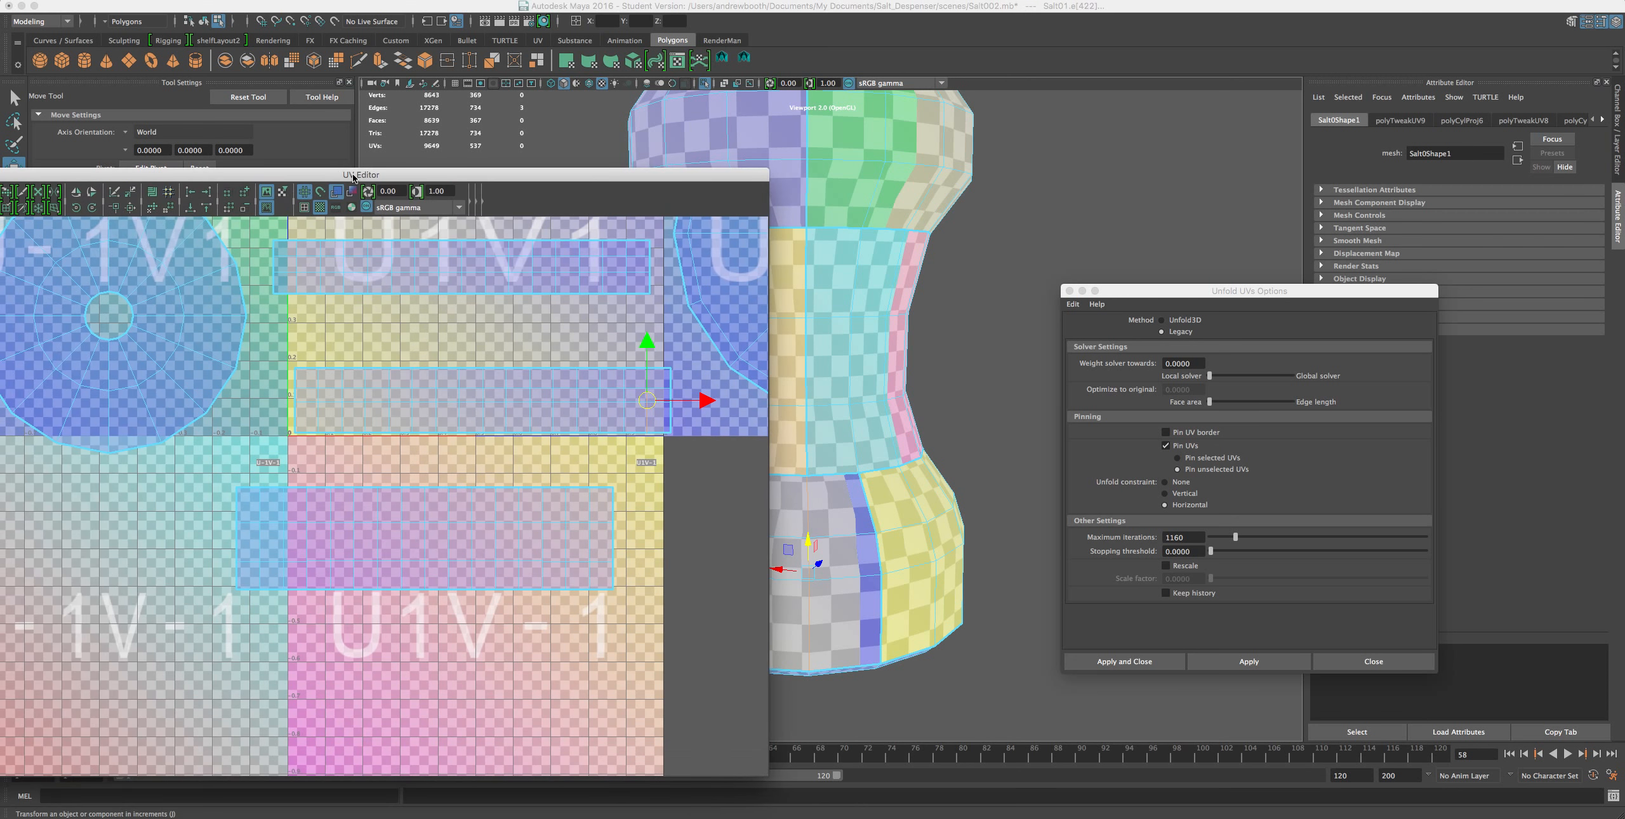
left_click(117, 194)
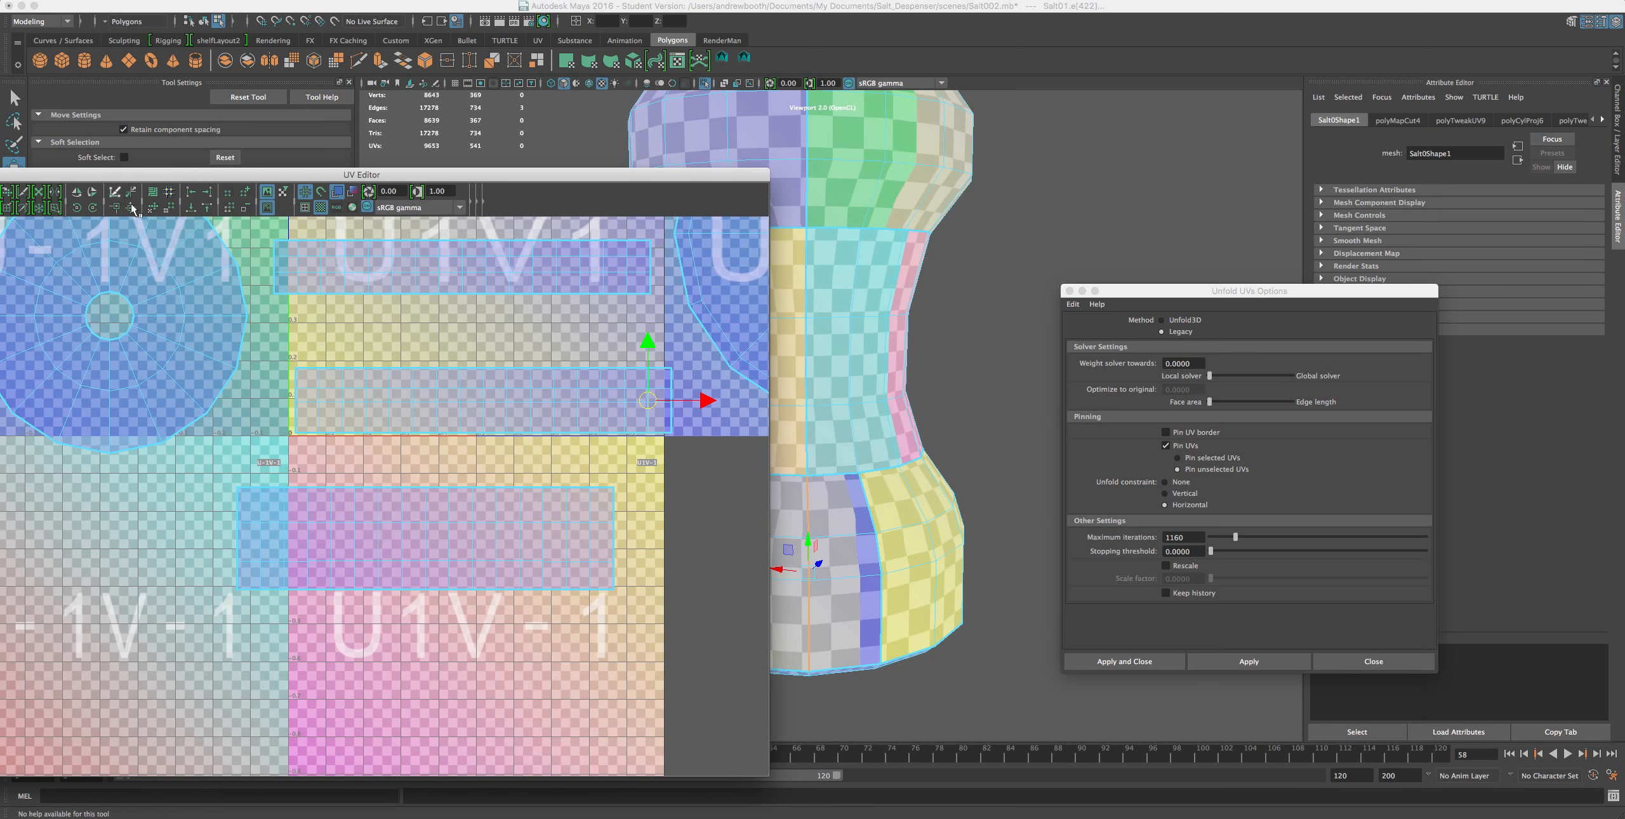
- Select the edges of the base's old vertical seam and move and sew the UVs together along it
right_click_drag(852, 506, 854, 475)
left_click(867, 503)
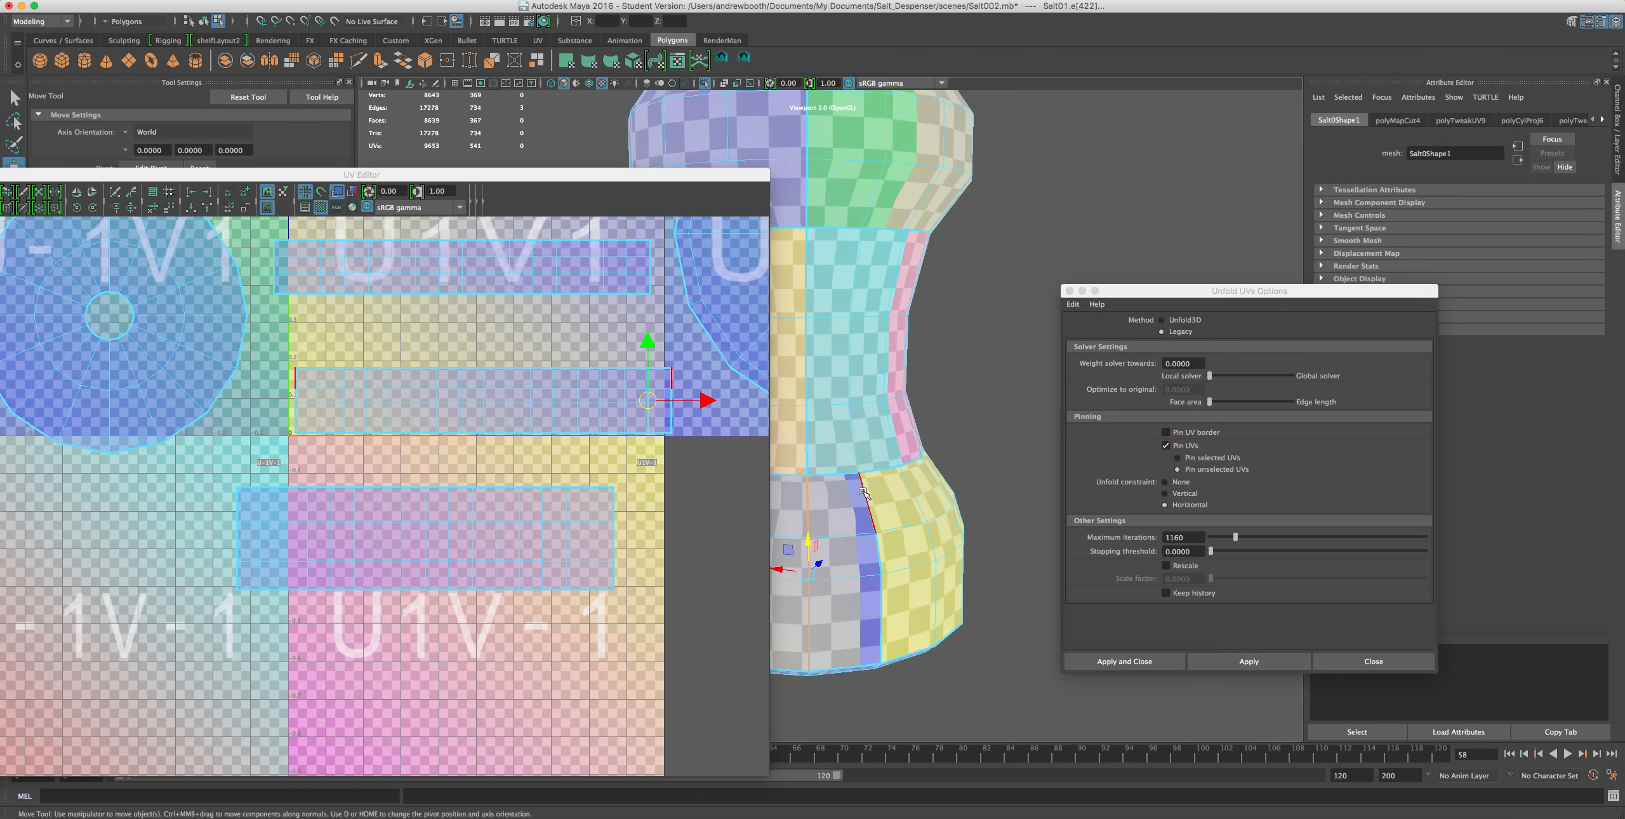
left_click(877, 558, "shift")
left_click(879, 600, "shift")
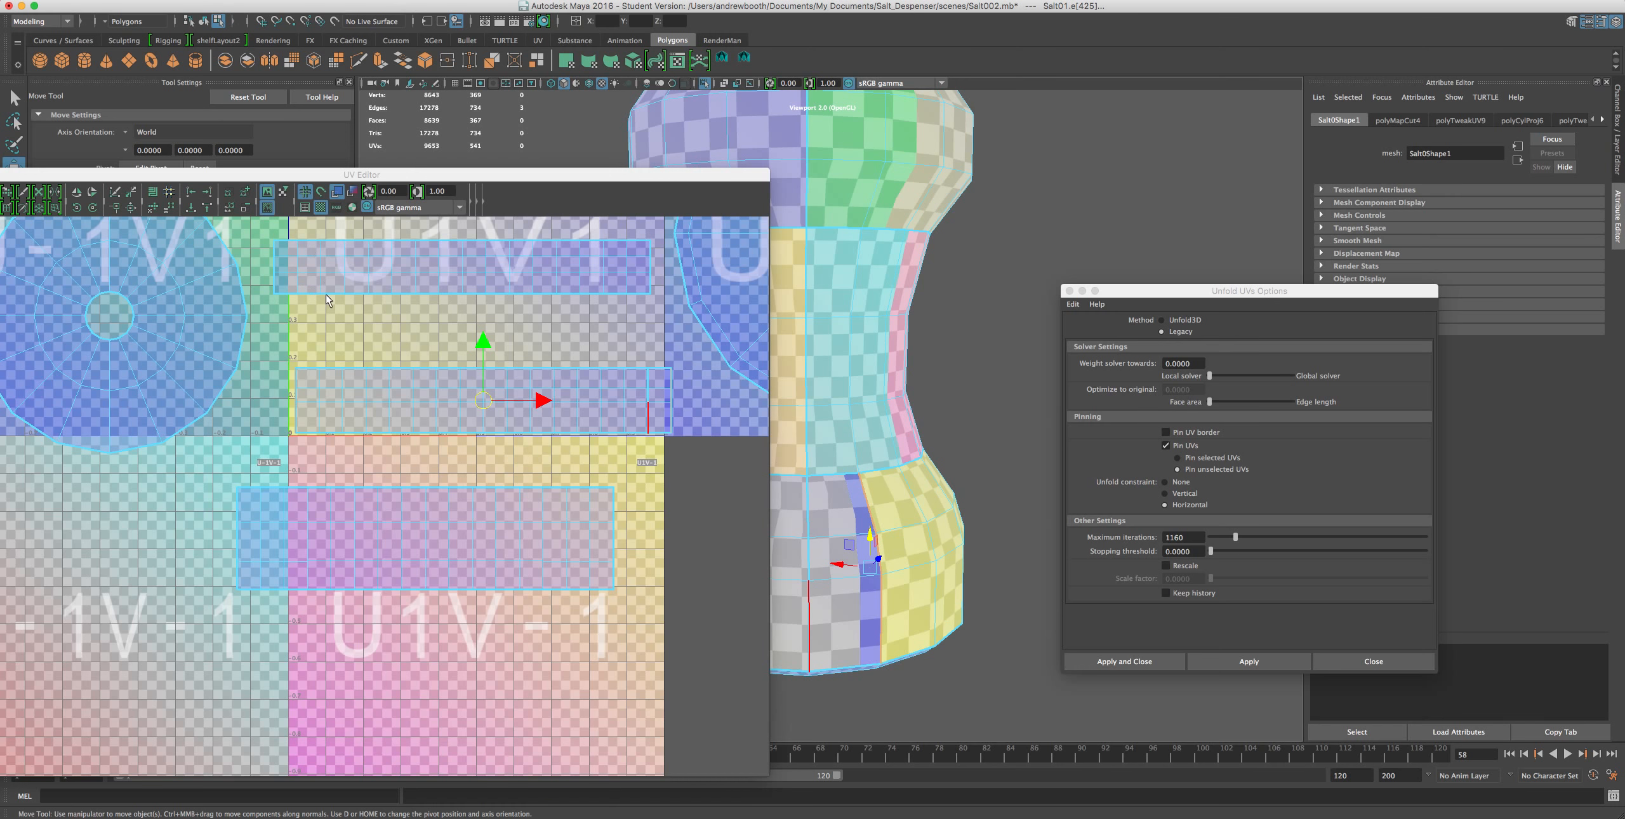
left_click(131, 208)
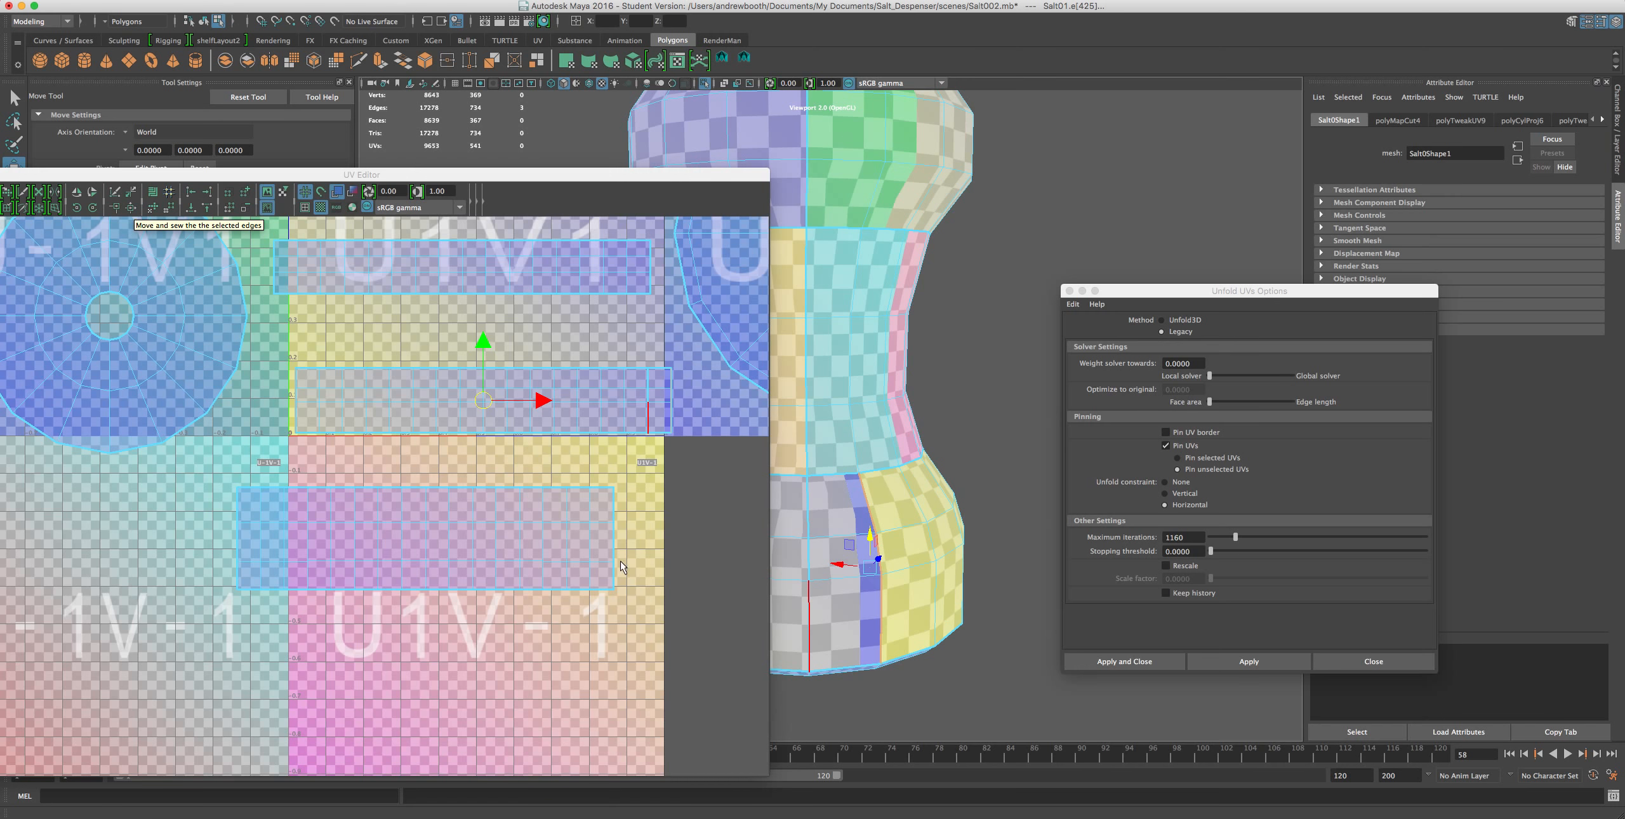
left_click(832, 625)
left_click(793, 537)
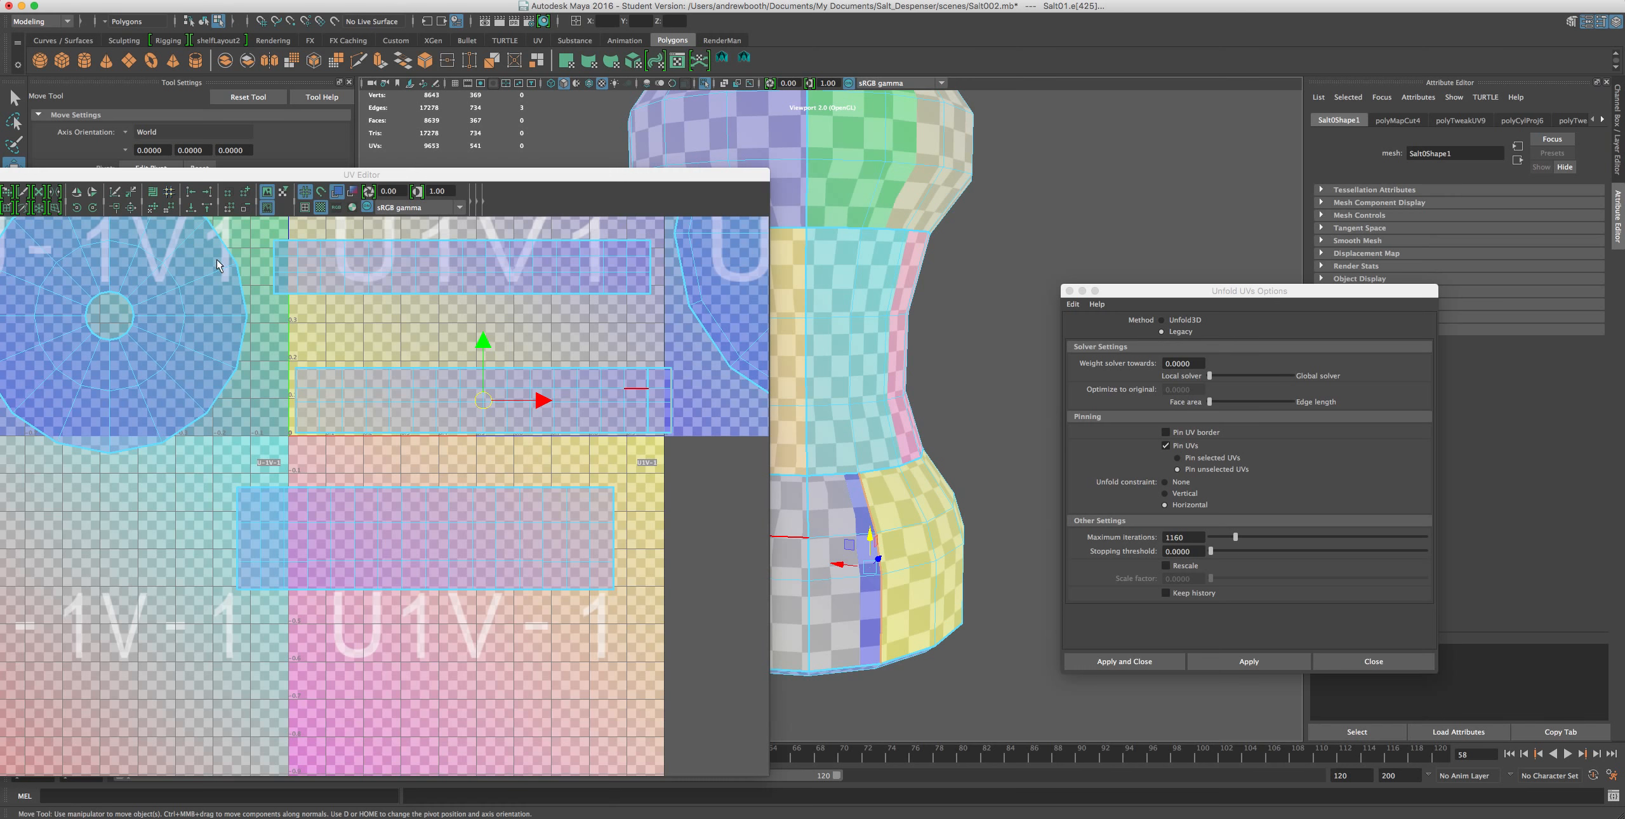
left_click(132, 206)
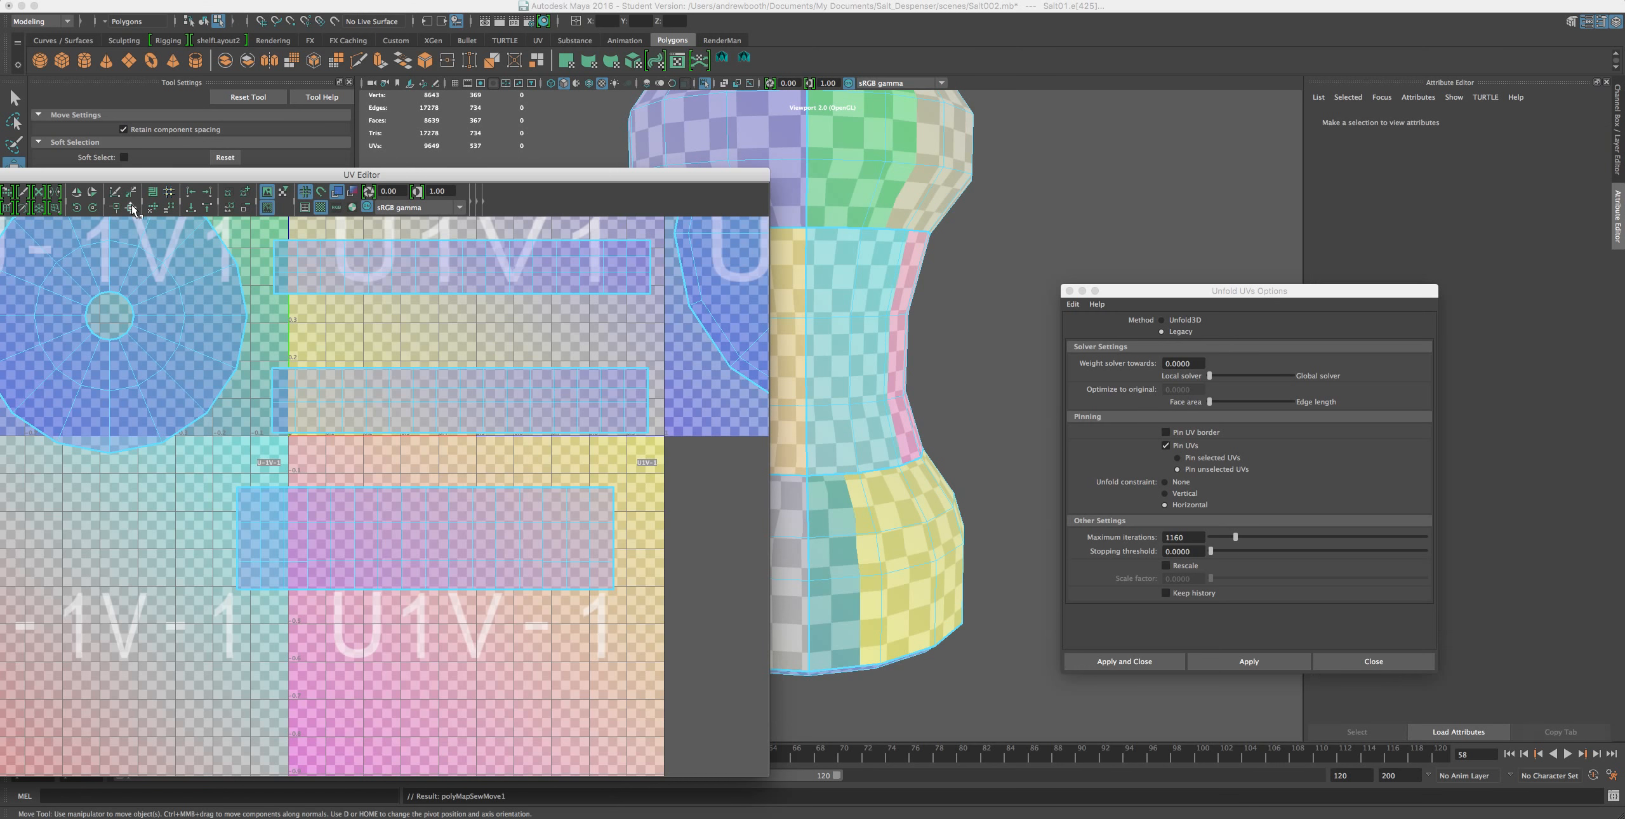
- Switch to UV selection, select the two topmost UVs at the left end of the base's shell and align them in V
scroll(299, 433, "up", 2)
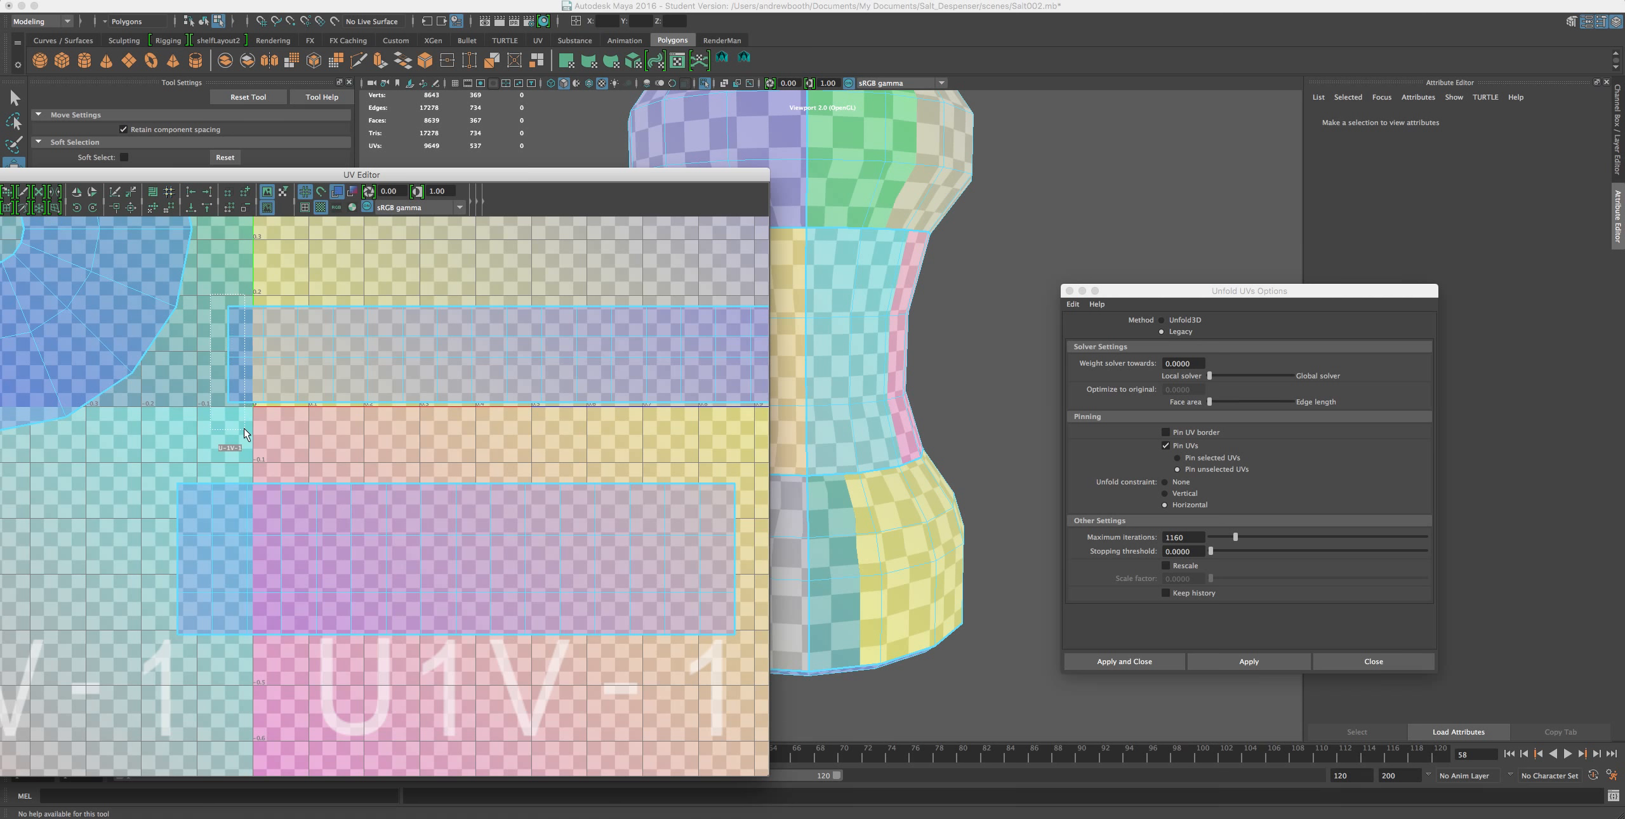
left_click(263, 322)
right_click(271, 327)
right_click_drag(271, 327, 222, 306)
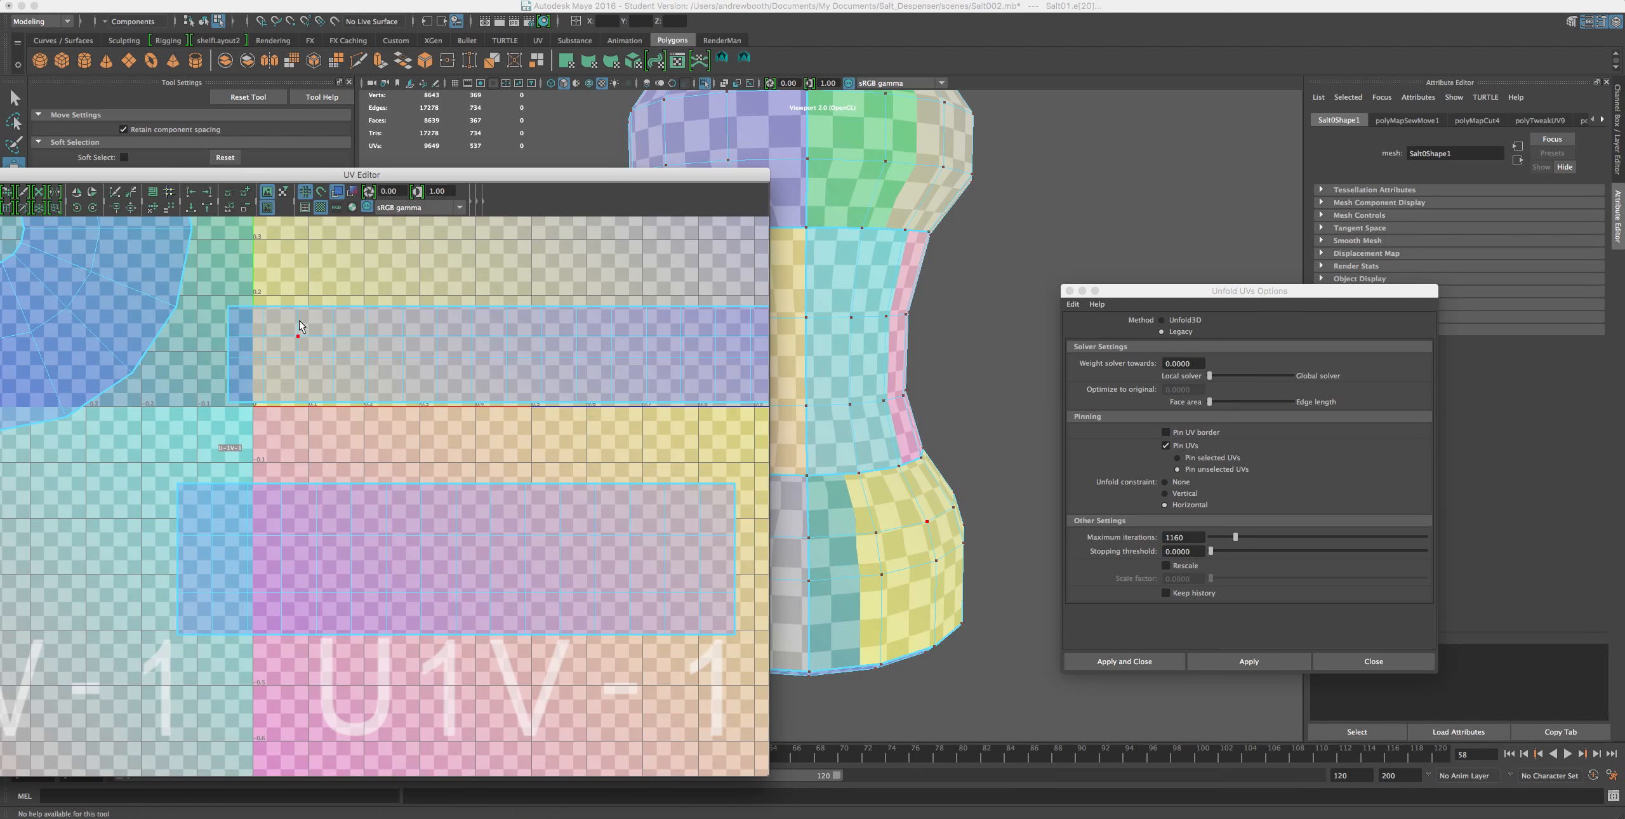
left_click_drag(226, 365, 238, 421)
scroll(254, 387, "up", 4)
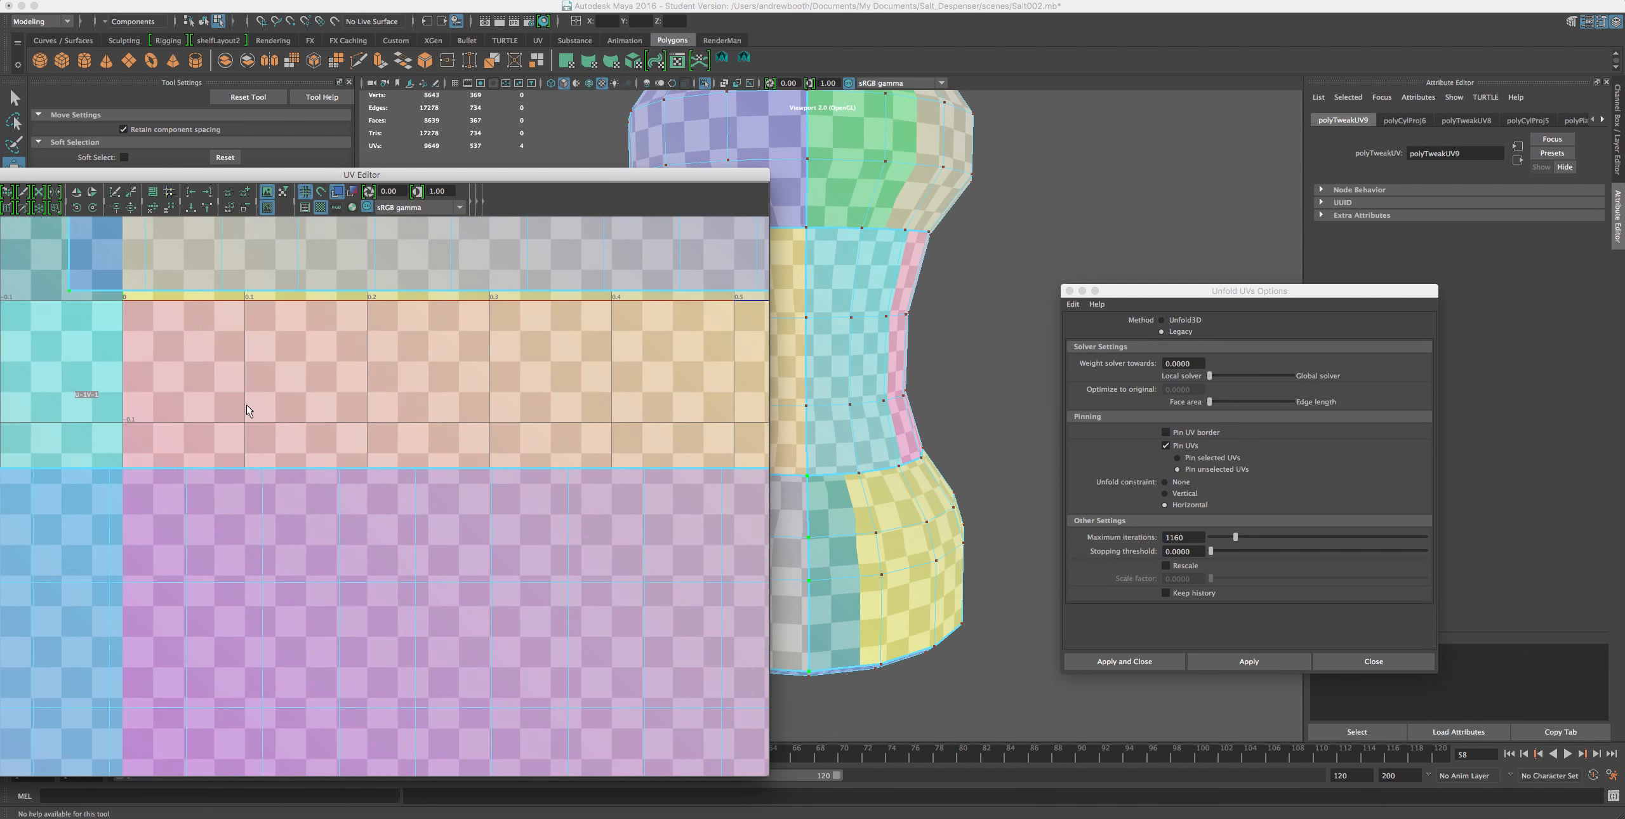
middle_click_drag(284, 311, 588, 552, "alt")
scroll(588, 551, "up", 3)
scroll(576, 400, "down", 1)
middle_click_drag(573, 429, 577, 550, "alt")
left_click_drag(384, 333, 590, 388)
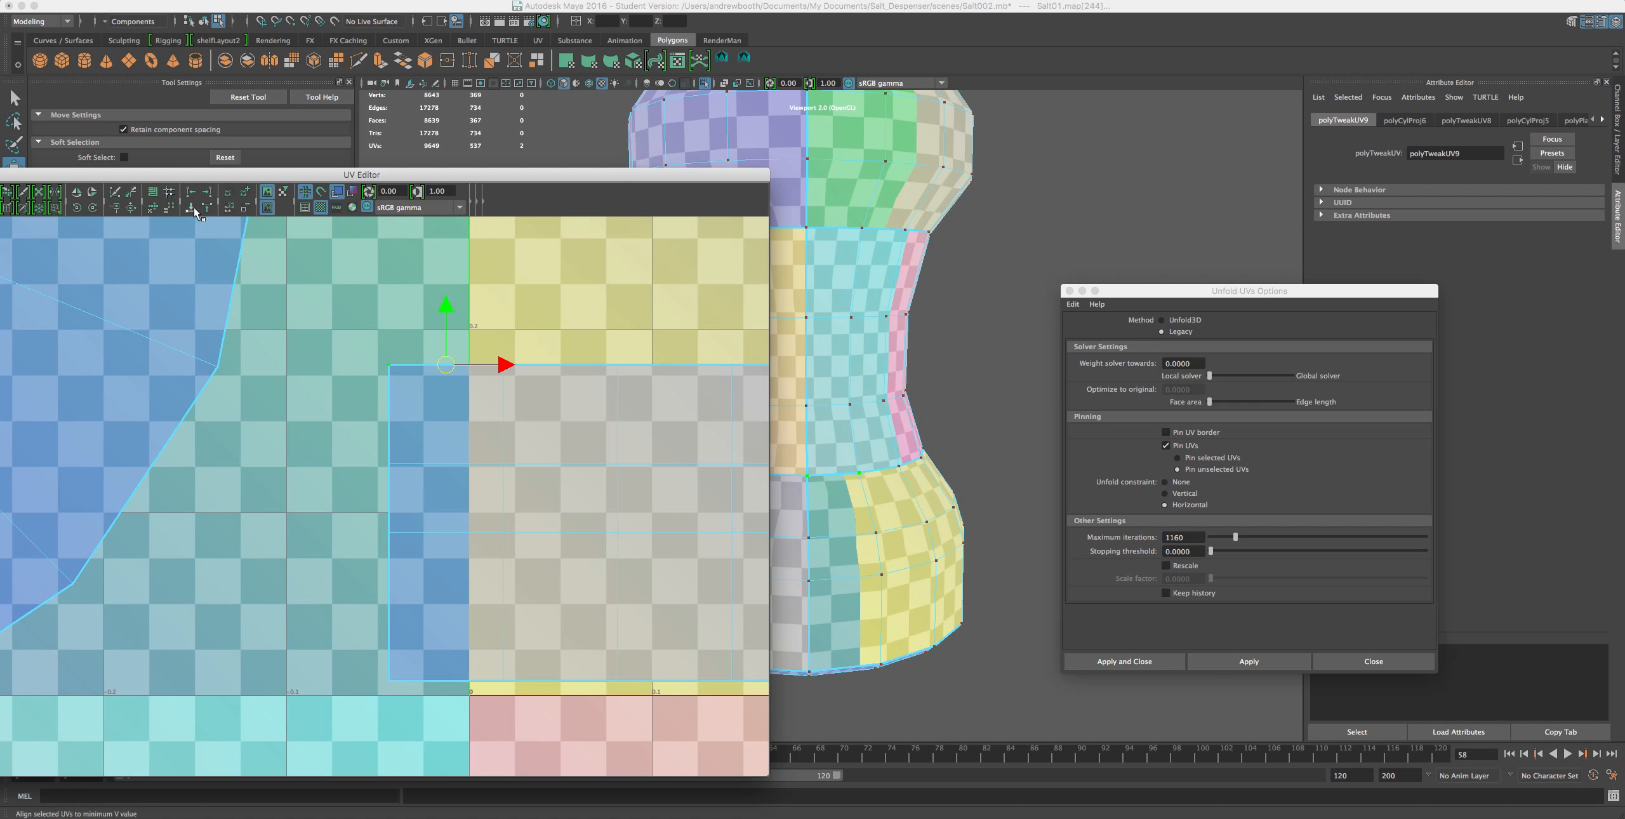
left_click(211, 206)
scroll(507, 636, "down", 6)
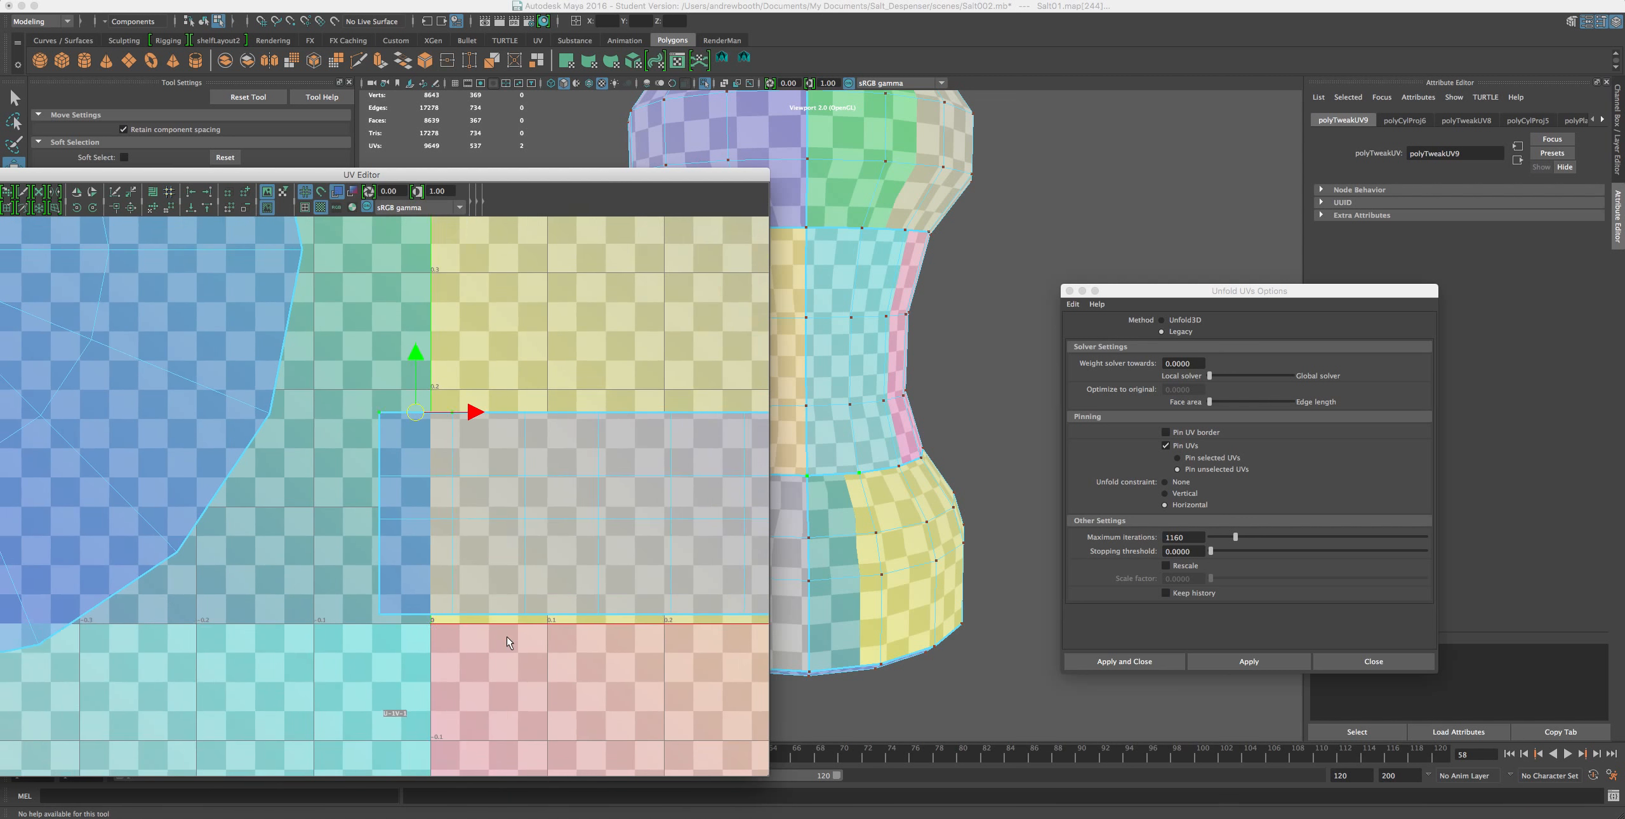
- Return to object selection, select the whole salt dispenser and inspect the checker pattern on its top cap and knob from close up
scroll(507, 641, "down", 3)
scroll(522, 564, "down", 8)
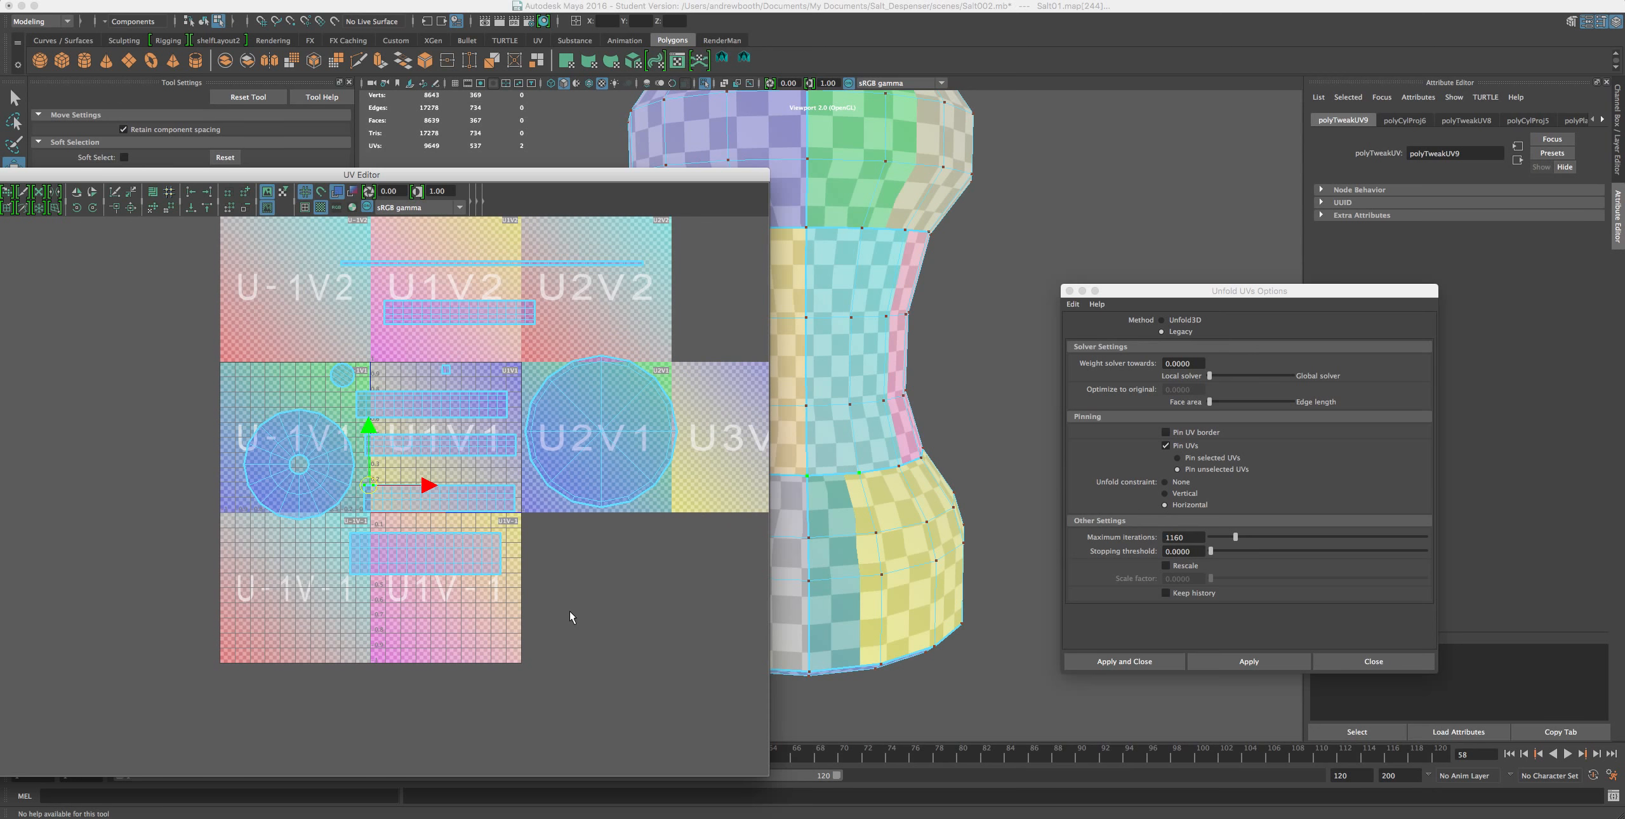
scroll(1034, 628, "down", 5)
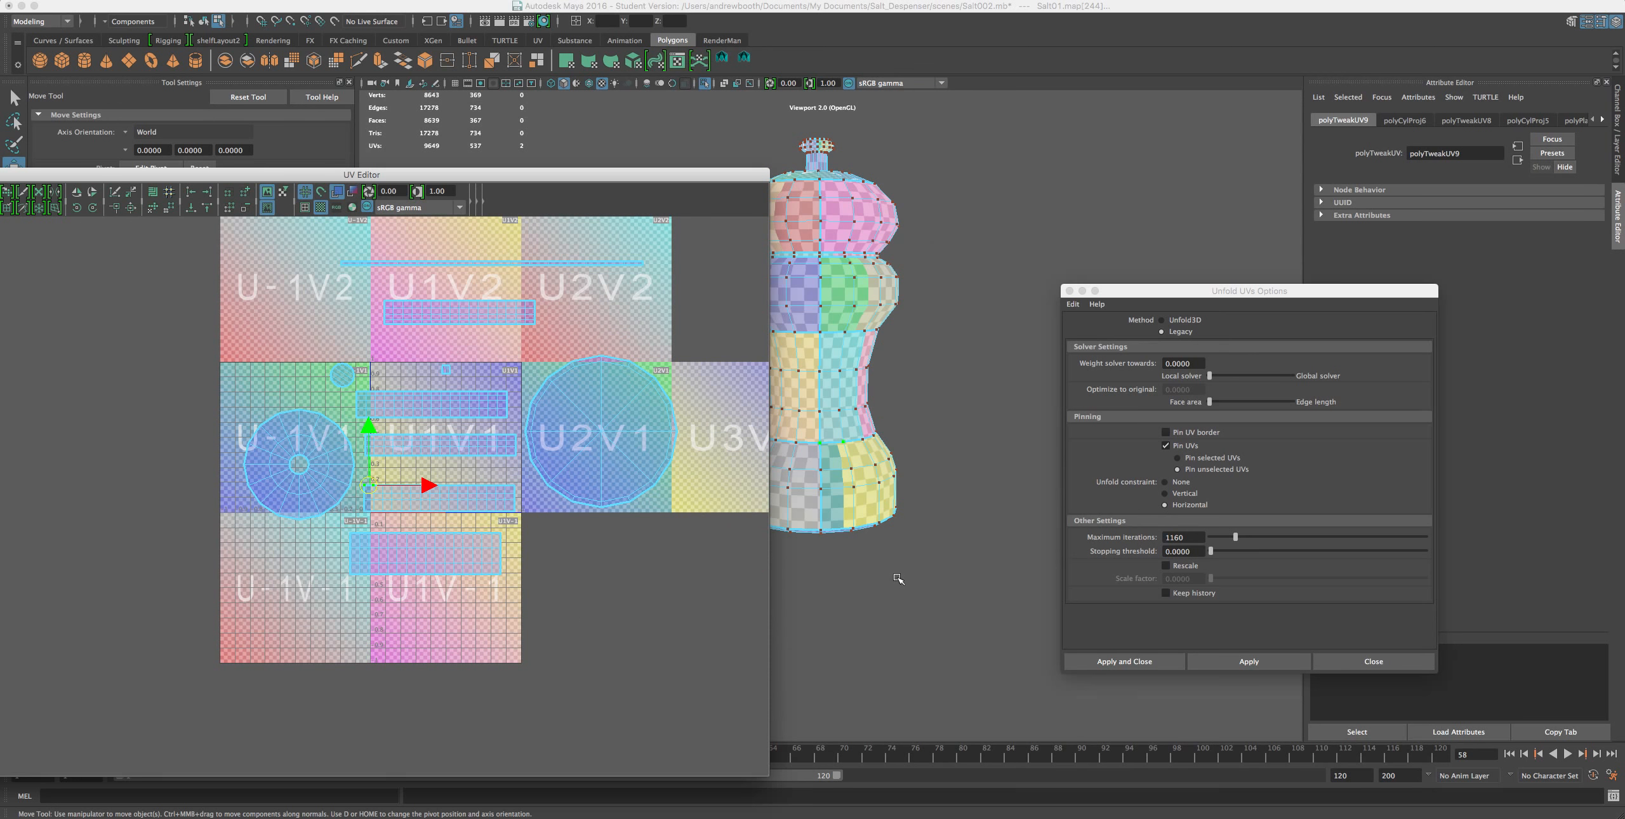
left_click_drag(902, 576, 867, 568, "alt")
key("f")
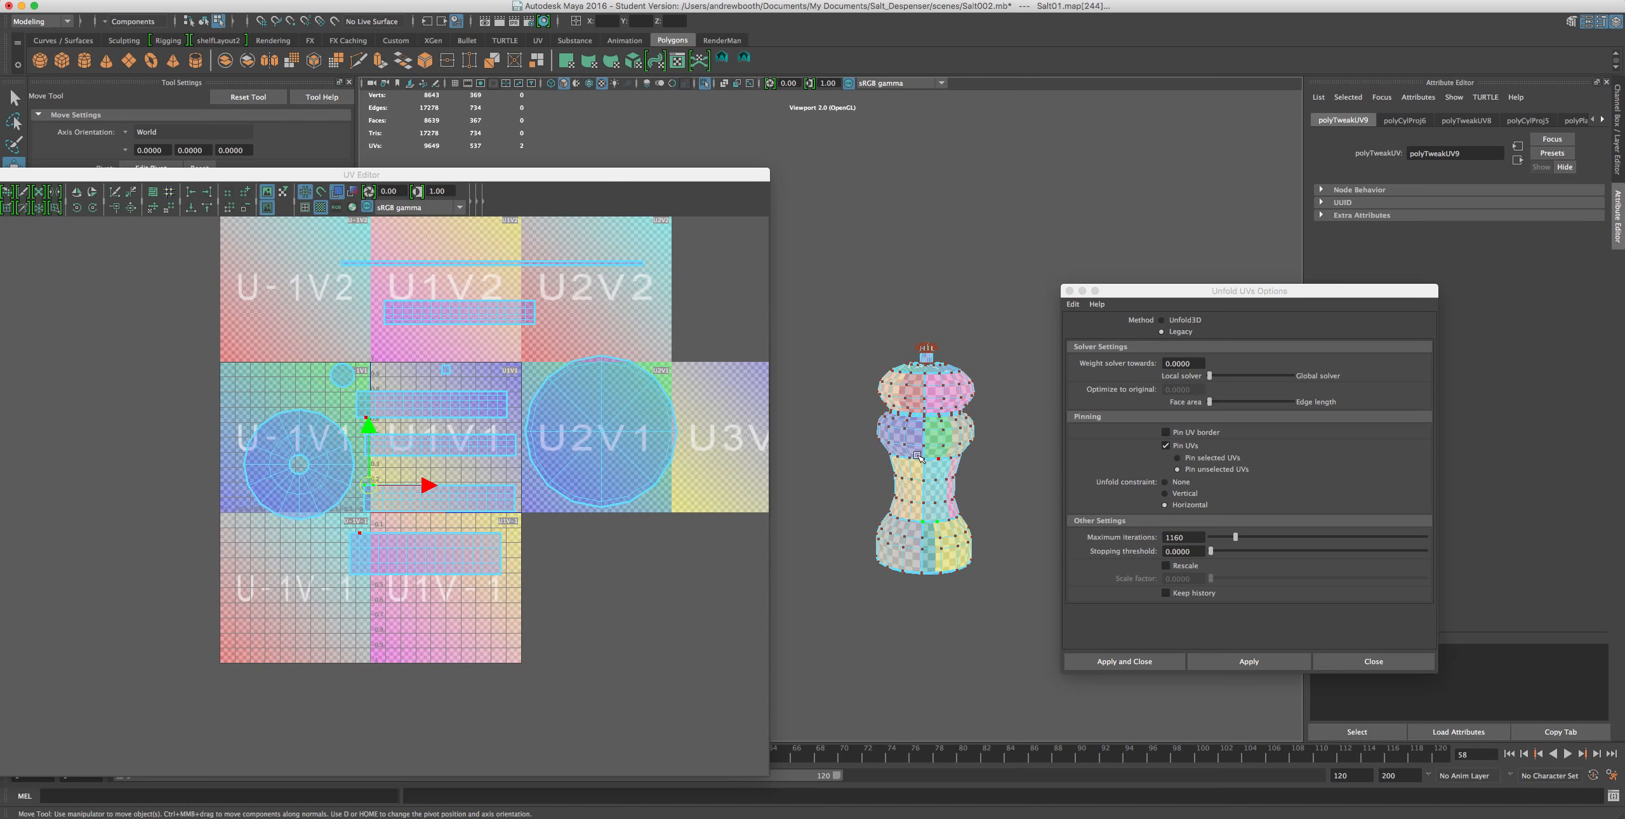
mouse_move(924, 381)
right_mouse_down()
mouse_move(977, 360)
mouse_move(948, 410)
mouse_move(950, 394)
right_mouse_up()
scroll(966, 399, "down", 1)
scroll(966, 400, "up", 2)
left_click(941, 374)
left_click_drag(933, 408, 913, 451, "alt")
scroll(912, 452, "up", 4)
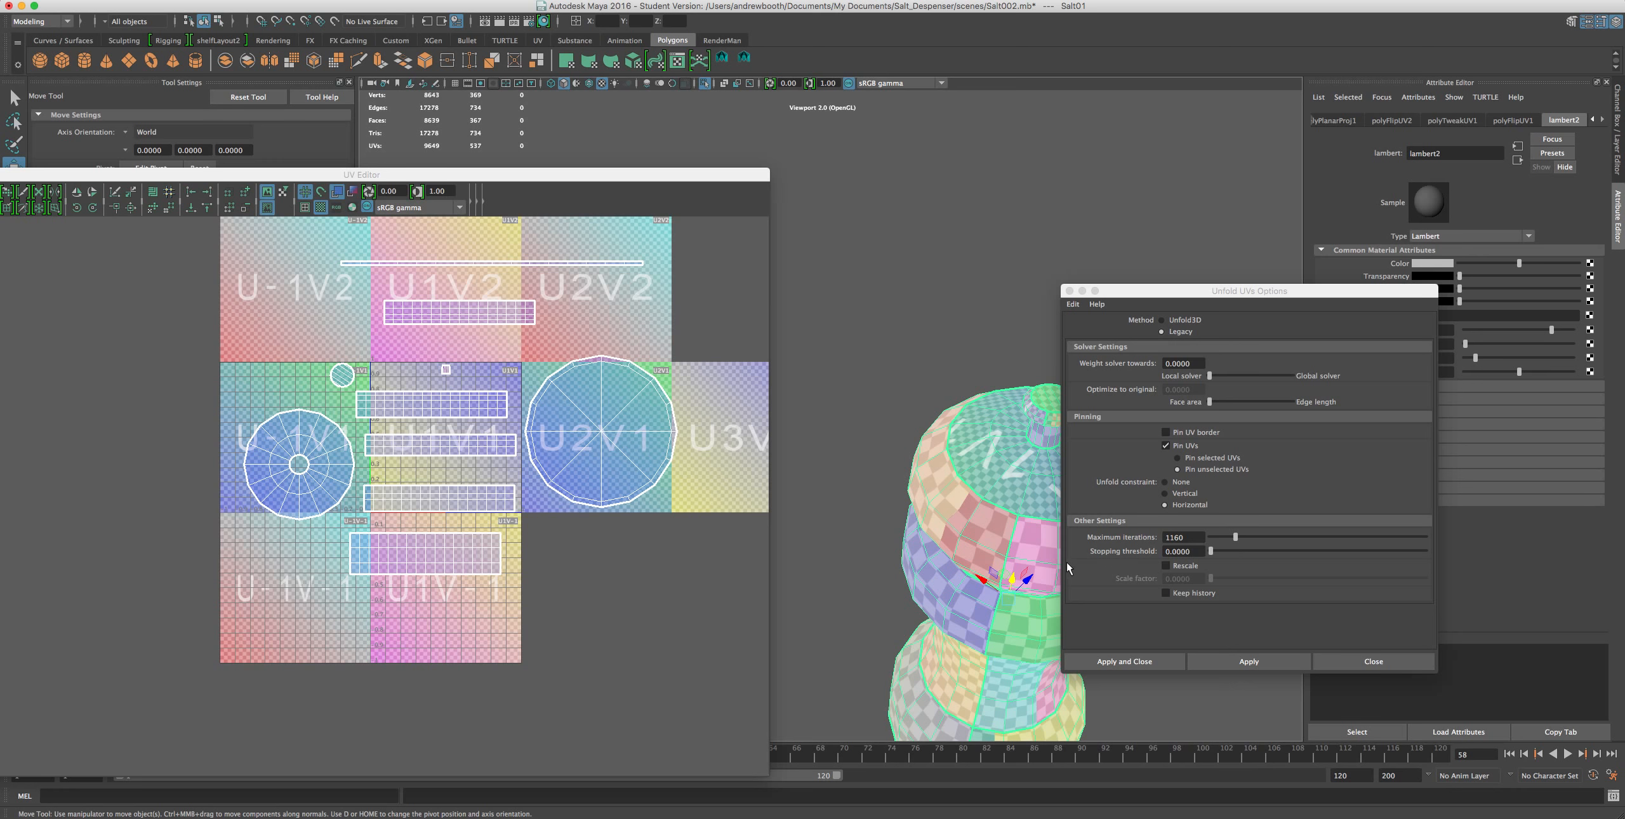
scroll(850, 451, "up", 8)
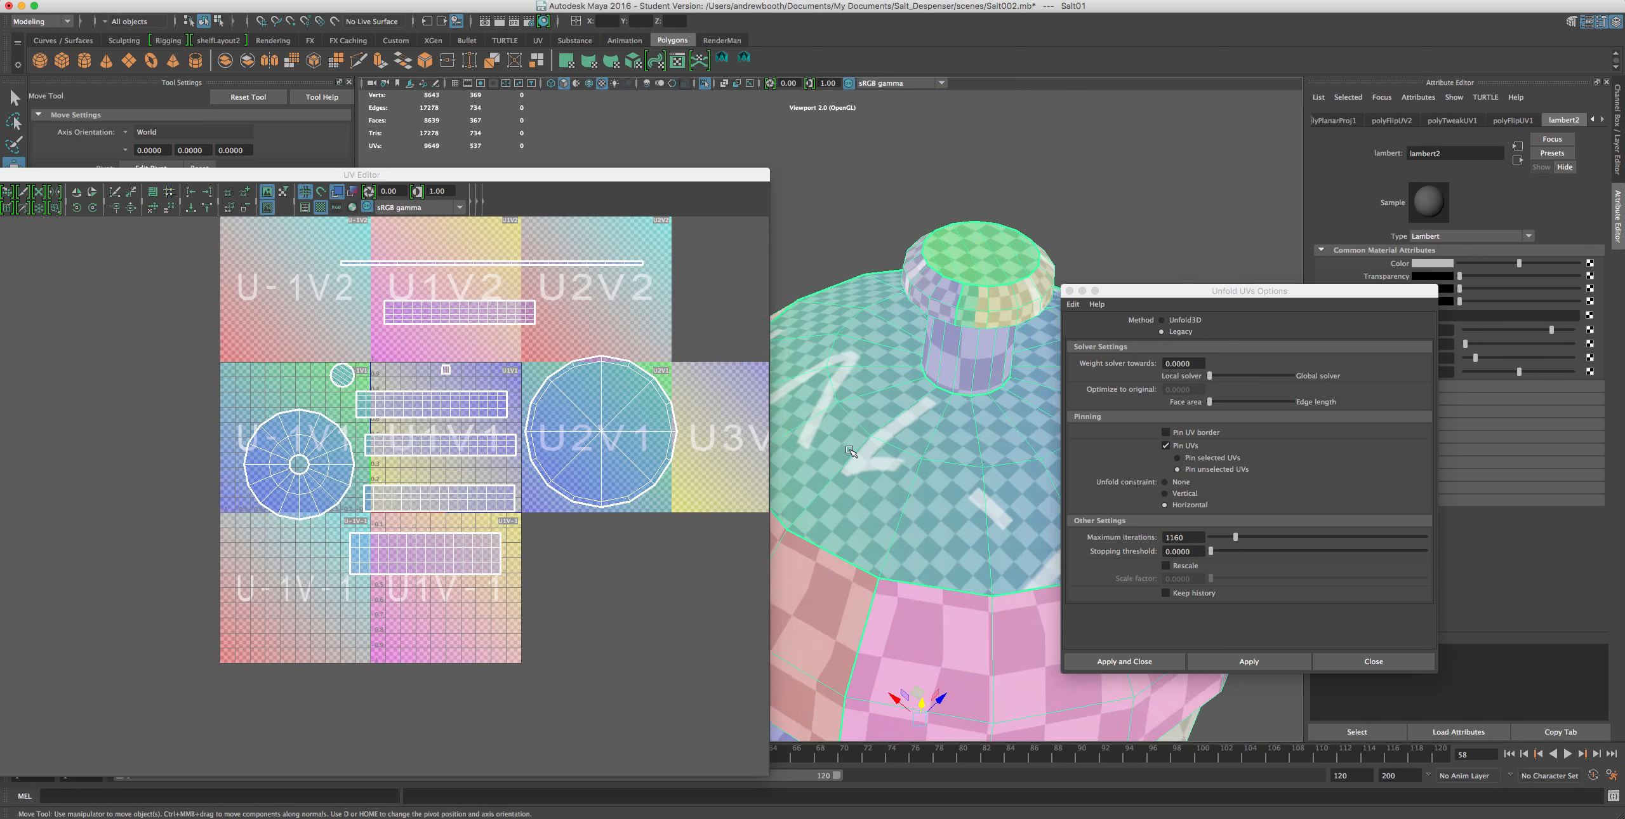
- Switch to face selection, select the ring of faces around the knob's stem and apply a Cylindrical UV projection to them
scroll(850, 450, "up", 5)
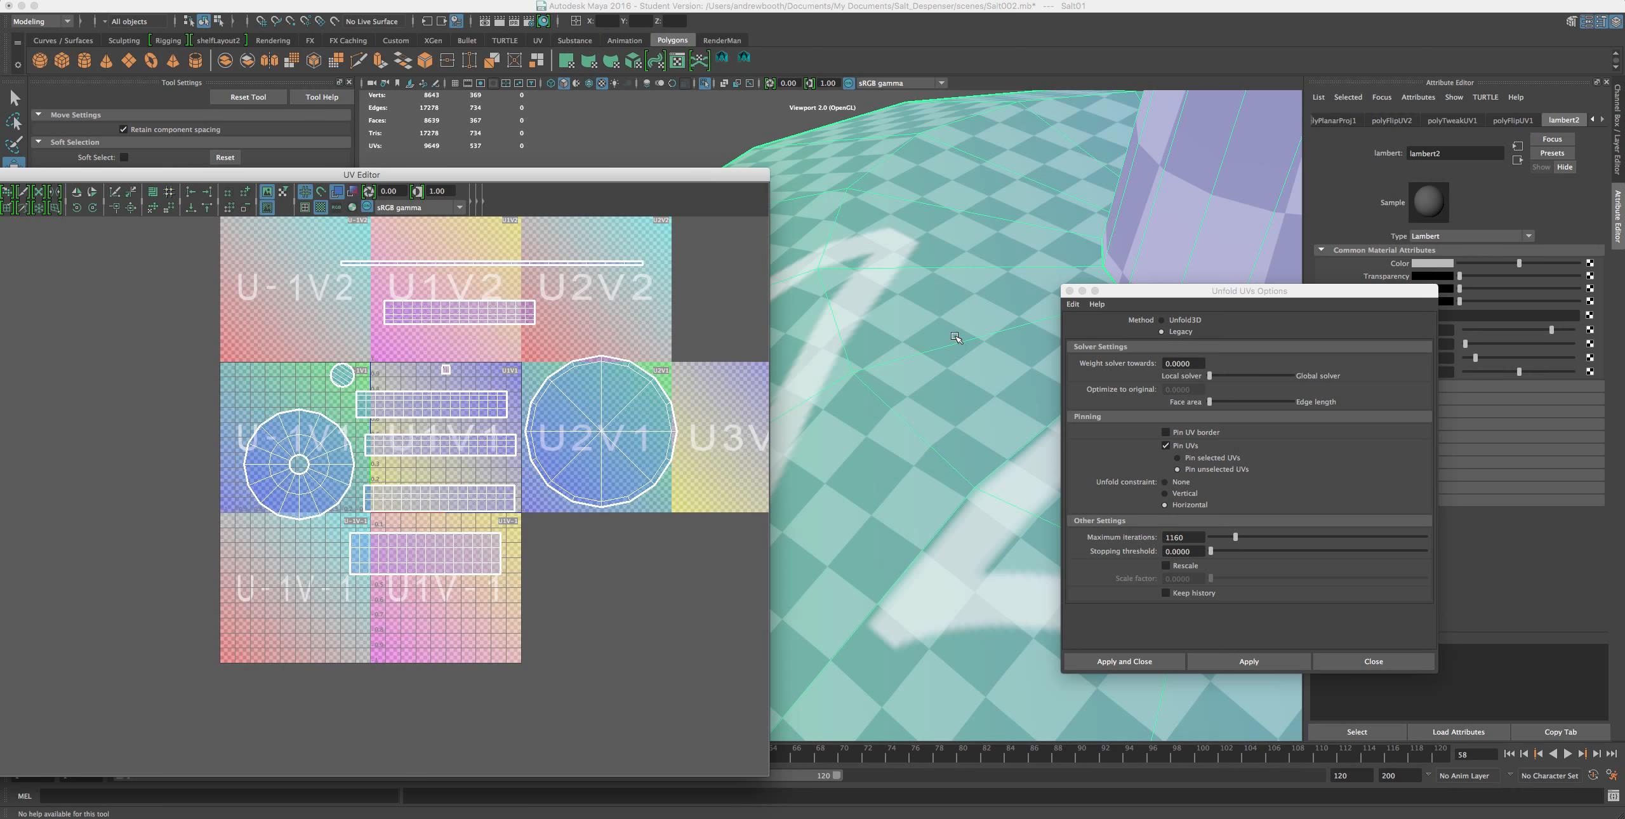
middle_click_drag(1009, 273, 962, 289, "alt")
right_click_drag(962, 304, 1010, 305)
left_click(1011, 297)
left_click(1011, 297)
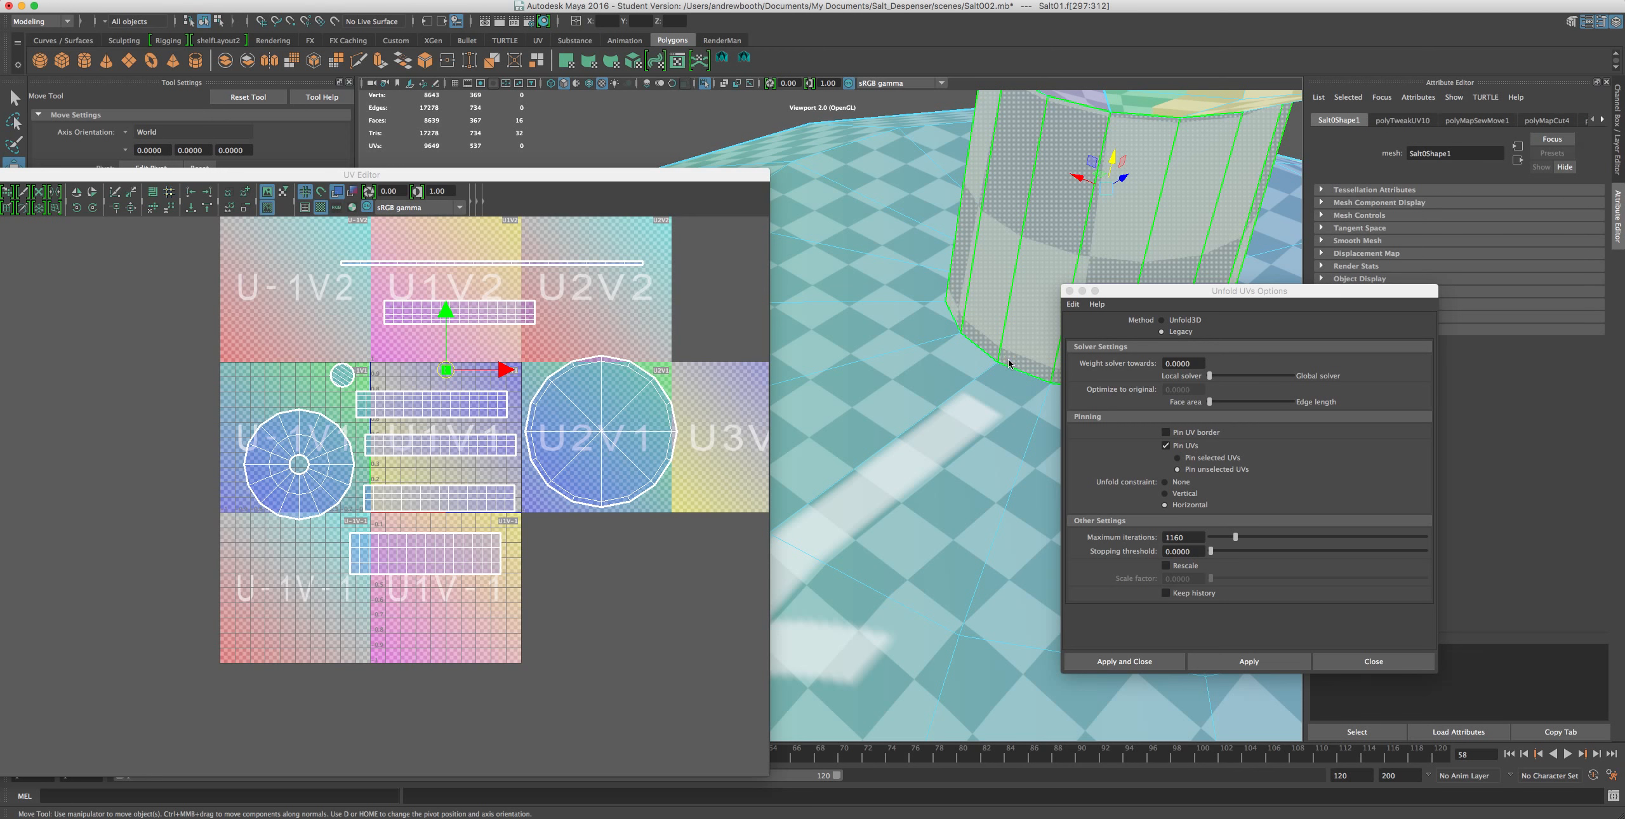
left_click(714, 1)
mouse_move(677, 1)
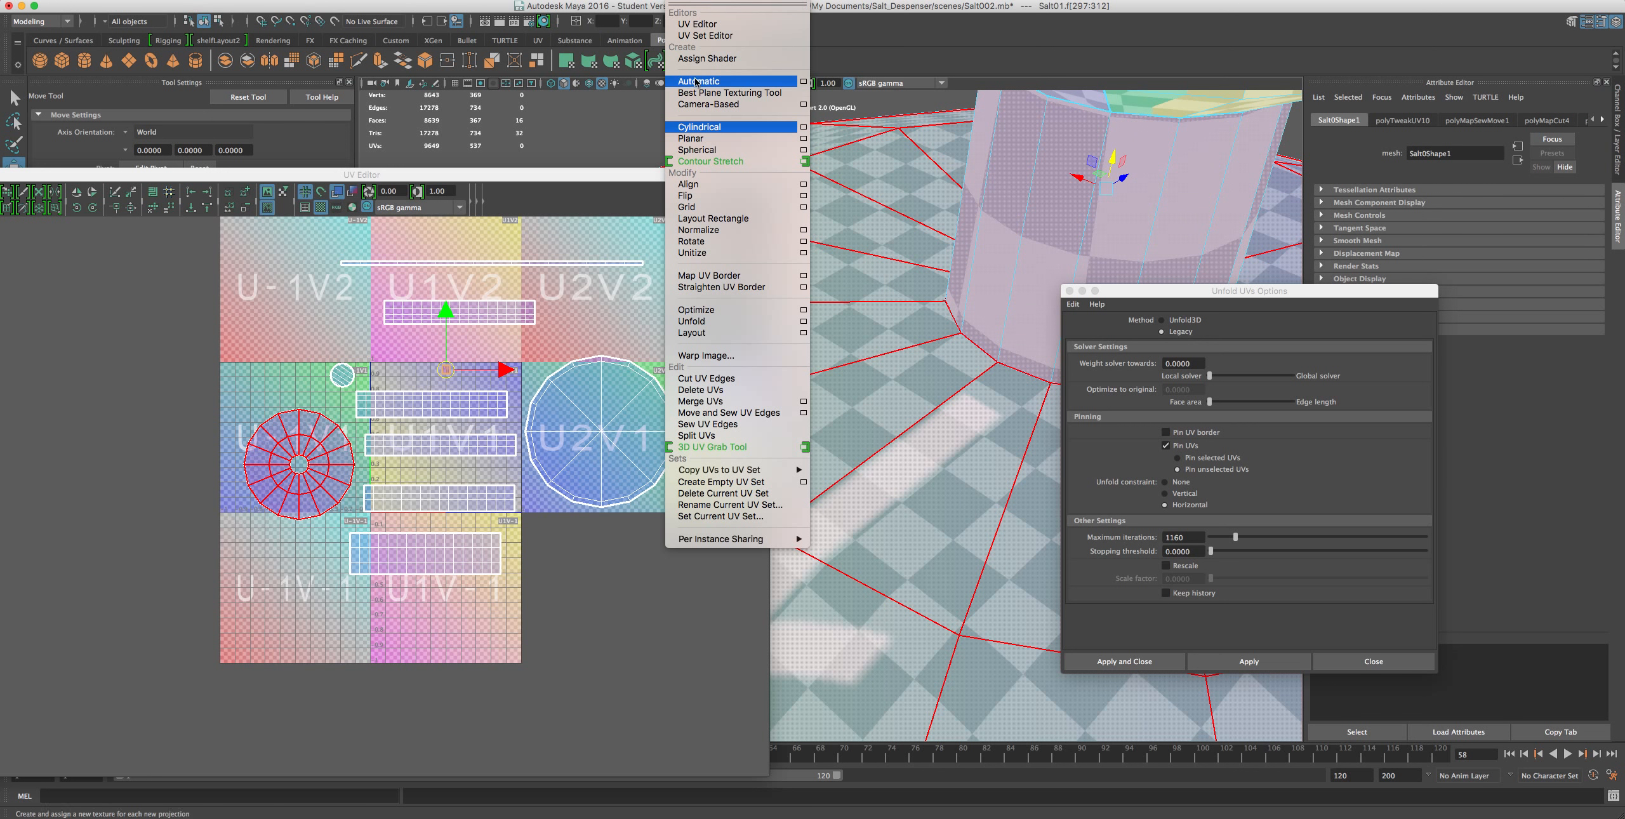
left_click(701, 128)
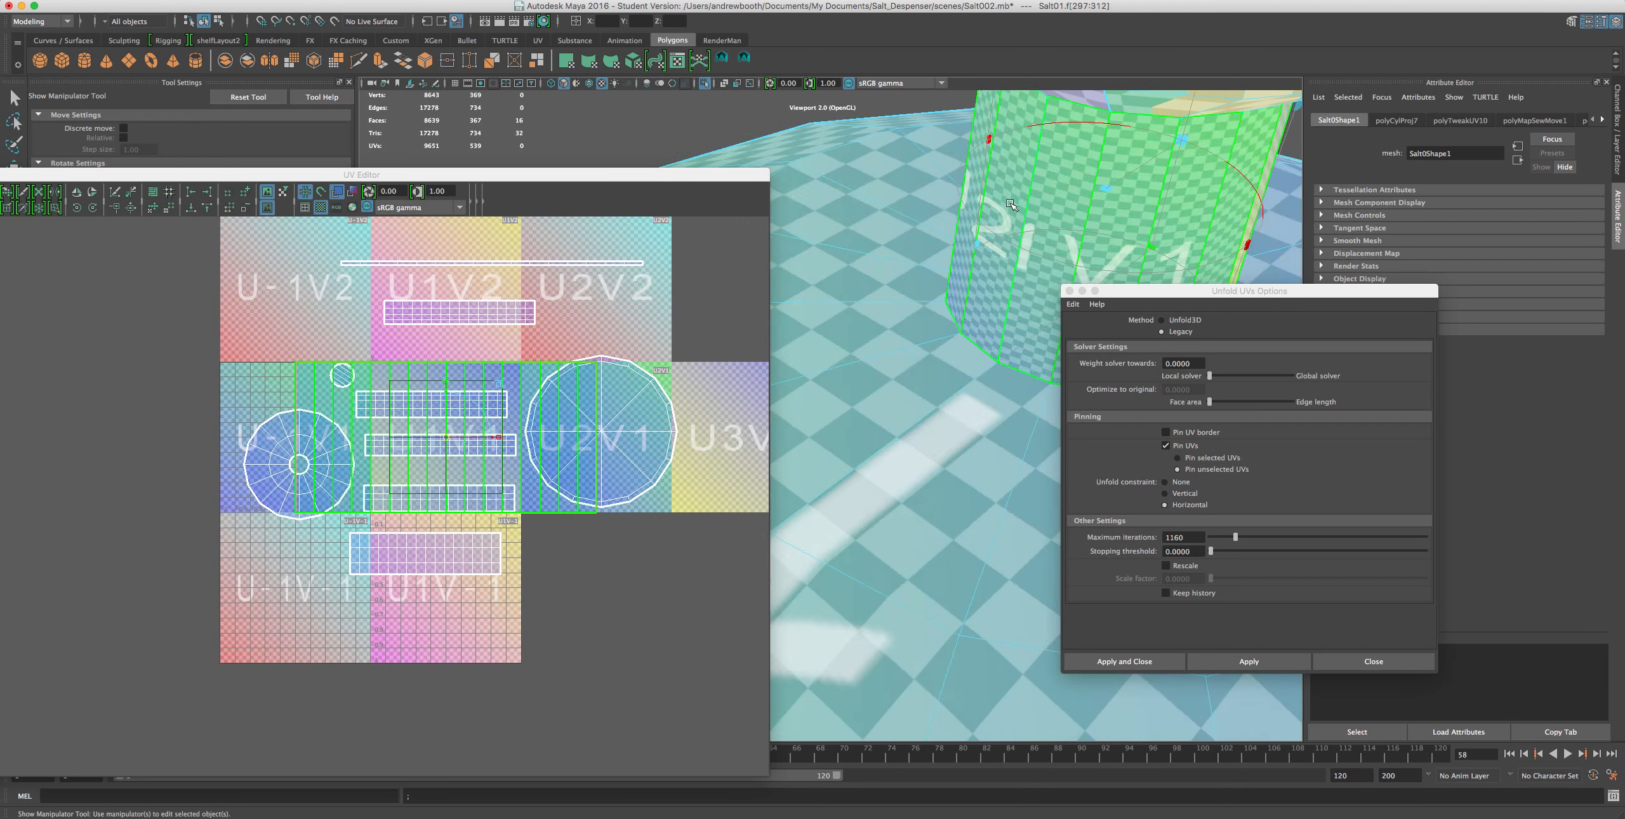
- Widen the stem's cylindrical projection to wrap fully around it and increase the projection height to about 1.51
scroll(965, 213, "down", 5)
left_click_drag(995, 348, 838, 331)
scroll(933, 329, "up", 10)
scroll(982, 315, "down", 5)
scroll(983, 314, "down", 5)
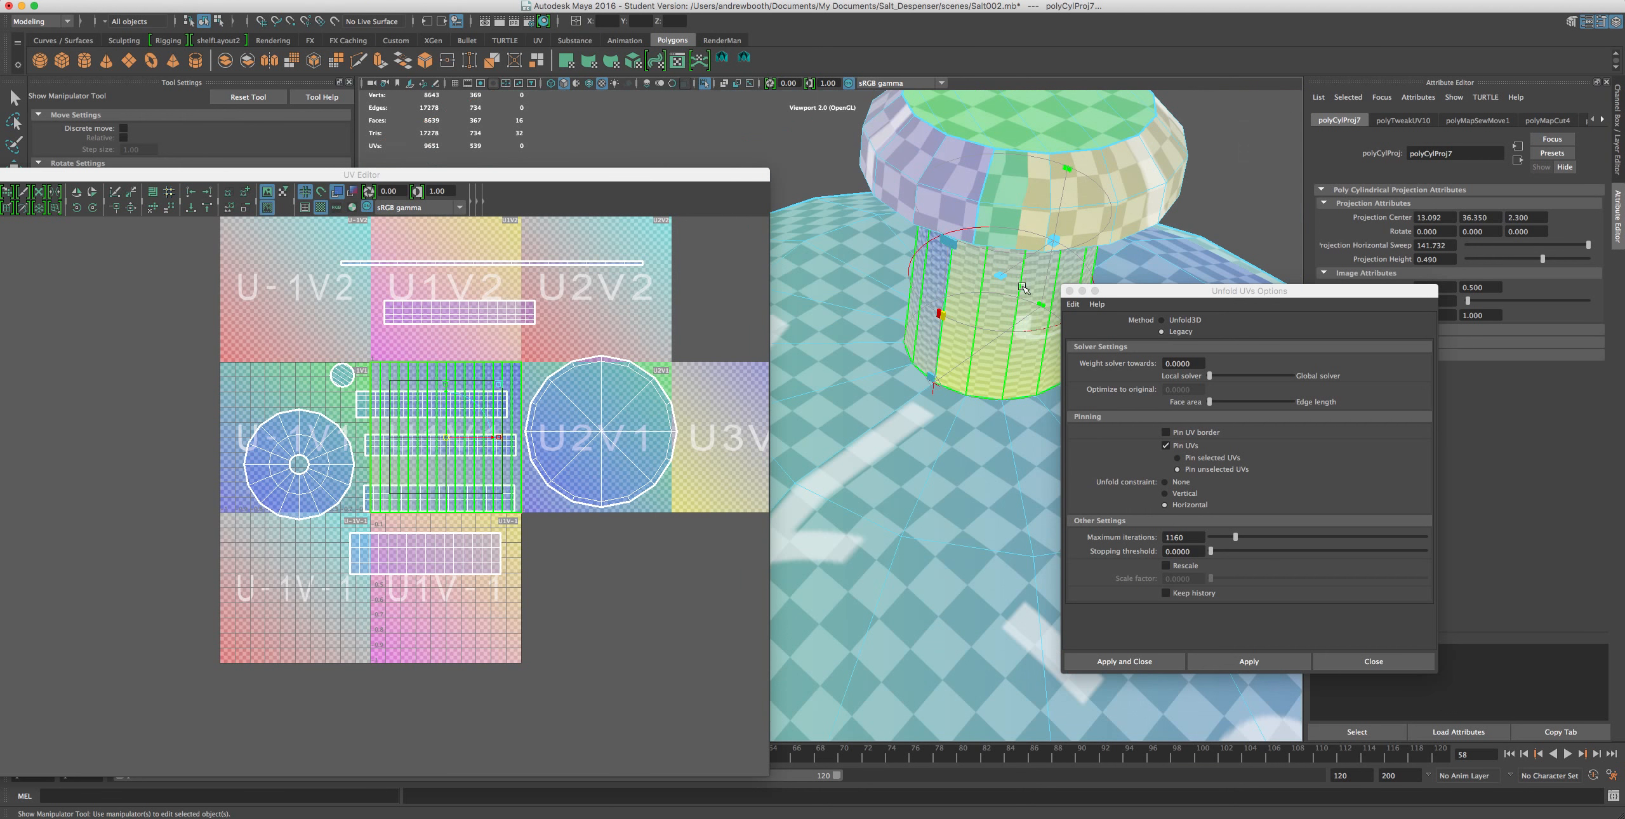
left_click_drag(1067, 169, 1094, 16)
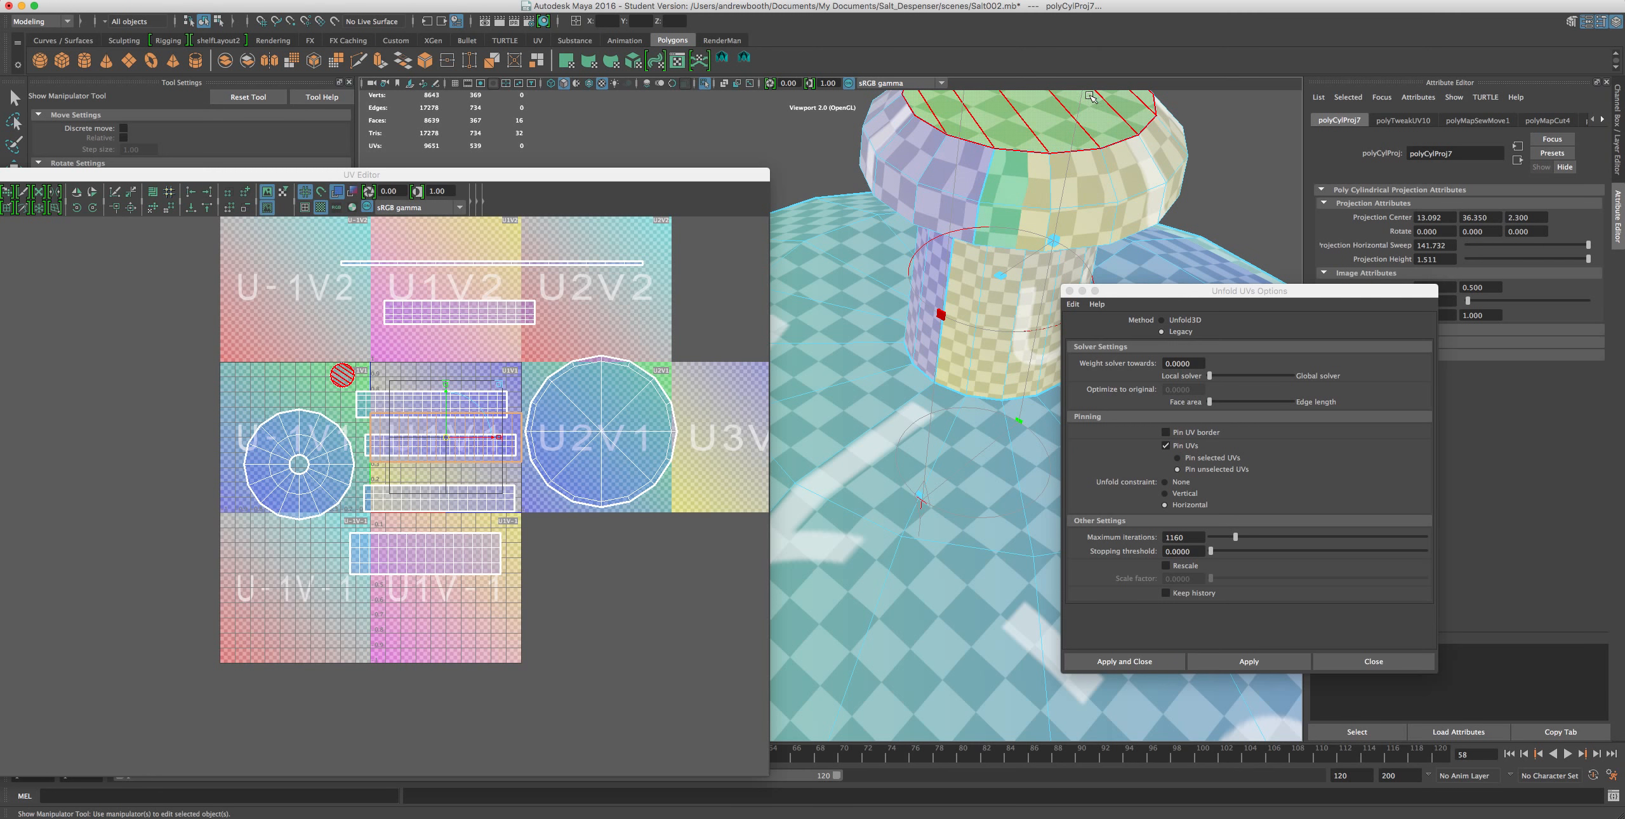
- Move the stem's UV shell up above the other strip shells, clear of the stack in the U1V1 tile
scroll(424, 367, "up", 4)
scroll(424, 367, "up", 1)
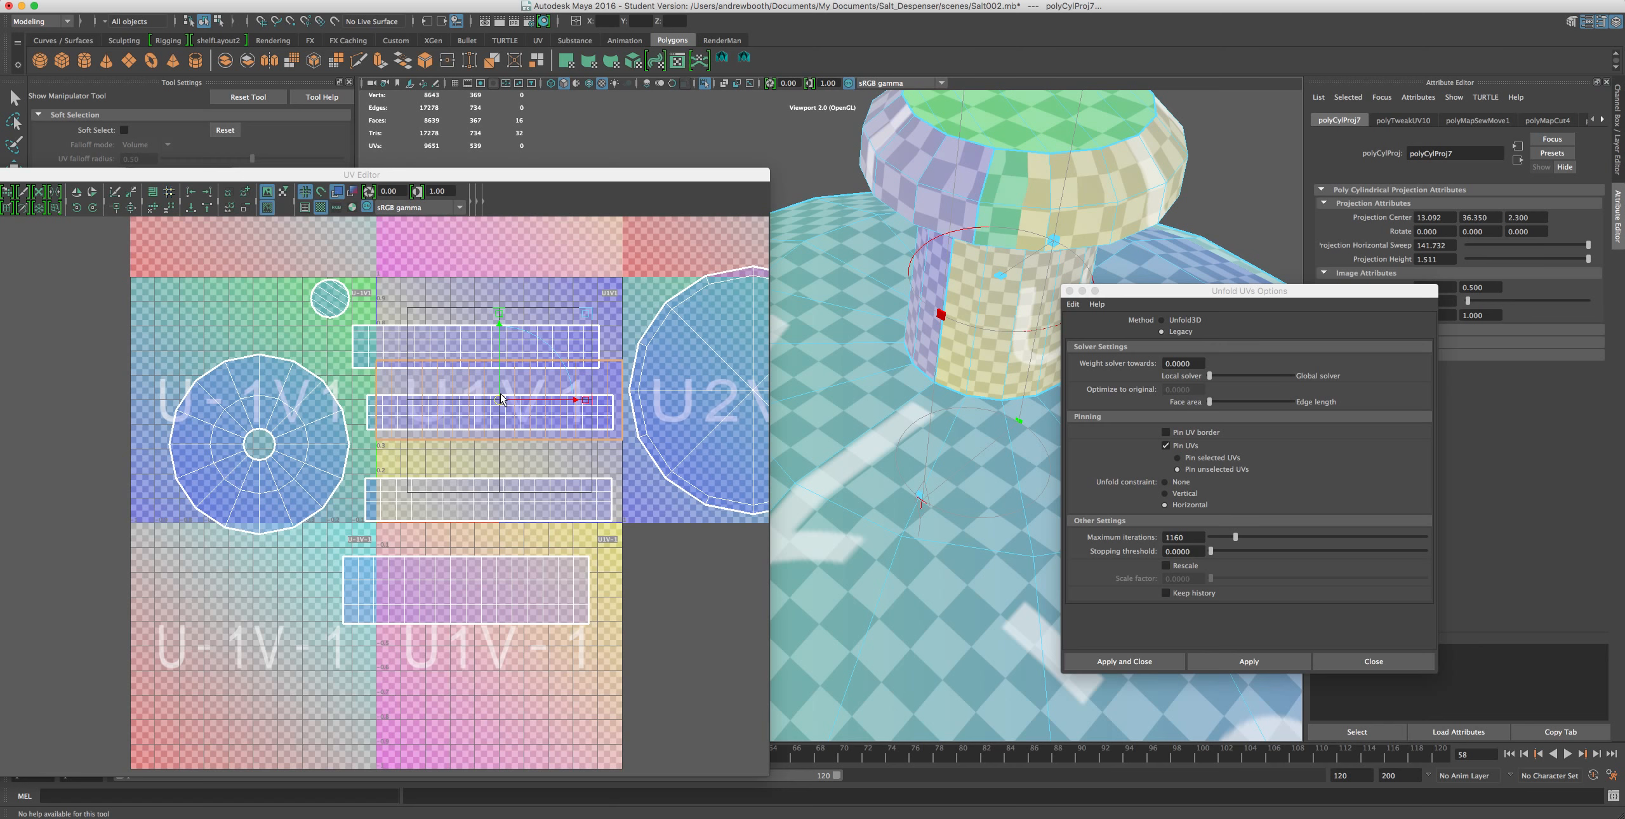
left_click_drag(504, 404, 467, 259)
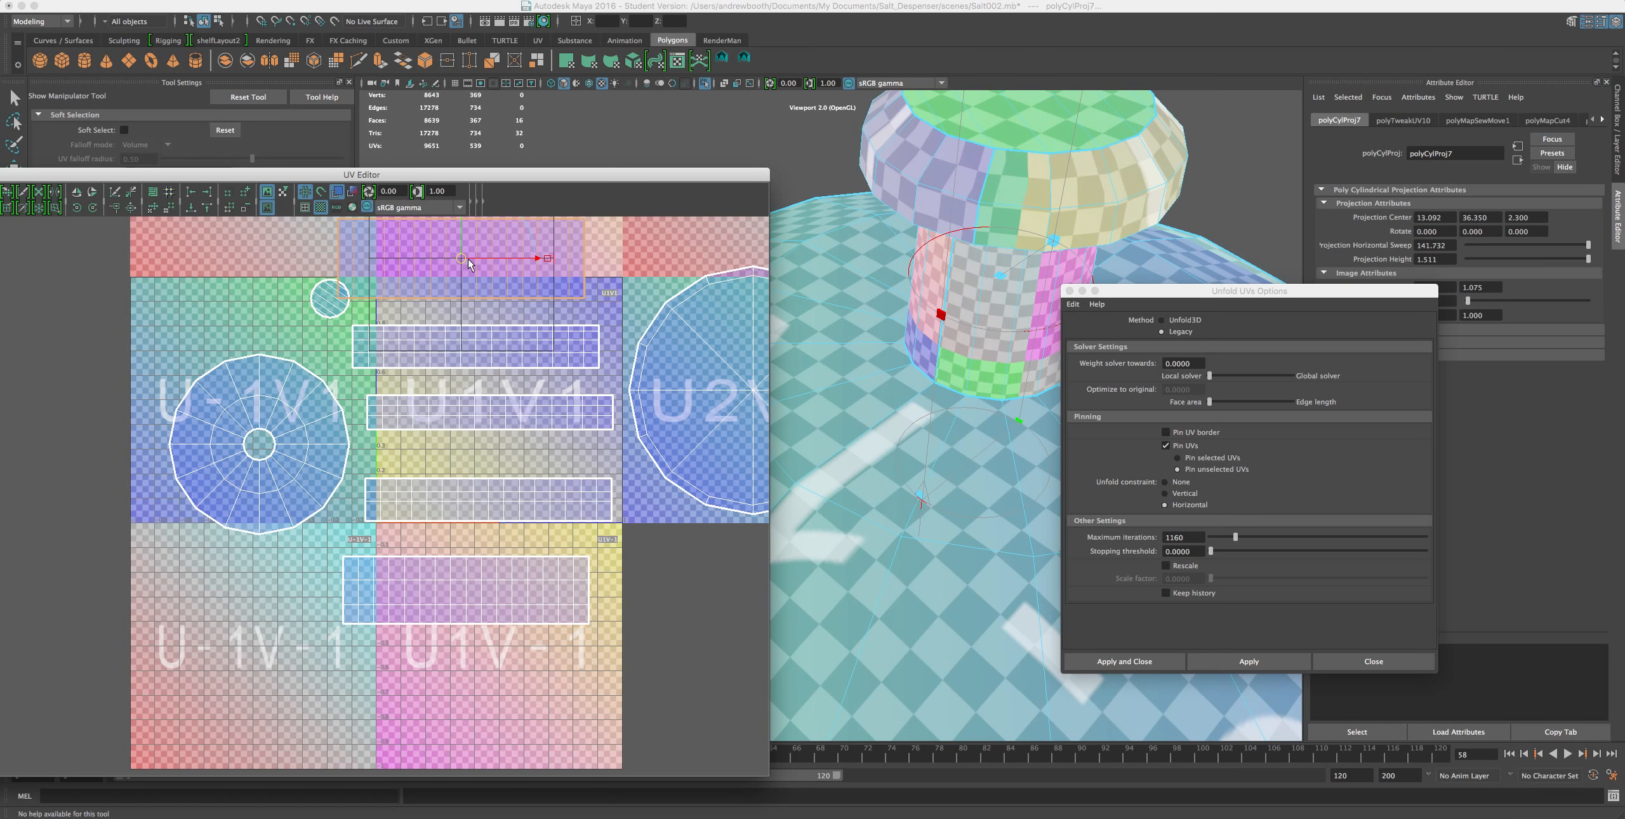
- Increase the stem projection's height to about 1.96 to even out its checker squares against those on the knob above
scroll(957, 301, "down", 6)
scroll(957, 301, "up", 4)
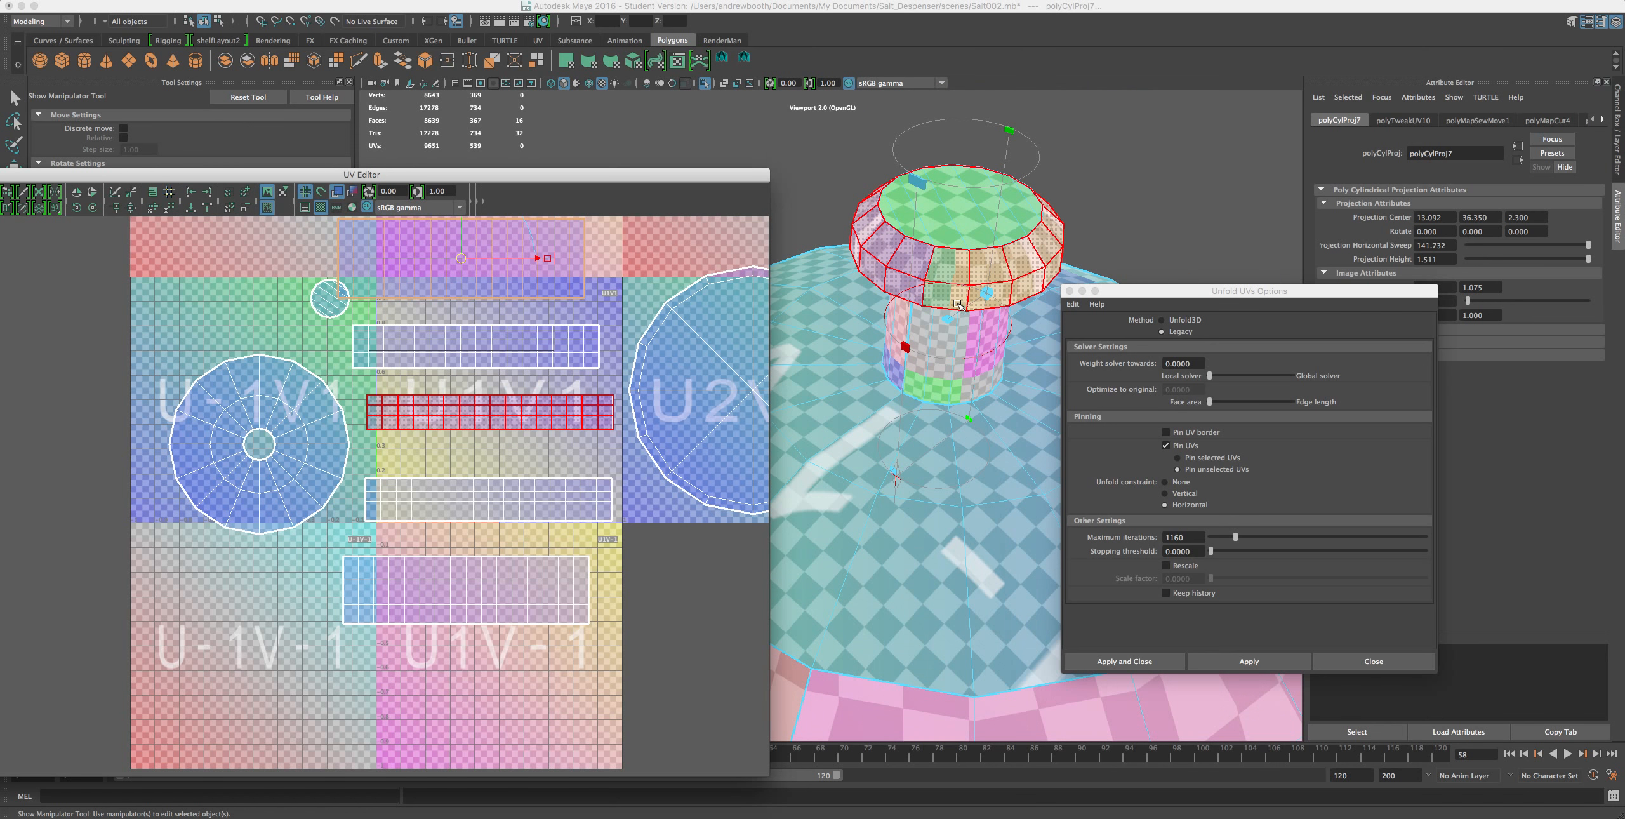
left_click_drag(949, 384, 947, 335, "alt")
middle_click_drag(947, 335, 946, 454, "alt")
left_click_drag(962, 343, 965, 403, "alt")
scroll(964, 403, "up", 8)
scroll(965, 403, "down", 4)
middle_click_drag(965, 403, 896, 467, "alt")
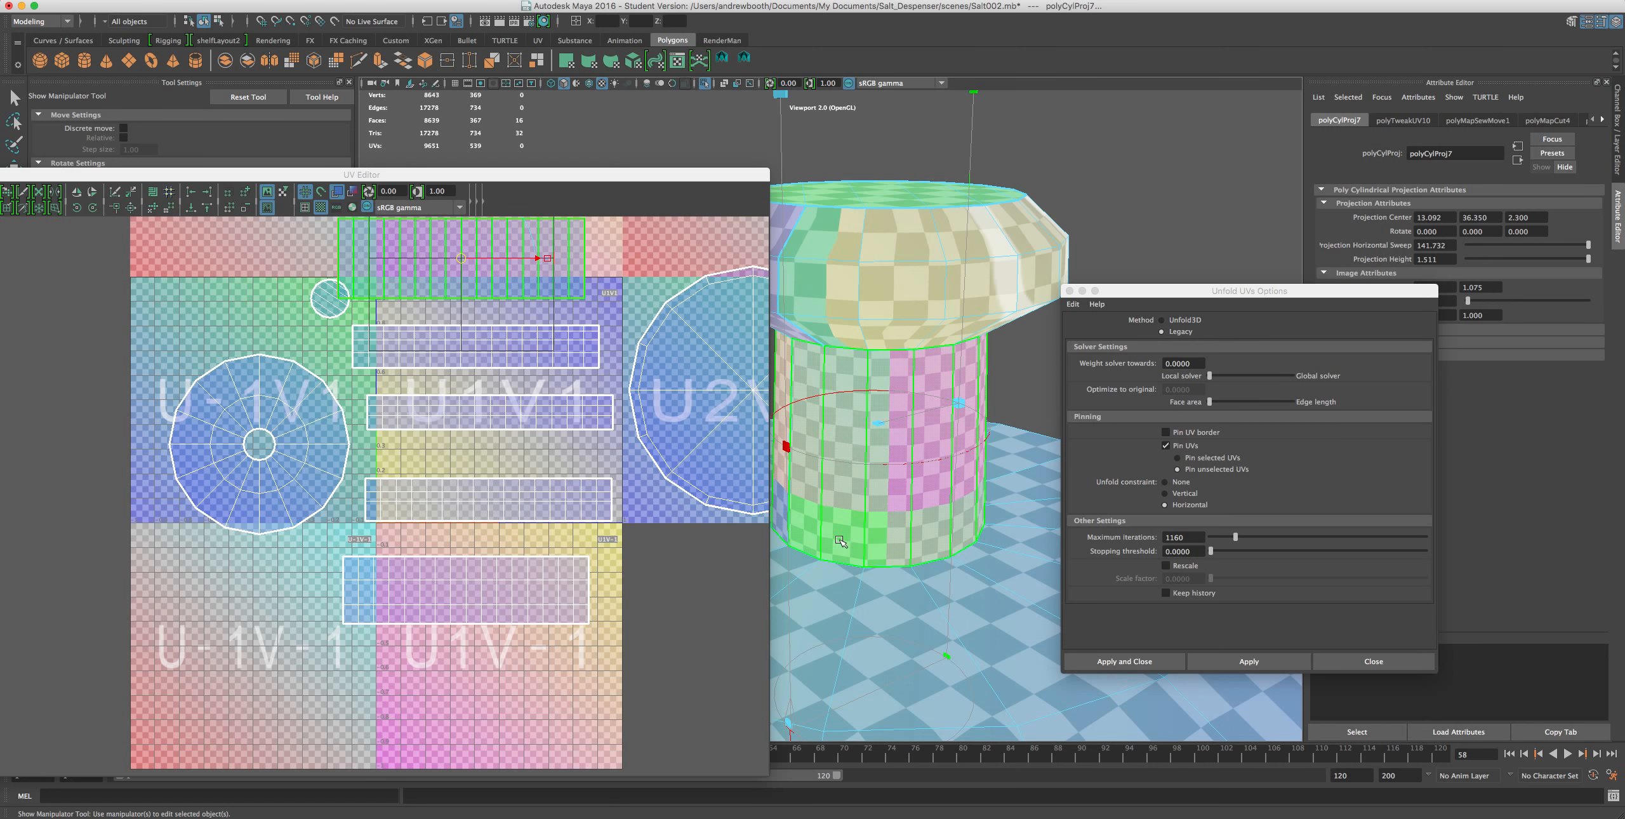
scroll(869, 277, "down", 8)
left_click_drag(880, 295, 885, 261)
scroll(884, 275, "up", 5)
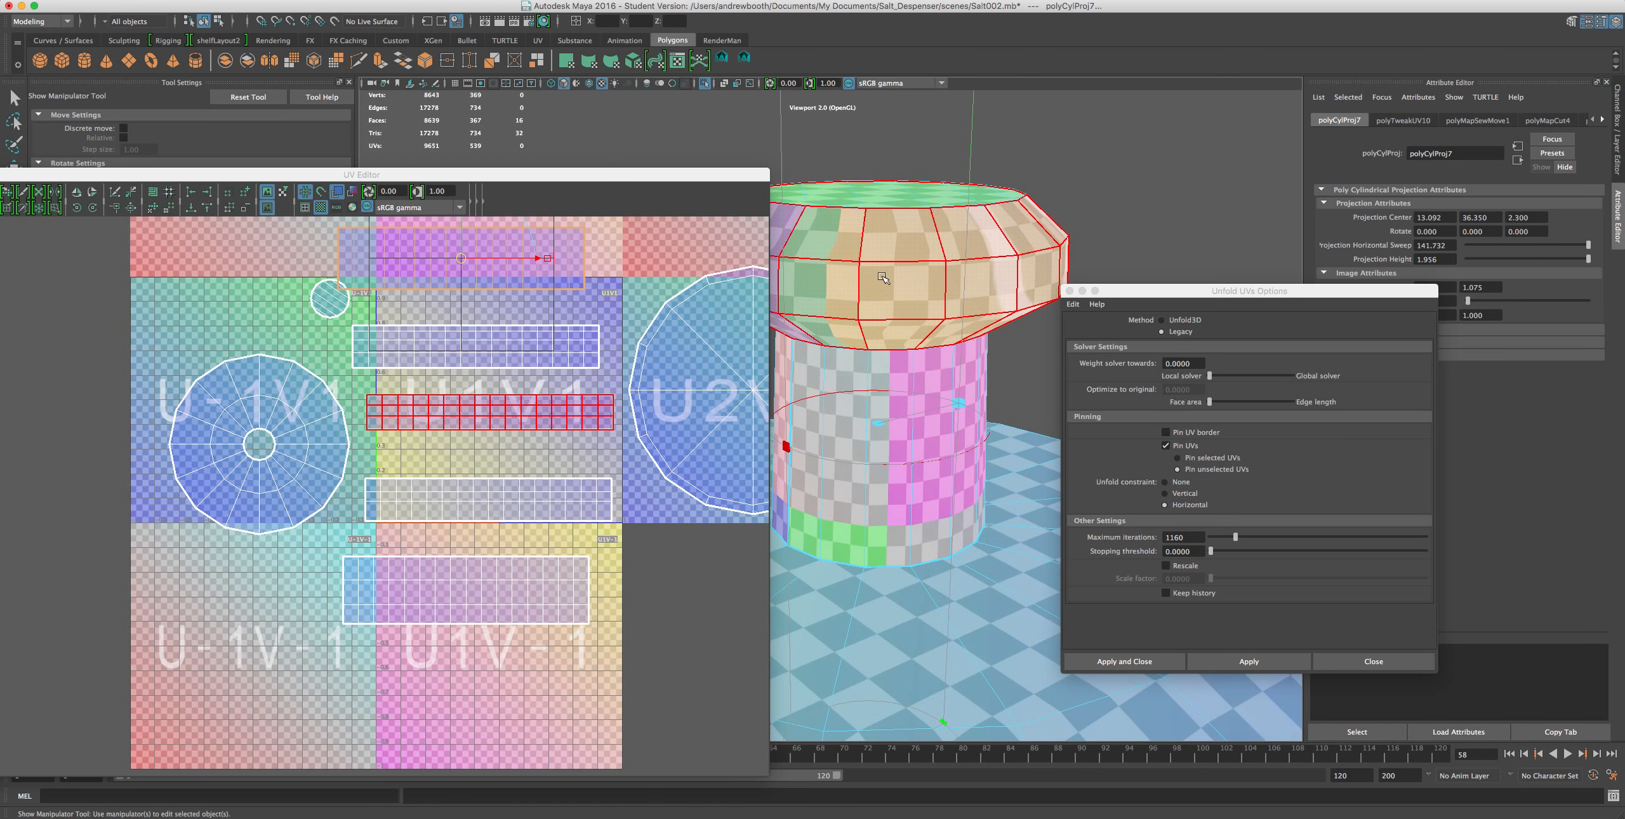
scroll(848, 510, "down", 3)
scroll(856, 495, "up", 5)
scroll(862, 482, "down", 7)
scroll(864, 478, "up", 5)
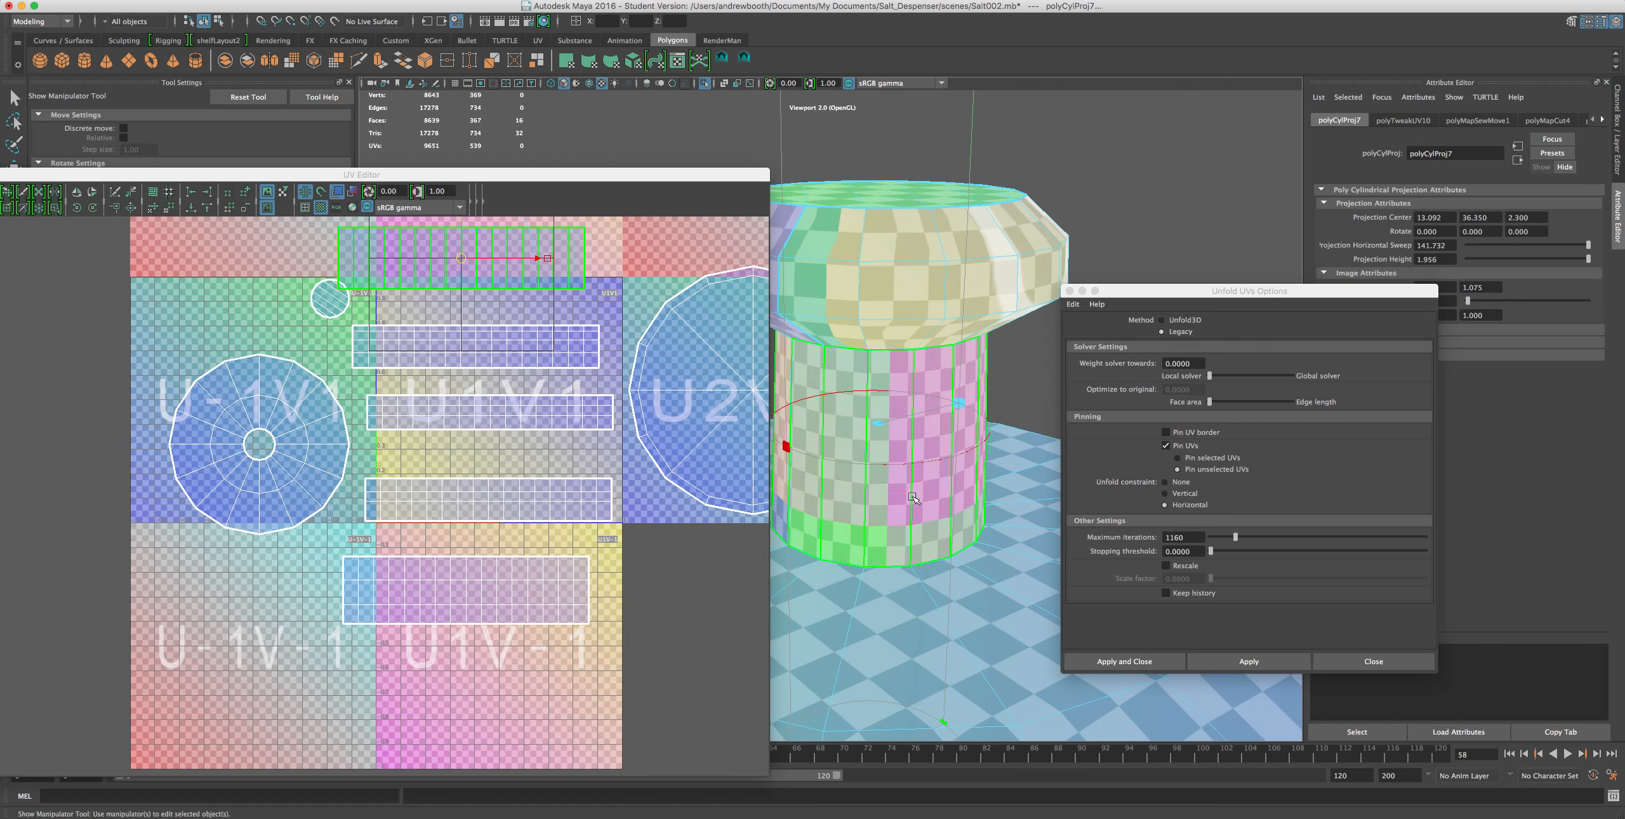
- Return to object selection and select the whole salt dispenser
scroll(864, 488, "down", 5)
right_click_drag(867, 501, 927, 482)
scroll(926, 483, "down", 5)
middle_click_drag(927, 483, 1091, 295, "alt")
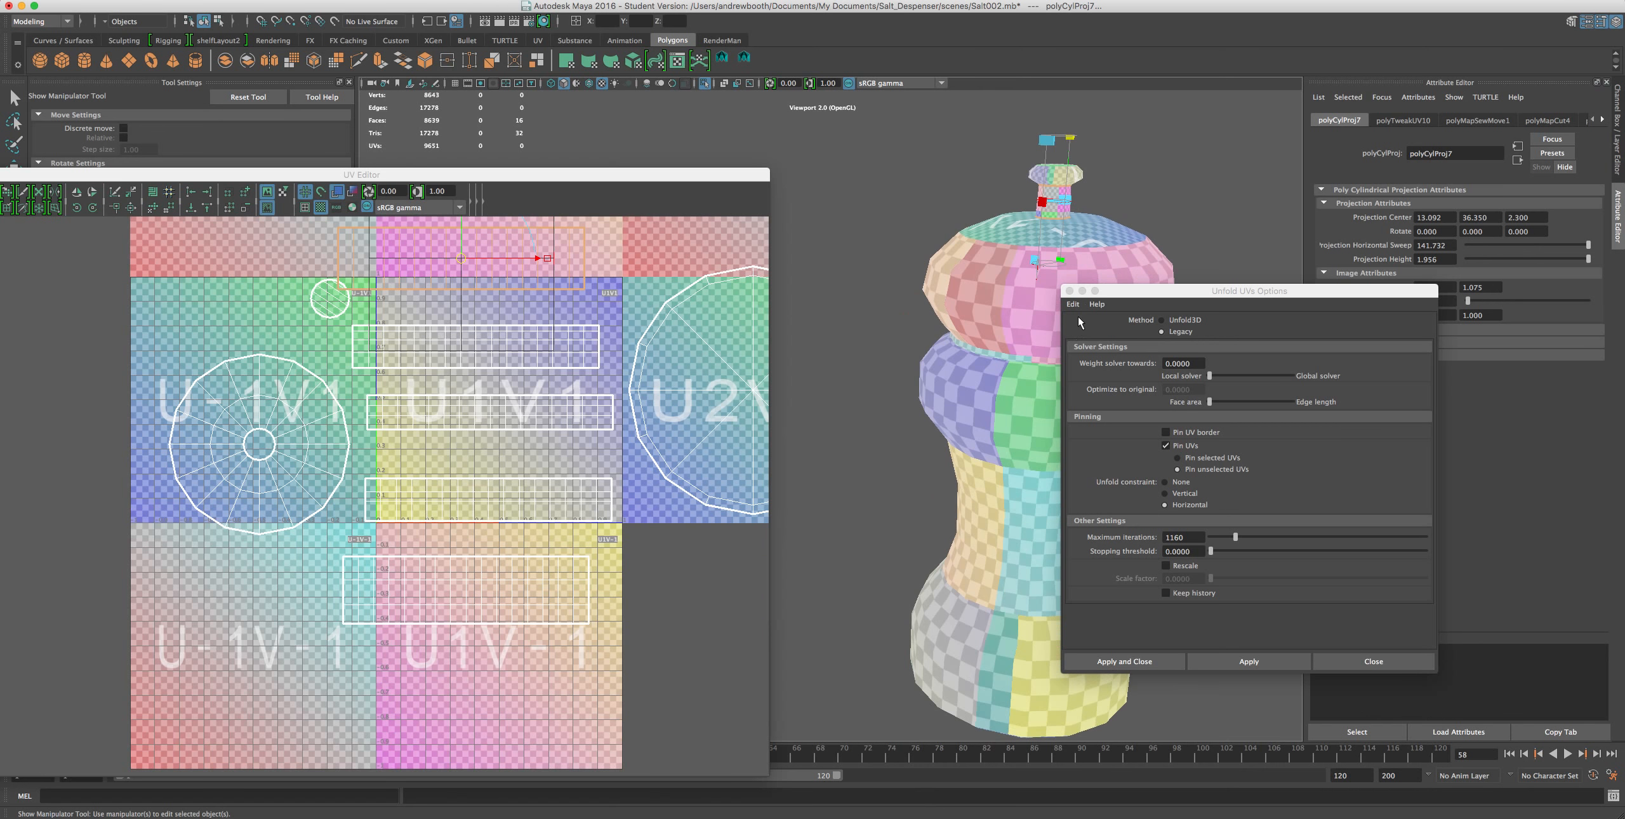
right_click_drag(1056, 242, 1095, 219)
left_click(1060, 240)
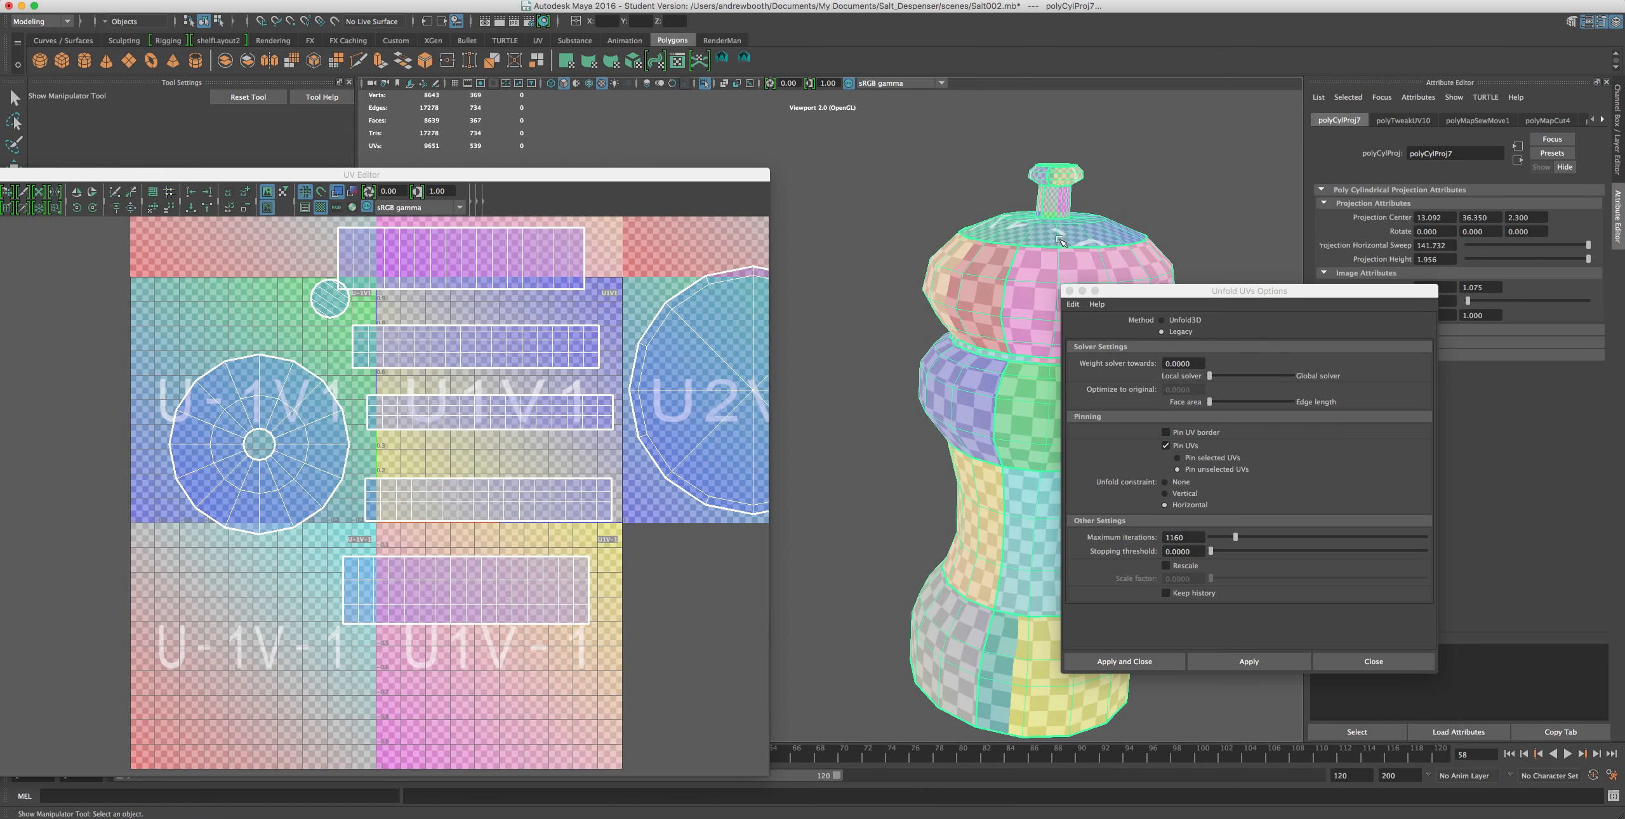
left_click(987, 337)
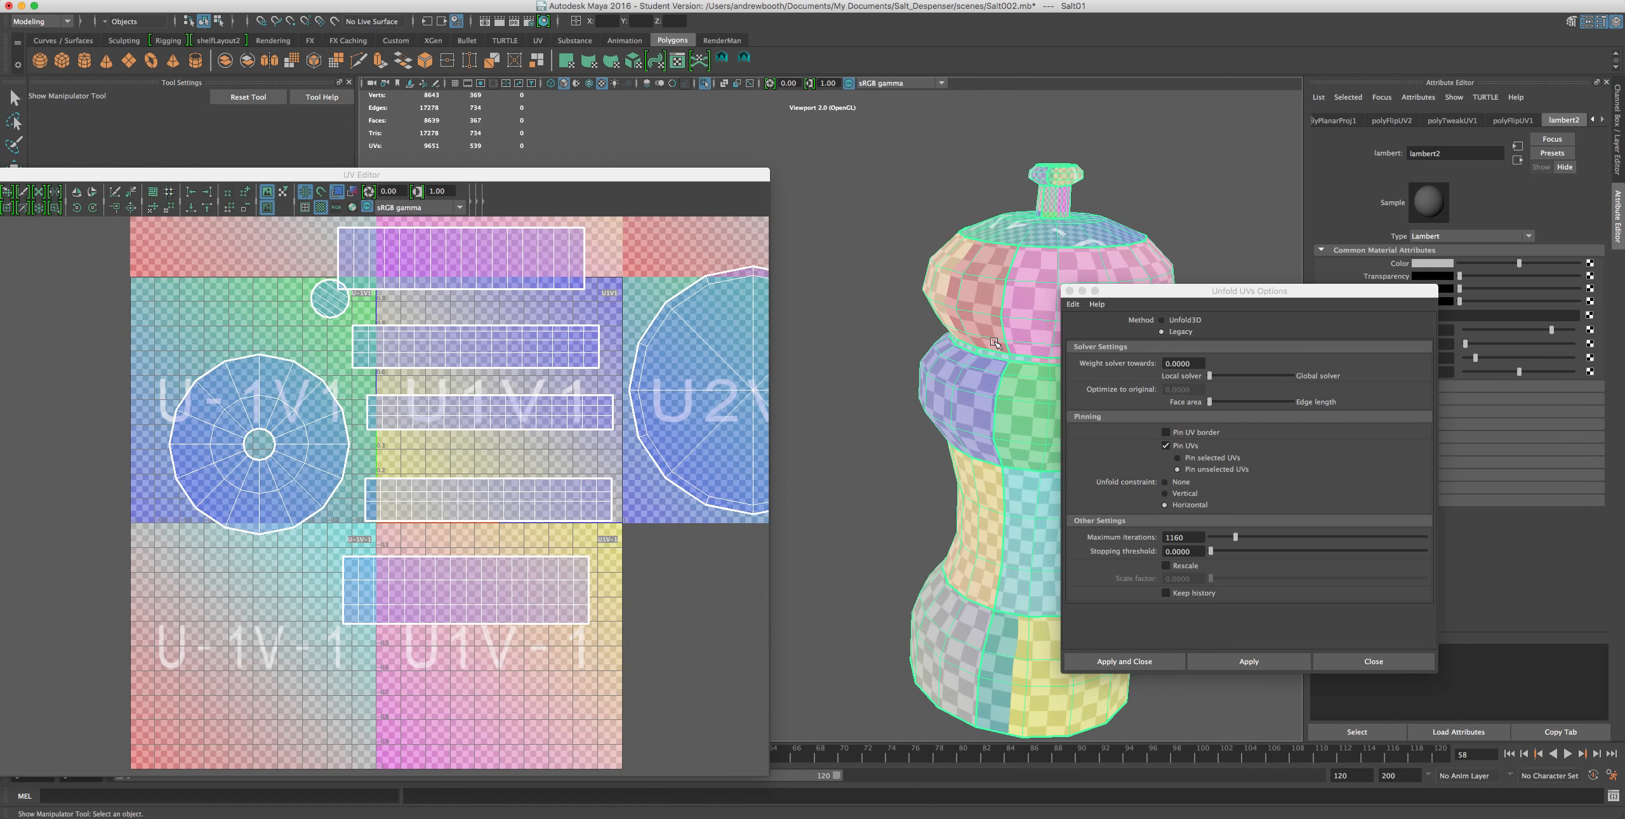
scroll(996, 343, "down", 3)
middle_click_drag(1001, 341, 978, 335, "alt")
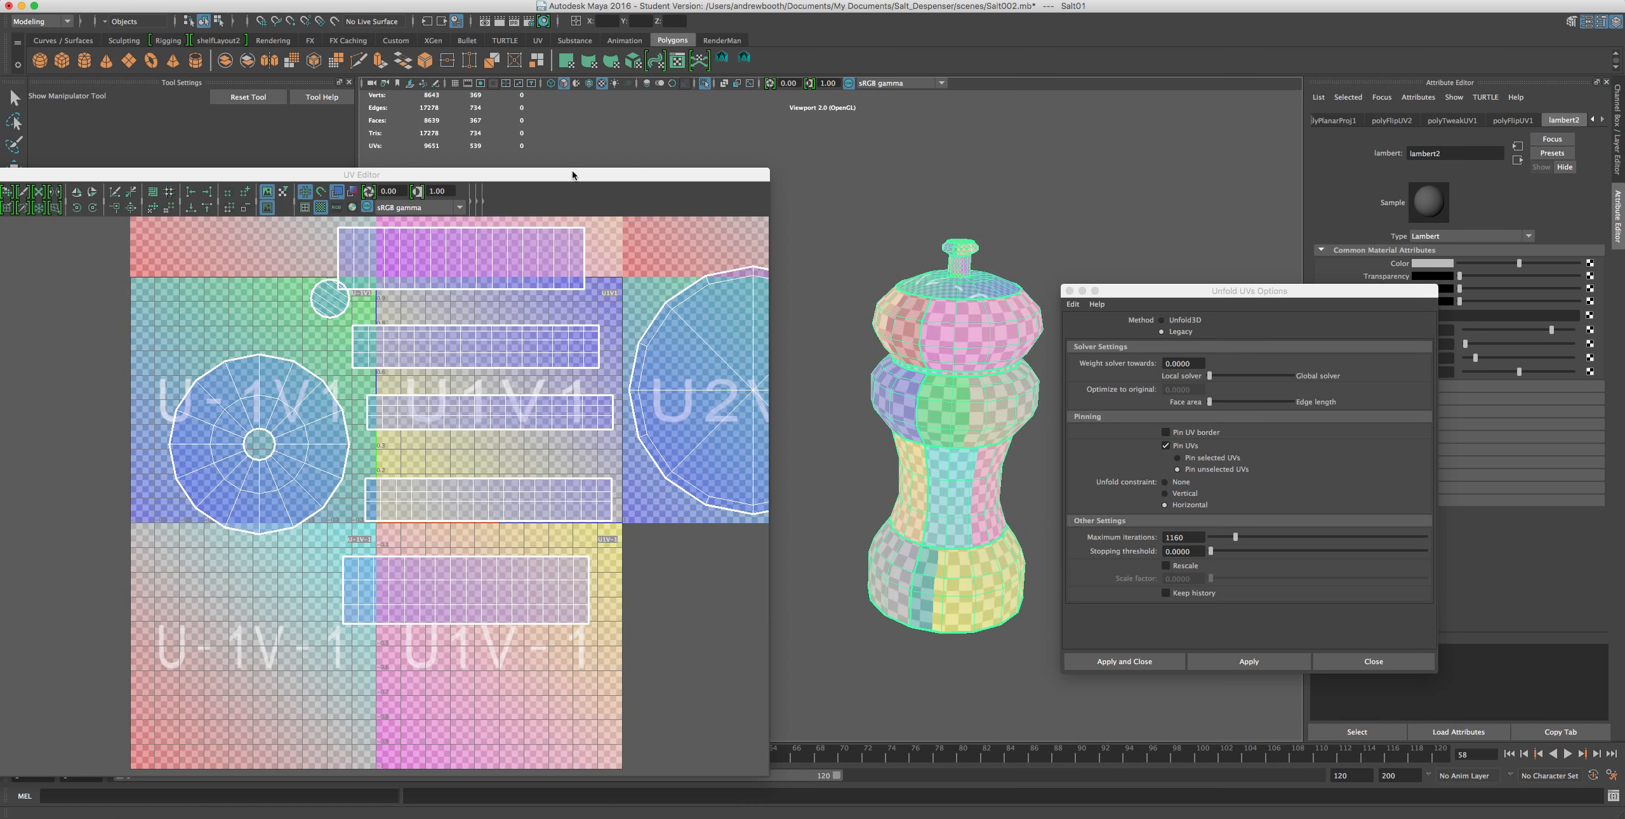
- Replace the checker texture with UV distortion shading and inspect the stretching on the body, base, top cap and knob
left_click(321, 208)
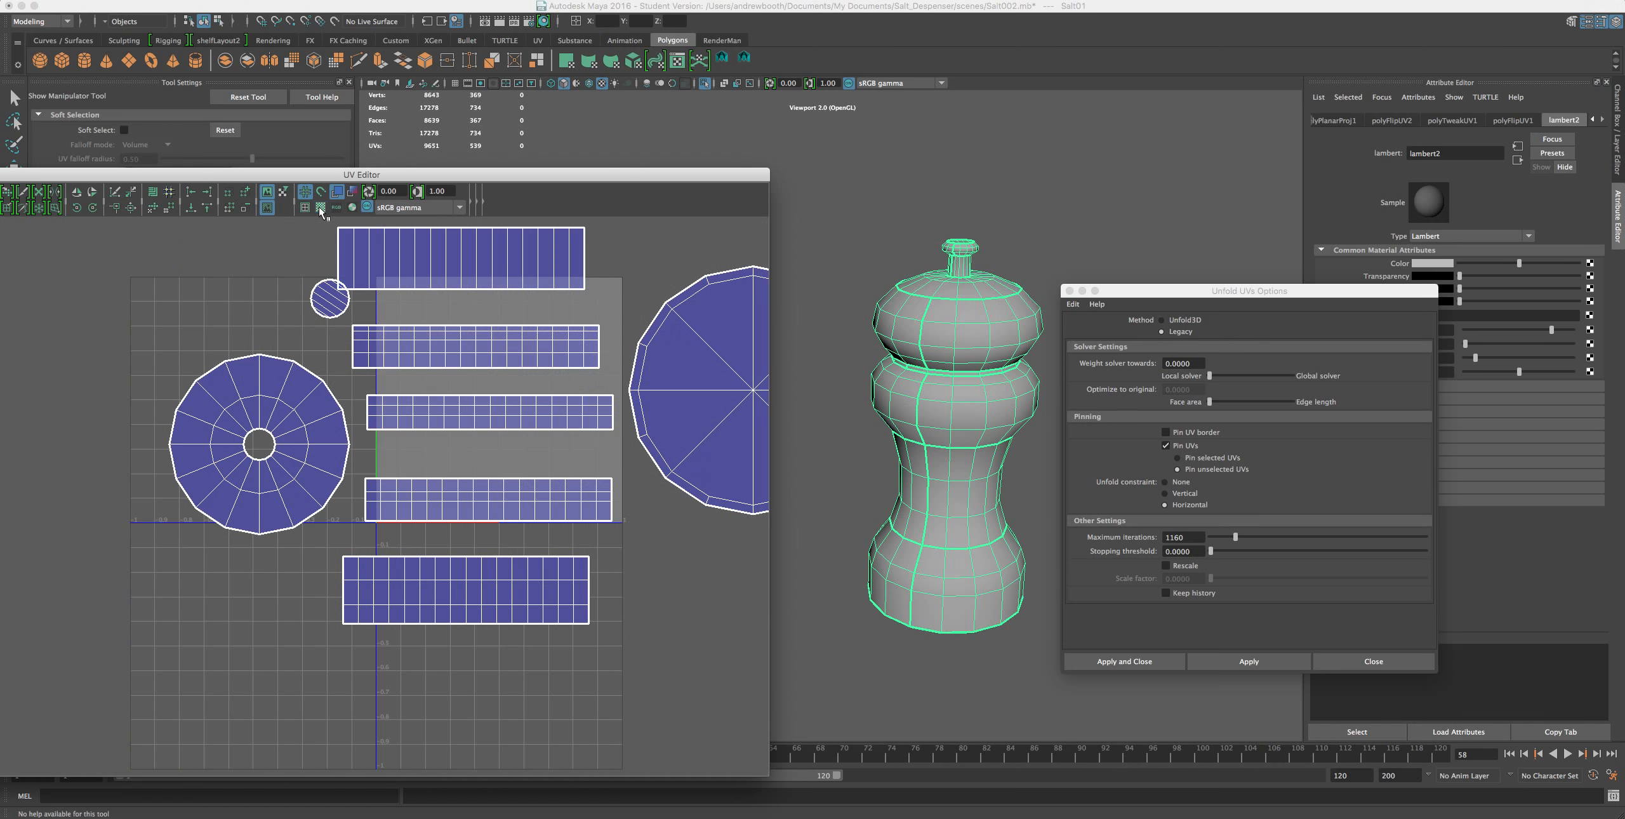
left_click(353, 192)
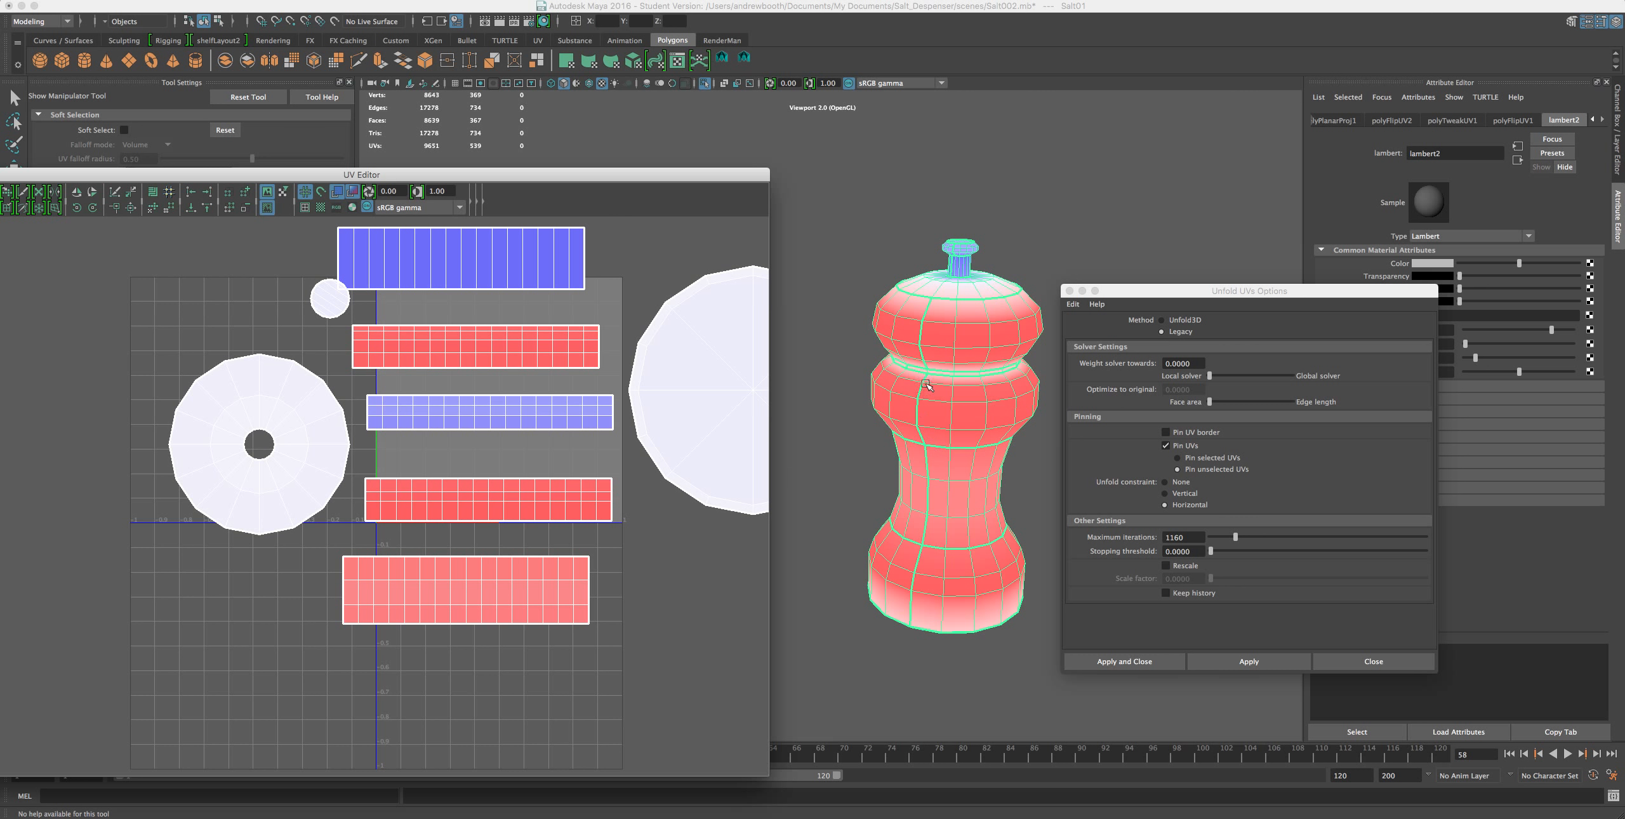
left_click_drag(933, 370, 968, 404, "alt")
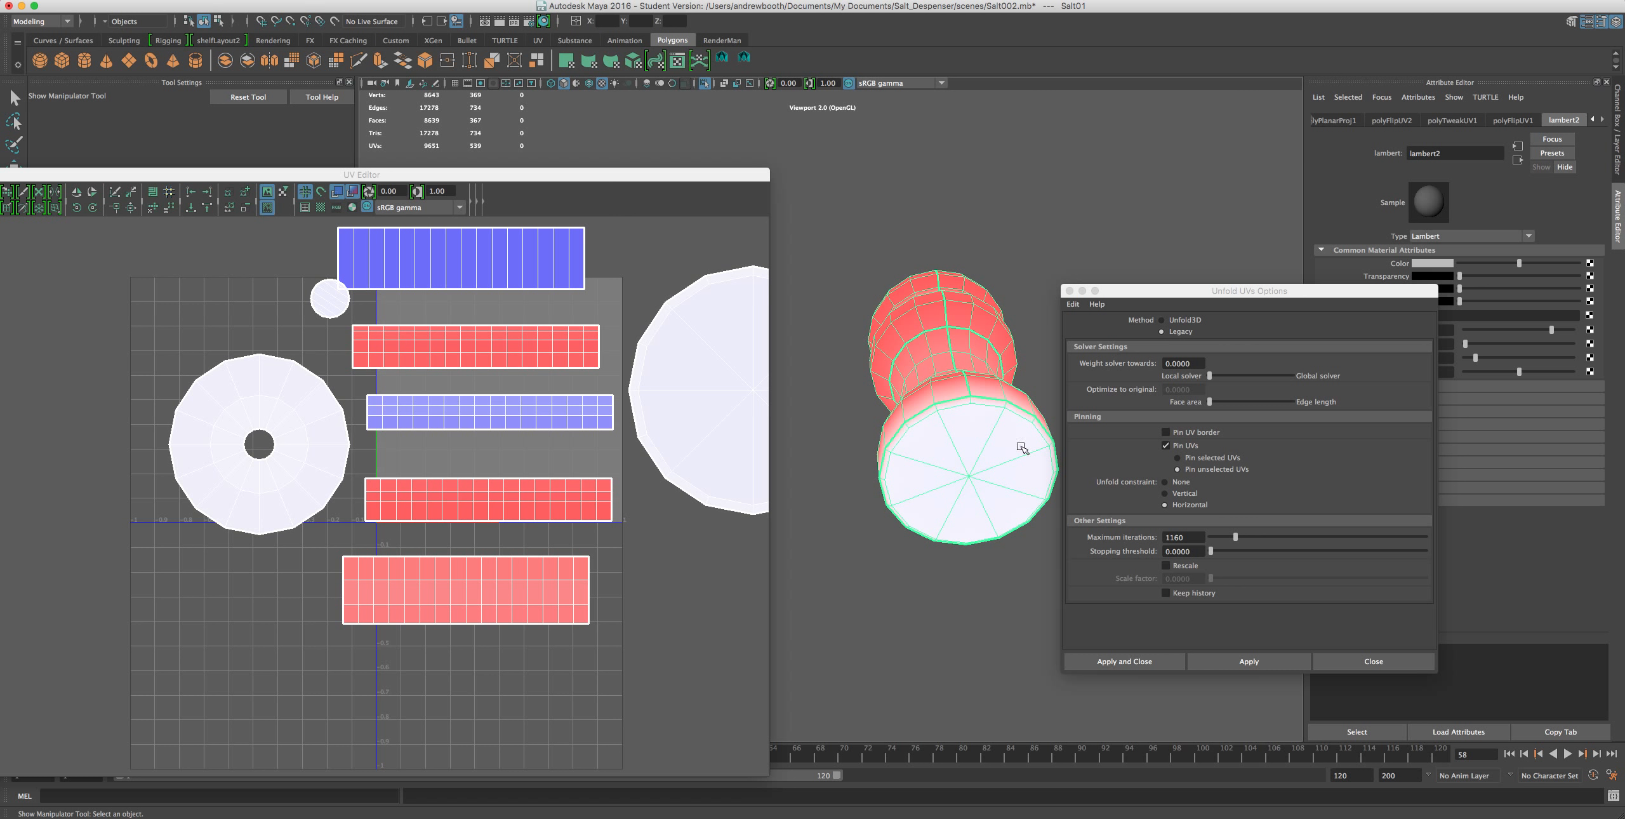
left_click_drag(910, 462, 906, 480, "alt")
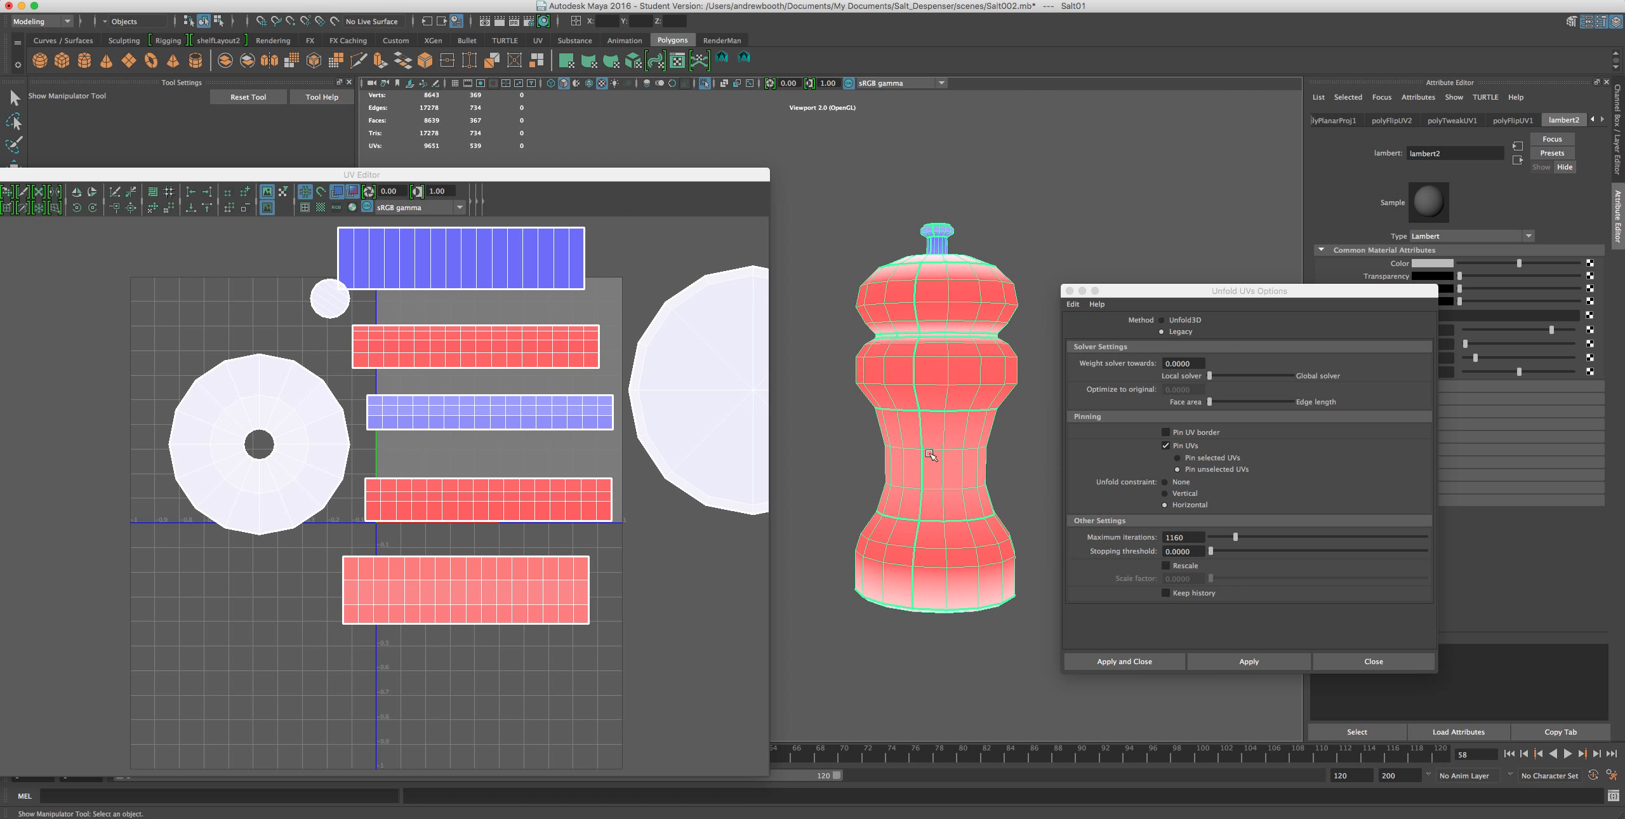
left_click_drag(945, 367, 914, 400, "alt")
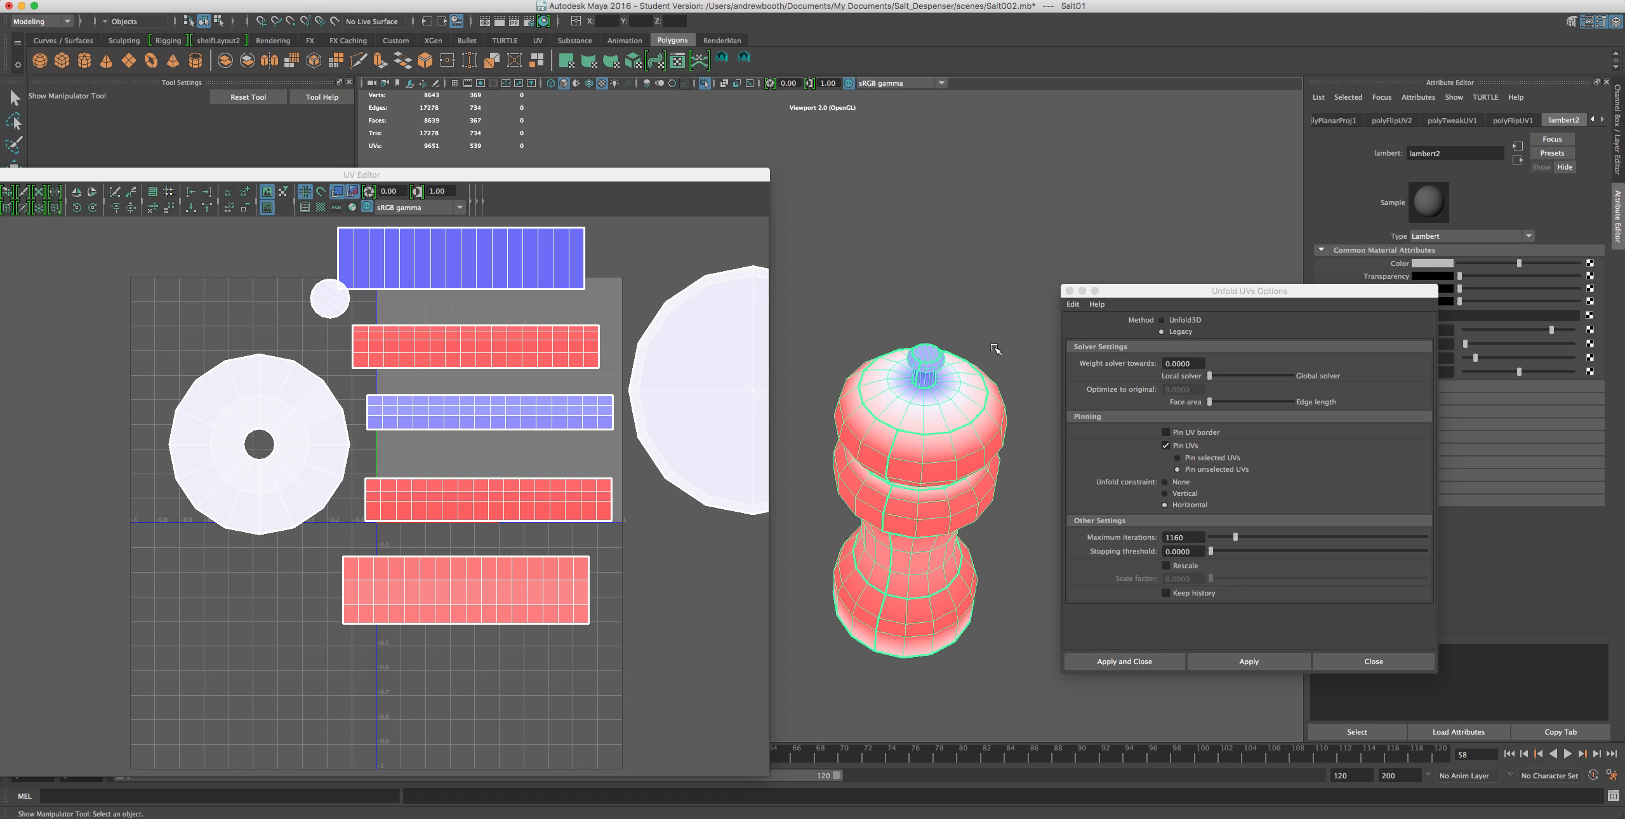
left_click_drag(869, 475, 898, 410, "alt")
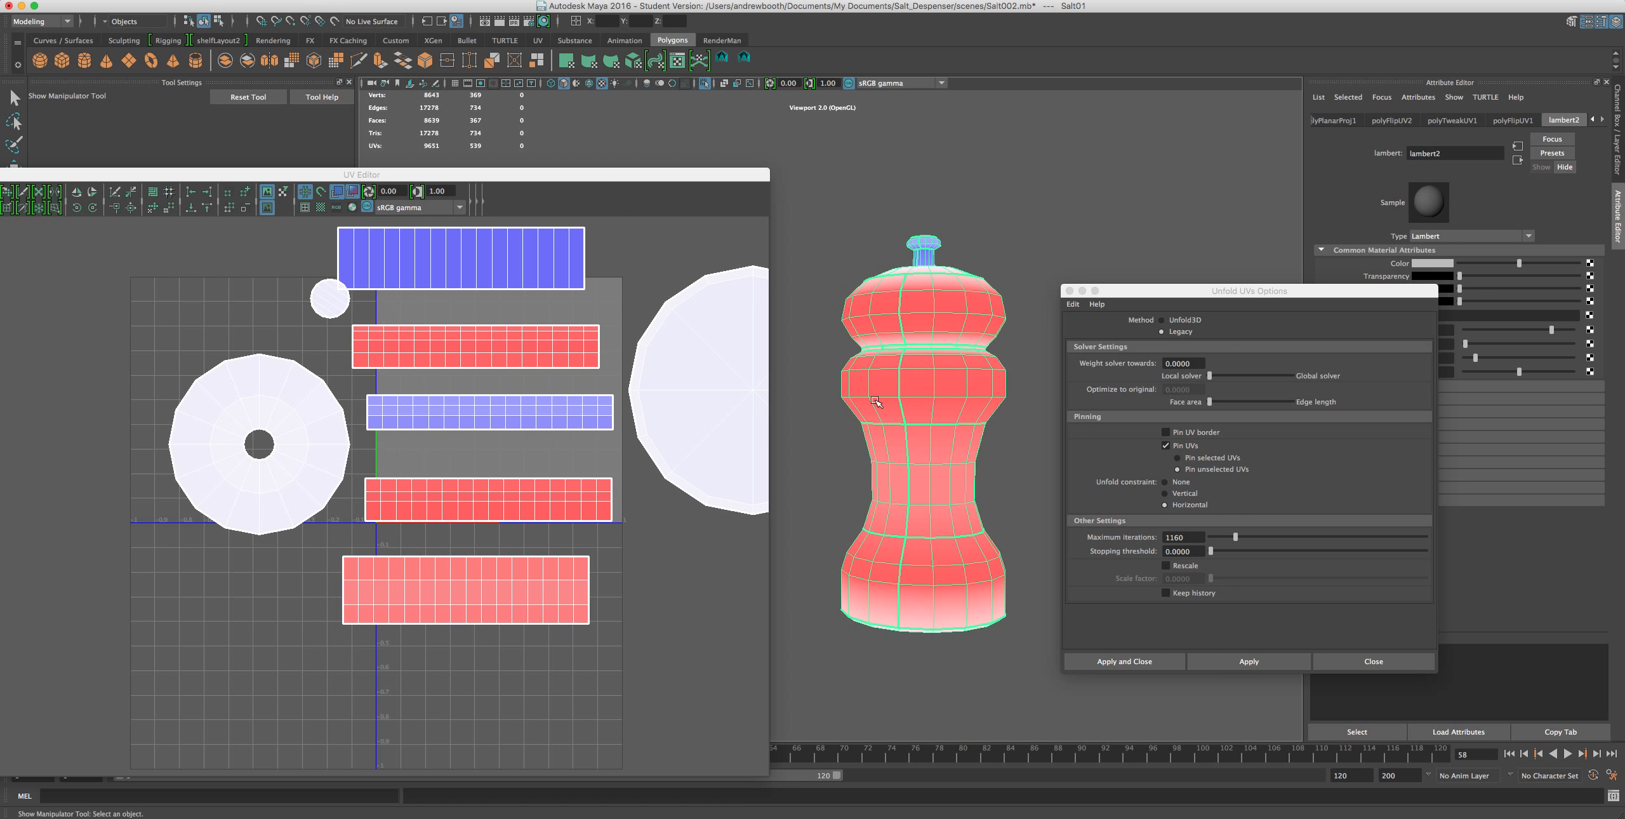
left_click_drag(922, 319, 904, 325, "alt")
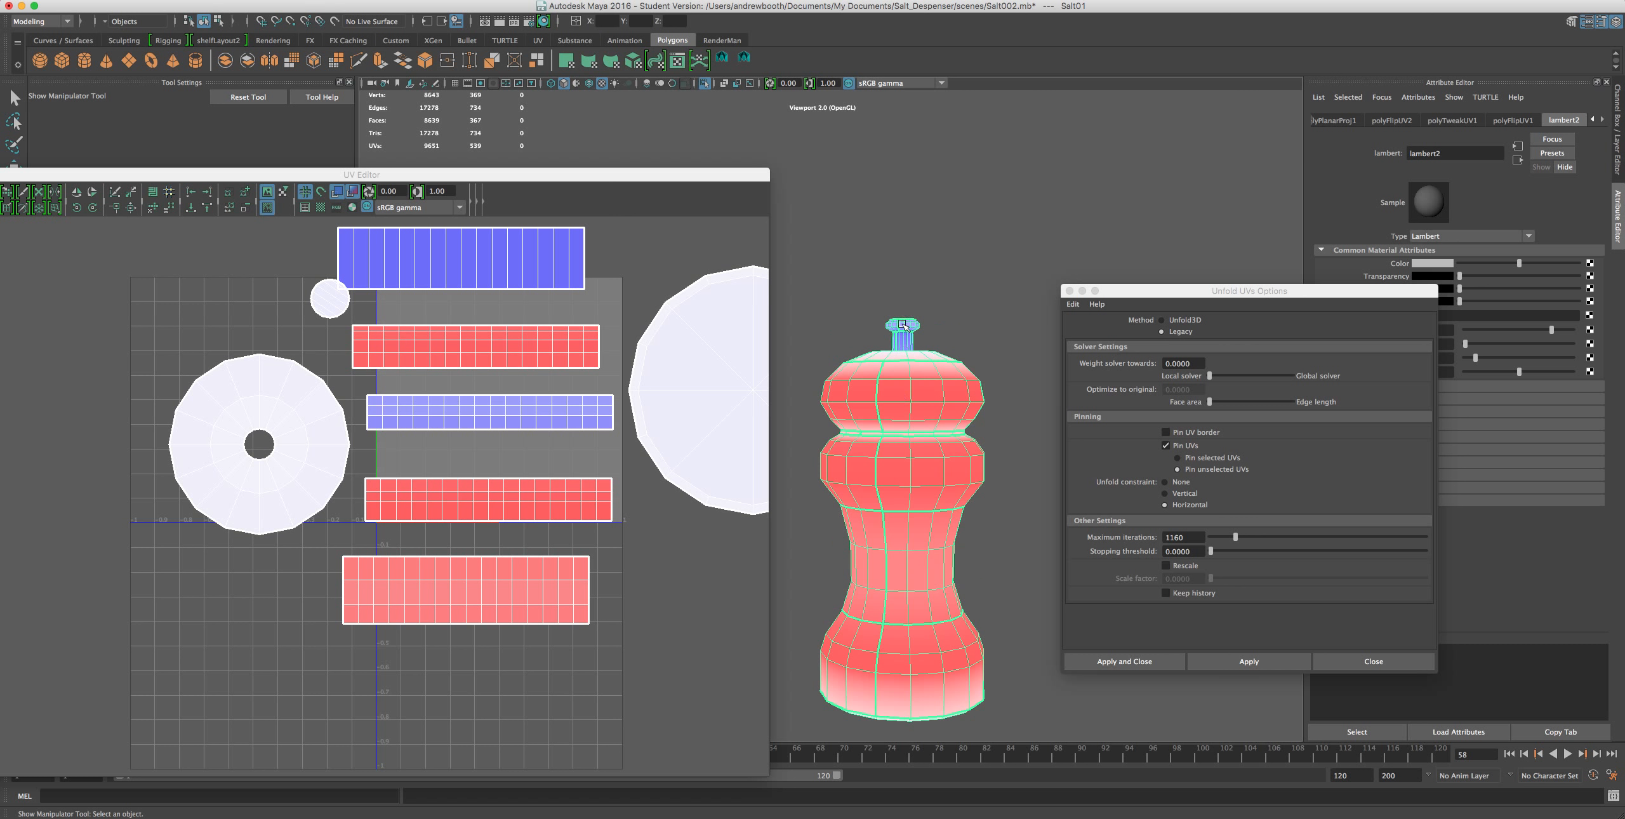
scroll(897, 334, "up", 7)
scroll(918, 373, "down", 5)
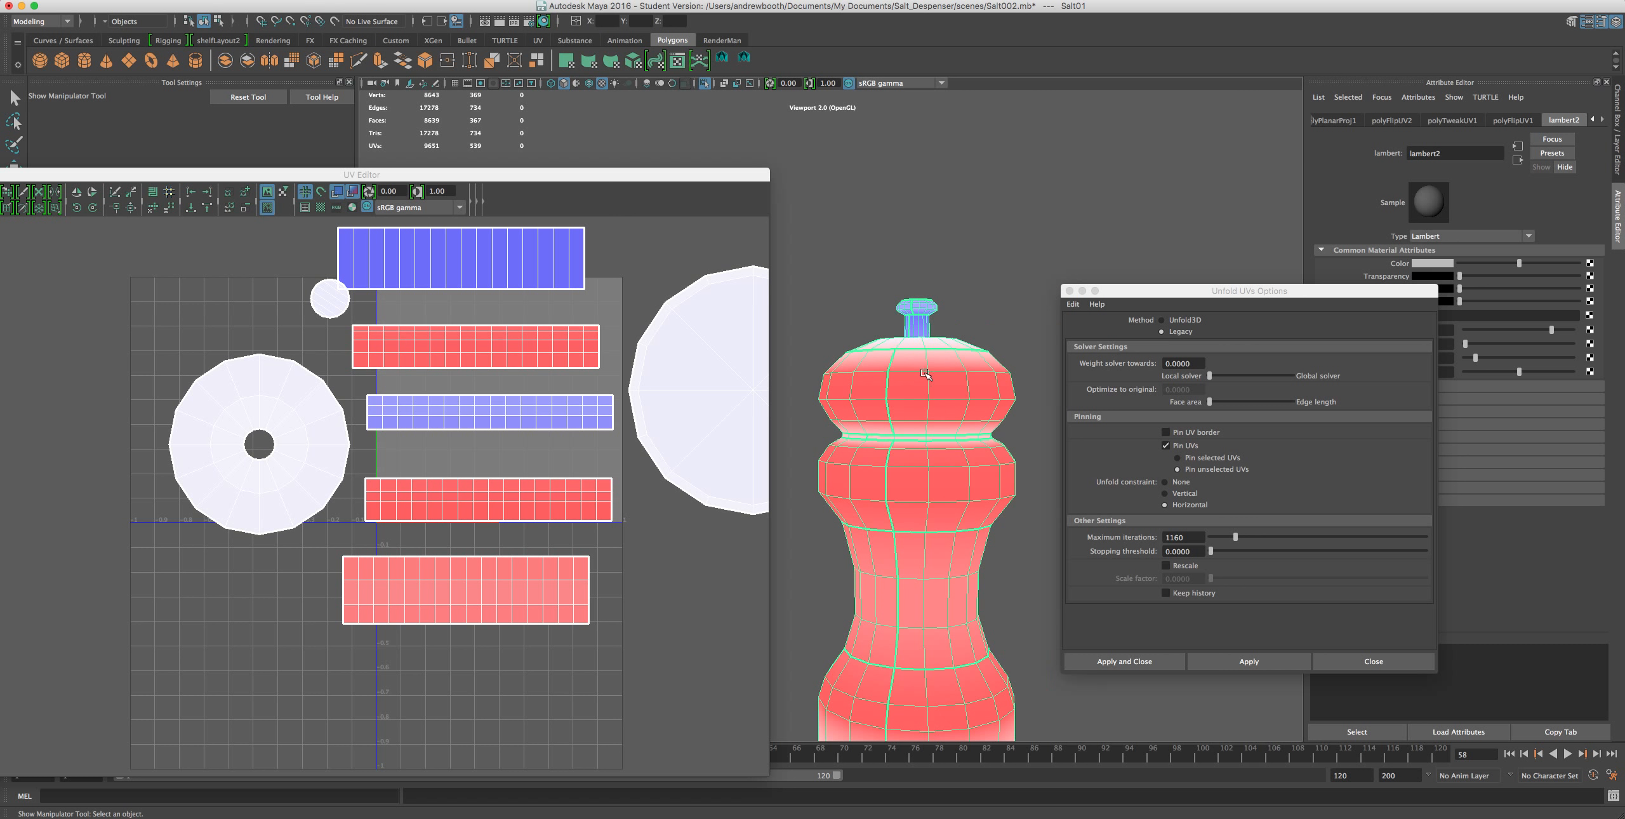
left_click_drag(917, 375, 900, 359, "alt")
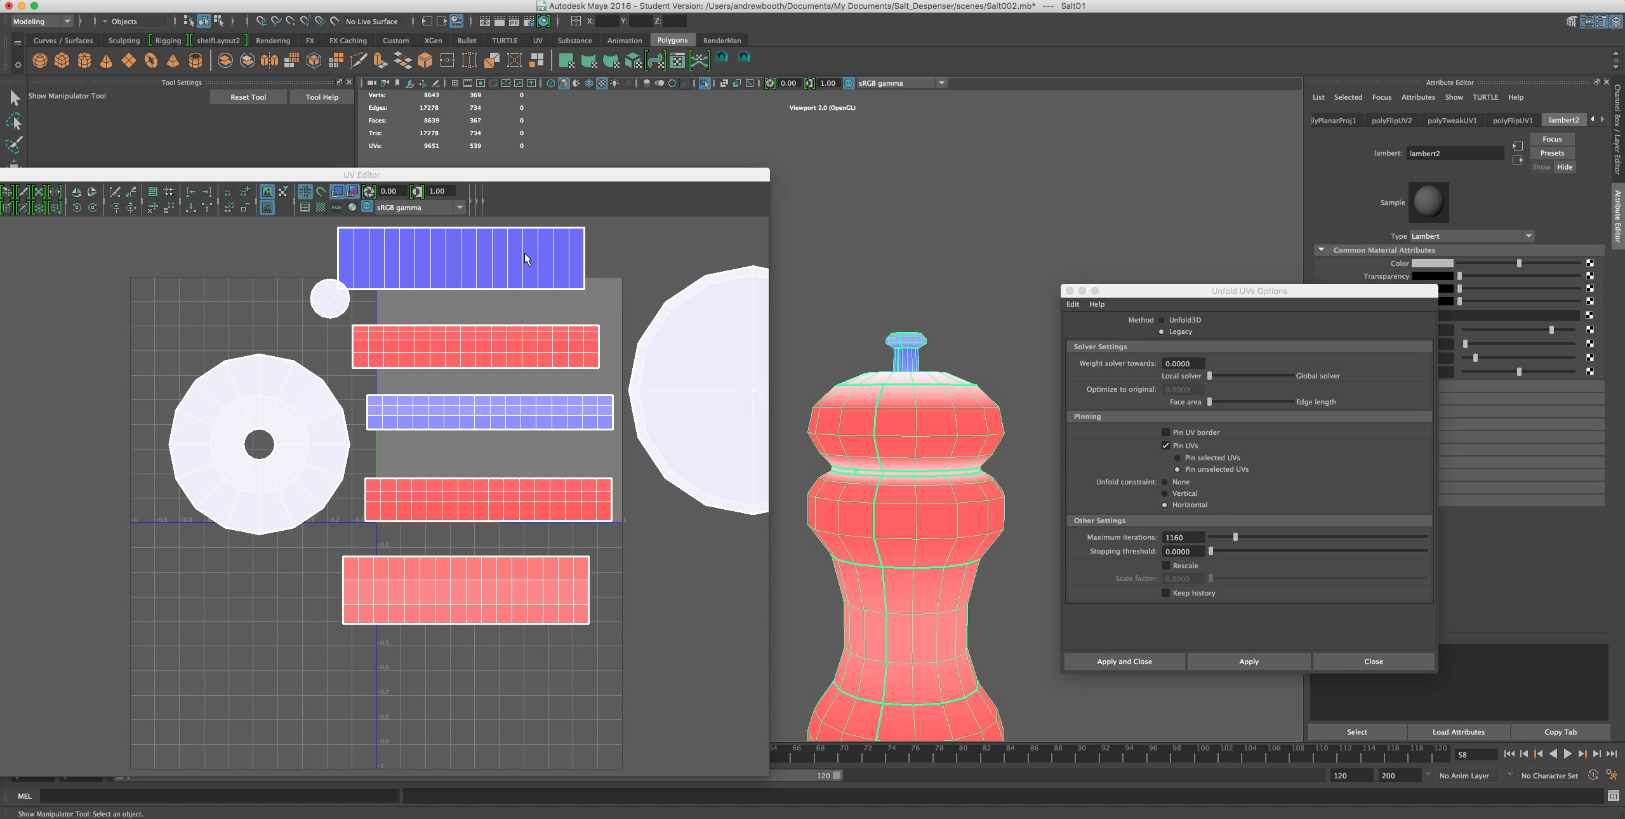
- Switch to UV selection, select the UVs of every shell and scale them up together to about 2.7 times their size
right_click_drag(625, 730, 631, 608, "alt")
right_click_drag(534, 471, 585, 466)
left_click_drag(713, 248, 161, 688)
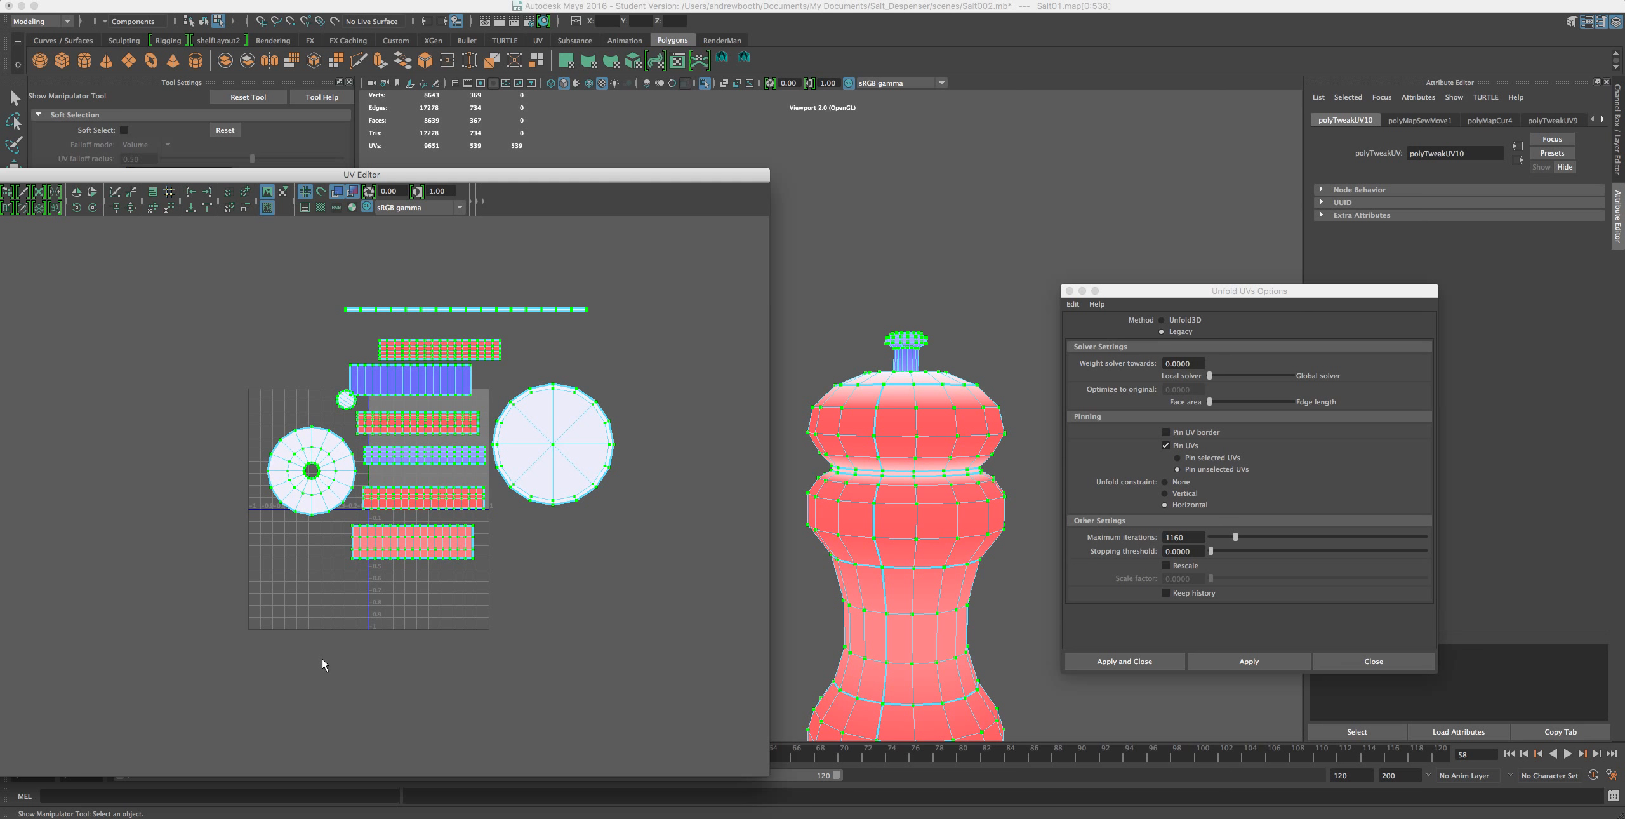
key("r")
mouse_move(438, 433)
left_mouse_down()
mouse_move(405, 453)
mouse_move(528, 427)
left_mouse_up()
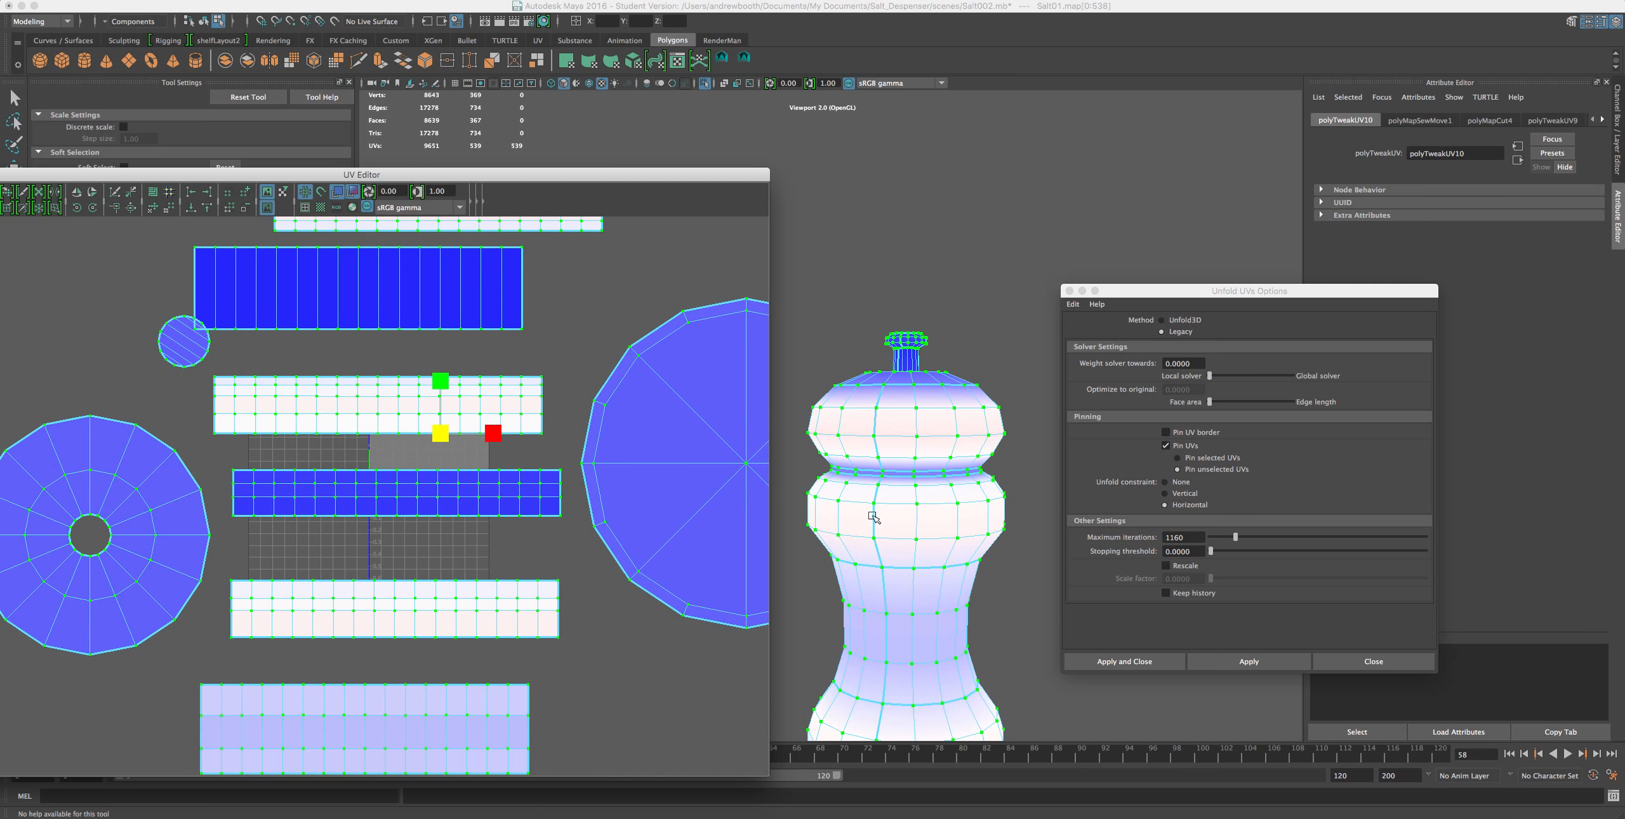
- Scale all the selected UVs down together to about one fifth, making the largest disc roughly half a tile wide
left_click(874, 508)
left_click(449, 531)
middle_click_drag(956, 545, 949, 447, "alt")
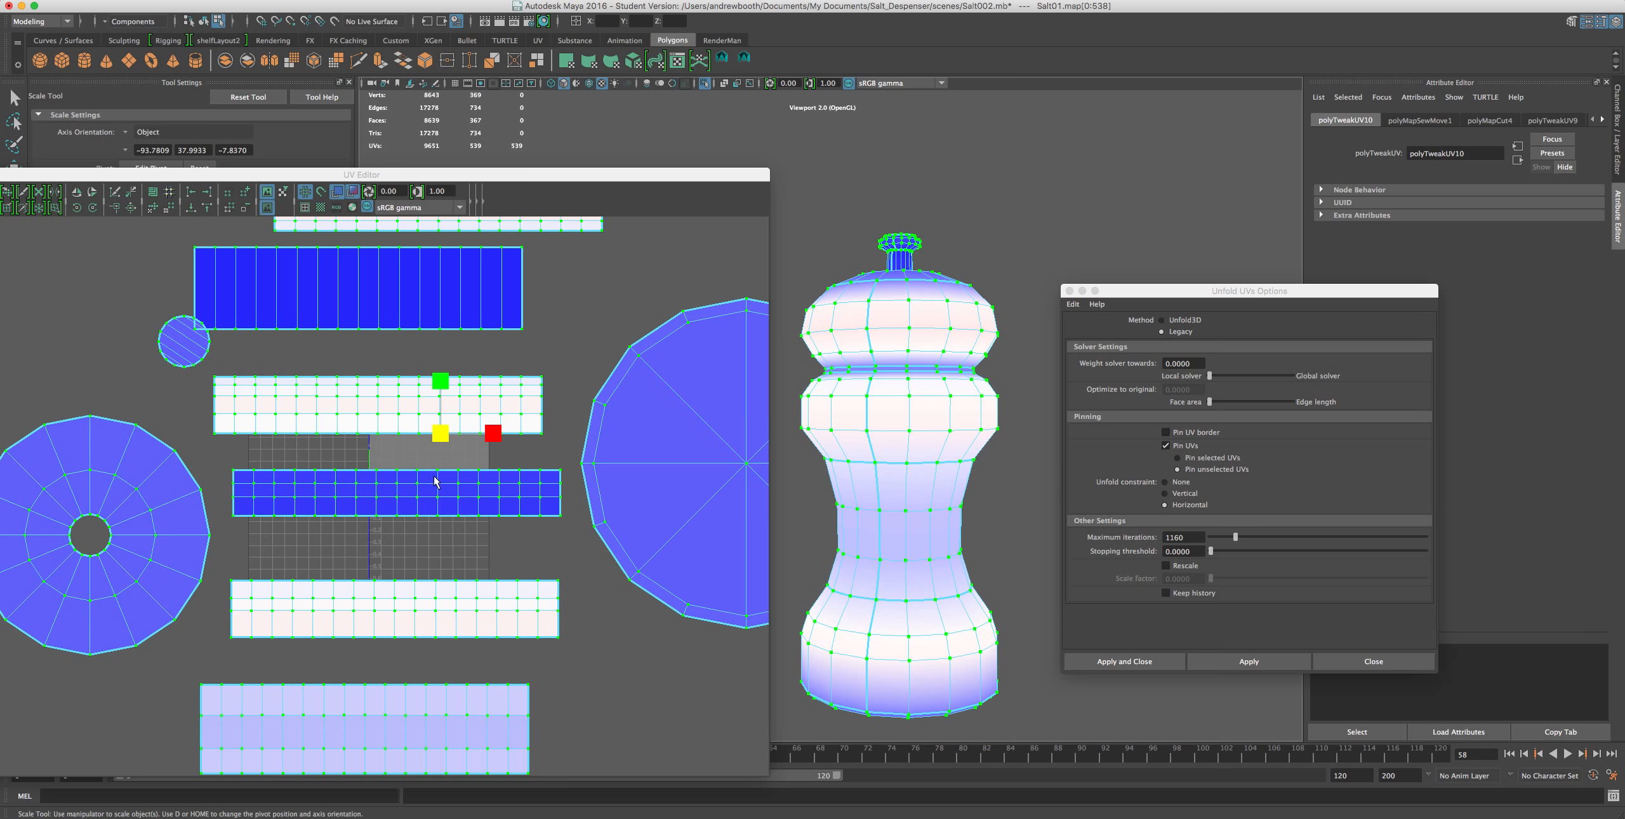
scroll(434, 478, "down", 4)
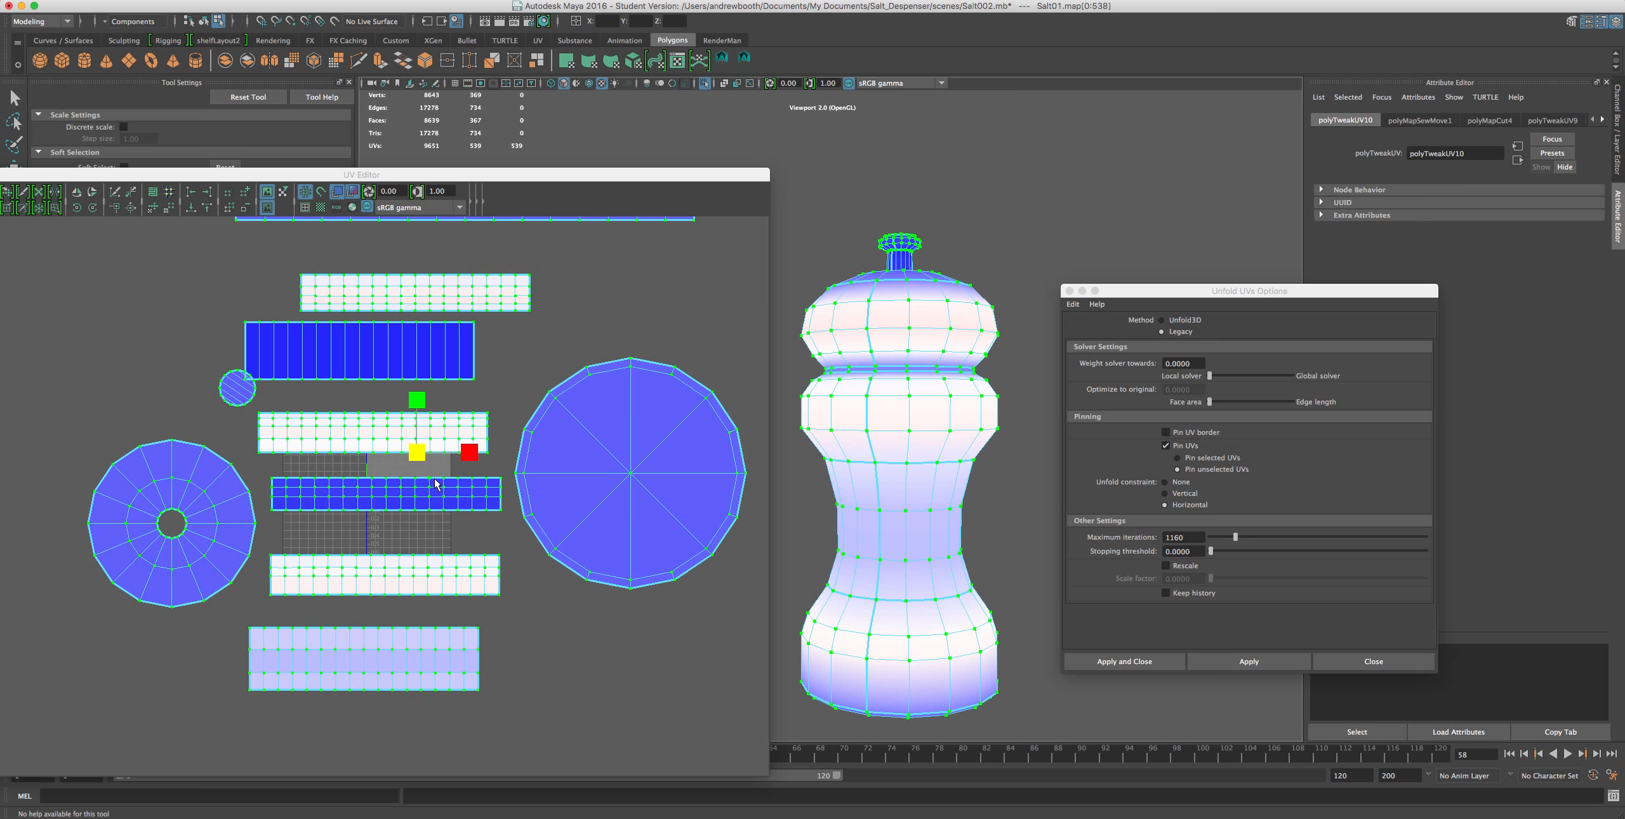
mouse_move(419, 457)
left_mouse_down()
mouse_move(368, 479)
mouse_move(383, 477)
left_mouse_up()
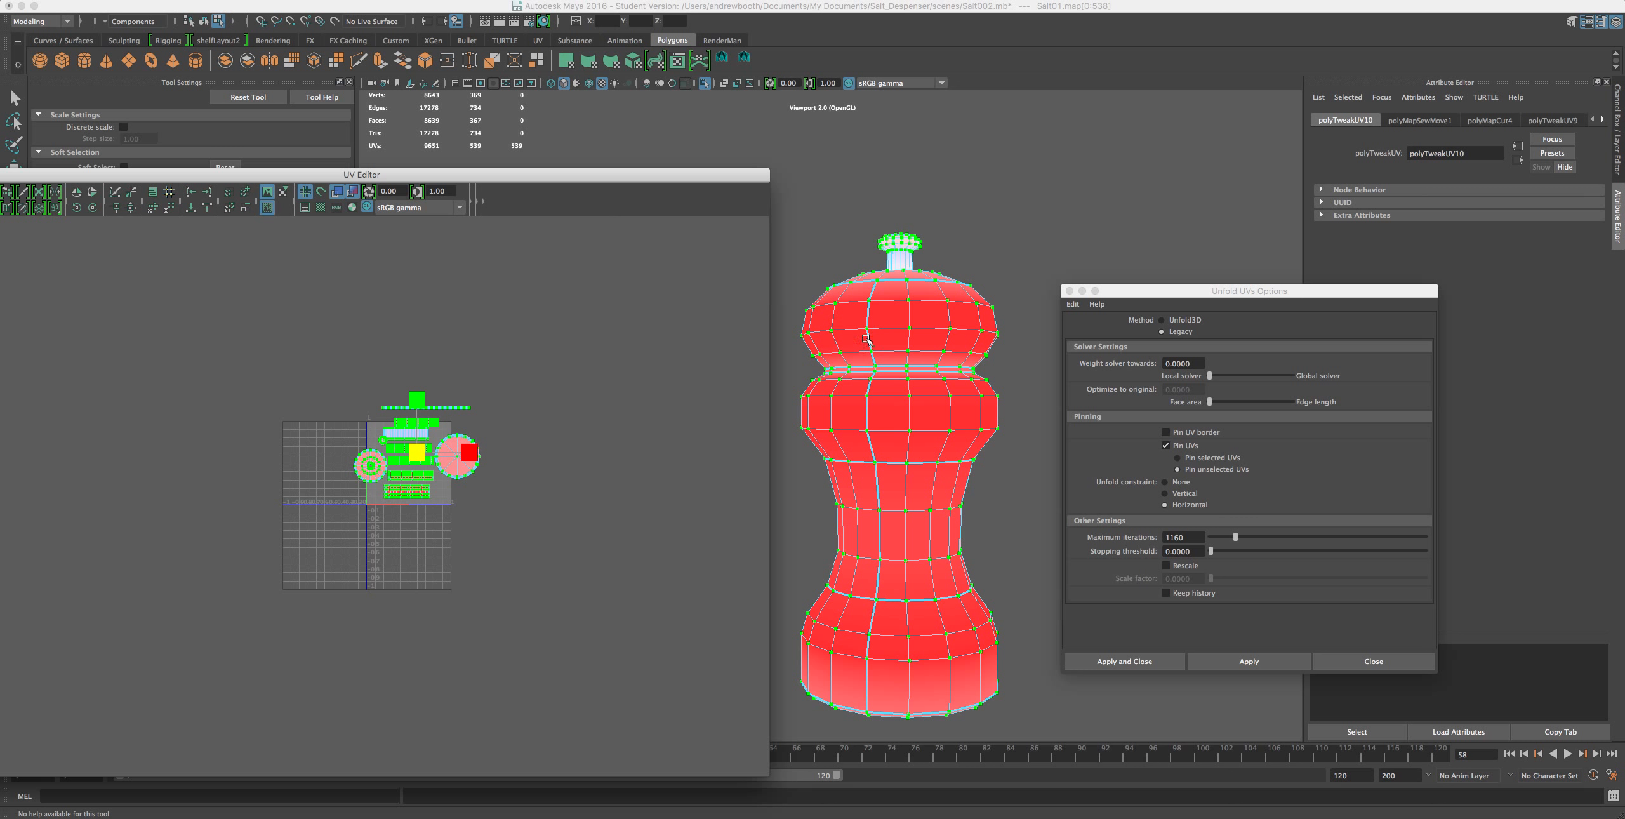
- Examine the distortion shading on the UV shells and around the dispenser's body, top cap and underside
mouse_move(875, 310)
left_mouse_down("alt")
mouse_move(871, 344)
mouse_move(880, 326)
left_mouse_up("alt")
scroll(880, 328, "up", 3)
scroll(484, 450, "up", 8)
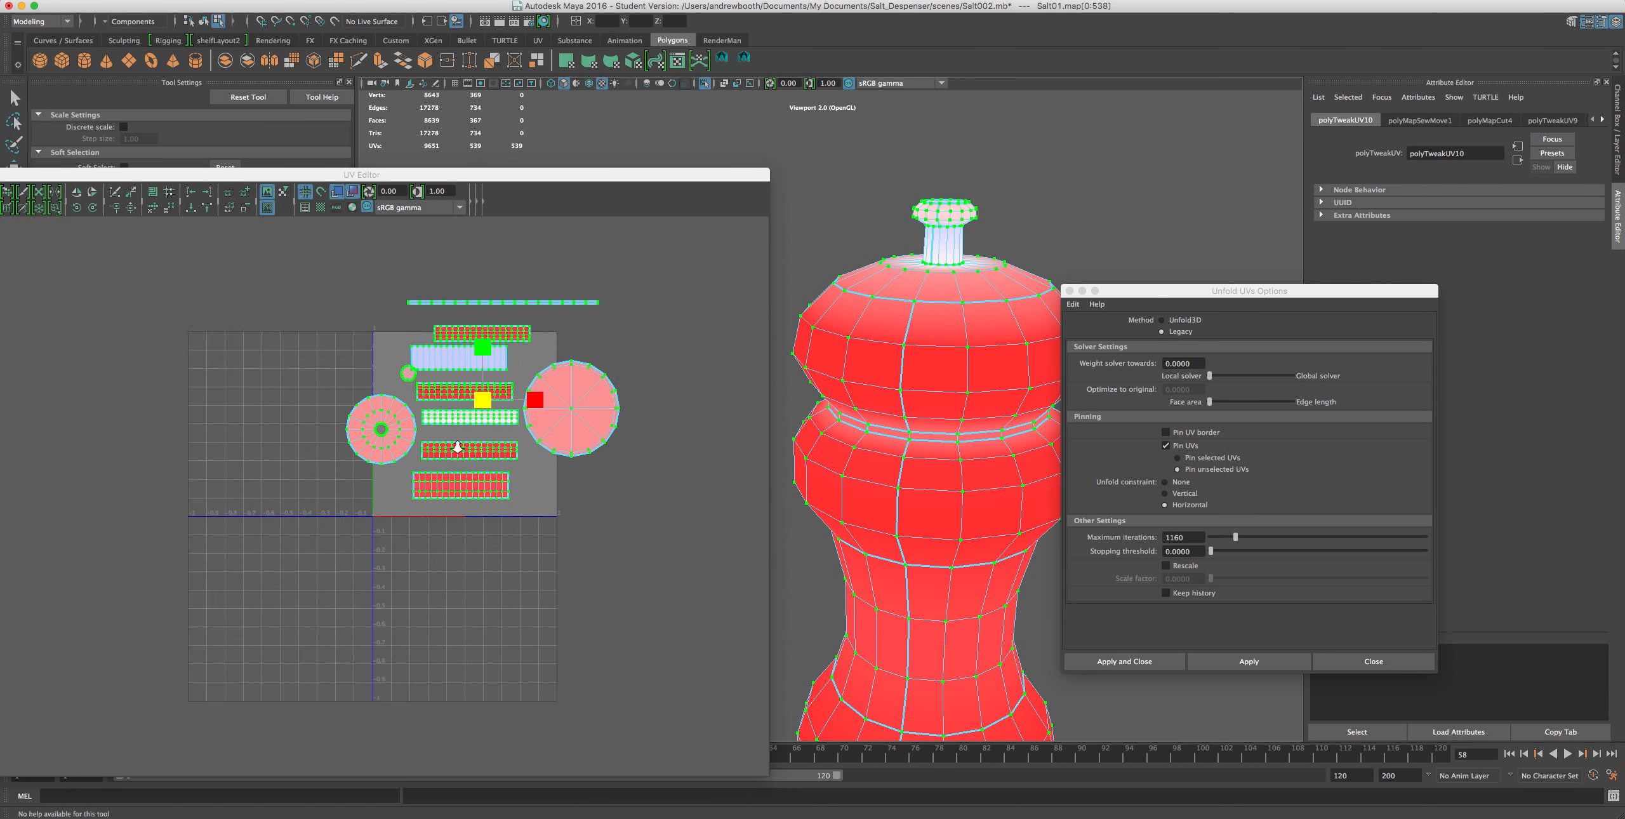
middle_click_drag(484, 447, 351, 480, "alt")
scroll(365, 465, "up", 4)
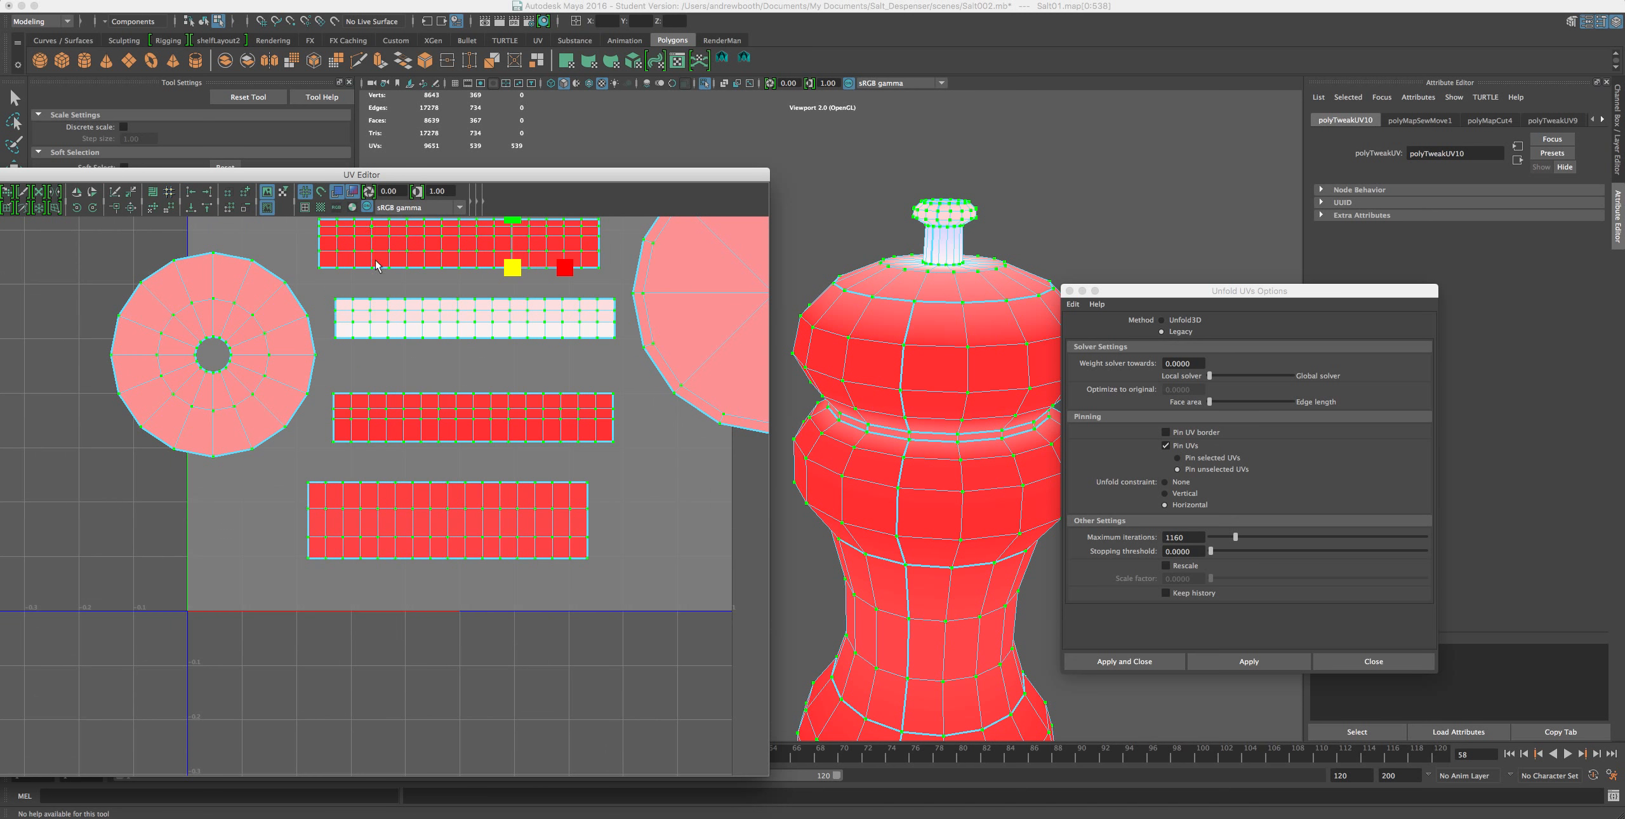
middle_click_drag(904, 331, 874, 384, "alt")
left_click_drag(892, 362, 887, 457, "alt")
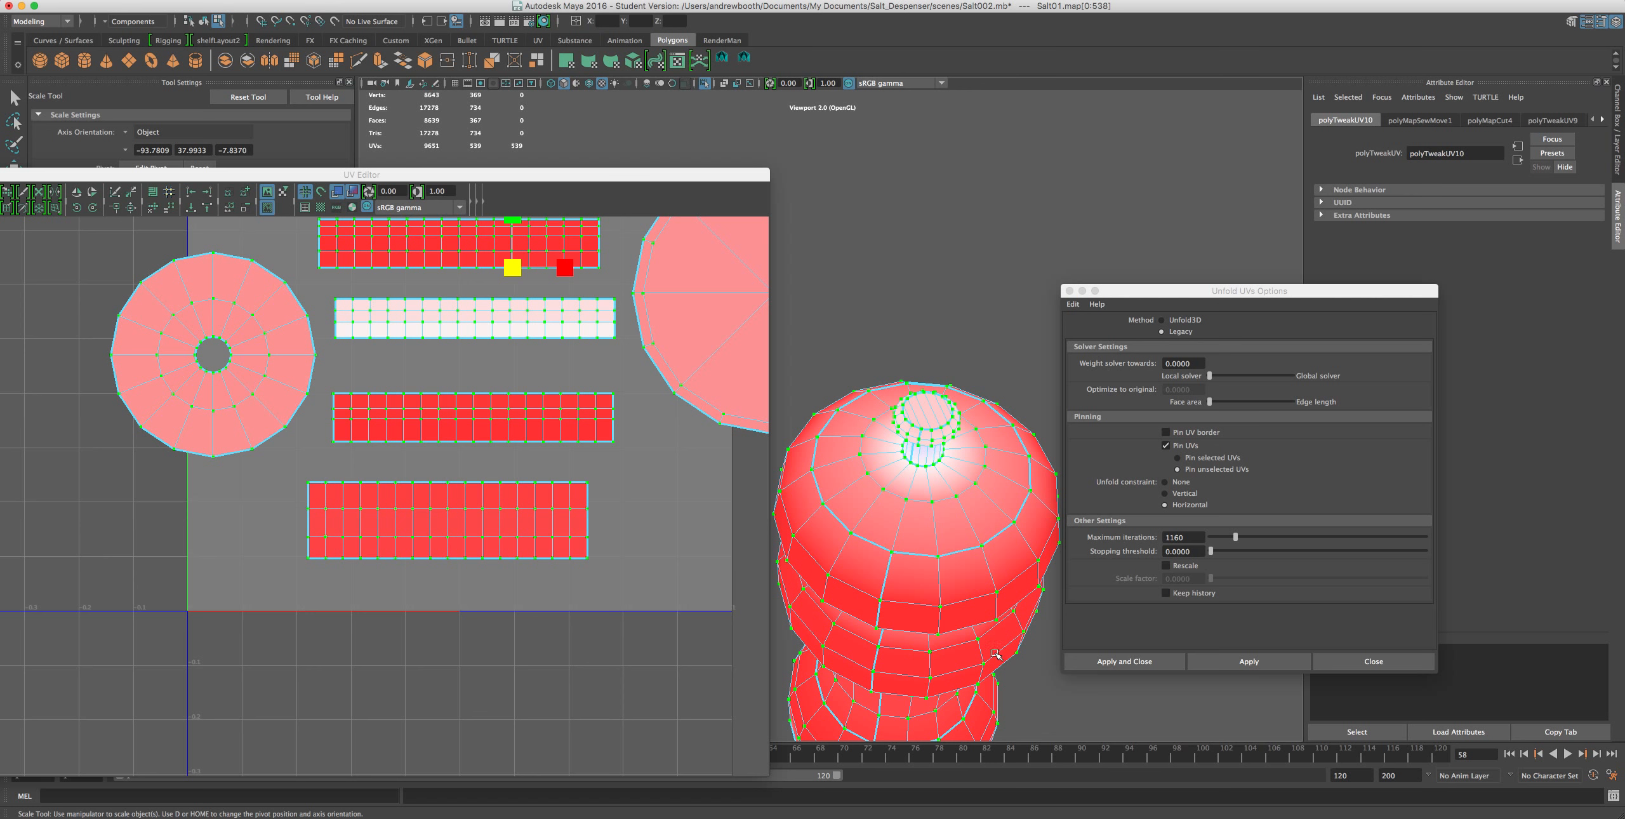
left_click_drag(968, 586, 939, 442, "alt")
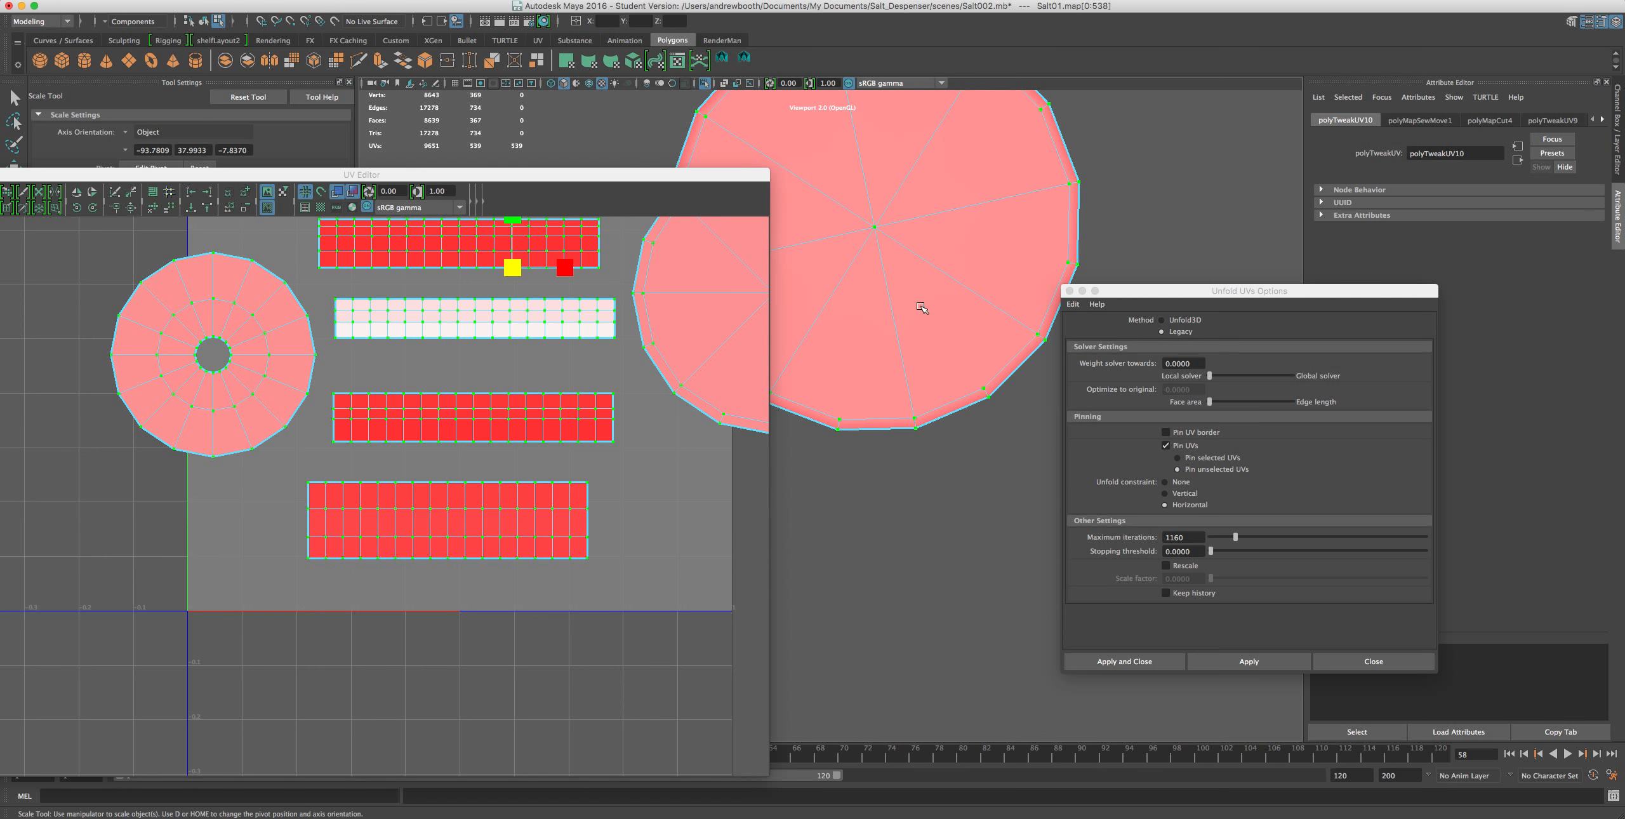
left_click_drag(924, 287, 918, 341, "alt")
scroll(918, 341, "down", 10)
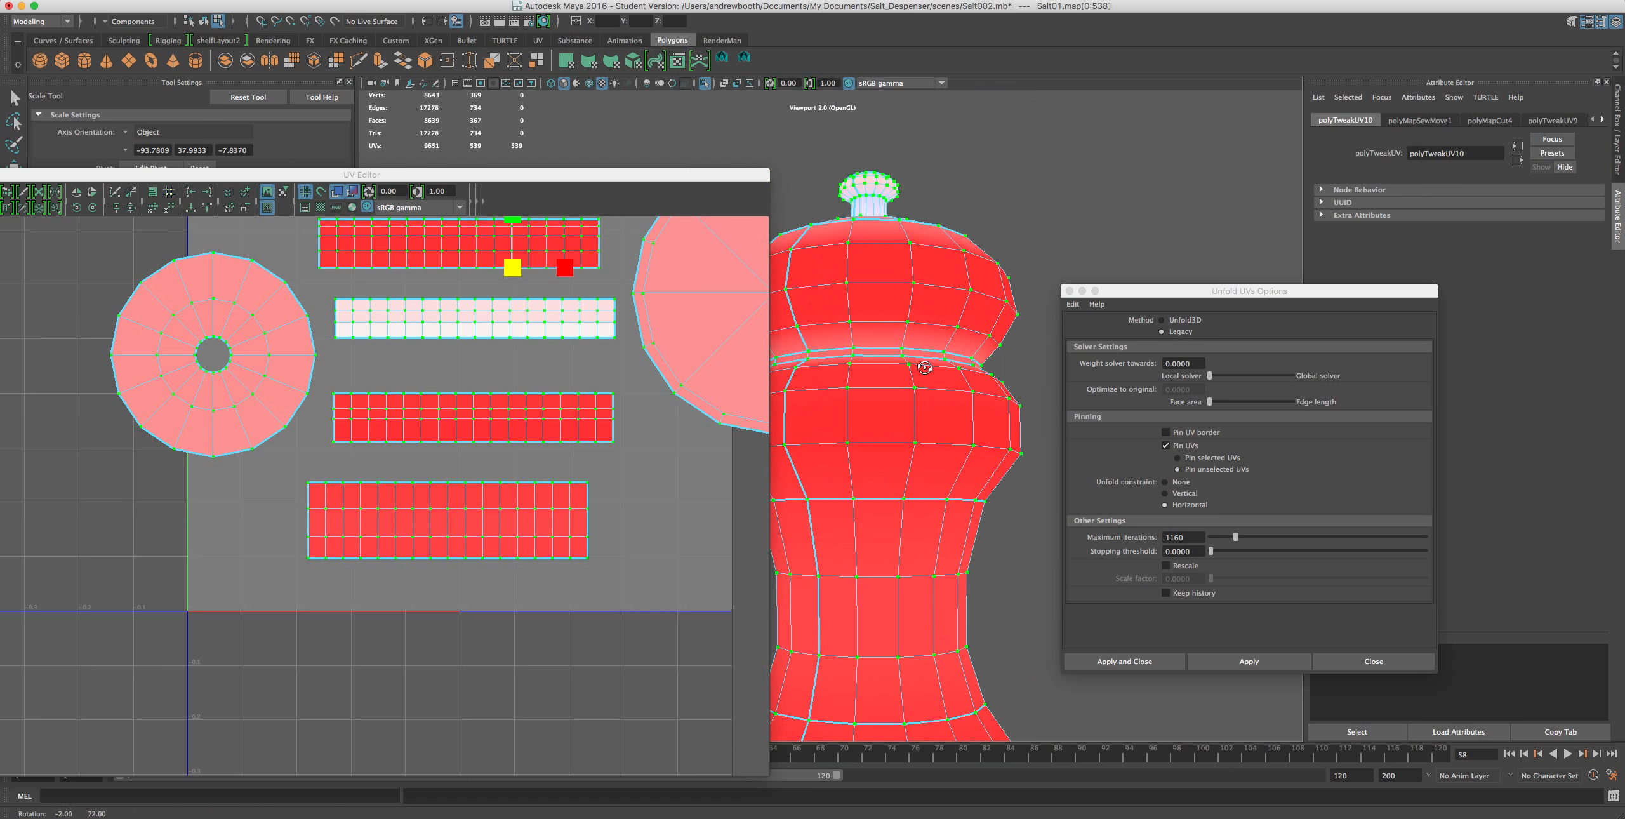
- Review the Auto Unwrap UVs Tool options, including shell creation and layout, and dismiss them without running the tool
scroll(945, 343, "up", 3)
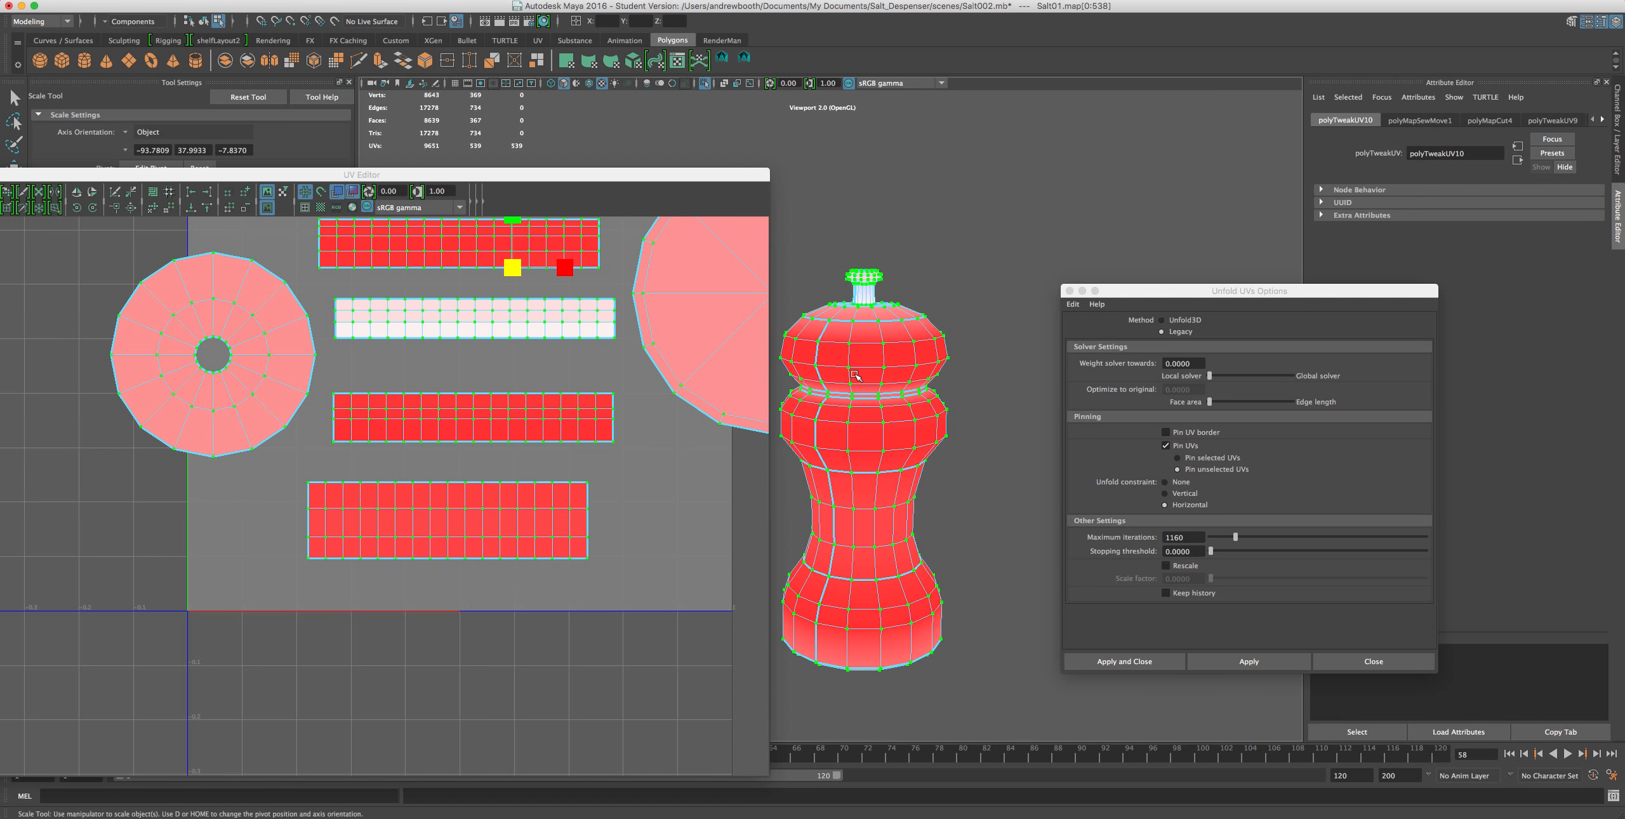
scroll(681, 374, "down", 6)
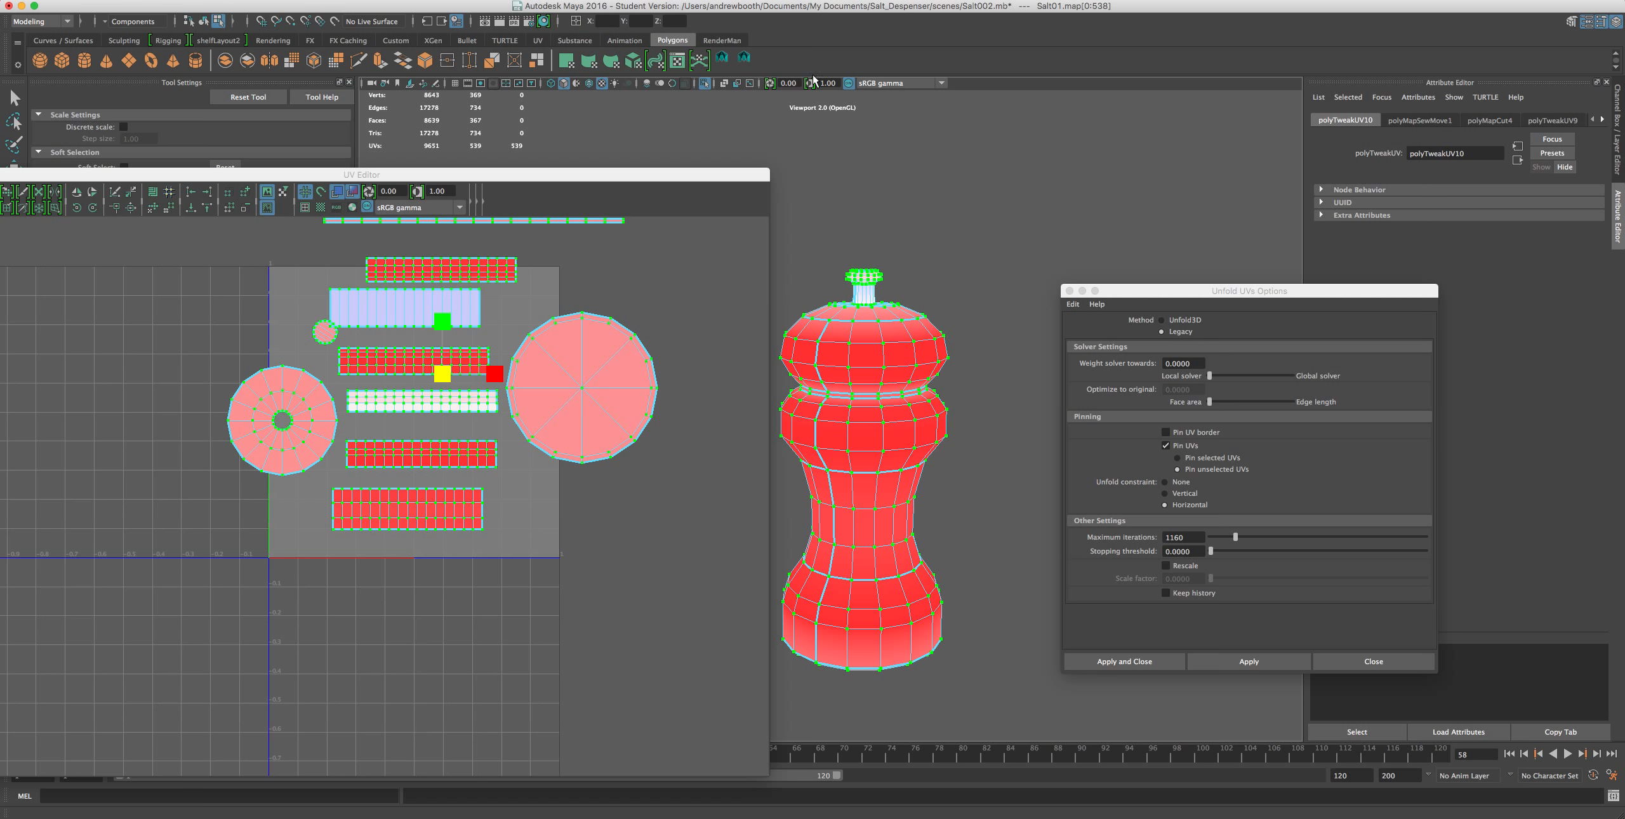
right_click(819, 1)
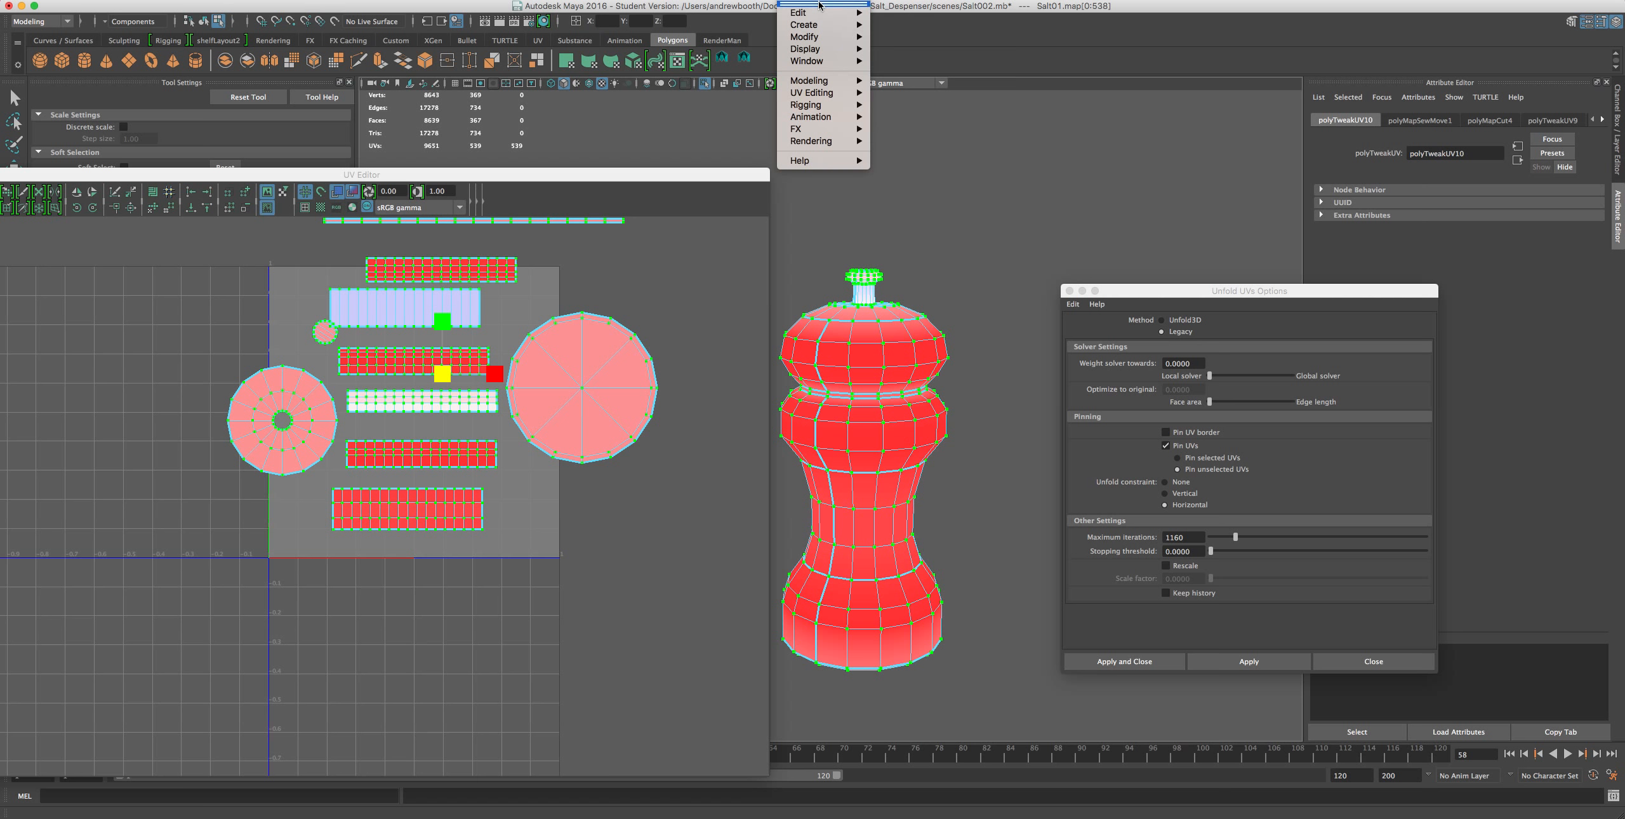
mouse_move(804, 95)
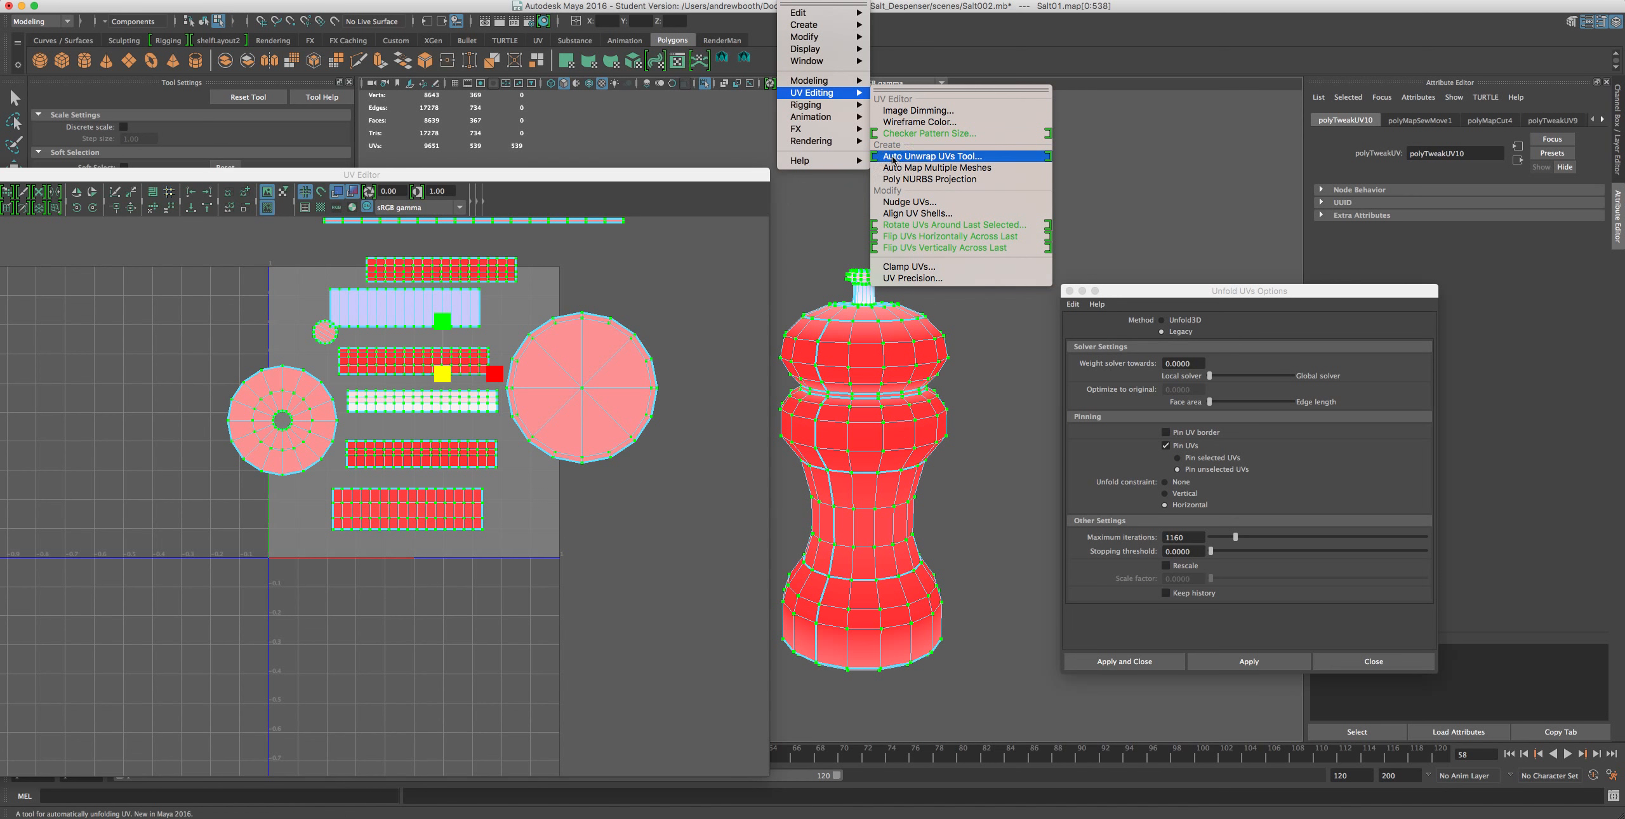
left_click(949, 158)
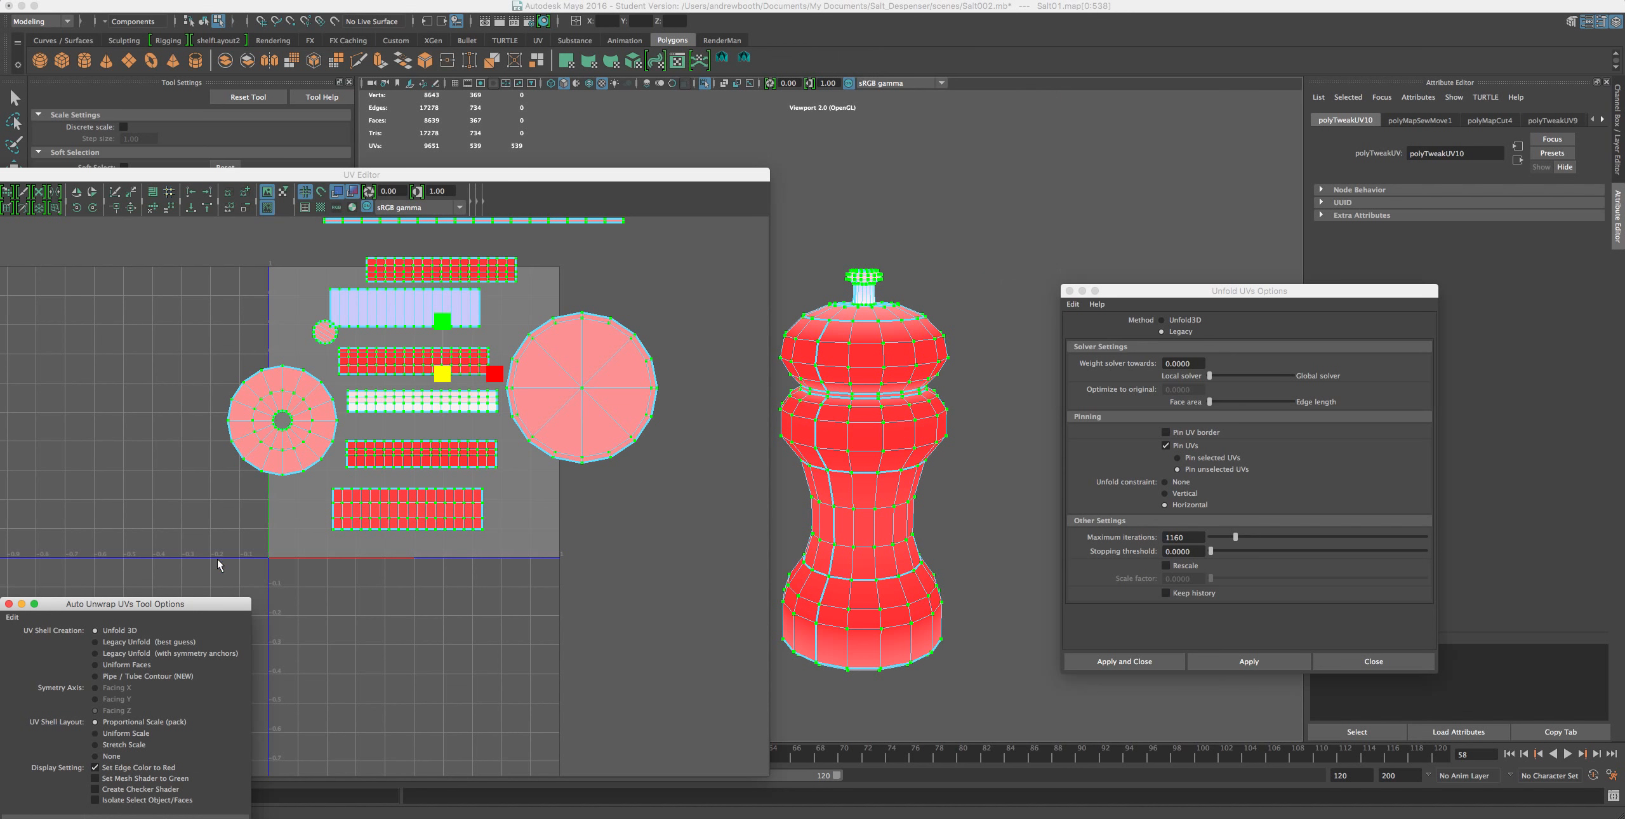
left_click_drag(143, 604, 758, 218)
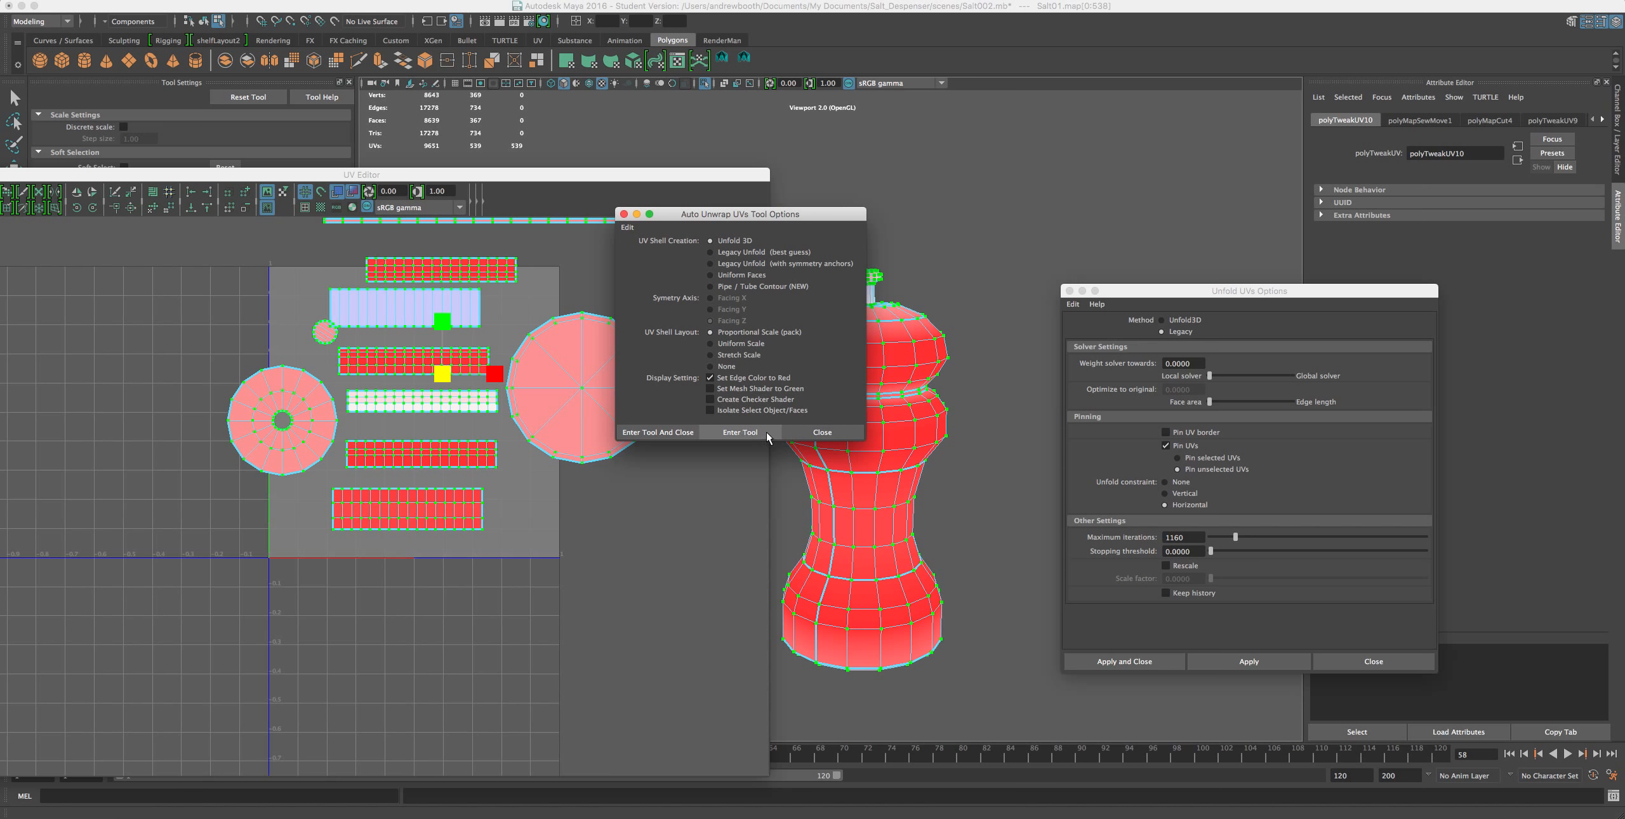
left_click(797, 432)
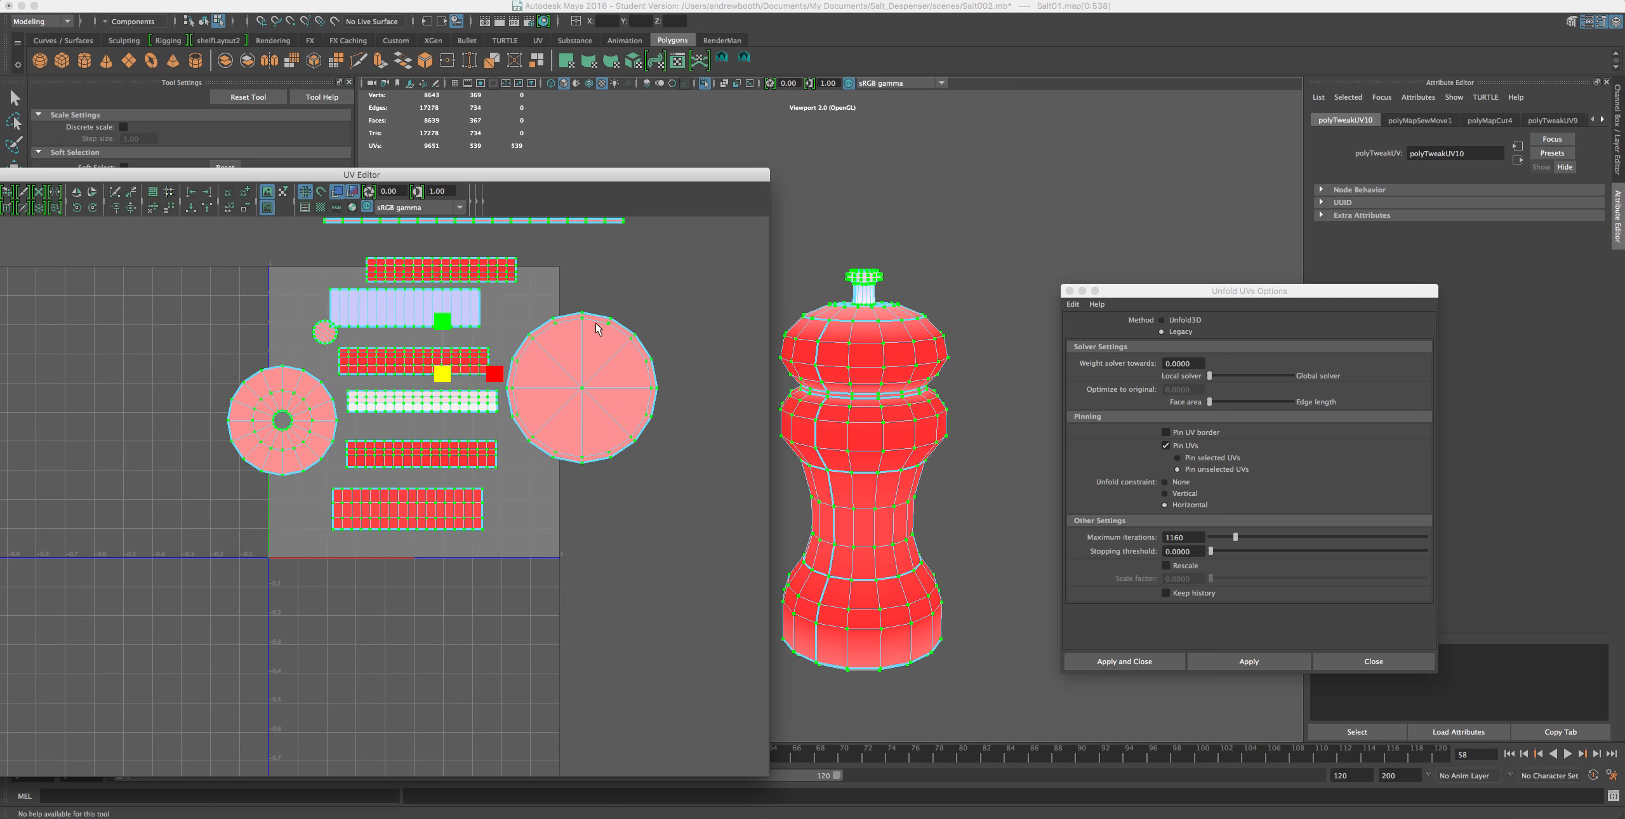
- Select a single UV on the large disc shell, turn off viewport isolation and isolate the current selection
left_click(545, 372)
right_click_drag(543, 390, 583, 381)
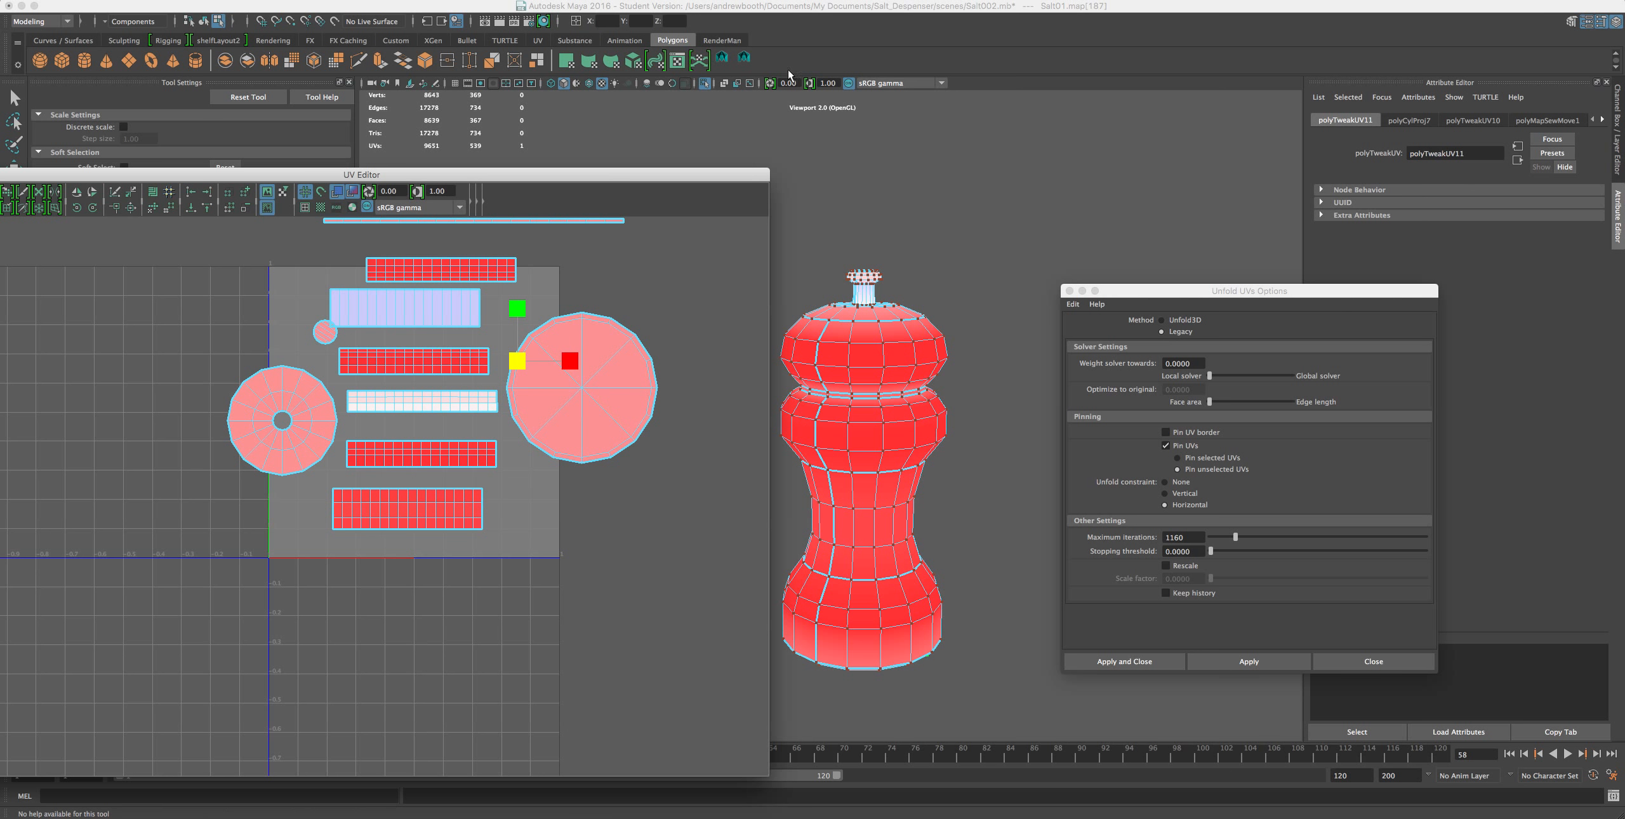
left_click(704, 83)
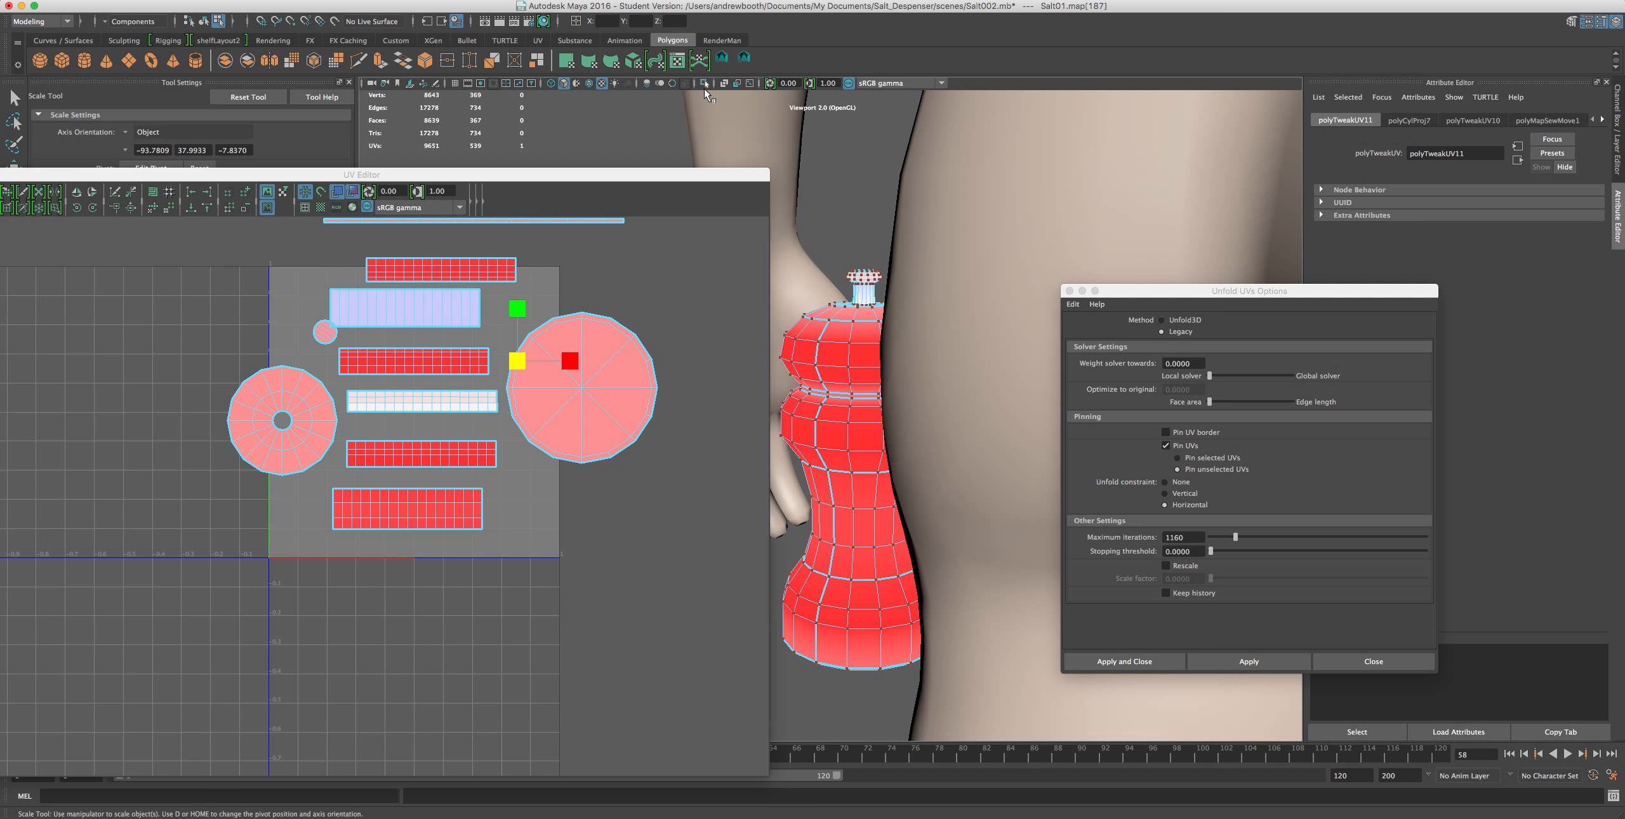
left_click(704, 84)
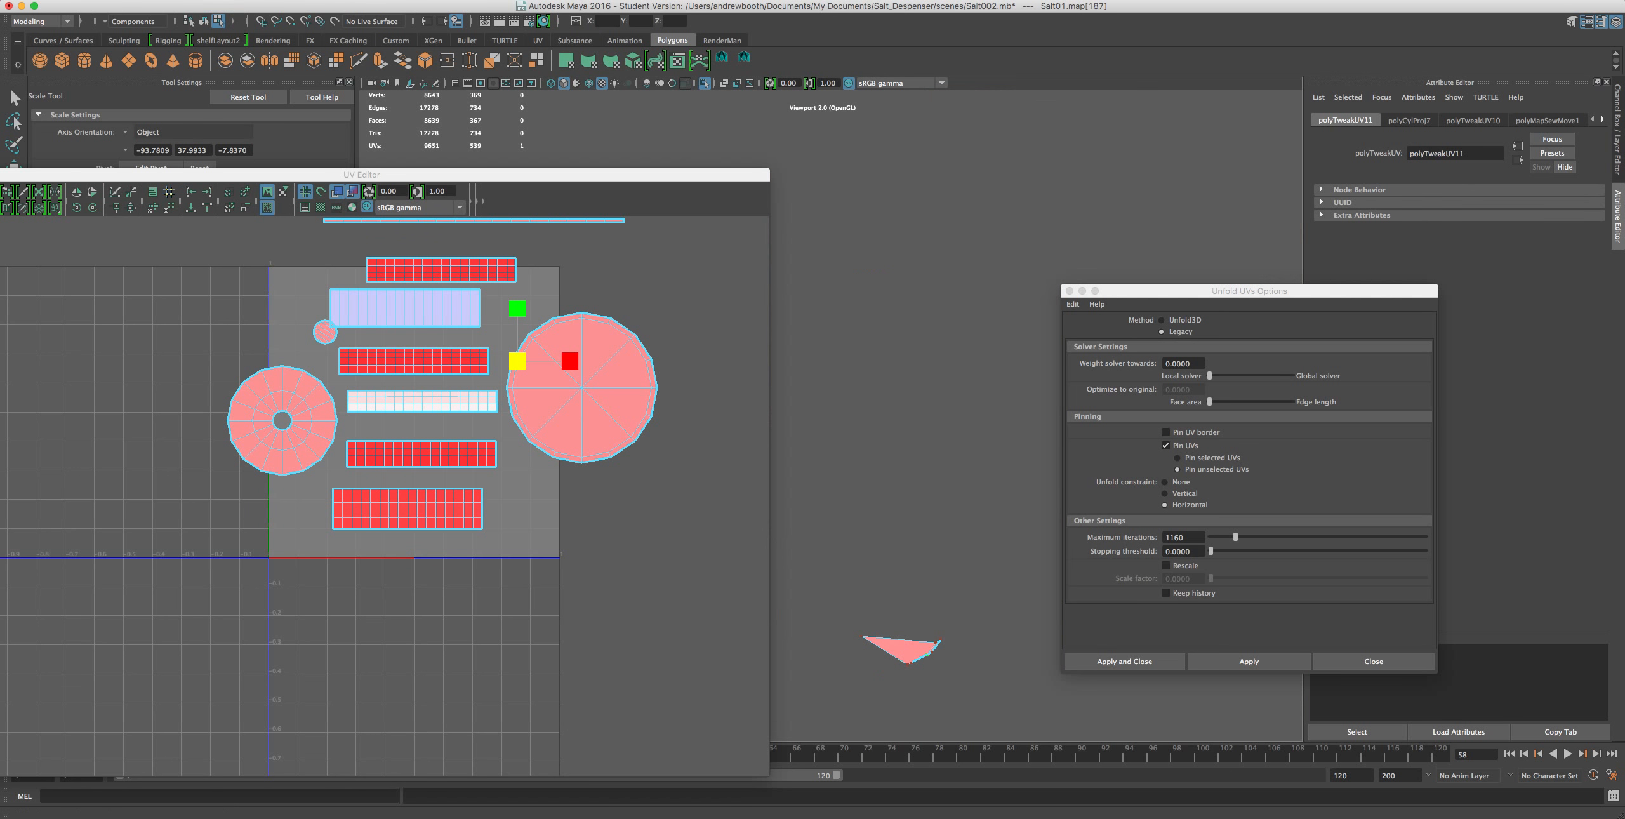
- Save the Salt002.mb scene
left_click(100, 0)
mouse_move(76, 0)
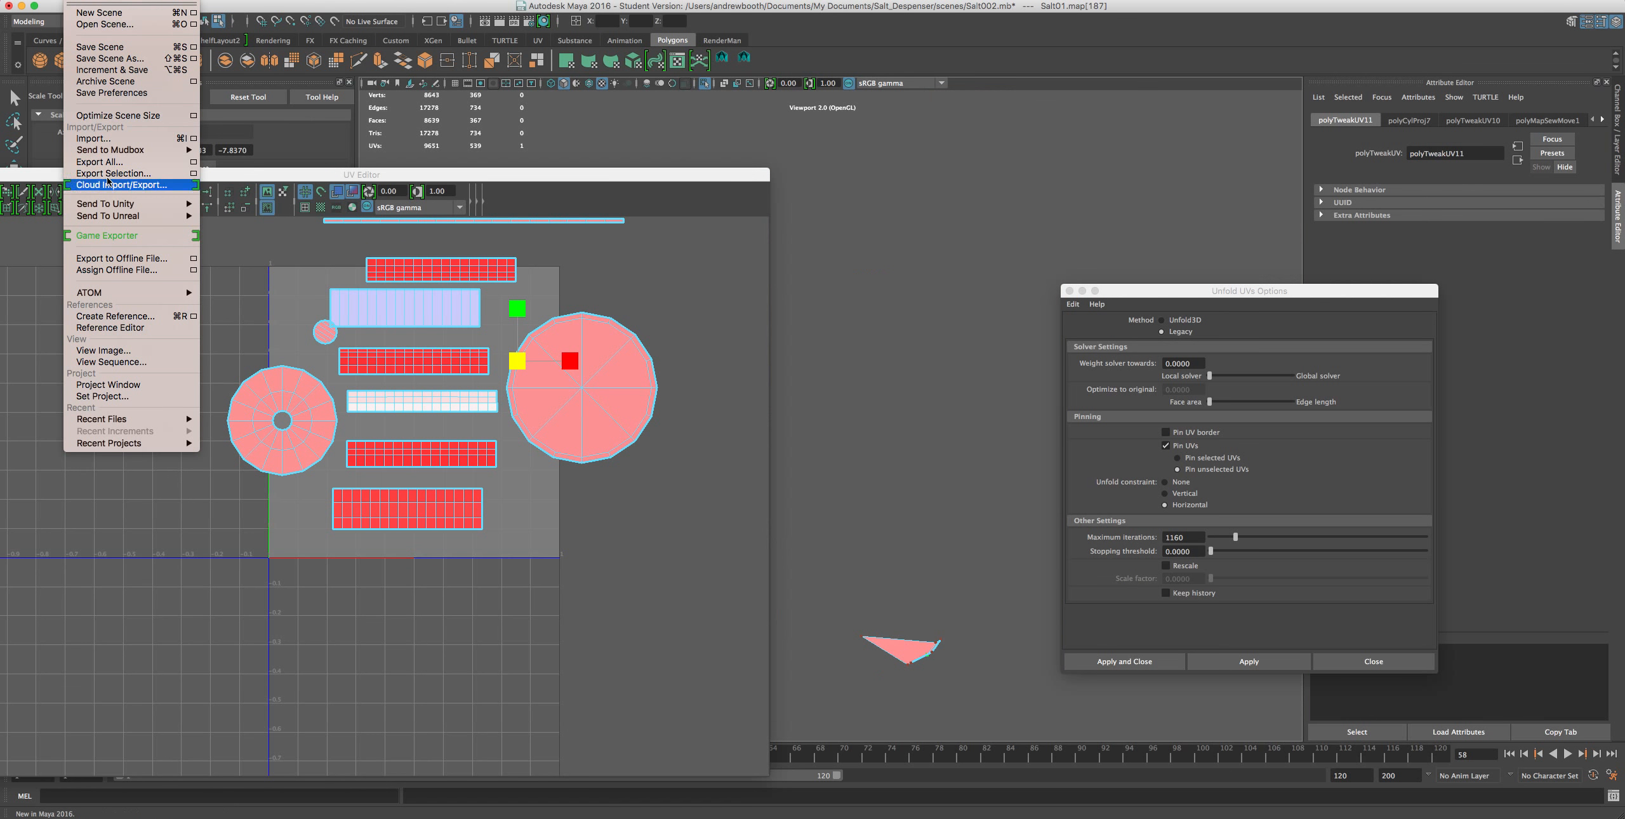
left_click(99, 47)
left_click(780, 444)
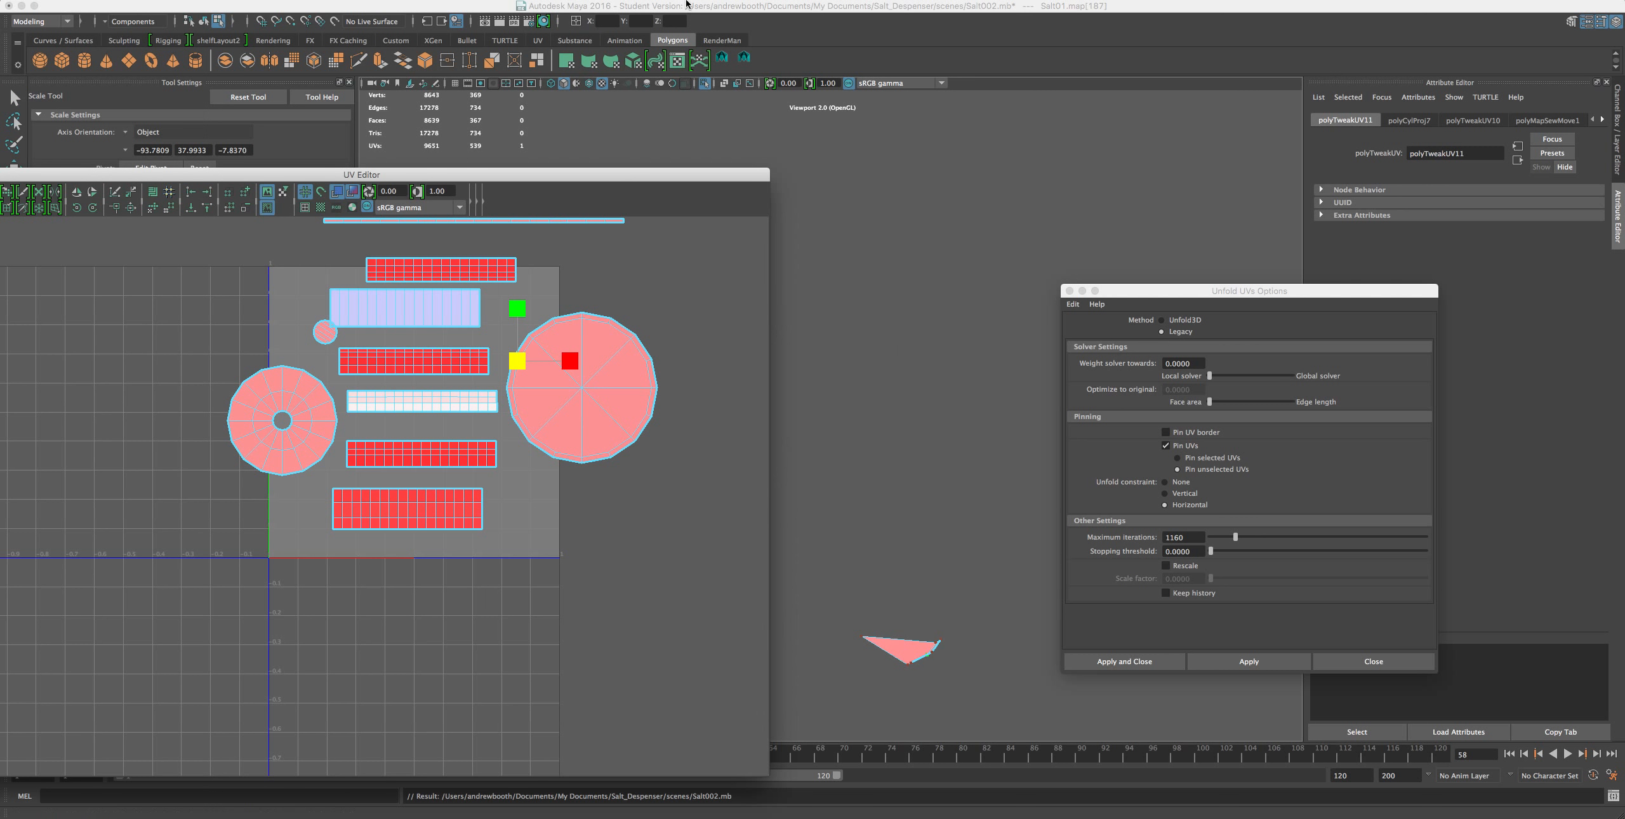
- Return to object mode, select the whole salt dispenser and isolate it from the rest of the scene
left_click(704, 81)
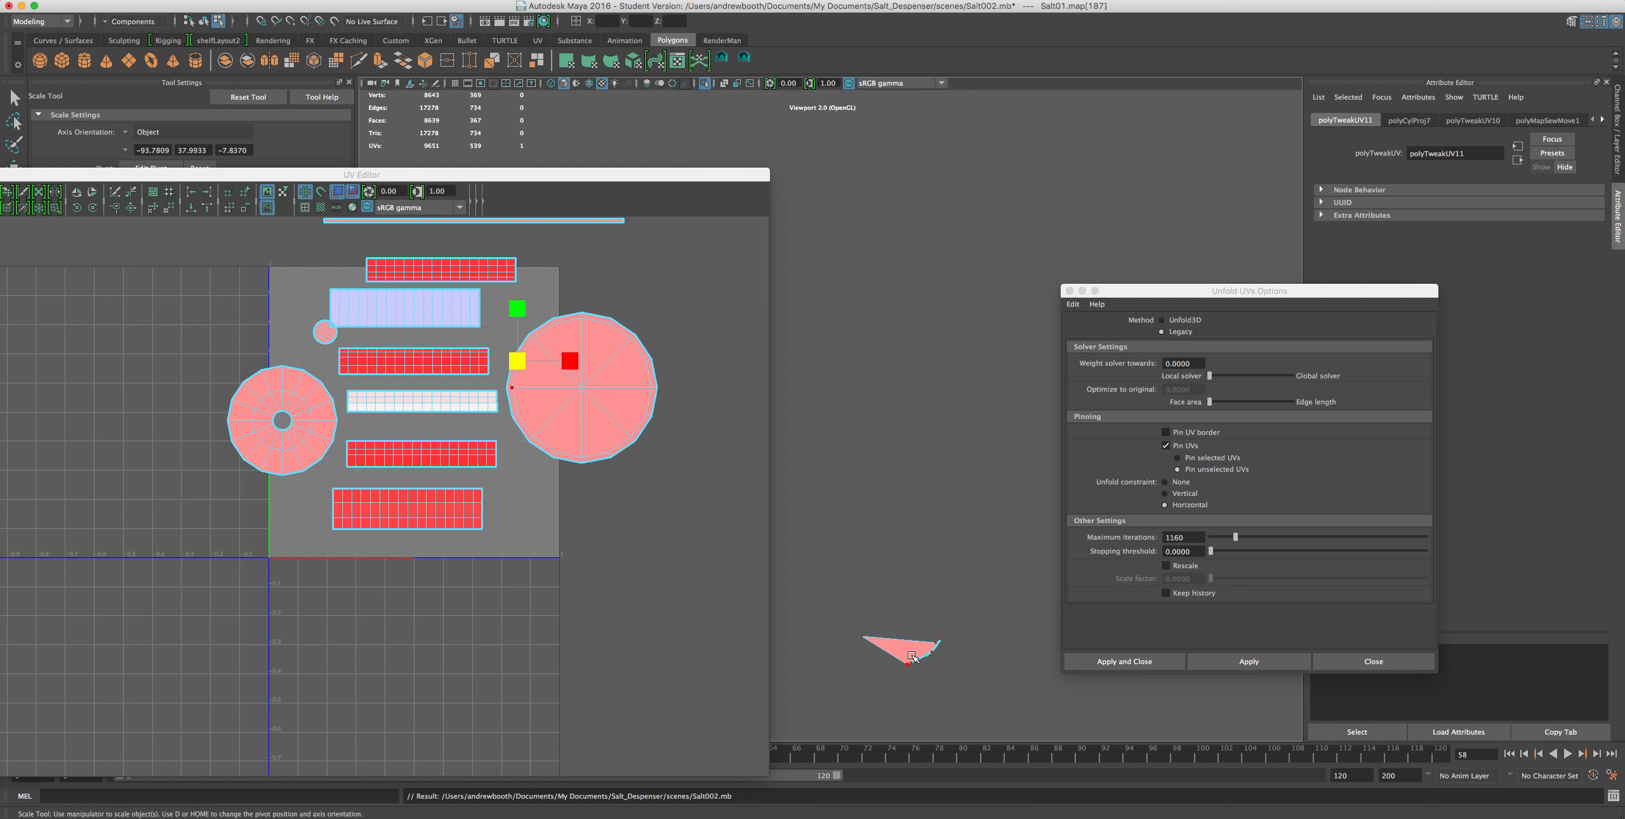
right_click_drag(911, 654, 975, 510)
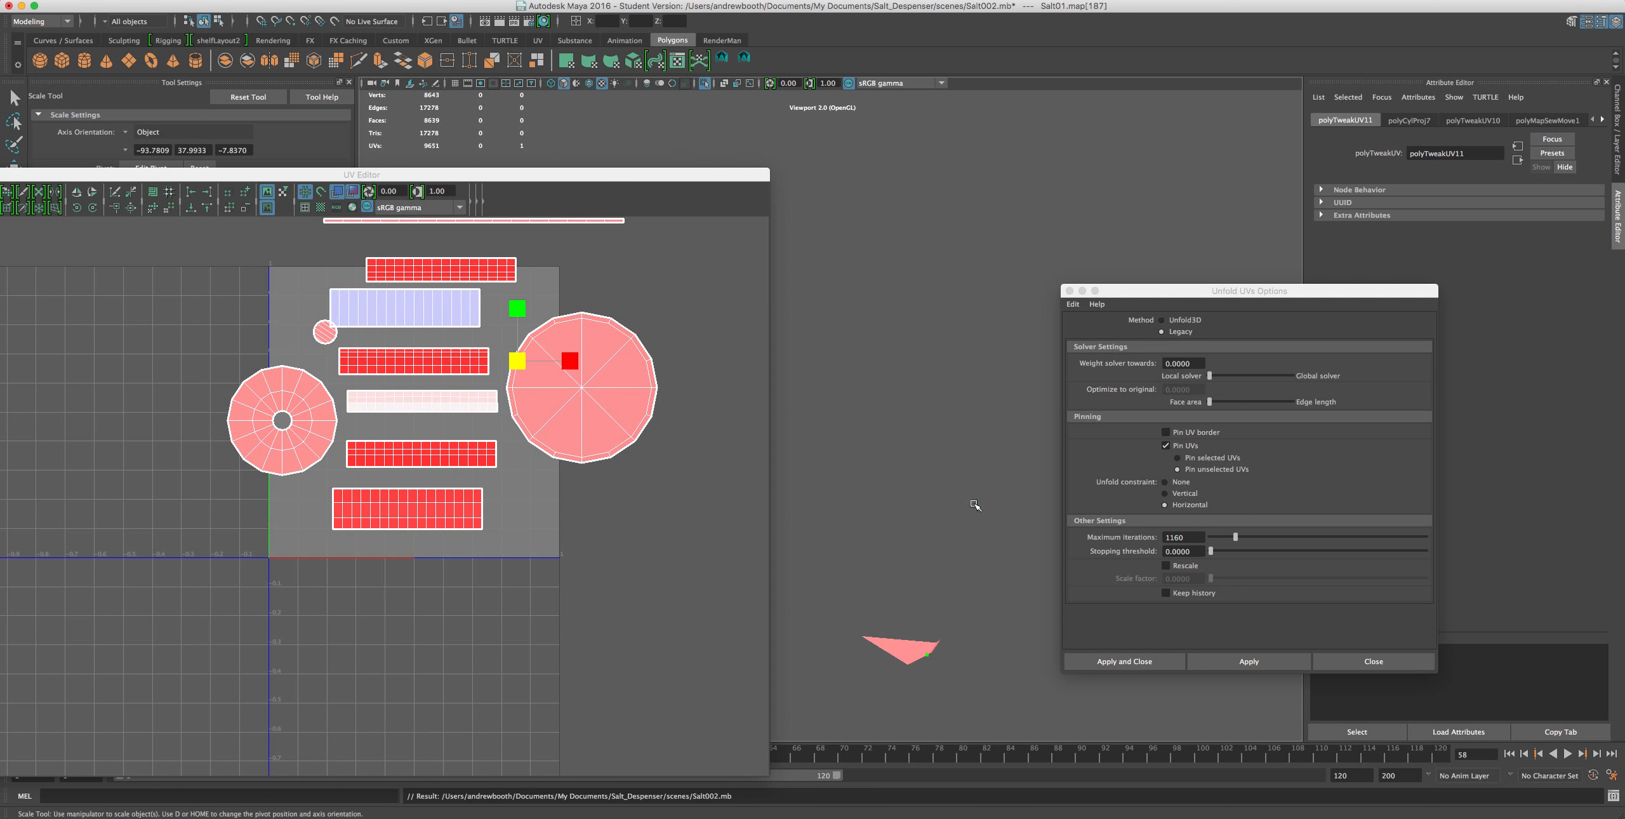
left_click(533, 395)
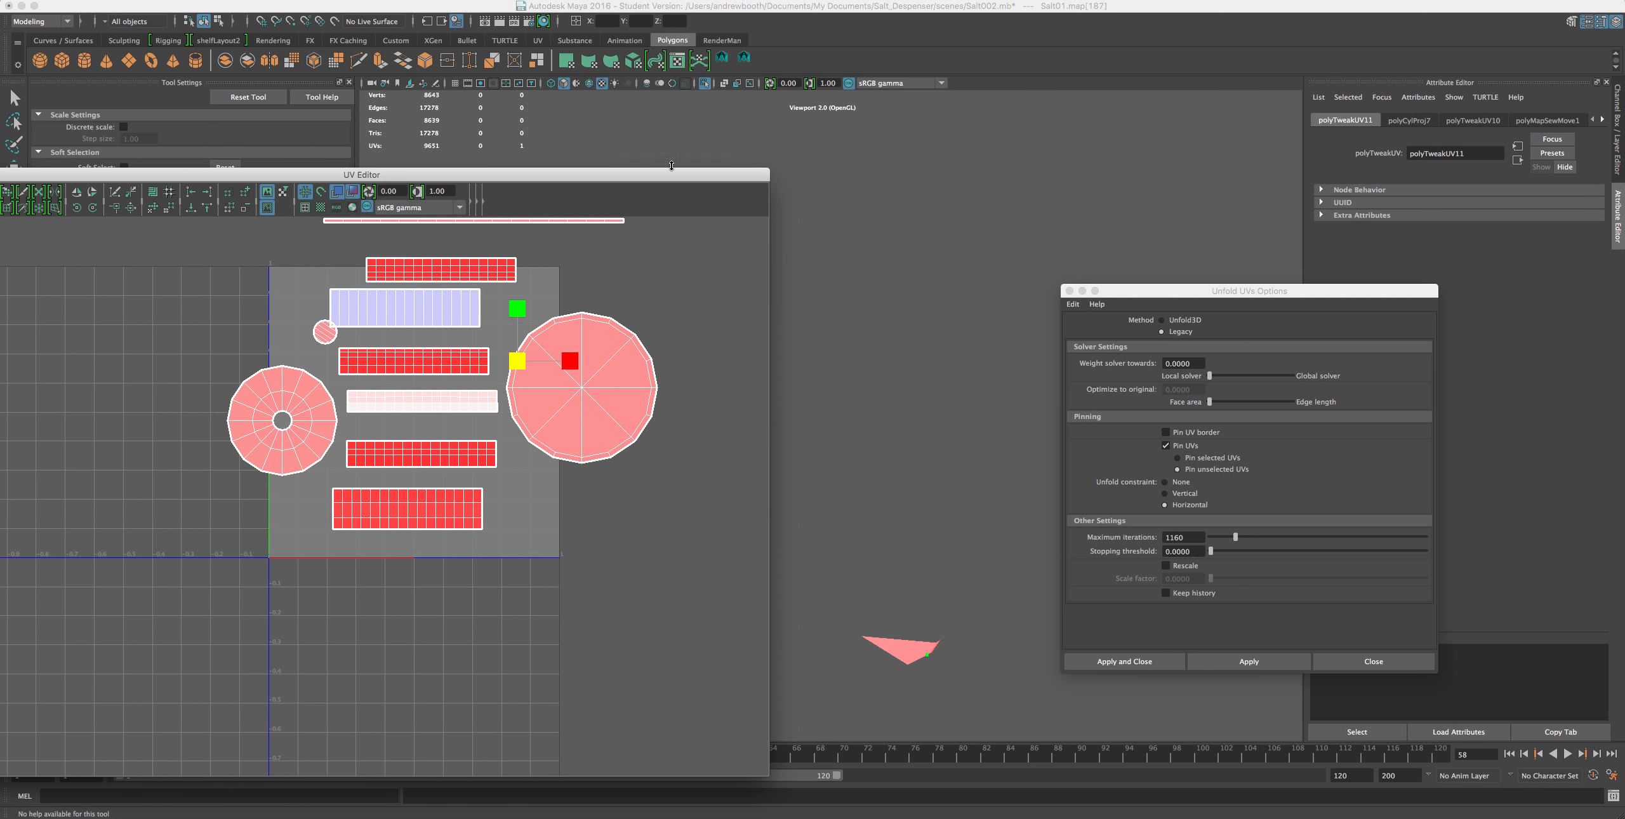
middle_click_drag(880, 476, 890, 354, "alt")
left_click_drag(912, 420, 908, 507, "alt")
left_click(923, 493)
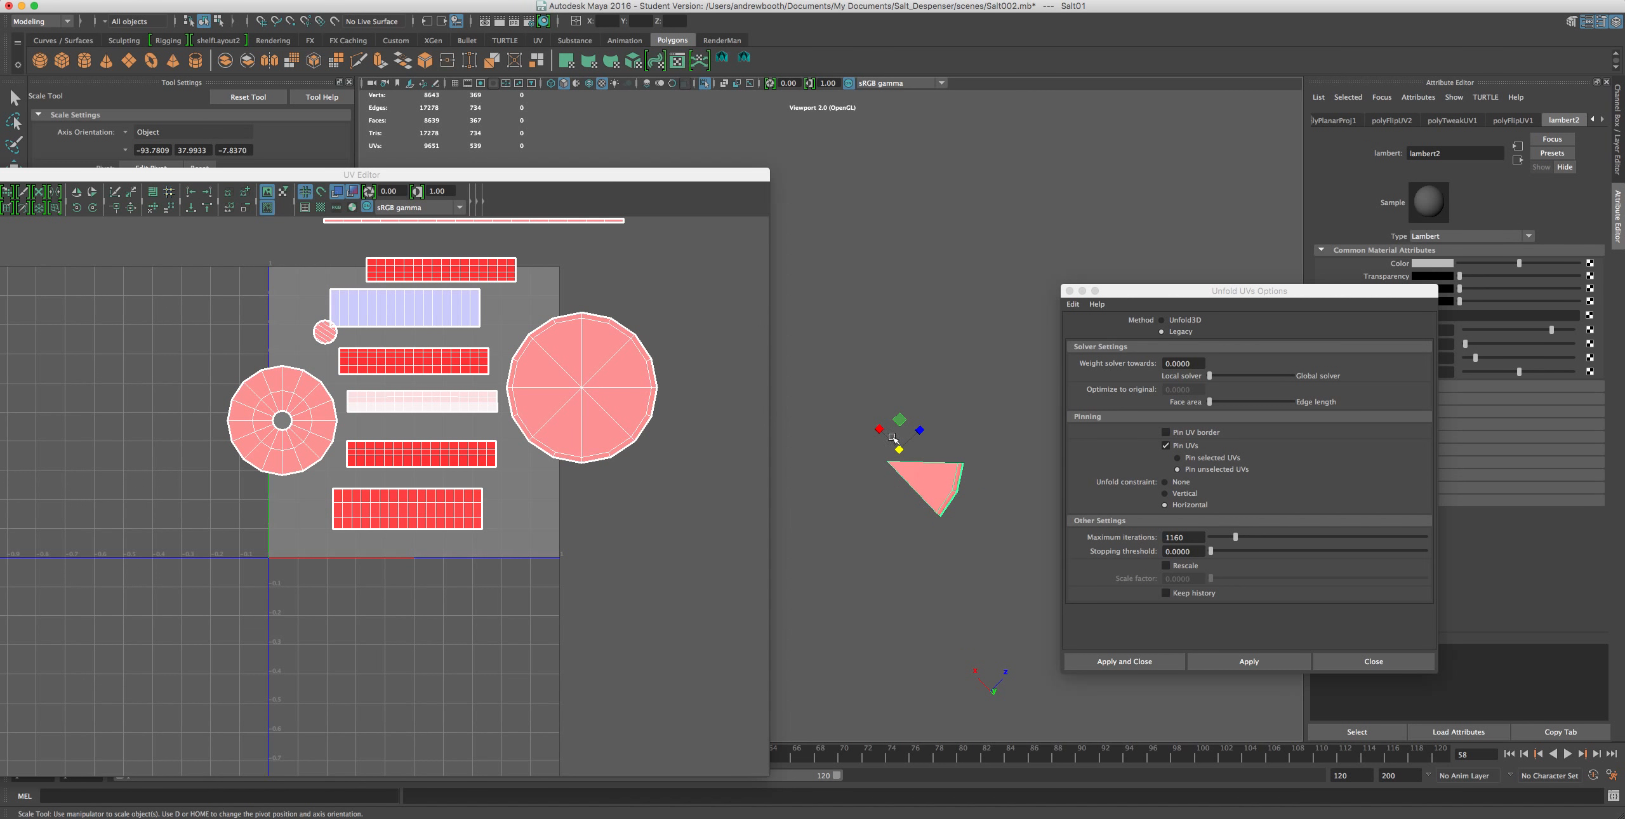
left_click(704, 84)
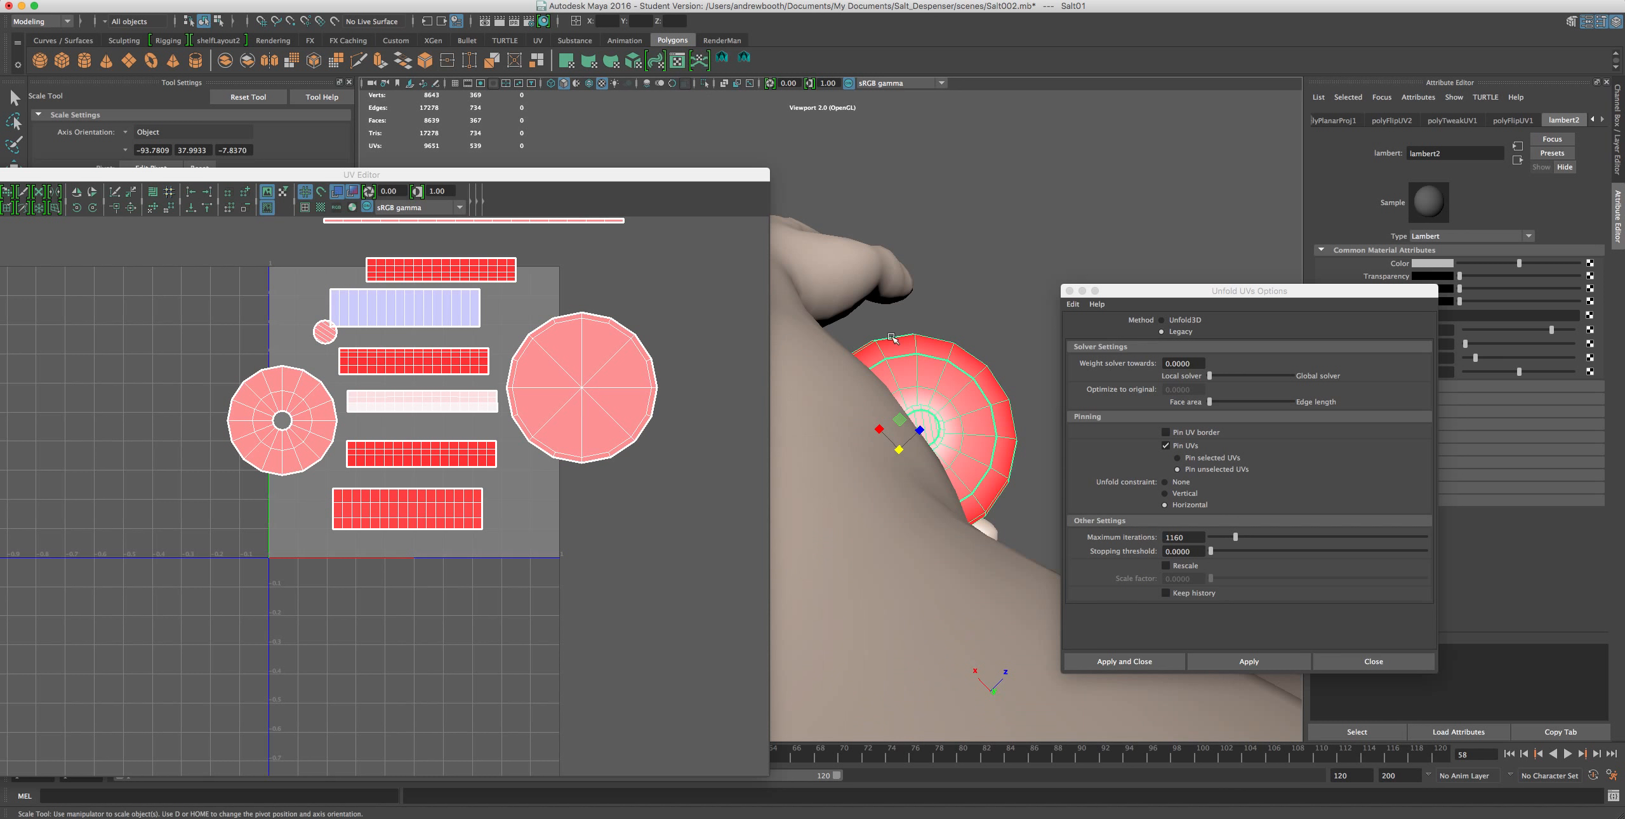
left_click(705, 85)
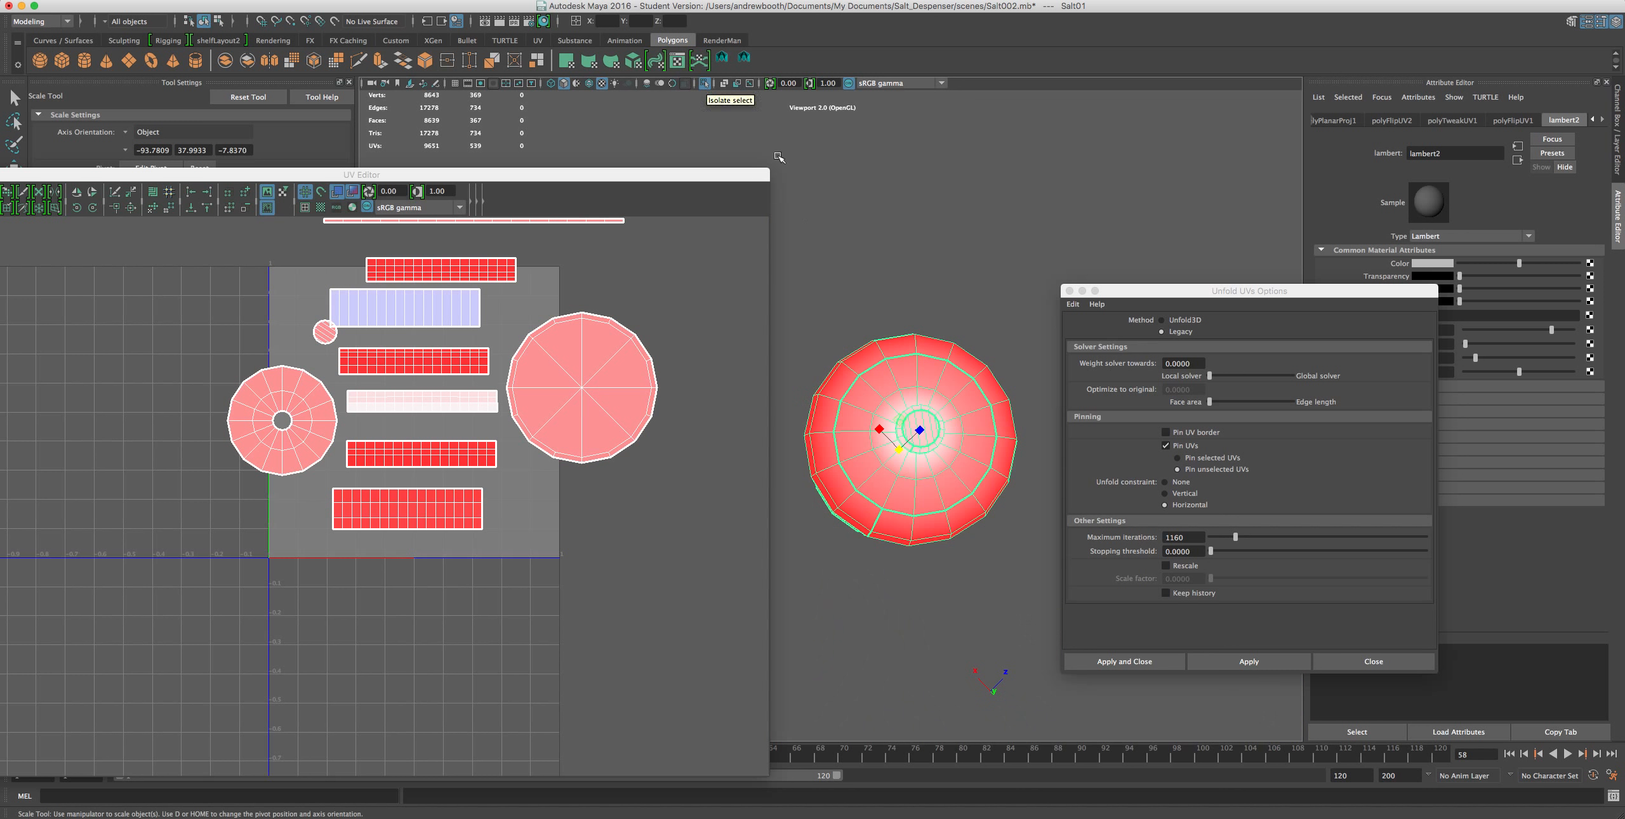
- Replace the UV distortion shading with checkered tiles on the upright dispenser and reposition the UV Editor window to show its full width
left_click_drag(933, 387, 937, 333, "alt")
middle_click_drag(937, 332, 933, 484, "alt")
left_click_drag(932, 485, 933, 462, "alt")
middle_click_drag(933, 462, 933, 443, "alt")
left_click(360, 194)
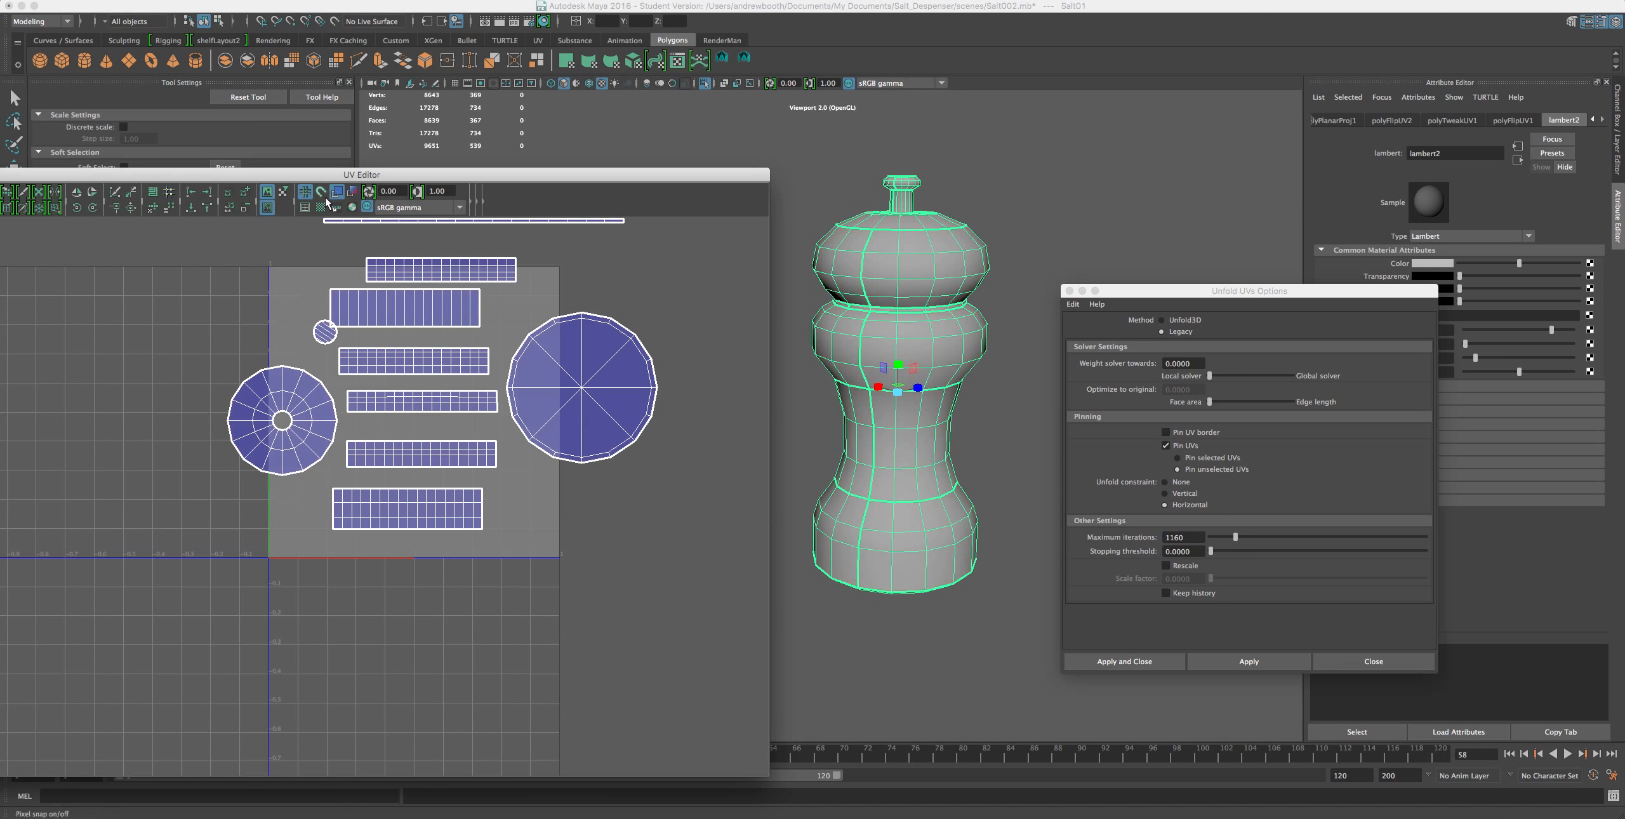
left_click(319, 207)
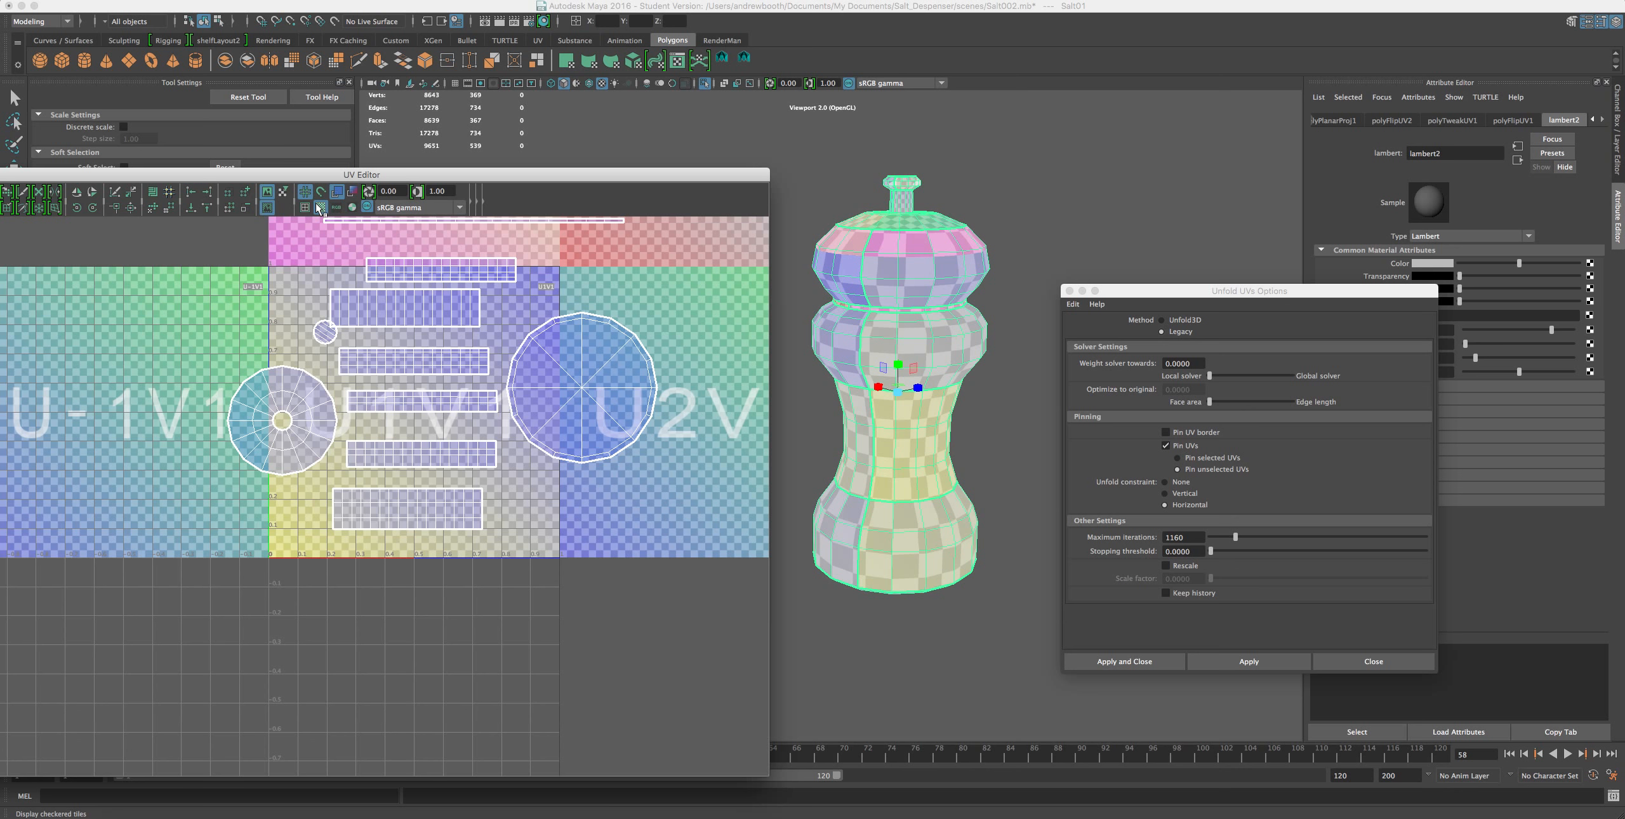
left_click_drag(335, 176, 399, 174)
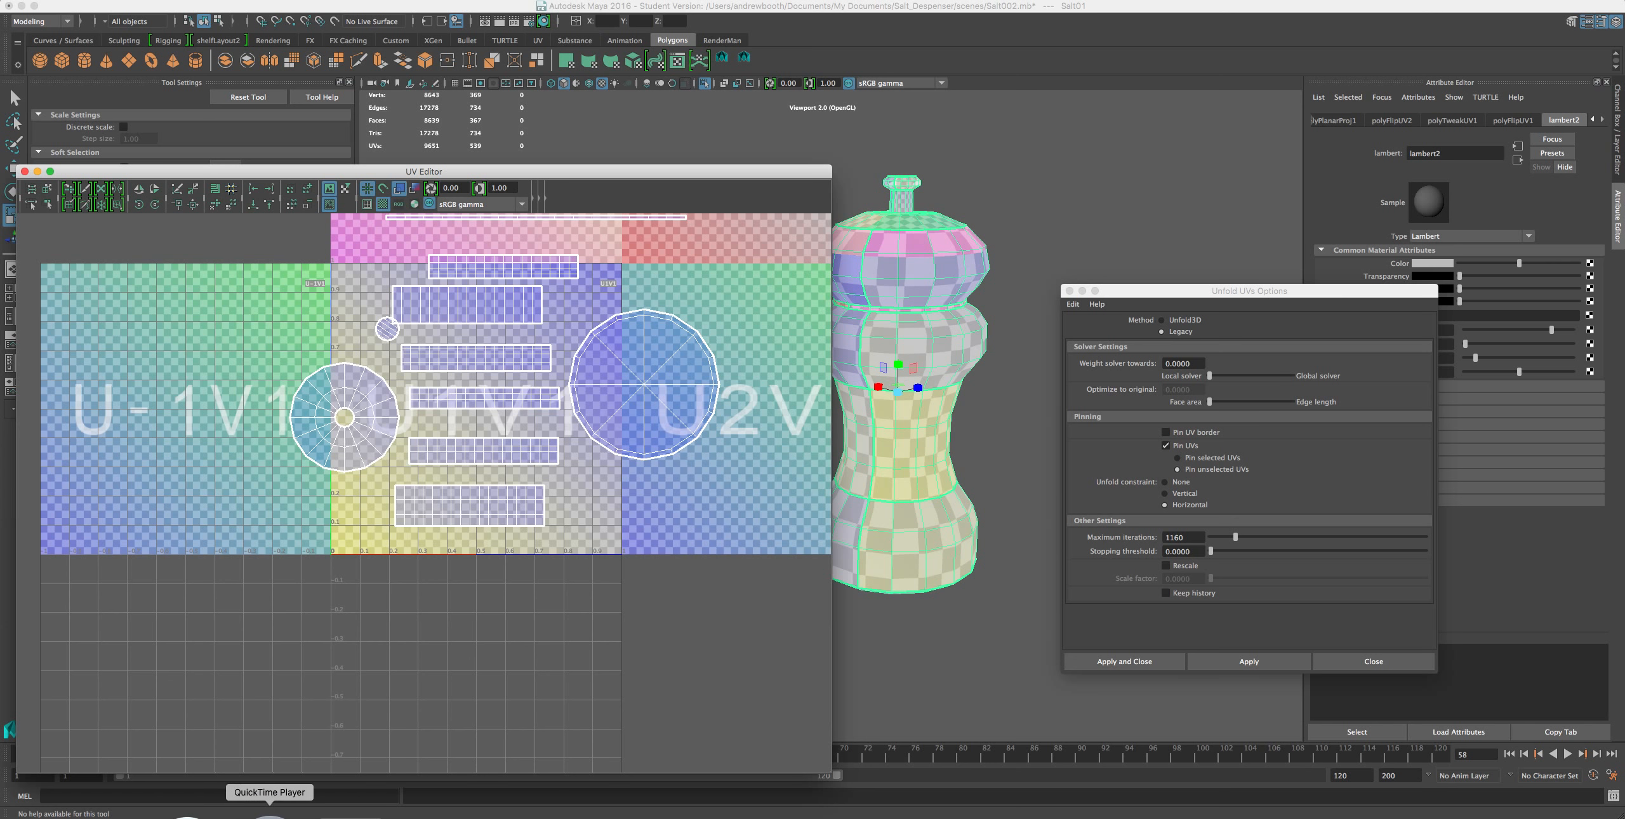
right_click(271, 813)
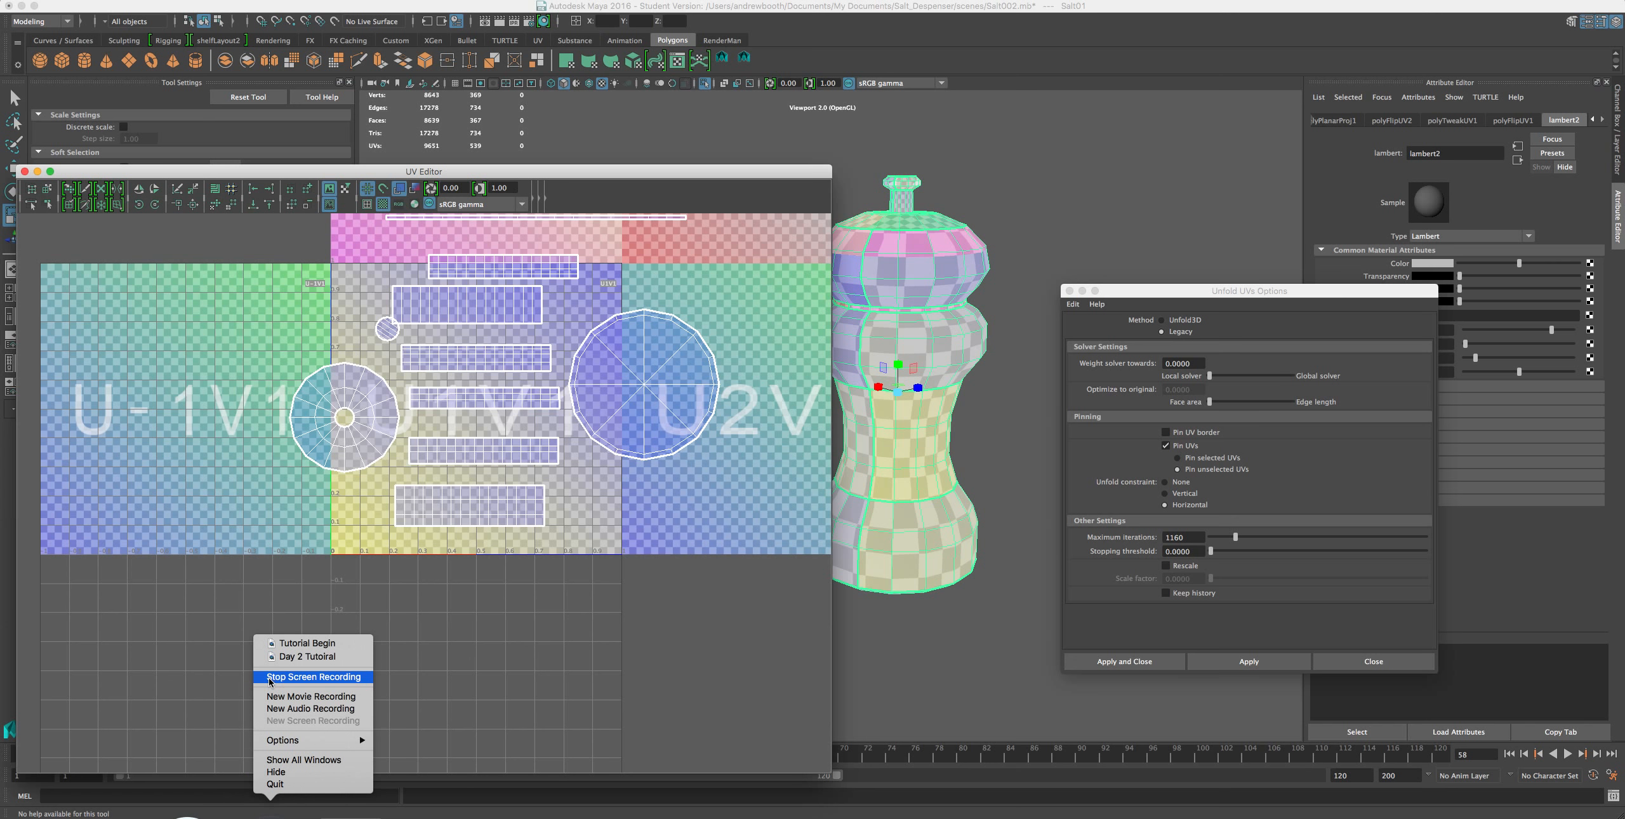